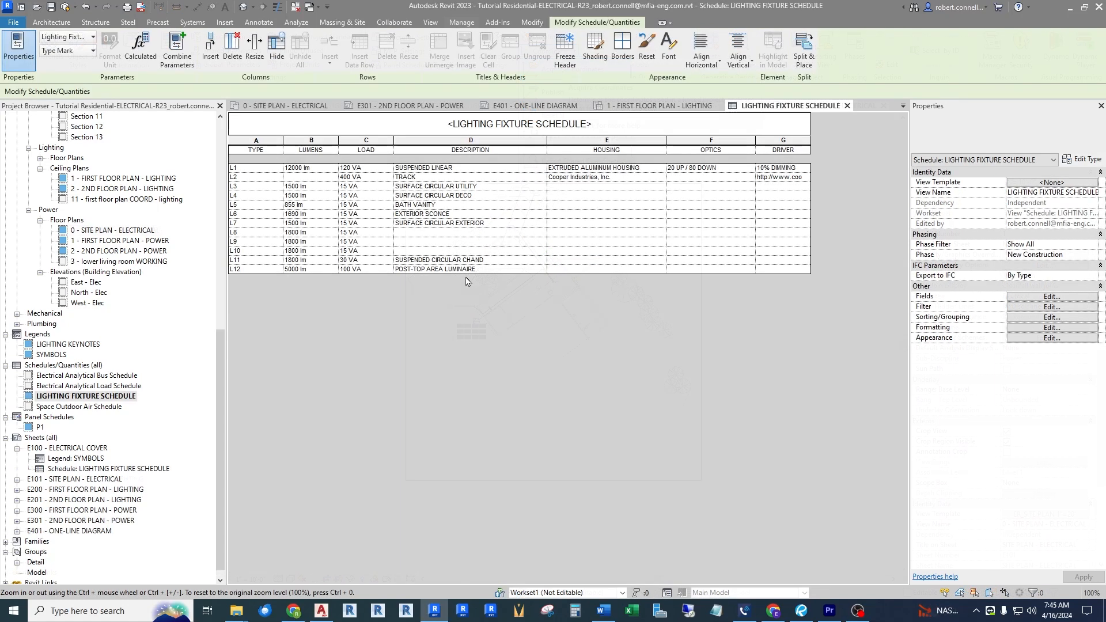
# Step: Review the lighting fixture schedule, L1 fixture type properties, legends, P1 panel schedule, one-line diagram and E100 cover sheet
pyautogui.keyDown('ctrl'); pyautogui.scroll(4, 425, 183); pyautogui.keyUp('ctrl')
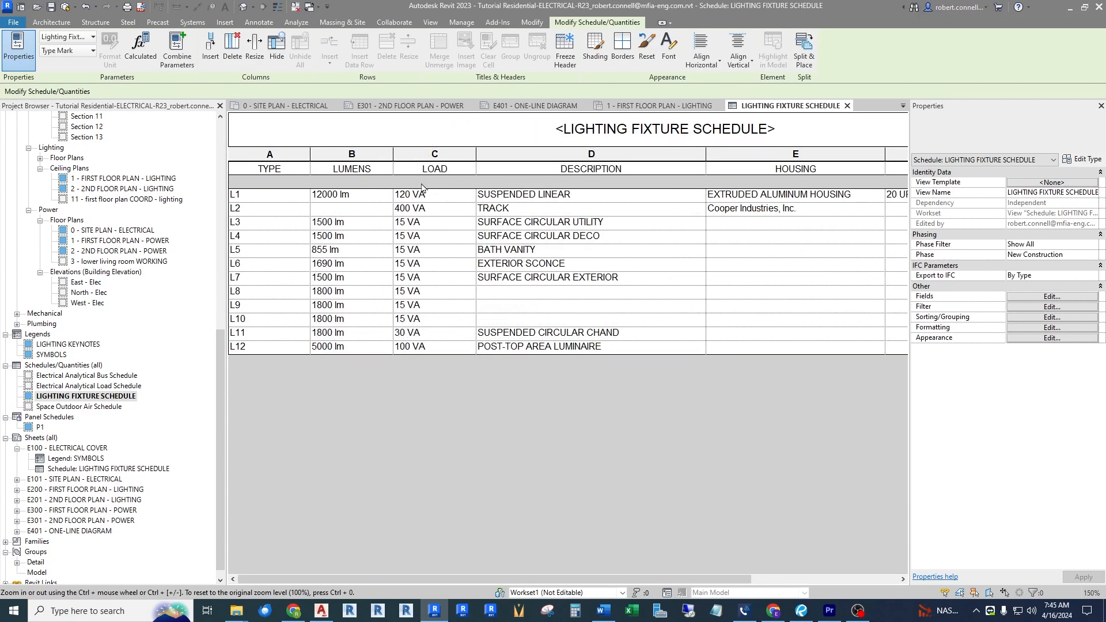
pyautogui.keyDown('ctrl'); pyautogui.scroll(-2, 367, 244); pyautogui.keyUp('ctrl')
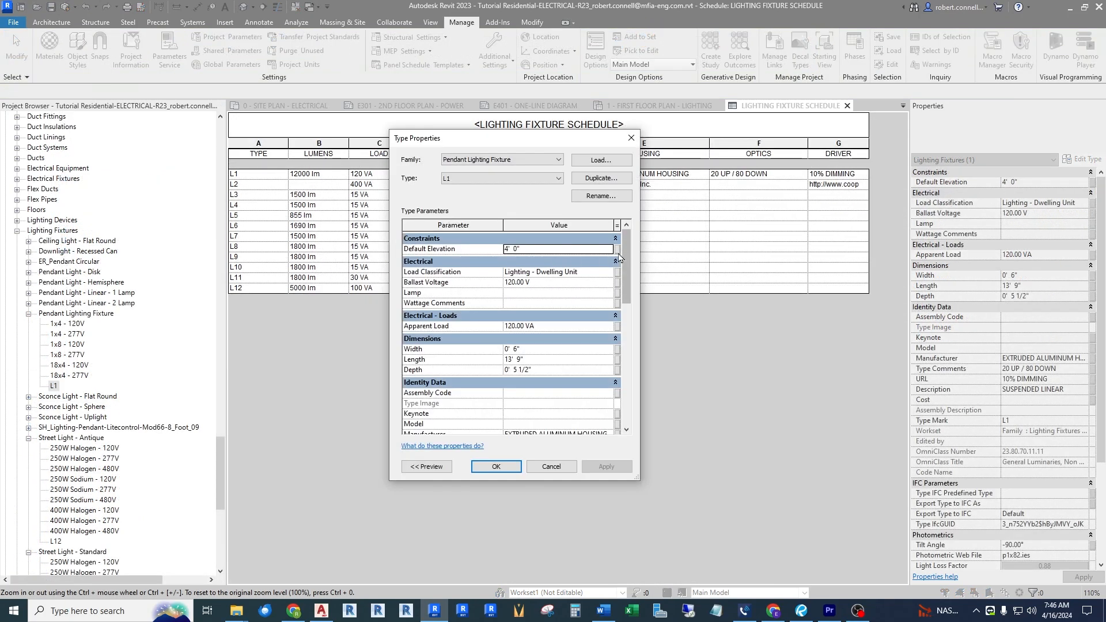
pyautogui.moveTo(624, 259); pyautogui.dragTo(622, 328)
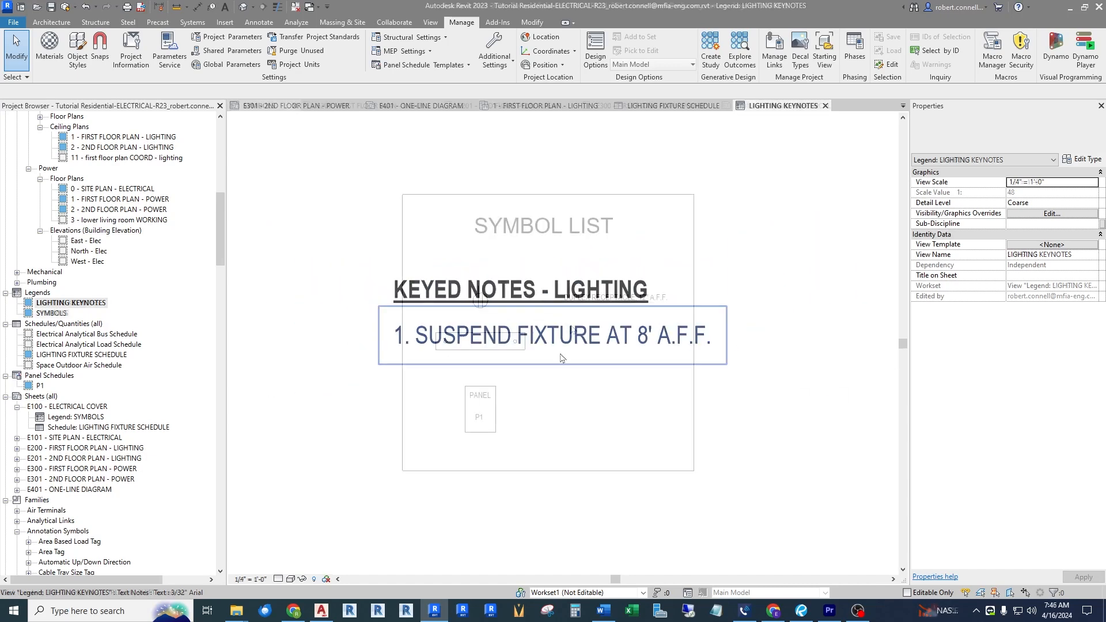
pyautogui.moveTo(622, 292); pyautogui.dragTo(617, 294)
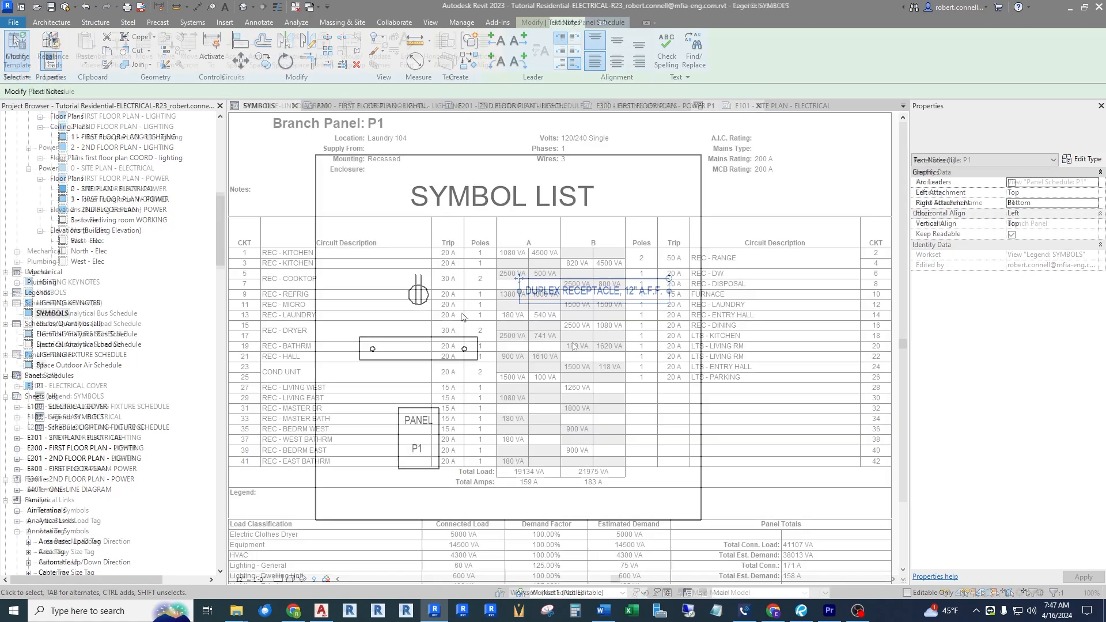
pyautogui.click(461, 440)
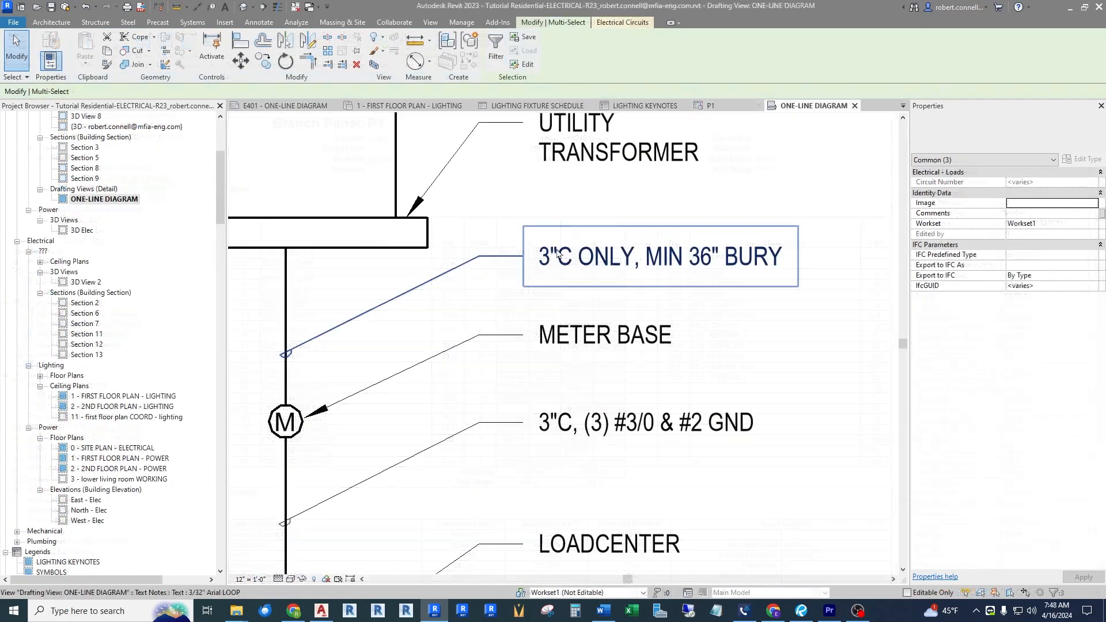
pyautogui.scroll(3, 444, 397)
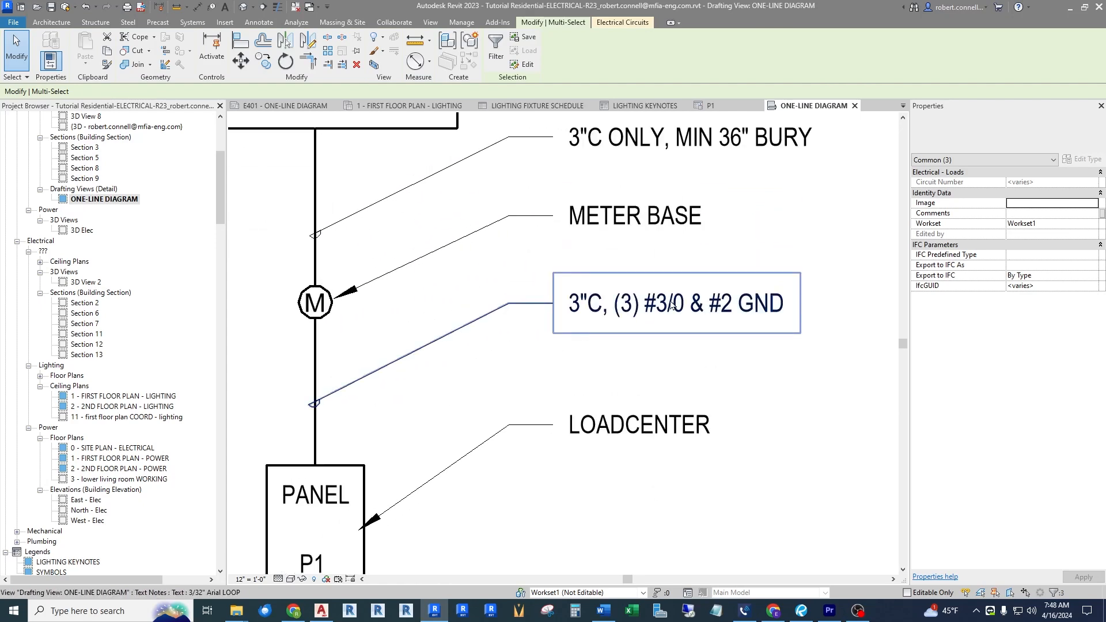
pyautogui.click(665, 345)
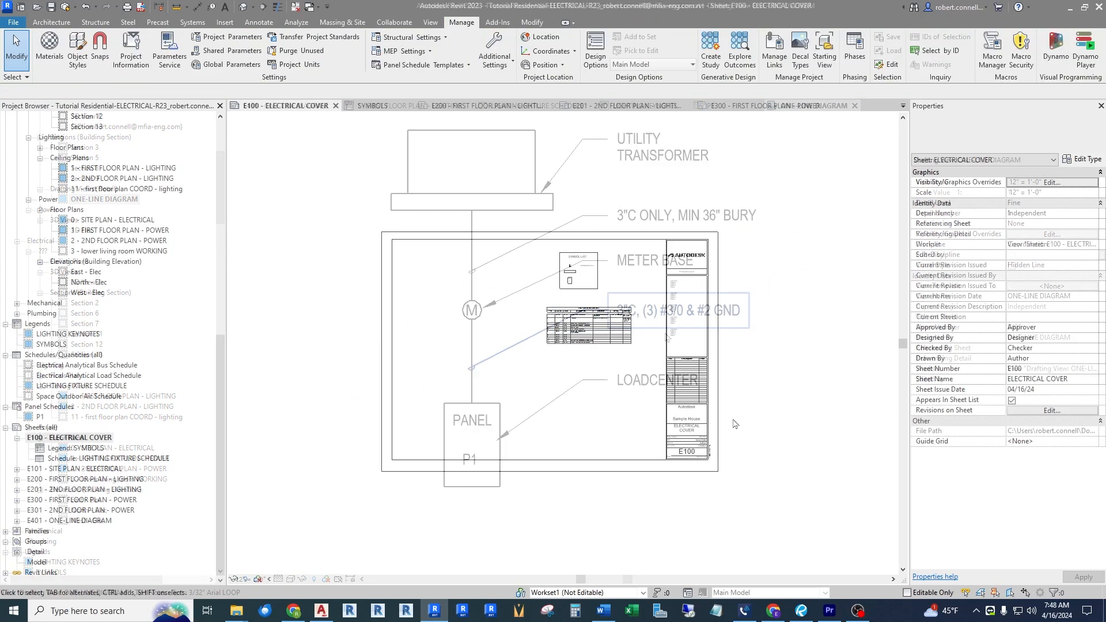
pyautogui.scroll(8, 706, 433)
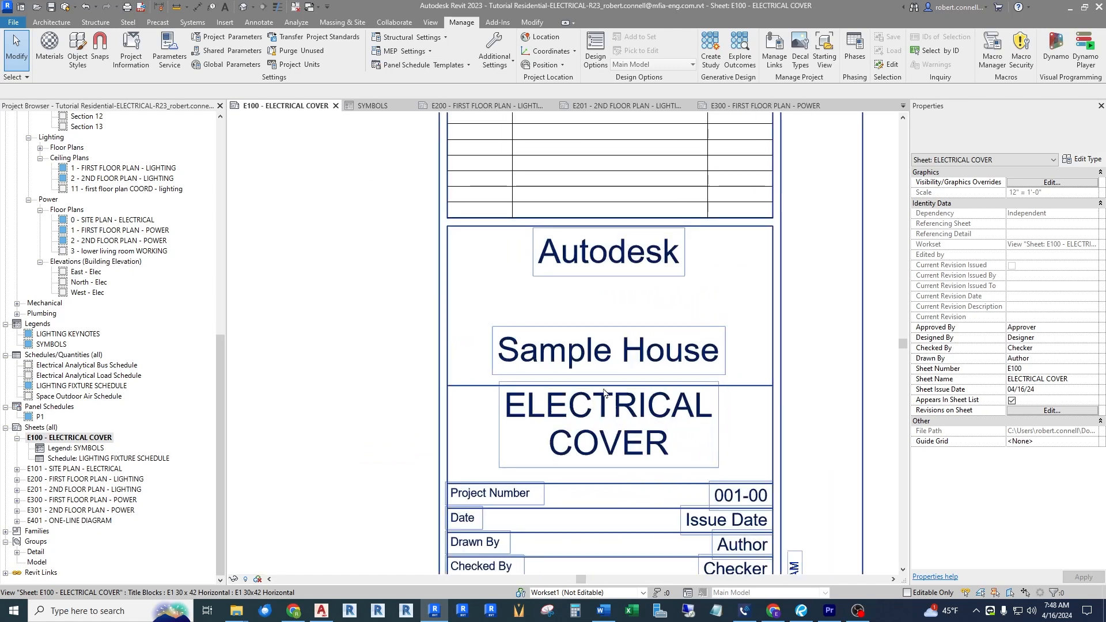
pyautogui.scroll(-8, 631, 279)
pyautogui.hotkey('ctrl', 'p')
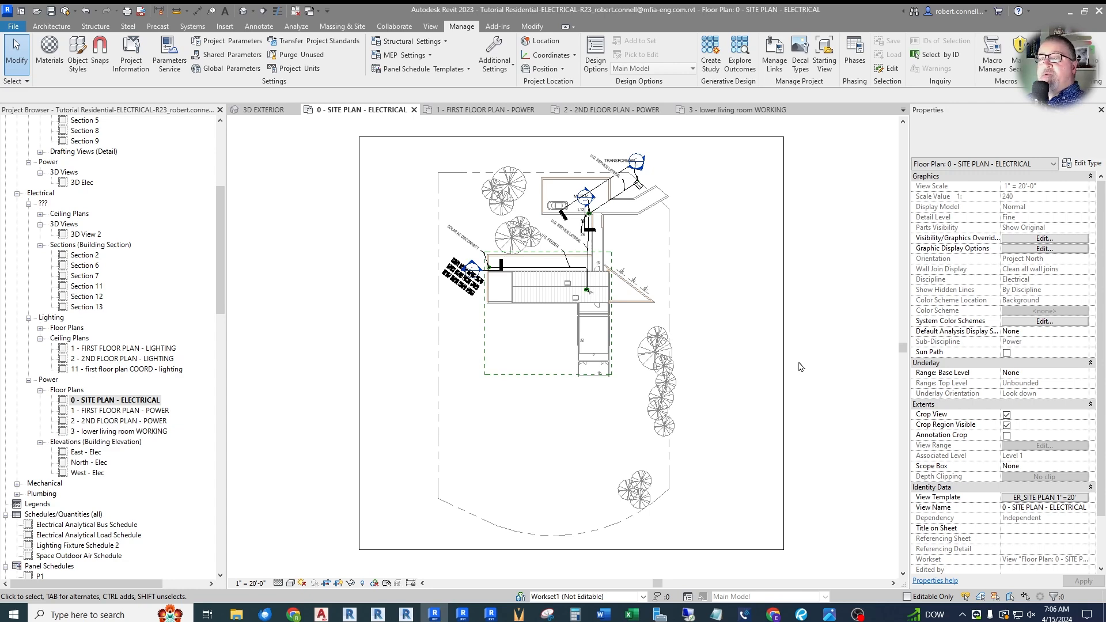
# Step: Open the first-floor power plan, then in Revu examine the north arrow, property lines and building orientation on site plan sheet A101
pyautogui.doubleClick(124, 411)
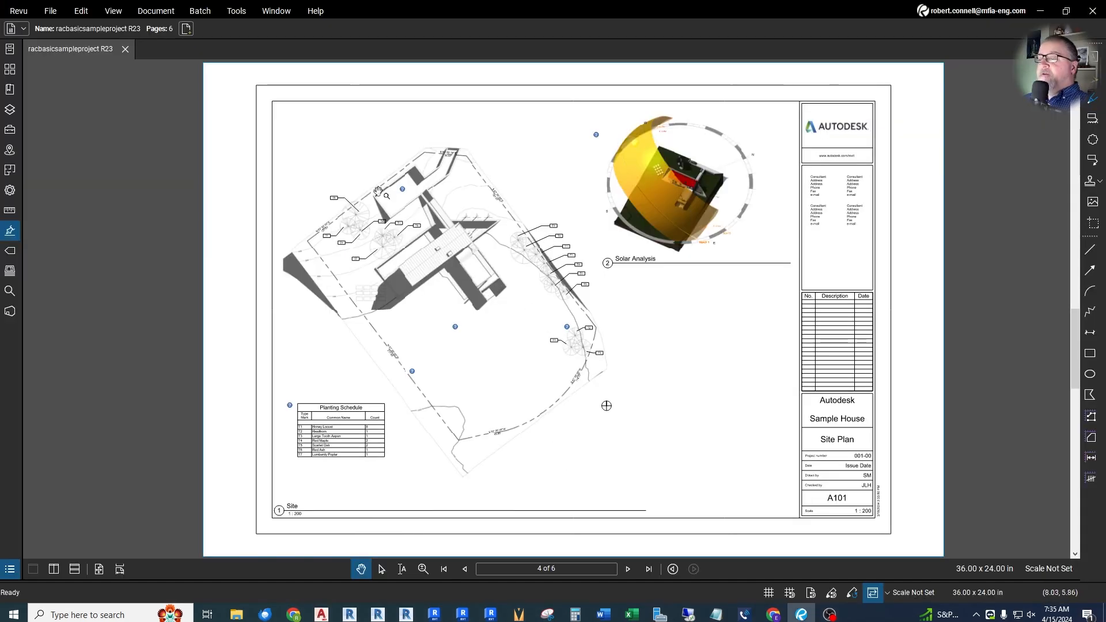
pyautogui.scroll(6, 603, 398)
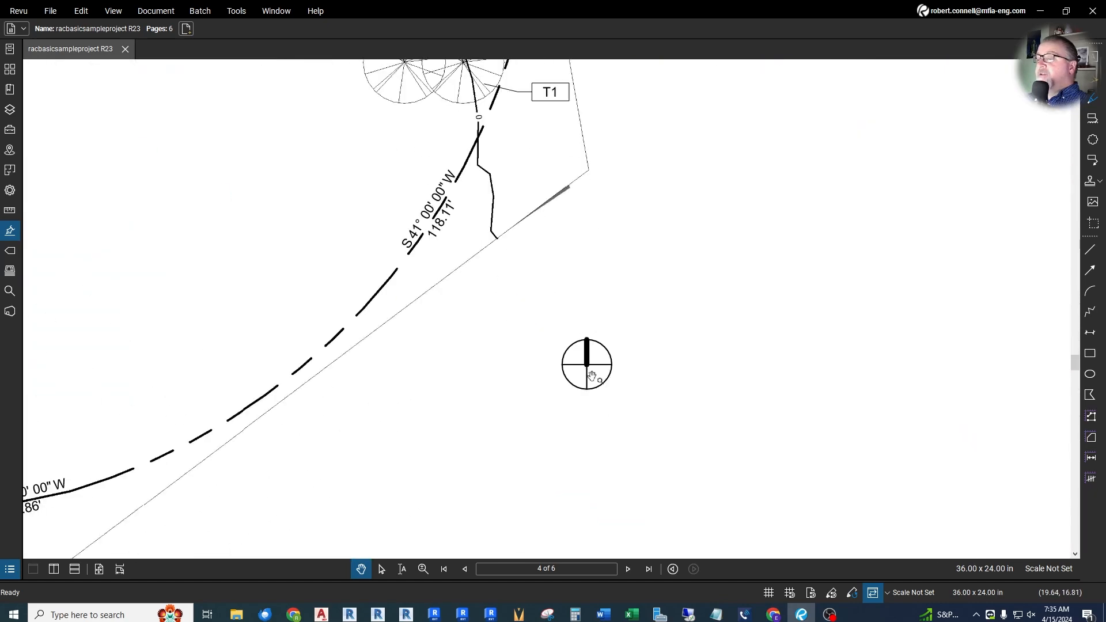
pyautogui.scroll(-2, 588, 351)
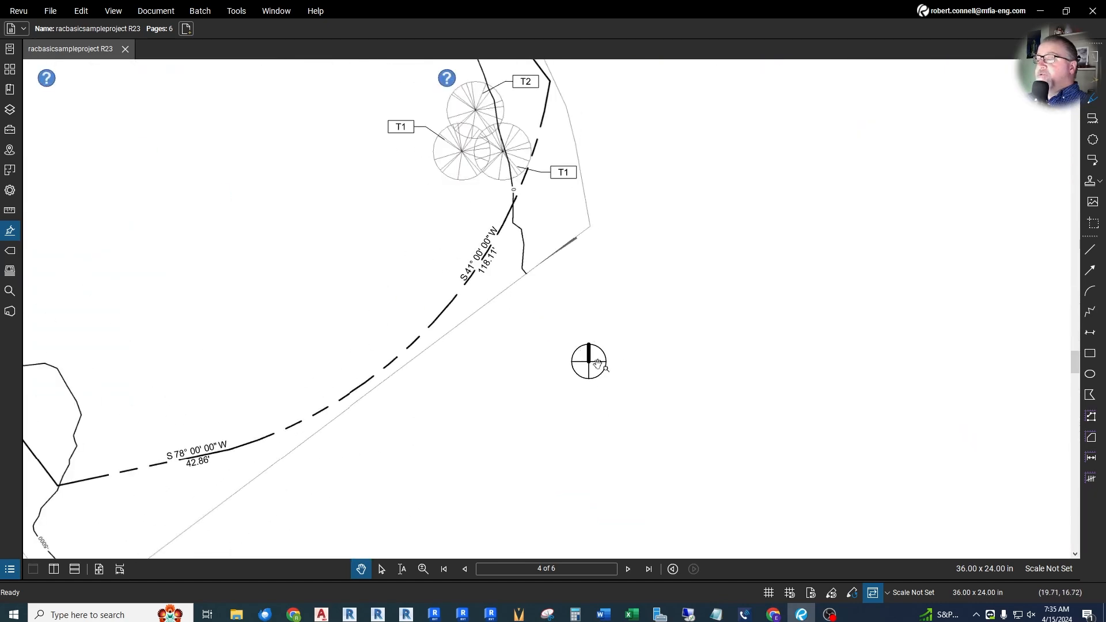
pyautogui.scroll(-5, 592, 366)
pyautogui.scroll(-2, 597, 415)
pyautogui.scroll(2, 598, 418)
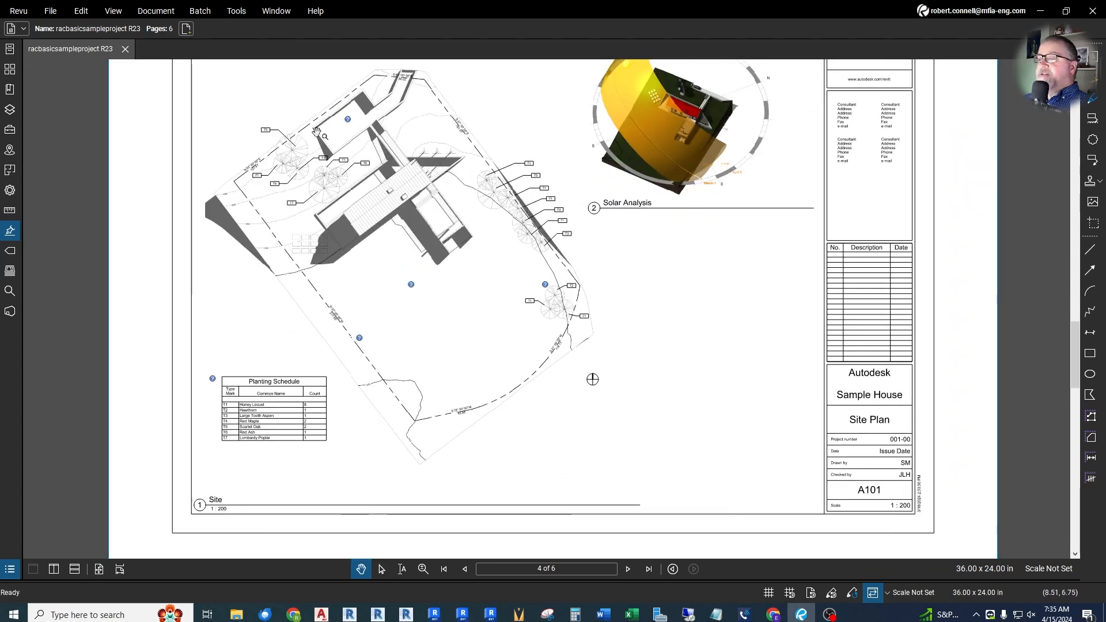
pyautogui.scroll(-2, 489, 387)
pyautogui.scroll(1, 489, 386)
pyautogui.scroll(-1, 489, 385)
pyautogui.scroll(3, 484, 273)
pyautogui.scroll(-2, 488, 279)
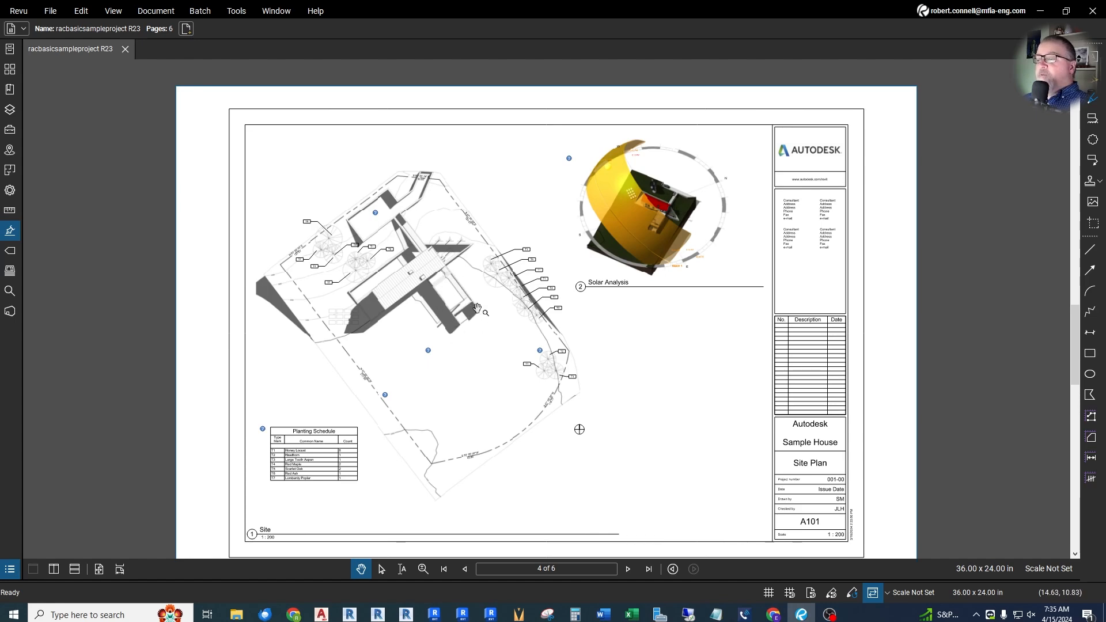
pyautogui.scroll(3, 461, 300)
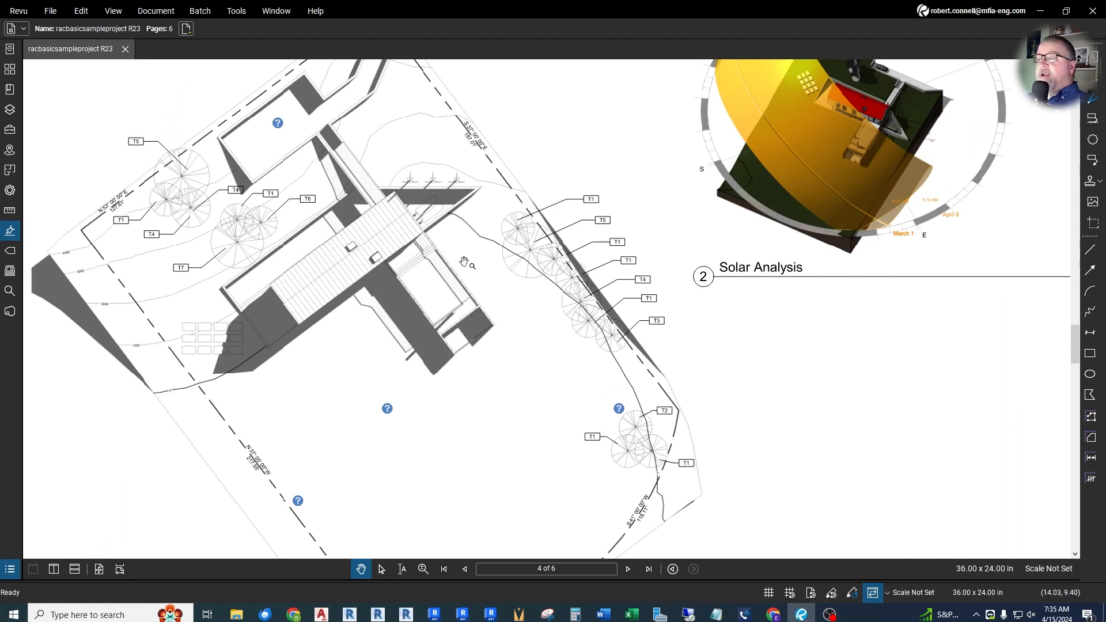
pyautogui.scroll(-5, 361, 269)
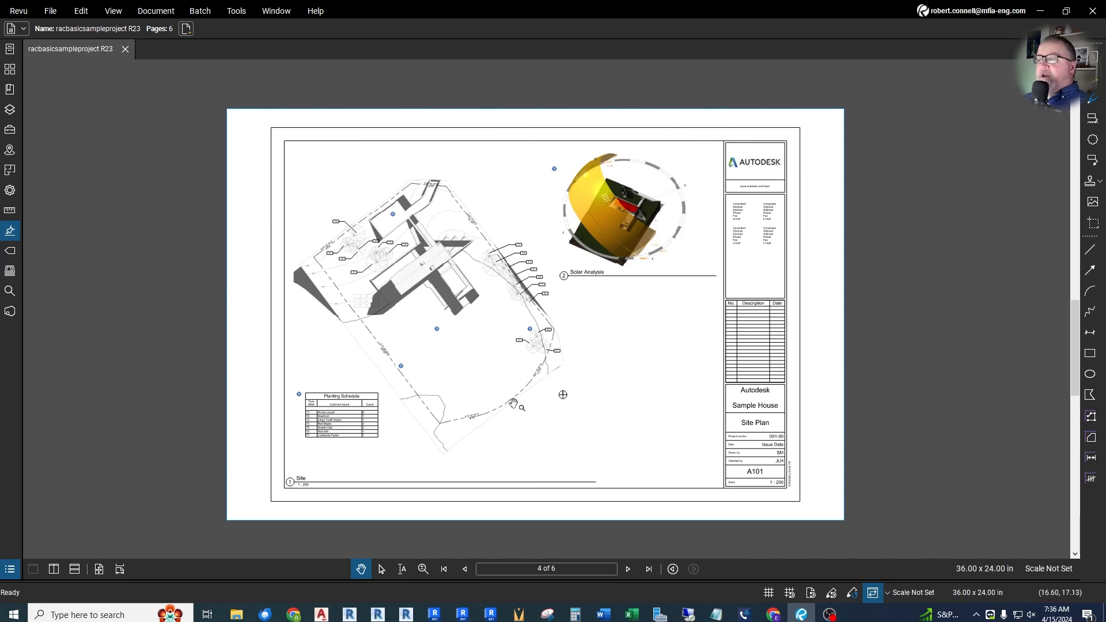
# Step: Switch to Revit, open the 0 - SITE PLAN - ELECTRICAL view and acquire shared coordinates from the linked racbasicsampleproject R23.rvt model
pyautogui.click(434, 615)
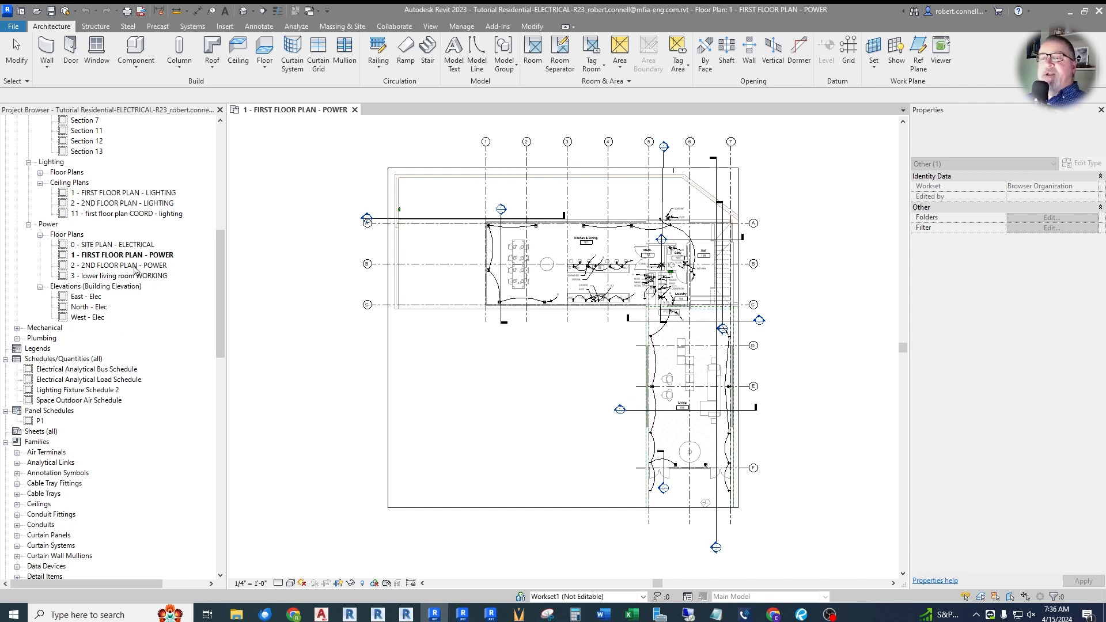
pyautogui.doubleClick(108, 245)
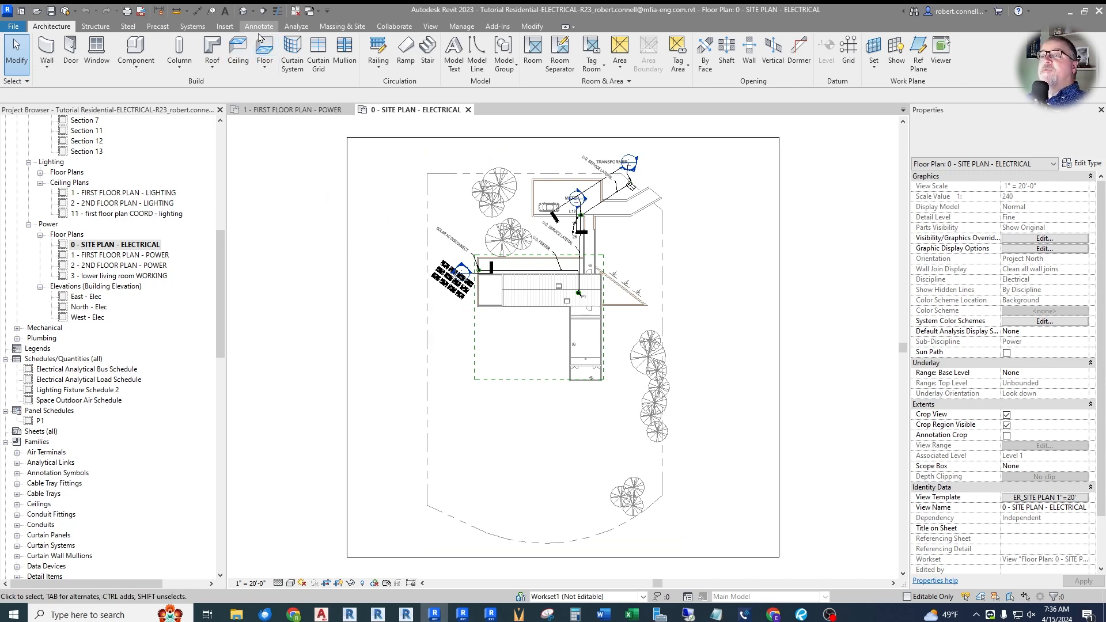
pyautogui.click(461, 27)
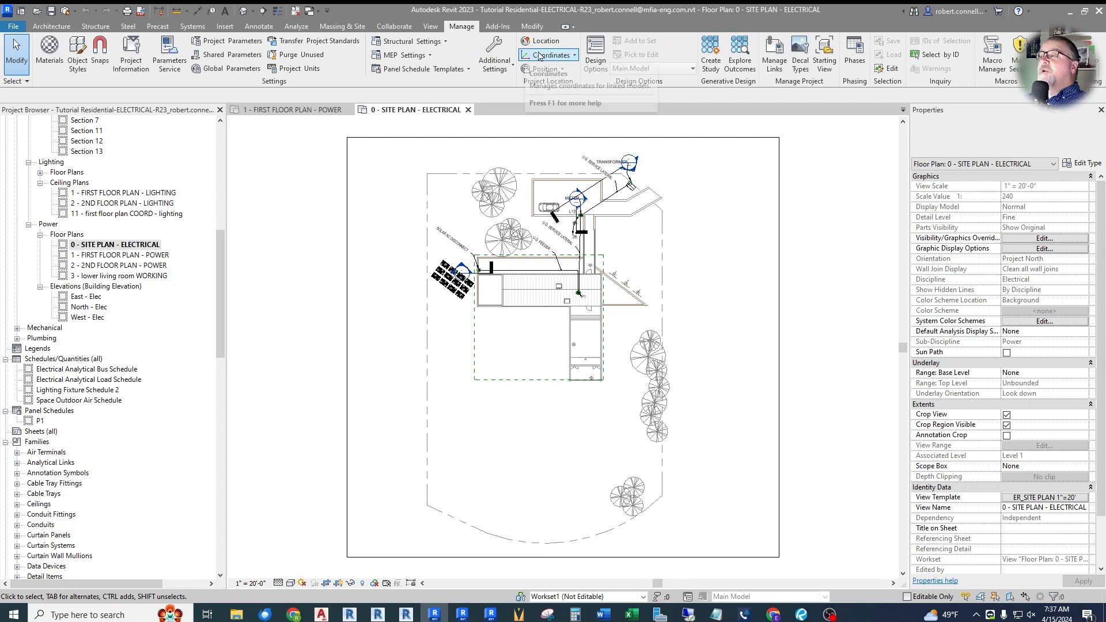
pyautogui.click(574, 56)
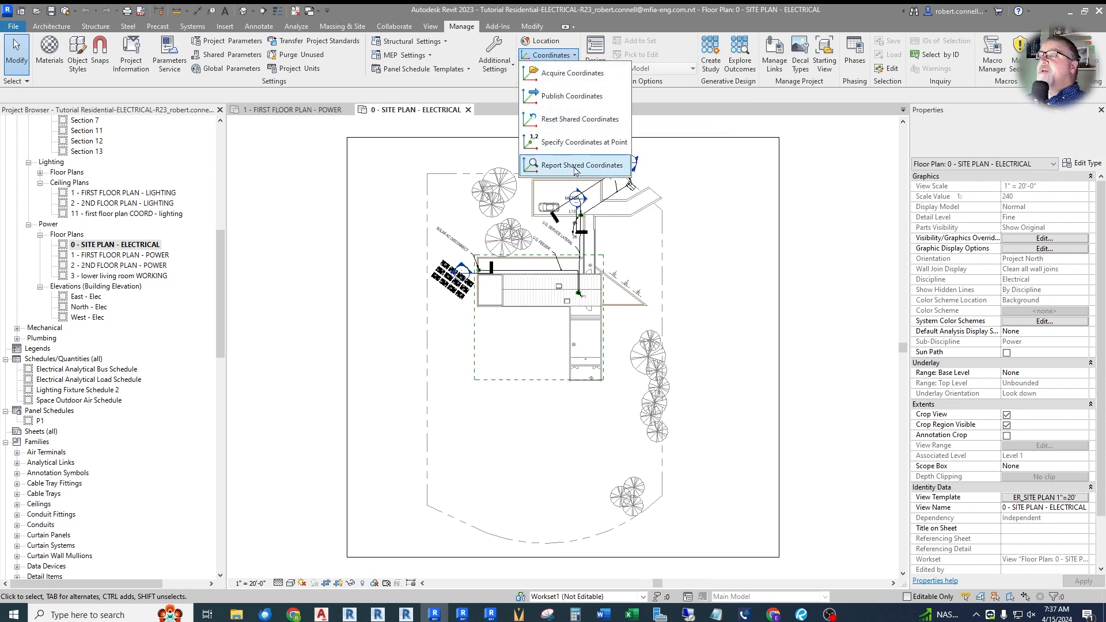
pyautogui.click(564, 75)
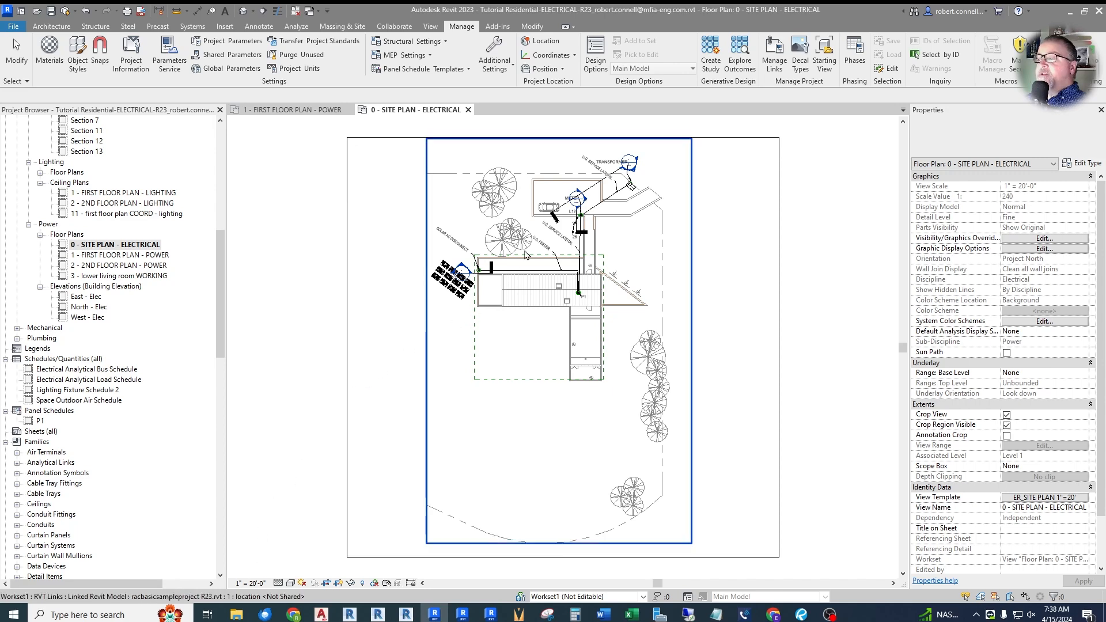
pyautogui.click(662, 237)
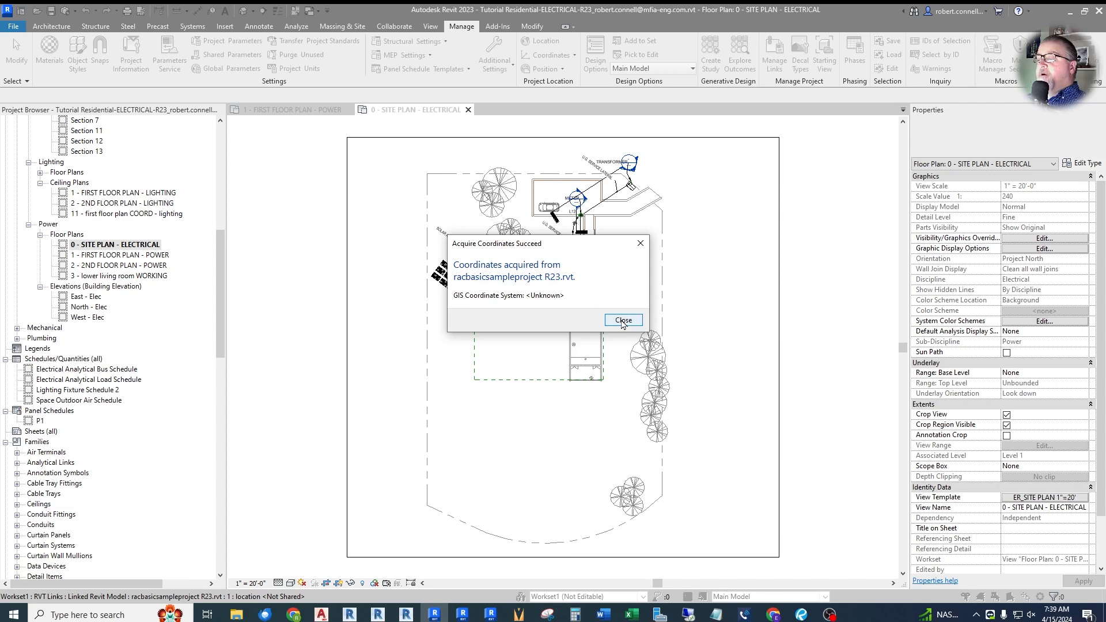
pyautogui.click(623, 321)
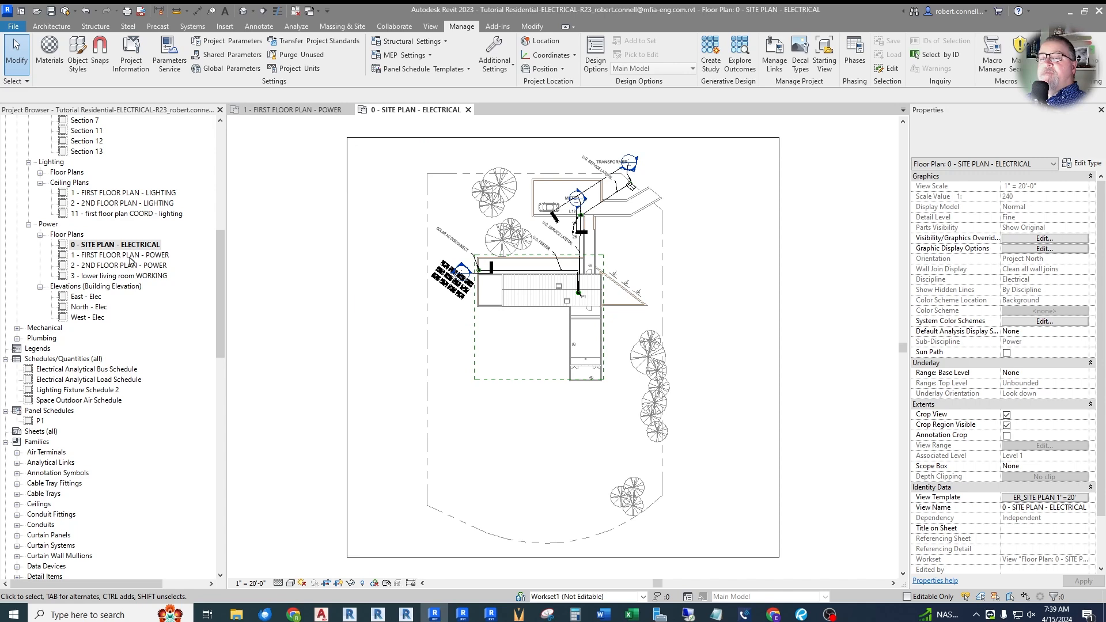
# Step: Check the Orientation options in the first-floor power plan's ER_Power Plan 1/4" view template without changing them
pyautogui.click(293, 110)
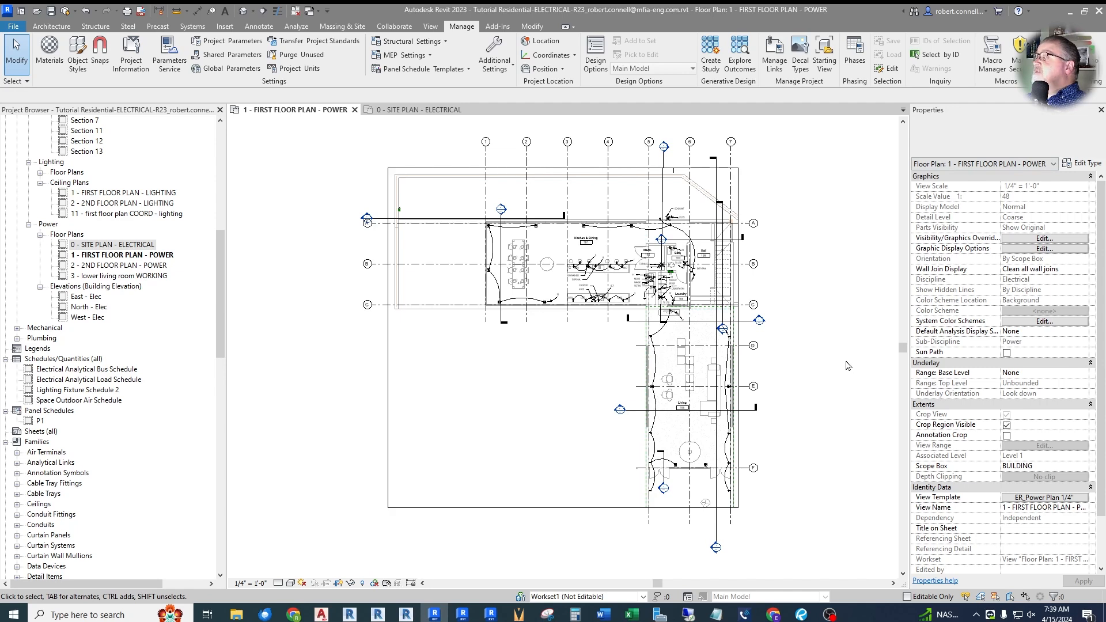
pyautogui.scroll(-5, 606, 288)
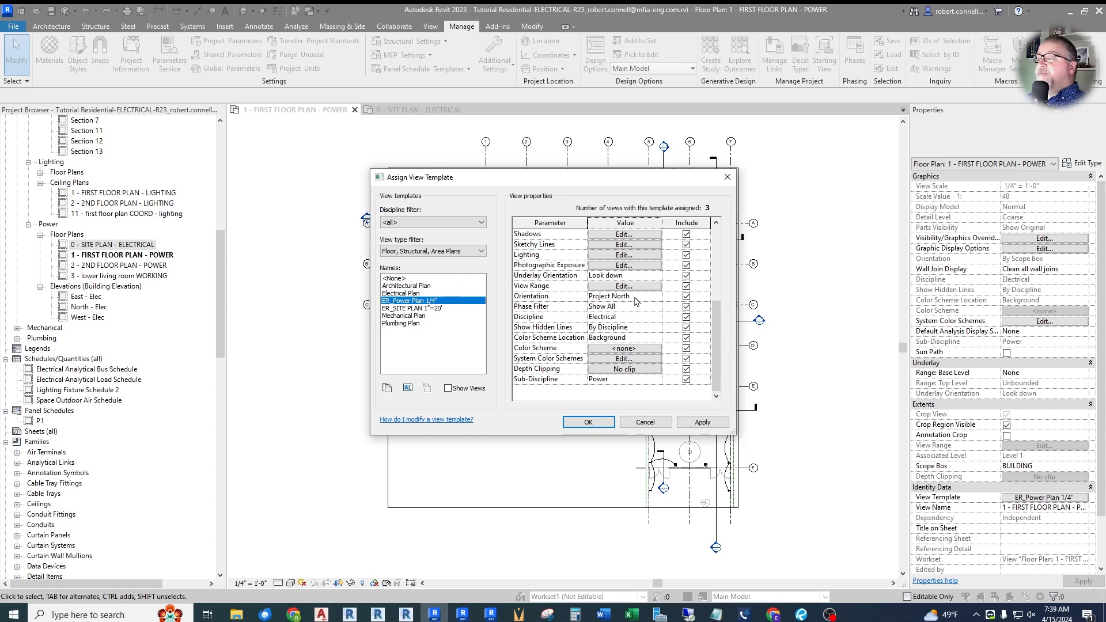
pyautogui.click(656, 297)
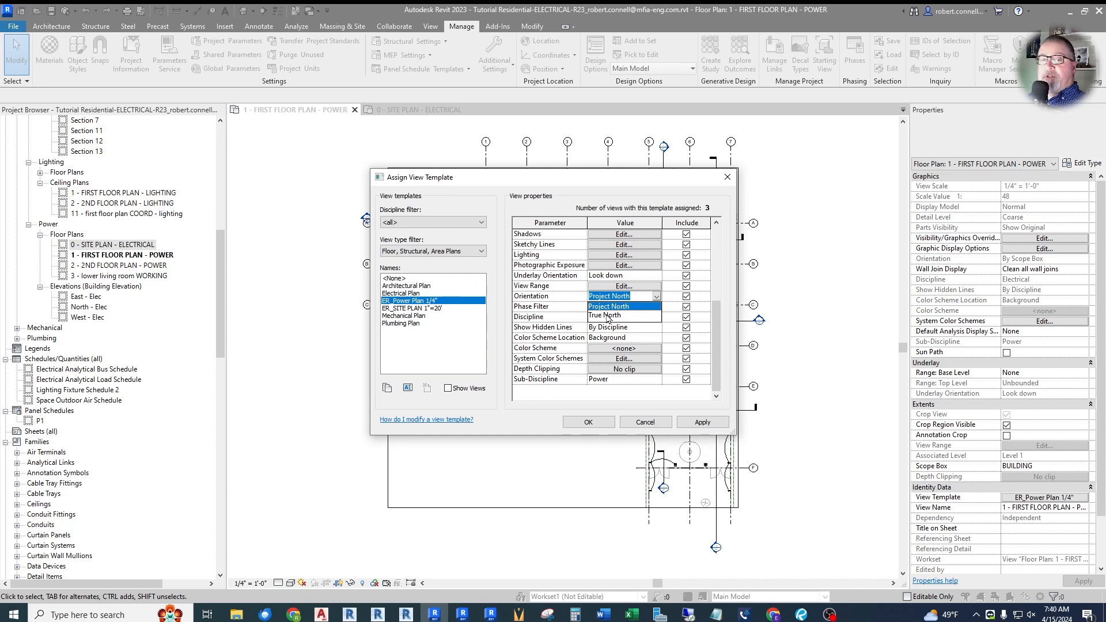
pyautogui.click(631, 295)
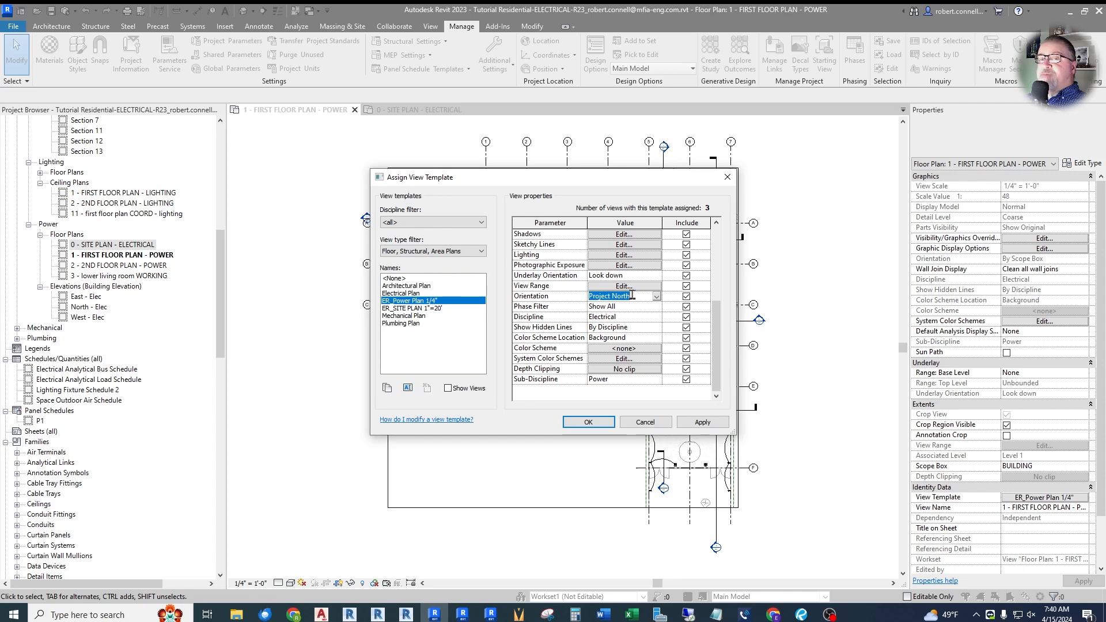
pyautogui.click(657, 425)
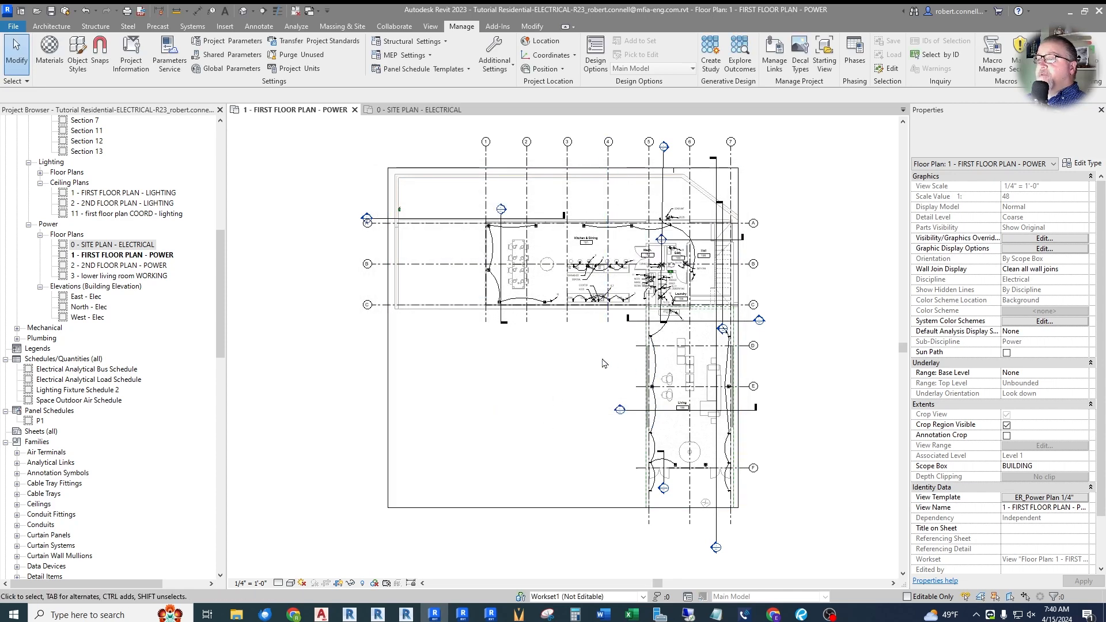
# Step: Set the Orientation of the electrical site plan's ER_SITE PLAN 1"=20' view template to True North
pyautogui.click(419, 110)
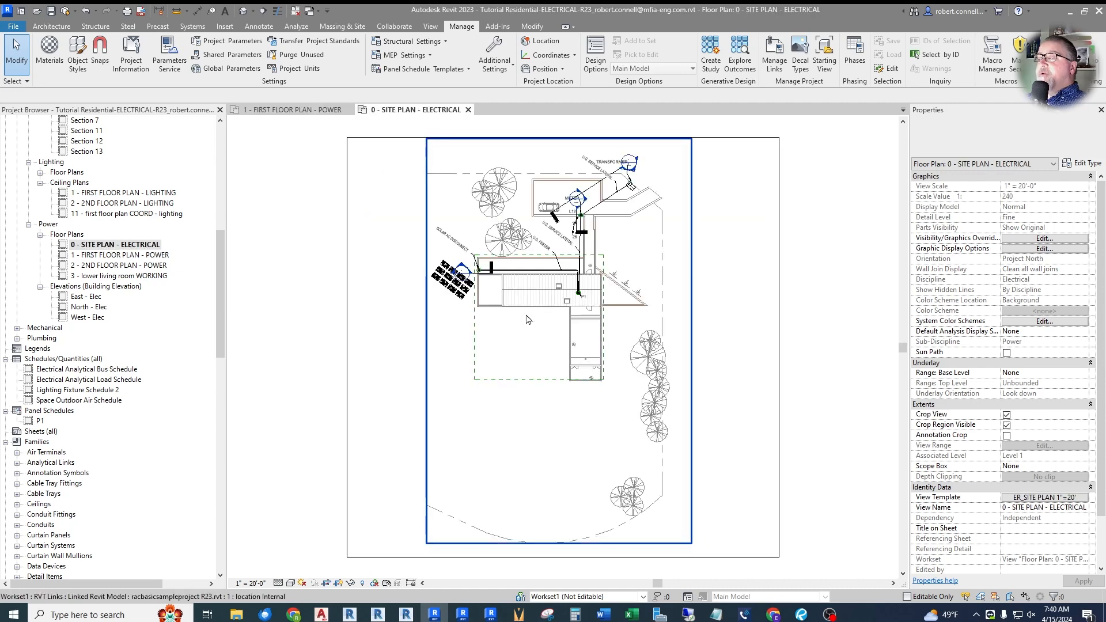
pyautogui.click(1038, 499)
pyautogui.scroll(-3, 610, 296)
pyautogui.scroll(-1, 610, 296)
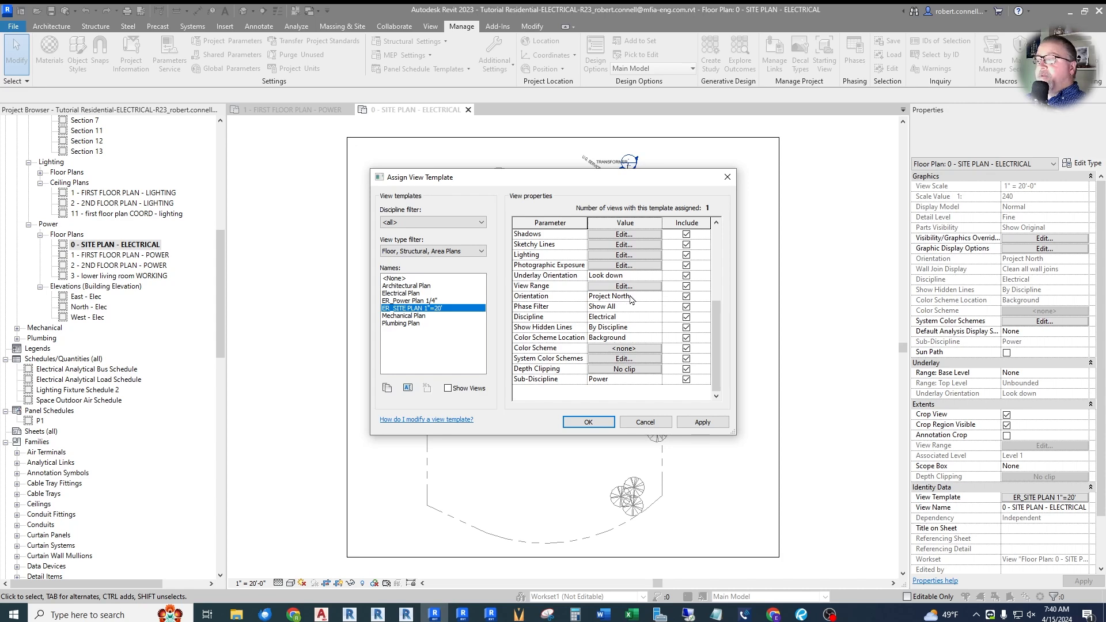
pyautogui.click(660, 296)
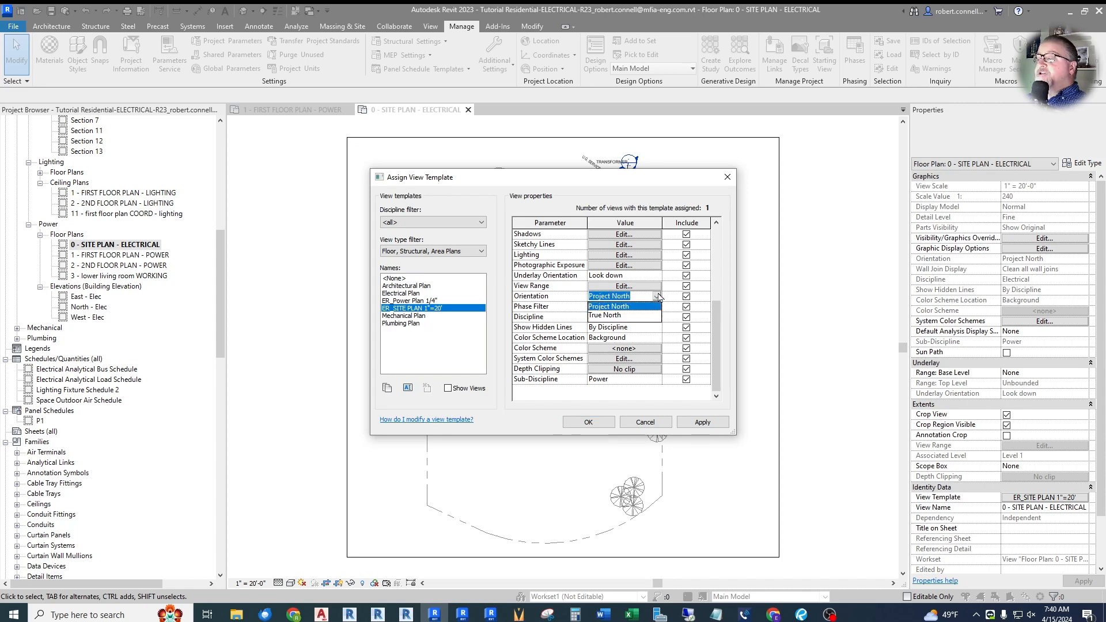
pyautogui.click(615, 316)
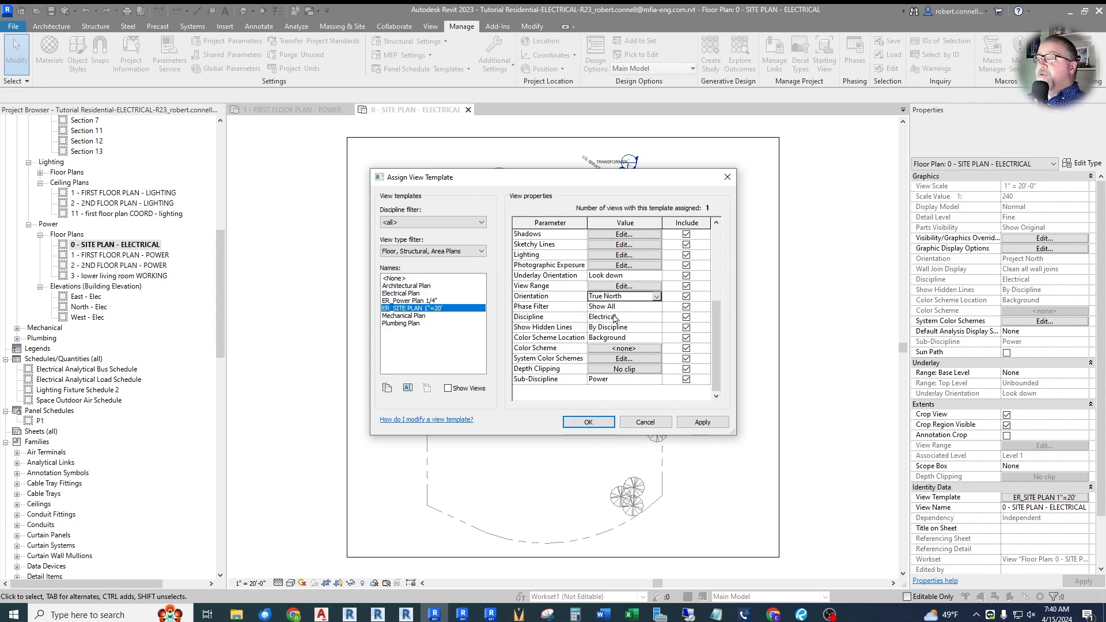
pyautogui.click(588, 422)
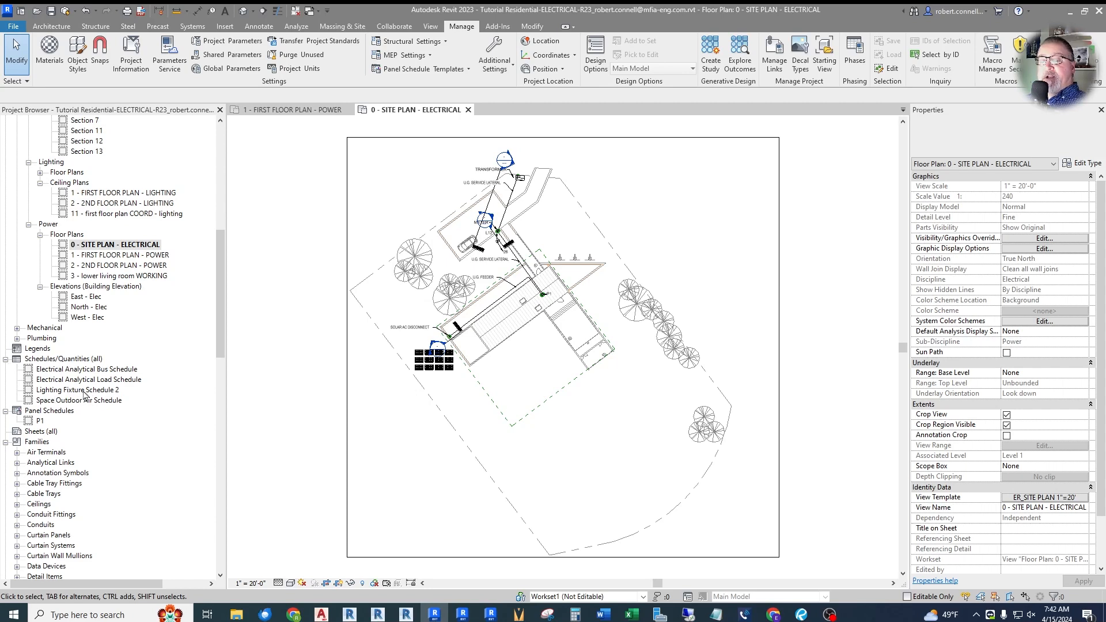
# Step: Rename the Lighting Fixture Schedule 2 schedule as LIGHTING FIXTURE SCHEDULE
pyautogui.click(81, 390)
pyautogui.click(81, 389)
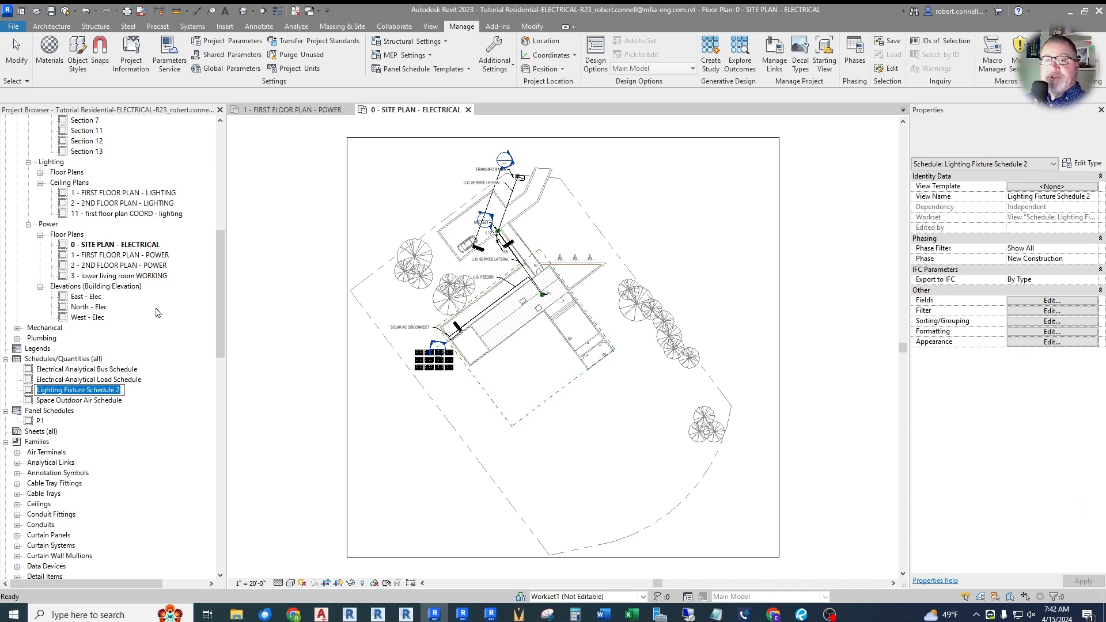
pyautogui.press('BackSpace')
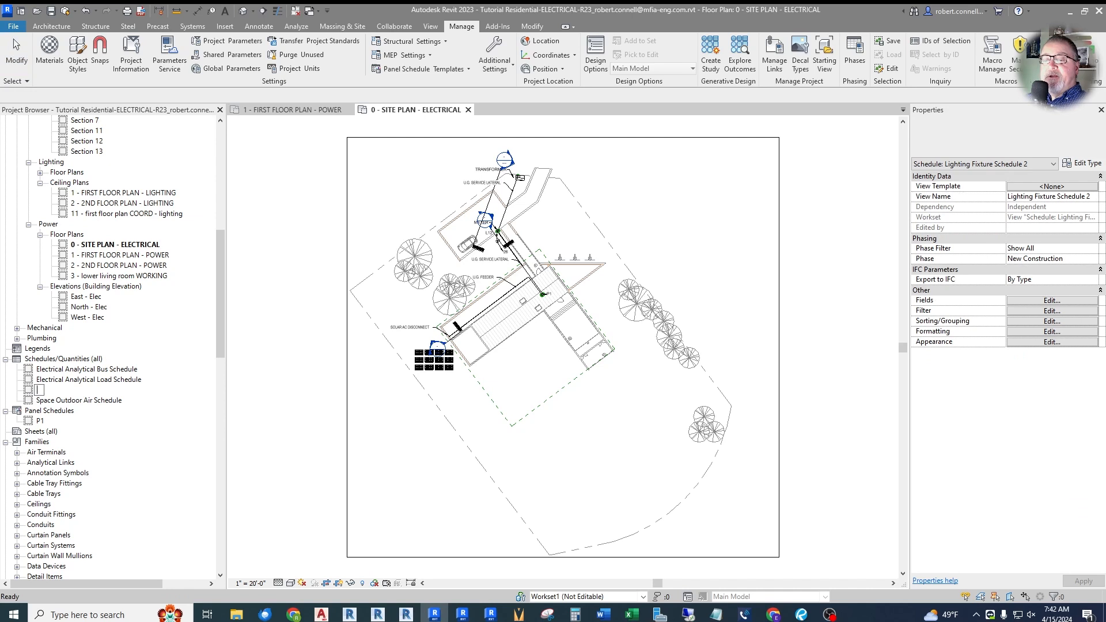
pyautogui.write('LIGHTING FIXTURE')
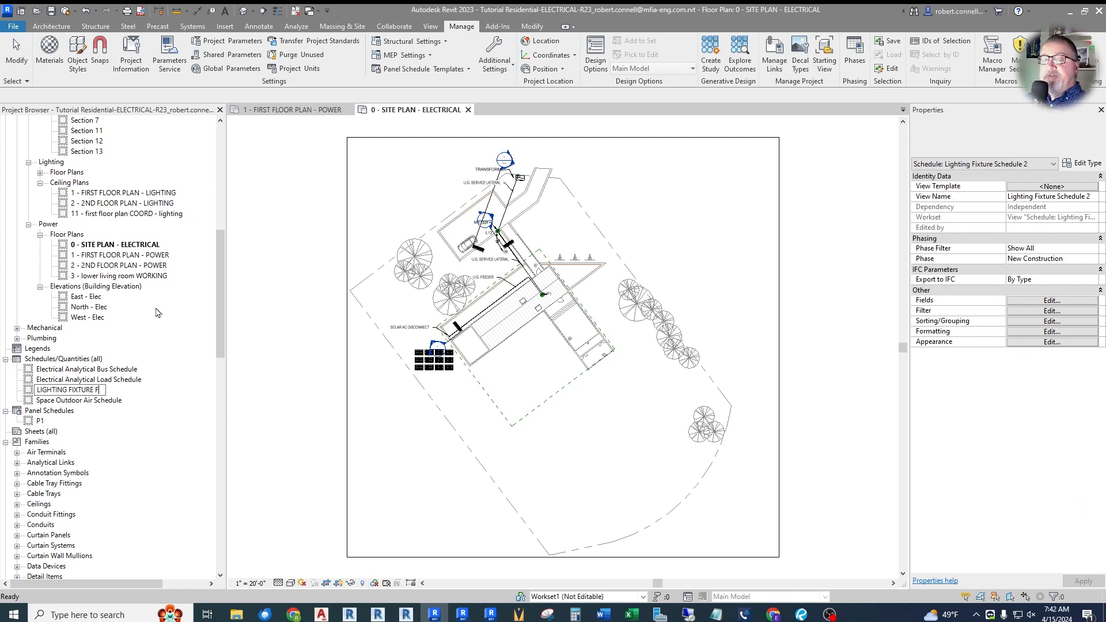
pyautogui.write(' SCHEDULE')
pyautogui.press('Return')
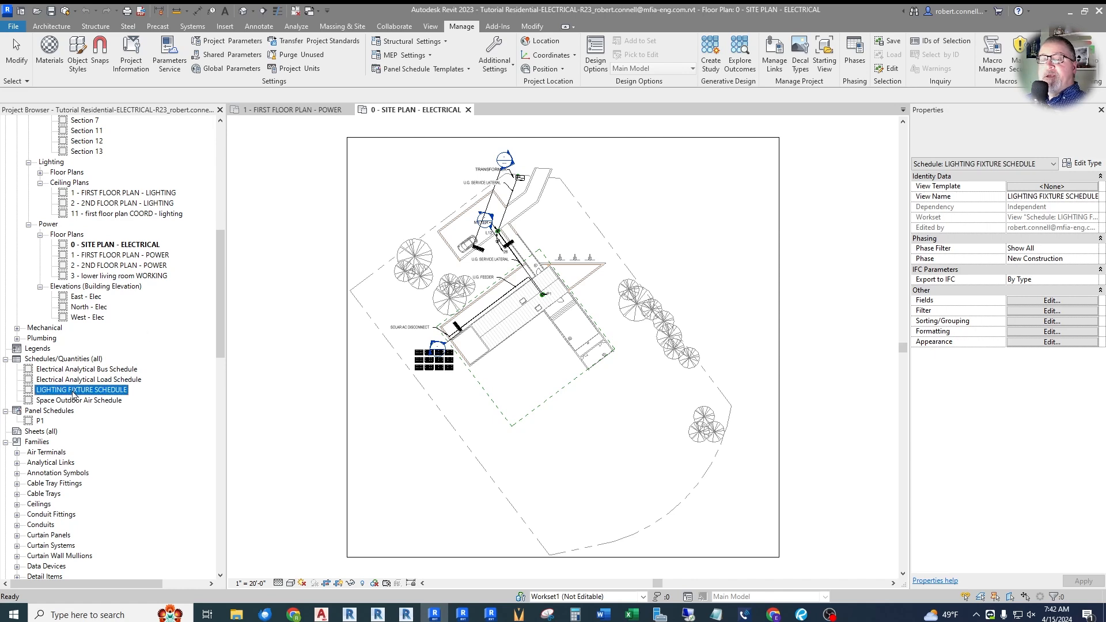
# Step: Open LIGHTING FIXTURE SCHEDULE and review the type, lumens, load and description columns for each fixture
pyautogui.doubleClick(73, 392)
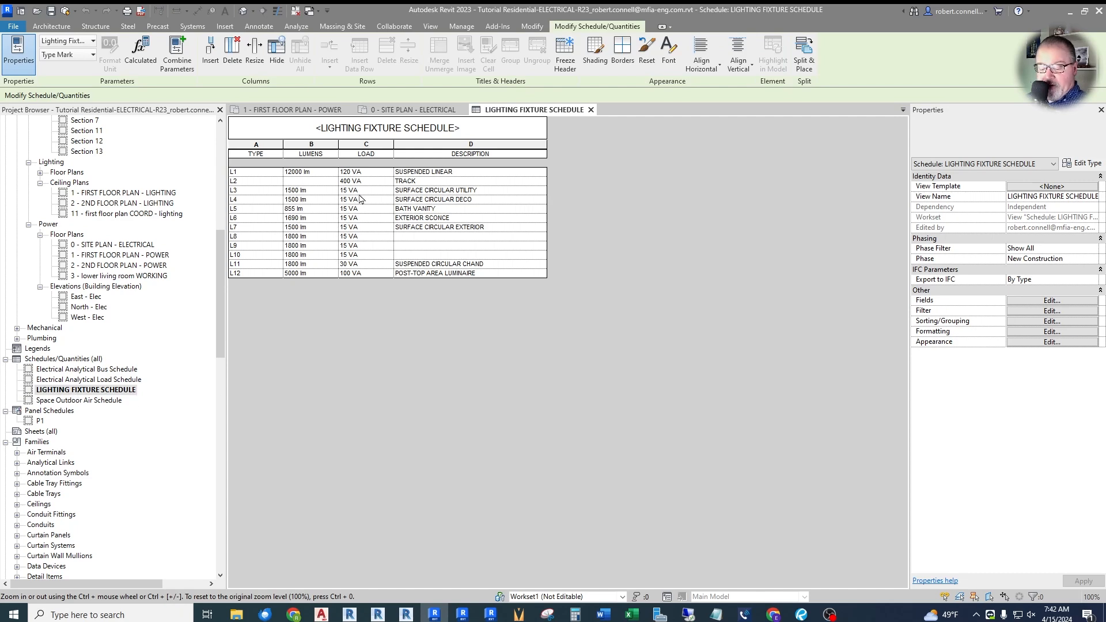
pyautogui.keyDown('ctrl'); pyautogui.scroll(4, 375, 205); pyautogui.keyUp('ctrl')
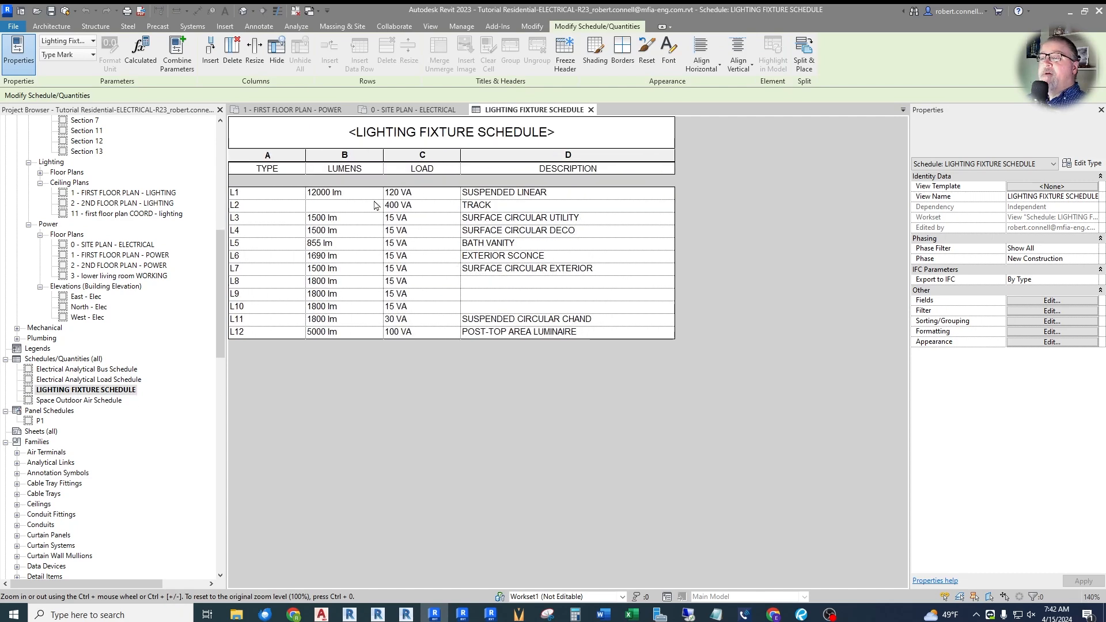
pyautogui.keyDown('ctrl'); pyautogui.scroll(-2, 393, 249); pyautogui.keyUp('ctrl')
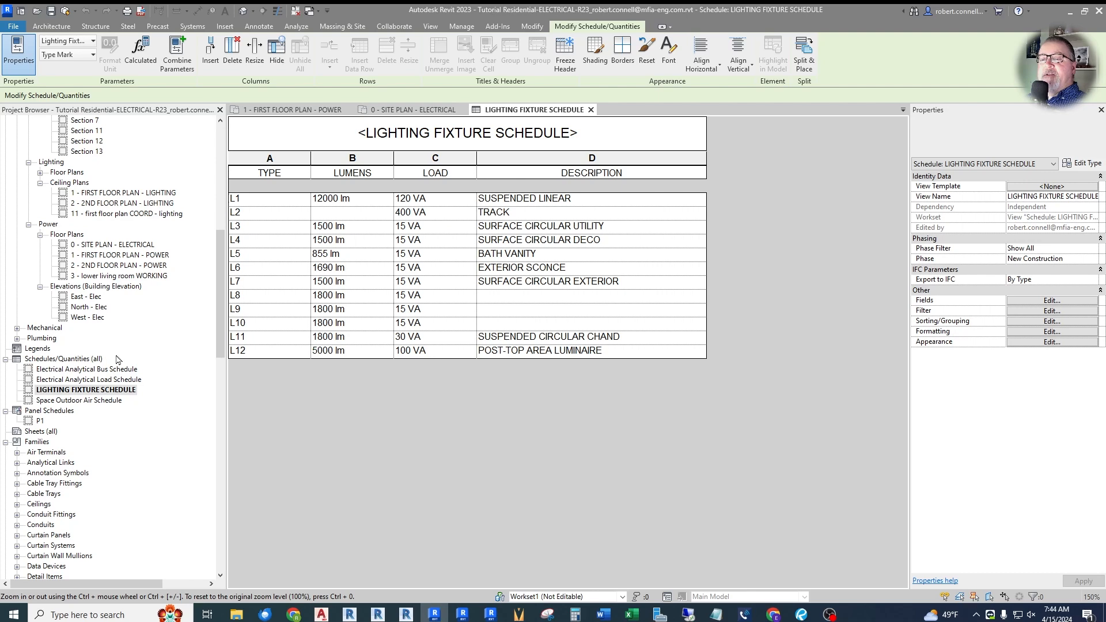
# Step: Look through the project's views and open the 1 - FIRST FLOOR PLAN - LIGHTING ceiling plan
pyautogui.scroll(5, 185, 280)
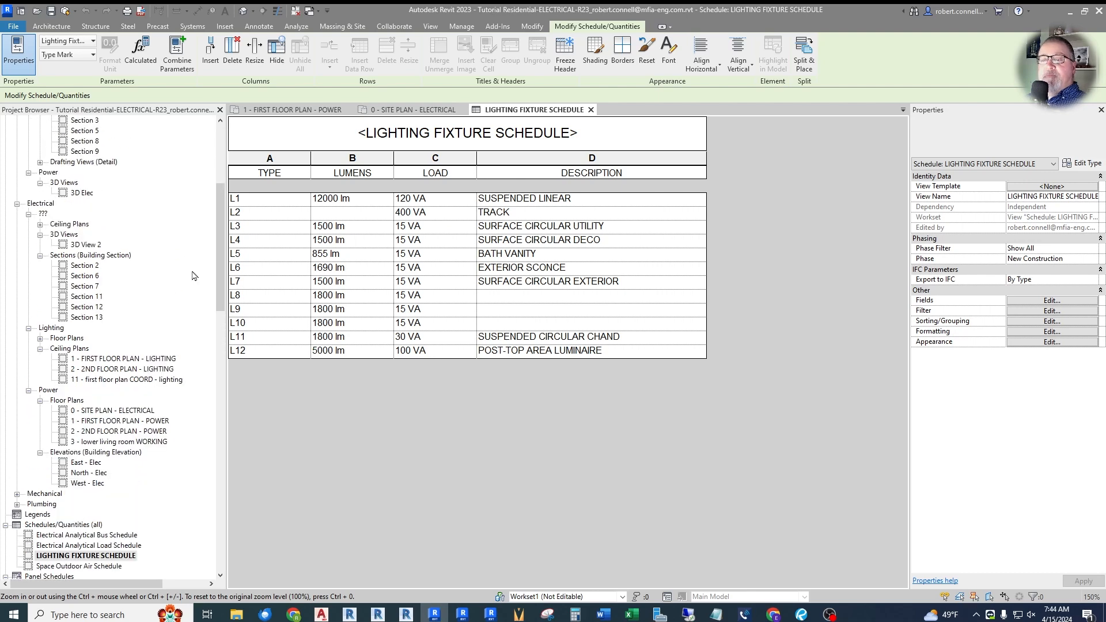
pyautogui.moveTo(220, 270); pyautogui.dragTo(219, 211)
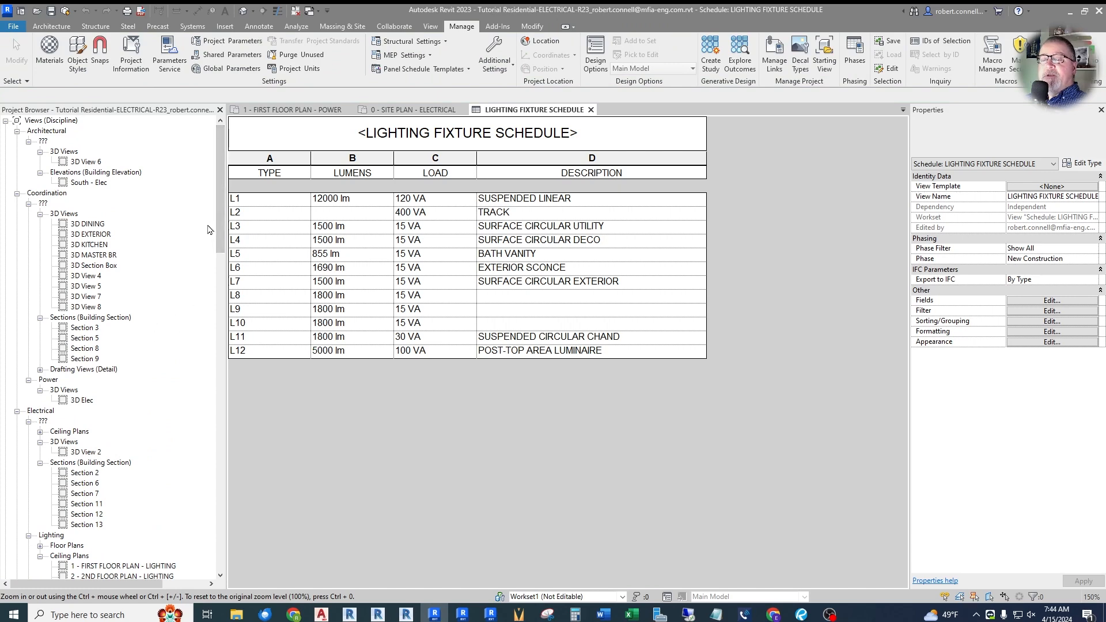
pyautogui.moveTo(220, 213); pyautogui.dragTo(224, 312)
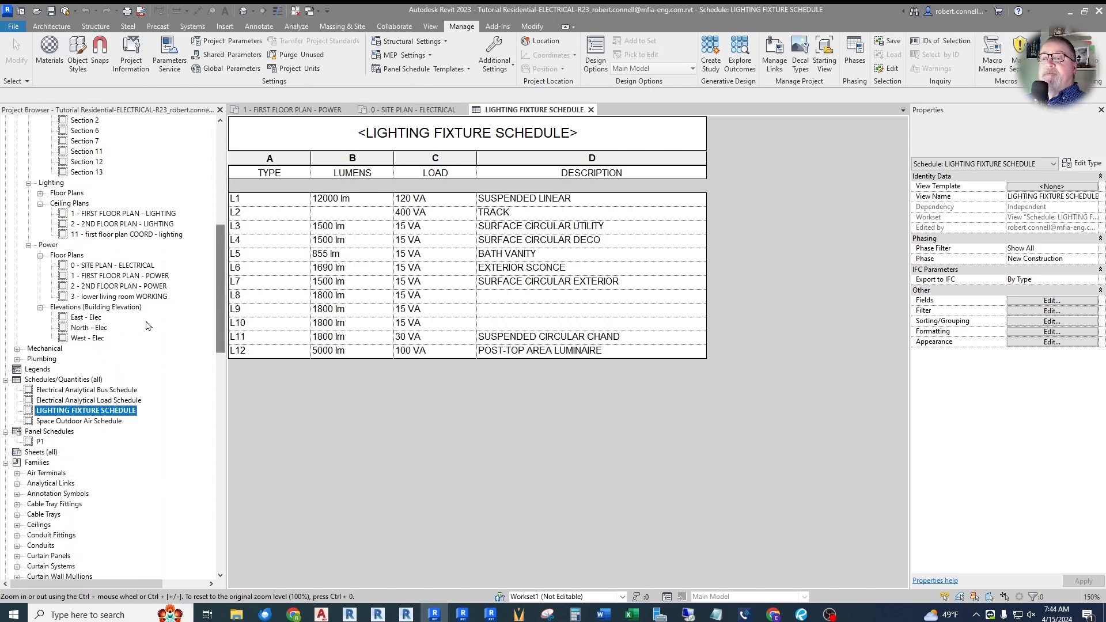
pyautogui.doubleClick(126, 214)
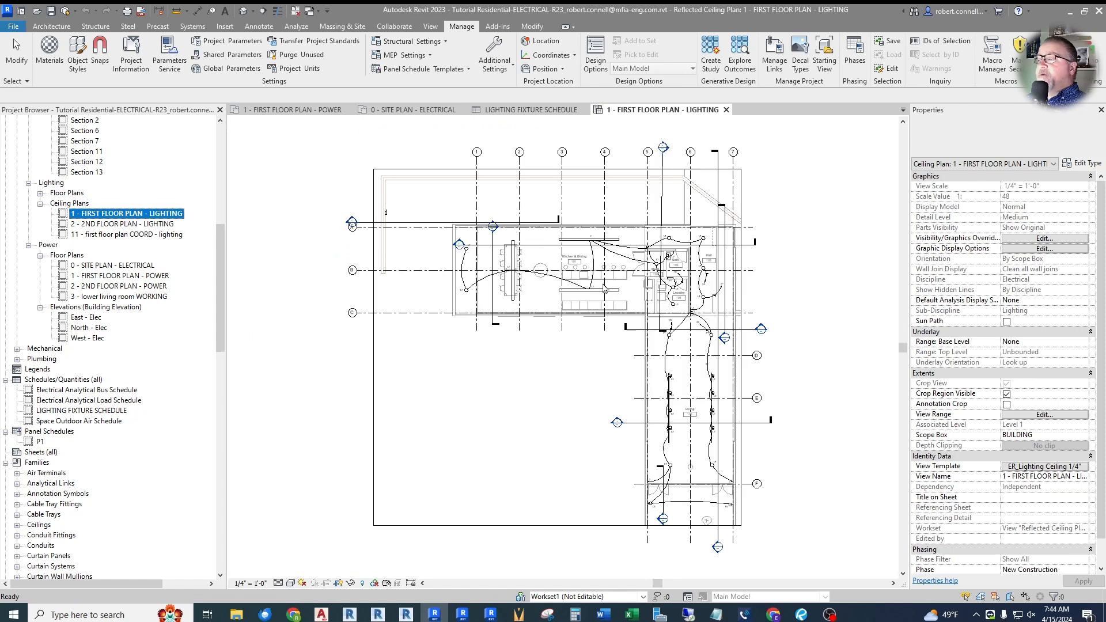
# Step: Inspect the type properties of the Street Light - Antique type L12, especially its identity data, without changing anything
pyautogui.moveTo(222, 263); pyautogui.dragTo(219, 362)
pyautogui.scroll(-5, 213, 378)
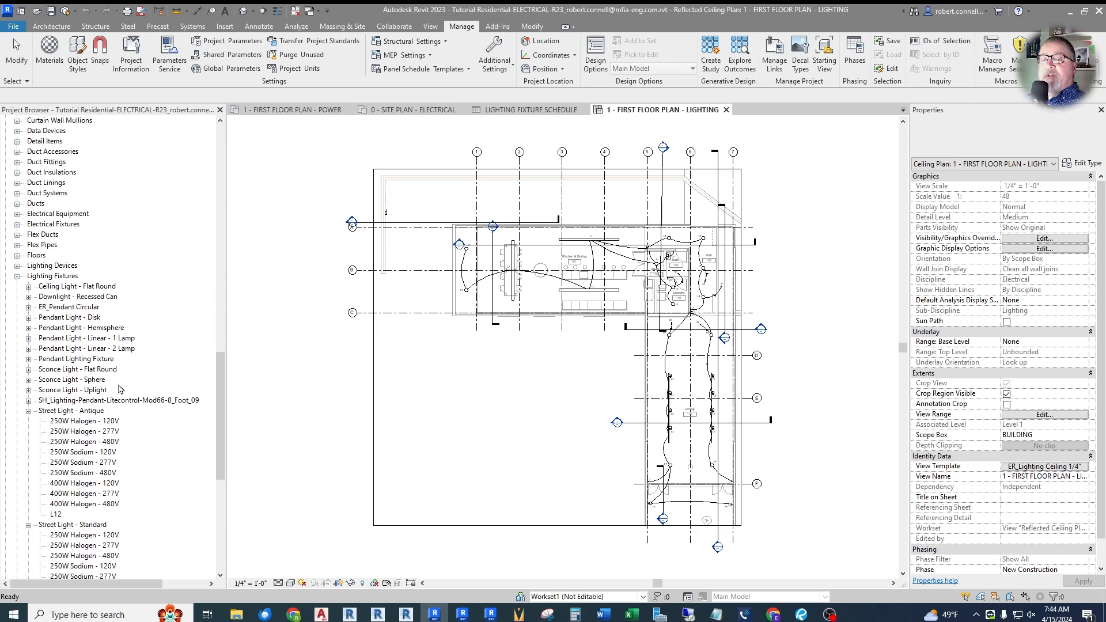
pyautogui.scroll(-1, 207, 398)
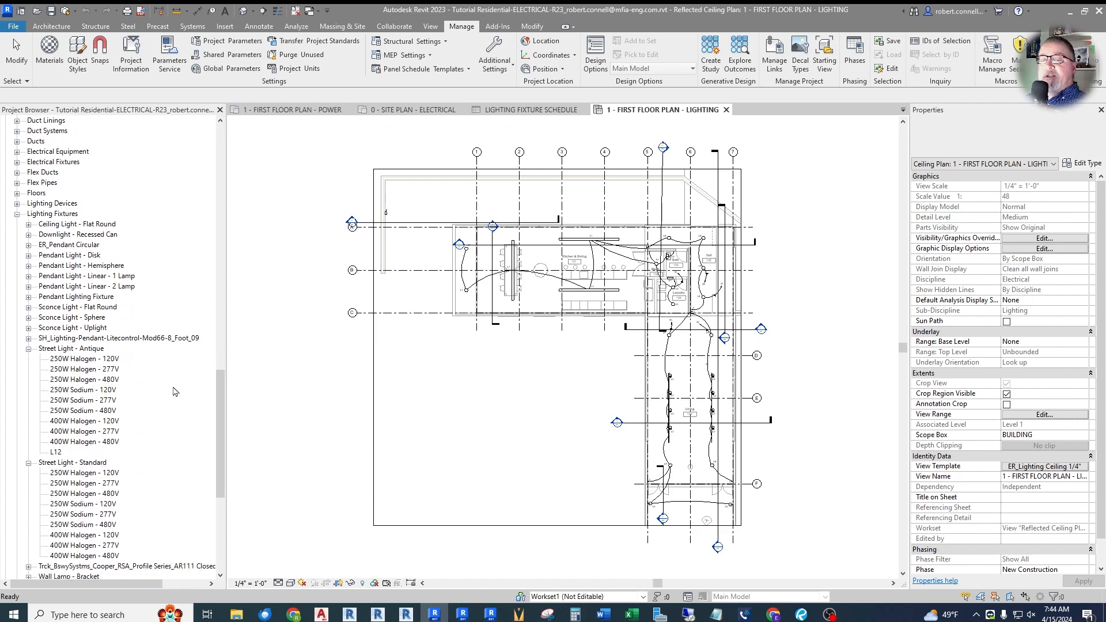
pyautogui.scroll(-2, 98, 313)
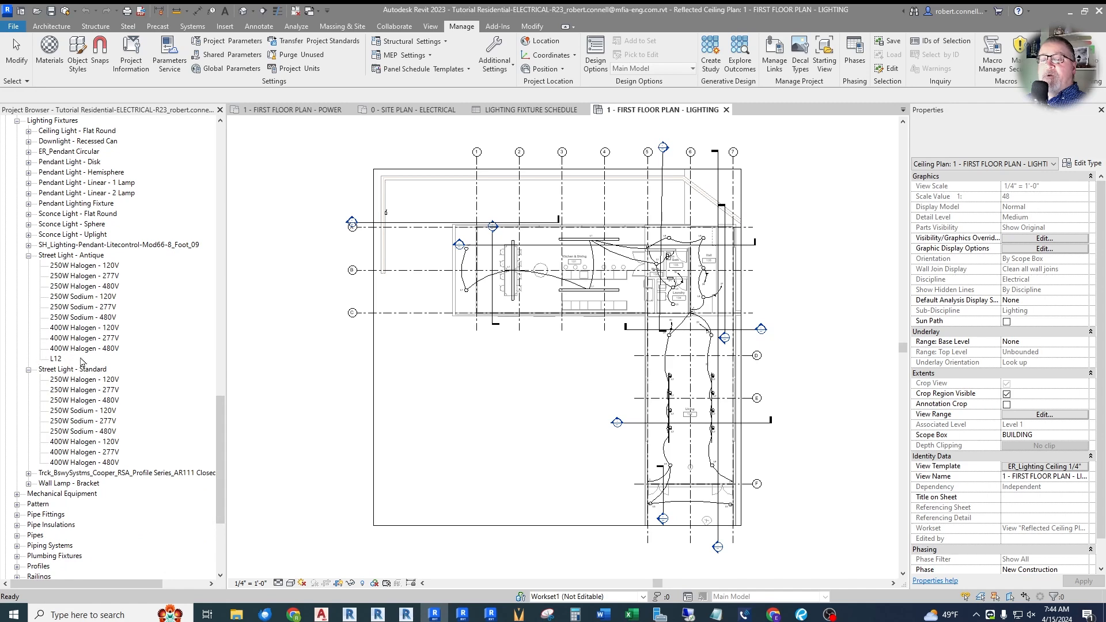
pyautogui.doubleClick(56, 360)
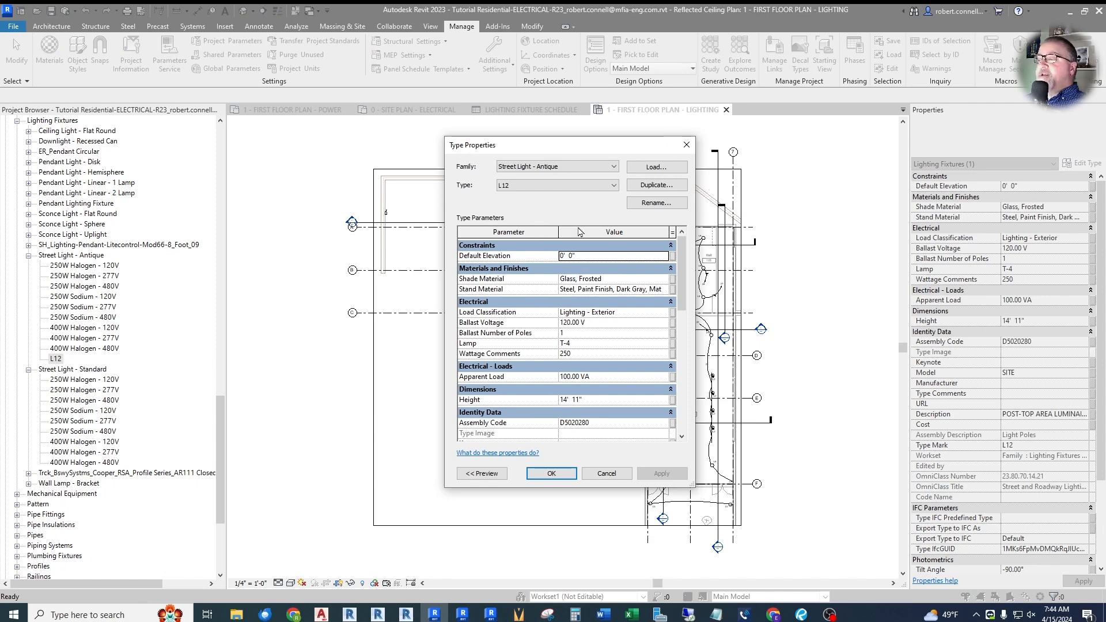
pyautogui.moveTo(683, 311); pyautogui.dragTo(685, 372)
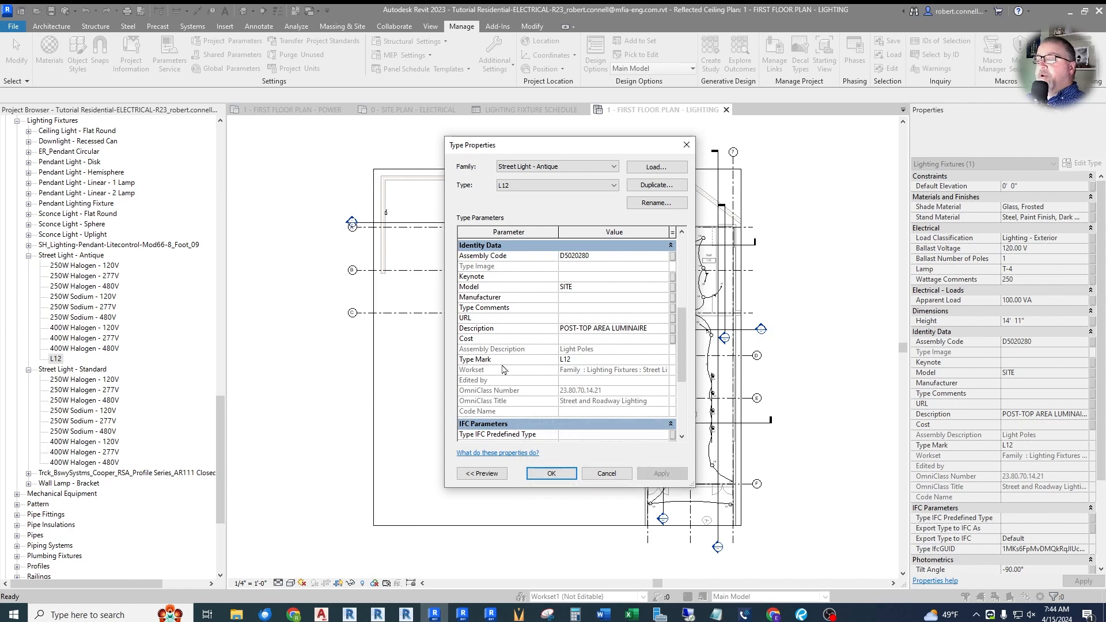
pyautogui.scroll(-1, 507, 337)
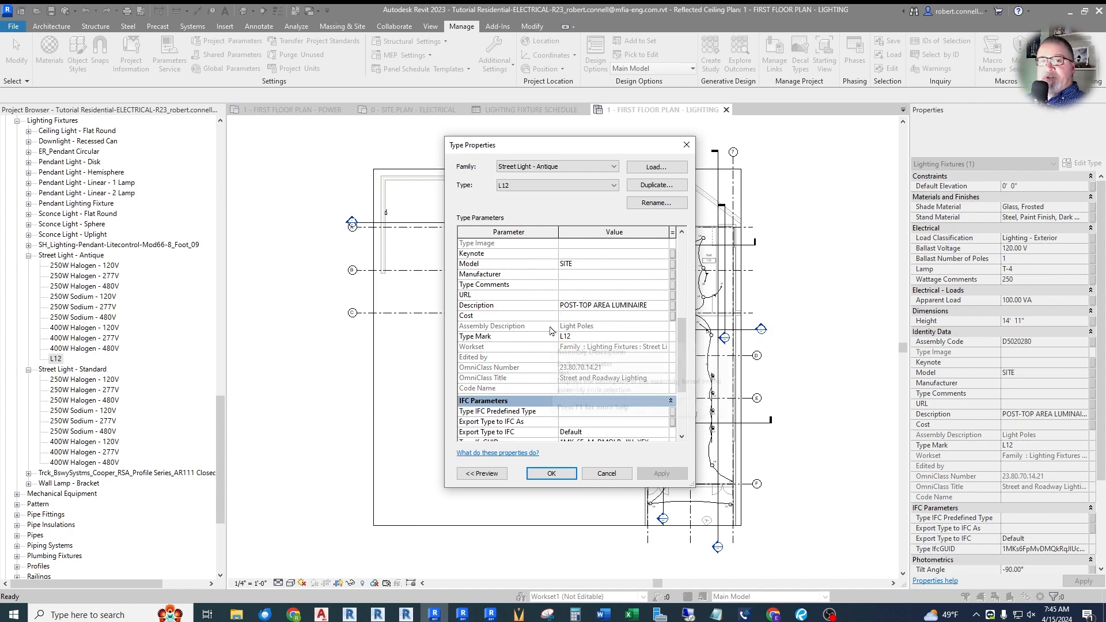
pyautogui.moveTo(682, 351)
pyautogui.mouseDown()
pyautogui.moveTo(681, 263)
pyautogui.moveTo(686, 398)
pyautogui.moveTo(684, 338)
pyautogui.mouseUp()
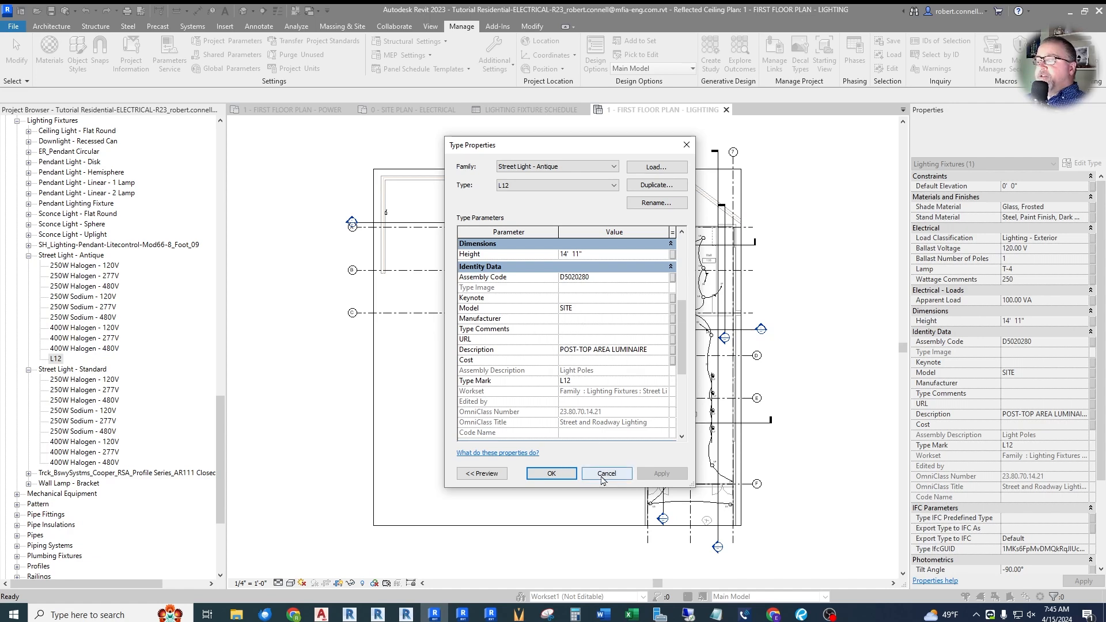
pyautogui.click(604, 474)
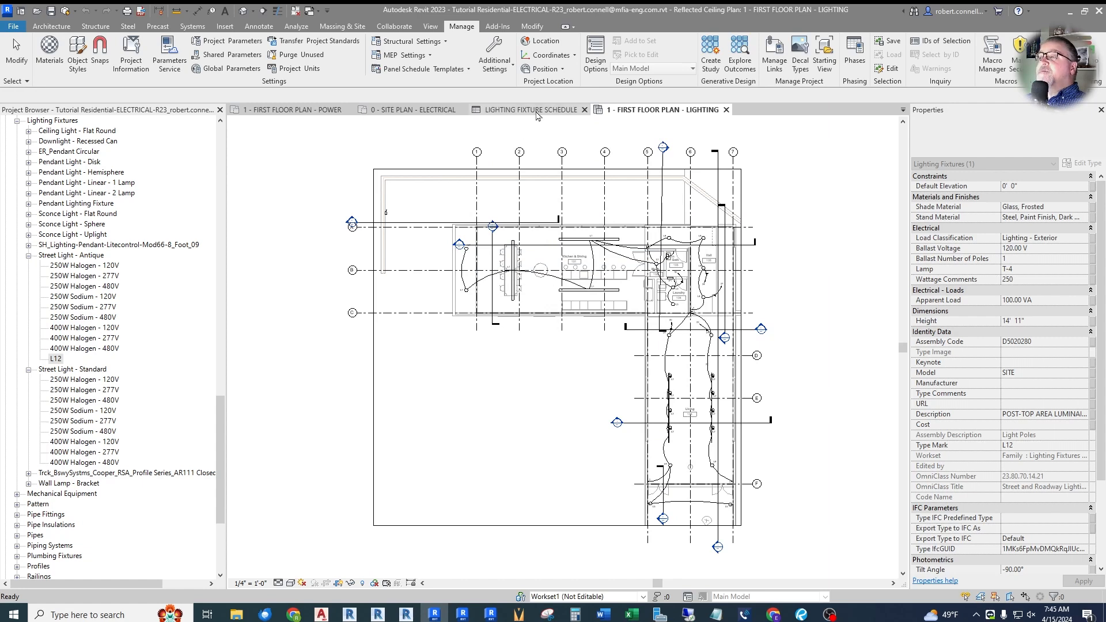
# Step: Return to LIGHTING FIXTURE SCHEDULE and add the Manufacturer field after Description
pyautogui.click(530, 109)
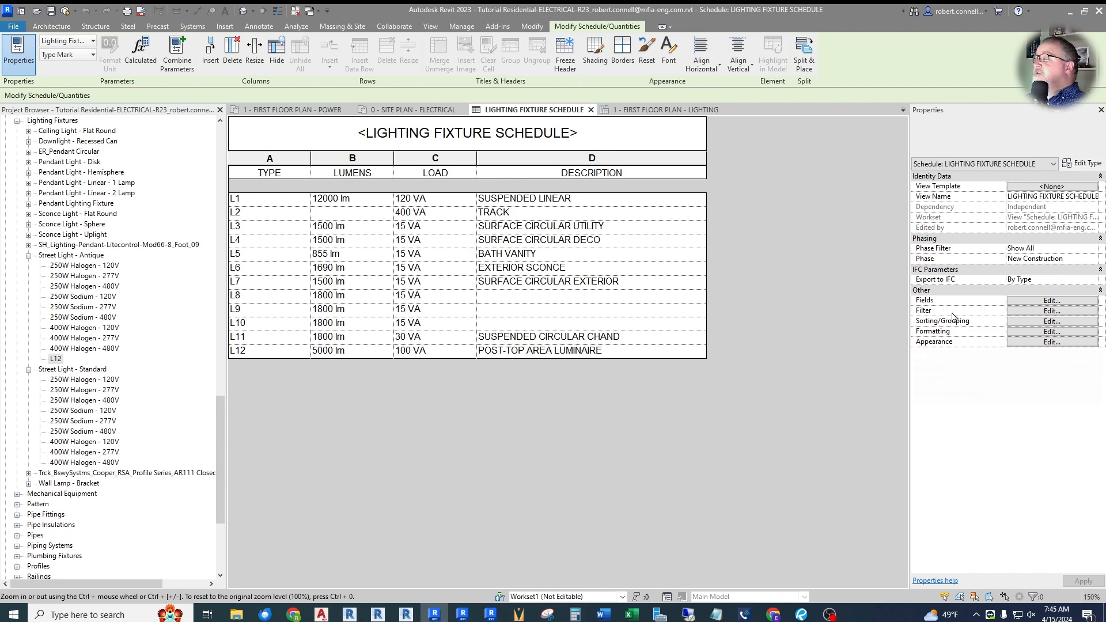
pyautogui.click(1042, 301)
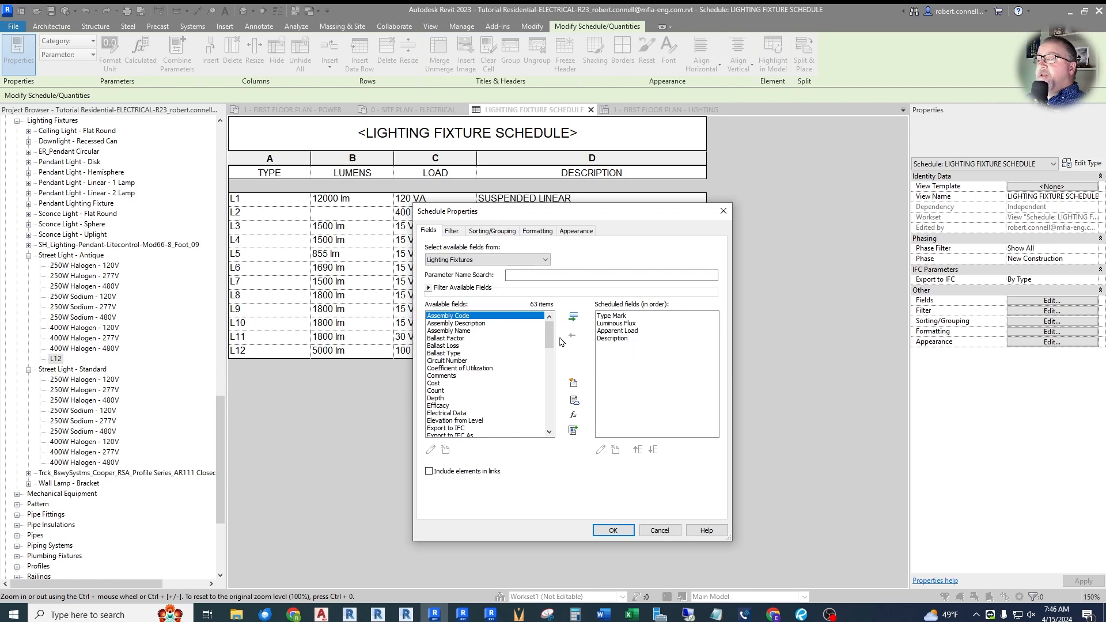
pyautogui.moveTo(551, 339); pyautogui.dragTo(552, 392)
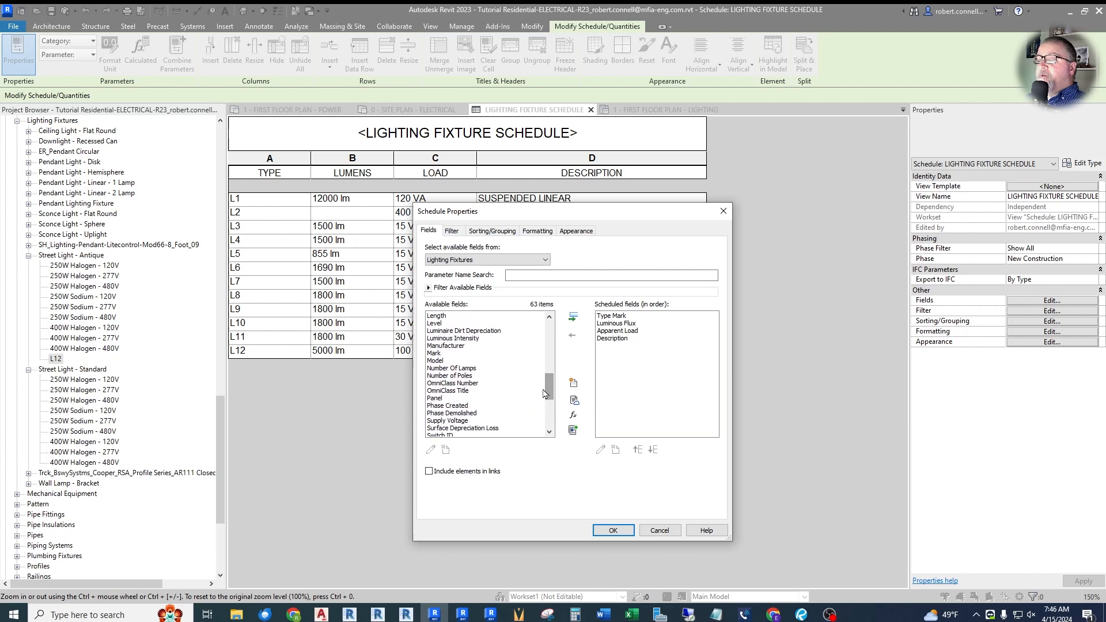
pyautogui.click(449, 346)
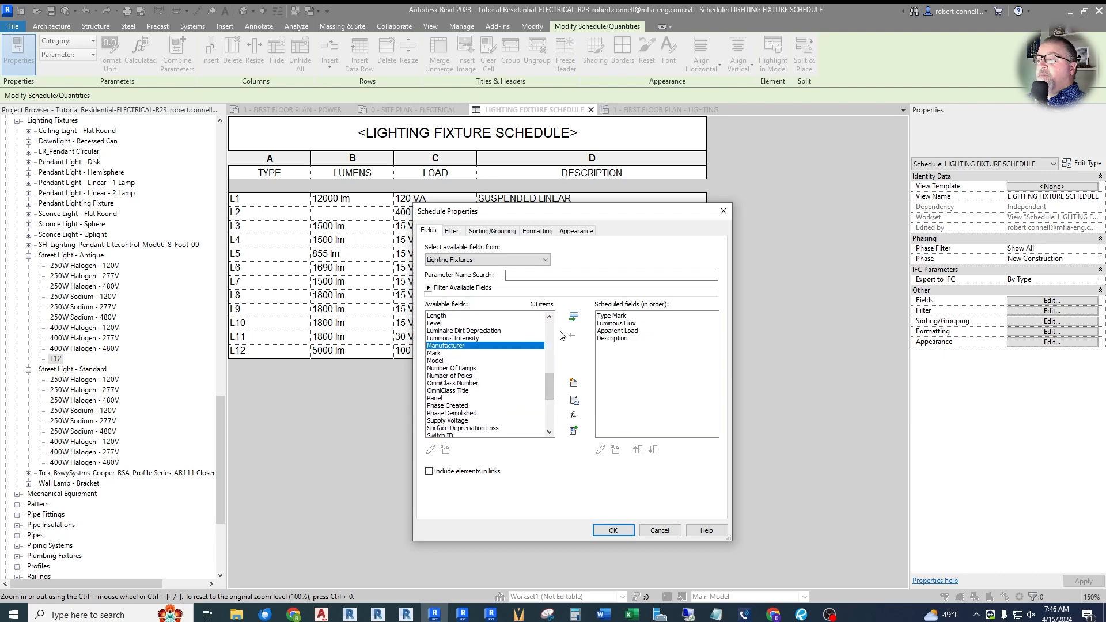
pyautogui.click(572, 316)
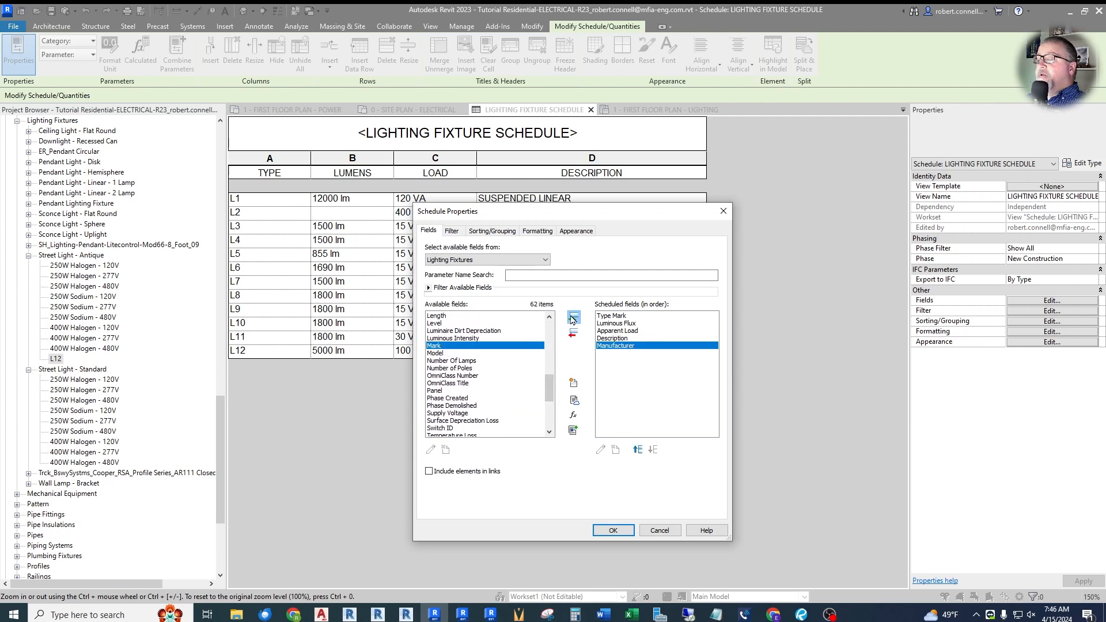
pyautogui.click(605, 530)
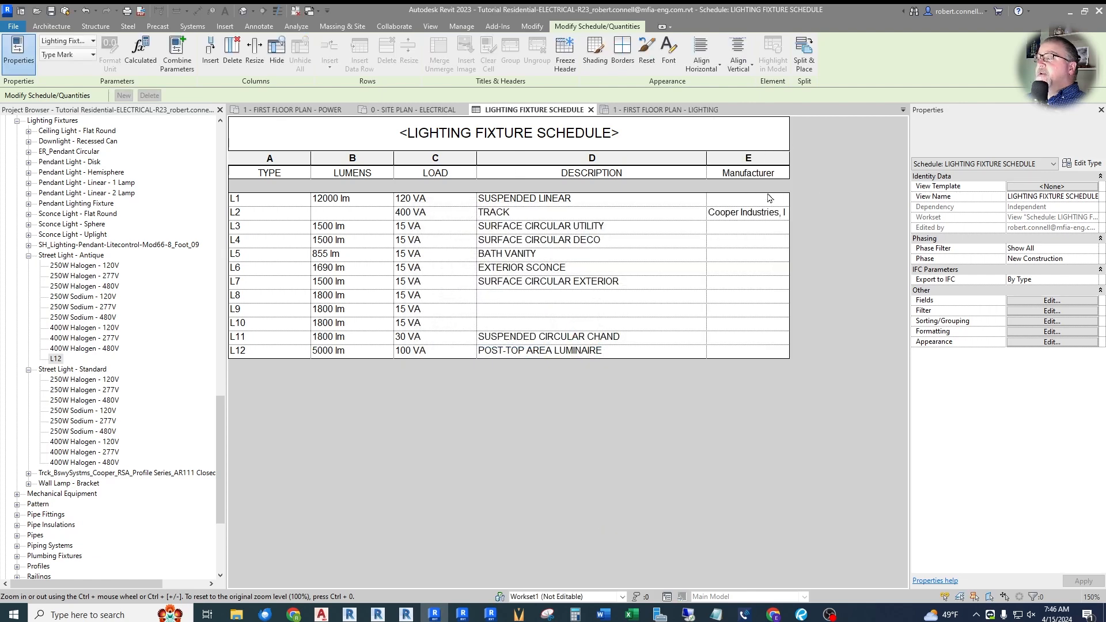
# Step: Change the Manufacturer column's heading to HOUSING and widen that column to fit its text
pyautogui.click(744, 173)
pyautogui.moveTo(780, 173); pyautogui.dragTo(691, 172)
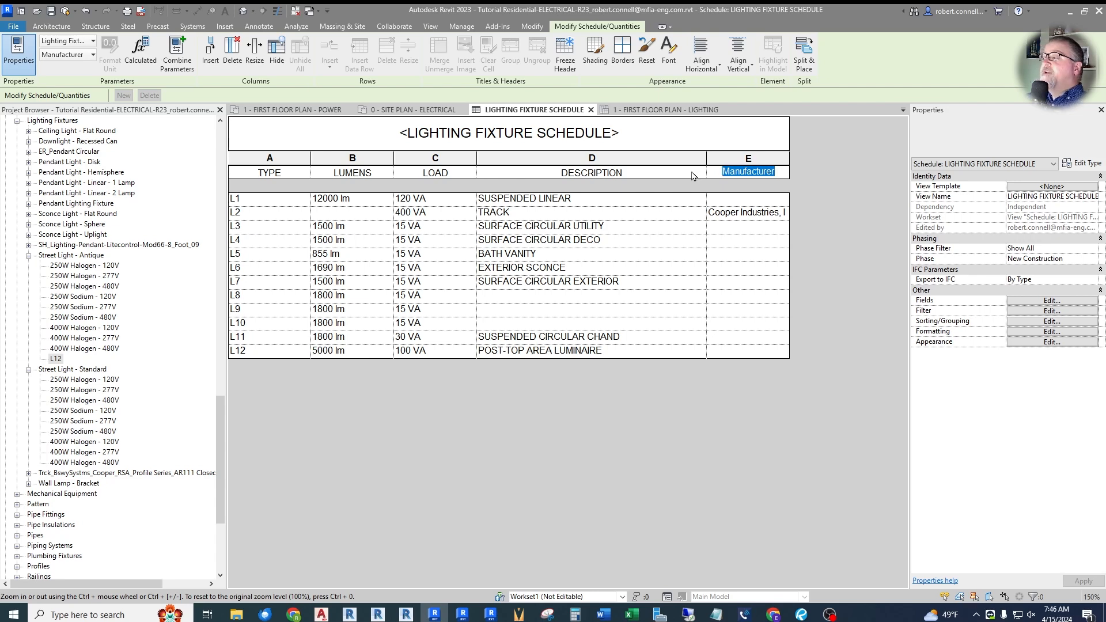
pyautogui.write('HOUSING')
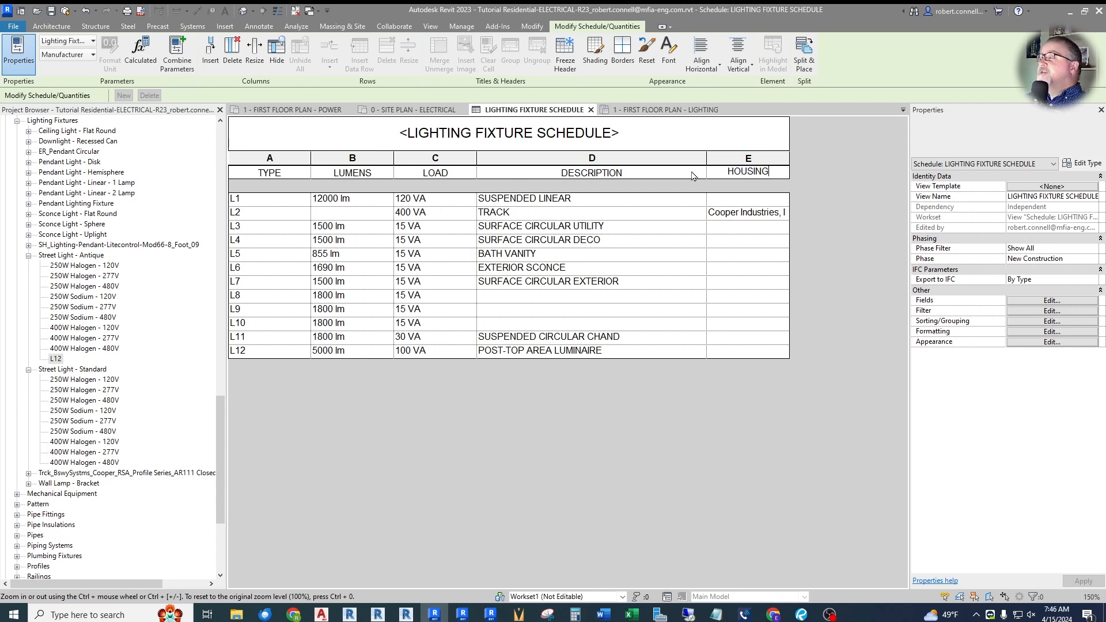
pyautogui.press('Return')
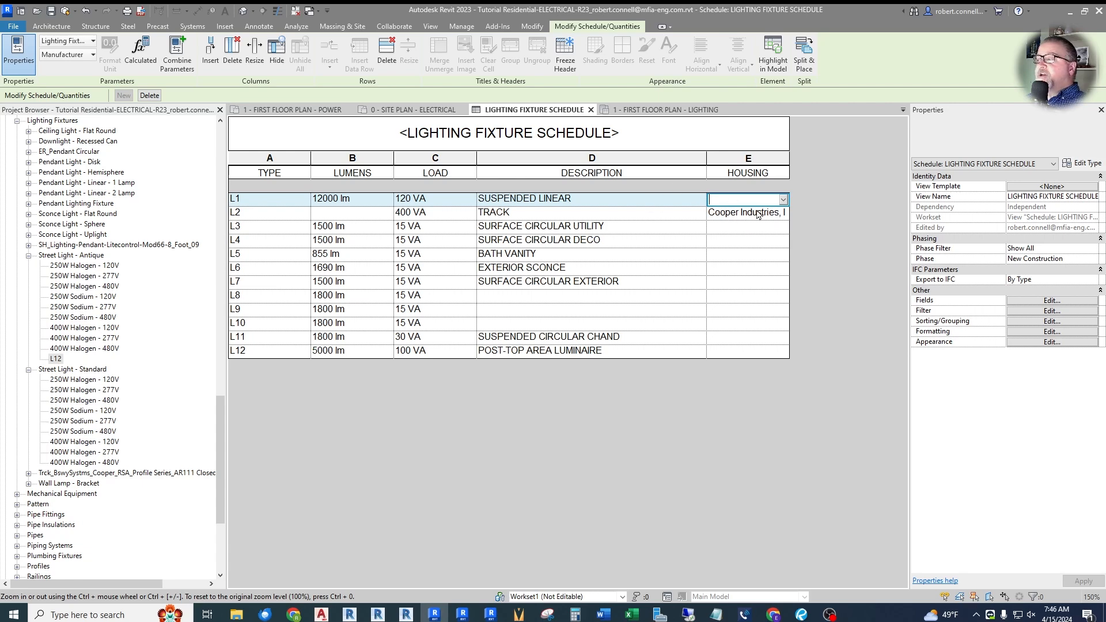
pyautogui.moveTo(788, 155); pyautogui.dragTo(885, 155)
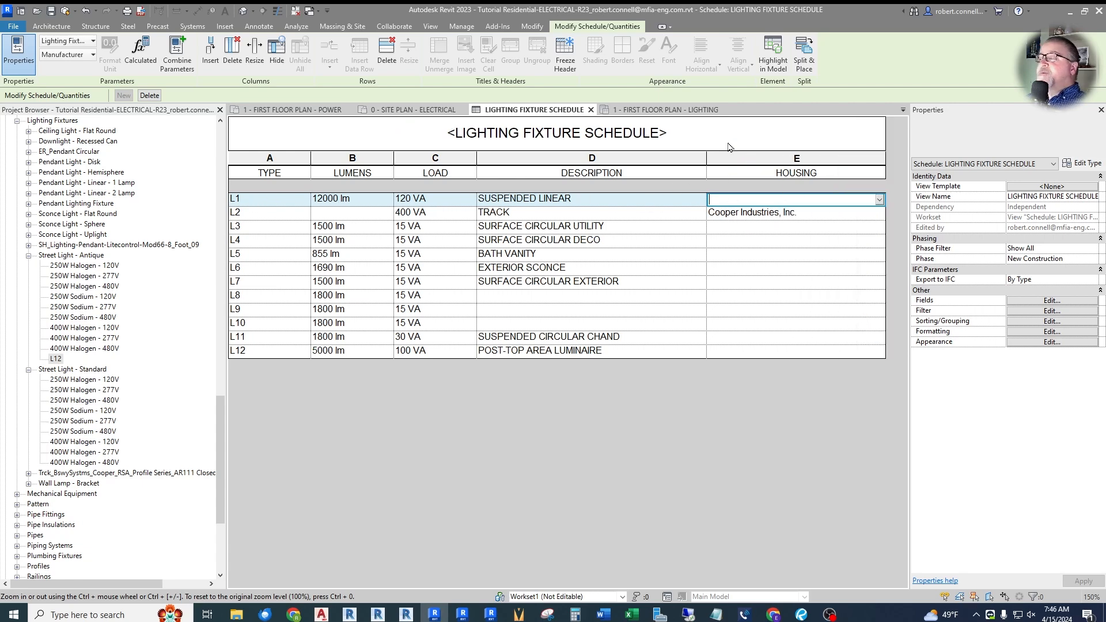
# Step: Set the housing of fixture L1 to EXTRUDED ALUMINUM HOUSING and apply it to all elements of that type
pyautogui.write('EXTRUDED AL')
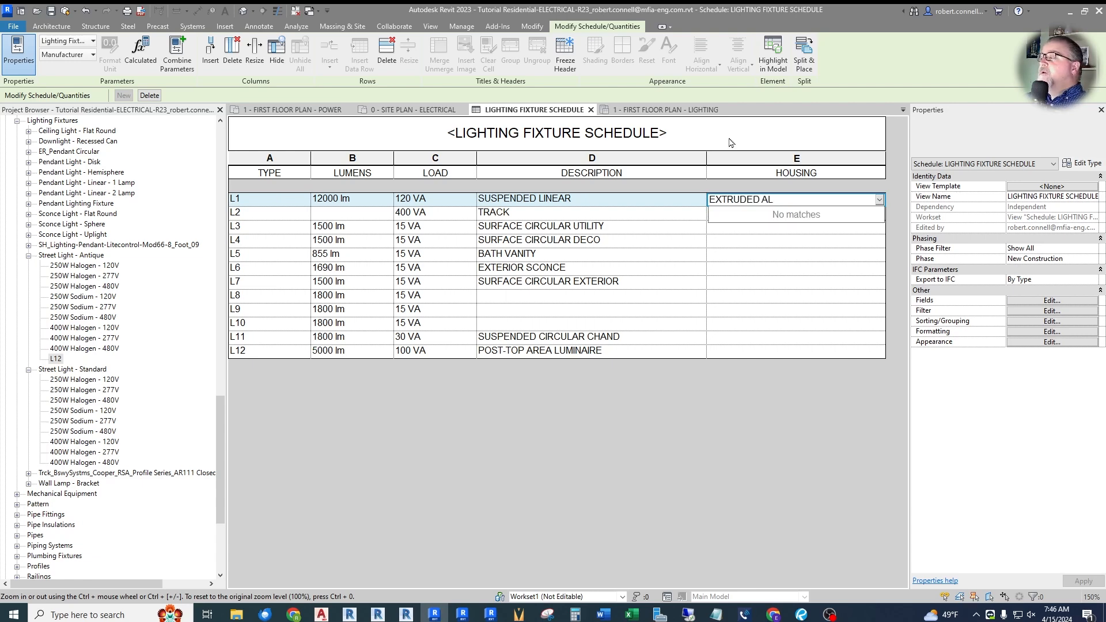
pyautogui.write('UMINUM HOUSING')
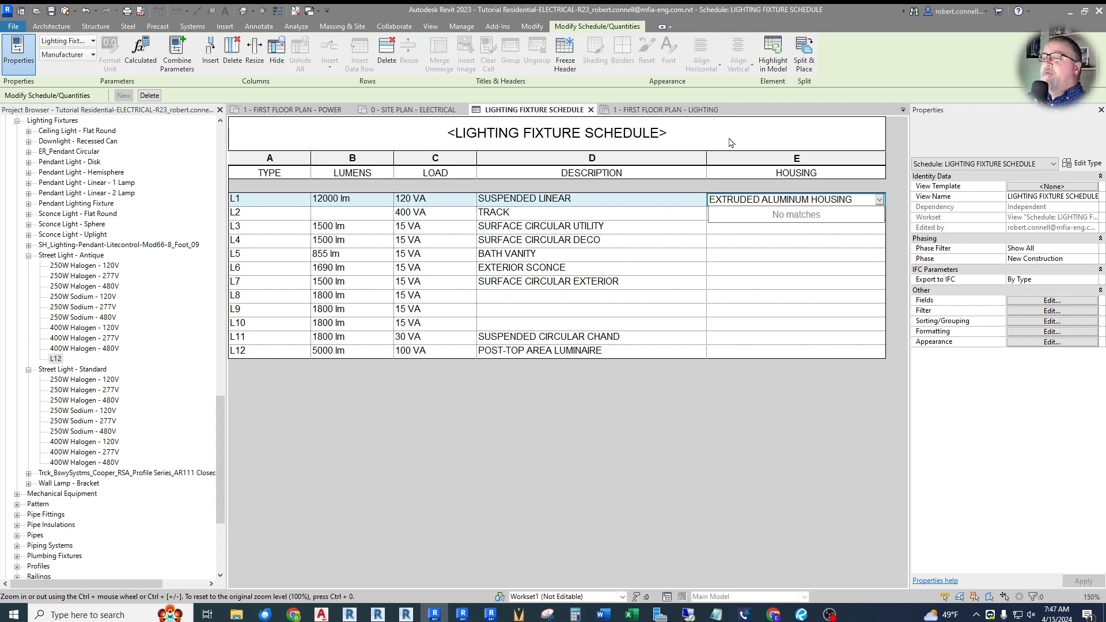
pyautogui.press('Return')
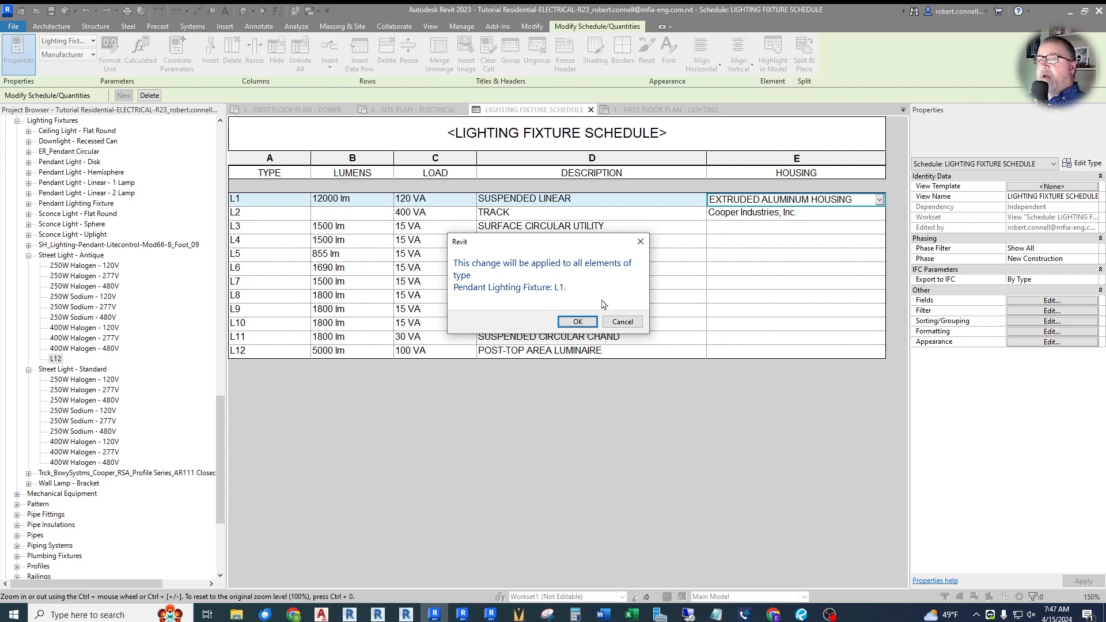
pyautogui.click(580, 323)
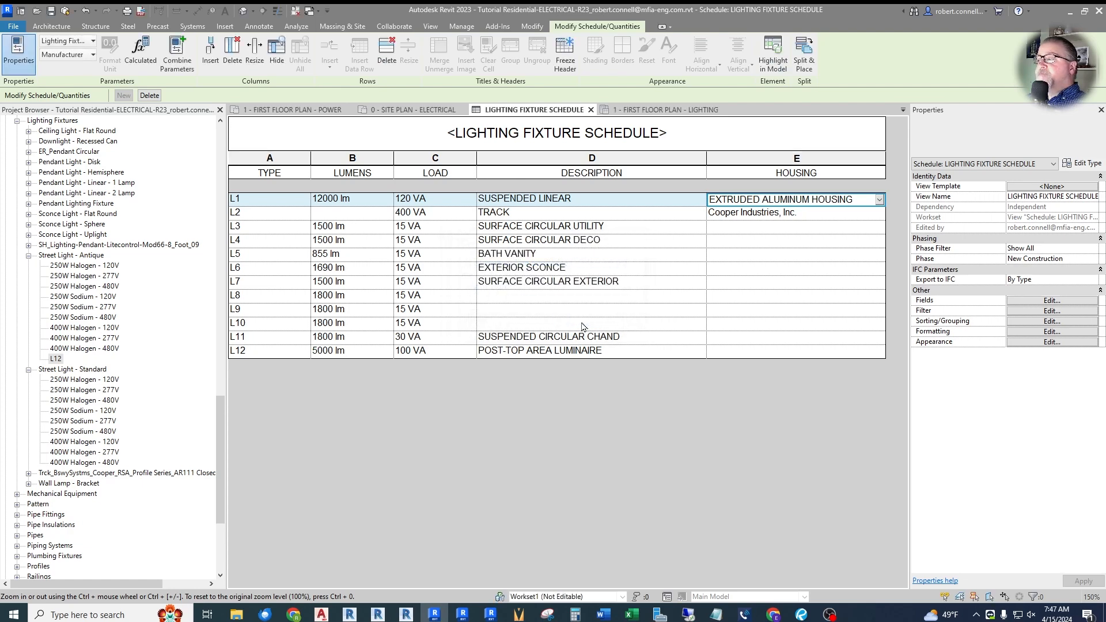
# Step: Inspect the identity data in the type properties of Pendant Lighting Fixture type L1 without changing anything
pyautogui.keyDown('ctrl'); pyautogui.scroll(-1, 639, 323); pyautogui.keyUp('ctrl')
pyautogui.keyDown('ctrl'); pyautogui.scroll(-1, 615, 327); pyautogui.keyUp('ctrl')
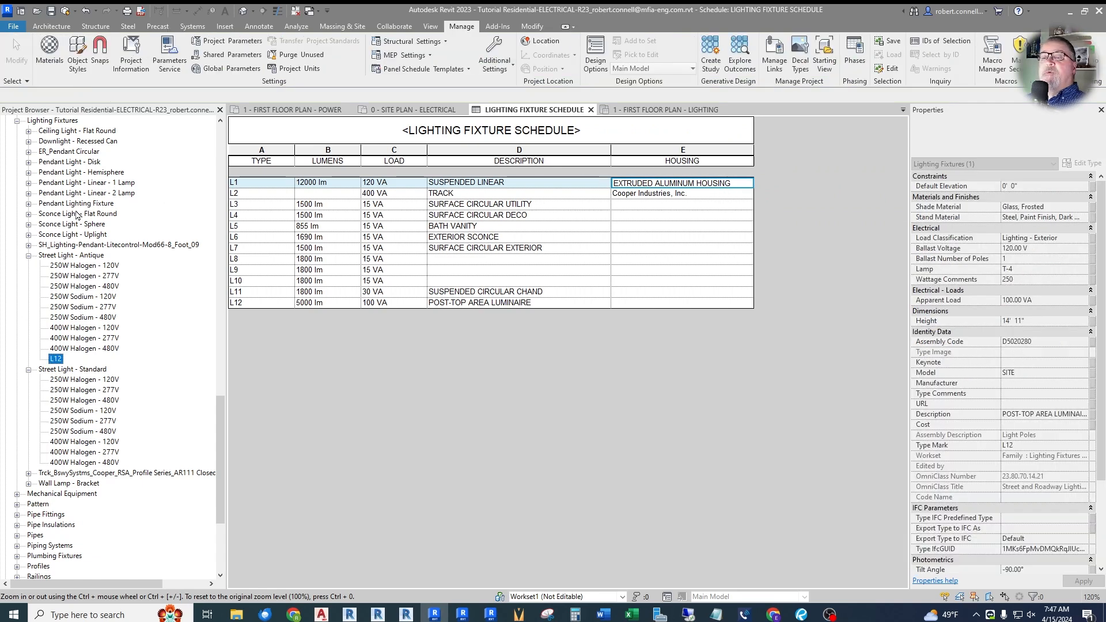
pyautogui.click(28, 203)
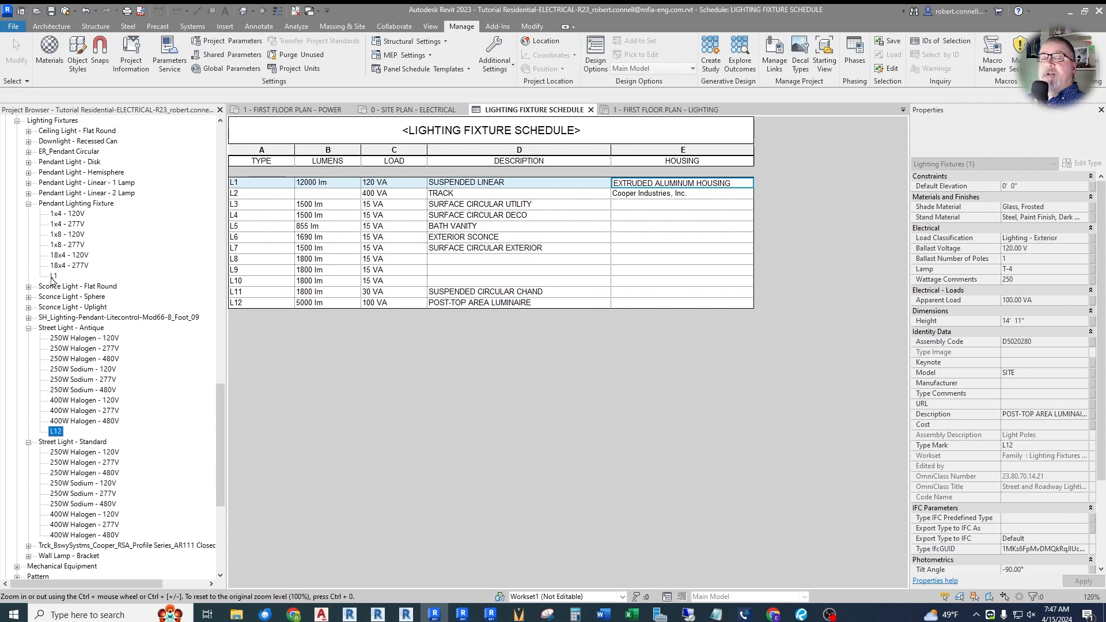
pyautogui.doubleClick(53, 276)
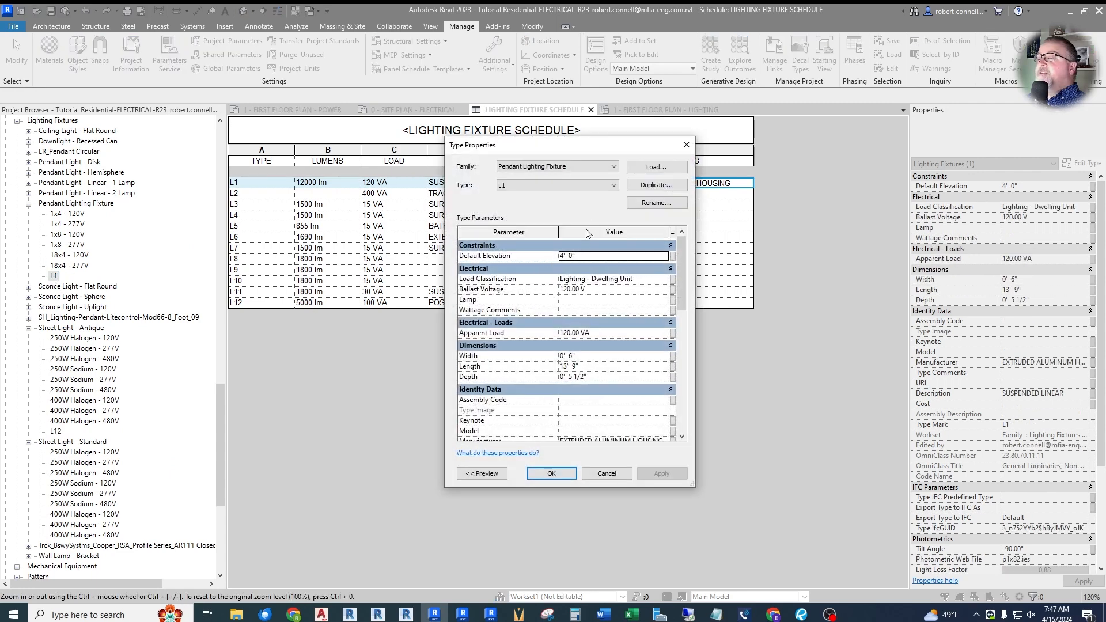
pyautogui.scroll(-4, 584, 332)
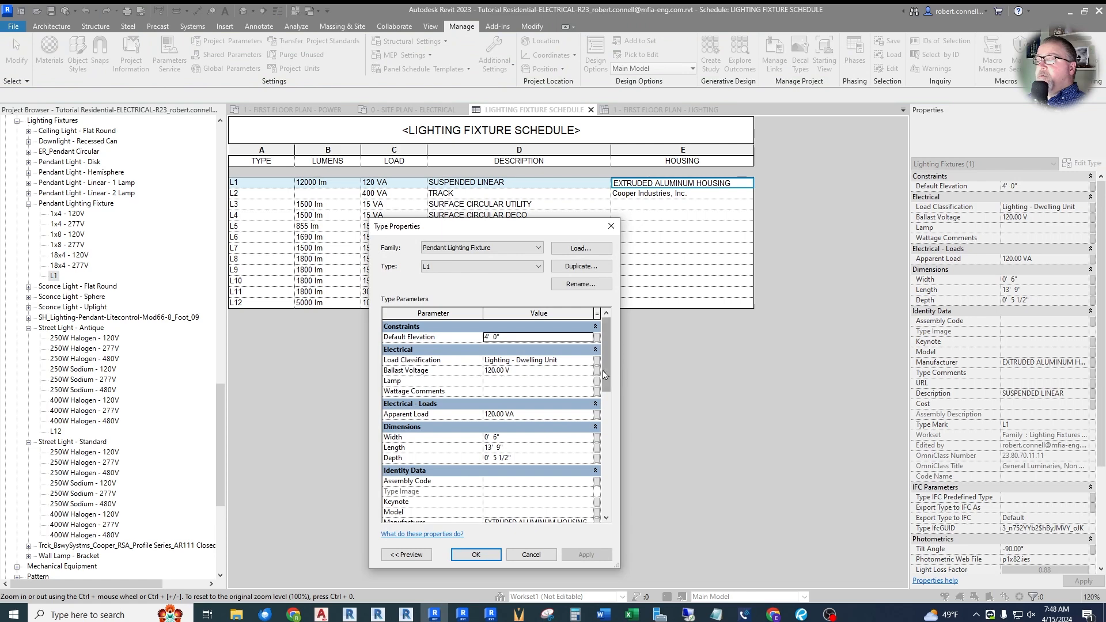
pyautogui.moveTo(604, 375); pyautogui.dragTo(606, 437)
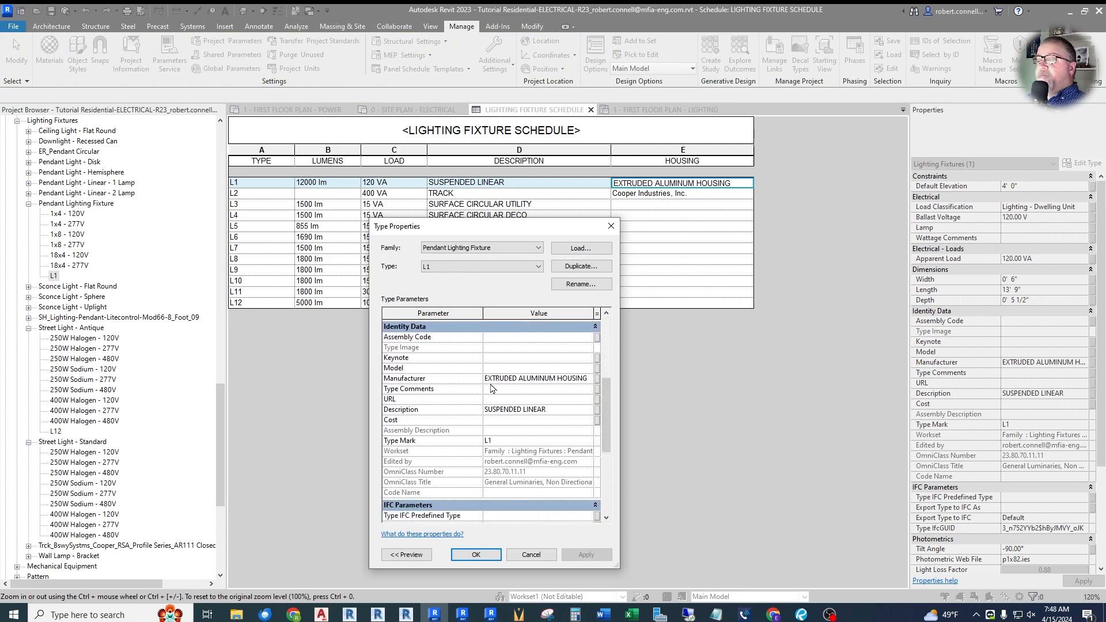
pyautogui.click(539, 423)
pyautogui.click(505, 358)
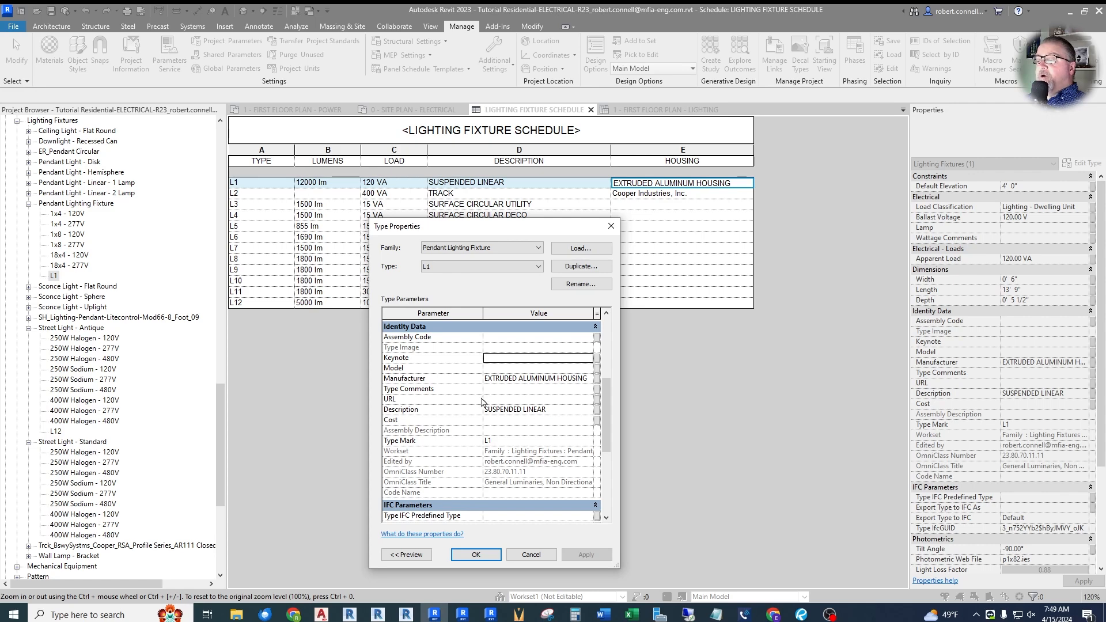
pyautogui.click(530, 554)
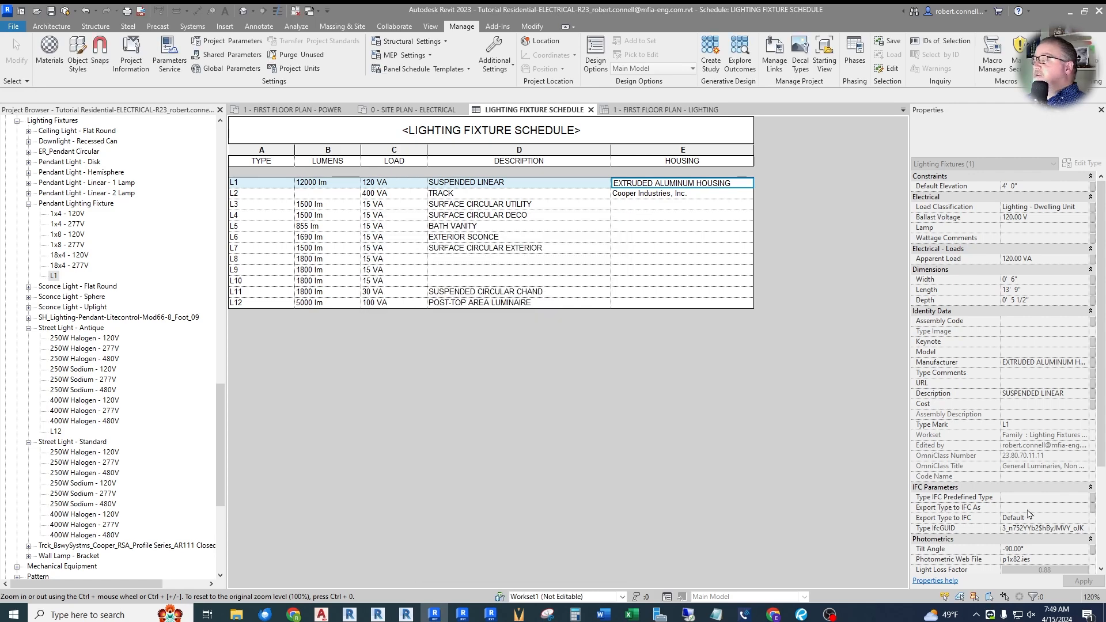
# Step: Add the Type Comments field to LIGHTING FIXTURE SCHEDULE after Manufacturer
pyautogui.click(840, 210)
pyautogui.click(1049, 304)
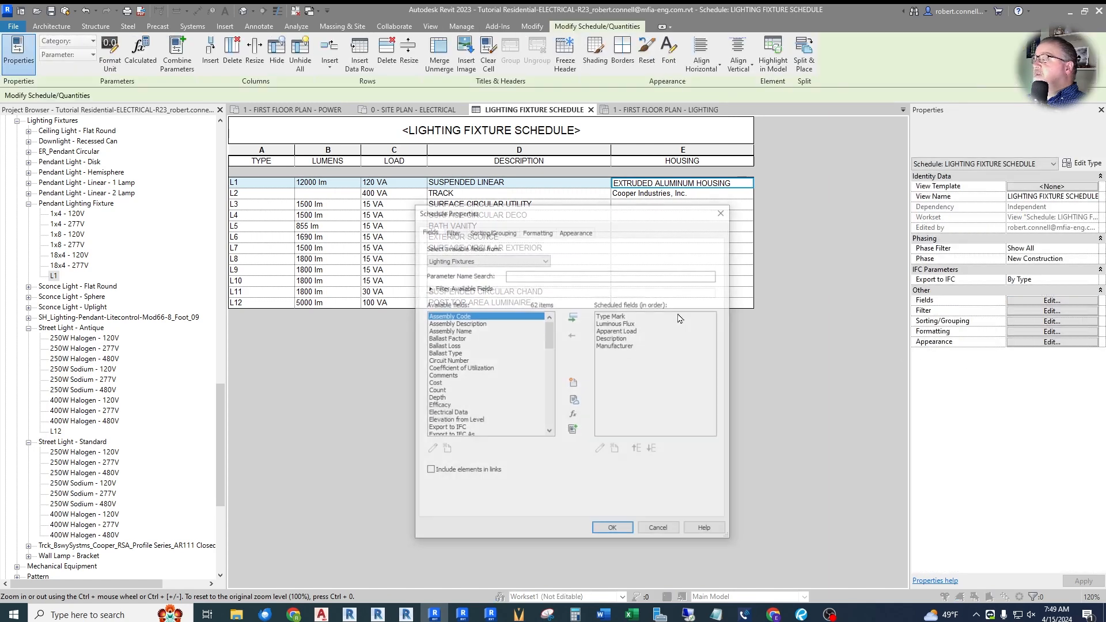
pyautogui.scroll(-5, 481, 391)
pyautogui.scroll(-3, 484, 393)
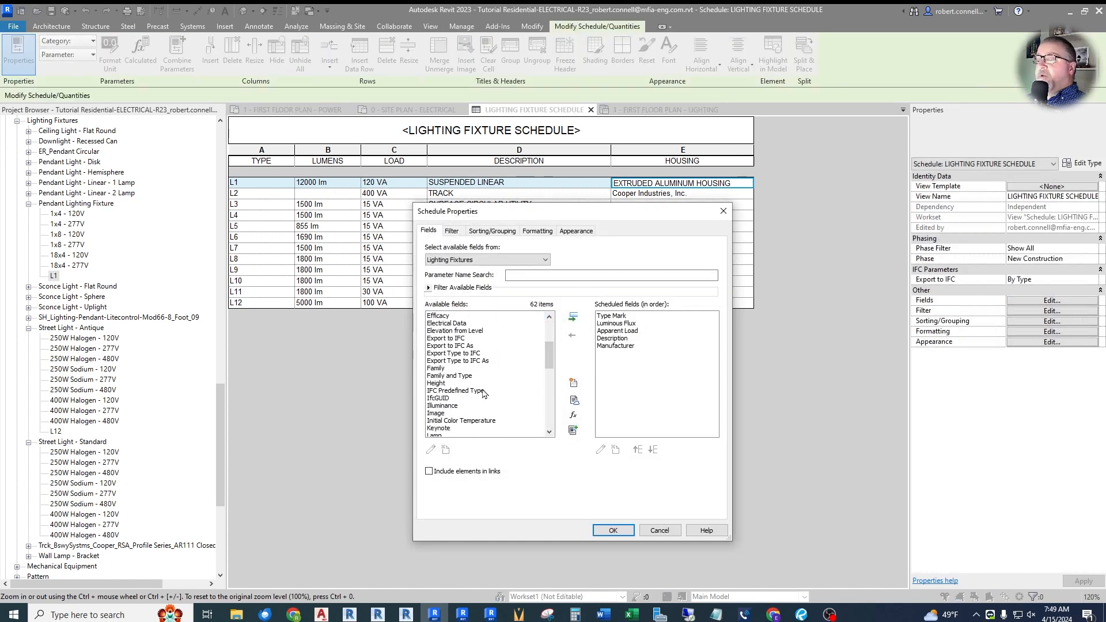
pyautogui.scroll(-3, 517, 408)
pyautogui.moveTo(547, 380); pyautogui.dragTo(547, 403)
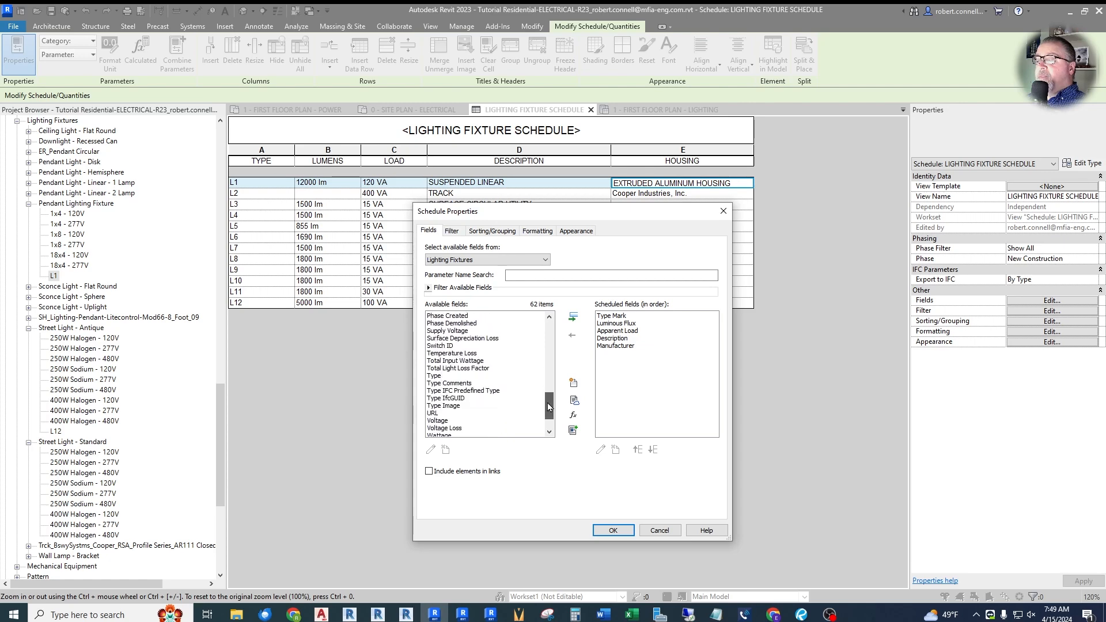
pyautogui.click(463, 383)
pyautogui.click(572, 317)
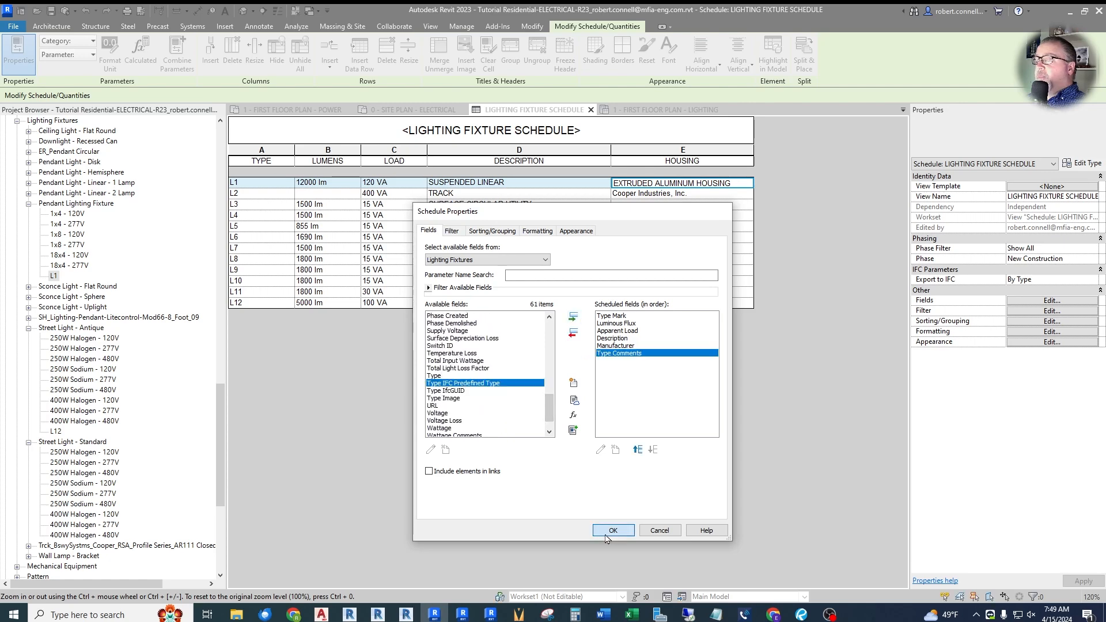
pyautogui.click(613, 530)
# Step: Change the Type Comments column's heading to OPTICS
pyautogui.click(769, 162)
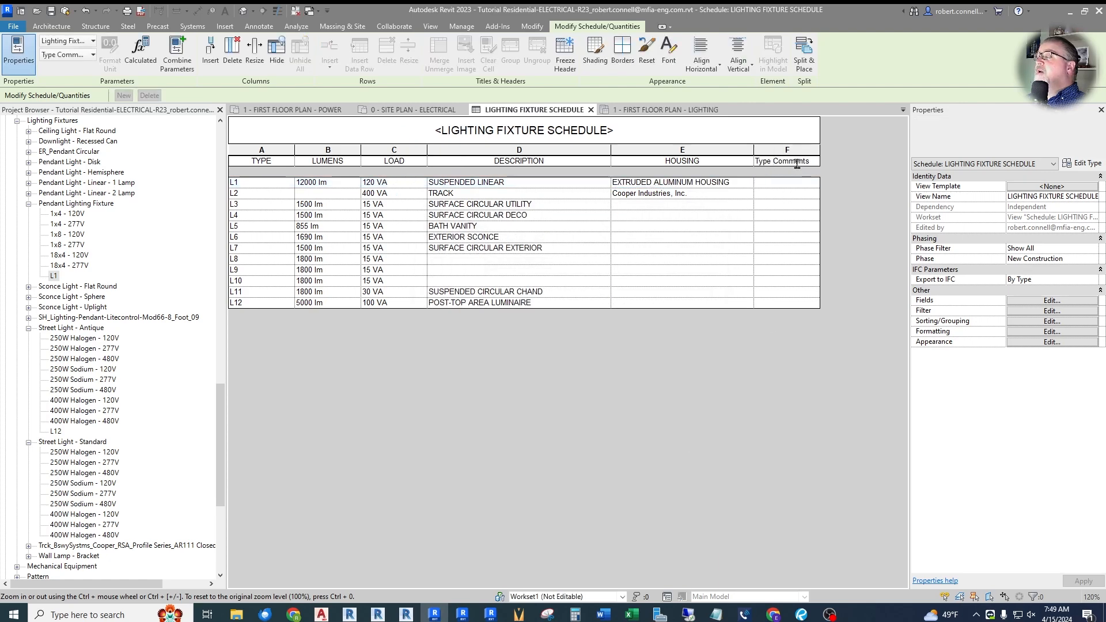
pyautogui.moveTo(811, 162); pyautogui.dragTo(741, 163)
pyautogui.write('OPTICS')
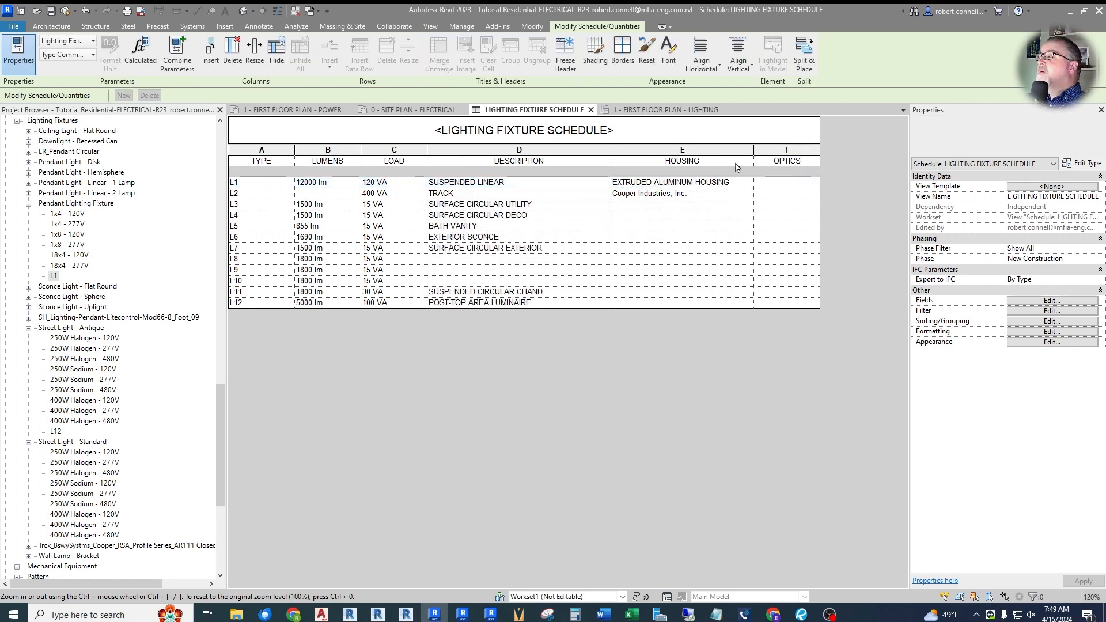
pyautogui.press('Return')
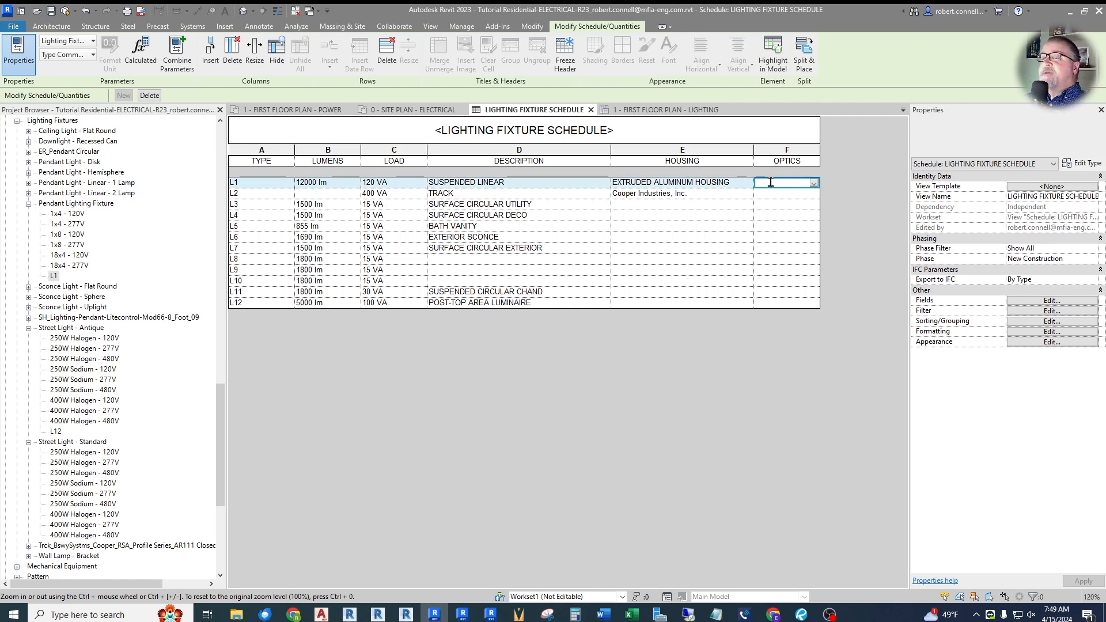
# Step: Set the optics of fixture L1 to 20 UP / 80 DOWN for all elements of that type and widen the column to fit
pyautogui.write('20 UP / 80')
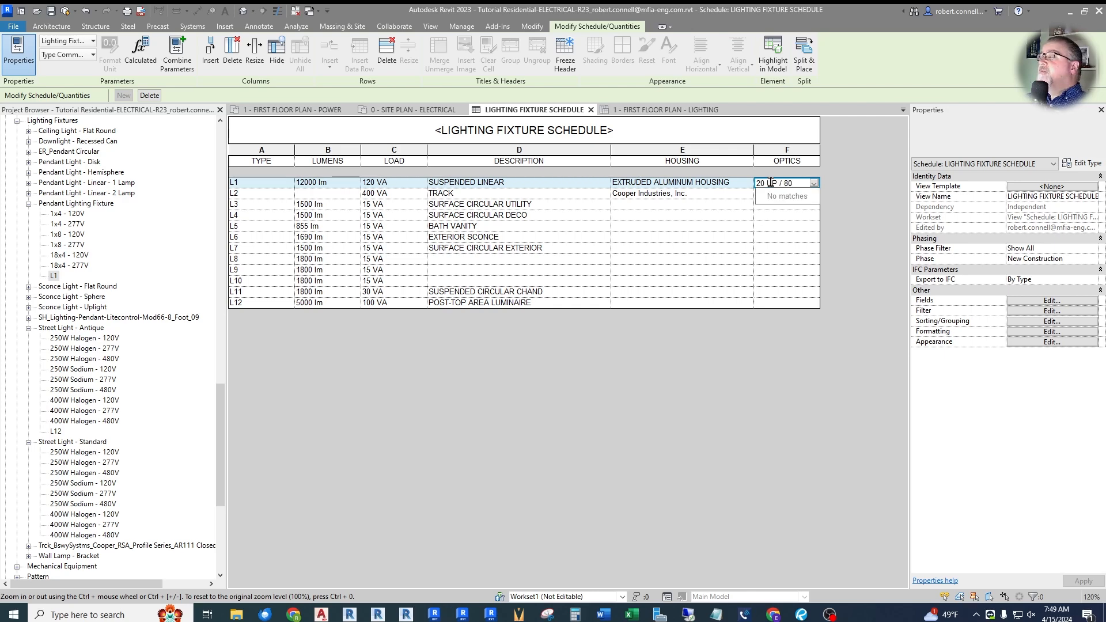
pyautogui.write(' DW')
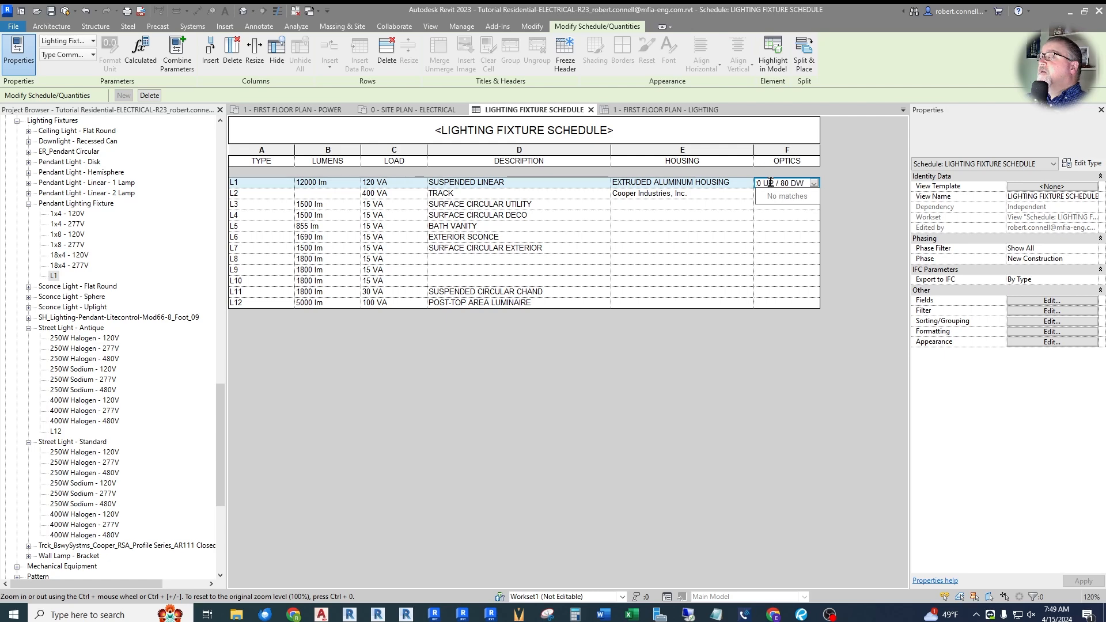
pyautogui.write('OWN')
pyautogui.press('Return')
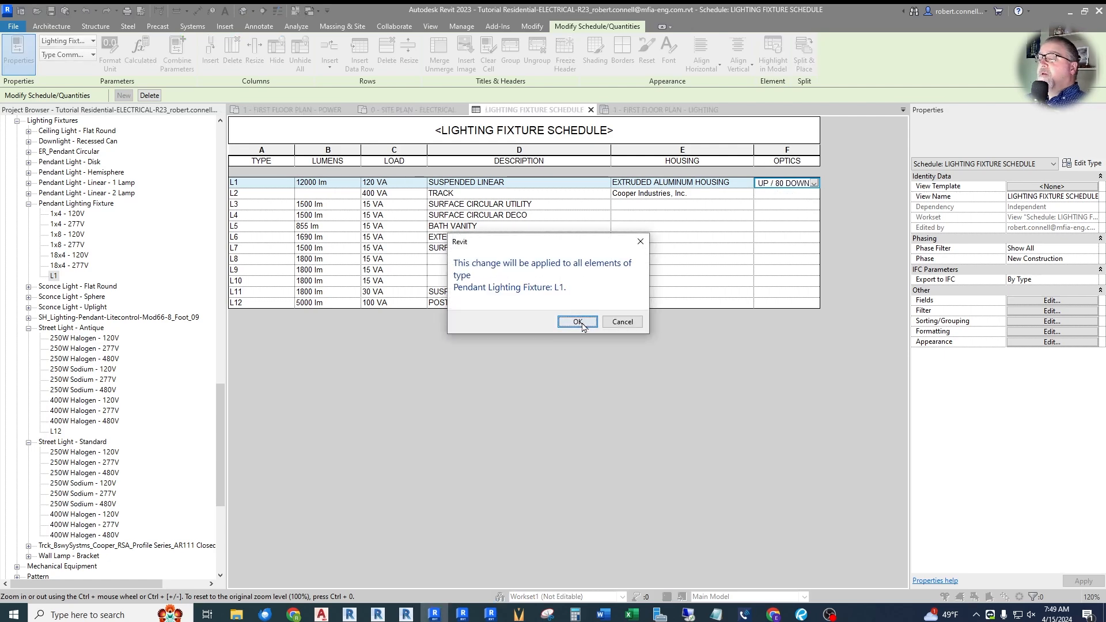
pyautogui.click(578, 322)
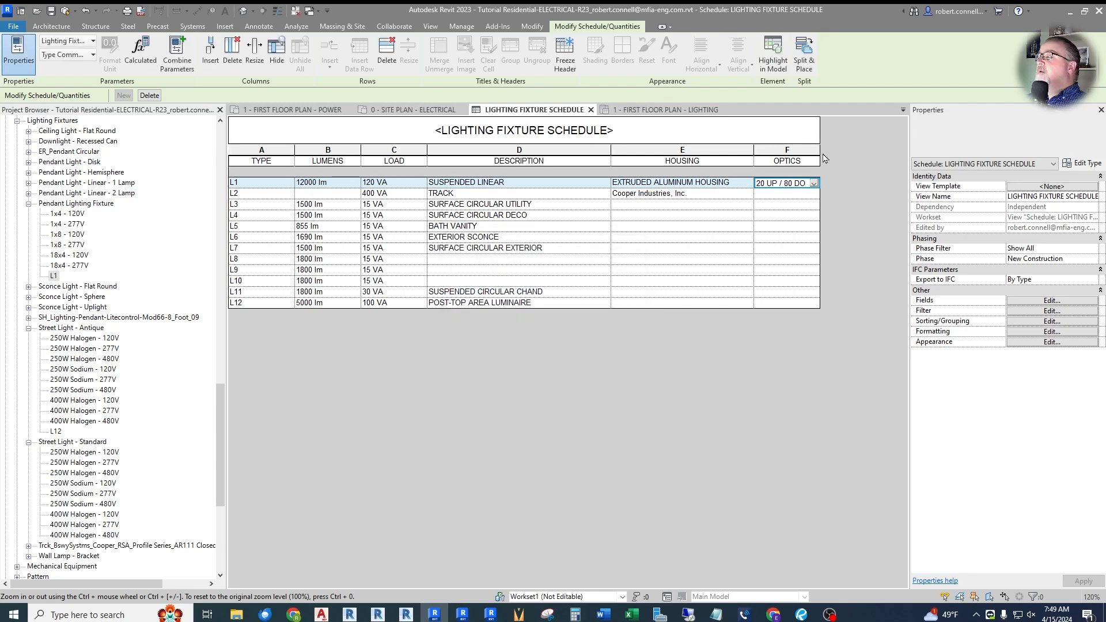
pyautogui.moveTo(819, 156); pyautogui.dragTo(861, 153)
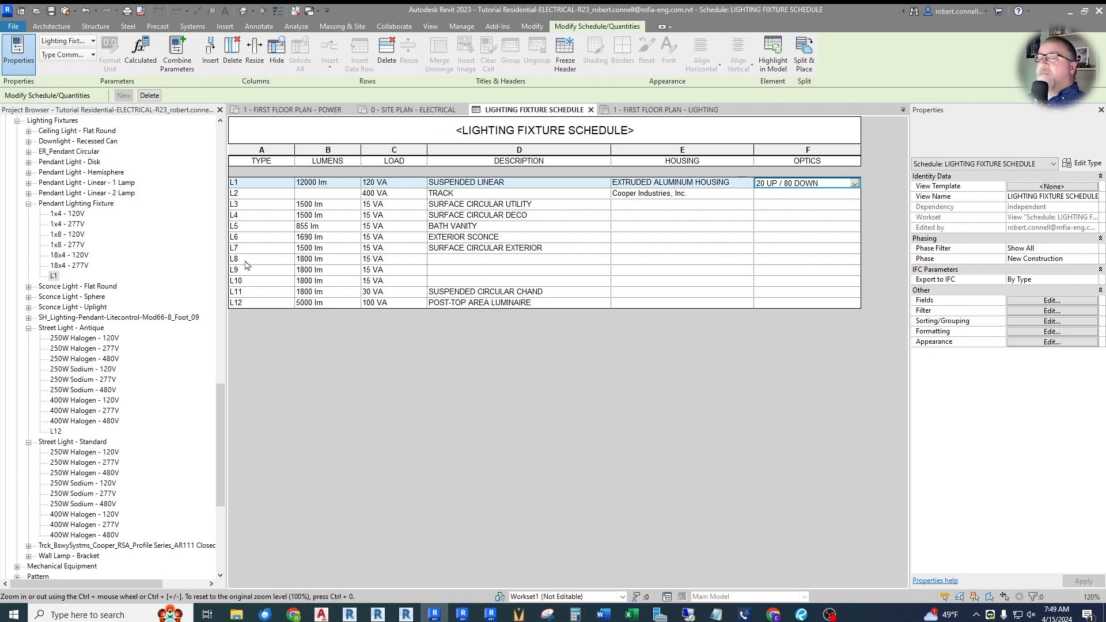
# Step: Check the Type Comments value in the type properties of Pendant Lighting Fixture L1 without changing anything
pyautogui.click(54, 276)
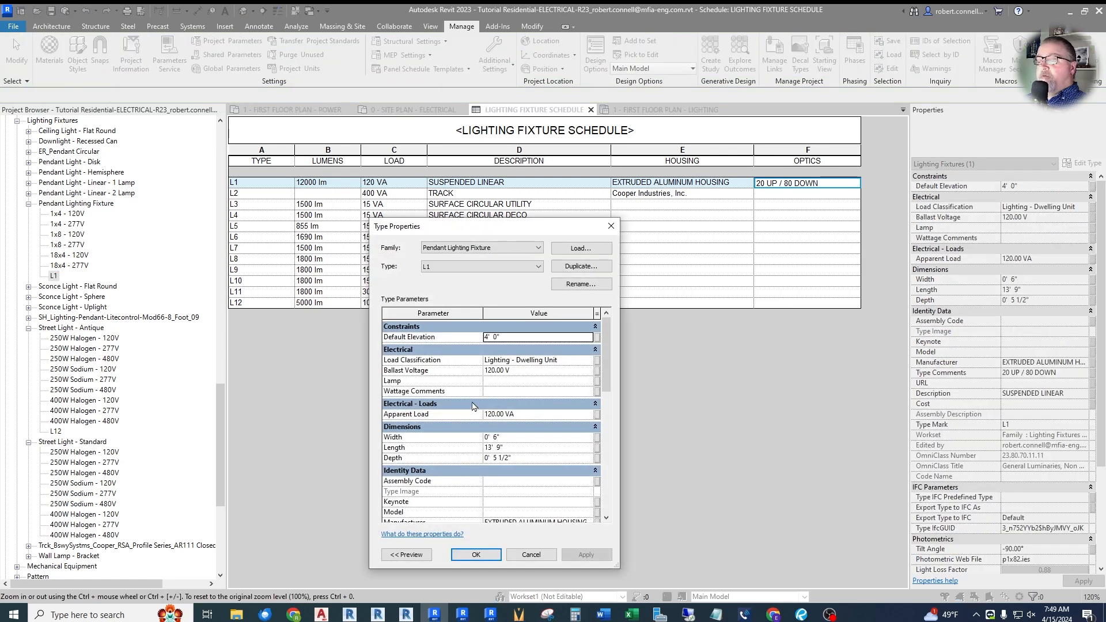
pyautogui.moveTo(612, 378); pyautogui.dragTo(613, 441)
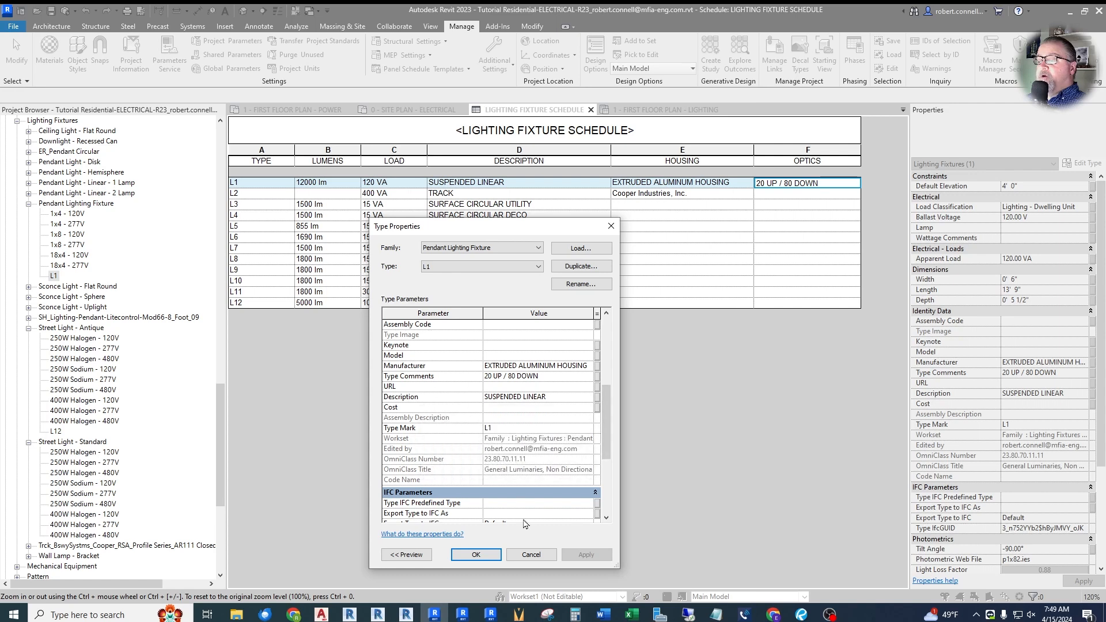
pyautogui.click(514, 552)
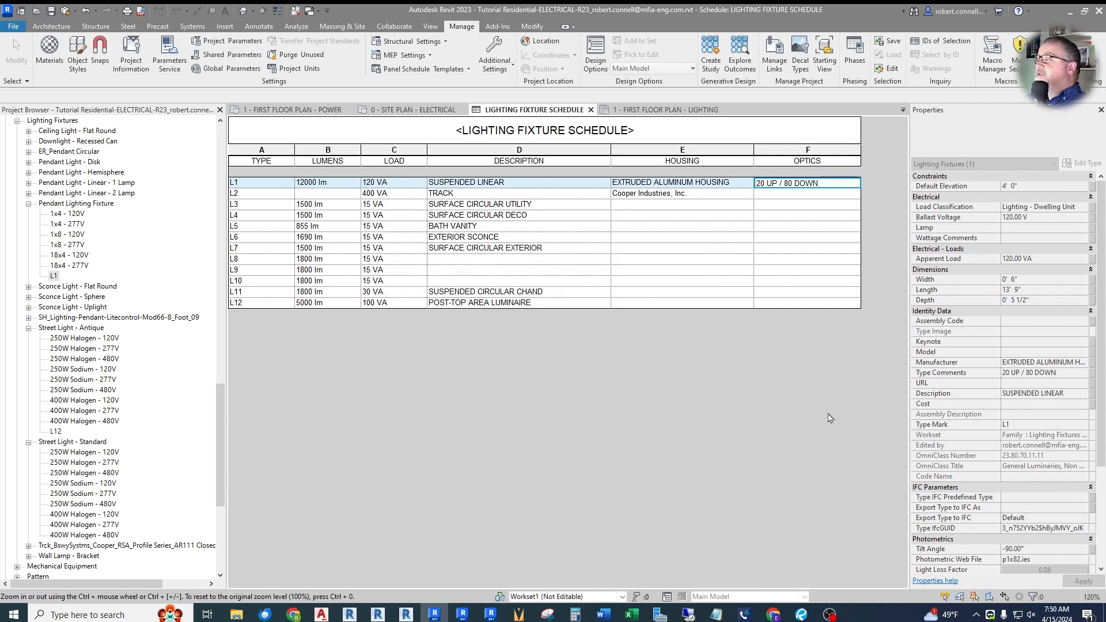
# Step: Add the URL field to the lighting fixture schedule after Type Comments
pyautogui.click(831, 418)
pyautogui.click(1035, 301)
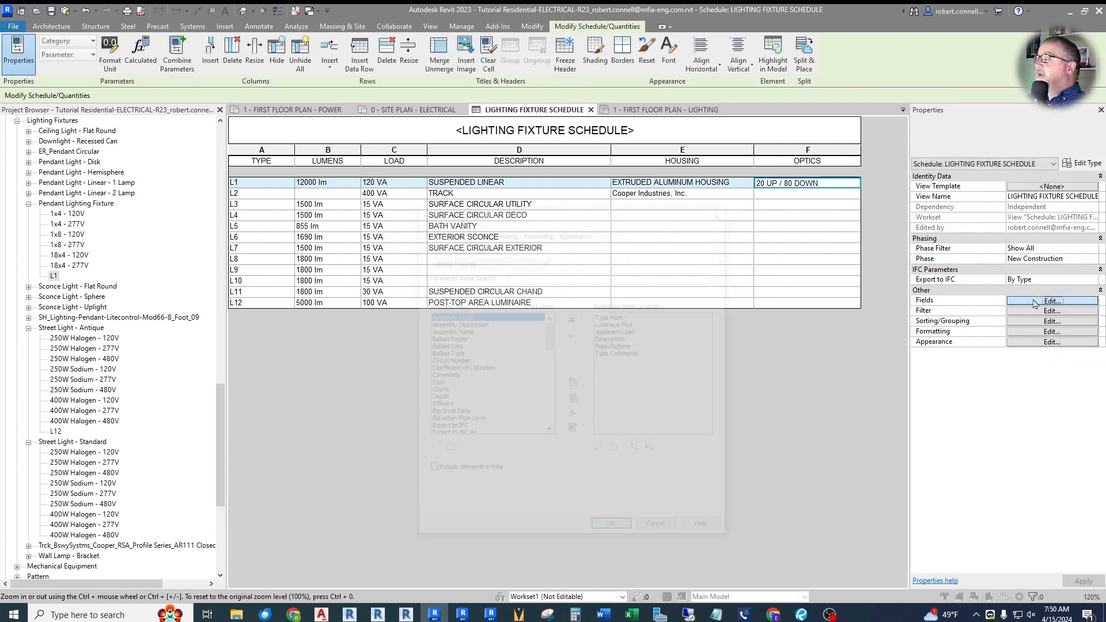
pyautogui.moveTo(553, 337); pyautogui.dragTo(550, 408)
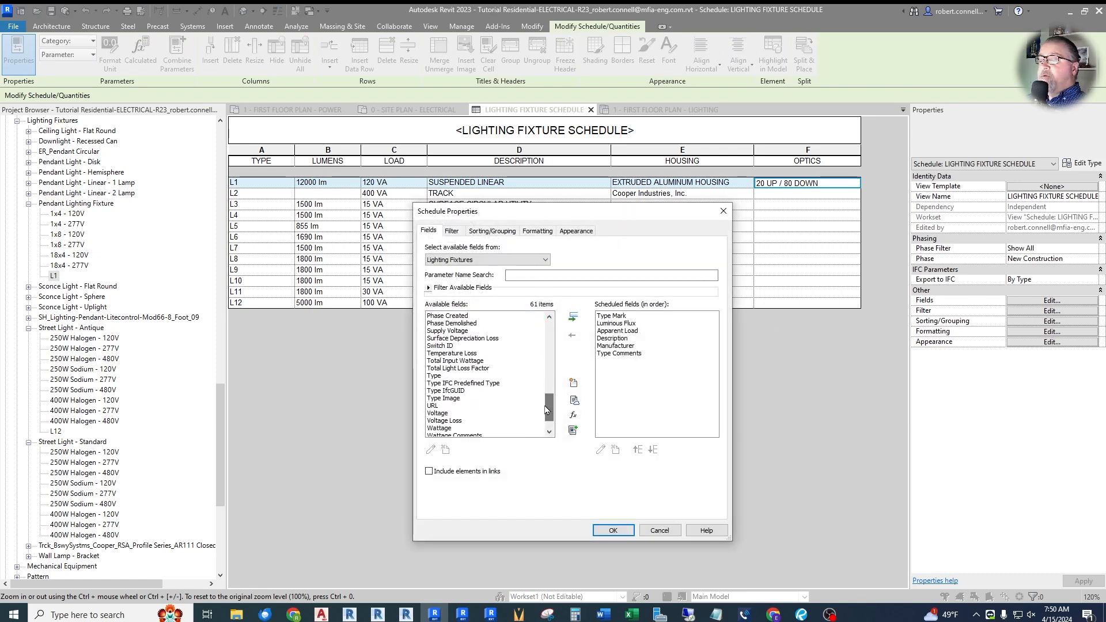
pyautogui.click(433, 405)
pyautogui.click(573, 317)
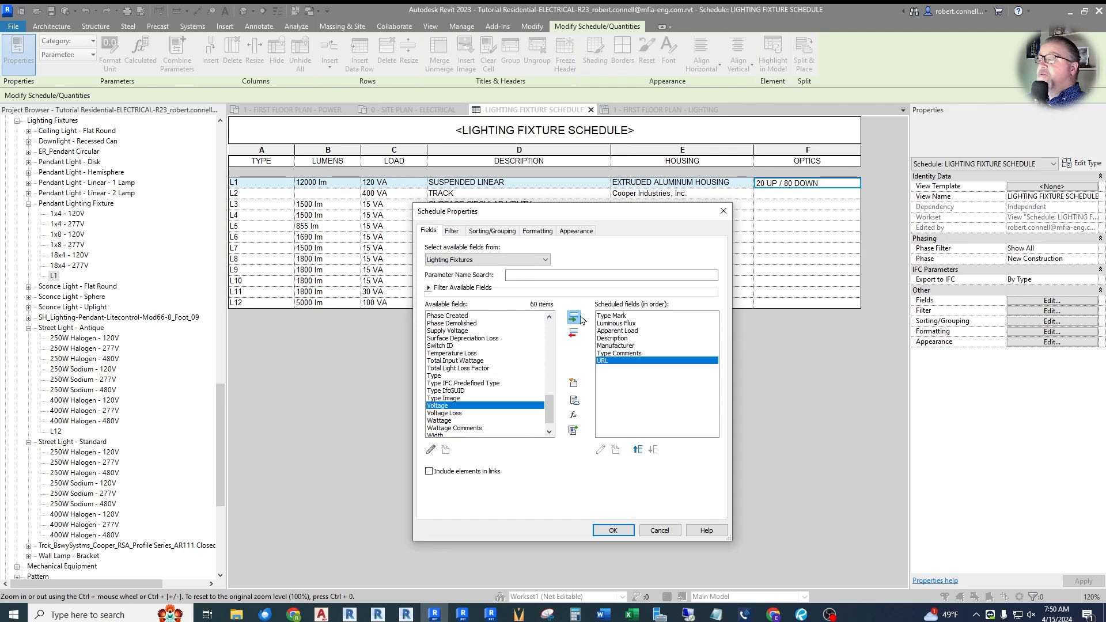
pyautogui.click(612, 530)
# Step: Change the URL column's heading to DRIVER
pyautogui.click(887, 162)
pyautogui.write('DRIV')
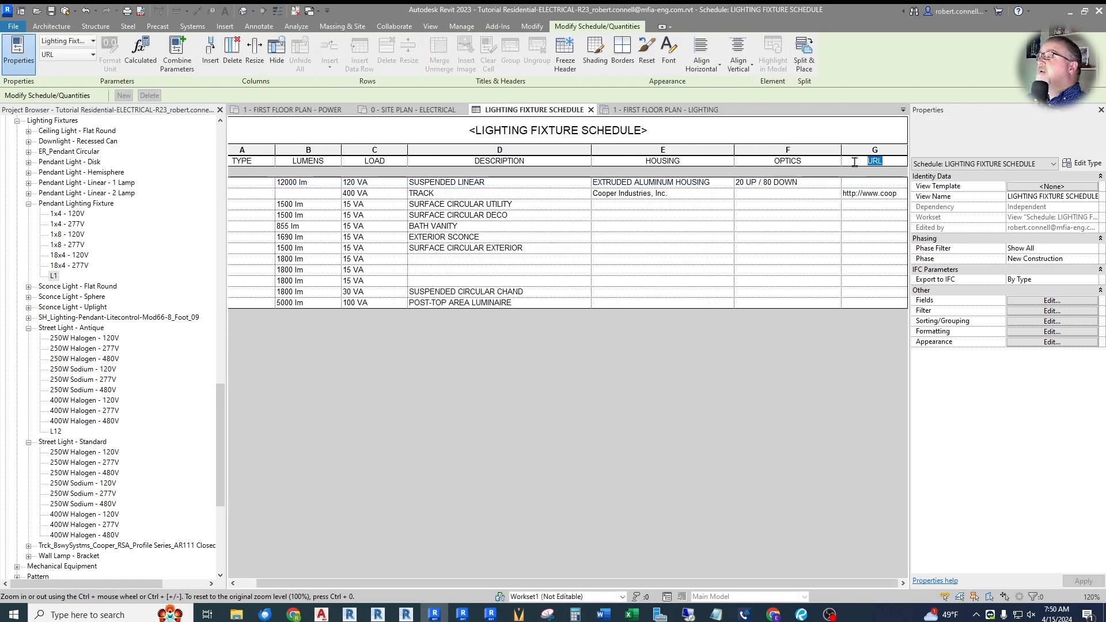
pyautogui.write('ER')
pyautogui.press('Return')
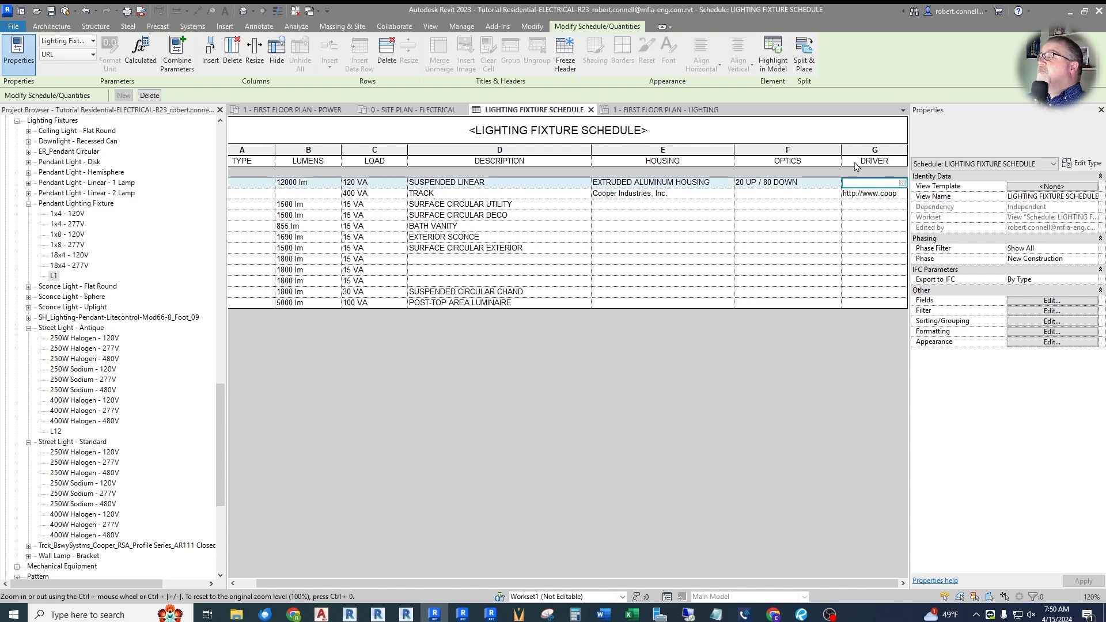
# Step: Set the driver of fixture L1 to 10% DIMMING and apply it to all elements of that type
pyautogui.click(873, 196)
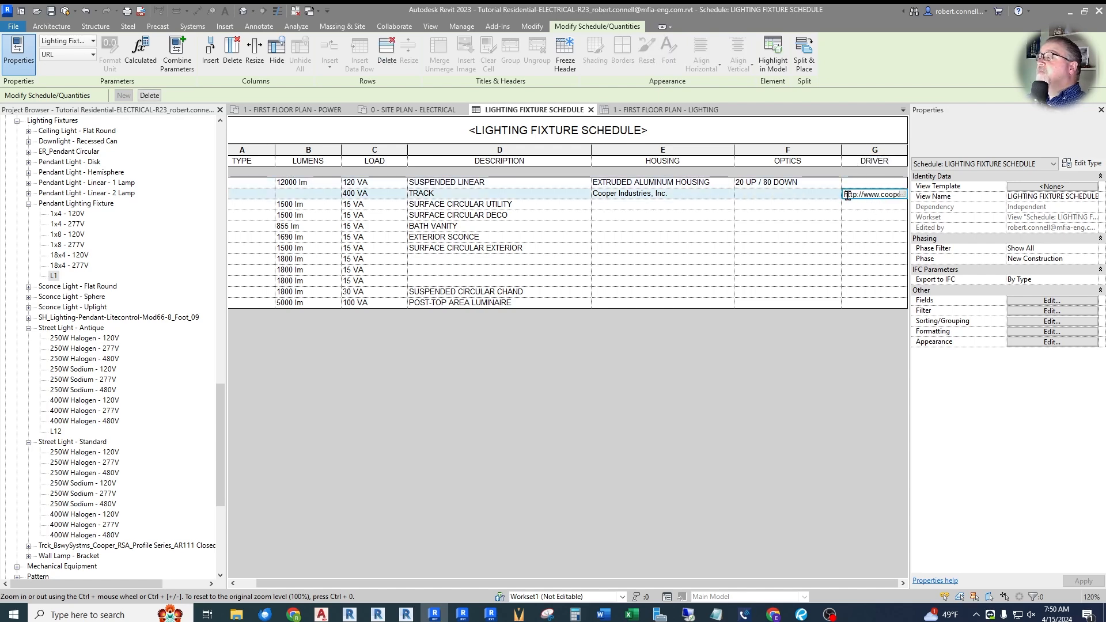
pyautogui.click(859, 183)
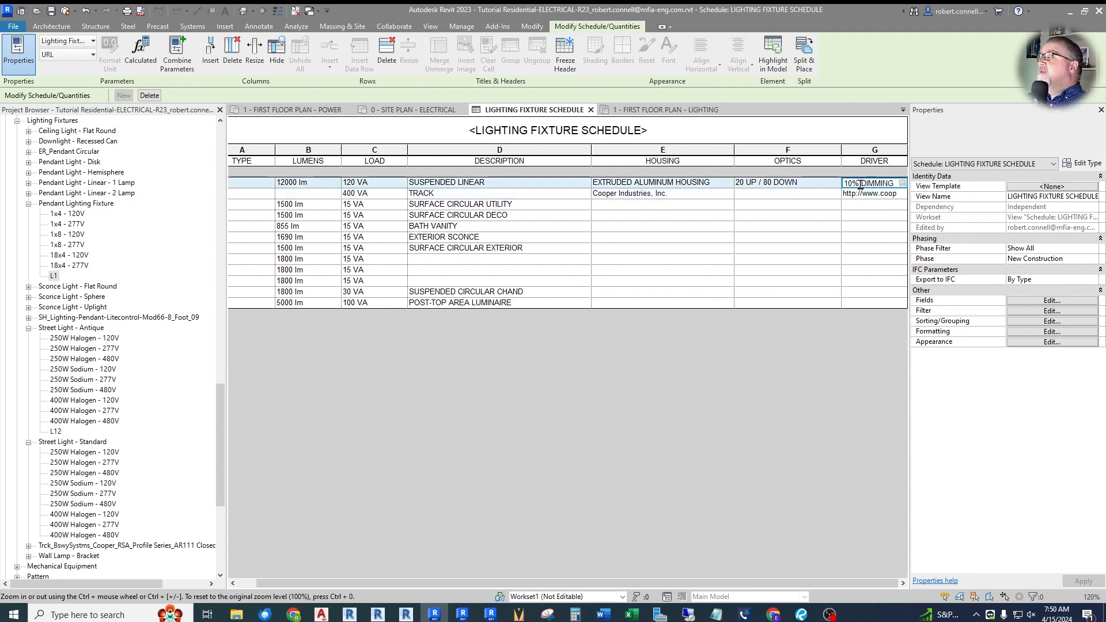
pyautogui.press('Return')
pyautogui.click(564, 321)
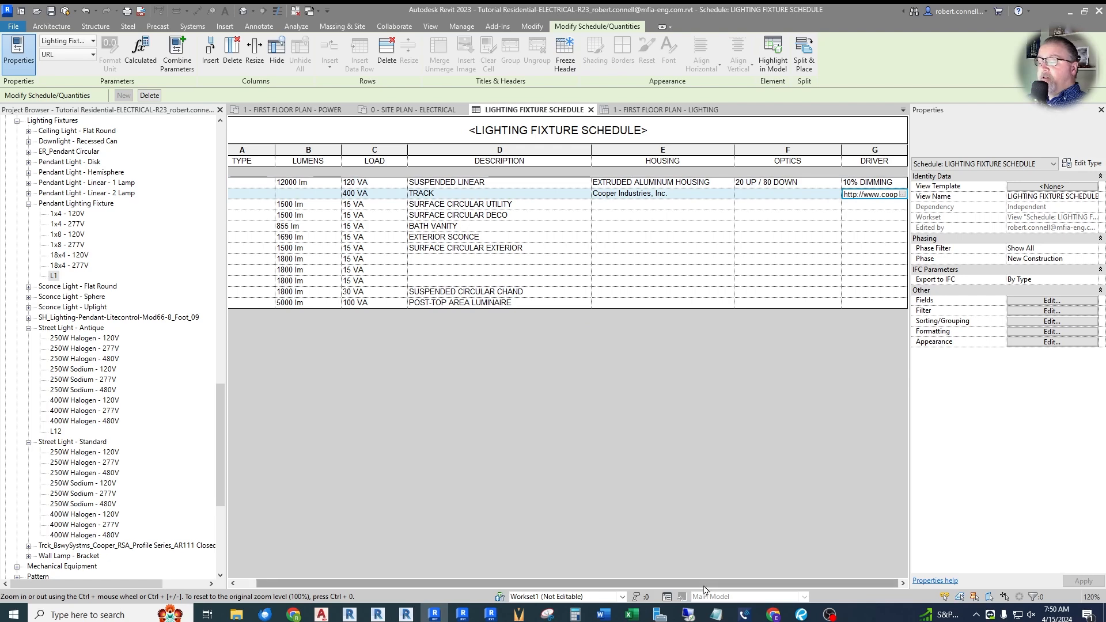
pyautogui.moveTo(536, 581); pyautogui.dragTo(517, 581)
pyautogui.keyDown('ctrl'); pyautogui.scroll(-2, 540, 423); pyautogui.keyUp('ctrl')
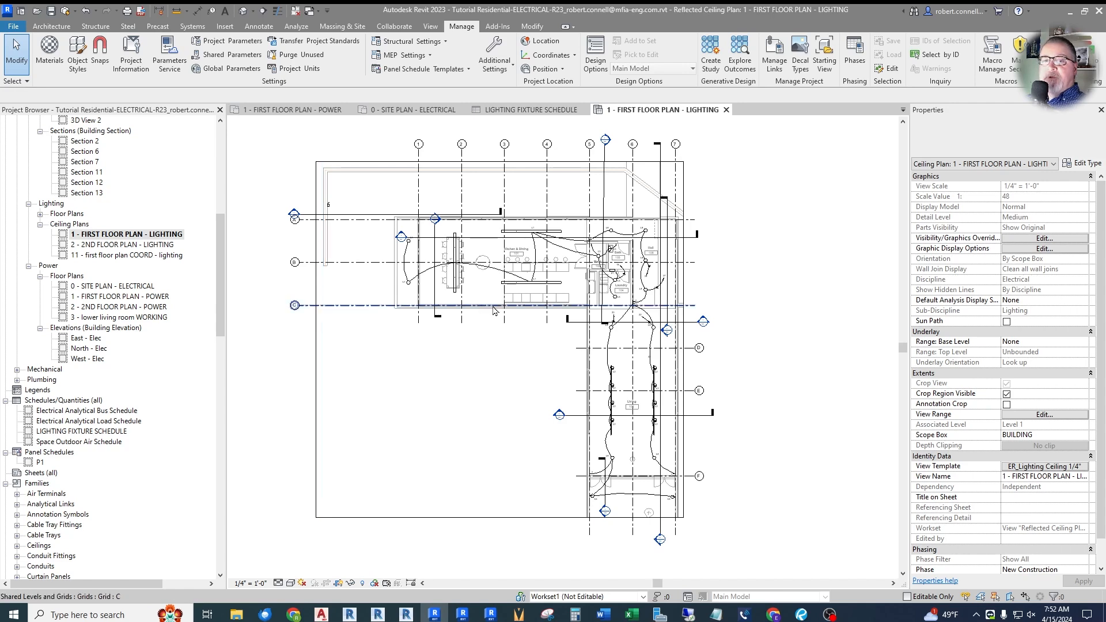
# Step: Examine the L1 fixtures and their tags around Kitchen & Dining in the 1 - FIRST FLOOR PLAN - LIGHTING ceiling plan
pyautogui.scroll(3, 455, 235)
pyautogui.scroll(2, 455, 235)
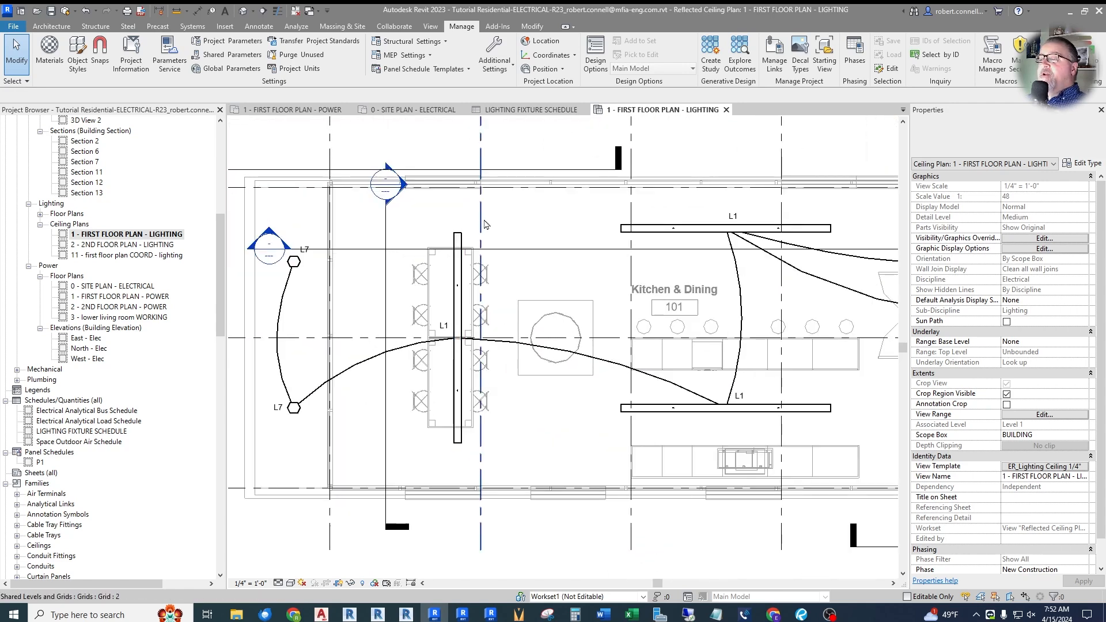
pyautogui.scroll(-3, 481, 235)
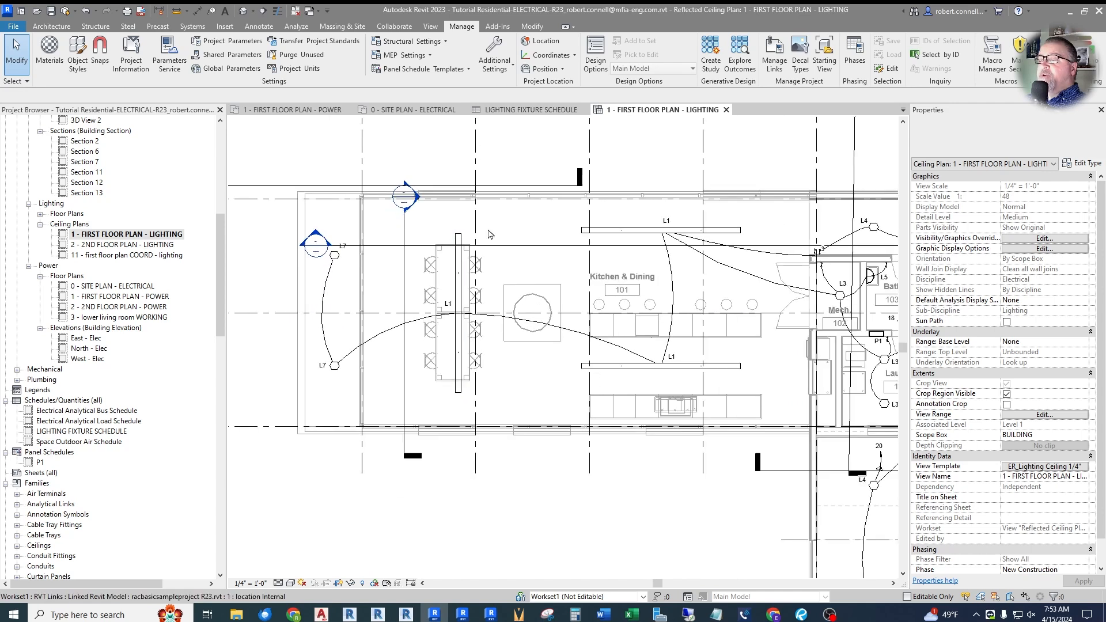
pyautogui.scroll(2, 469, 253)
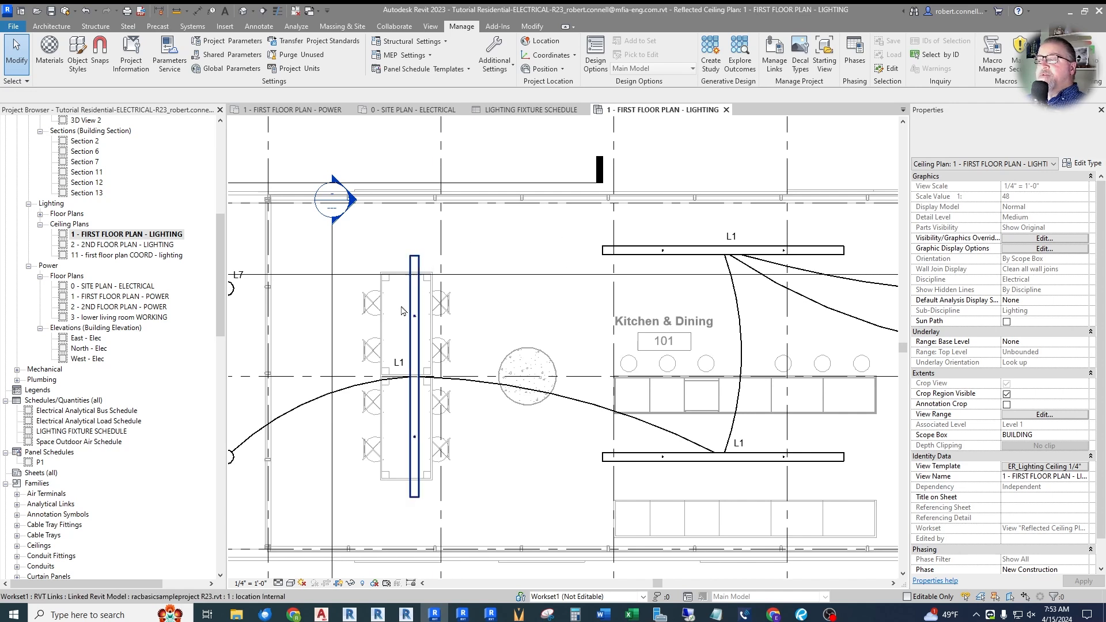
pyautogui.scroll(-2, 479, 241)
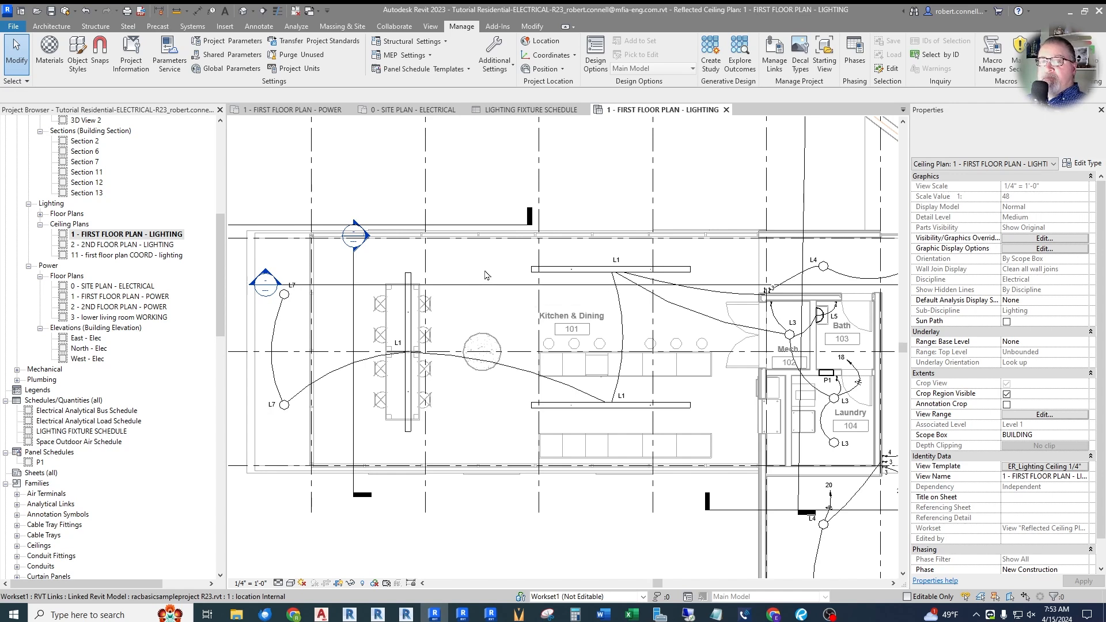
# Step: Place a text note reading NOTE 1 just above the L1 fixture over the dining table in Kitchen & Dining
pyautogui.scroll(-3, 480, 271)
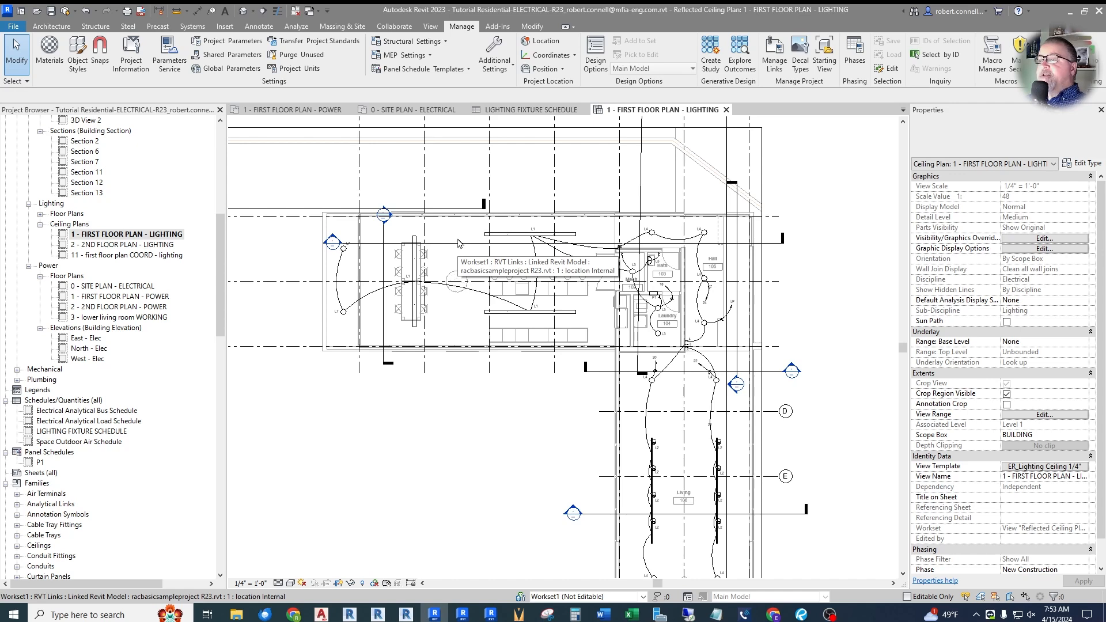
pyautogui.scroll(2, 456, 235)
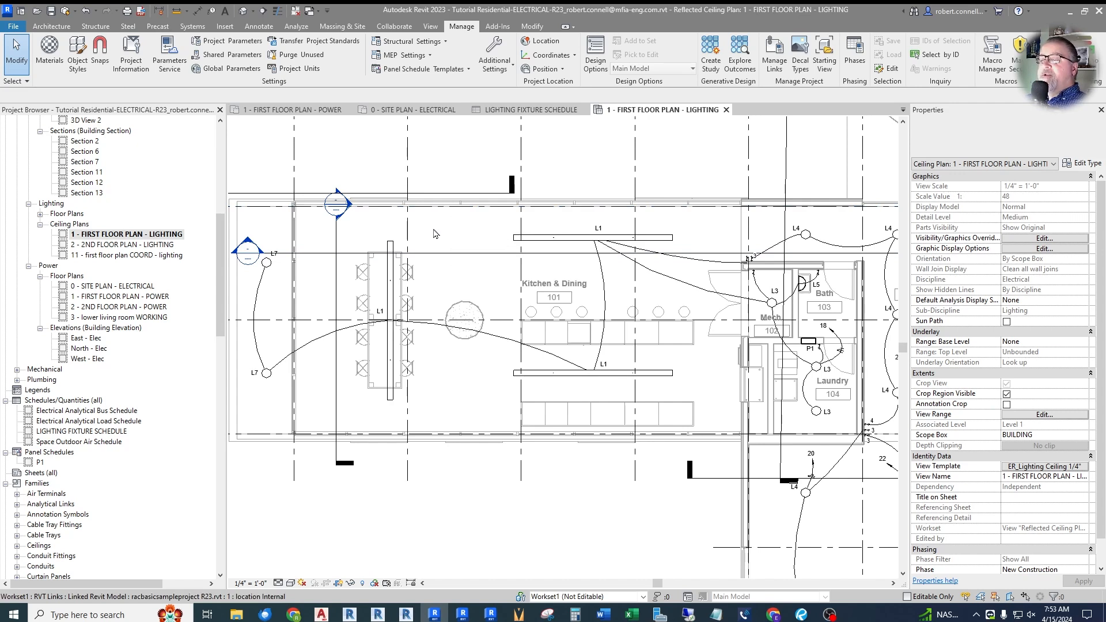
pyautogui.scroll(3, 388, 227)
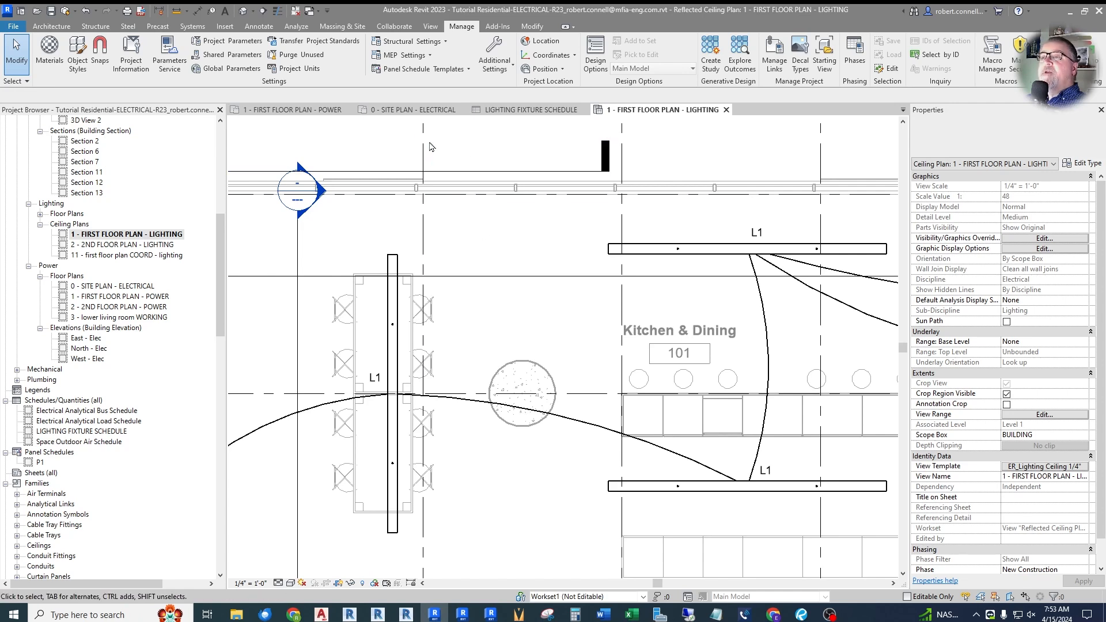
pyautogui.click(225, 11)
pyautogui.click(439, 222)
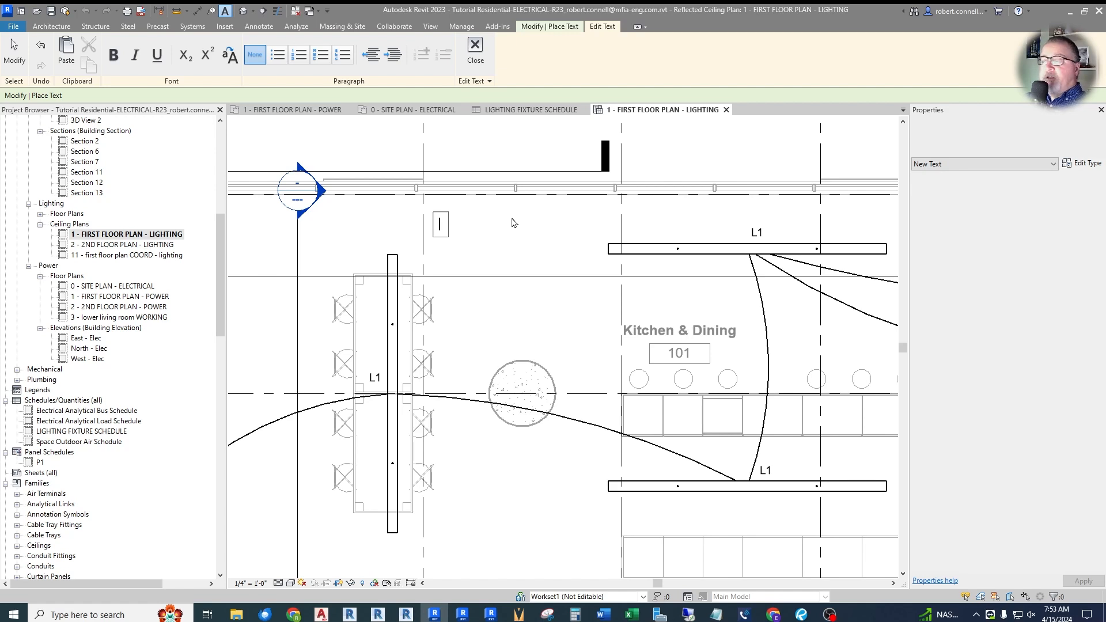
pyautogui.write('NOTE 1')
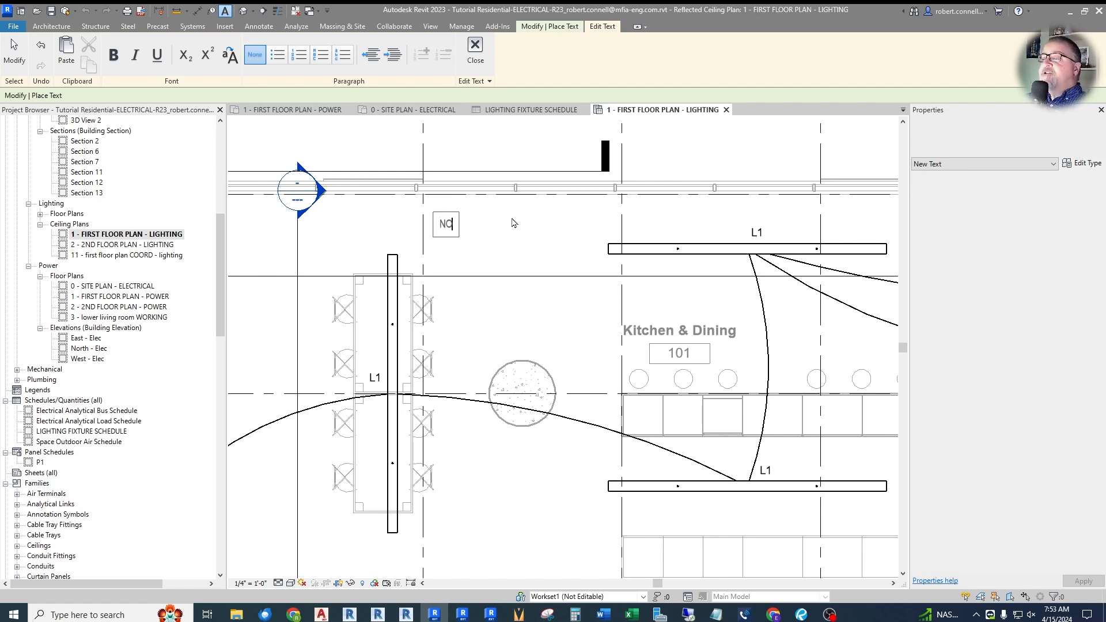
pyautogui.click(512, 221)
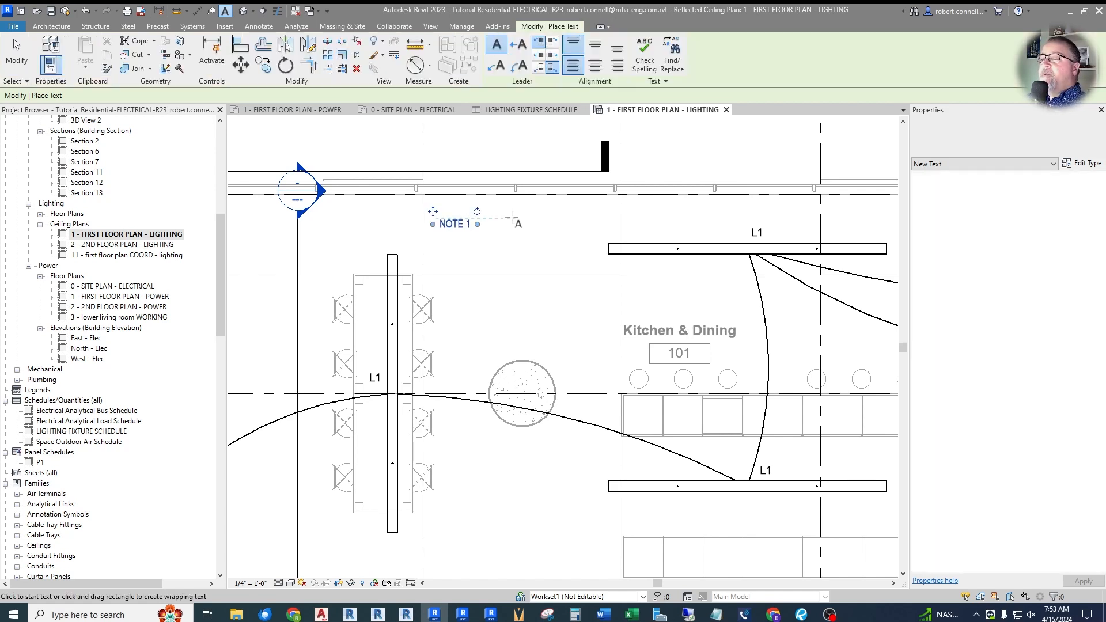
pyautogui.press('Escape')
pyautogui.press('Escape')
# Step: Add a left-side straight leader to the NOTE 1 text, with its arrow on the end of the dining table's L1 fixture
pyautogui.click(463, 224)
pyautogui.click(496, 43)
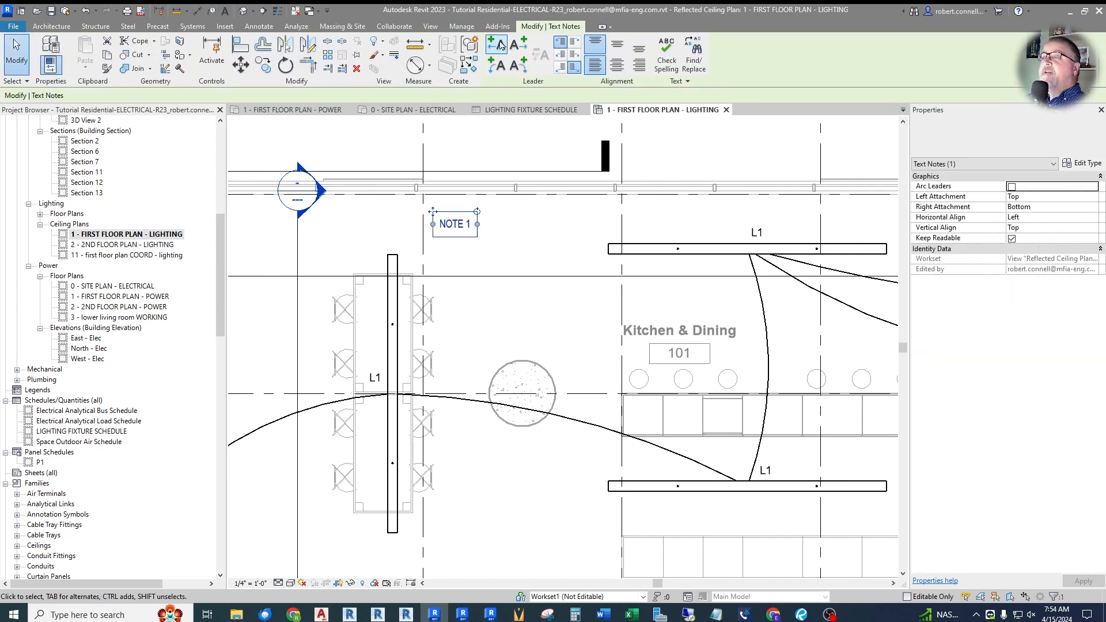
pyautogui.moveTo(352, 224); pyautogui.dragTo(416, 225)
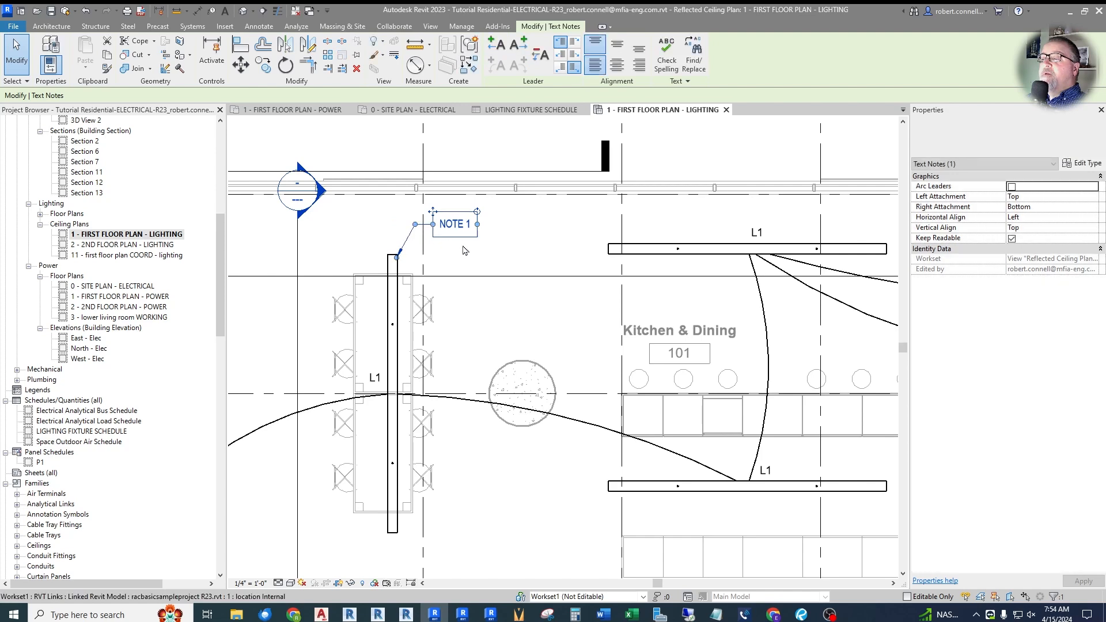
pyautogui.press('Escape')
# Step: Examine the first floor lighting plan, from the NOTE 1 callout out to the full building and the blank area around it
pyautogui.scroll(-3, 453, 210)
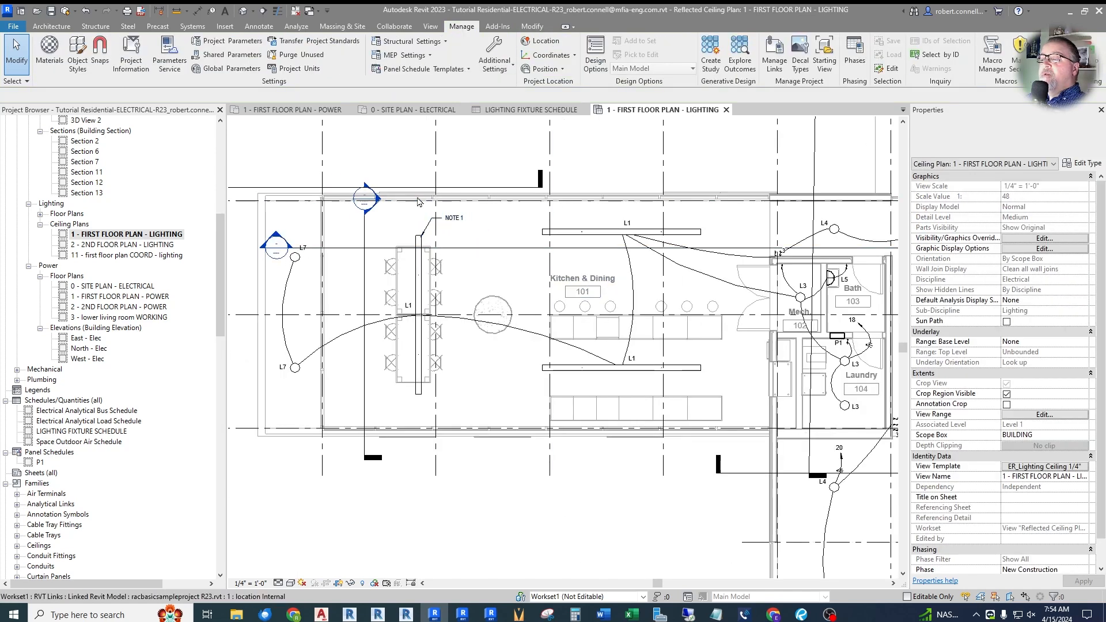
pyautogui.scroll(2, 497, 252)
pyautogui.scroll(-1, 497, 252)
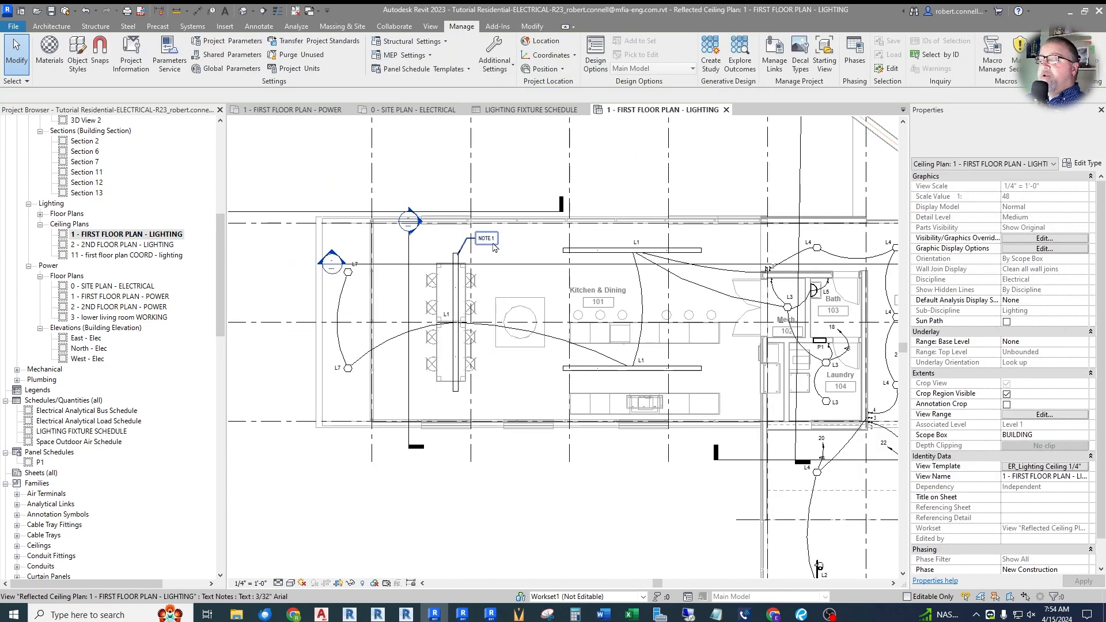
pyautogui.scroll(-1, 413, 256)
pyautogui.scroll(-3, 413, 256)
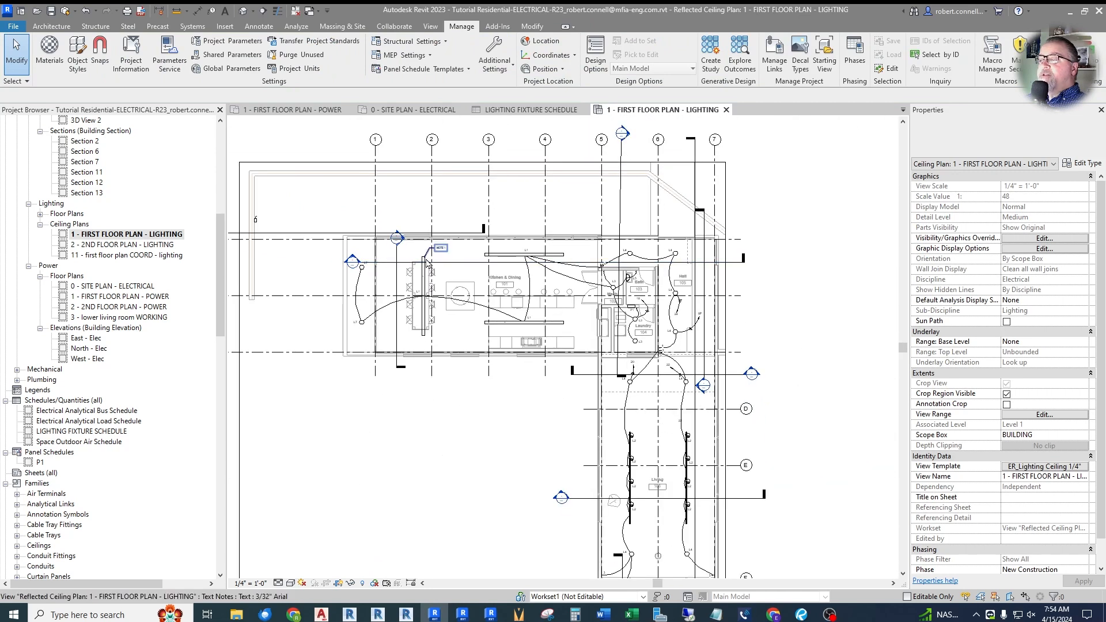
pyautogui.scroll(2, 610, 204)
pyautogui.scroll(-1, 718, 278)
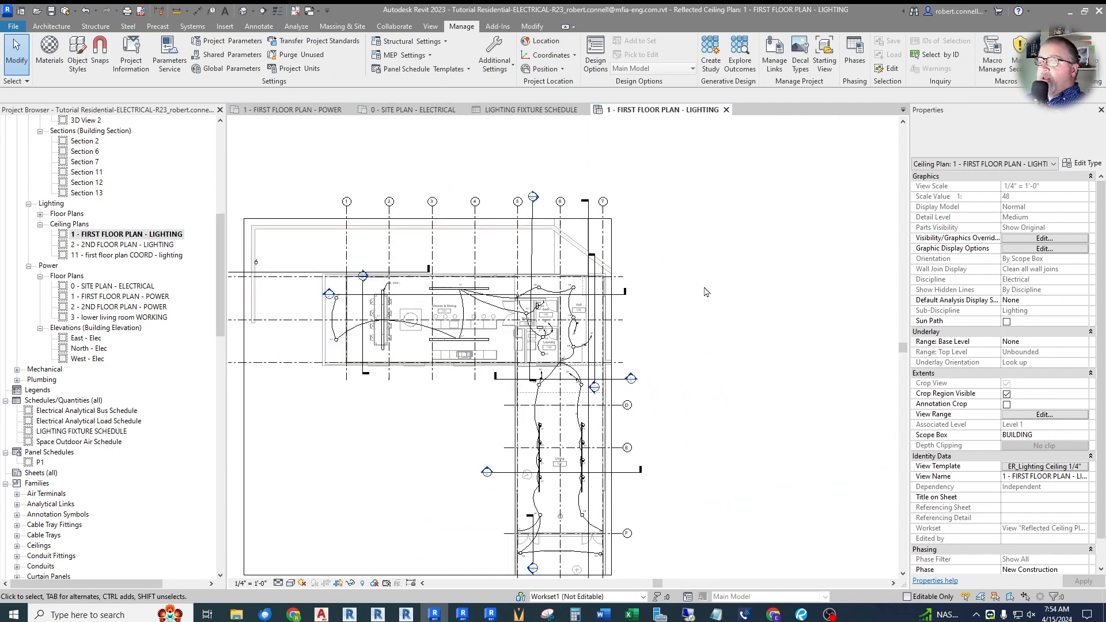
pyautogui.scroll(3, 468, 214)
pyautogui.scroll(-4, 701, 210)
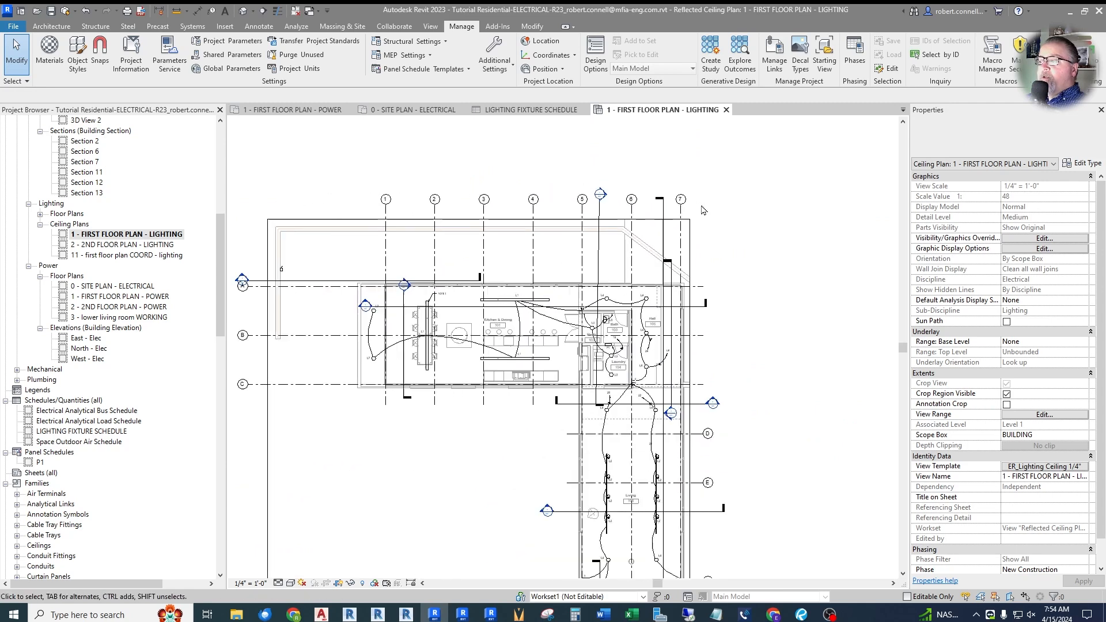
pyautogui.scroll(3, 736, 247)
pyautogui.scroll(-2, 718, 246)
pyautogui.scroll(-1, 718, 246)
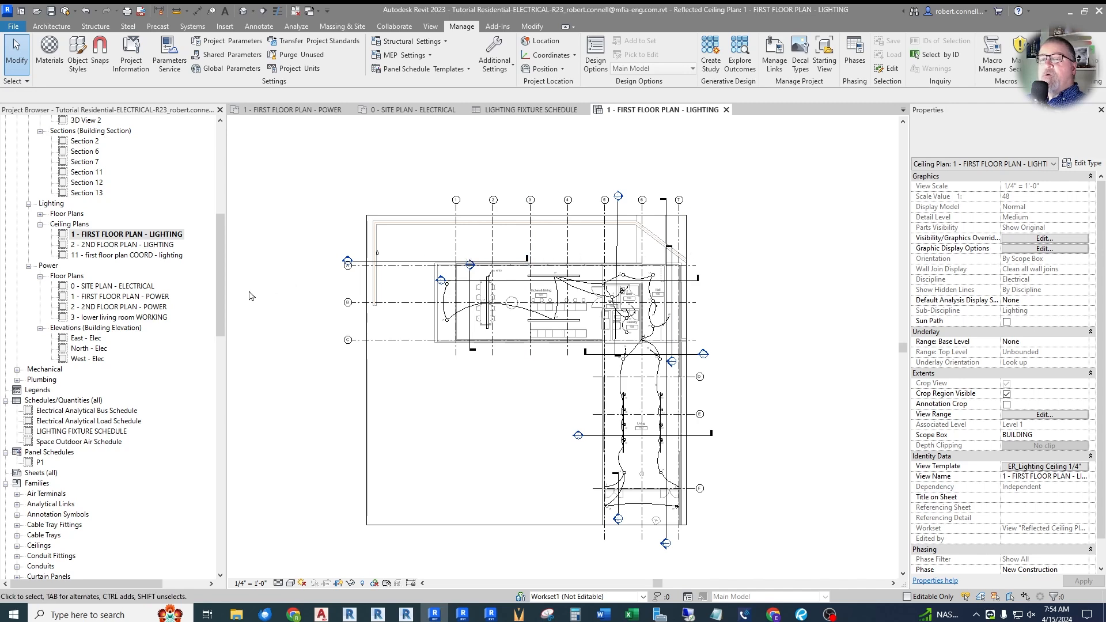
# Step: Find the ONE-LINE DIAGRAM among the drafting views in the project's view list and open it
pyautogui.scroll(-3, 125, 282)
pyautogui.scroll(-1, 85, 340)
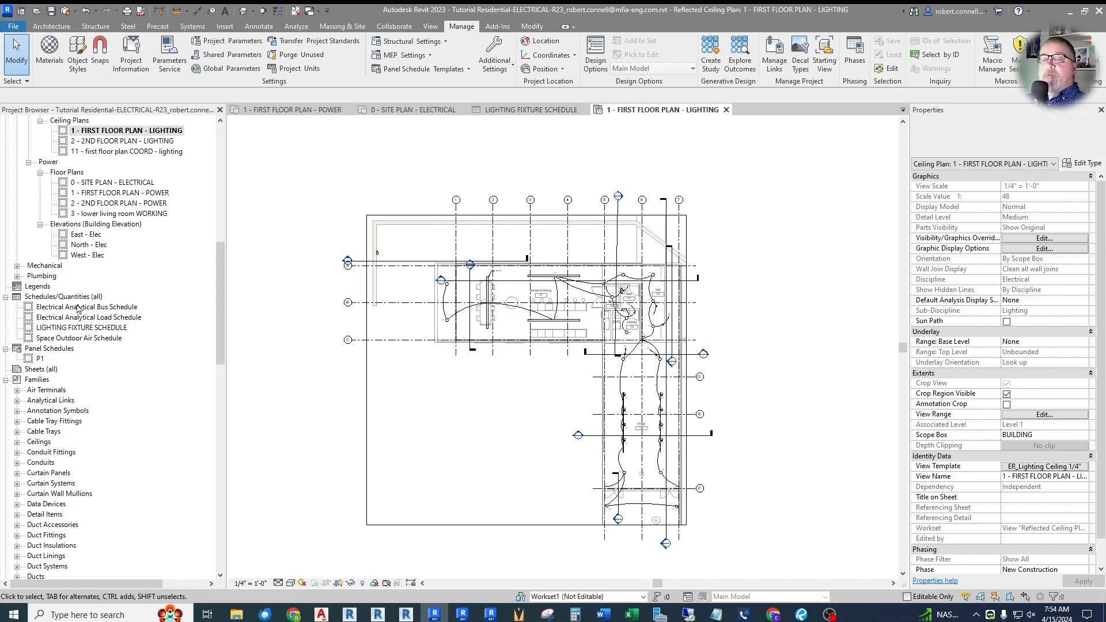
pyautogui.scroll(4, 79, 308)
pyautogui.scroll(10, 79, 308)
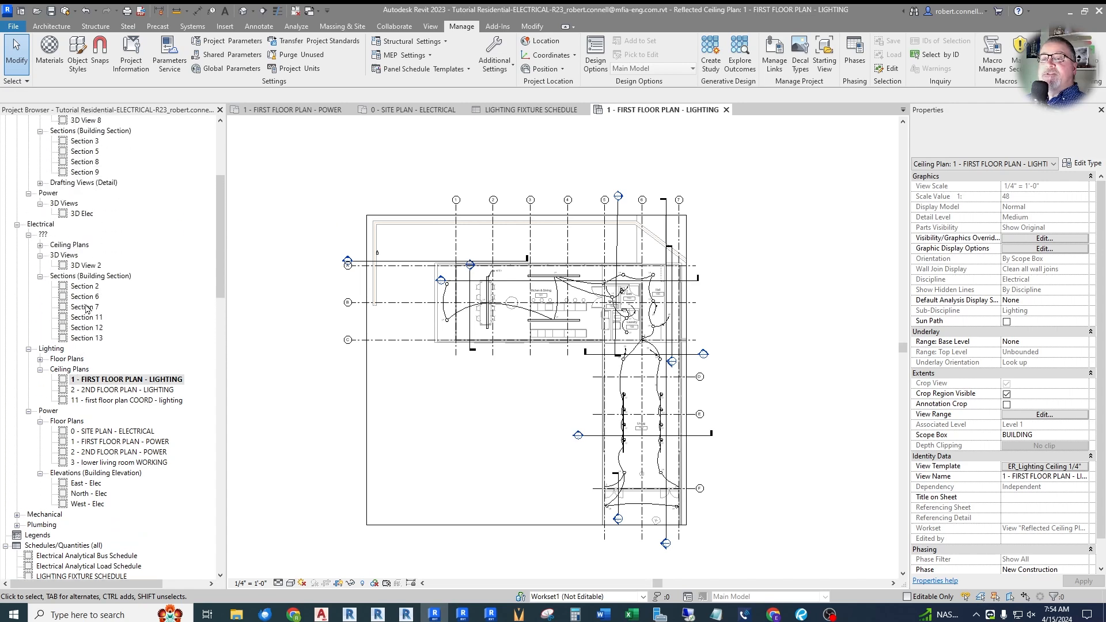
pyautogui.click(40, 369)
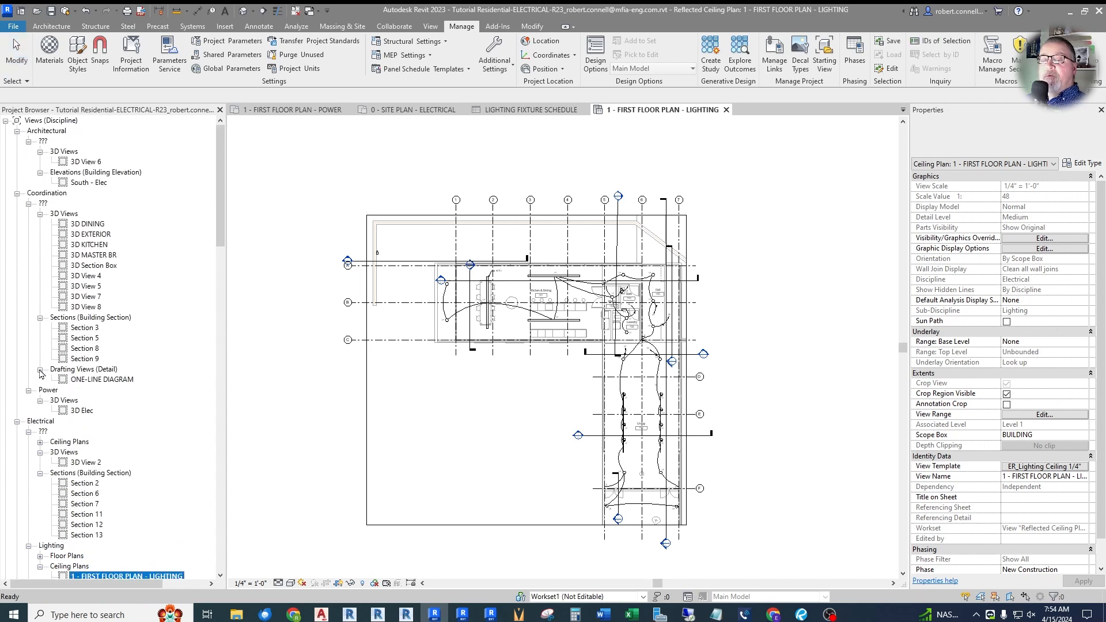
pyautogui.doubleClick(109, 380)
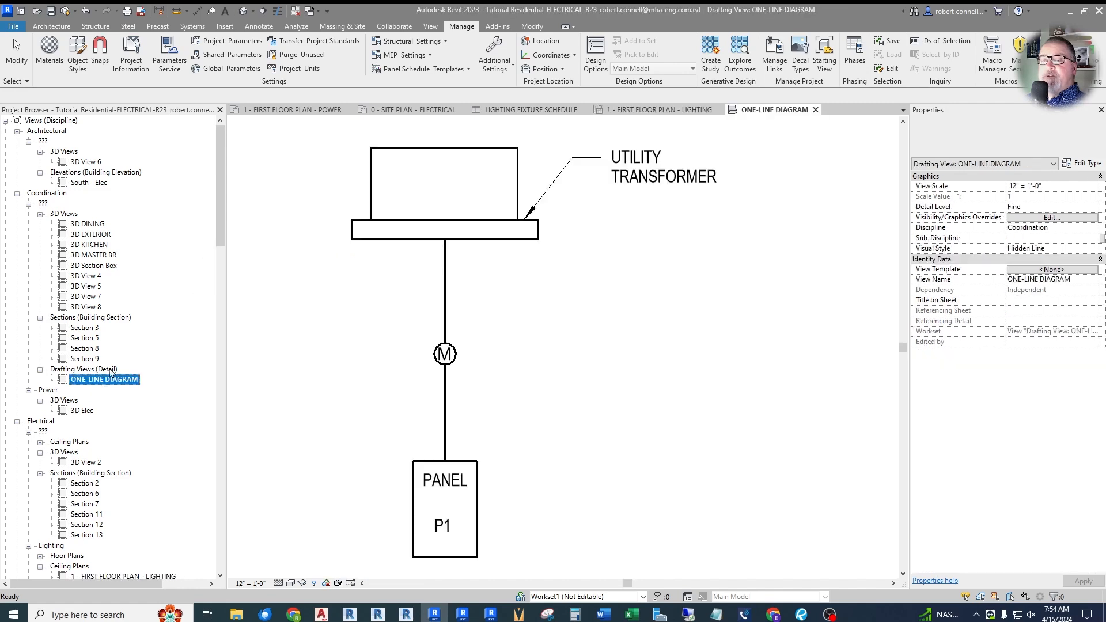
# Step: Open the 1 - FIRST FLOOR PLAN - POWER and 2 - 2ND FLOOR PLAN - POWER floor plans for review
pyautogui.moveTo(219, 236); pyautogui.dragTo(211, 287)
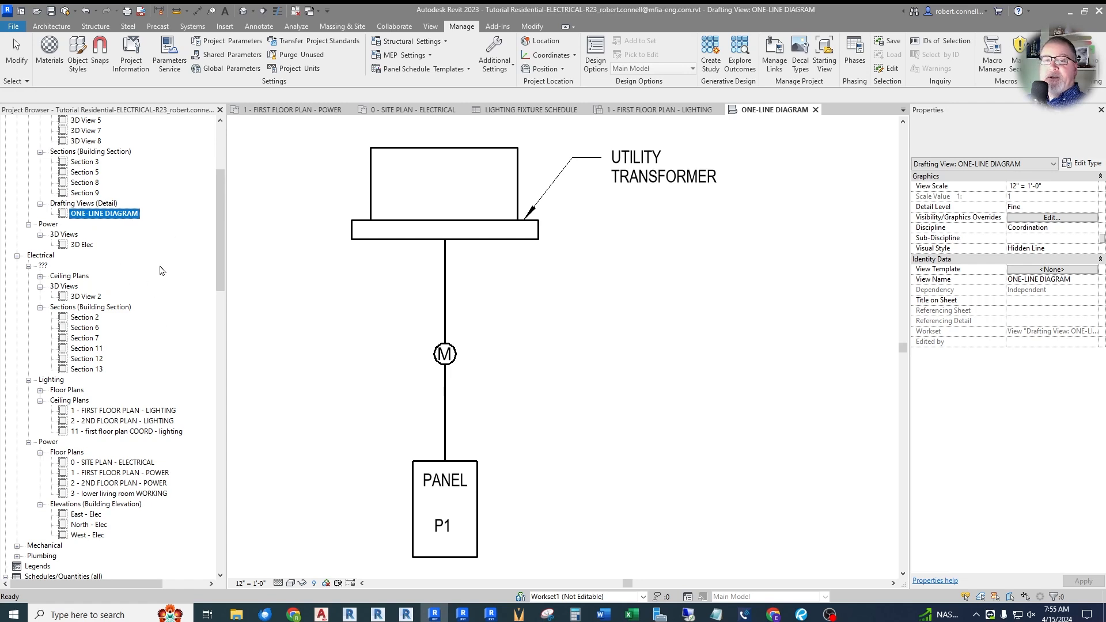
pyautogui.moveTo(219, 243); pyautogui.dragTo(216, 282)
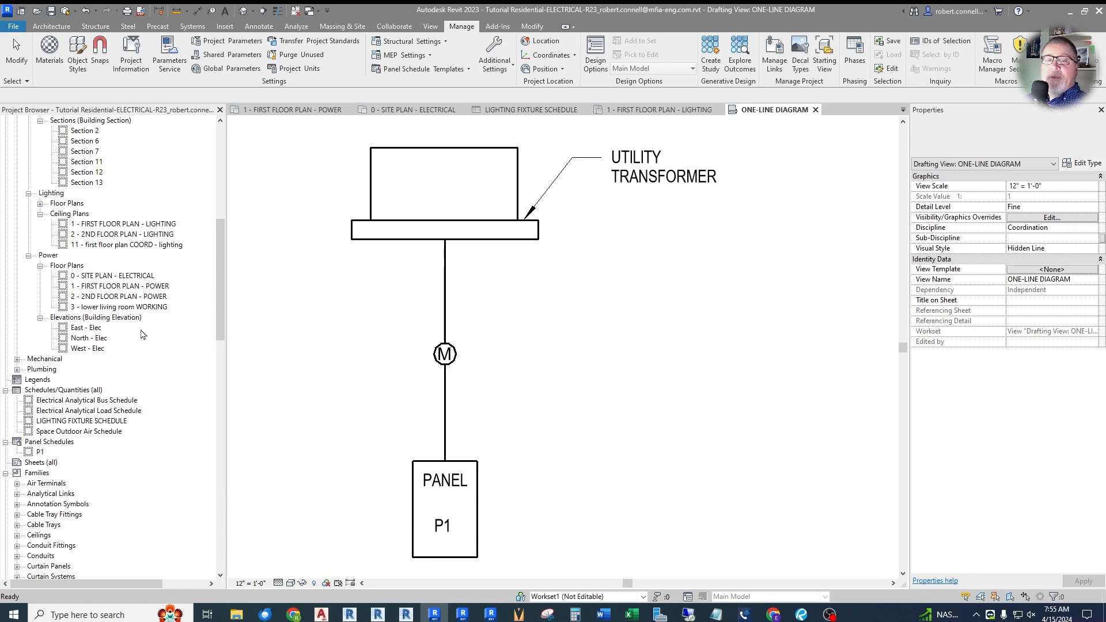
pyautogui.doubleClick(114, 287)
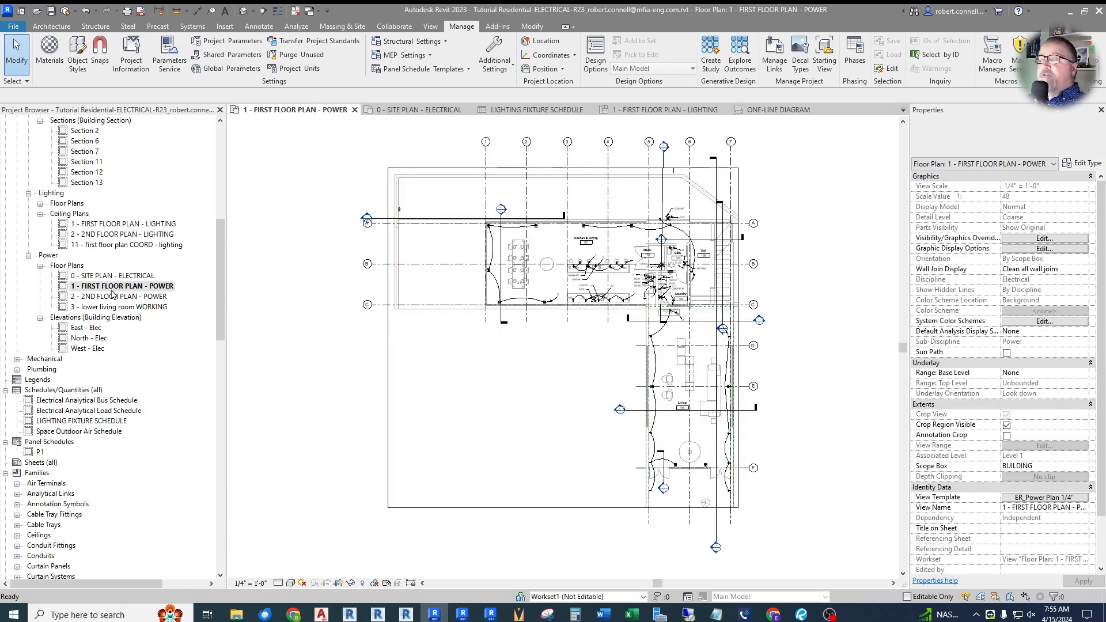
pyautogui.doubleClick(114, 297)
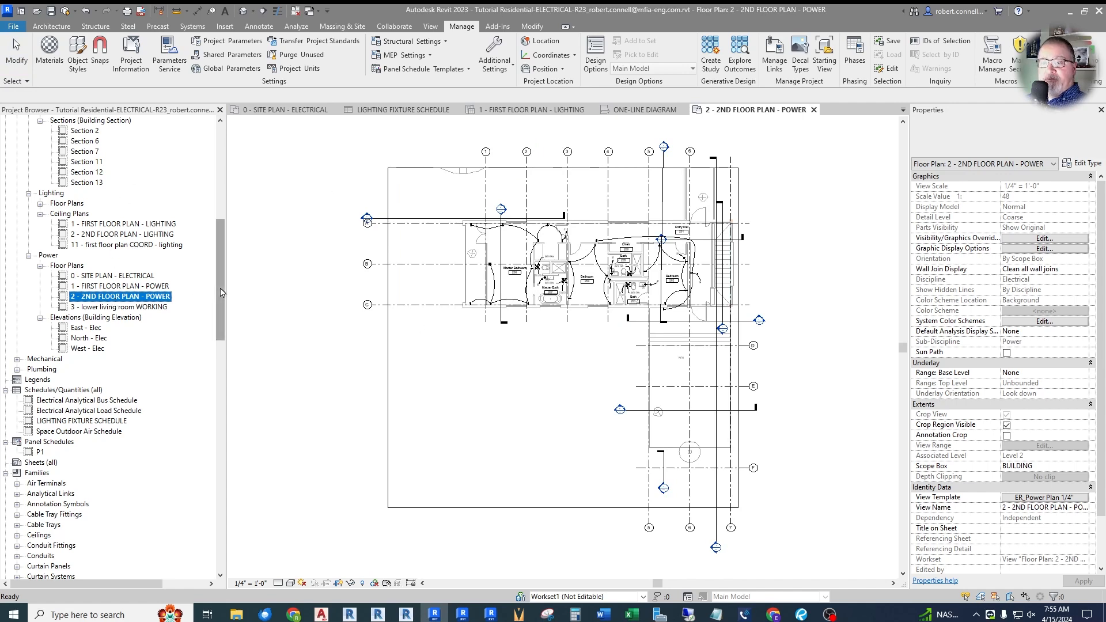
# Step: Create a new legend view named POWER KEYNOTES at 1/4" = 1'-0" scale
pyautogui.moveTo(218, 276)
pyautogui.mouseDown()
pyautogui.moveTo(218, 324)
pyautogui.moveTo(219, 292)
pyautogui.mouseUp()
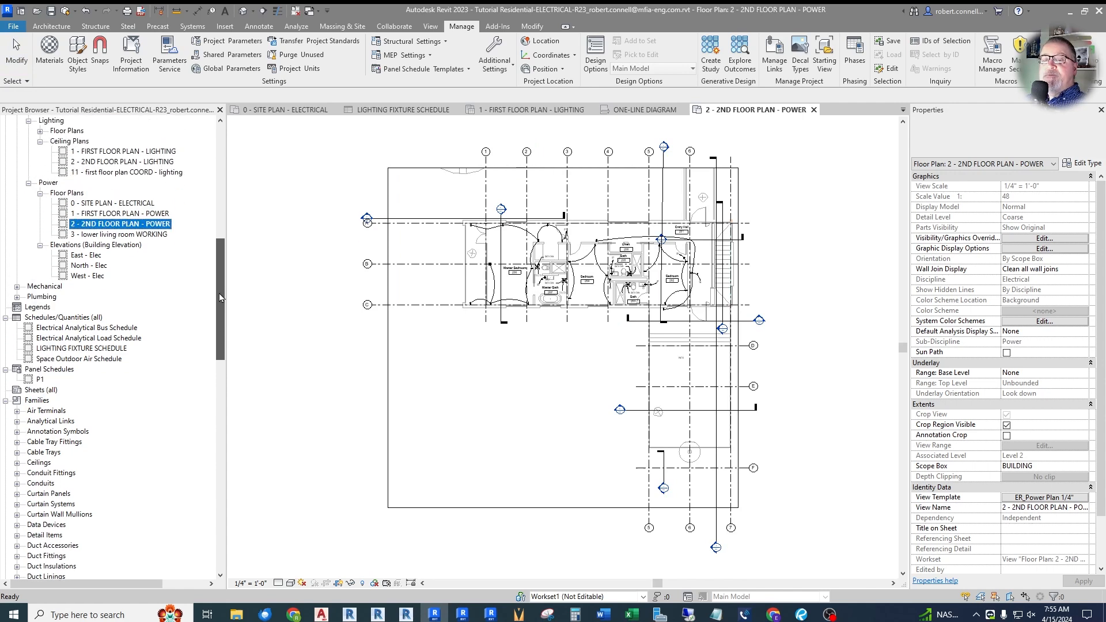
pyautogui.rightClick(37, 311)
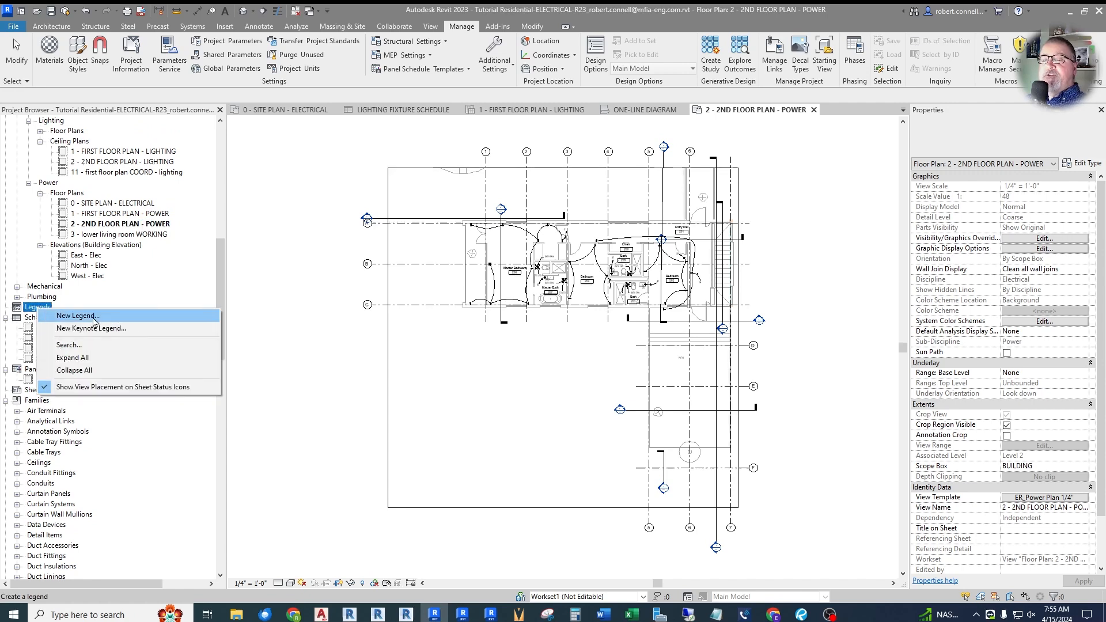
pyautogui.click(405, 129)
pyautogui.click(430, 26)
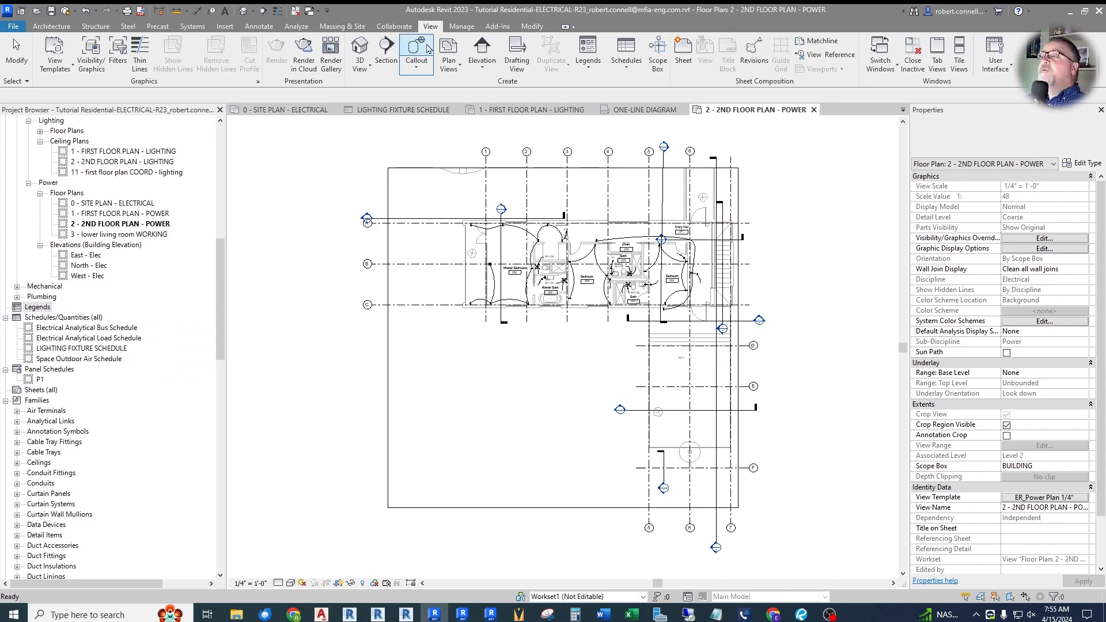
pyautogui.click(589, 67)
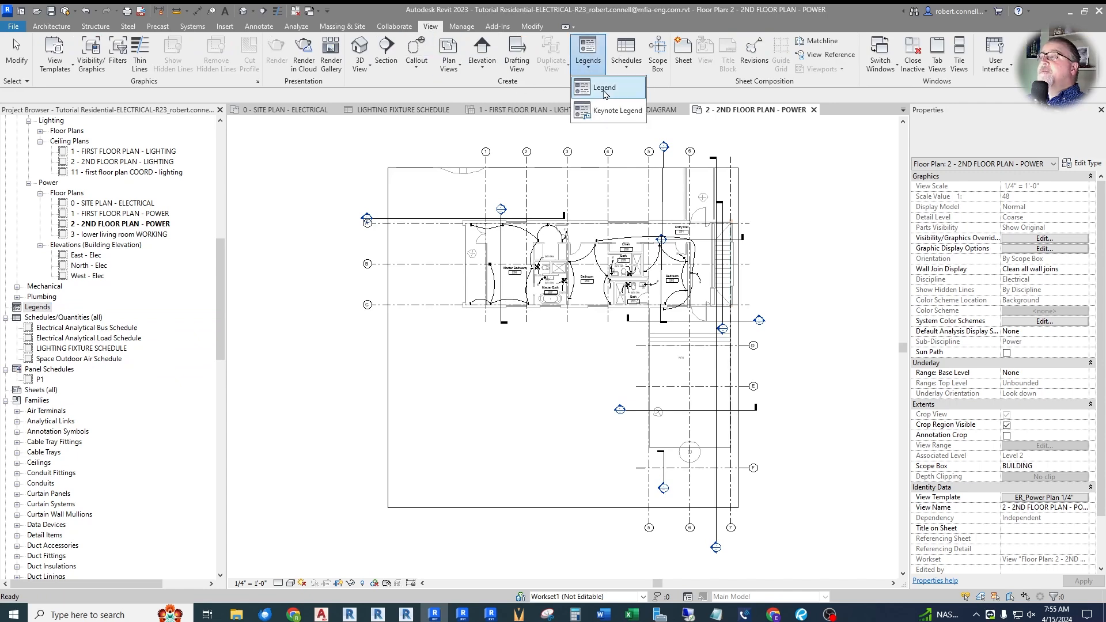
pyautogui.click(602, 88)
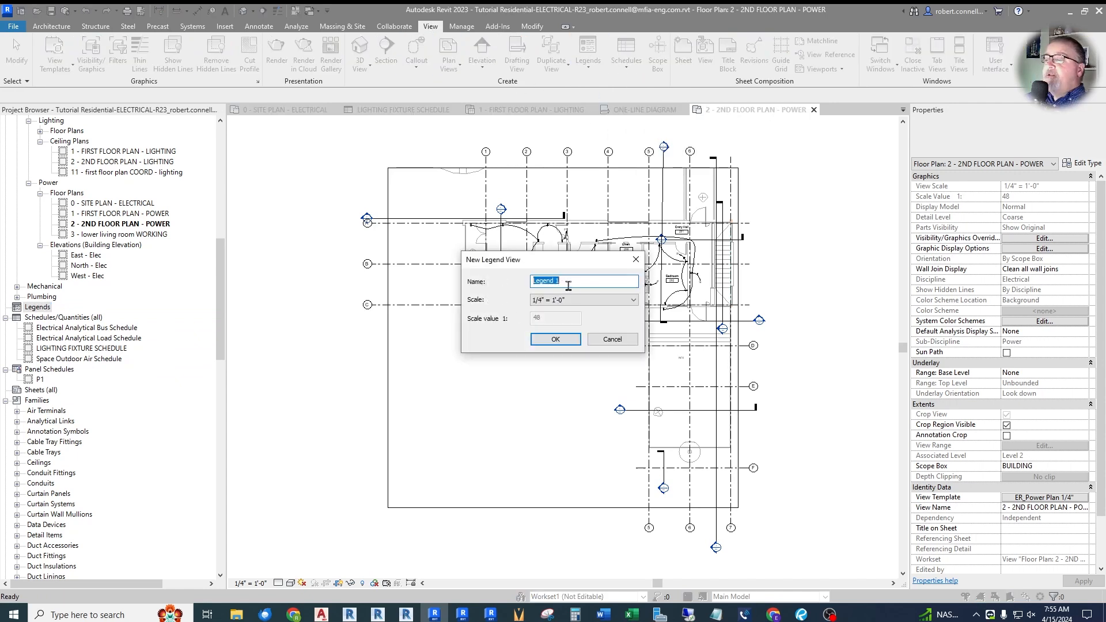
pyautogui.write('POWER KEYNOTES')
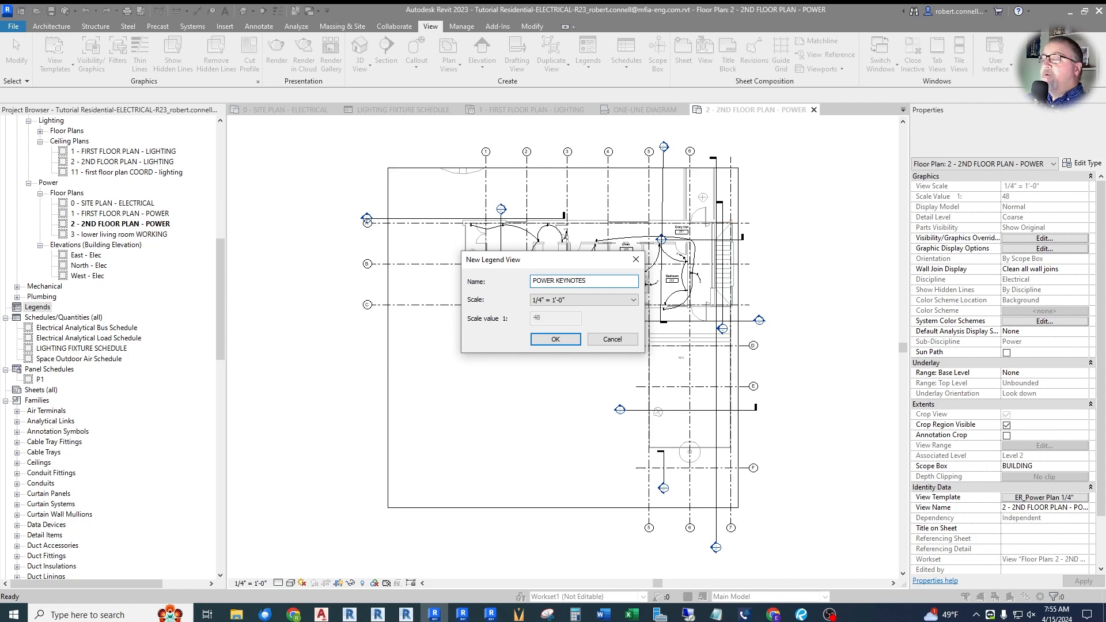
pyautogui.press('Return')
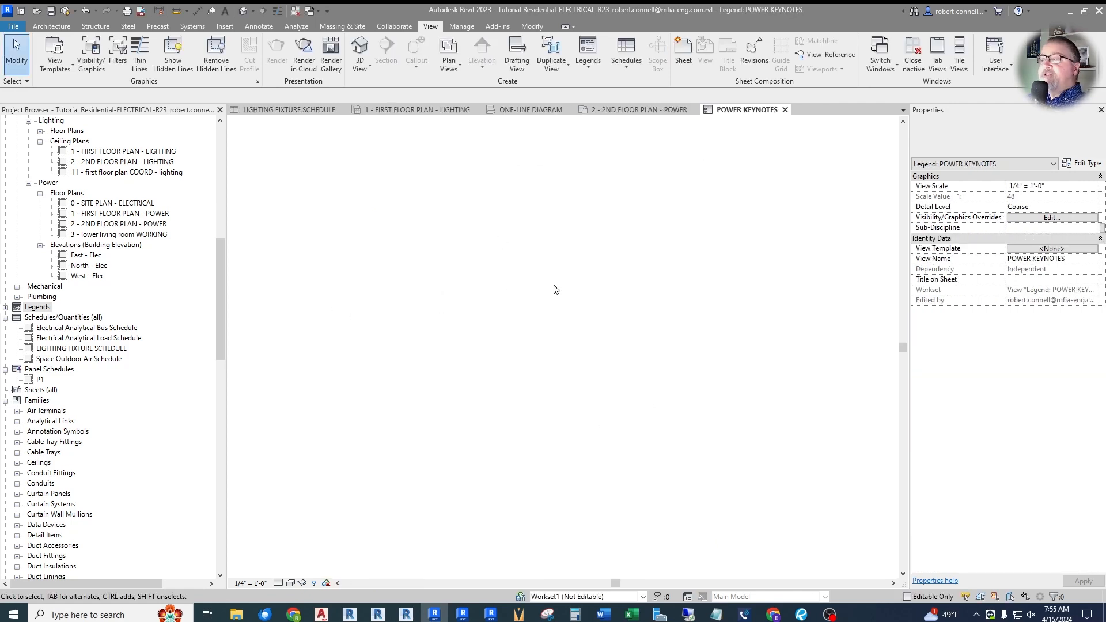
# Step: Add the text note "1. SUSPEND FIXTURE AT 8' A.F.F." to the POWER KEYNOTES legend
pyautogui.click(224, 11)
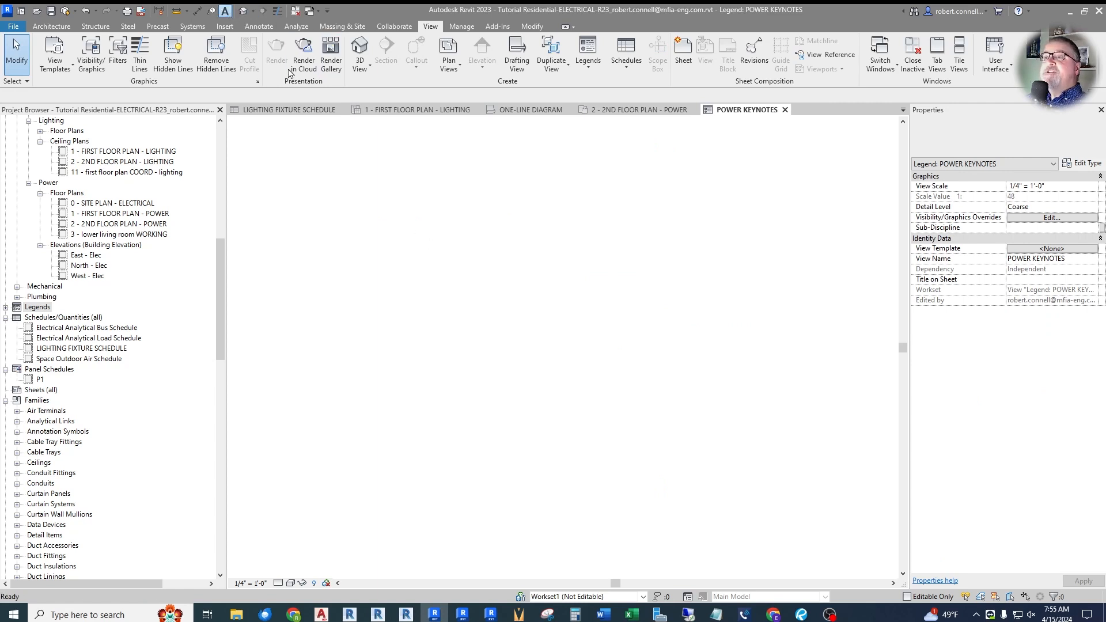
pyautogui.click(487, 281)
pyautogui.write('1')
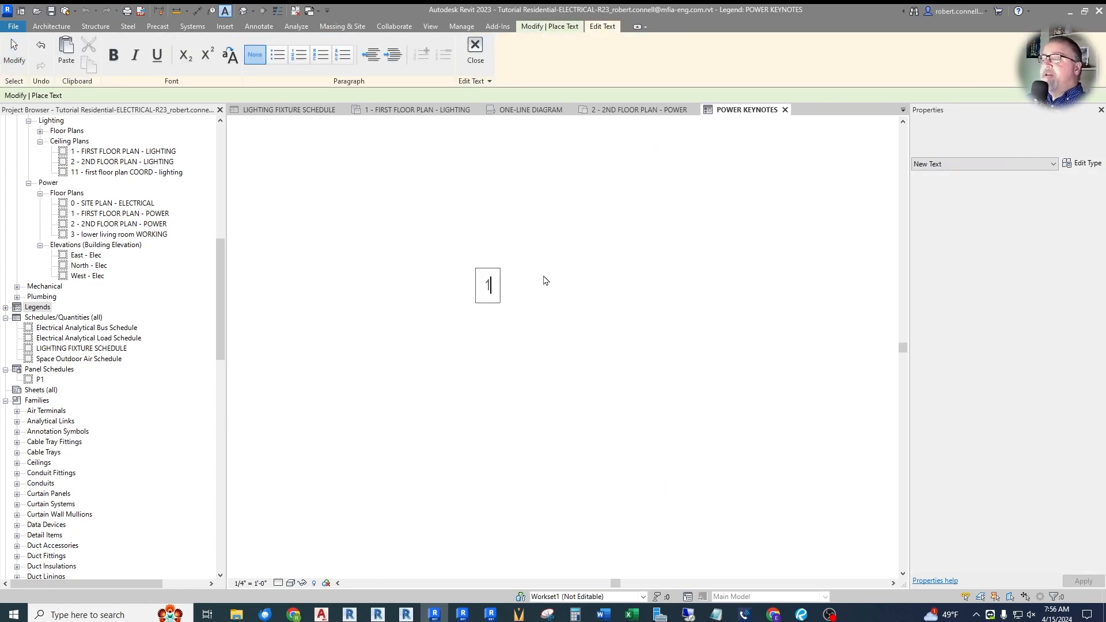
pyautogui.write('. SUSPEND')
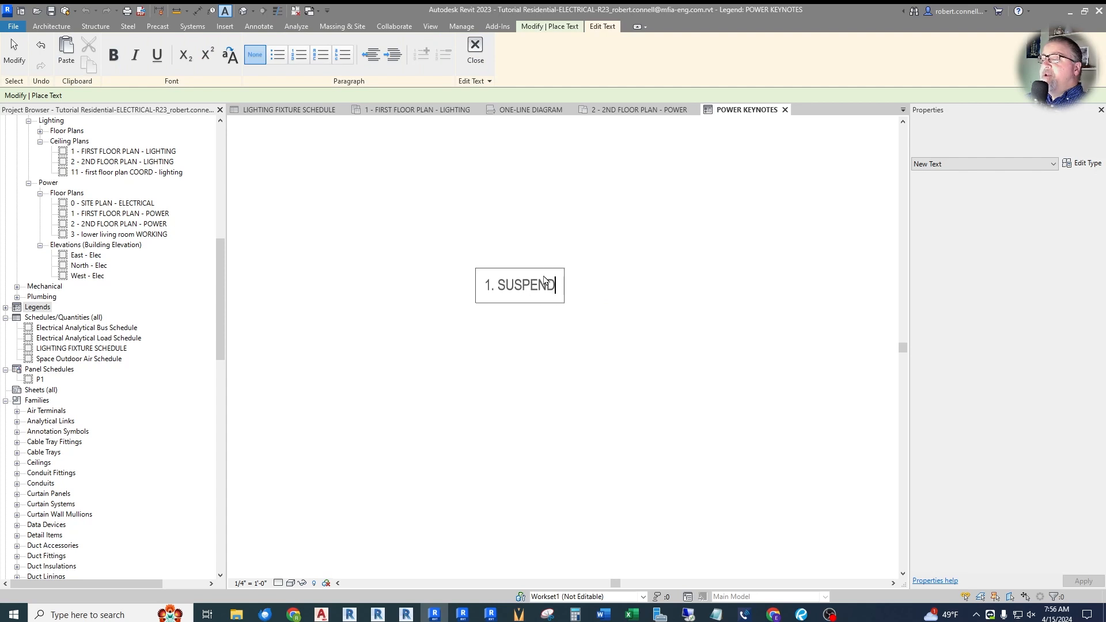
pyautogui.write(' FIXTURE ')
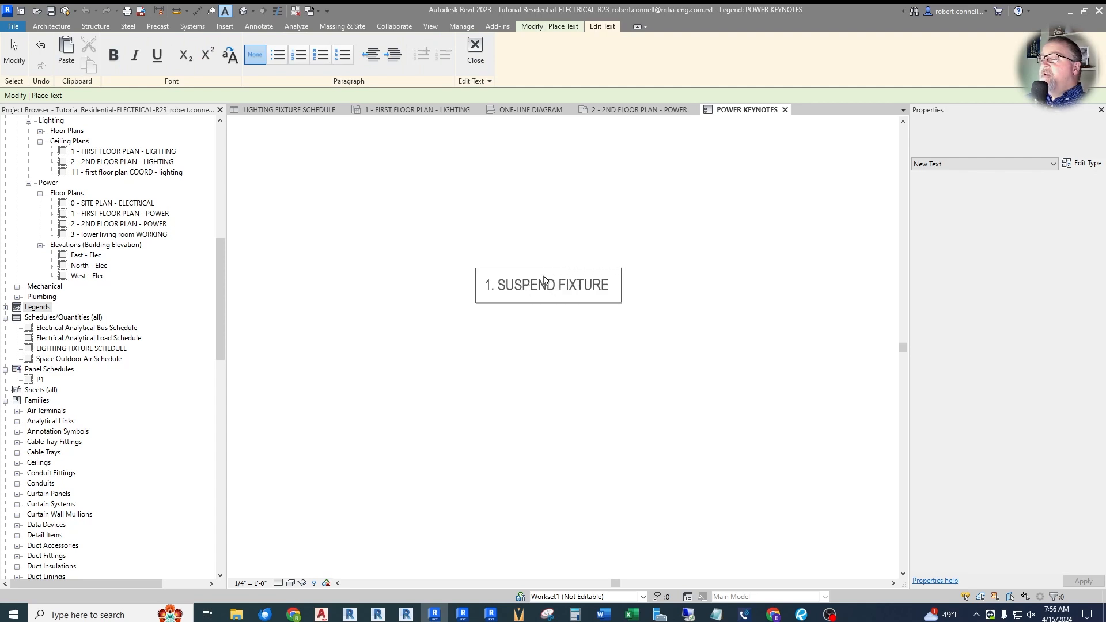
pyautogui.write('AT 8')
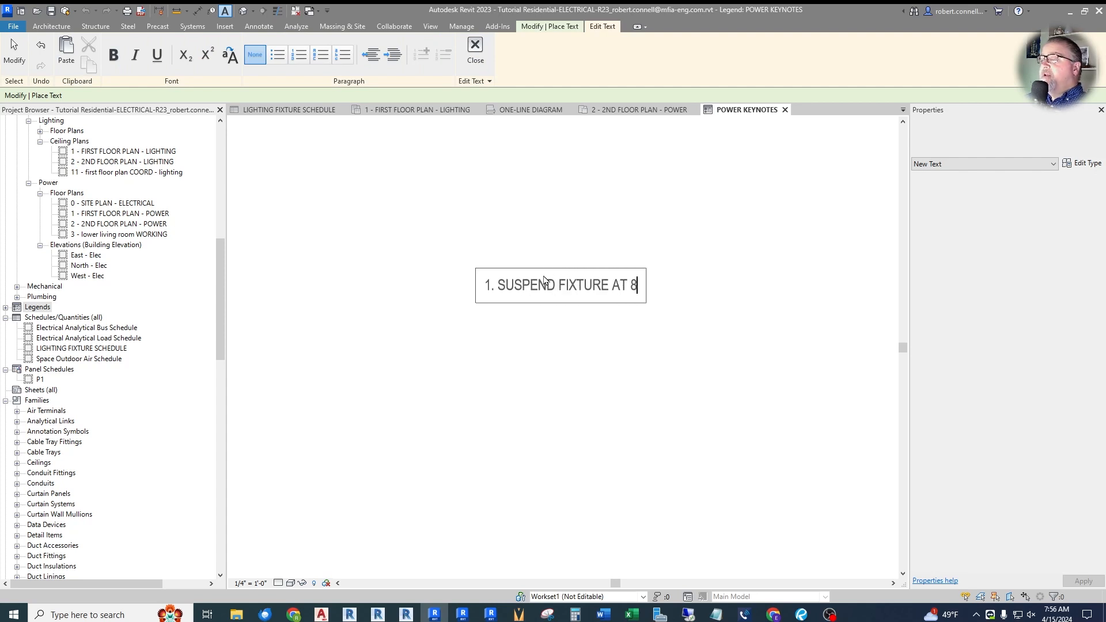
pyautogui.write("' A.F.F.")
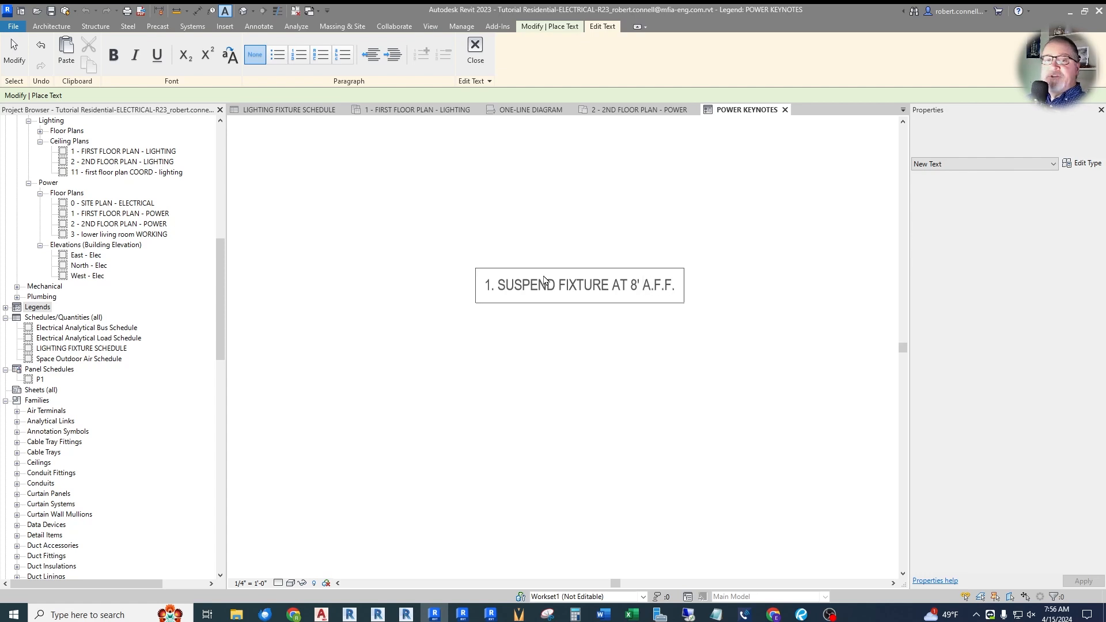
pyautogui.click(594, 201)
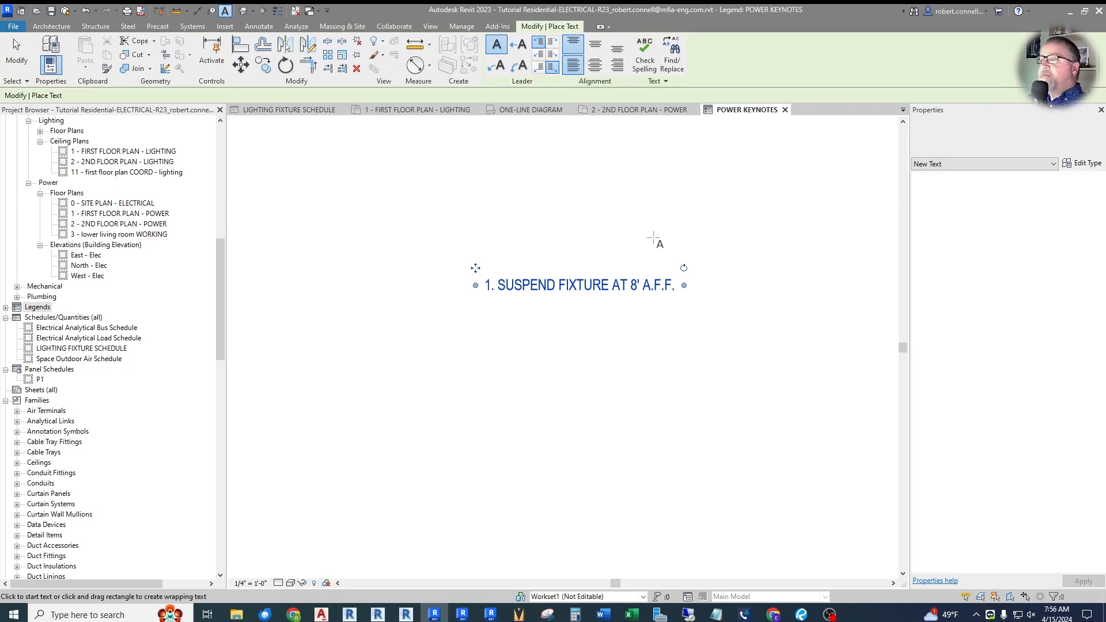
pyautogui.click(614, 248)
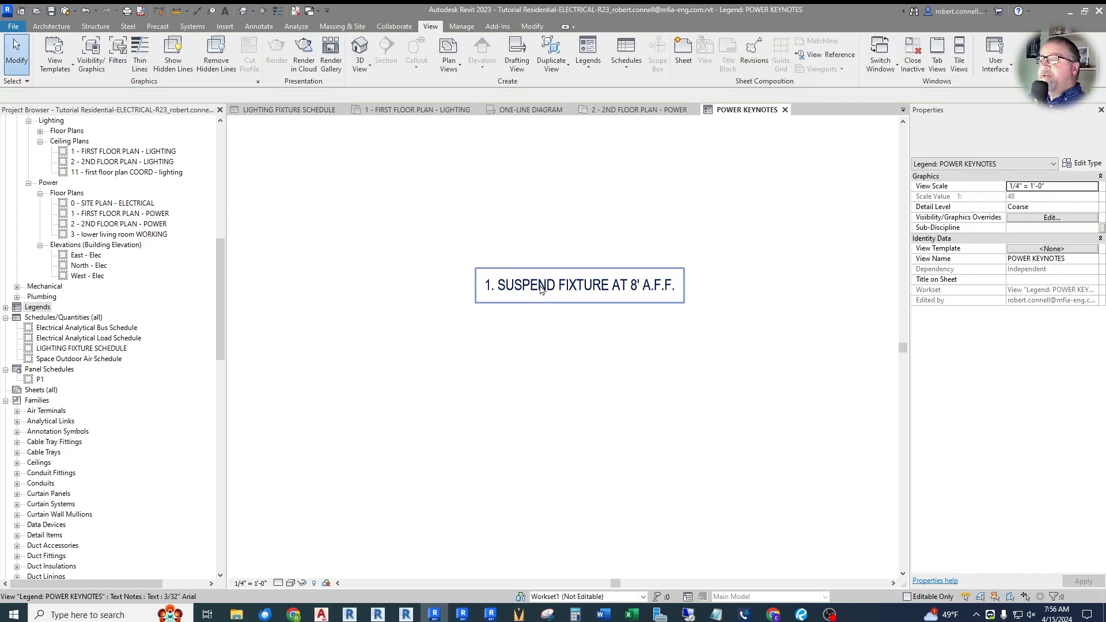
# Step: Add the heading text "KEYED NOTES - POWER" directly above the first keynote, aligned with its start
pyautogui.click(225, 11)
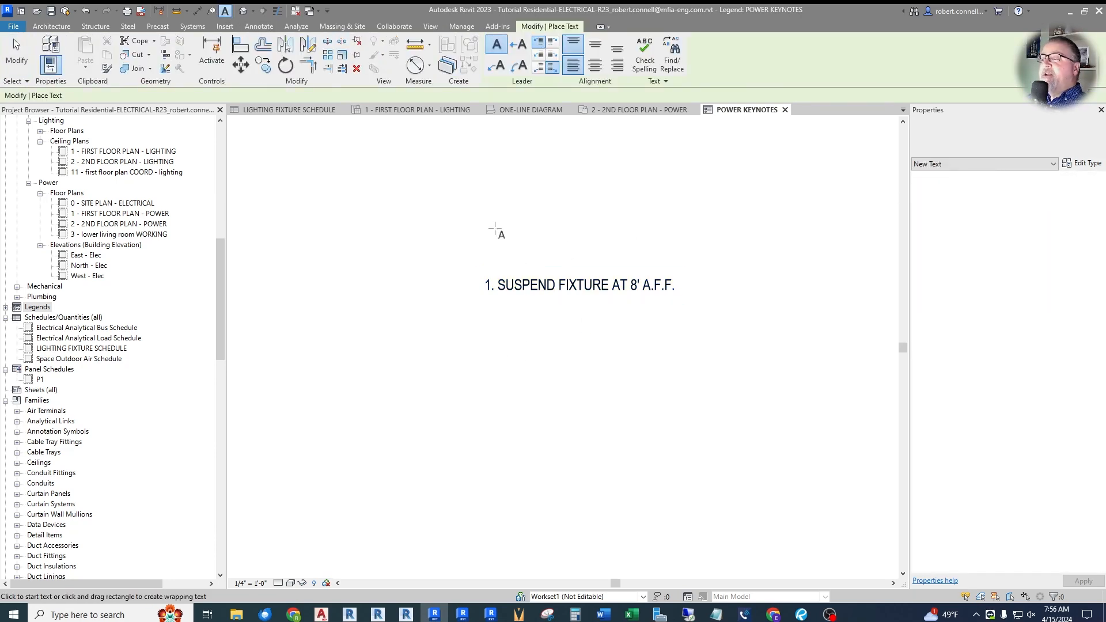
pyautogui.scroll(2, 480, 262)
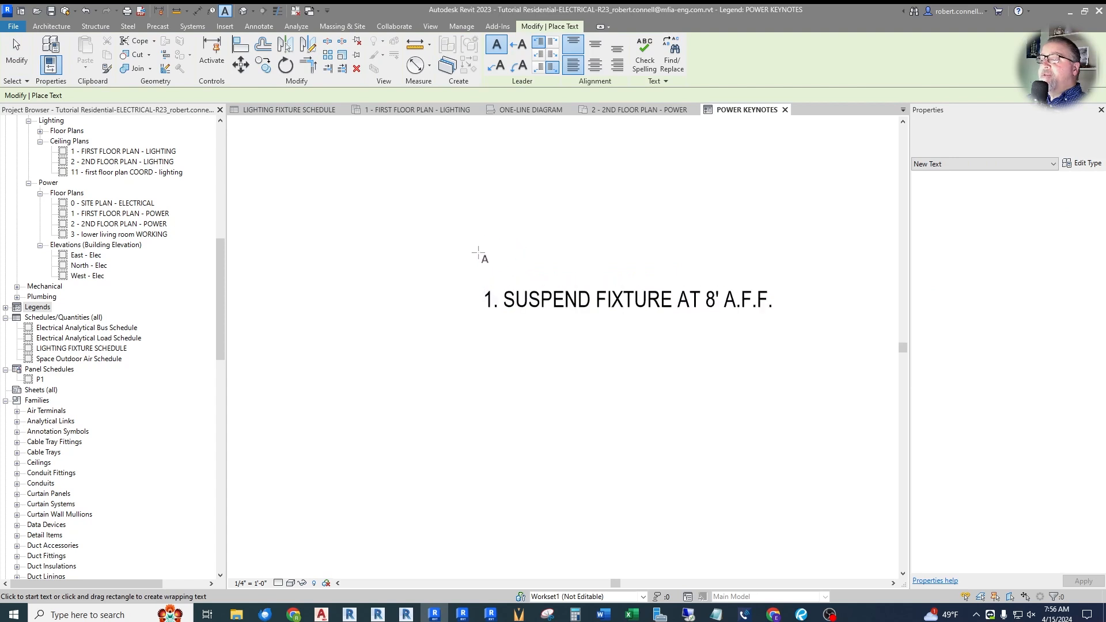
pyautogui.click(488, 246)
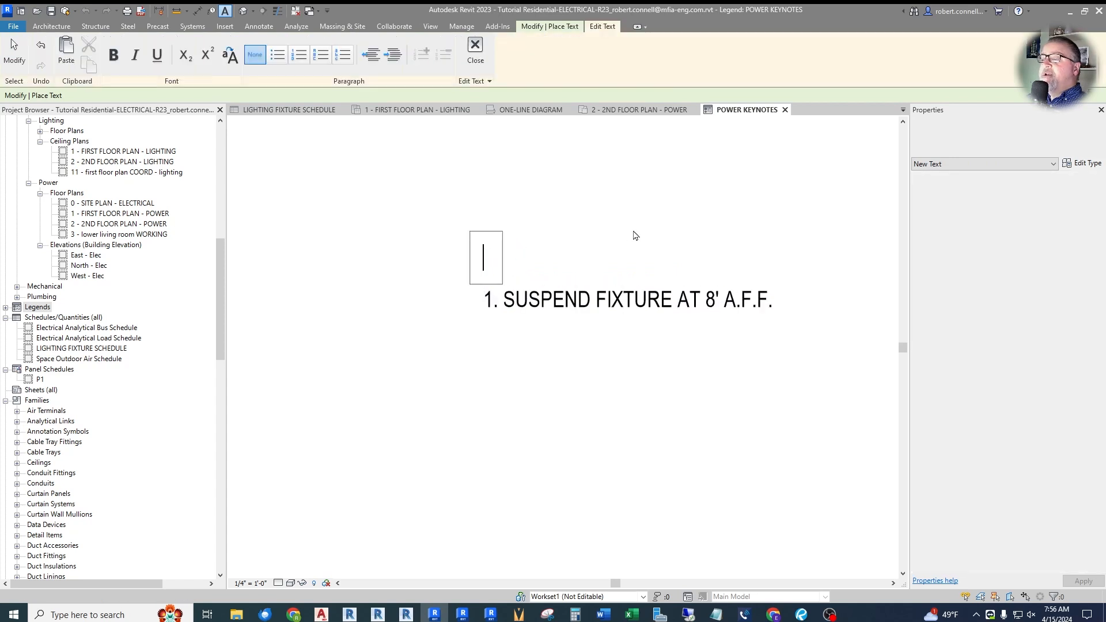
pyautogui.write('KEYED NOTE')
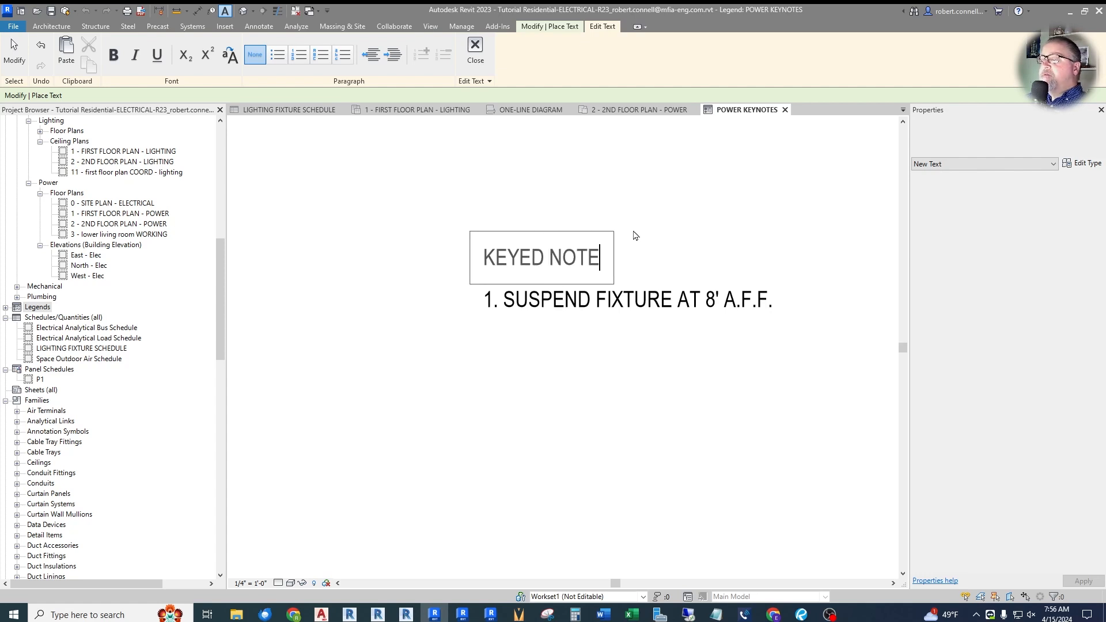
pyautogui.write('S - POWER')
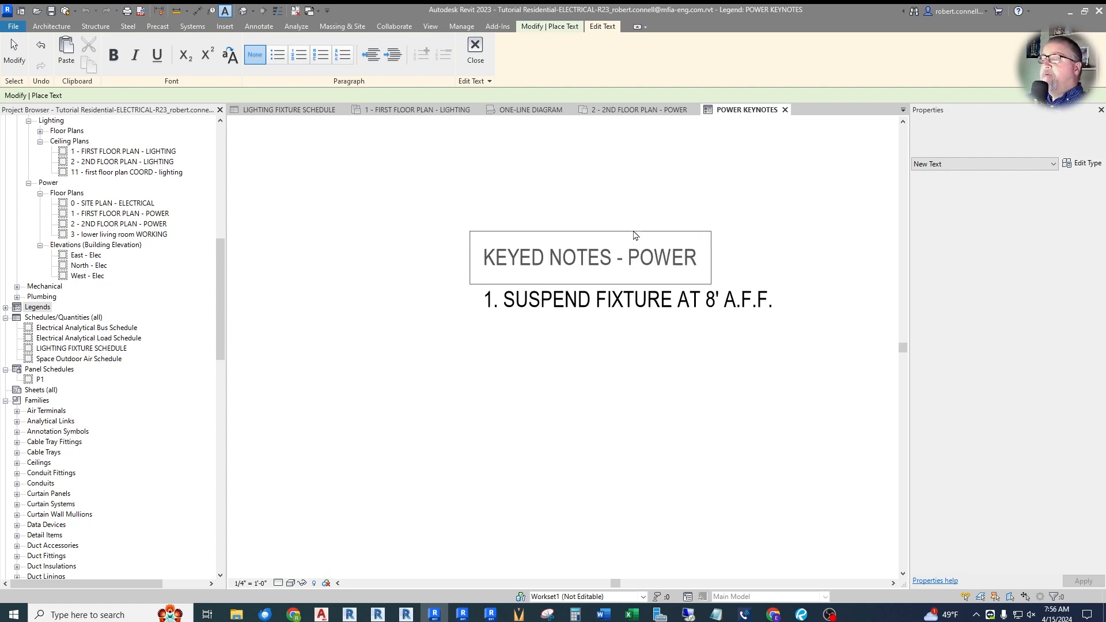
# Step: Make the KEYED NOTES - POWER heading bold and underlined, and finish placing text
pyautogui.moveTo(707, 260); pyautogui.dragTo(478, 261)
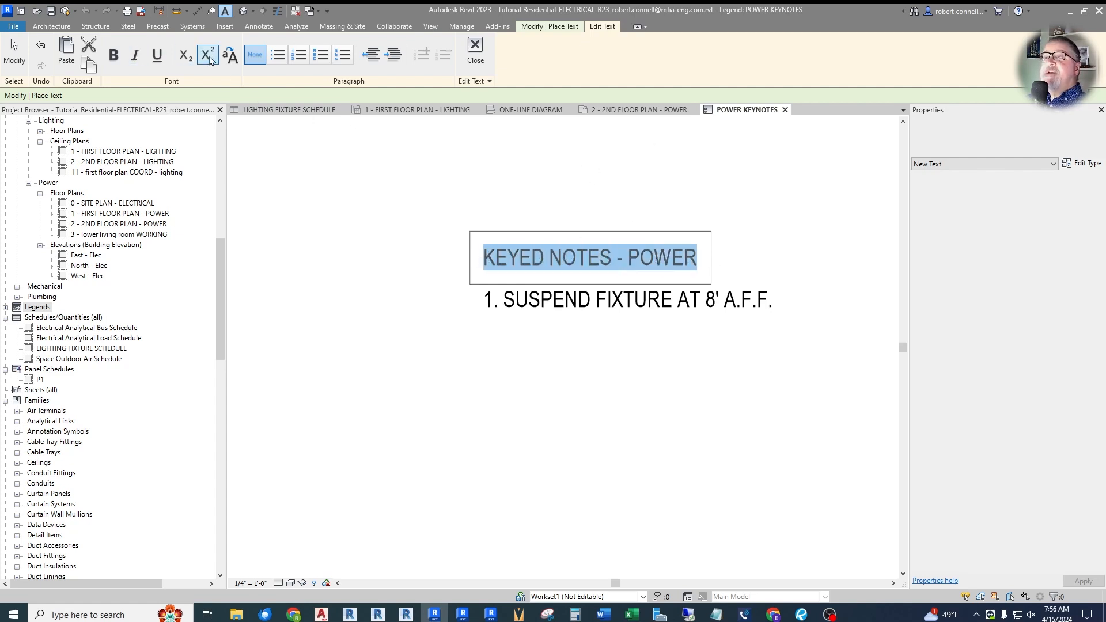
pyautogui.click(158, 57)
pyautogui.click(114, 55)
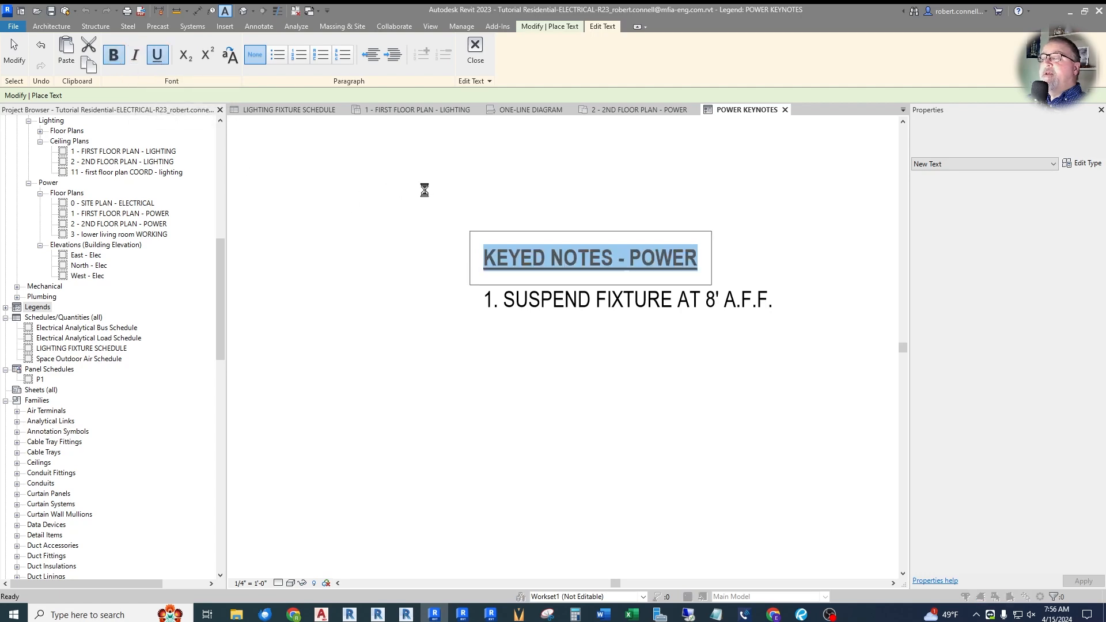
pyautogui.click(426, 274)
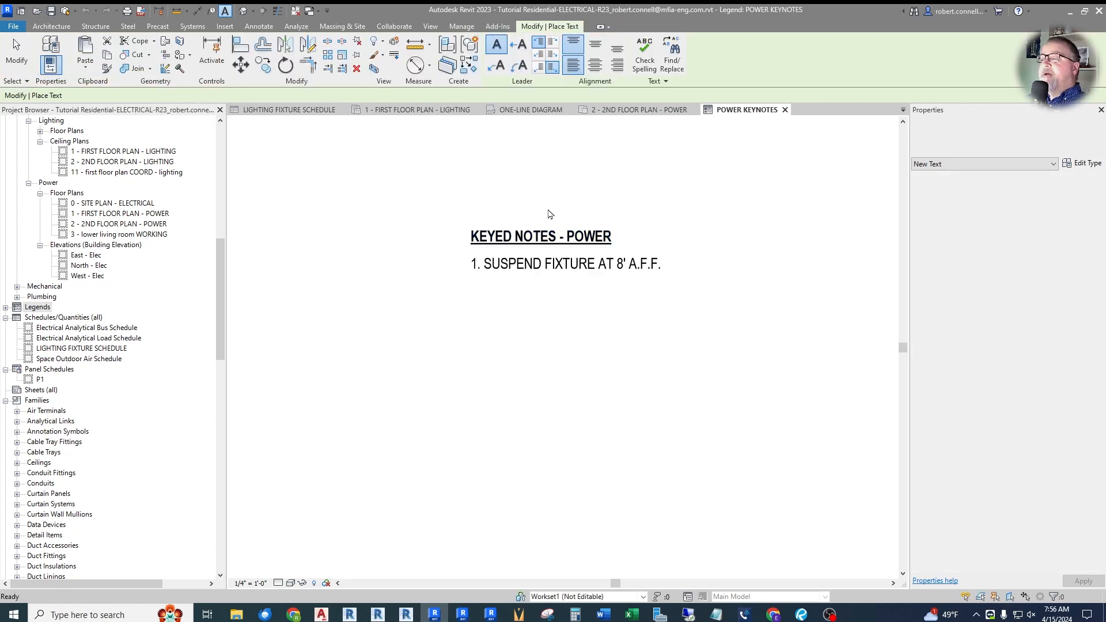
pyautogui.press('Escape')
pyautogui.scroll(-2, 548, 261)
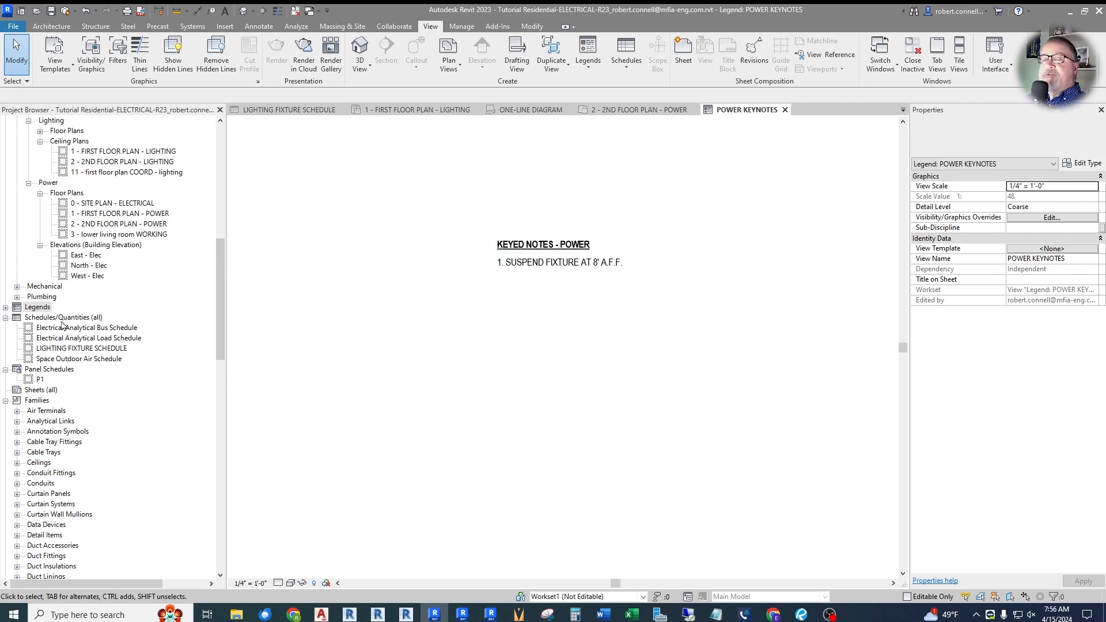
# Step: Create another legend view named SYMBOLS at 1/4" = 1'-0" scale under the project's legends
pyautogui.click(6, 308)
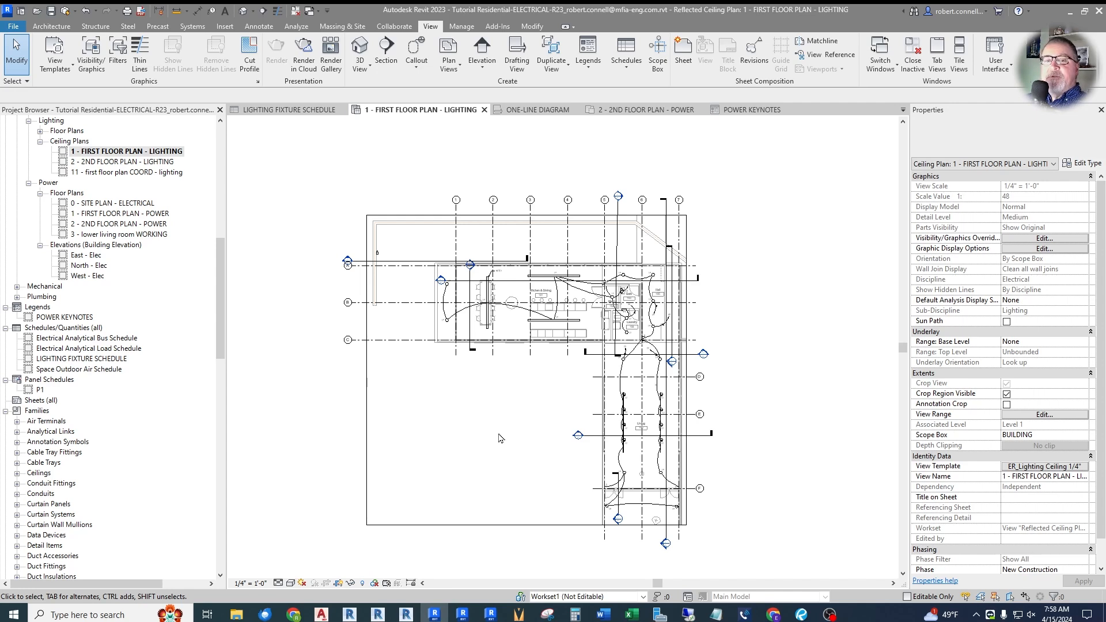
pyautogui.click(37, 307)
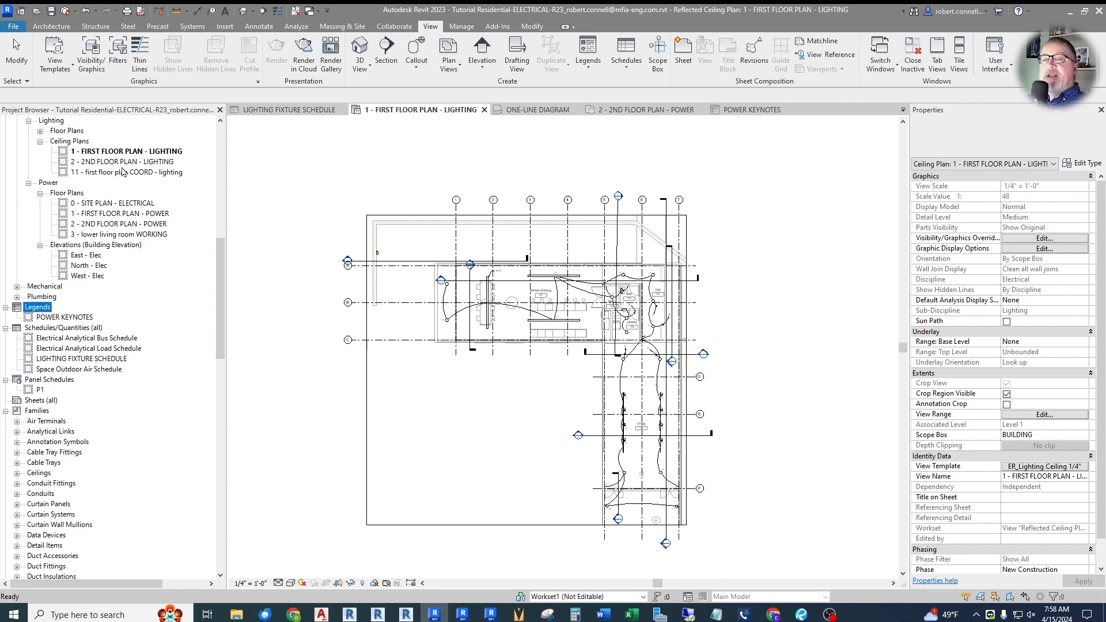
pyautogui.scroll(9, 122, 172)
pyautogui.moveTo(215, 205); pyautogui.dragTo(216, 302)
pyautogui.rightClick(38, 226)
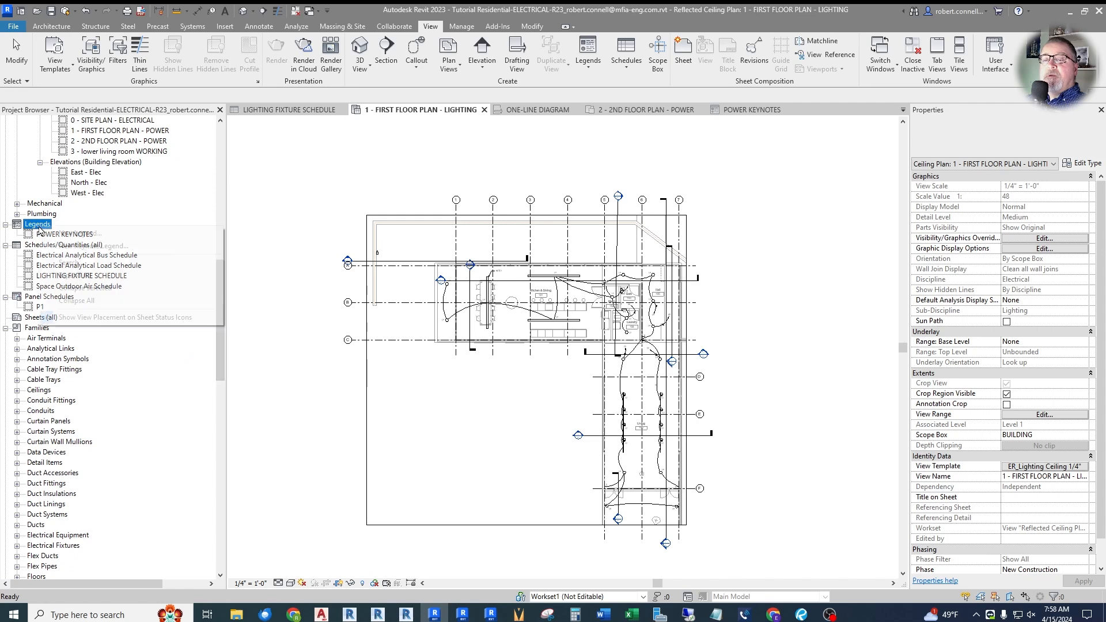
pyautogui.click(54, 233)
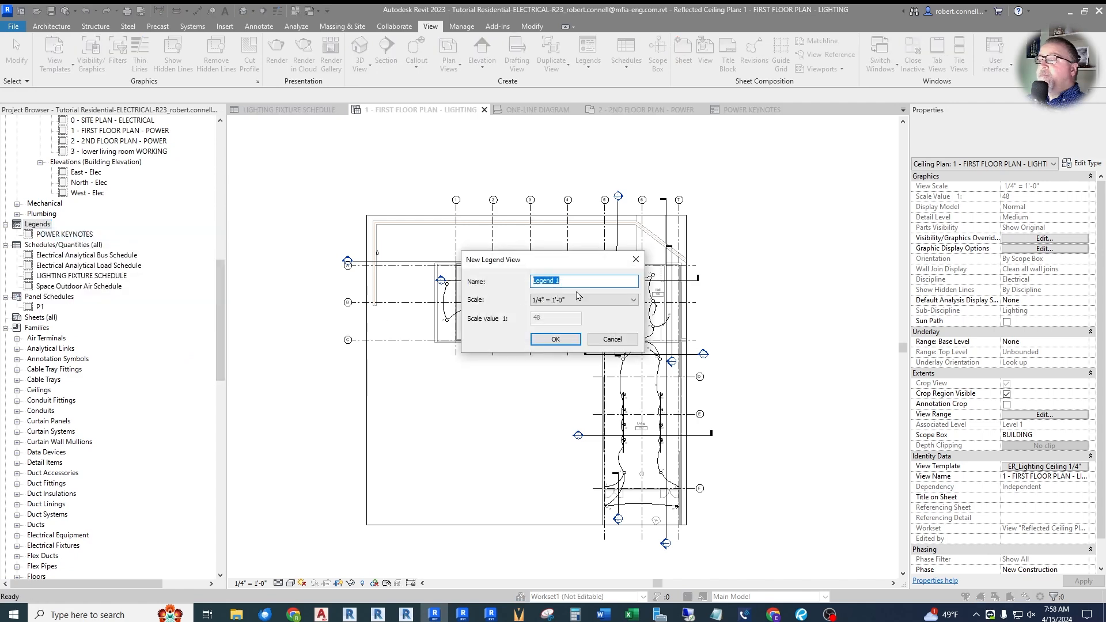
pyautogui.write('SYMBOLS')
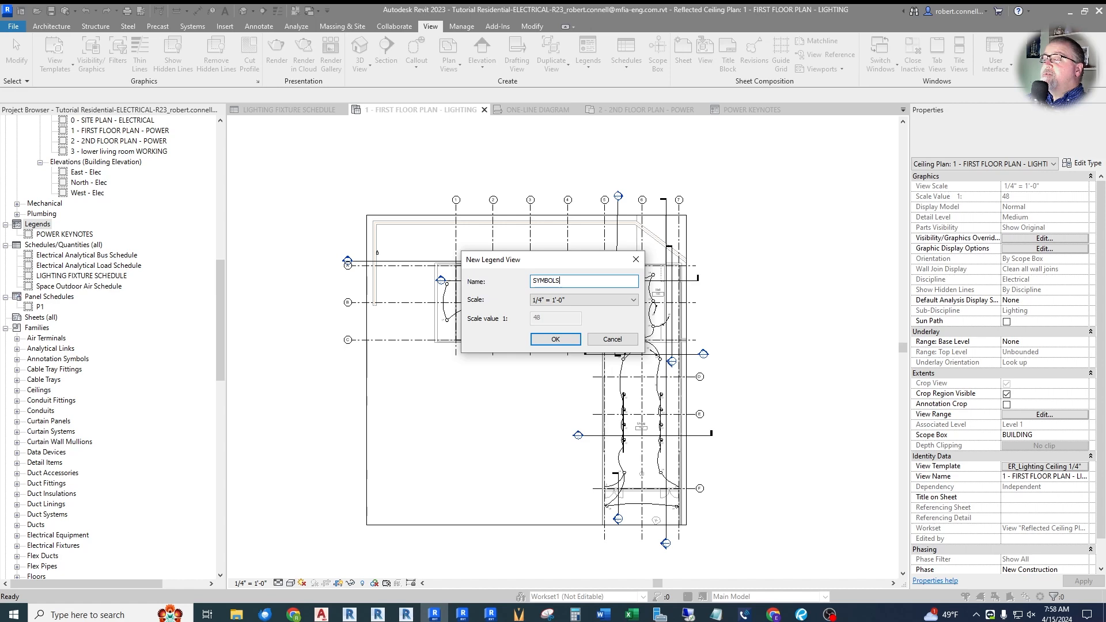
pyautogui.press('Return')
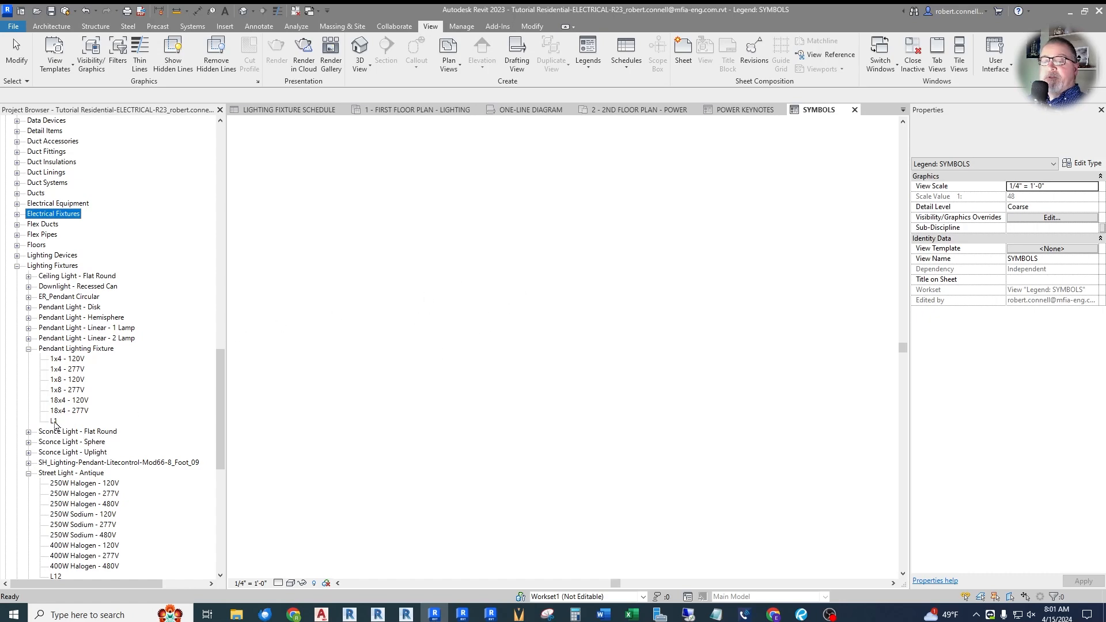
# Step: Place the L1 type of the Pendant Lighting Fixture family as a floor-plan component in the SYMBOLS legend
pyautogui.moveTo(53, 422); pyautogui.dragTo(398, 320)
pyautogui.moveTo(55, 423); pyautogui.dragTo(478, 346)
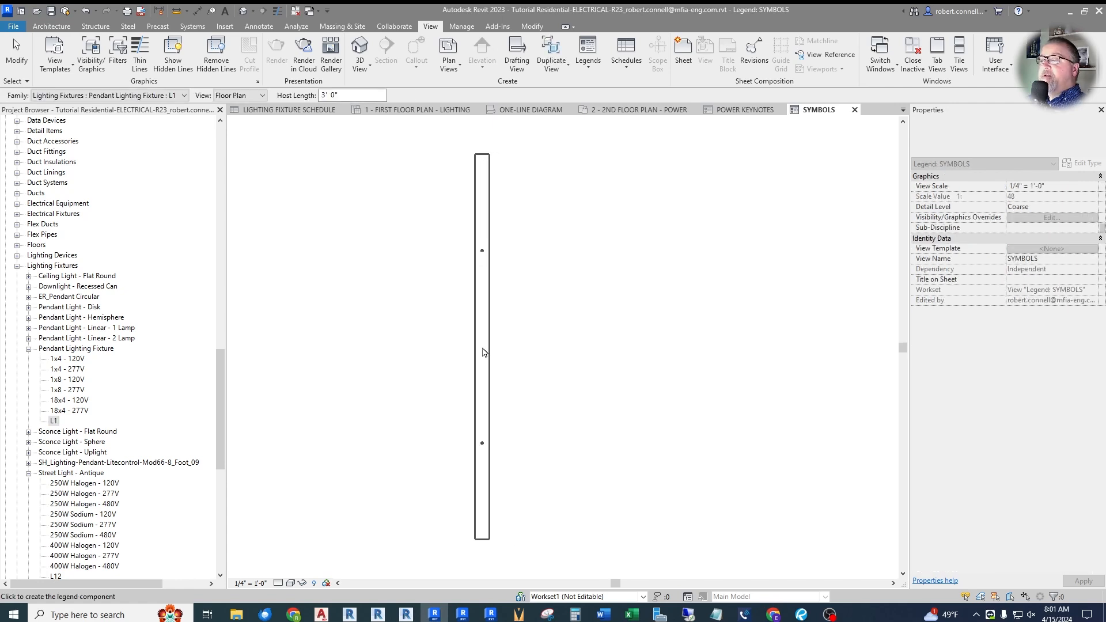
pyautogui.click(483, 352)
pyautogui.press('Escape')
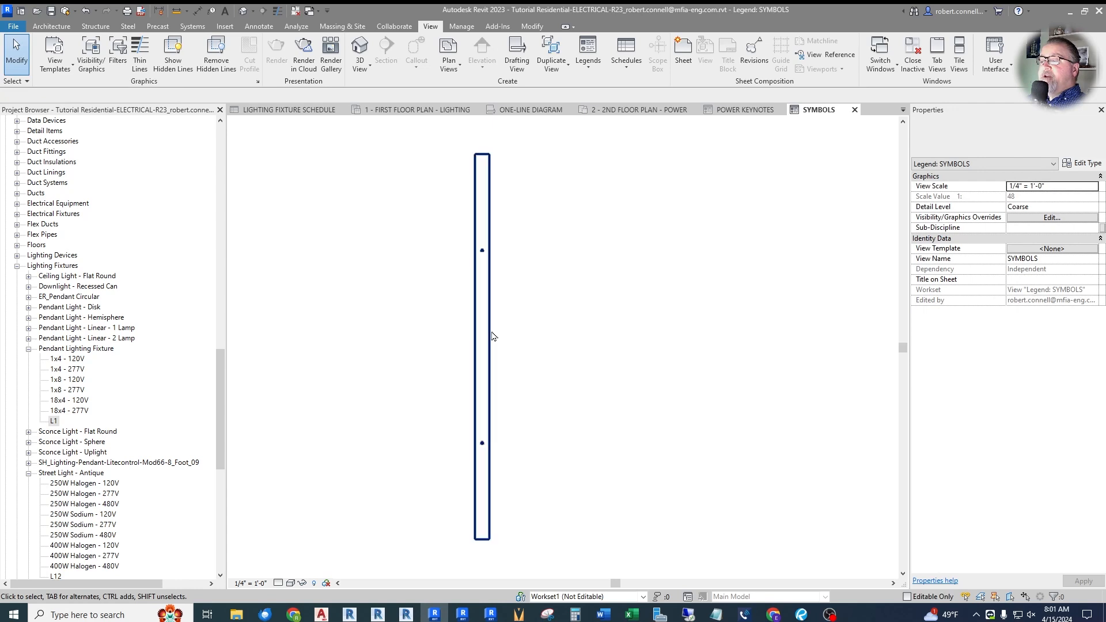
# Step: Try to rotate the L1 pendant fixture symbol 90° about its center
pyautogui.click(486, 338)
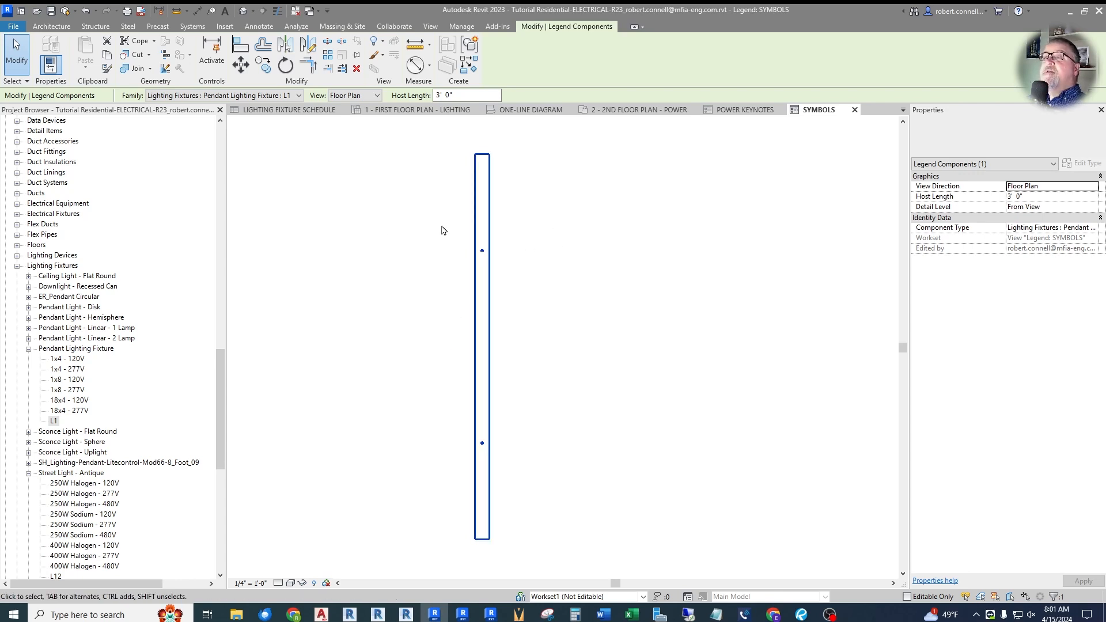
pyautogui.click(285, 65)
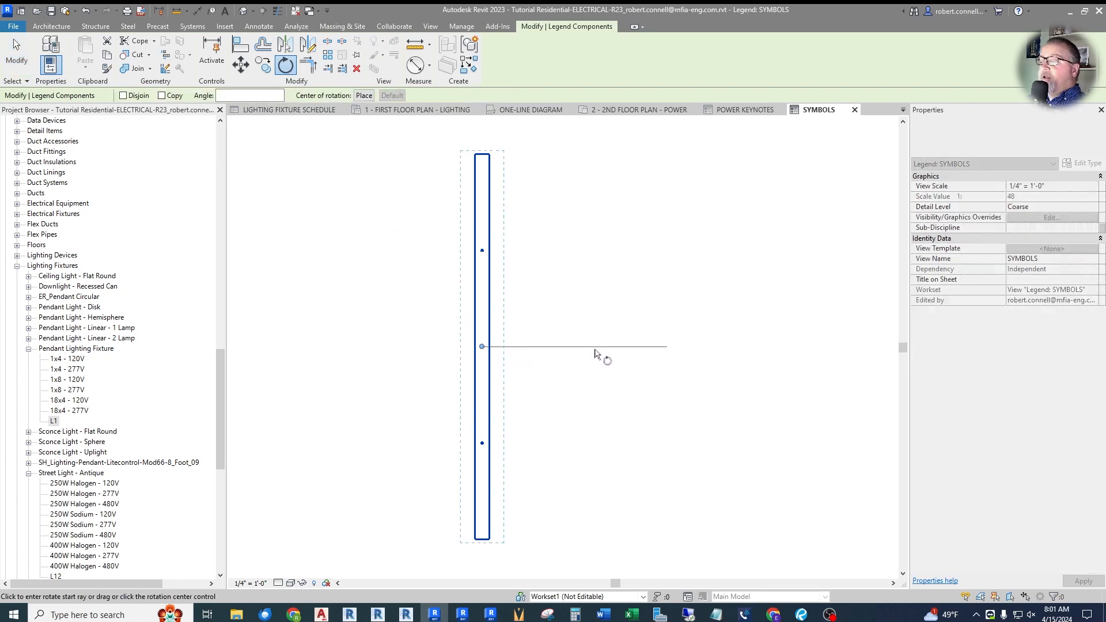
pyautogui.click(595, 350)
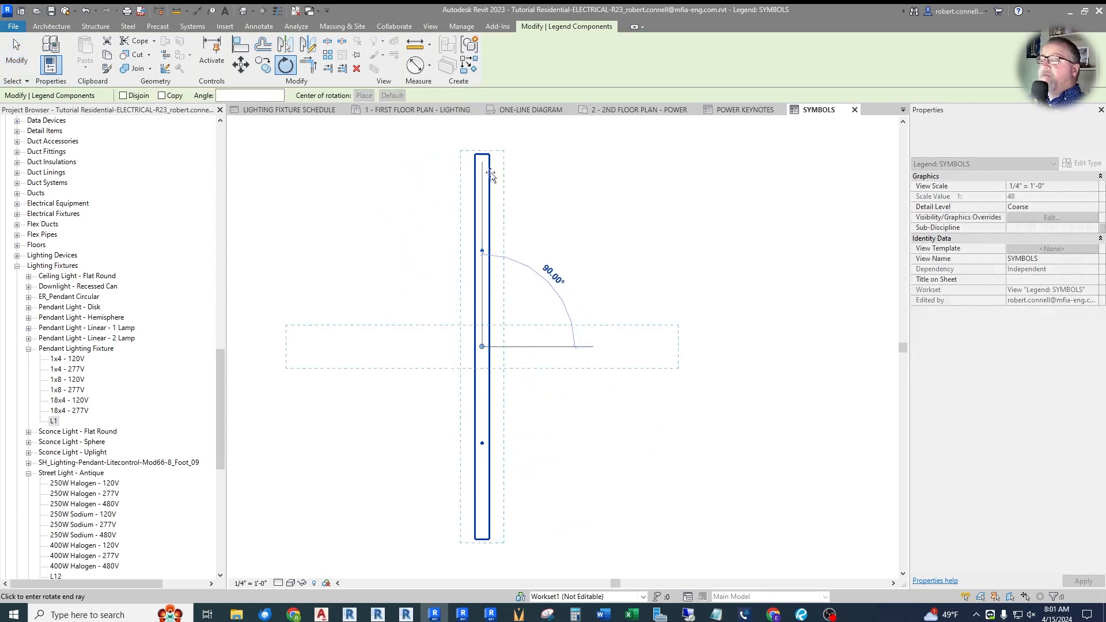
pyautogui.click(487, 143)
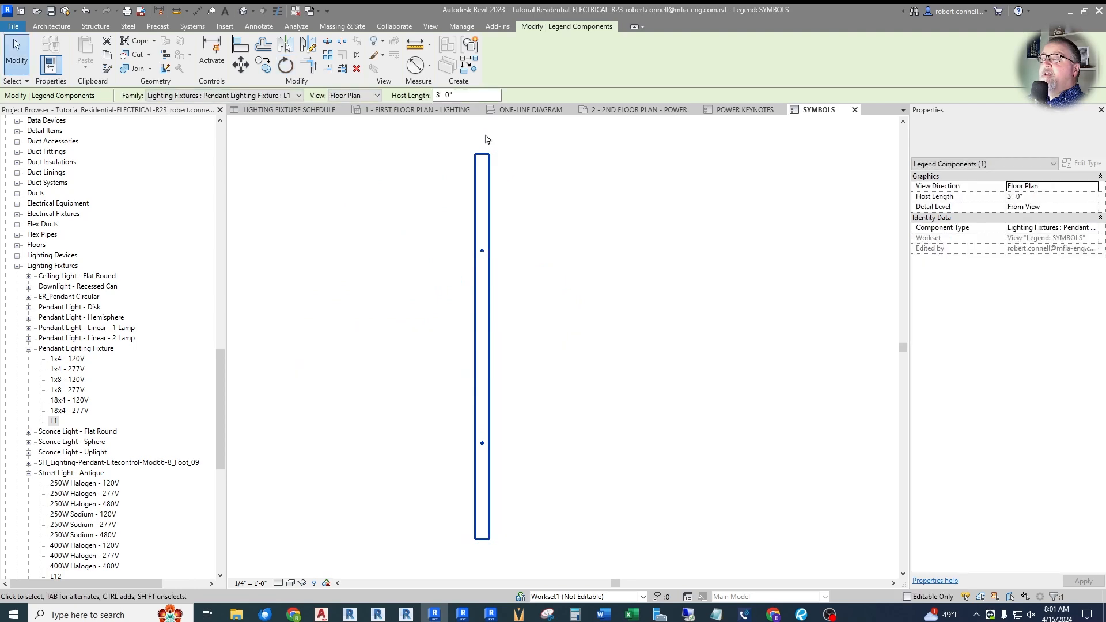
pyautogui.click(565, 307)
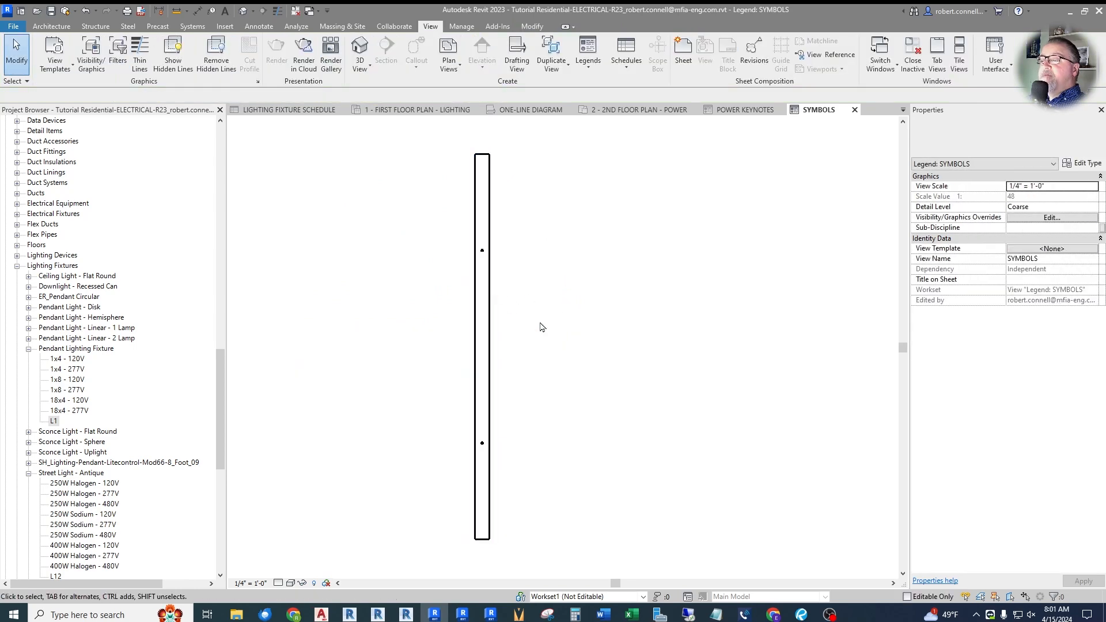
# Step: Place the Standard type of the Duplex Receptacle family as a floor-plan component in the SYMBOLS legend
pyautogui.scroll(3, 126, 288)
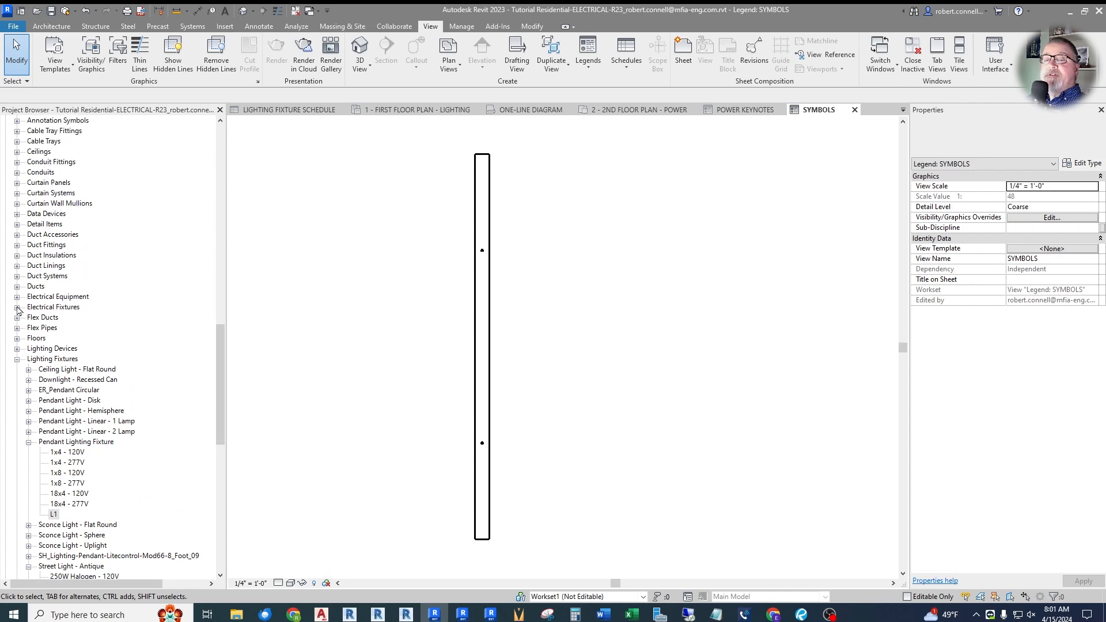
pyautogui.click(18, 309)
pyautogui.scroll(-1, 104, 337)
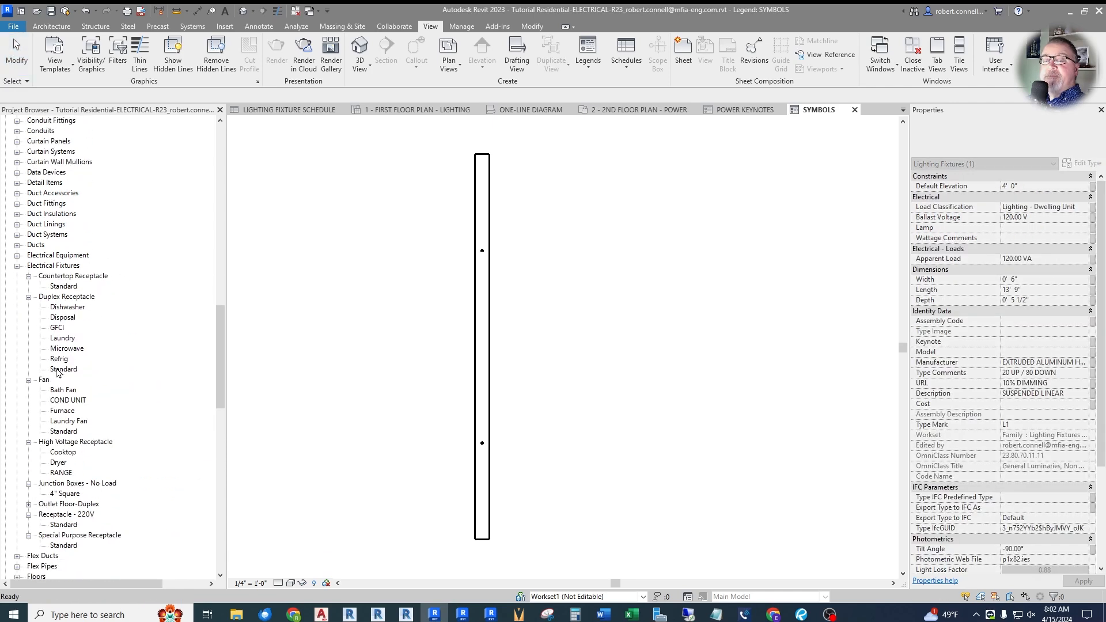
pyautogui.moveTo(58, 373); pyautogui.dragTo(536, 358)
pyautogui.scroll(2, 550, 351)
pyautogui.scroll(5, 550, 349)
pyautogui.scroll(-4, 271, 339)
pyautogui.scroll(-1, 214, 338)
pyautogui.scroll(-4, 390, 335)
pyautogui.scroll(4, 581, 335)
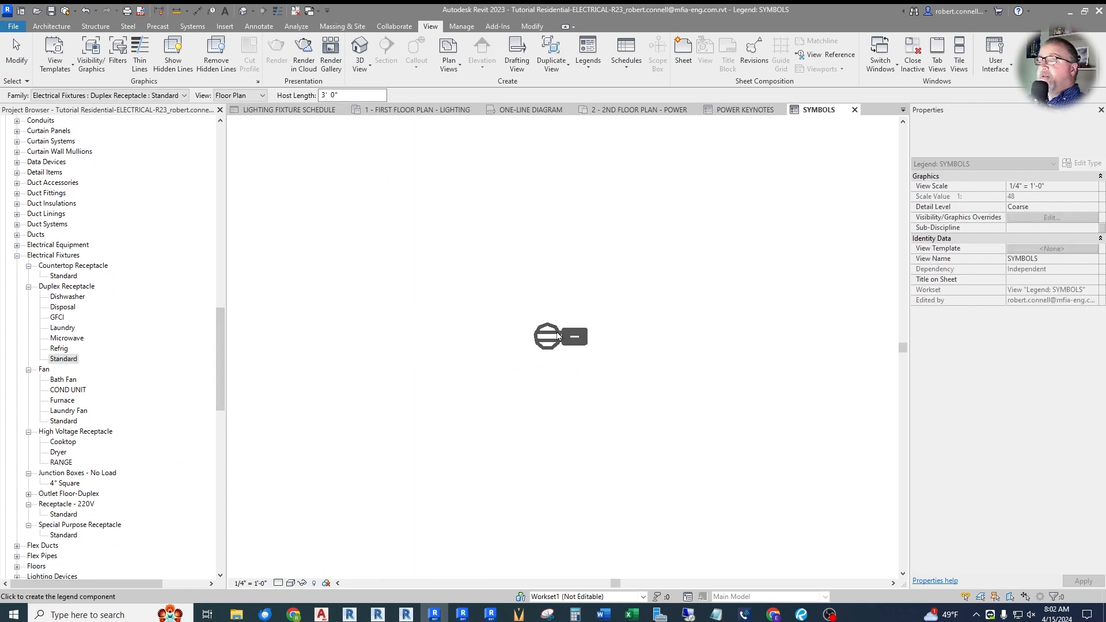
pyautogui.click(489, 349)
pyautogui.press('Escape')
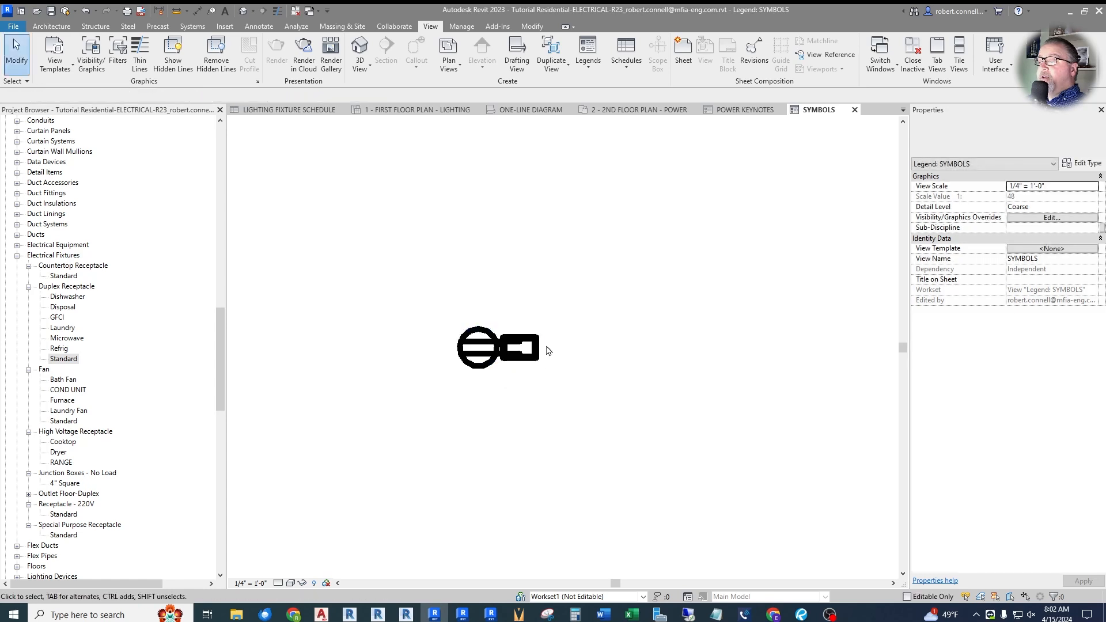
pyautogui.scroll(-2, 518, 289)
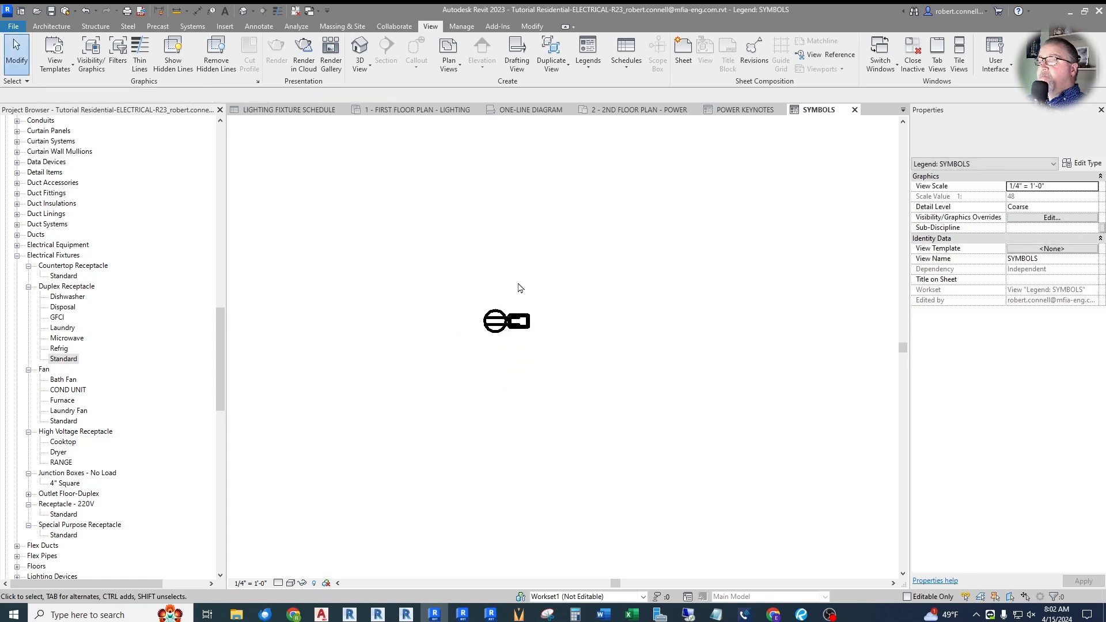
# Step: Try to rotate the duplex receptacle component 90° about its center in the SYMBOLS legend
pyautogui.scroll(-3, 493, 265)
pyautogui.scroll(1, 512, 340)
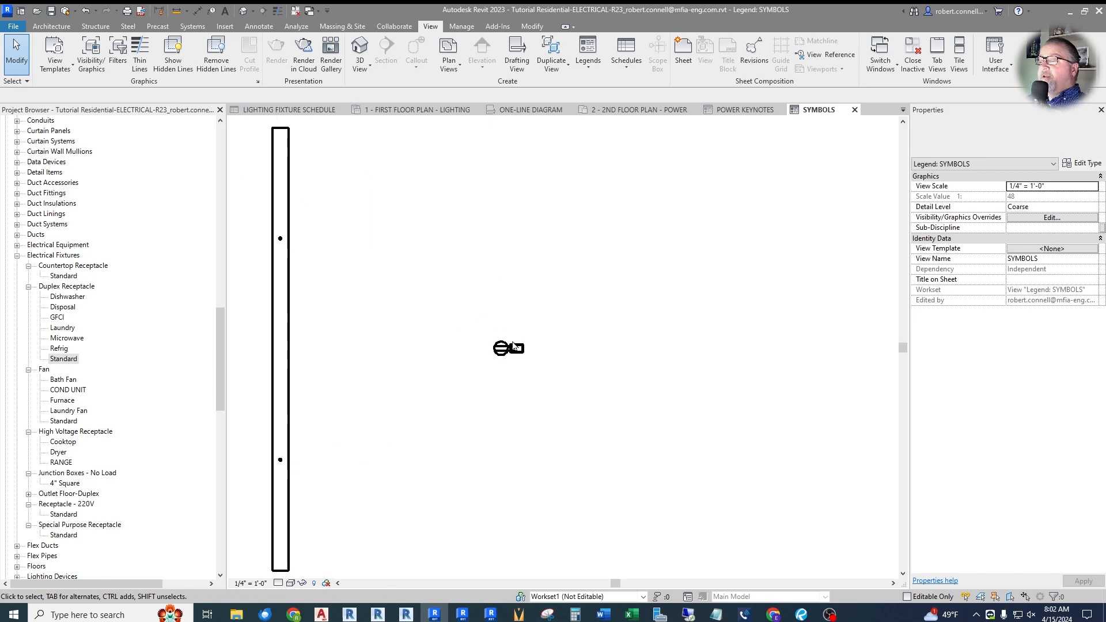
pyautogui.click(518, 344)
pyautogui.click(286, 66)
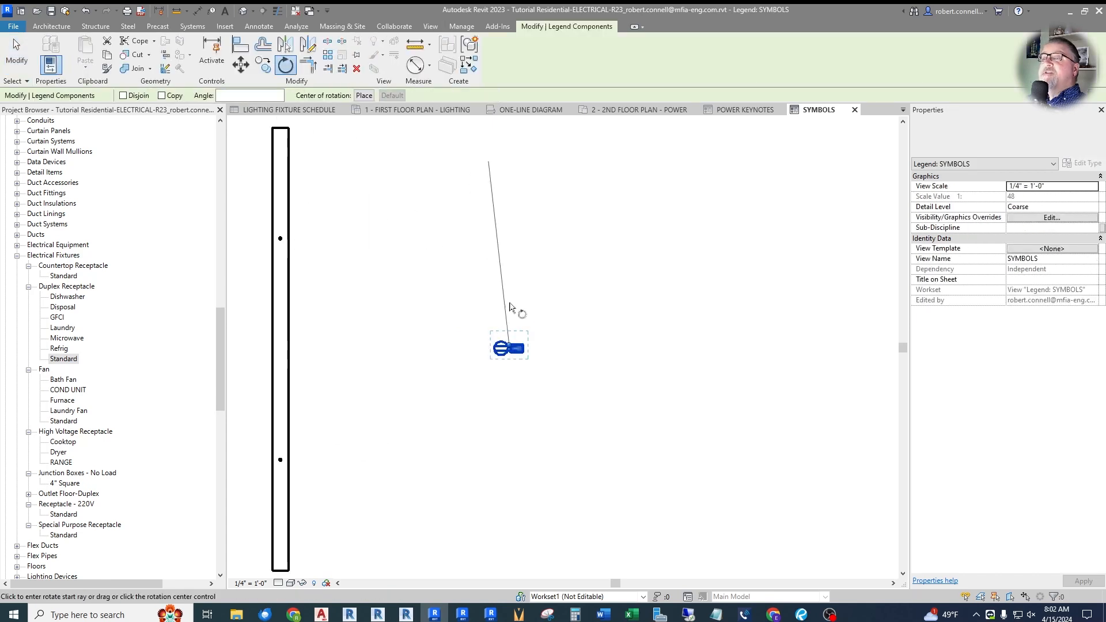
pyautogui.click(615, 348)
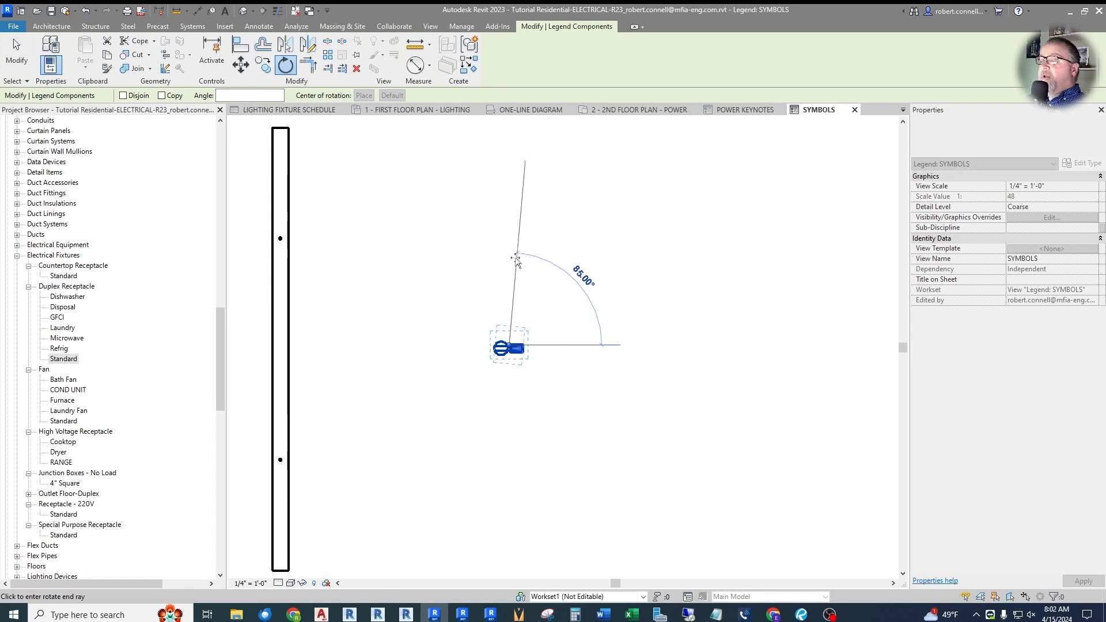
pyautogui.click(508, 257)
pyautogui.press('Escape')
pyautogui.scroll(-3, 540, 348)
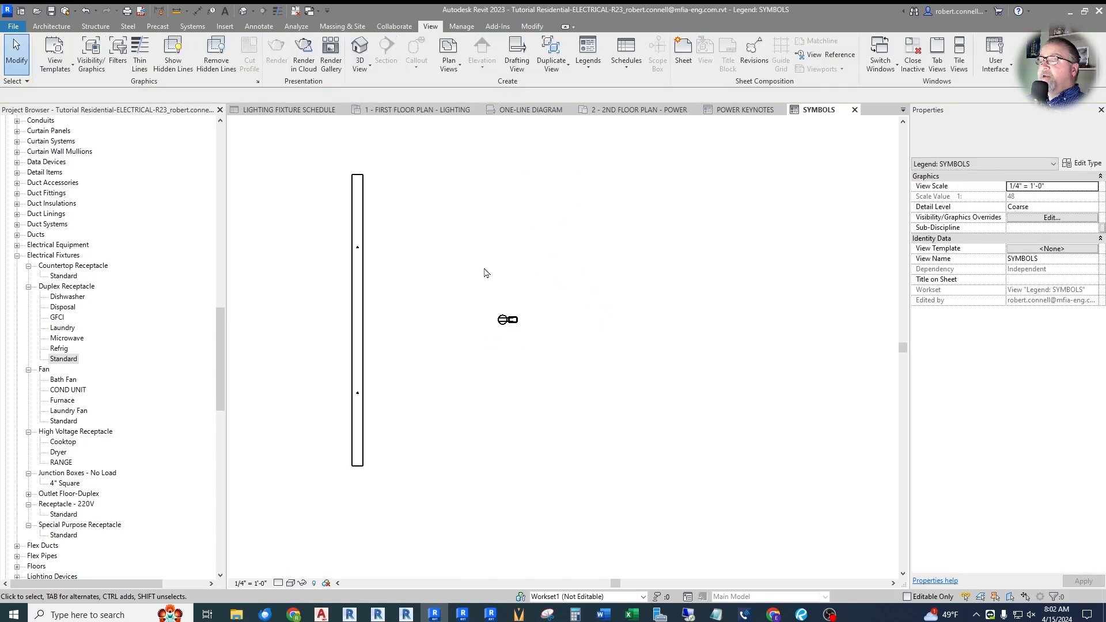
pyautogui.scroll(2, 443, 346)
pyautogui.scroll(-1, 521, 401)
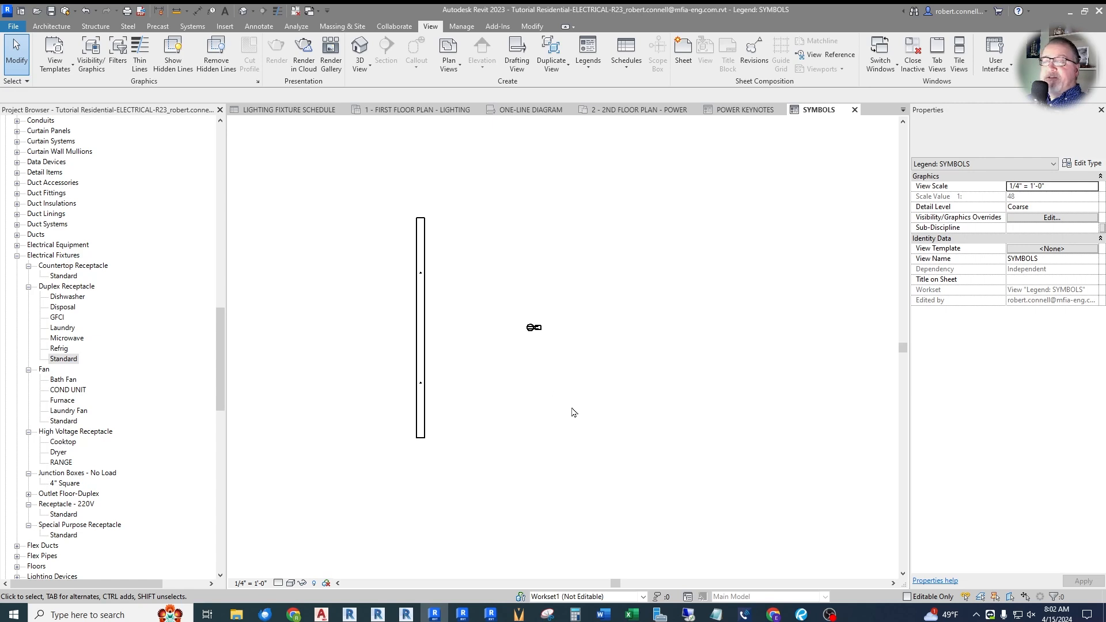
pyautogui.scroll(-1, 531, 426)
pyautogui.scroll(1, 415, 314)
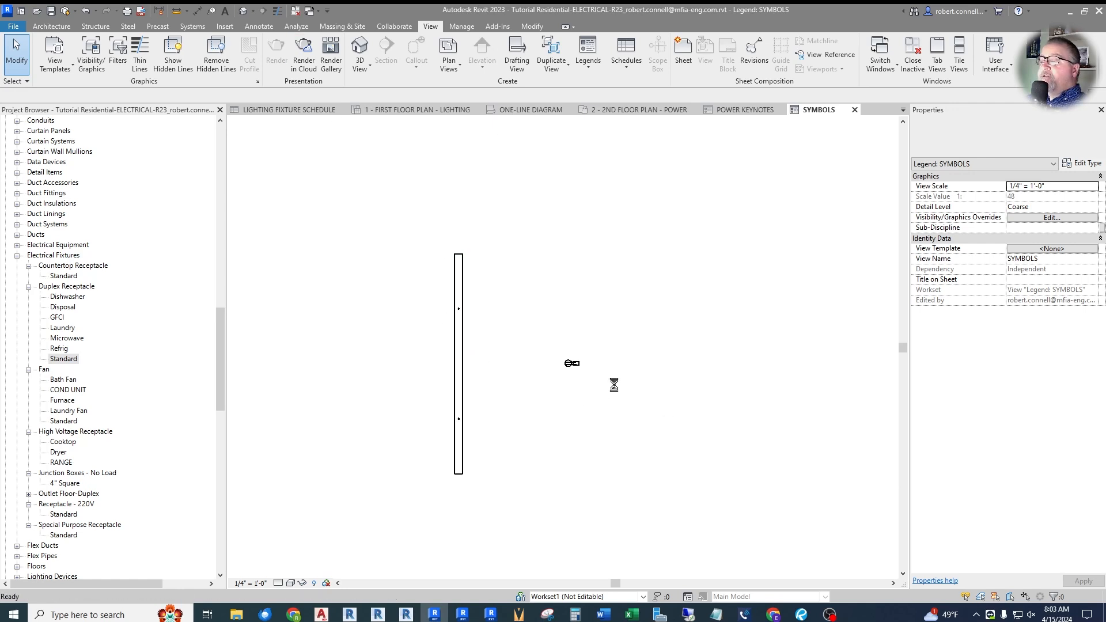
pyautogui.scroll(3, 569, 368)
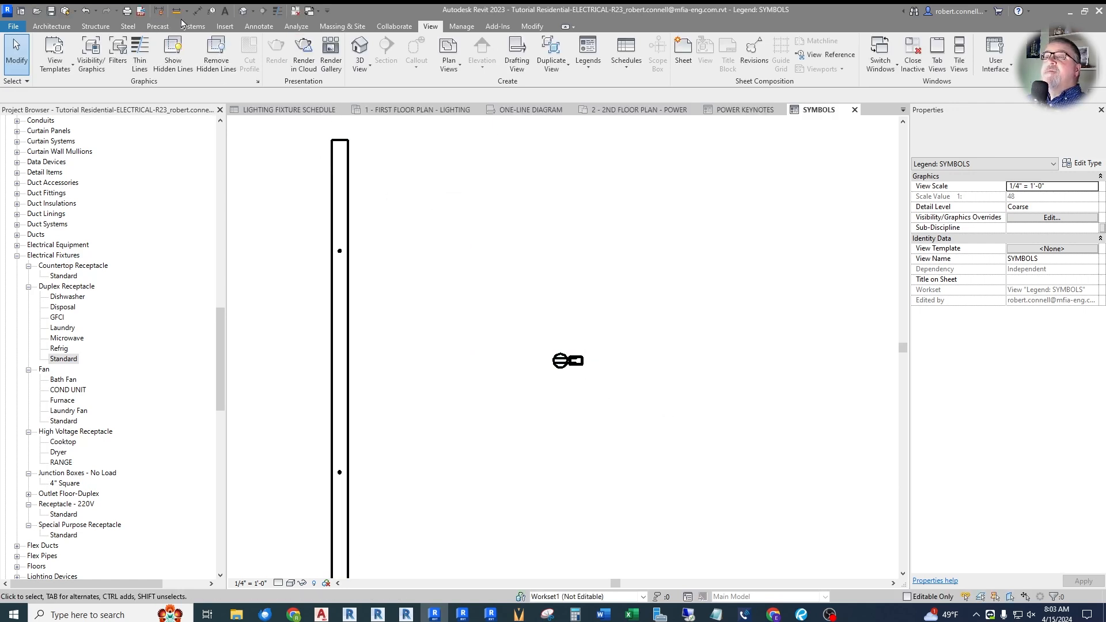
# Step: Change the SYMBOLS legend's view scale to 12" = 1'-0"
pyautogui.click(260, 28)
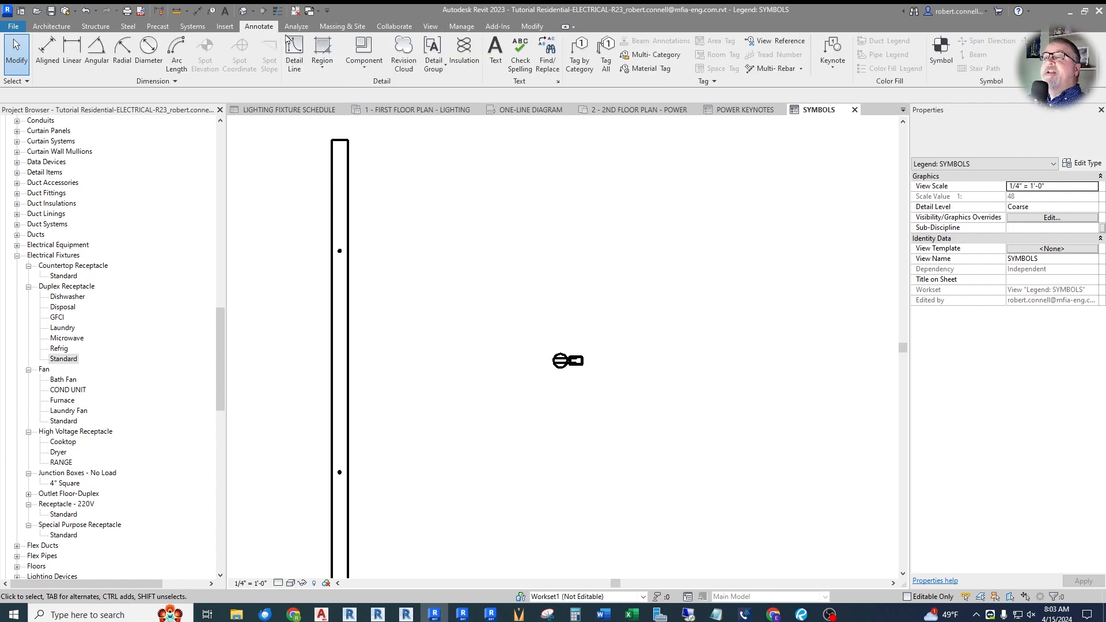
pyautogui.click(294, 55)
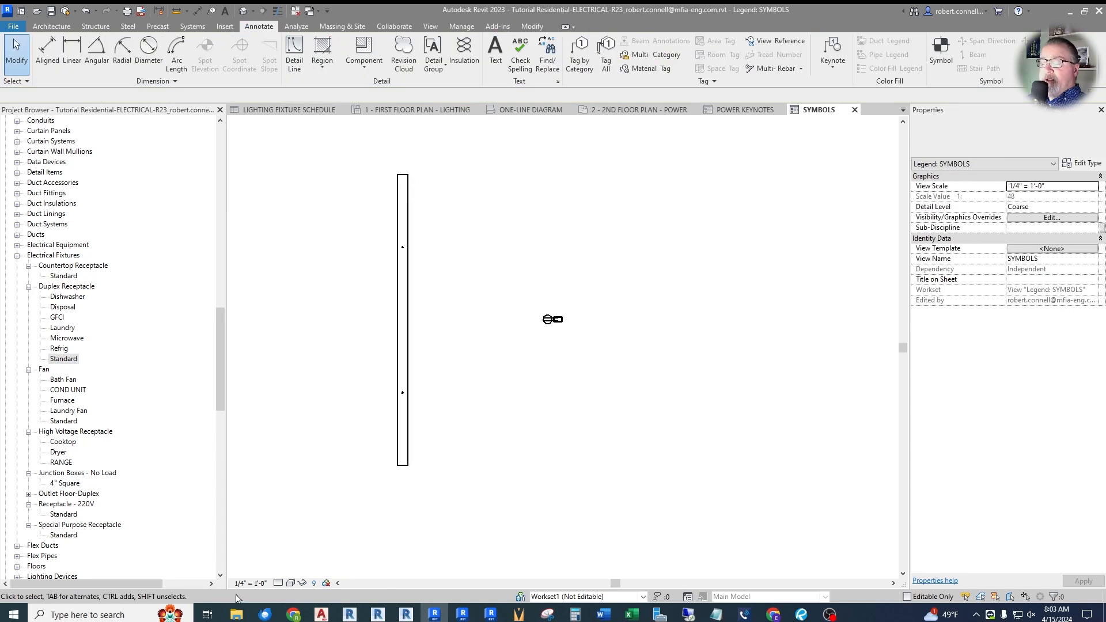
pyautogui.click(250, 584)
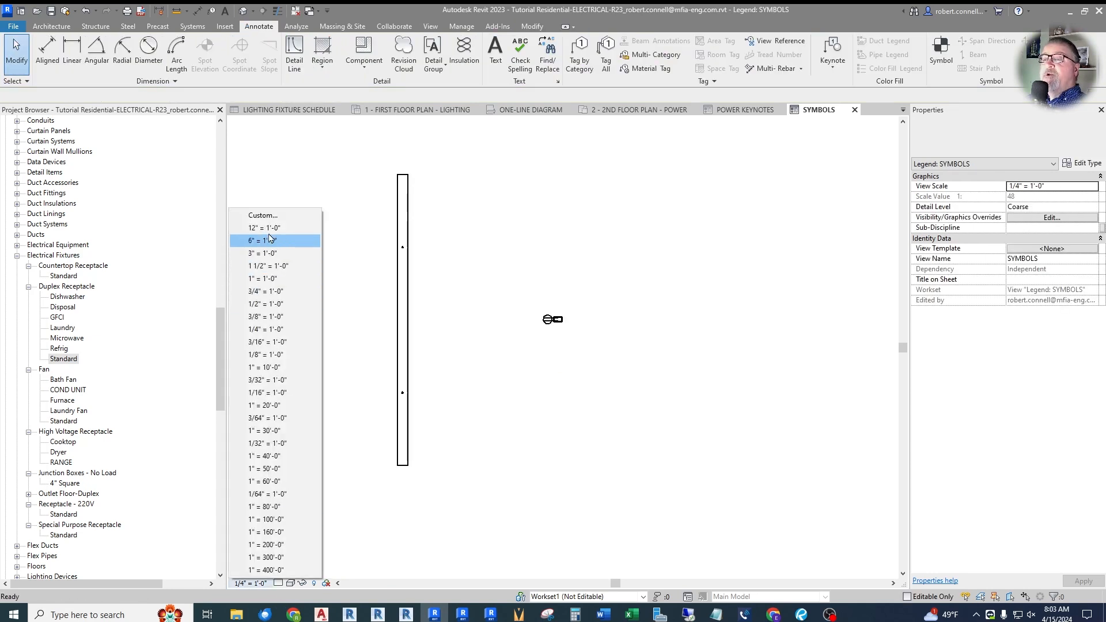
pyautogui.click(248, 229)
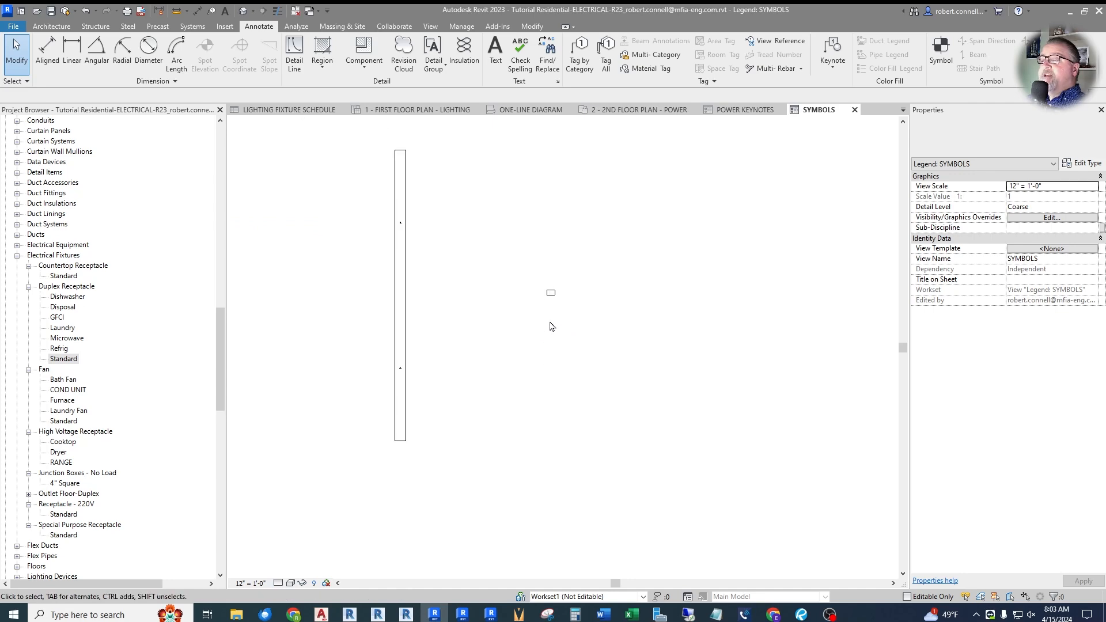
pyautogui.scroll(-3, 507, 340)
pyautogui.scroll(3, 519, 252)
pyautogui.scroll(2, 536, 383)
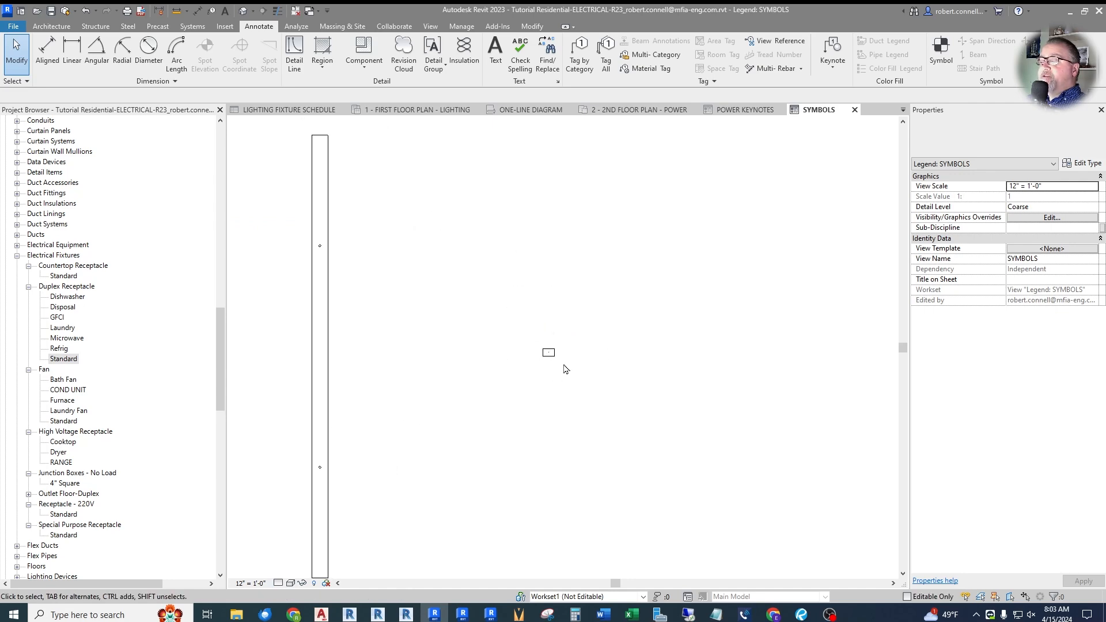
# Step: Delete the duplex receptacle and pendant fixture components from the SYMBOLS legend
pyautogui.click(547, 354)
pyautogui.press('Delete')
pyautogui.scroll(-1, 279, 236)
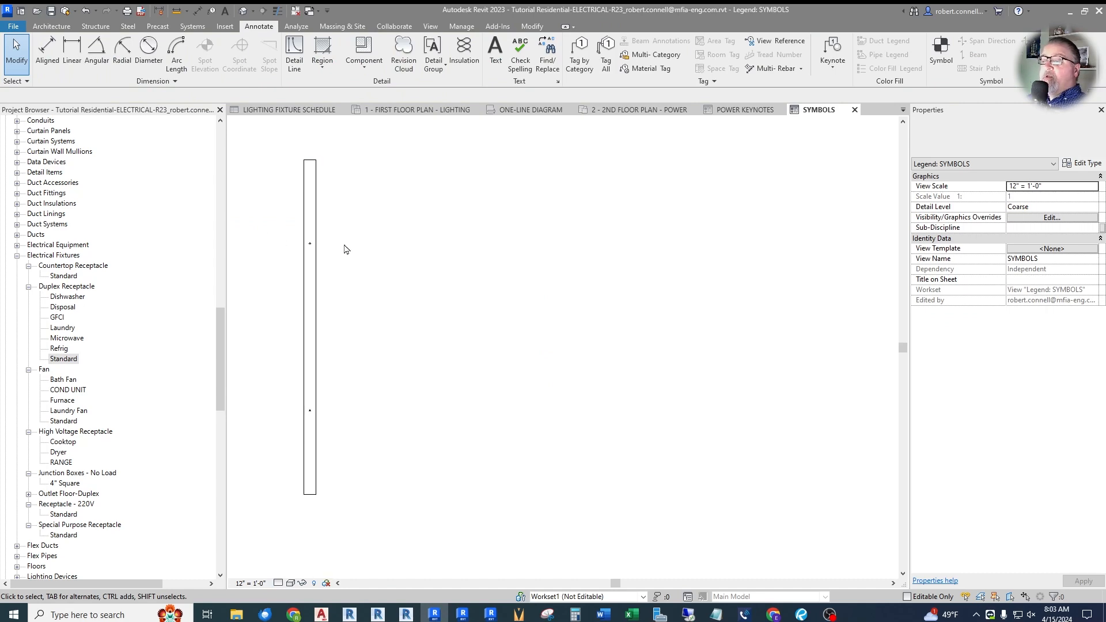
pyautogui.click(311, 250)
pyautogui.press('Delete')
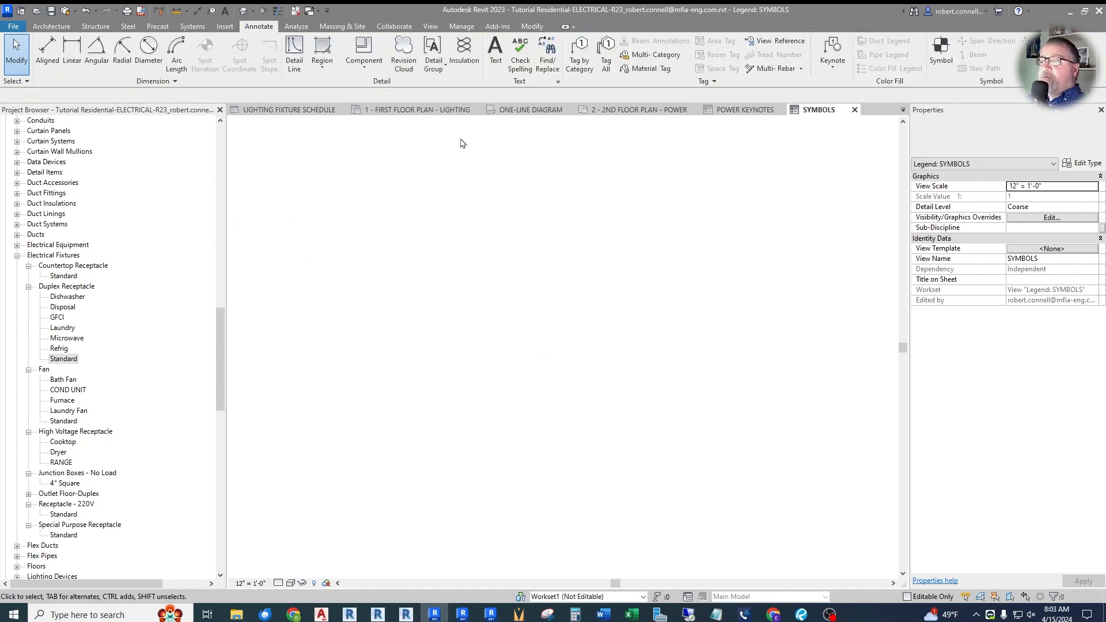
# Step: Draw a detail-line circle about 57/256" in radius in the empty legend view
pyautogui.click(294, 53)
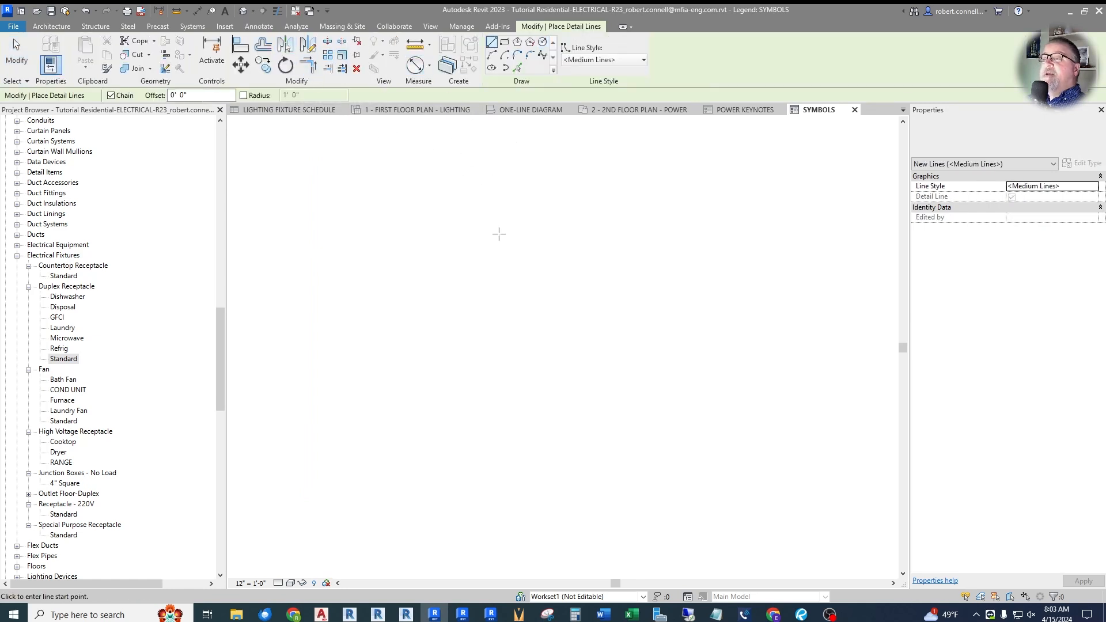
pyautogui.click(542, 42)
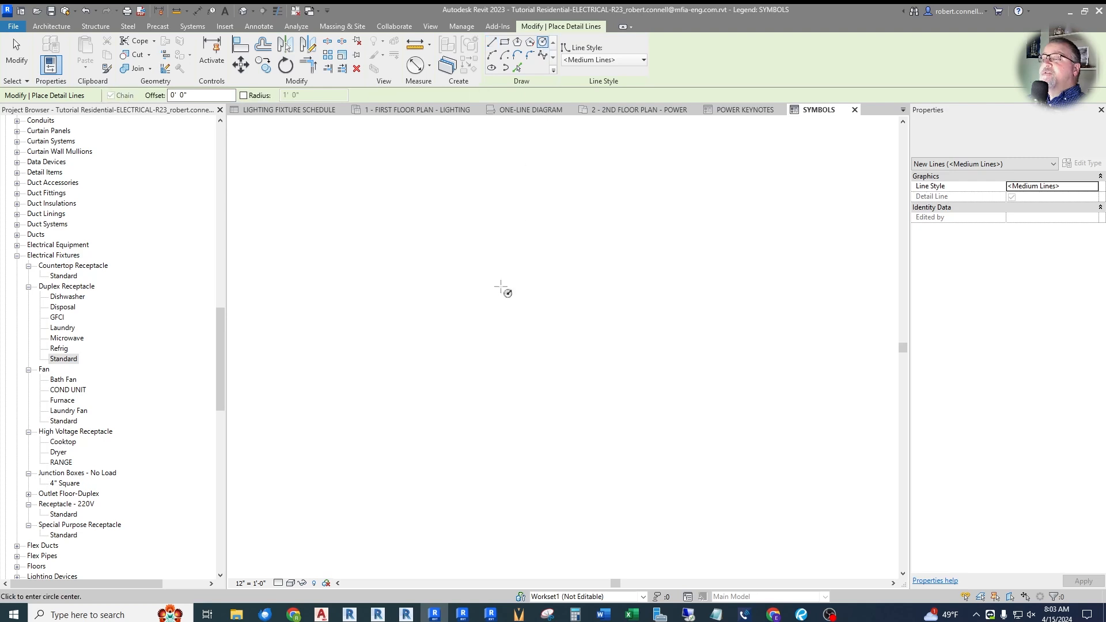
pyautogui.click(530, 311)
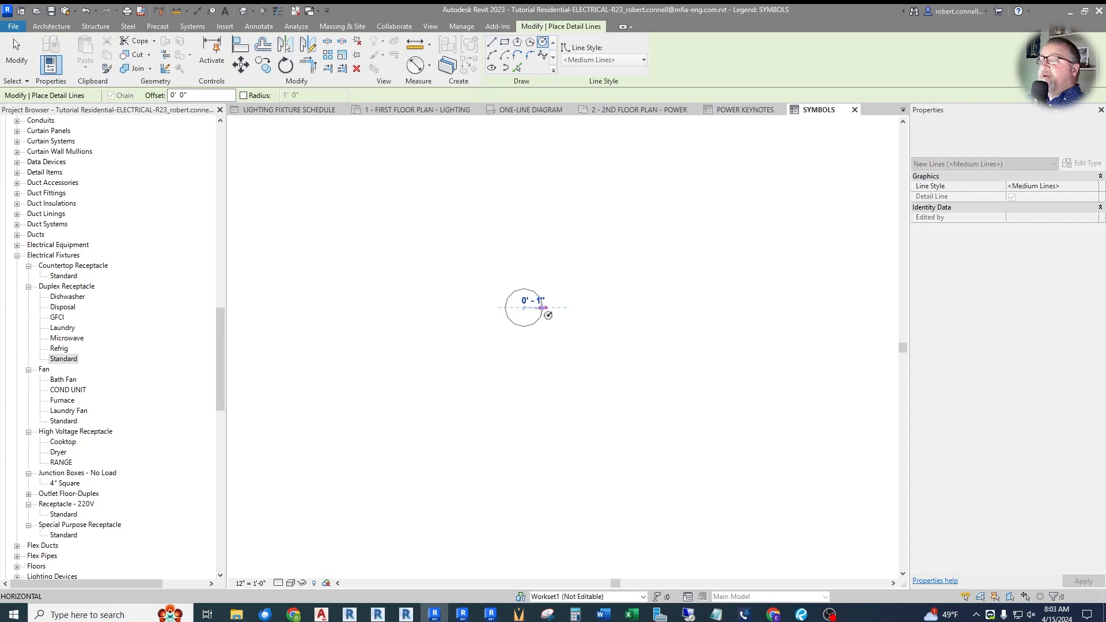
pyautogui.scroll(5, 546, 315)
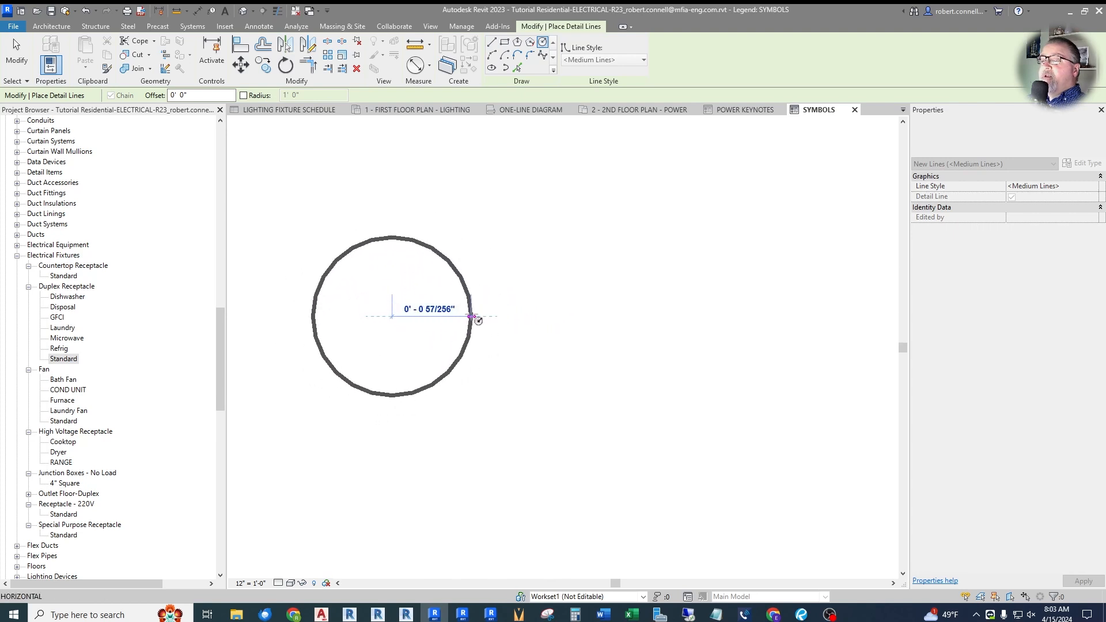
pyautogui.click(473, 317)
pyautogui.press('Escape')
pyautogui.press('Escape')
# Step: Set the detail circle's radius to 1/8"
pyautogui.click(472, 321)
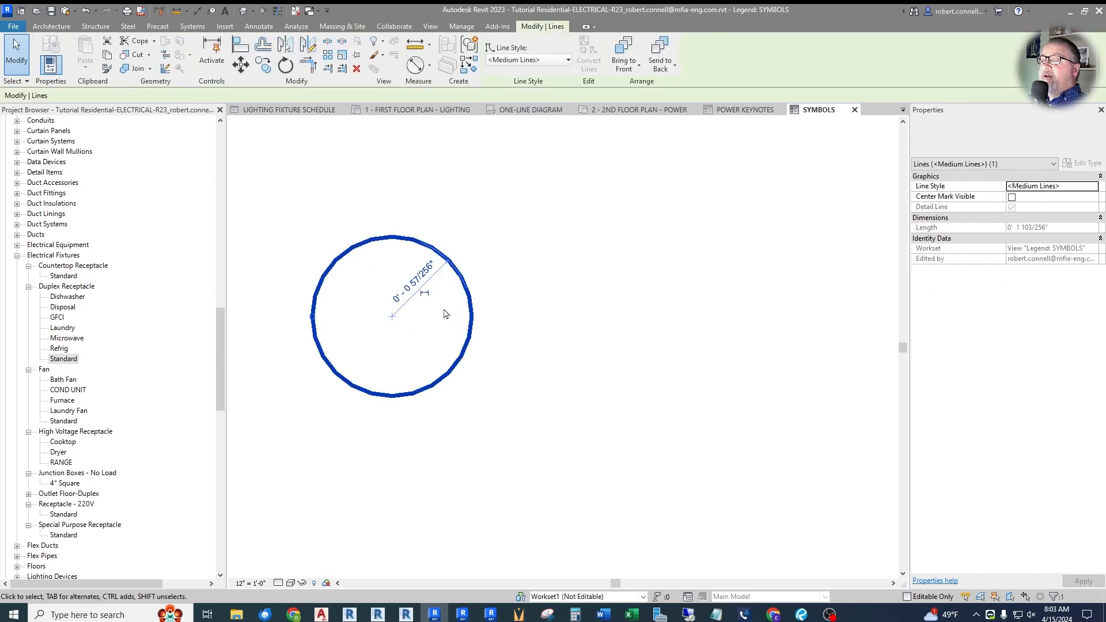
pyautogui.click(416, 283)
pyautogui.write('1/8')
pyautogui.press('Return')
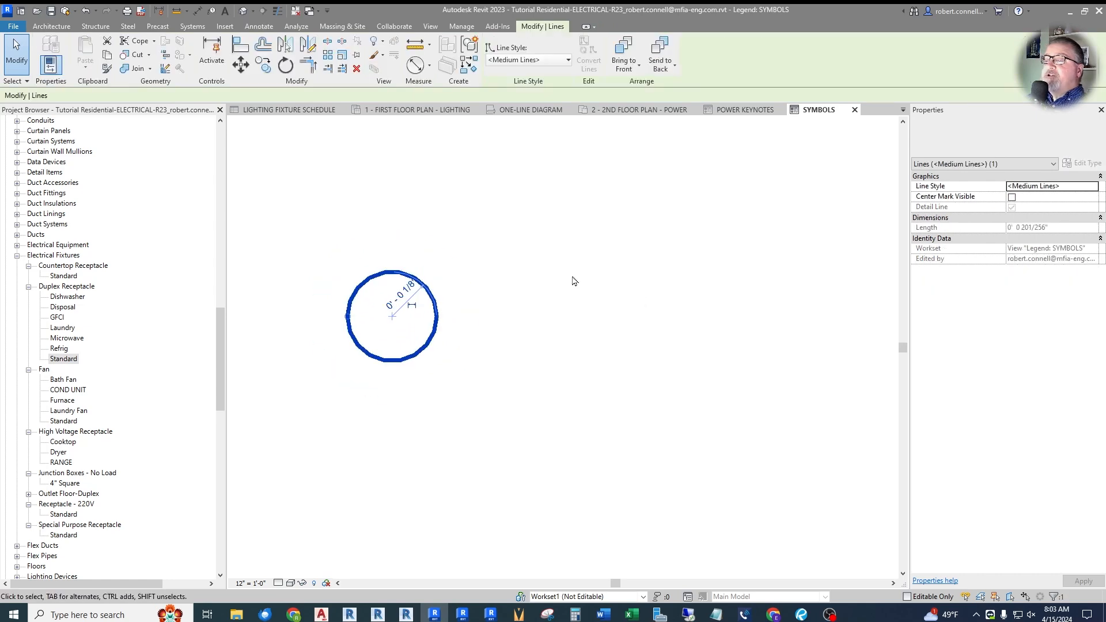
pyautogui.press('Escape')
pyautogui.scroll(-2, 573, 281)
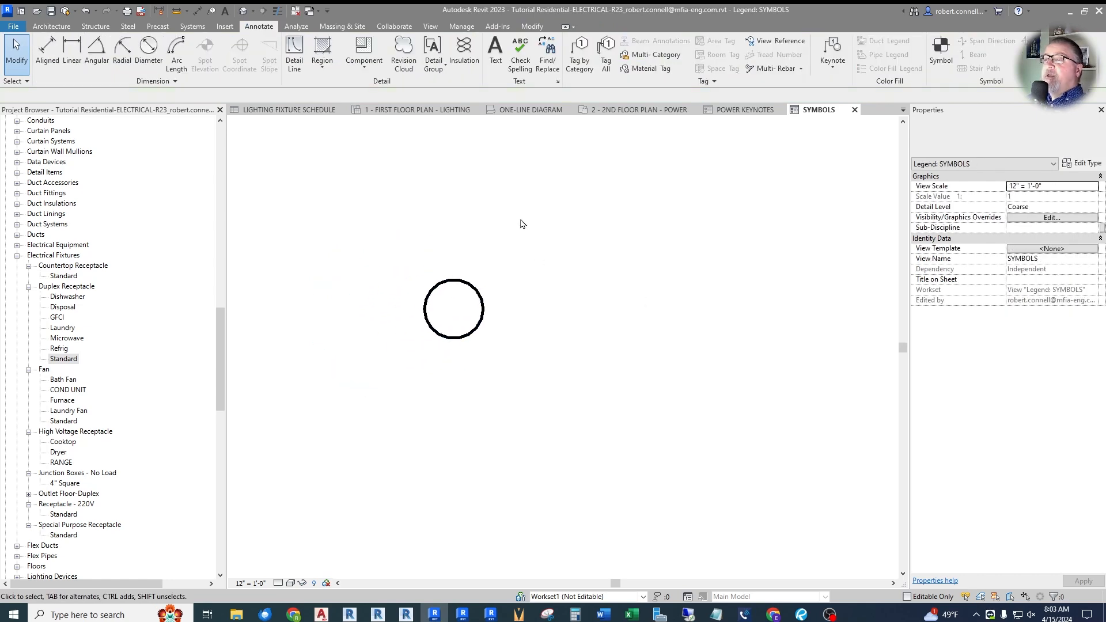
# Step: Draw a vertical detail line about 13/32" long from the circle's bottom quadrant up past its top
pyautogui.click(295, 54)
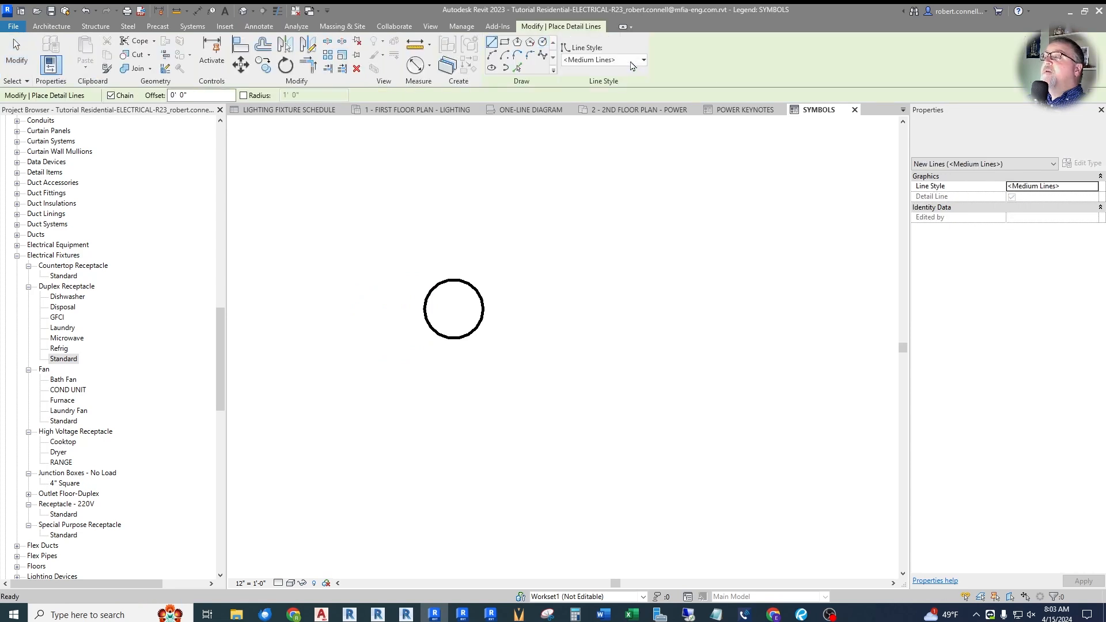
pyautogui.scroll(2, 454, 303)
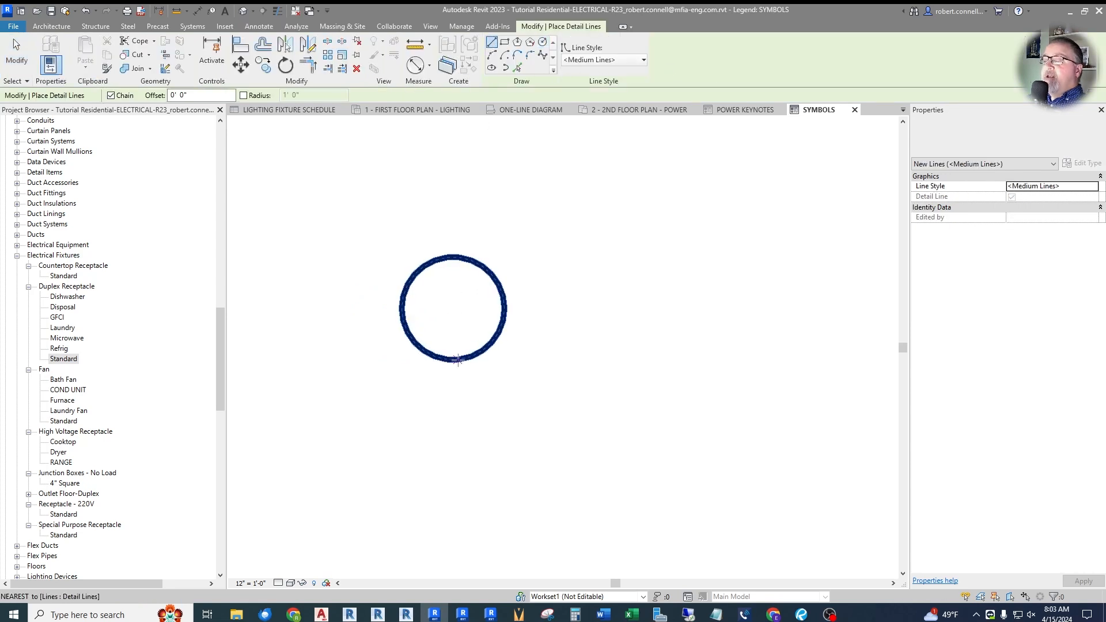
pyautogui.scroll(3, 447, 358)
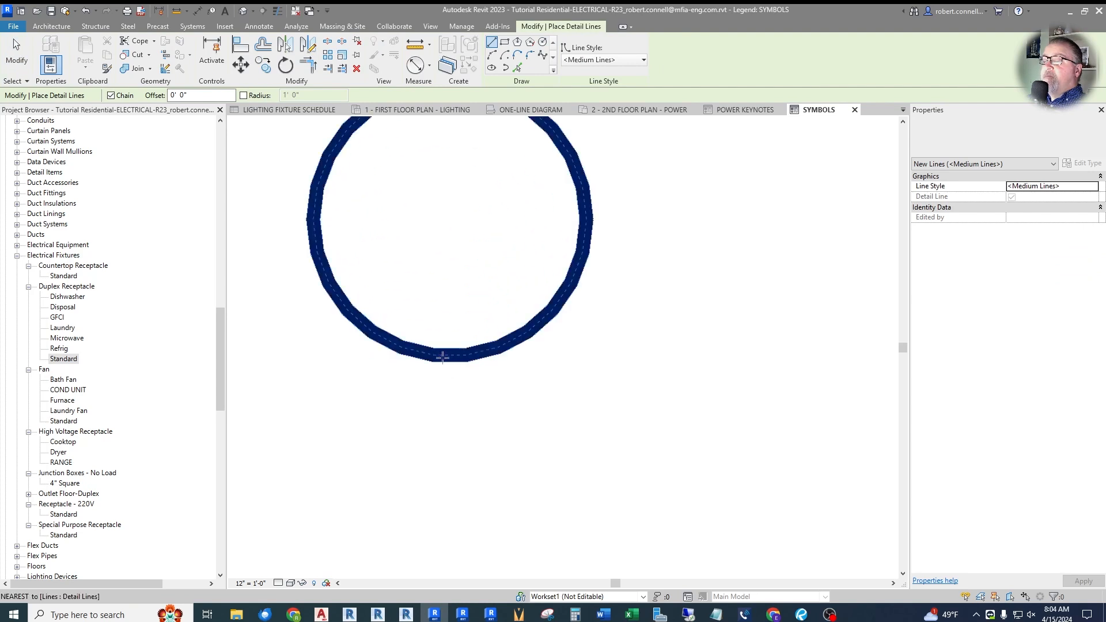
pyautogui.scroll(-3, 448, 358)
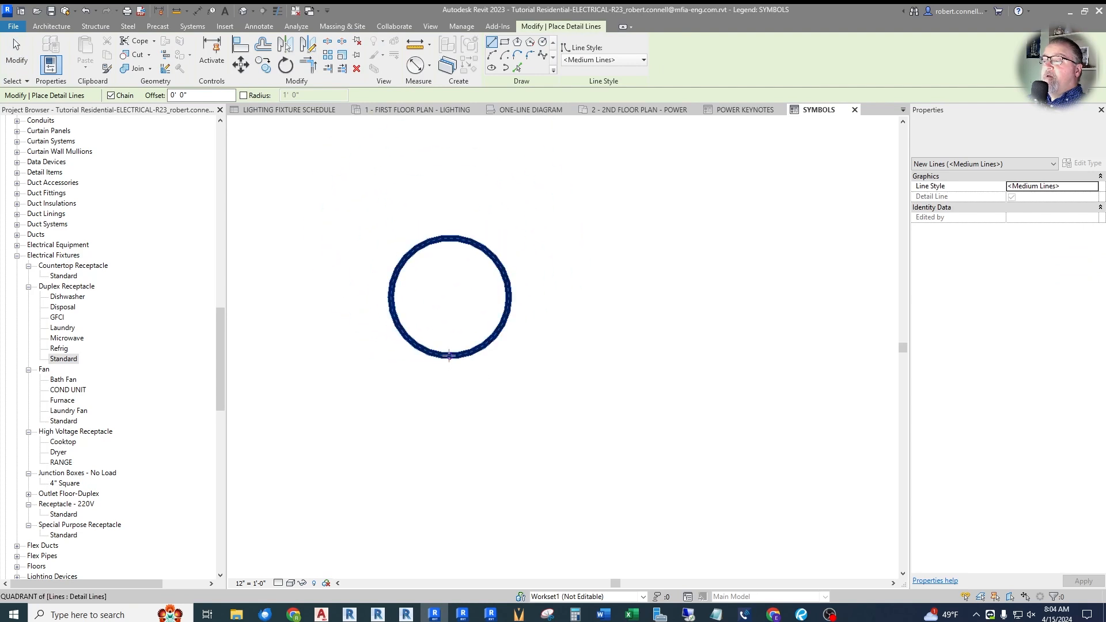
pyautogui.click(449, 354)
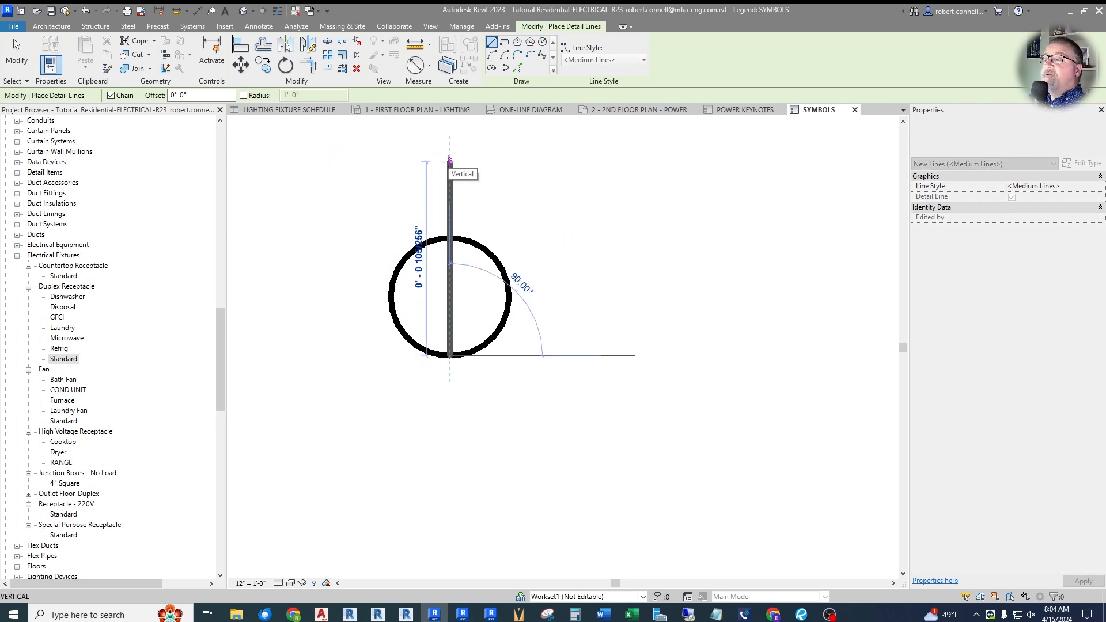
pyautogui.click(450, 160)
pyautogui.press('Escape')
pyautogui.press('Escape')
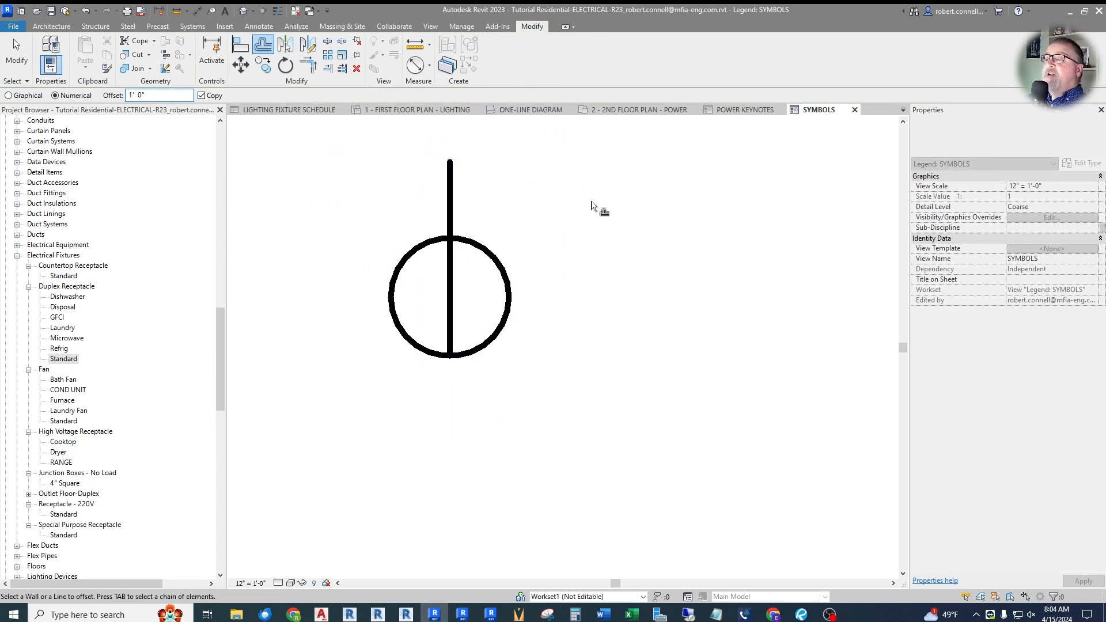
# Step: Move the vertical line slightly left of the circle's center and mirror a copy about the circle's vertical centerline
pyautogui.moveTo(450, 181); pyautogui.dragTo(436, 186)
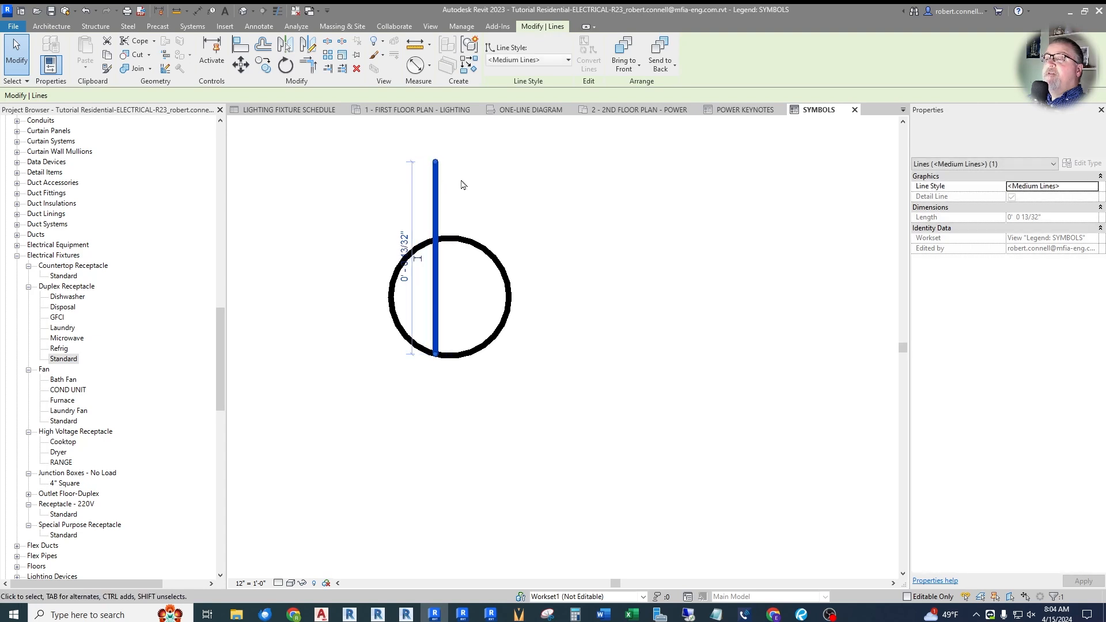
pyautogui.click(309, 44)
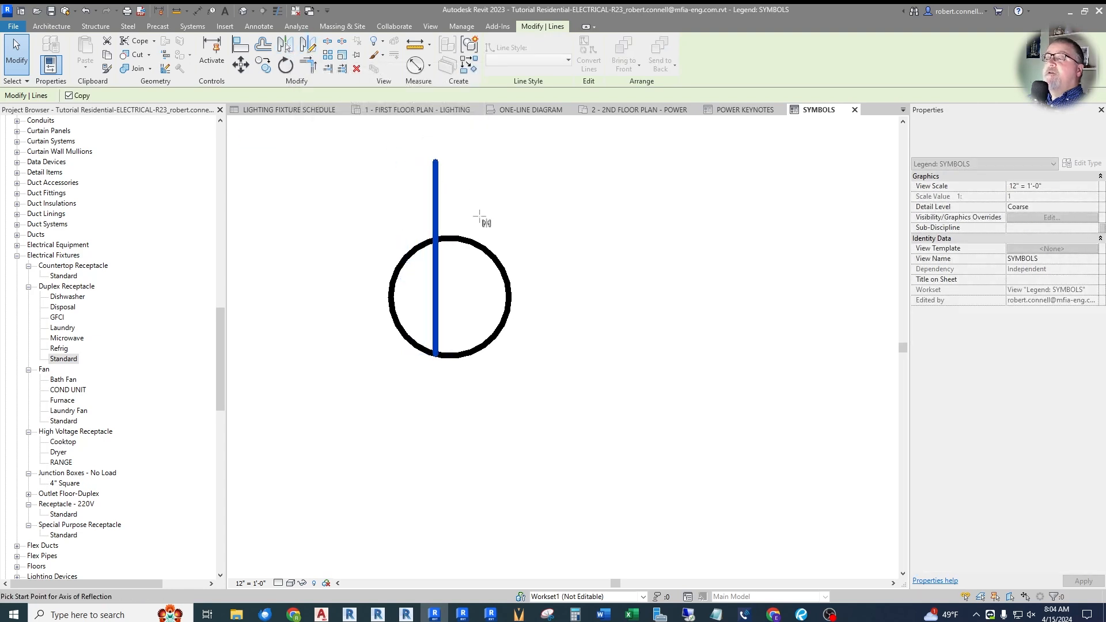
pyautogui.click(450, 238)
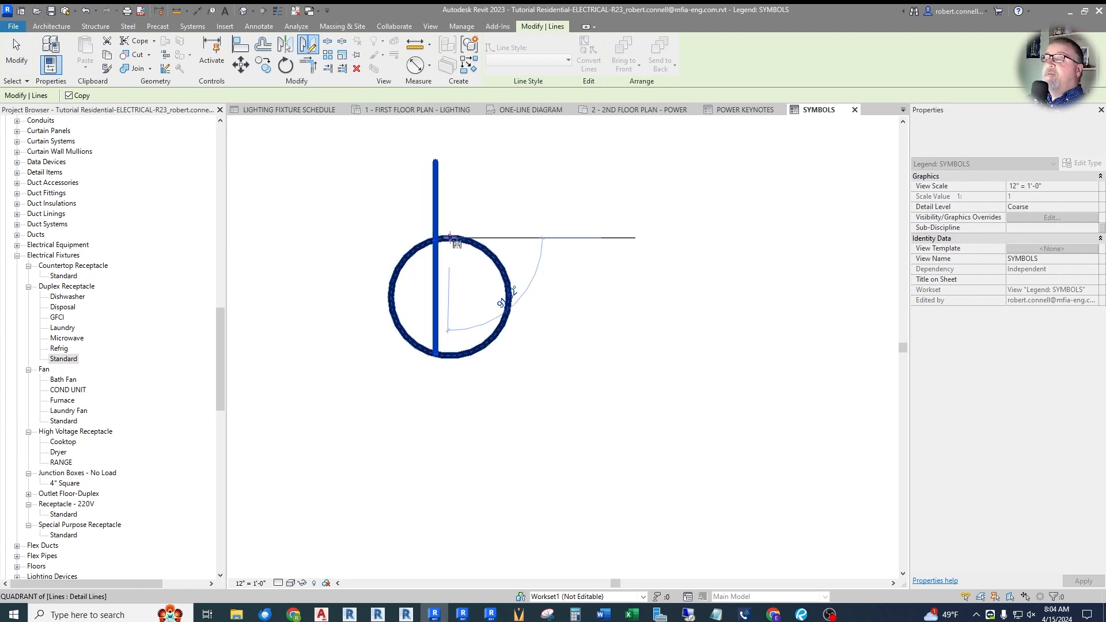
pyautogui.click(450, 428)
pyautogui.click(570, 341)
pyautogui.scroll(-2, 449, 315)
pyautogui.scroll(3, 495, 280)
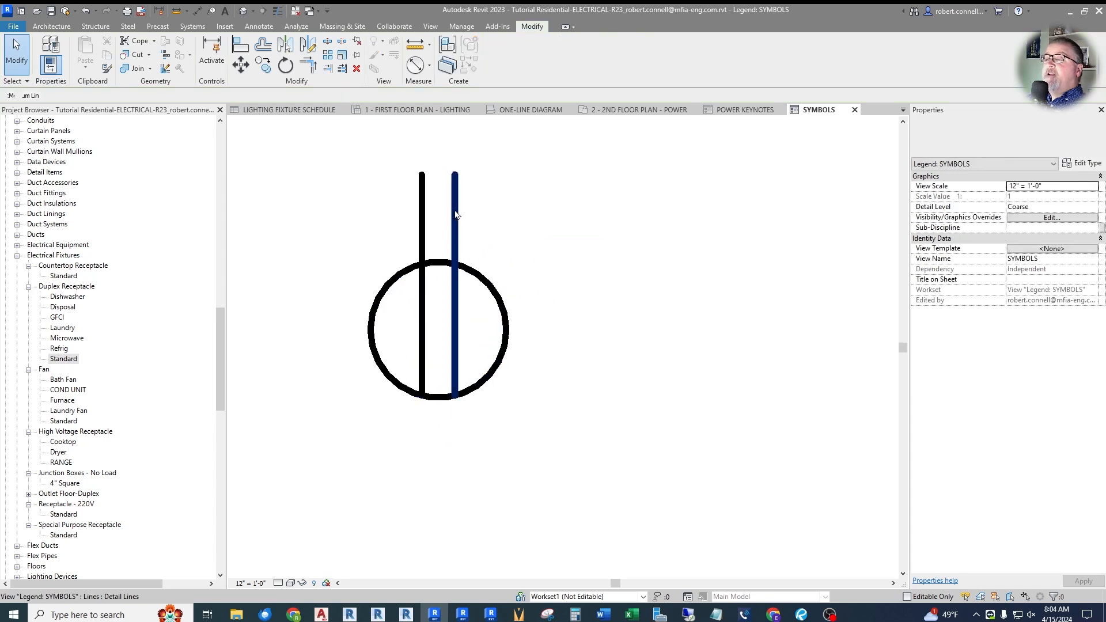
# Step: Shorten the upper ends of both vertical lines so that each is about 47/128" long
pyautogui.click(454, 214)
pyautogui.moveTo(455, 175); pyautogui.dragTo(421, 195)
pyautogui.click(423, 188)
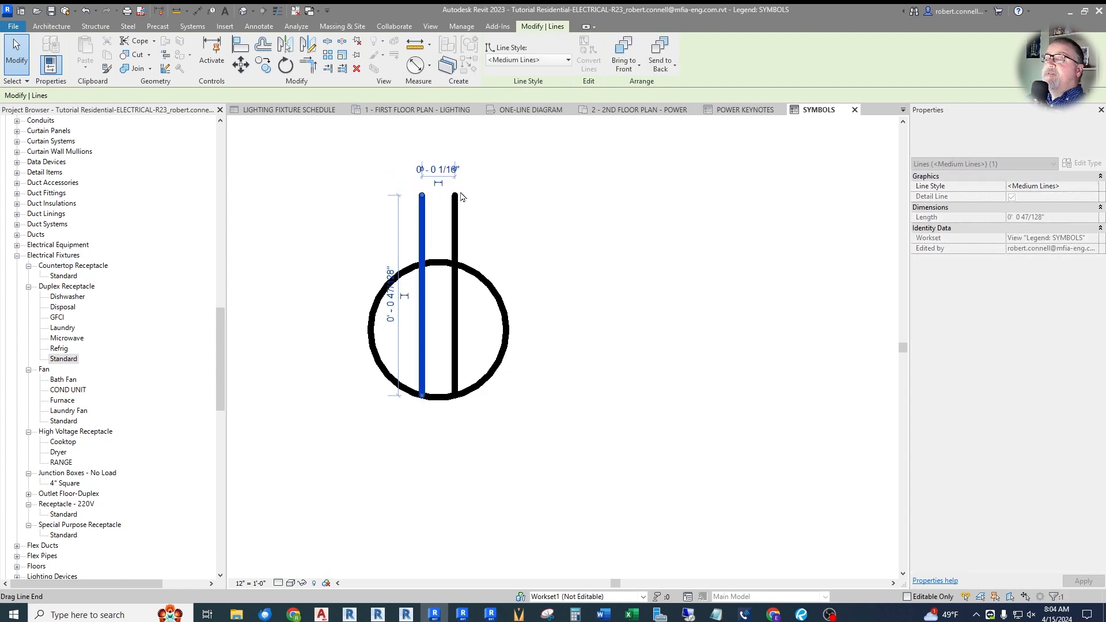
pyautogui.press('Escape')
pyautogui.scroll(-4, 403, 314)
pyautogui.scroll(-3, 459, 248)
pyautogui.scroll(3, 461, 233)
pyautogui.scroll(-1, 382, 239)
pyautogui.scroll(3, 443, 266)
pyautogui.scroll(-2, 431, 263)
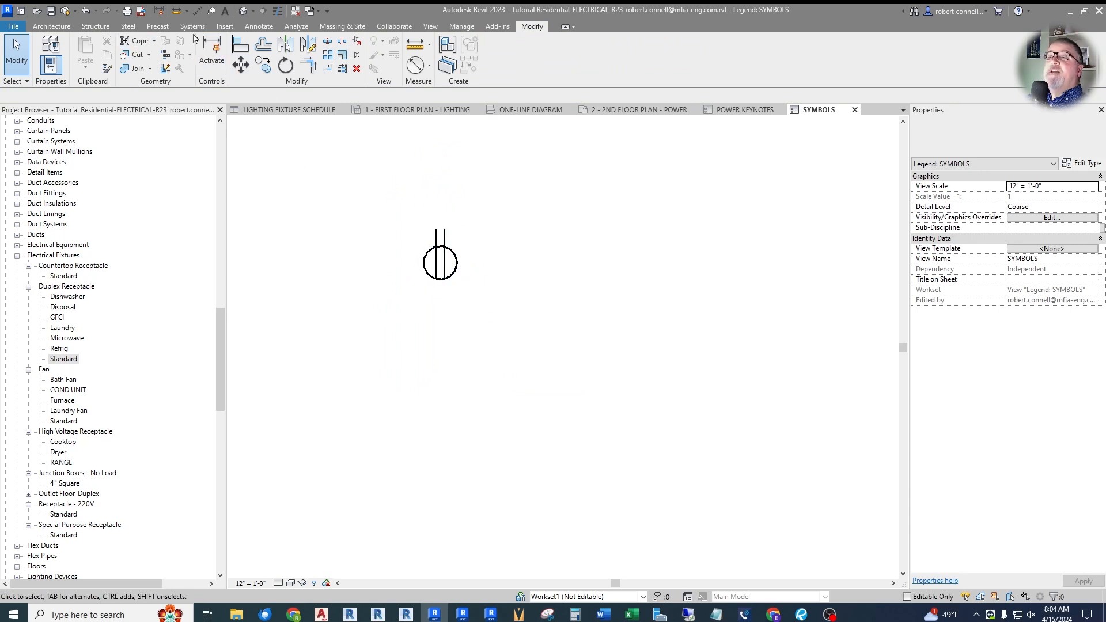
# Step: Draw a detail-line rectangle about 1 29/64" wide and 37/128" high below the duplex receptacle symbol
pyautogui.click(259, 26)
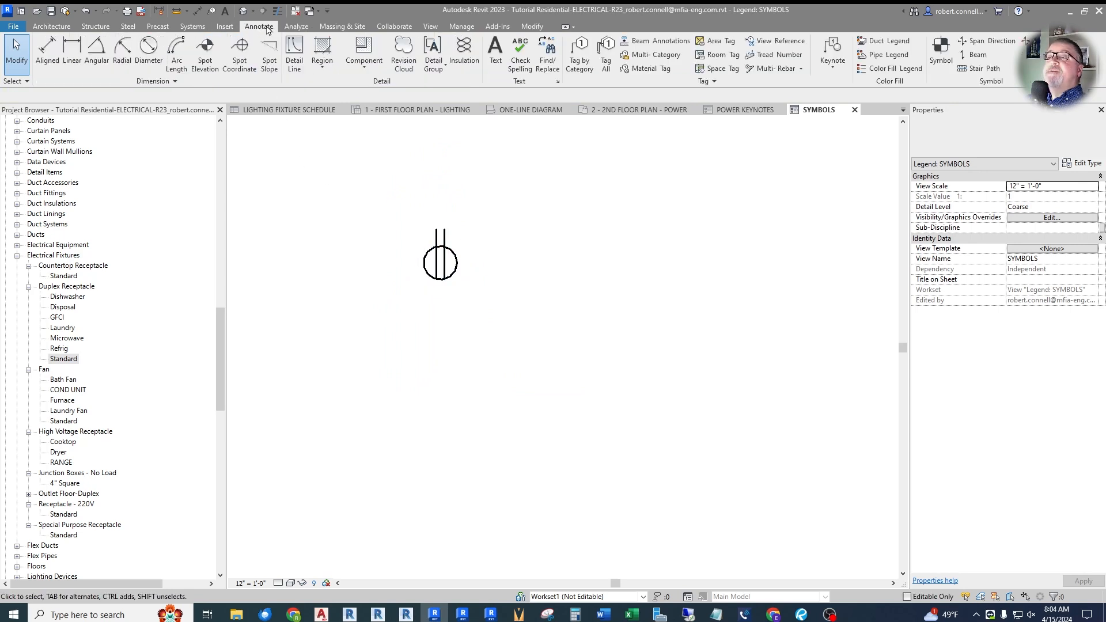
pyautogui.click(293, 53)
pyautogui.click(506, 47)
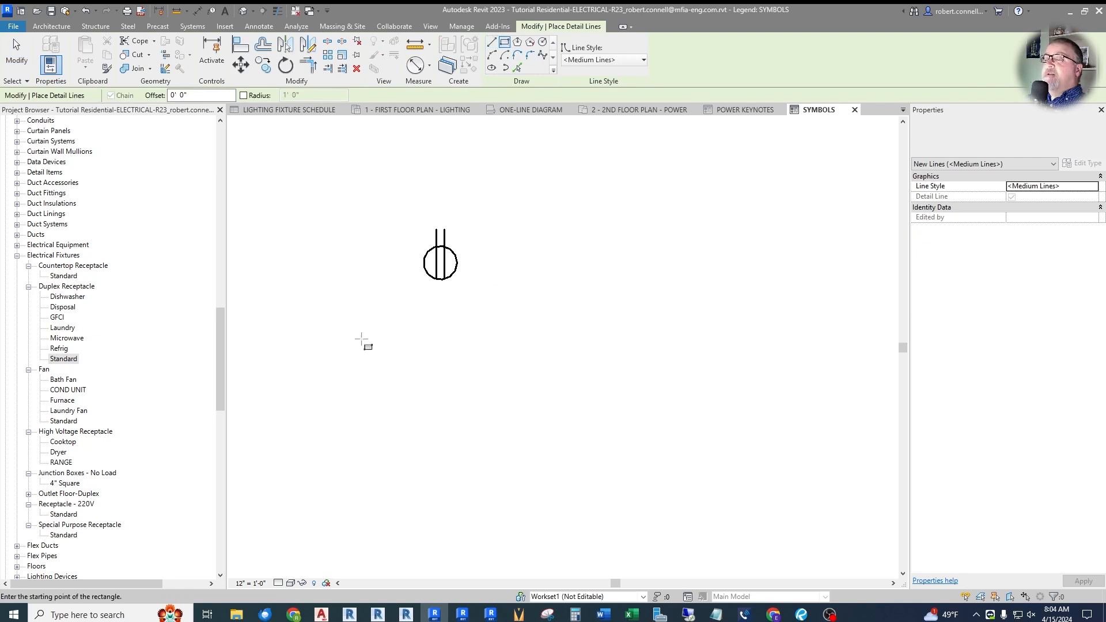
pyautogui.click(342, 332)
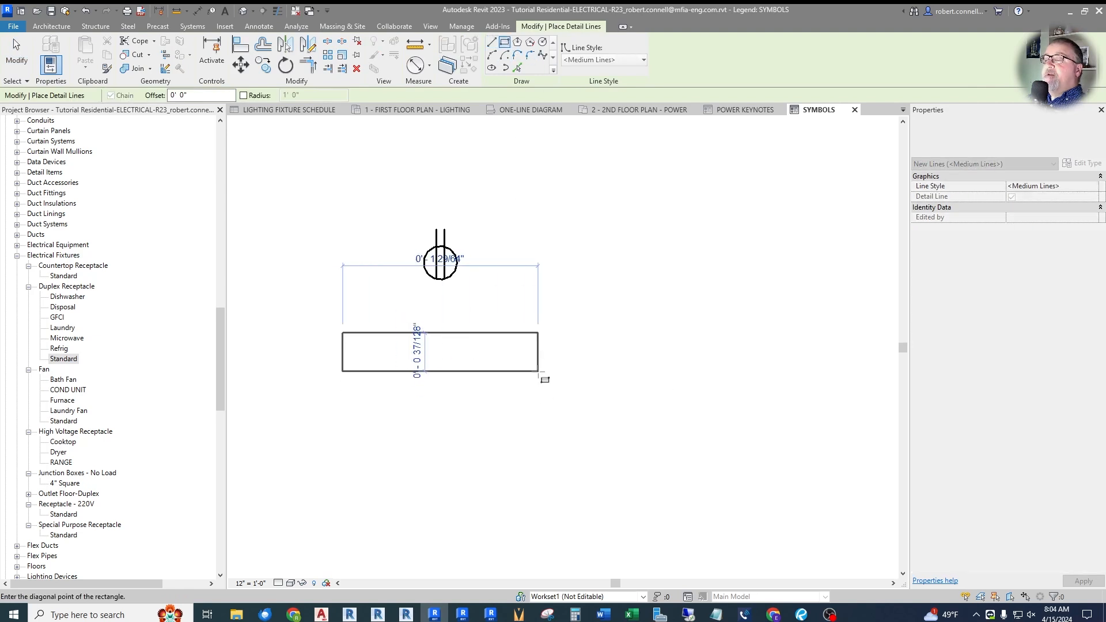
pyautogui.click(538, 371)
pyautogui.press('Escape')
pyautogui.press('Escape')
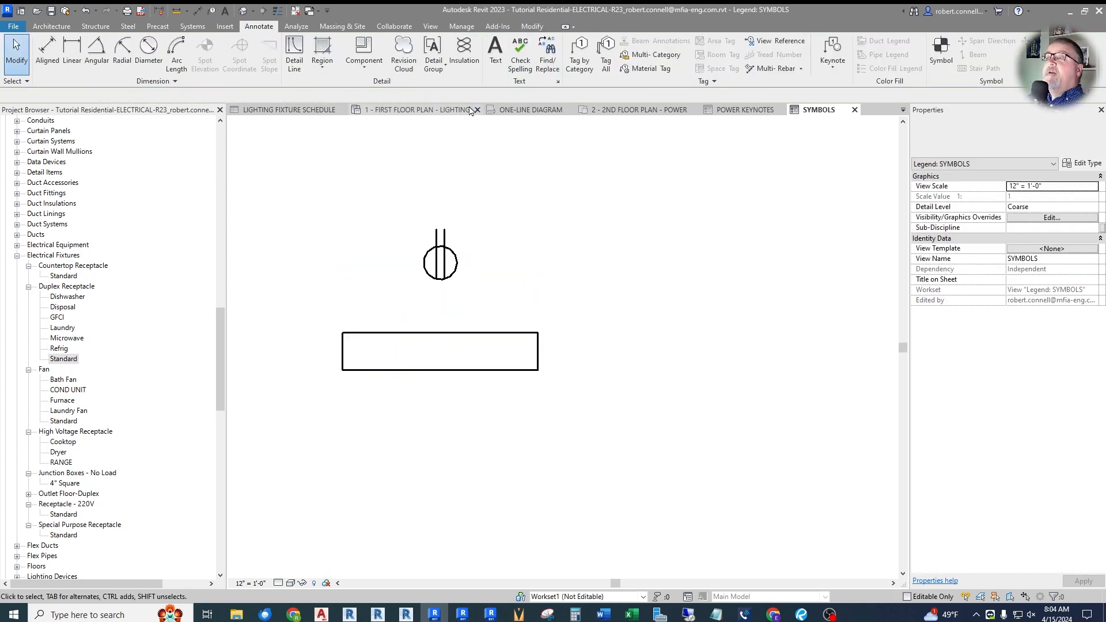
pyautogui.click(294, 53)
pyautogui.click(542, 43)
pyautogui.scroll(2, 376, 351)
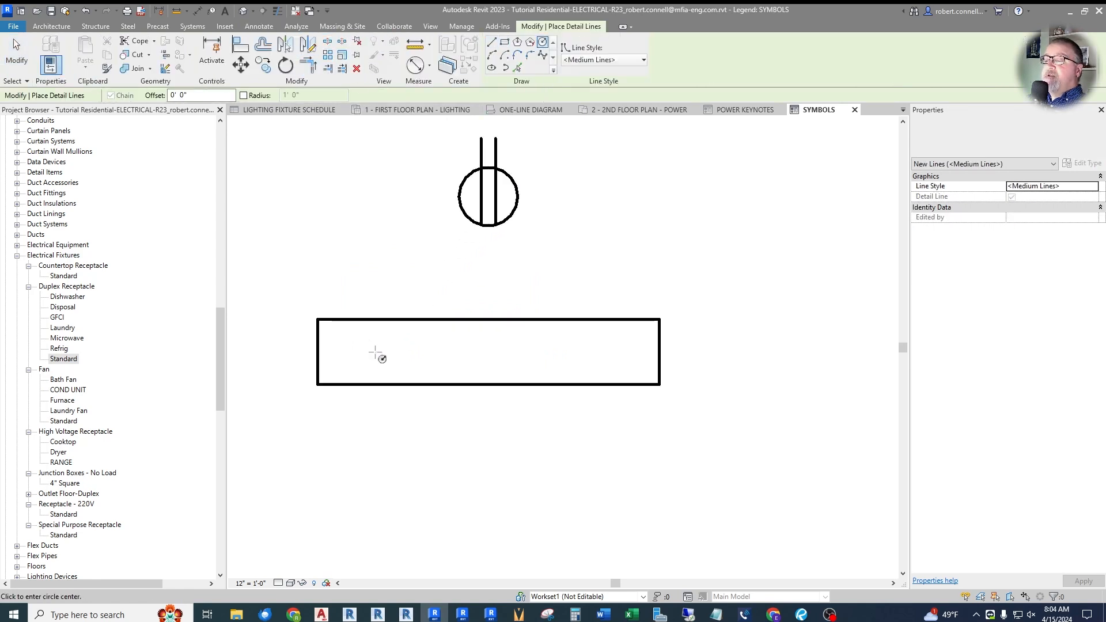
pyautogui.press('Escape')
pyautogui.press('Escape')
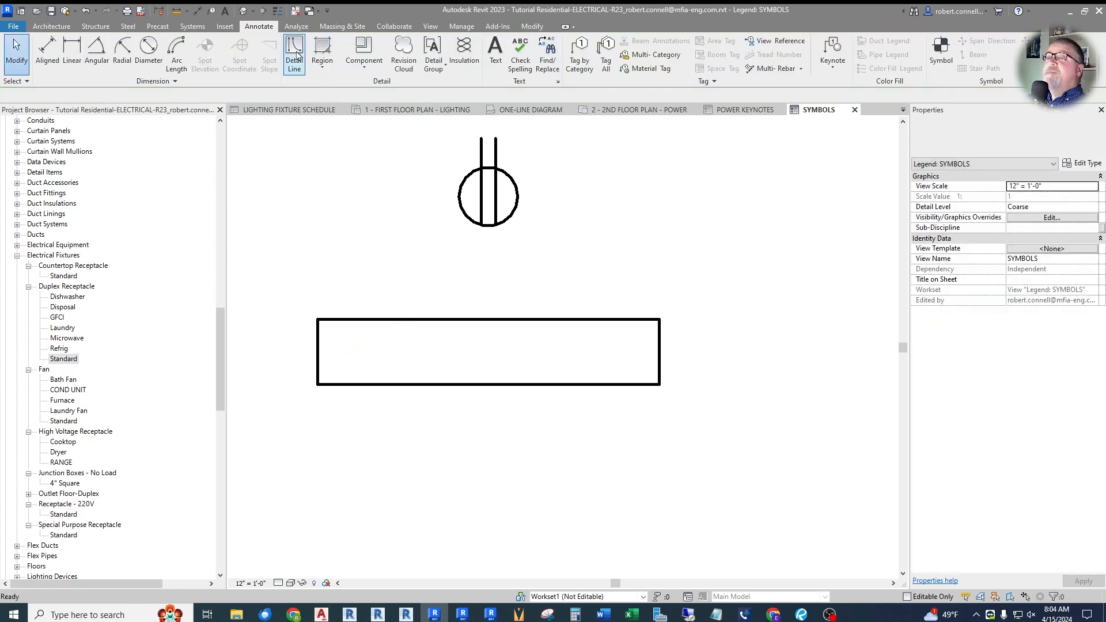
# Step: Draw a detail-line circle with a 1/32" radius inside the rectangle near its left end
pyautogui.click(296, 55)
pyautogui.click(542, 43)
pyautogui.scroll(5, 354, 353)
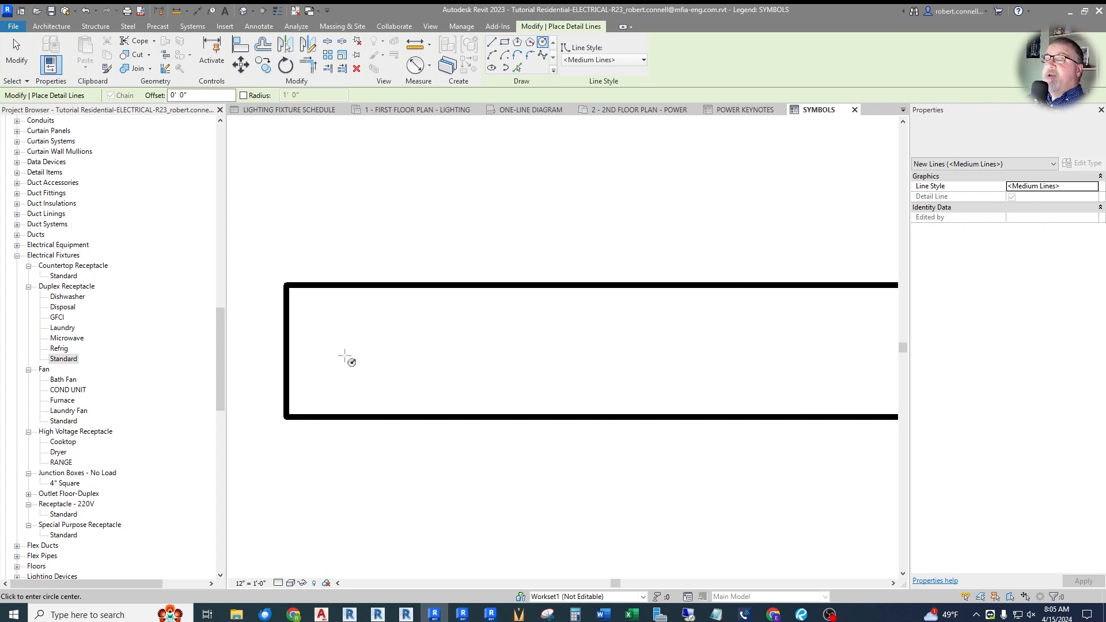
pyautogui.click(375, 353)
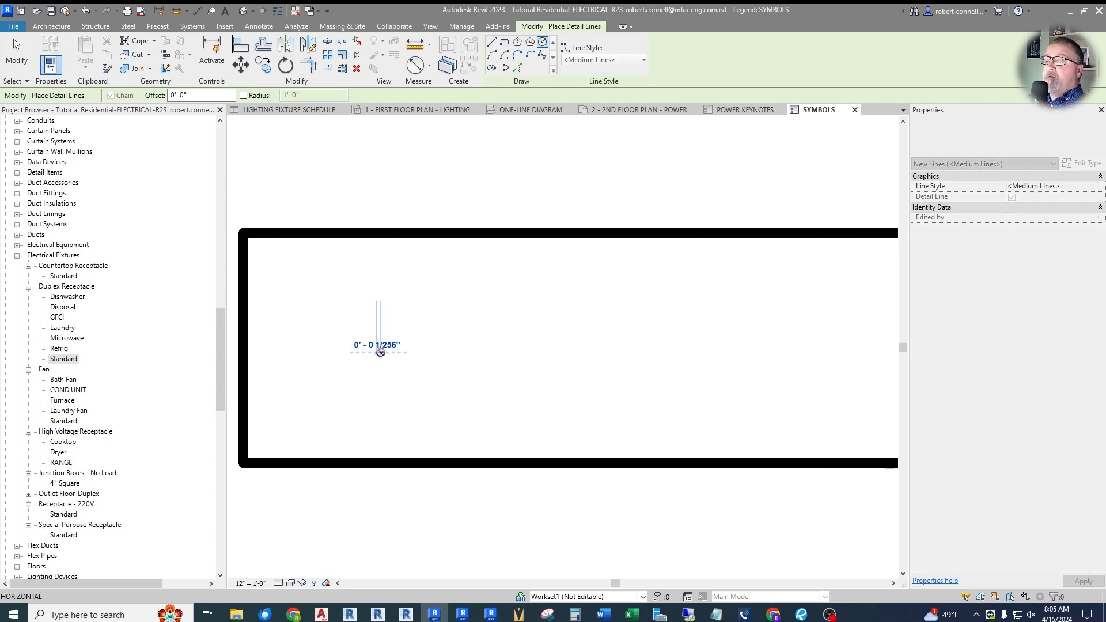
pyautogui.scroll(3, 390, 353)
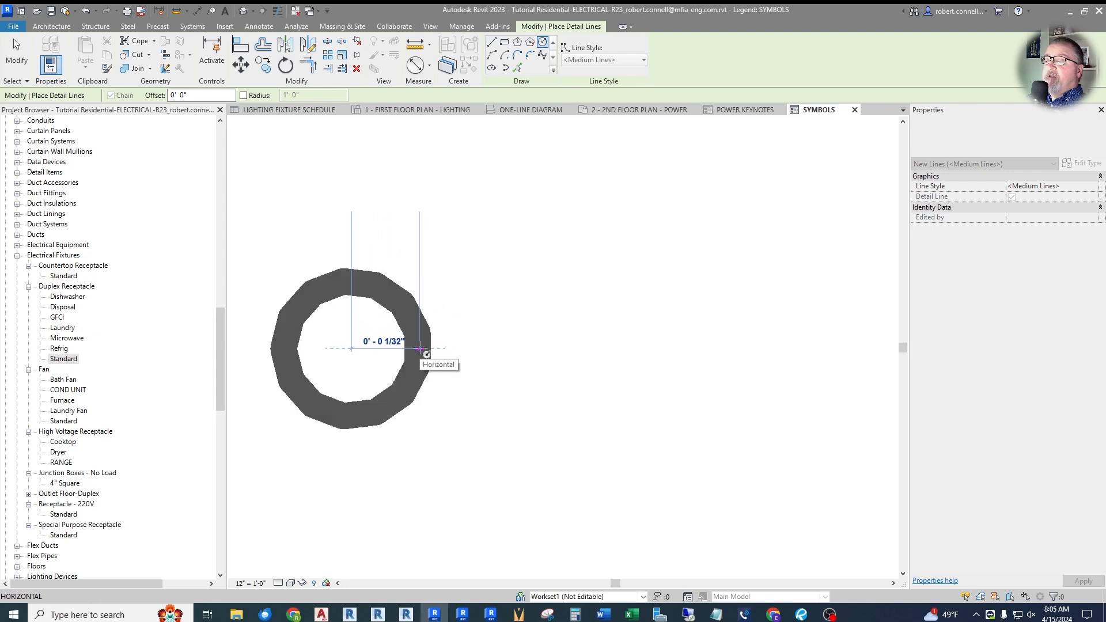
pyautogui.click(424, 353)
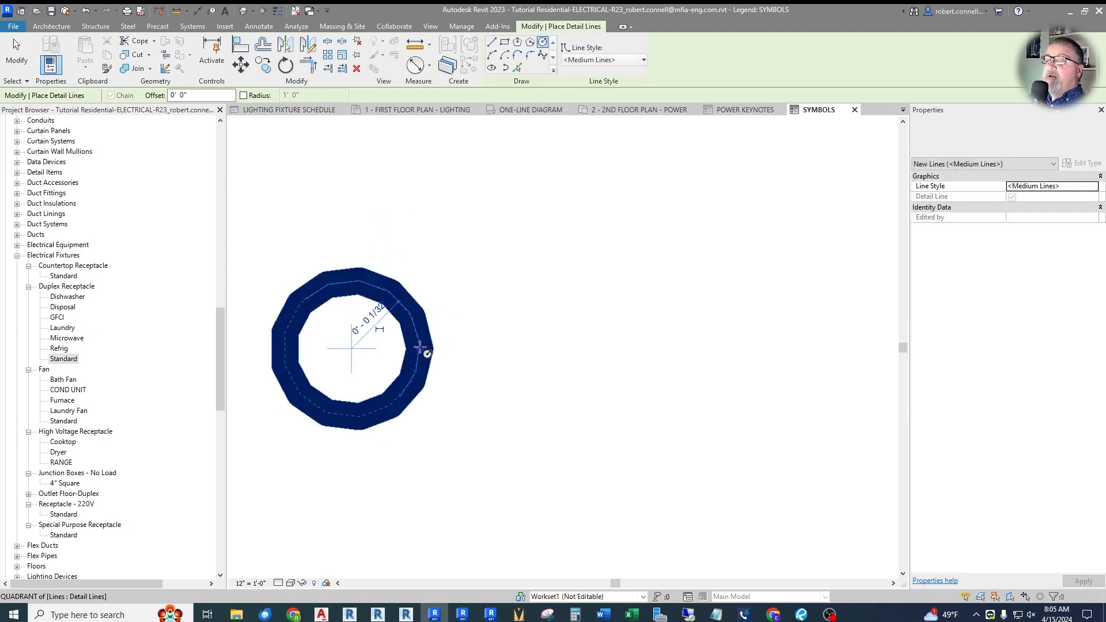
pyautogui.press('Escape')
pyautogui.press('Escape')
# Step: Mirror a copy of the small circle about the rectangle's vertical centerline to its right end
pyautogui.scroll(-5, 387, 320)
pyautogui.scroll(-1, 387, 320)
pyautogui.moveTo(370, 241); pyautogui.dragTo(425, 378)
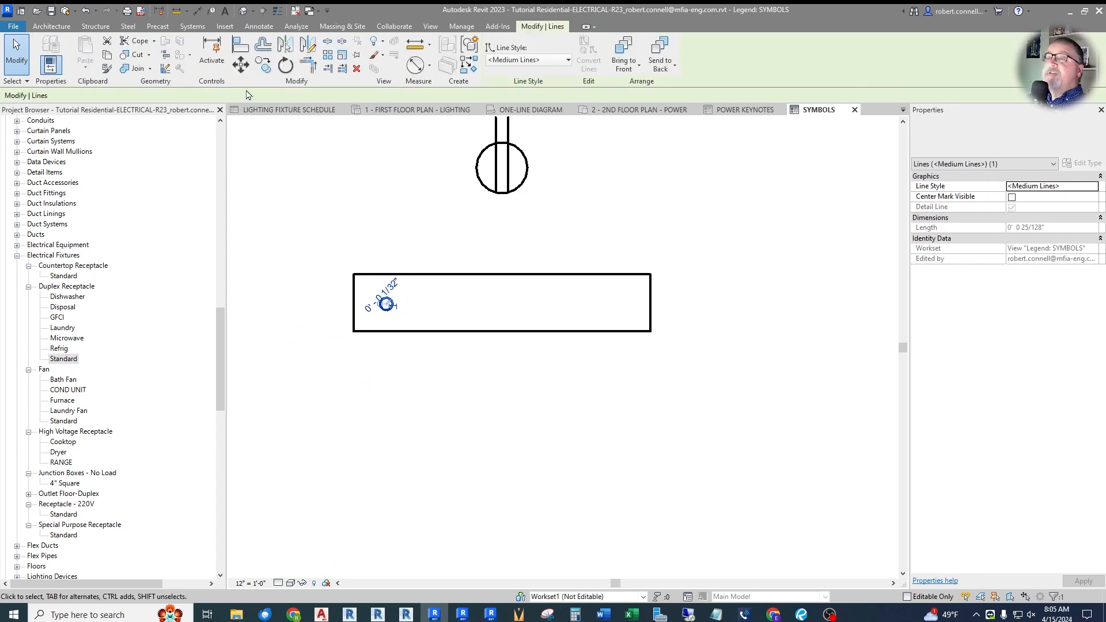
pyautogui.click(307, 51)
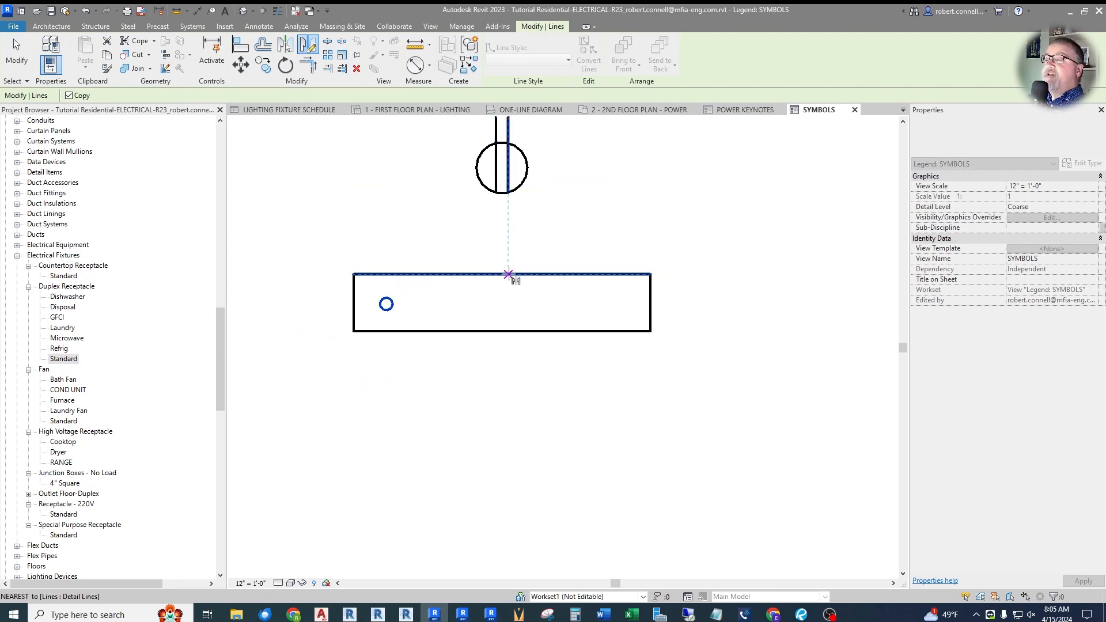
pyautogui.click(507, 274)
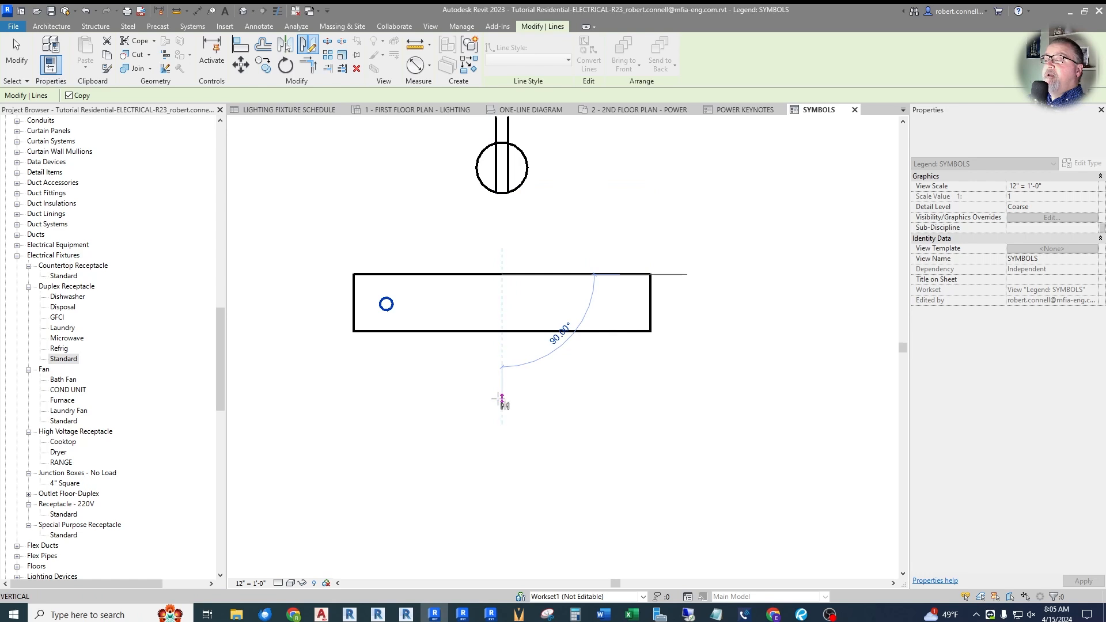
pyautogui.click(507, 391)
pyautogui.press('Escape')
pyautogui.scroll(-2, 450, 205)
pyautogui.scroll(-2, 402, 368)
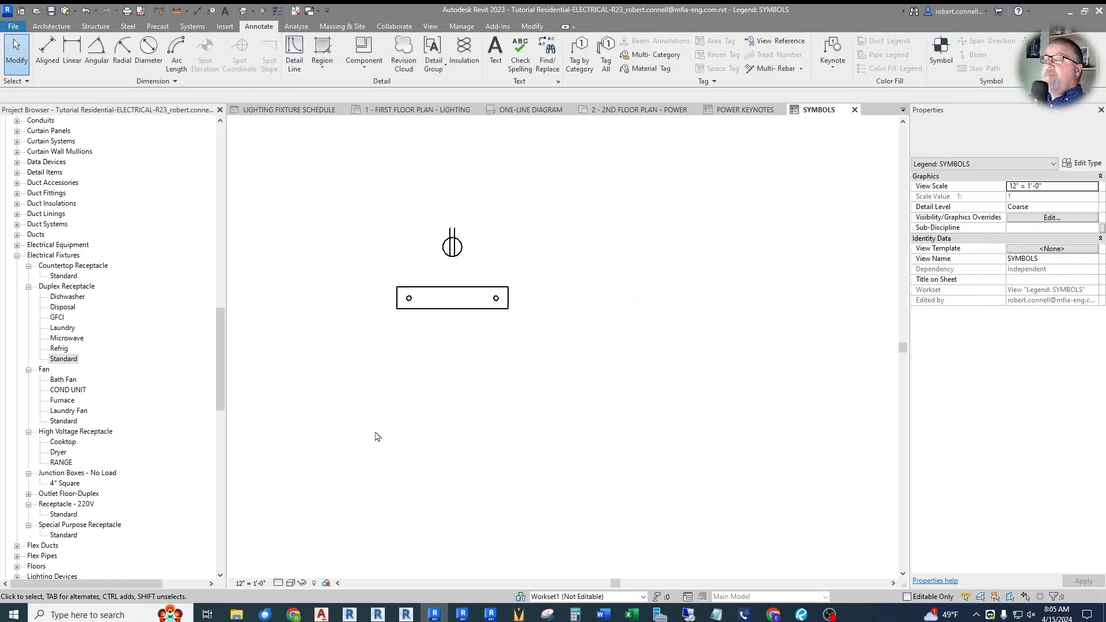
pyautogui.scroll(-2, 426, 277)
pyautogui.scroll(3, 461, 288)
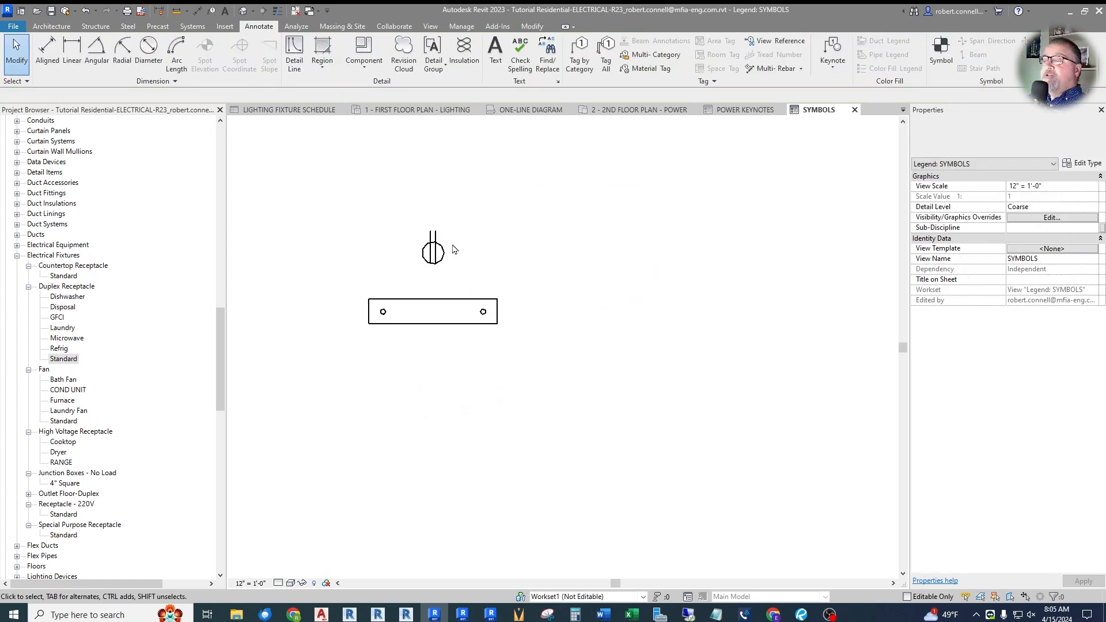
# Step: Copy the PANEL P1 box with its text from the ONE-LINE DIAGRAM view into the SYMBOLS legend, below the rectangle symbol
pyautogui.click(432, 110)
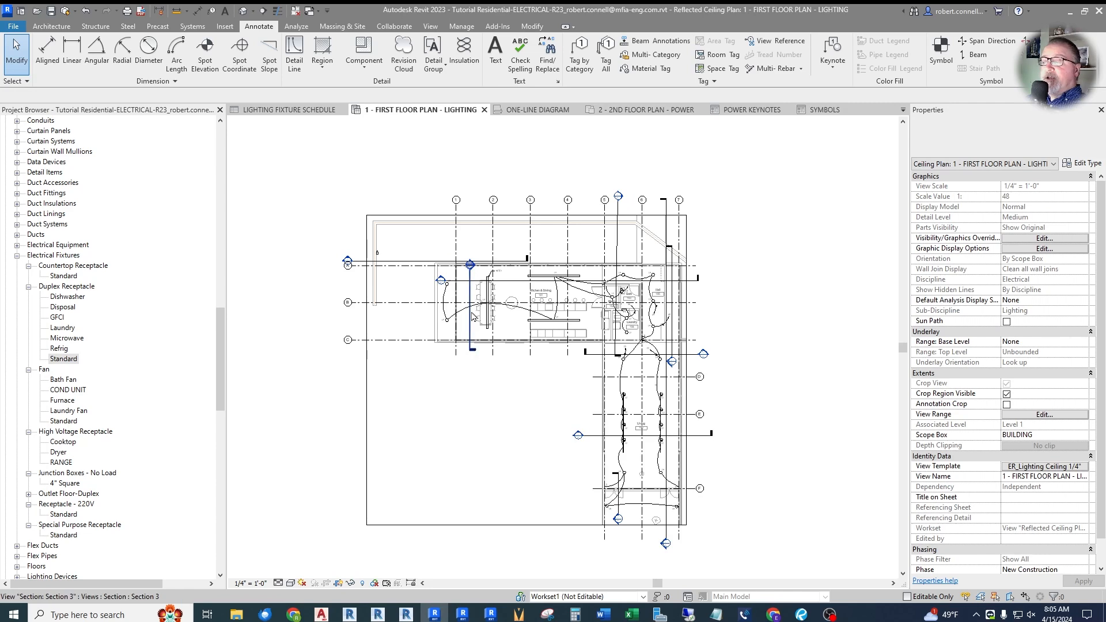
pyautogui.click(537, 110)
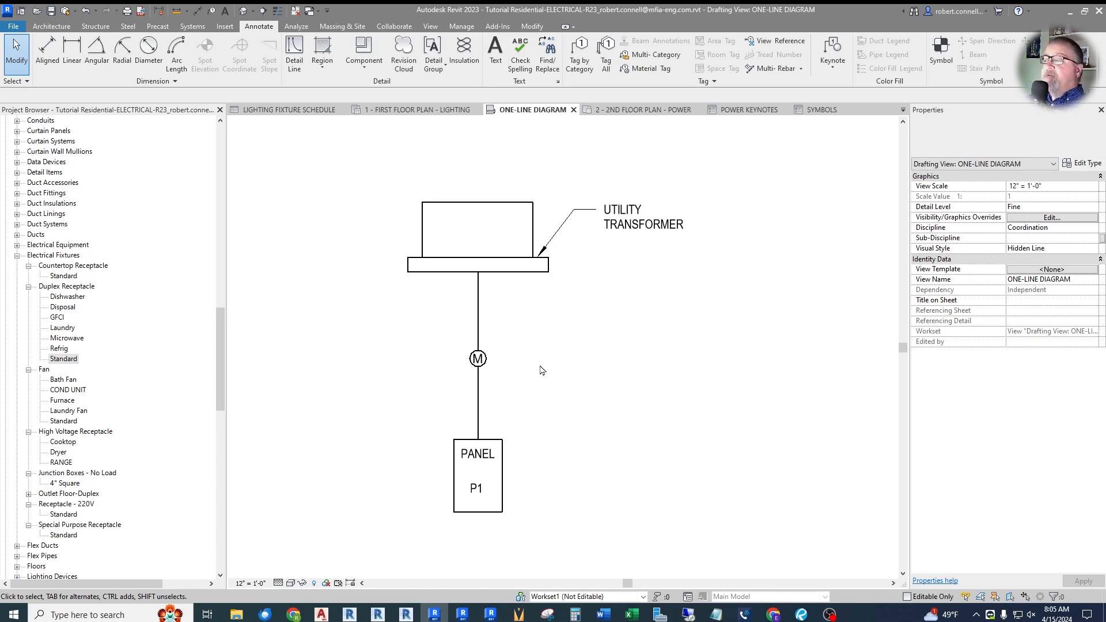
pyautogui.moveTo(378, 409); pyautogui.dragTo(561, 547)
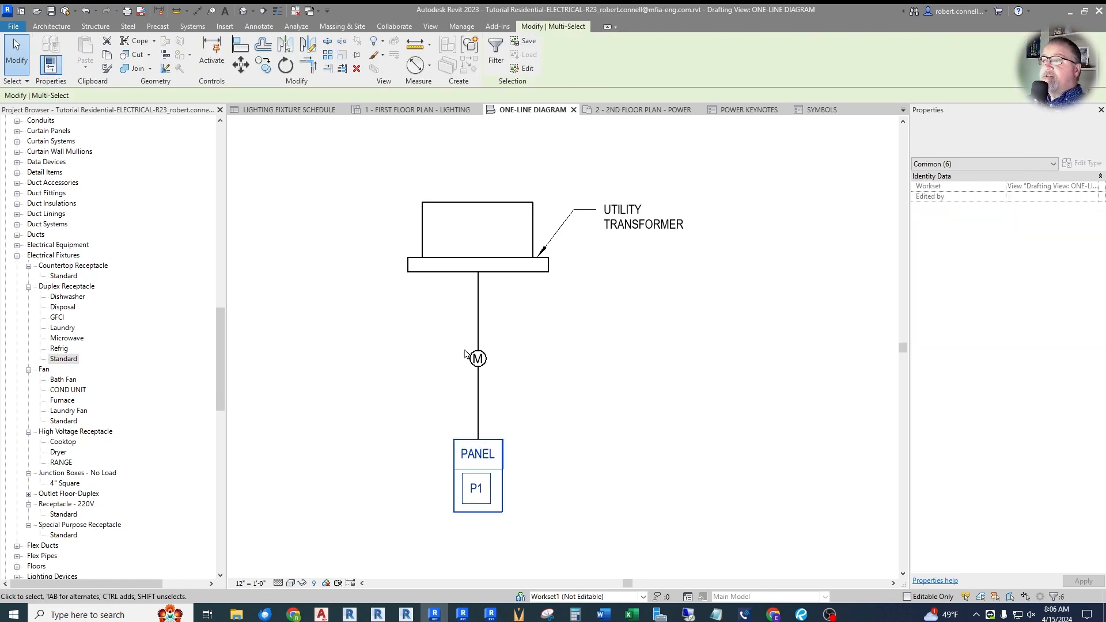
pyautogui.click(815, 110)
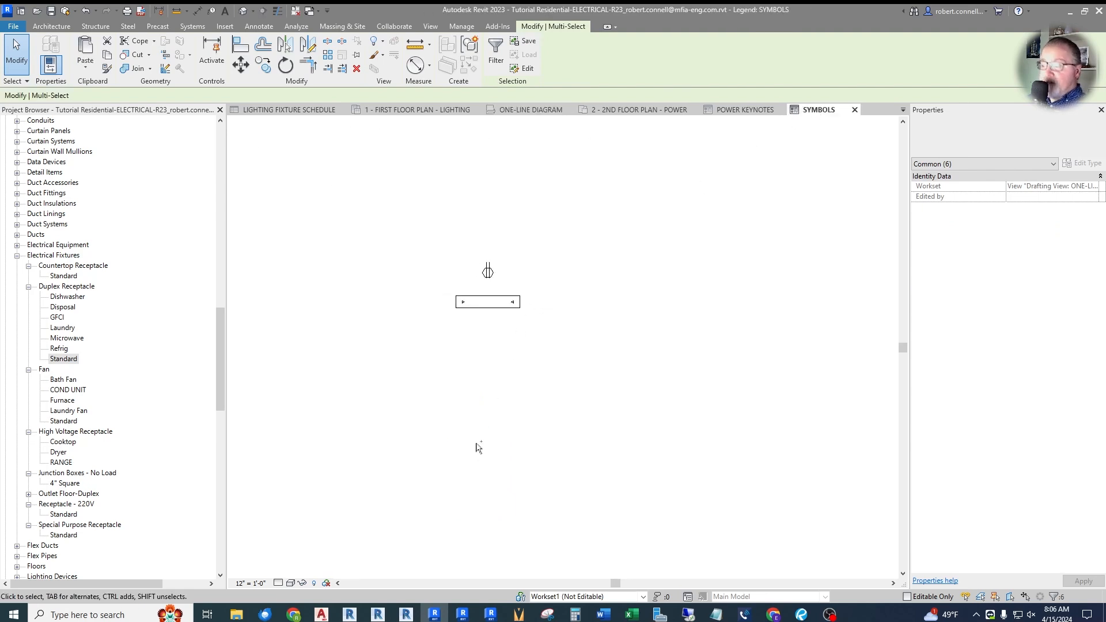
pyautogui.moveTo(509, 384); pyautogui.dragTo(483, 425)
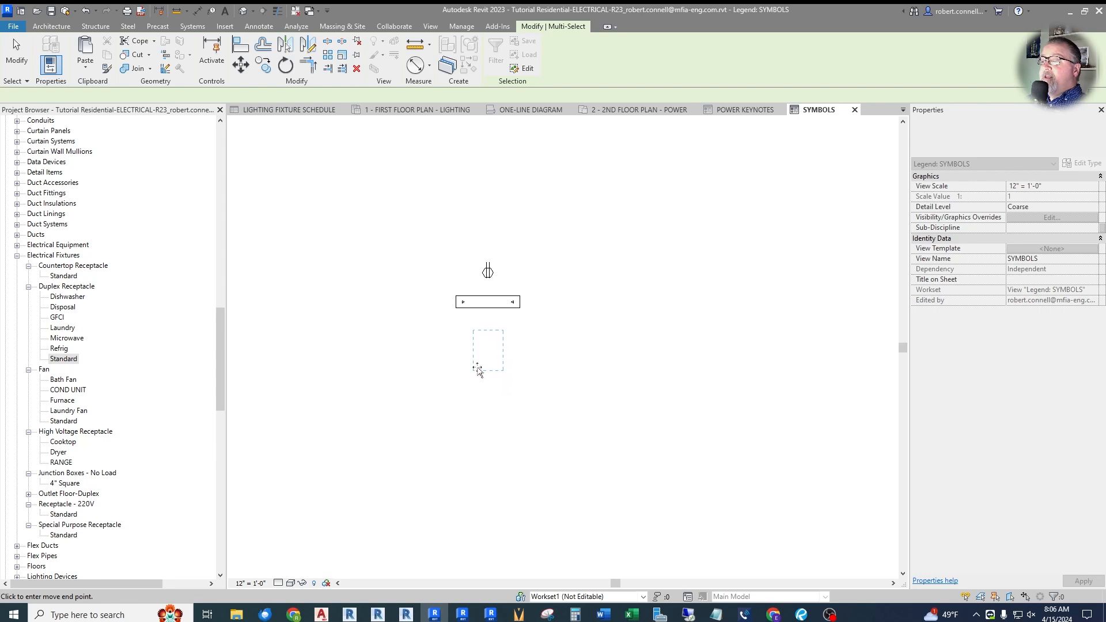
pyautogui.click(478, 369)
pyautogui.click(523, 412)
pyautogui.scroll(2, 515, 398)
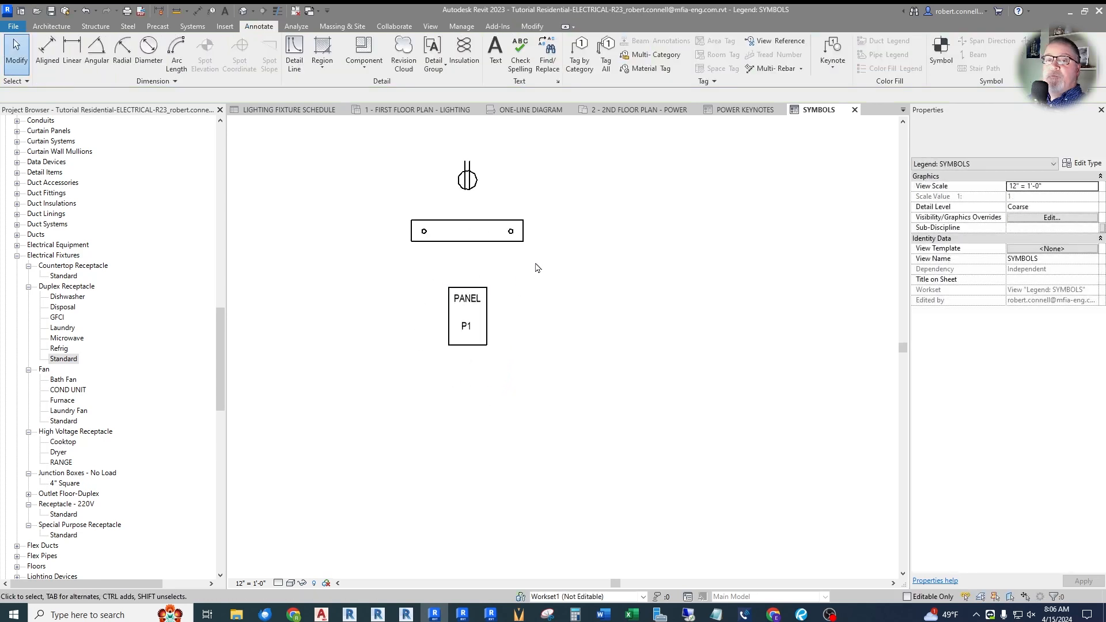
# Step: Add the text note "DUPLEX RECEPTACLE, 12" A.F.F." to the right of the receptacle symbol
pyautogui.scroll(-1, 394, 426)
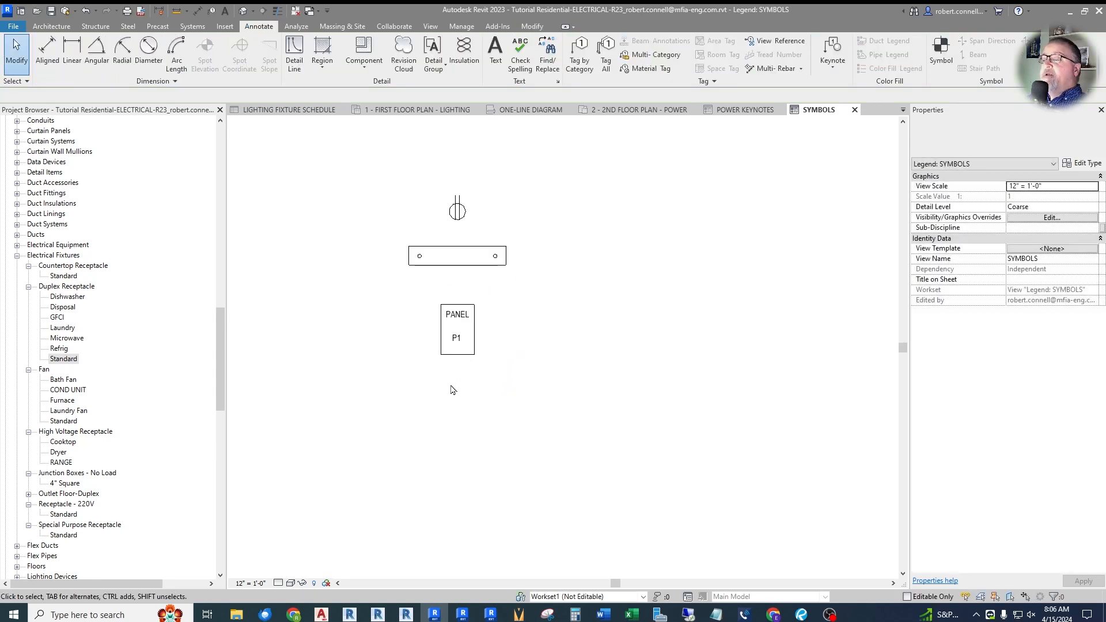
pyautogui.scroll(-1, 418, 333)
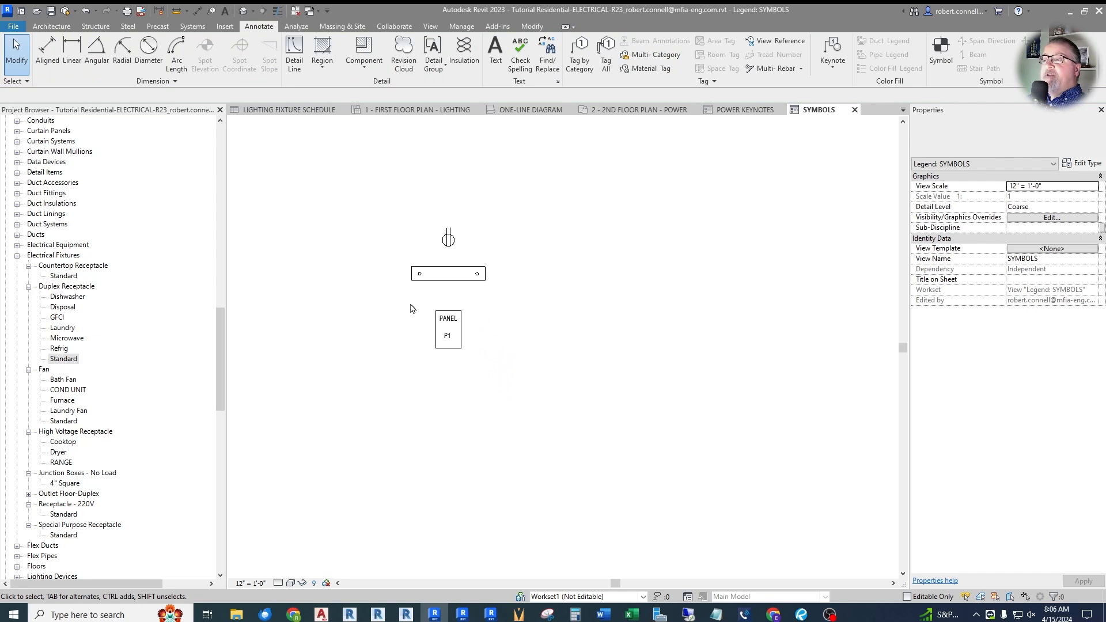
pyautogui.scroll(-1, 389, 406)
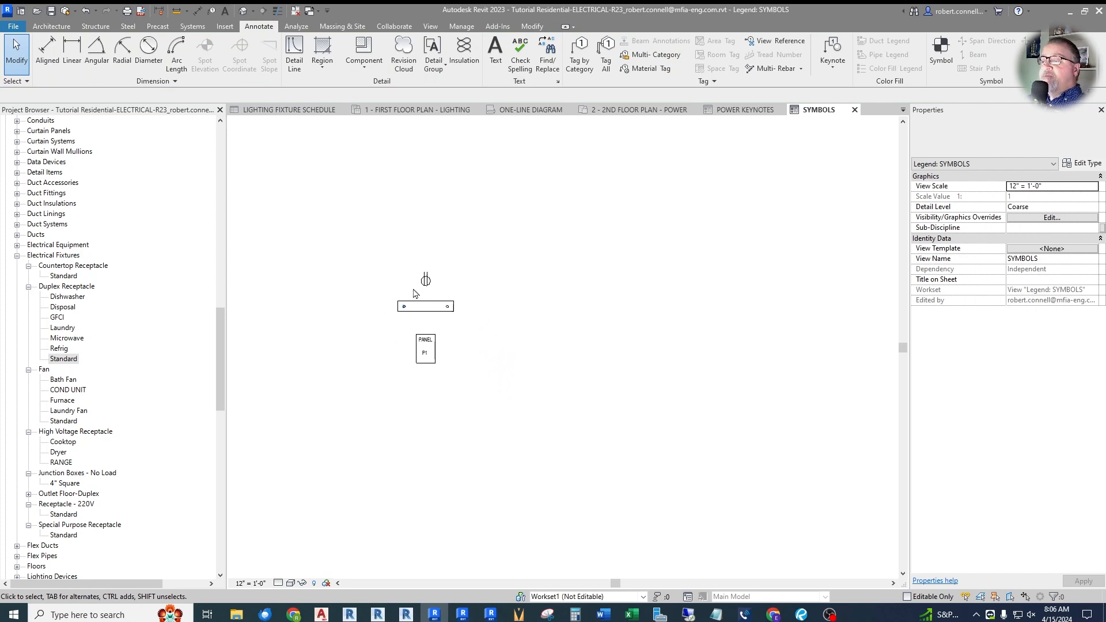
pyautogui.click(495, 52)
pyautogui.scroll(2, 486, 275)
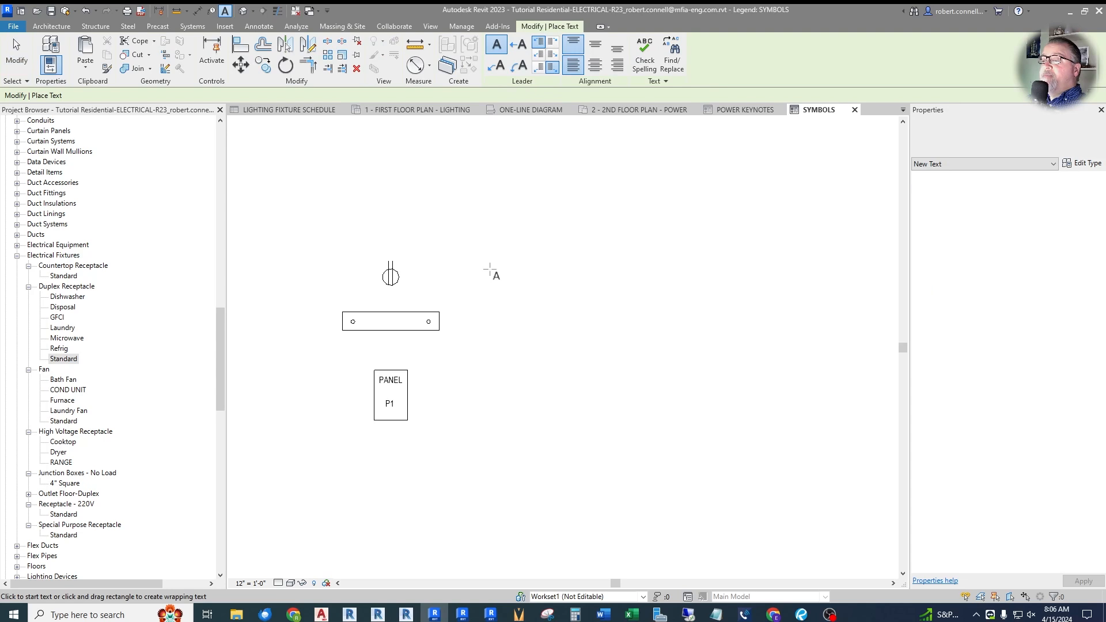
pyautogui.click(487, 276)
pyautogui.write('D')
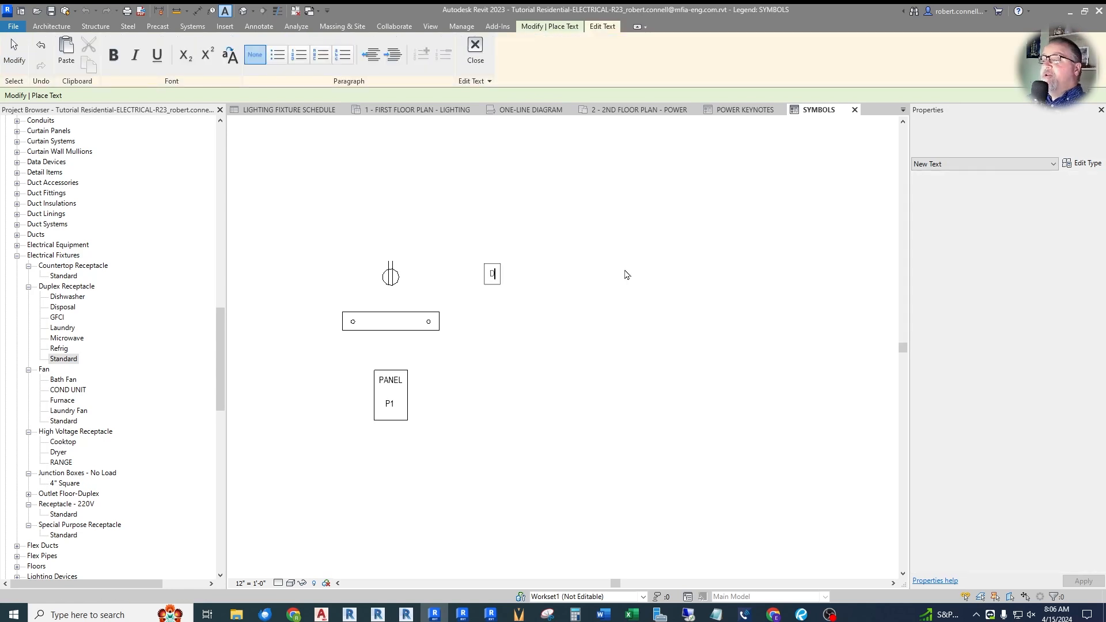
pyautogui.write('UPLEX RECEPTACLE')
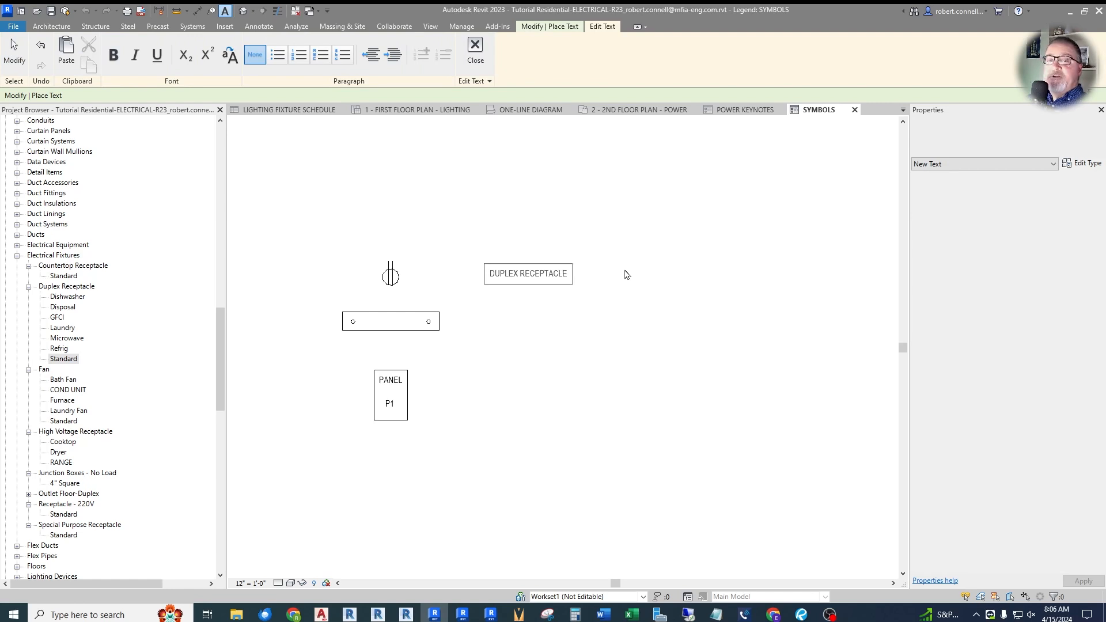
pyautogui.write('  12')
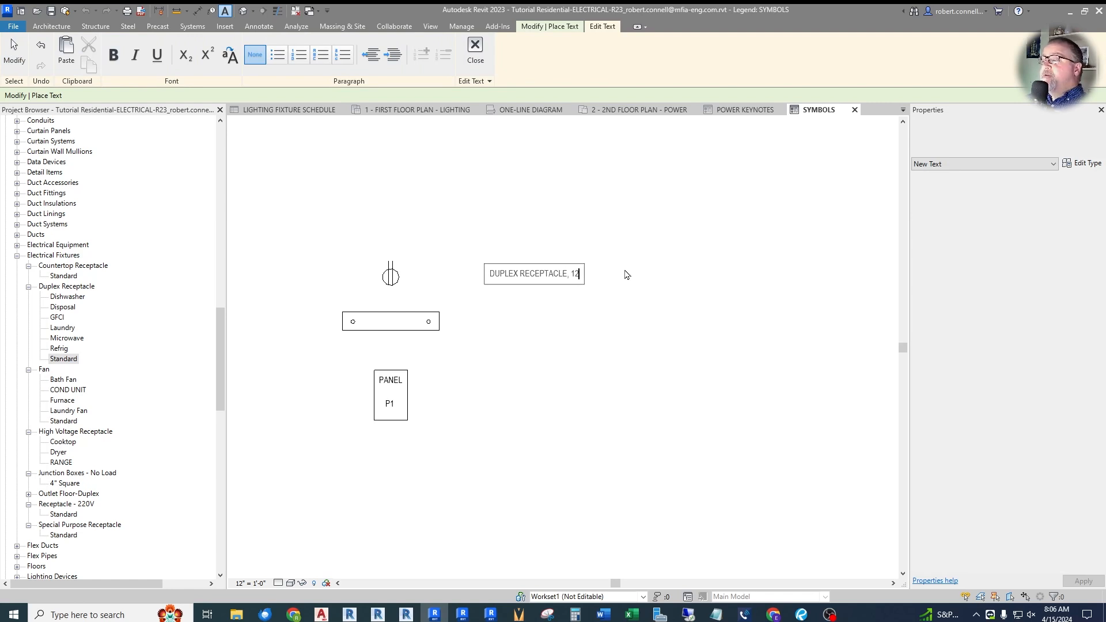
pyautogui.write('" A.F.F.')
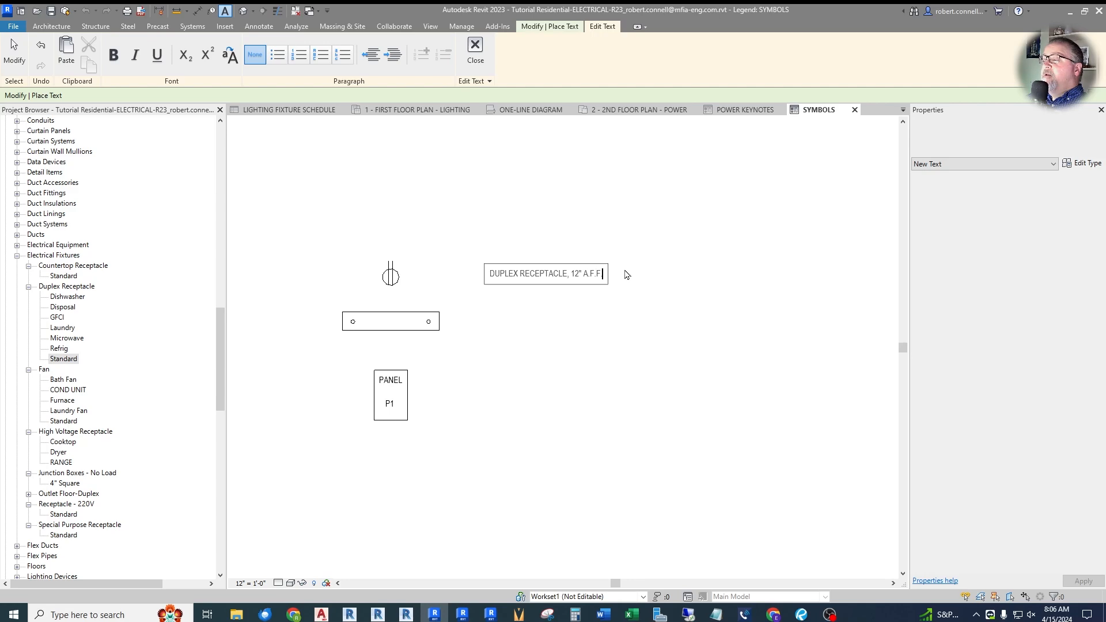
pyautogui.click(644, 262)
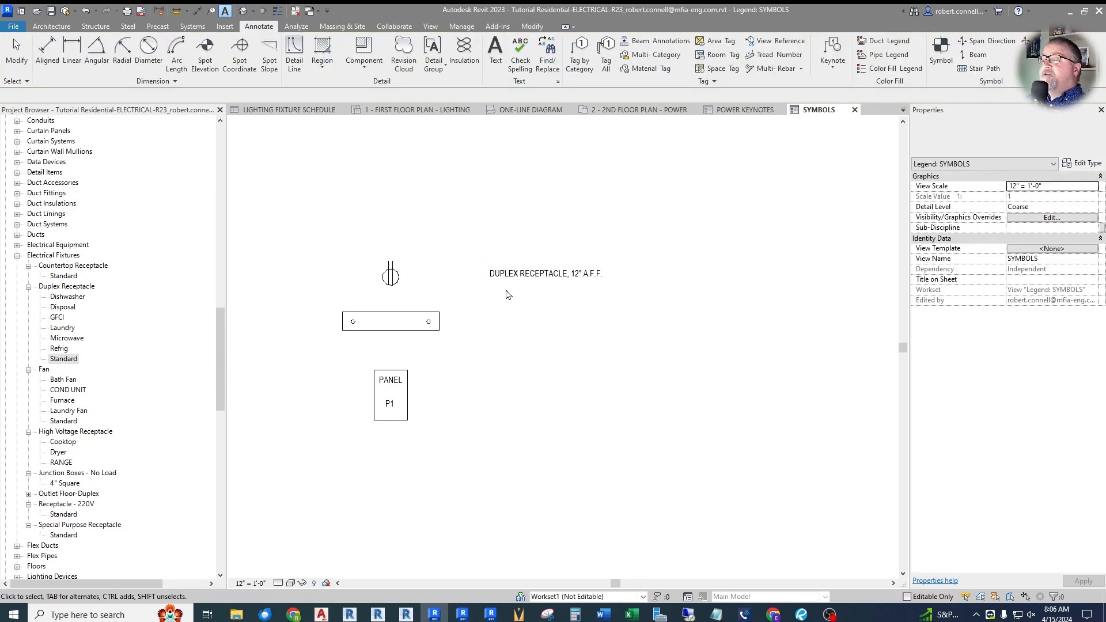
# Step: Move the duplex receptacle text note slightly closer to its symbol
pyautogui.scroll(3, 506, 292)
pyautogui.moveTo(550, 268); pyautogui.dragTo(542, 269)
pyautogui.scroll(-2, 556, 257)
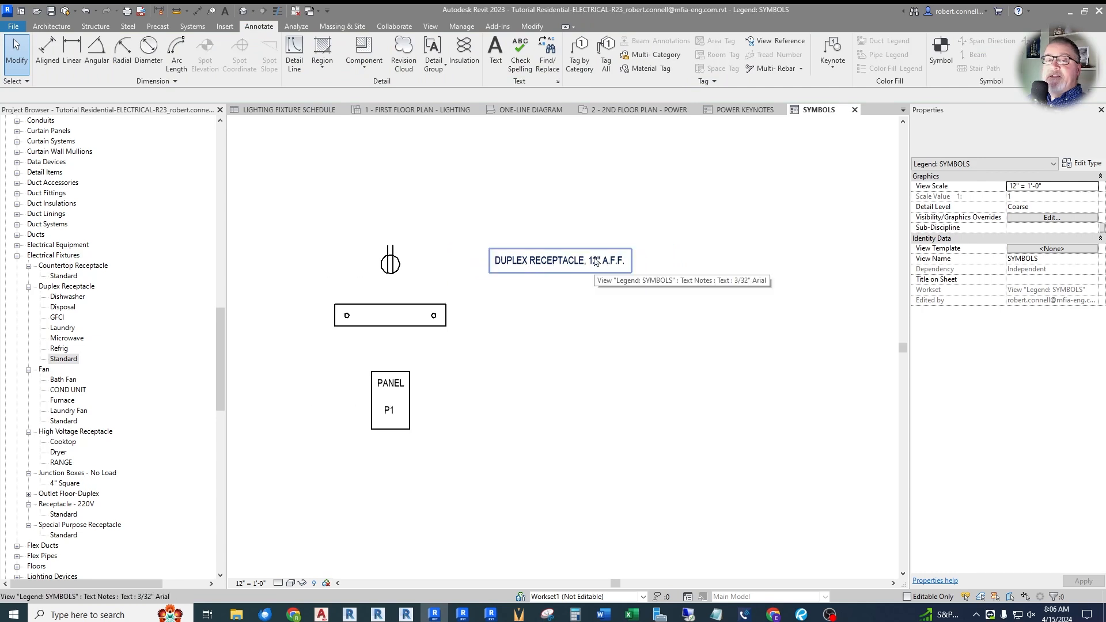
# Step: Add the title text "SYMBOL LIST" above the receptacle symbol in the legend
pyautogui.scroll(-2, 518, 265)
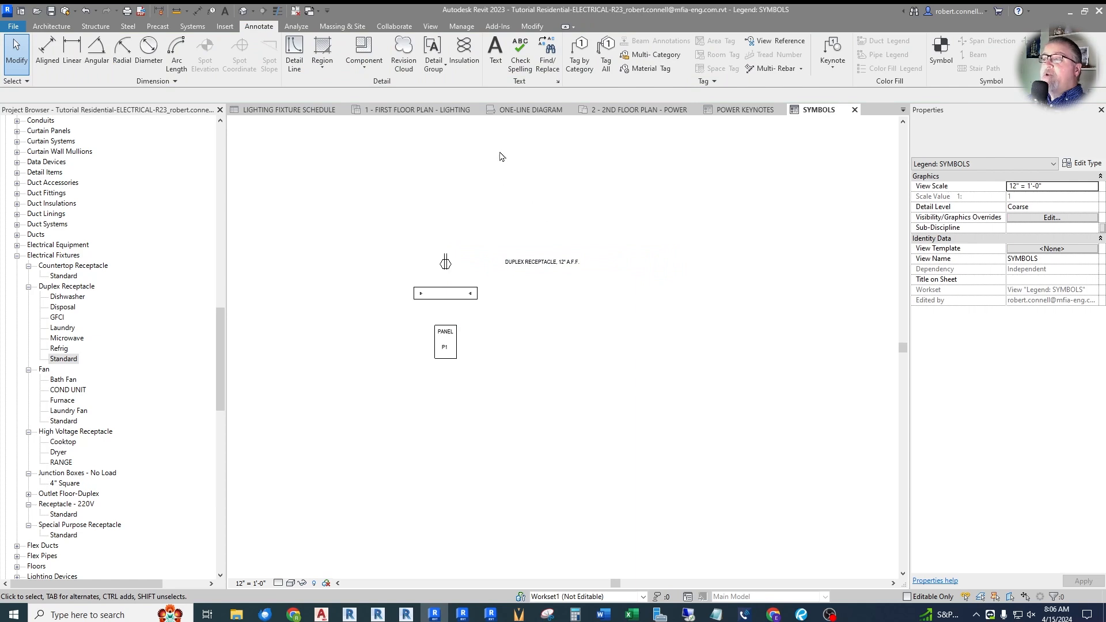
pyautogui.click(495, 52)
pyautogui.click(452, 206)
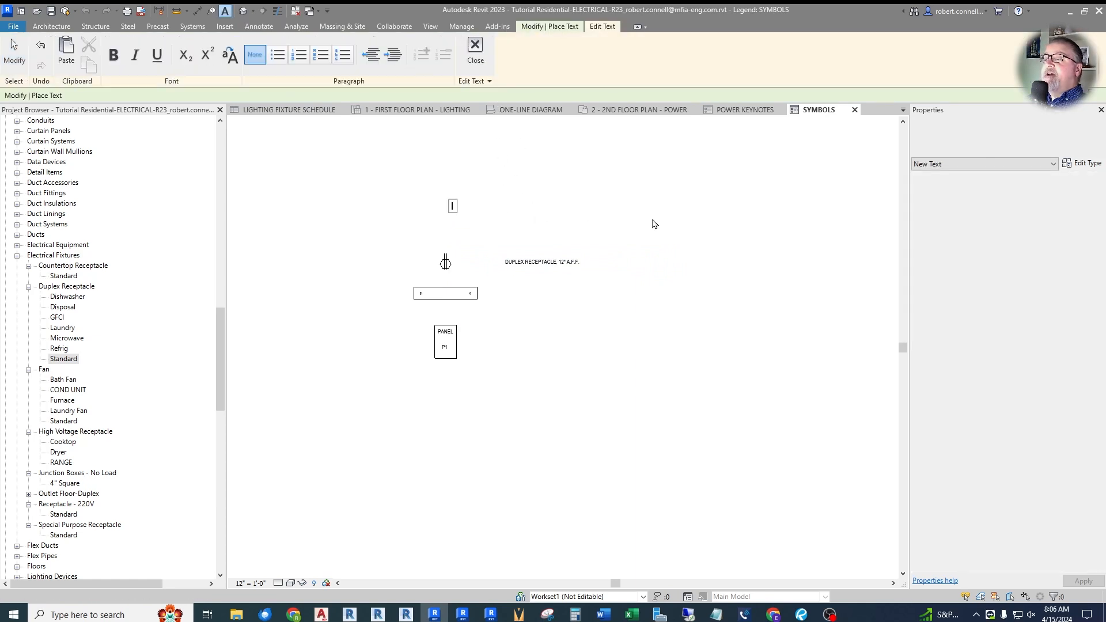
pyautogui.write('SYMBOL LIST')
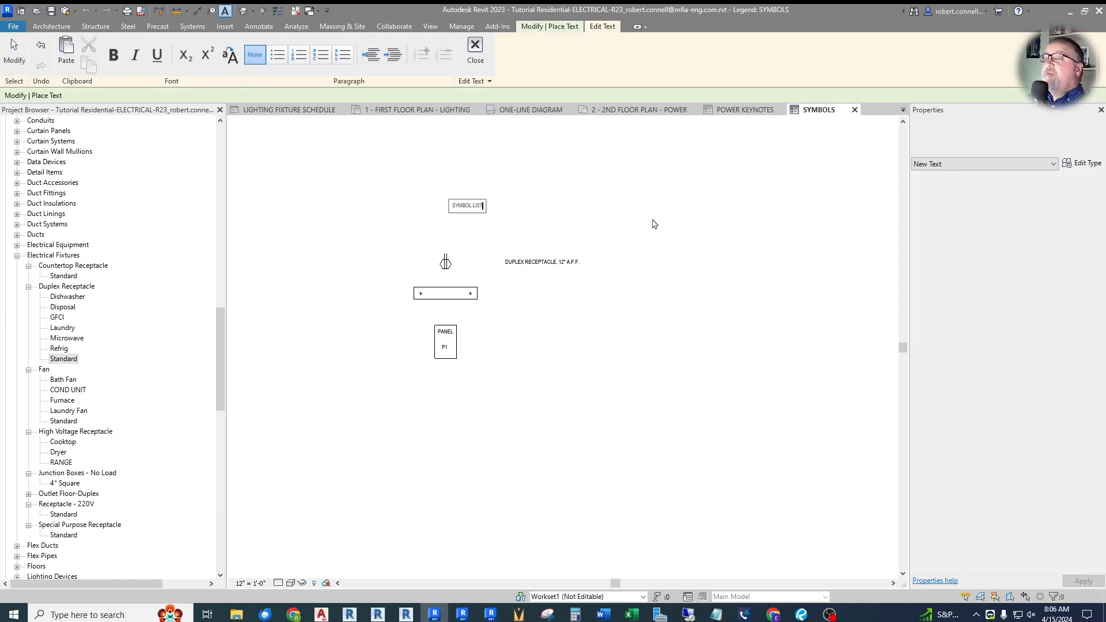
pyautogui.click(654, 224)
pyautogui.click(563, 234)
pyautogui.press('Escape')
pyautogui.press('Escape')
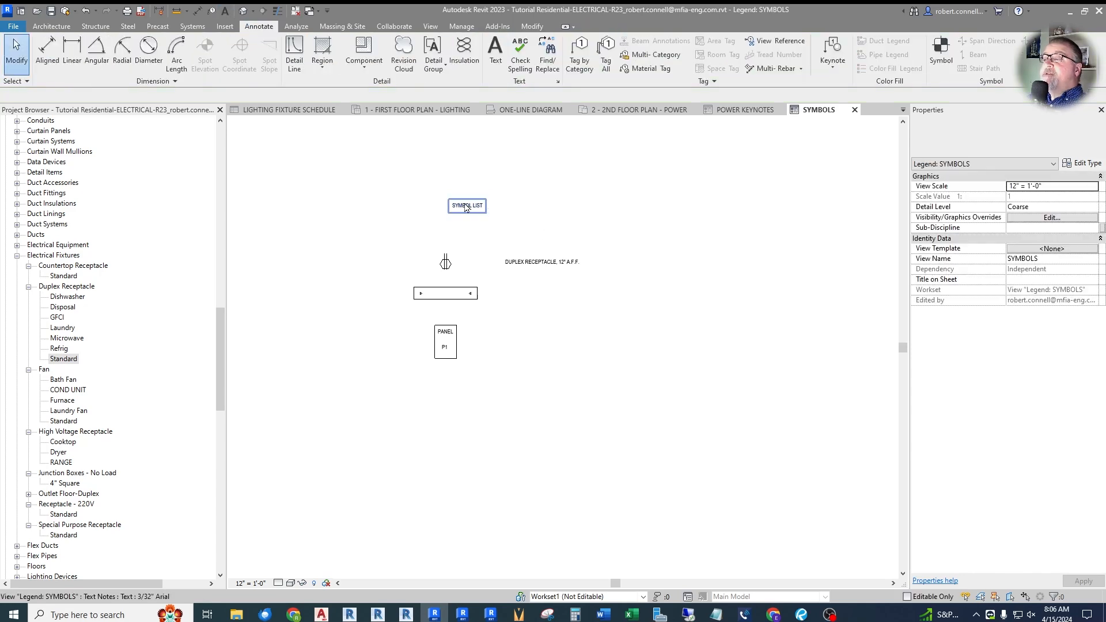
# Step: Change the SYMBOL LIST title text to the 1/4" Arial type
pyautogui.click(466, 207)
pyautogui.click(979, 138)
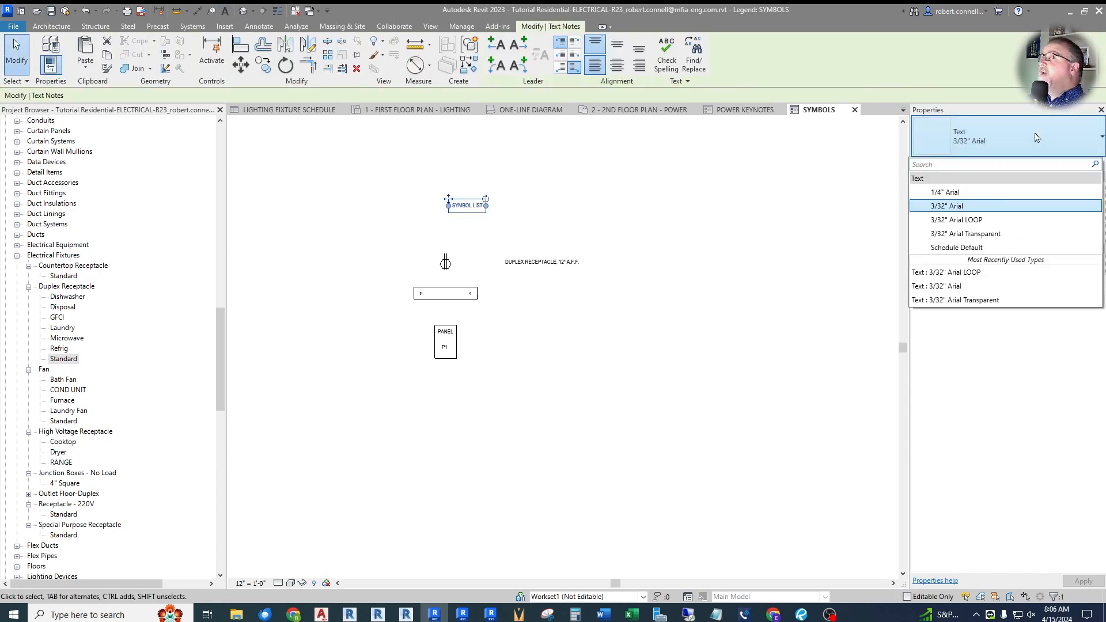
pyautogui.click(942, 193)
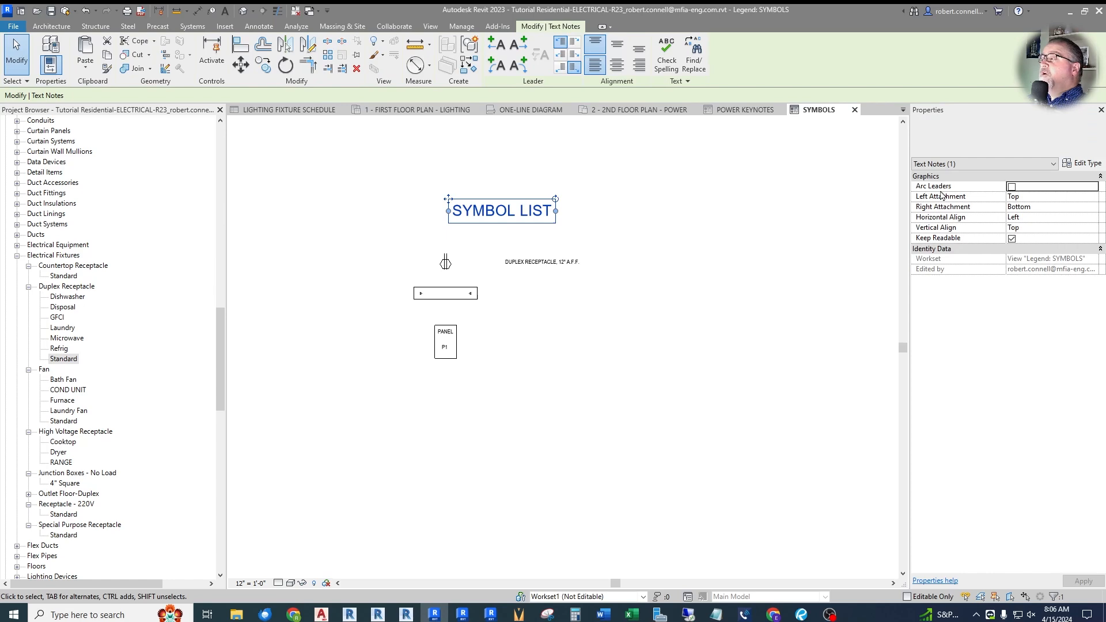
pyautogui.click(483, 235)
# Step: Draw a rectangular detail-line border about 4 3/4" by 4 1/2" around the symbol list and shift the title slightly left
pyautogui.click(296, 55)
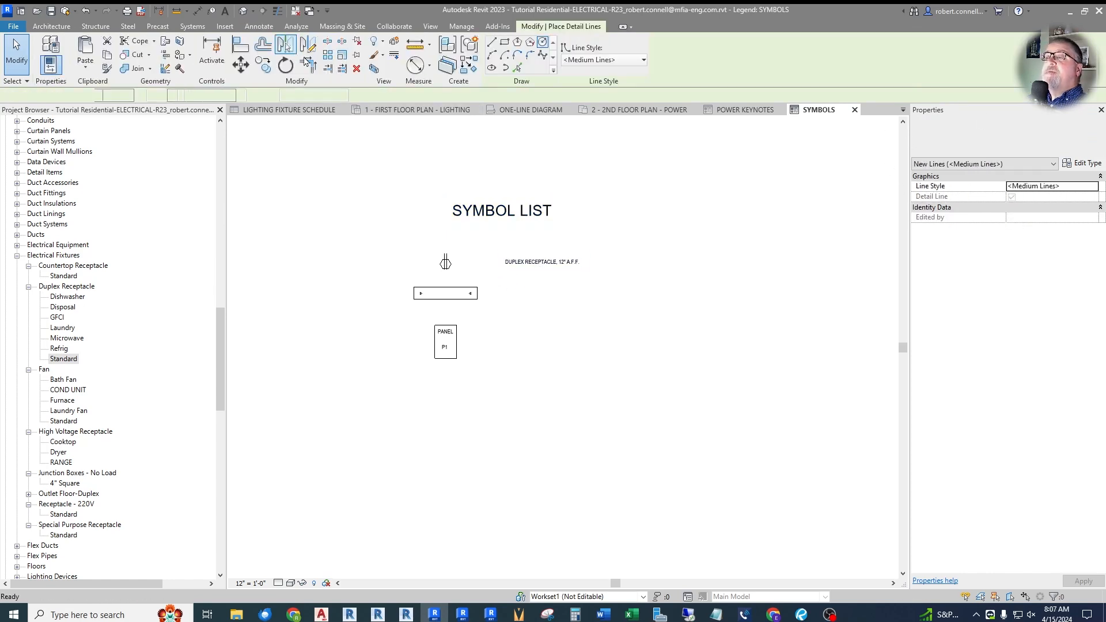
pyautogui.click(505, 41)
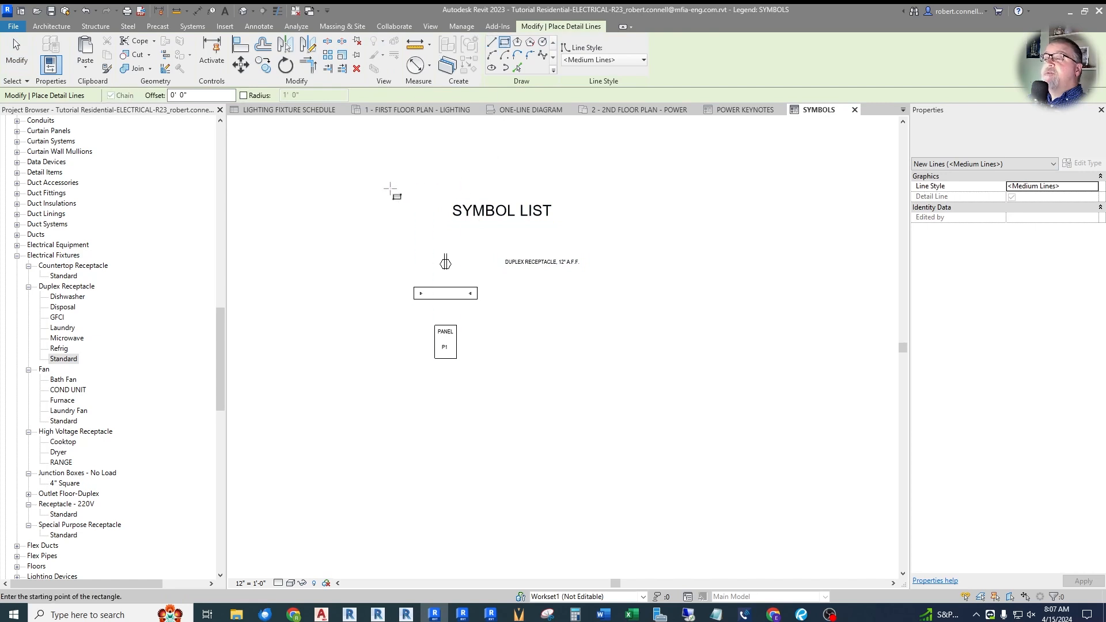
pyautogui.click(390, 189)
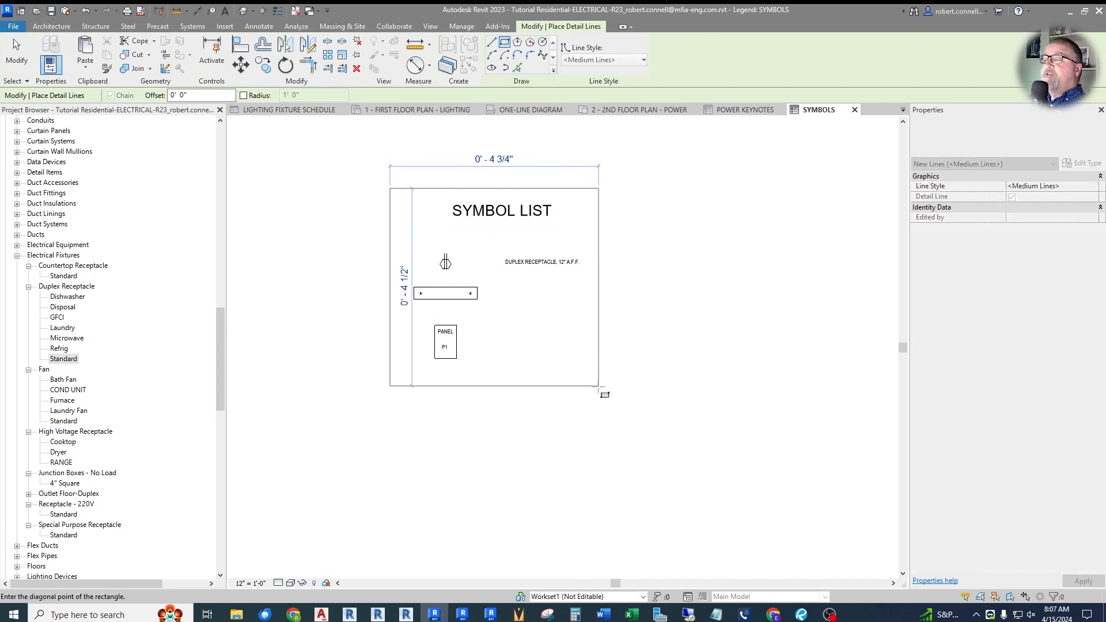
pyautogui.click(598, 386)
pyautogui.press('Escape')
pyautogui.press('Escape')
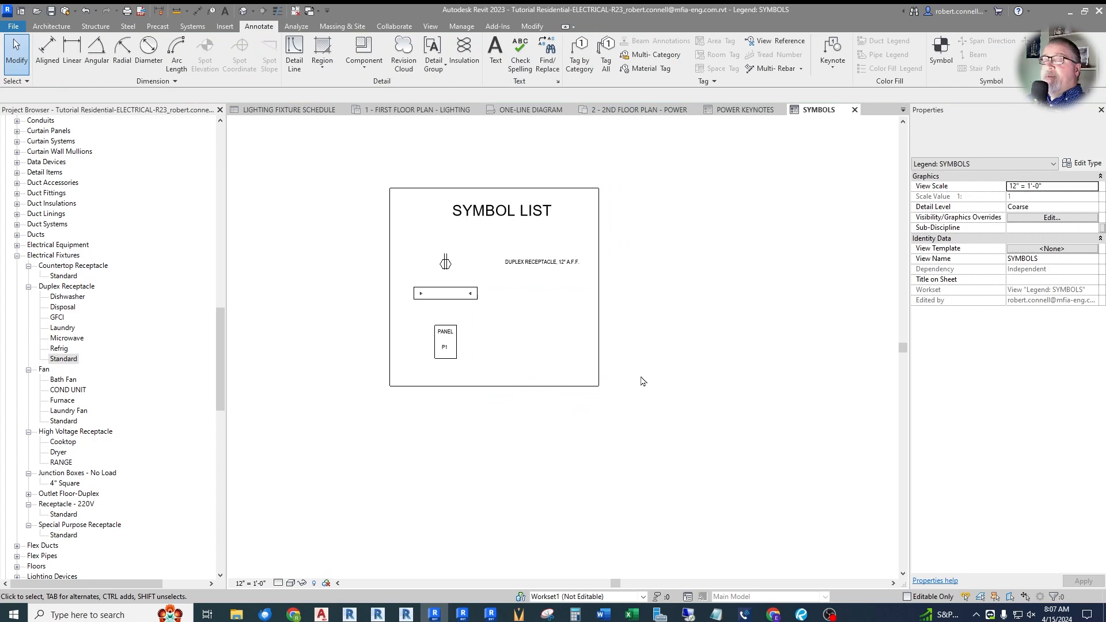
pyautogui.moveTo(504, 210); pyautogui.dragTo(492, 211)
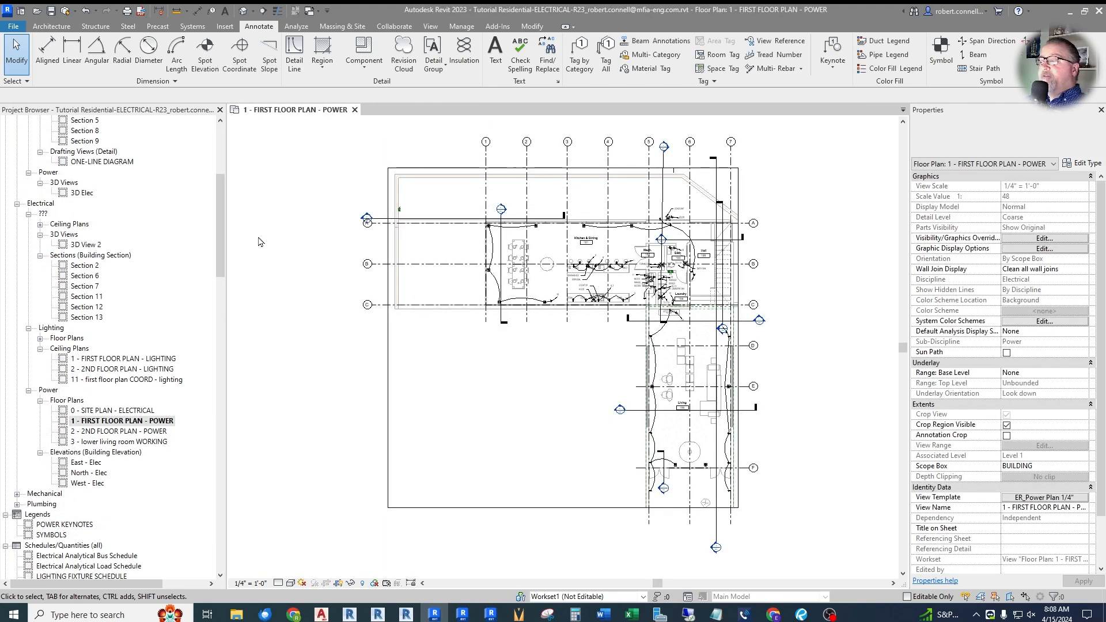
# Step: Open the P1 panel schedule
pyautogui.moveTo(224, 229); pyautogui.dragTo(220, 281)
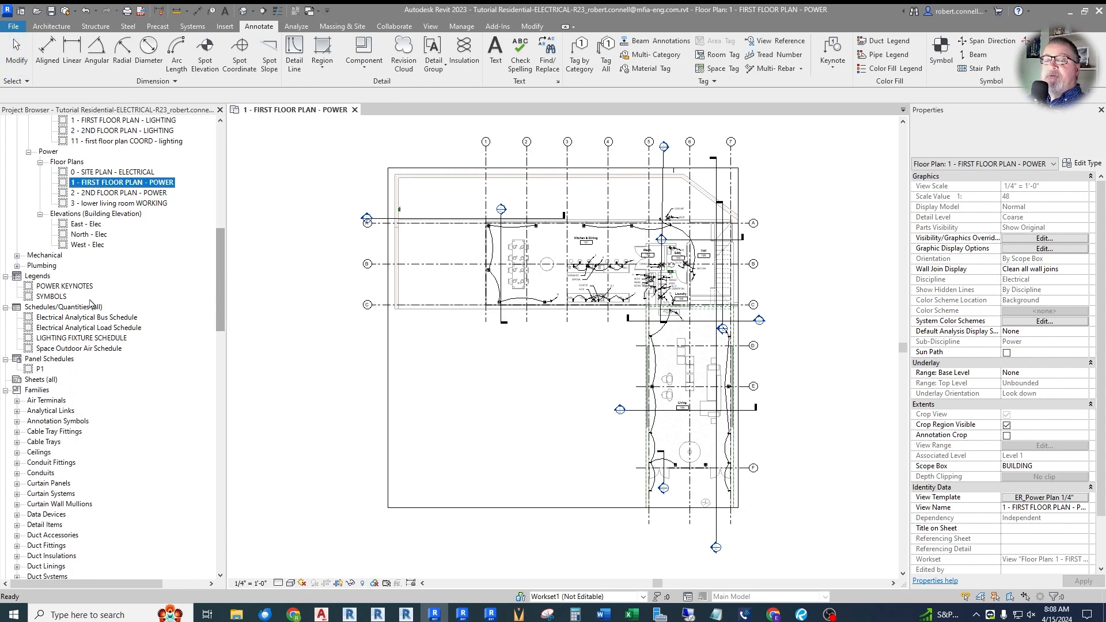
pyautogui.click(39, 369)
pyautogui.doubleClick(40, 371)
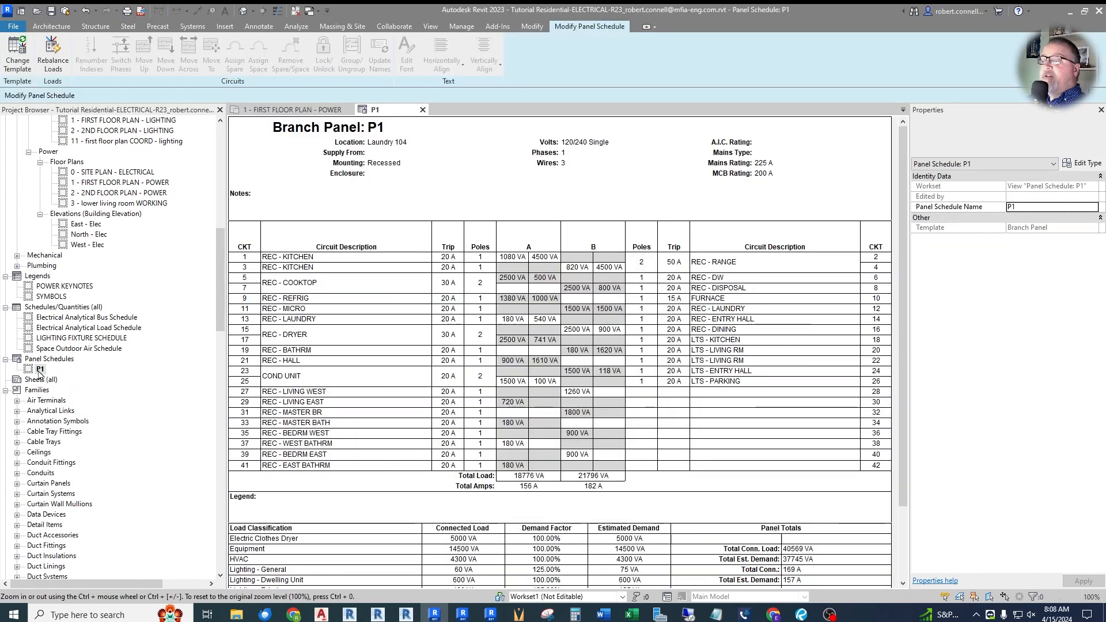
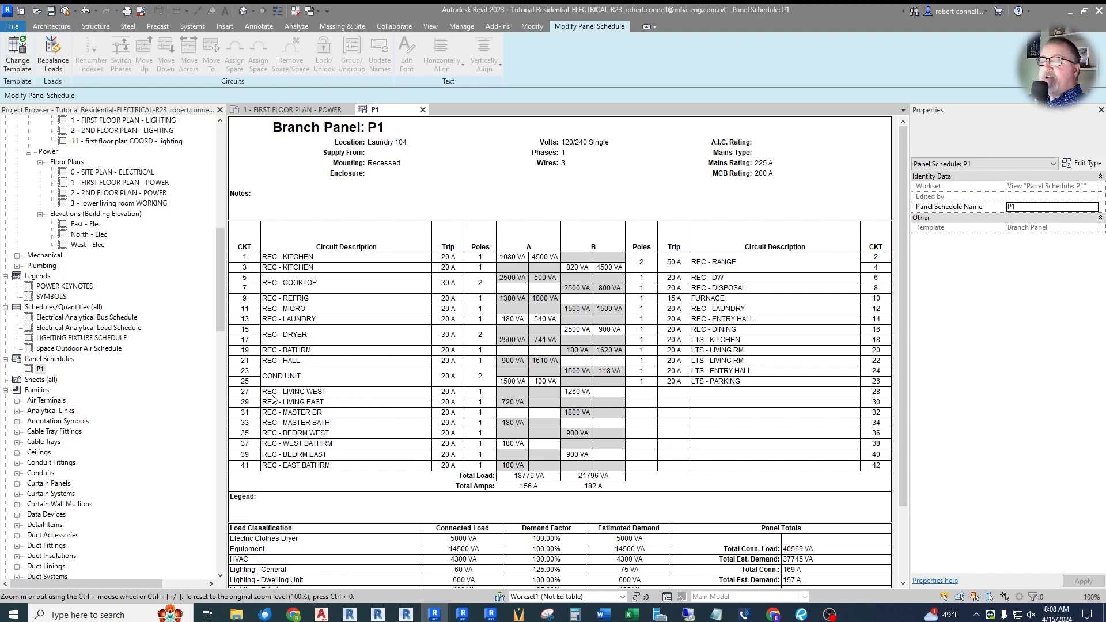
# Step: Set the trip rating of circuits 27 (REC - LIVING WEST) and 29 (REC - LIVING EAST) to 15 A
pyautogui.click(459, 391)
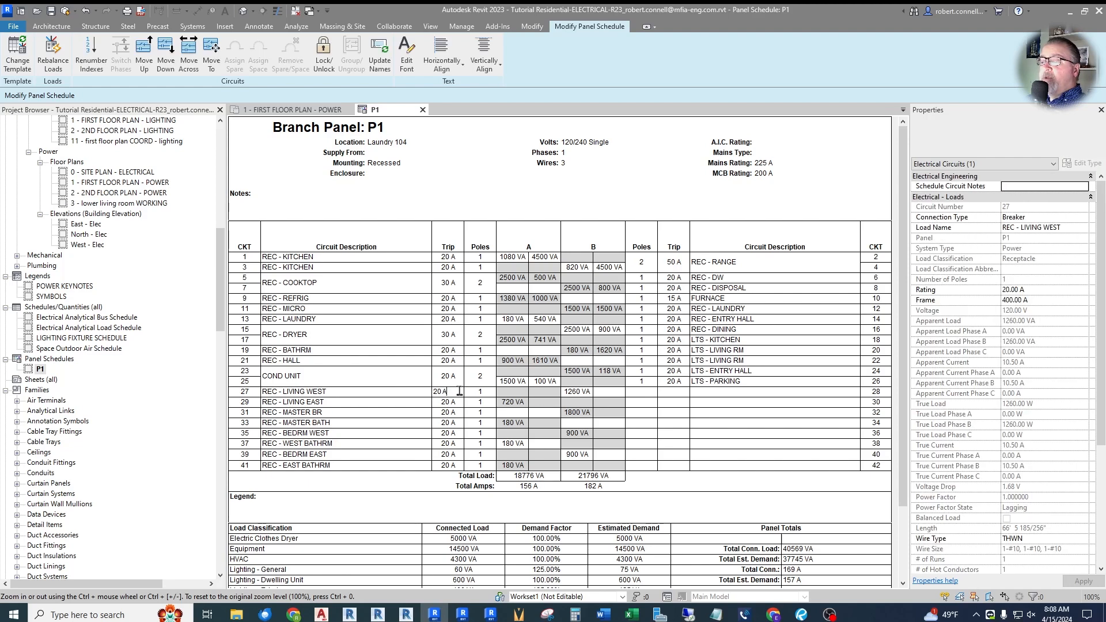
pyautogui.moveTo(459, 391); pyautogui.dragTo(420, 395)
pyautogui.write('15')
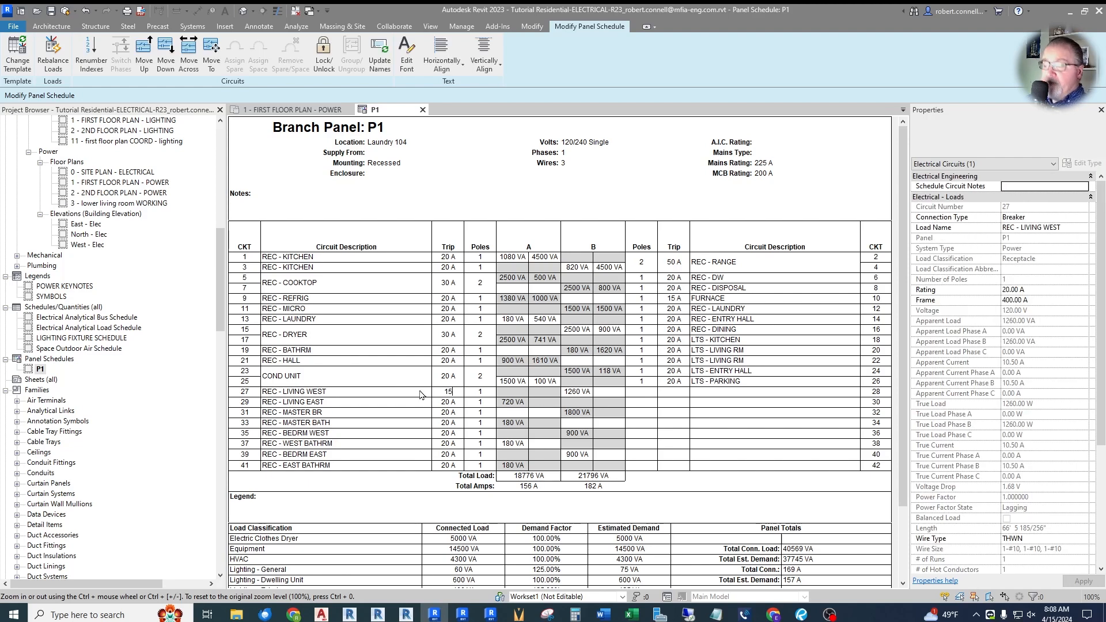
pyautogui.press('Return')
pyautogui.moveTo(460, 403); pyautogui.dragTo(420, 405)
pyautogui.write('15')
pyautogui.press('Return')
# Step: Set the trip rating of circuits 31 (REC - MASTER BR) and 33 (REC - MASTER BATH) to 15 A
pyautogui.click(466, 414)
pyautogui.moveTo(461, 415); pyautogui.dragTo(419, 417)
pyautogui.write('15')
pyautogui.press('Return')
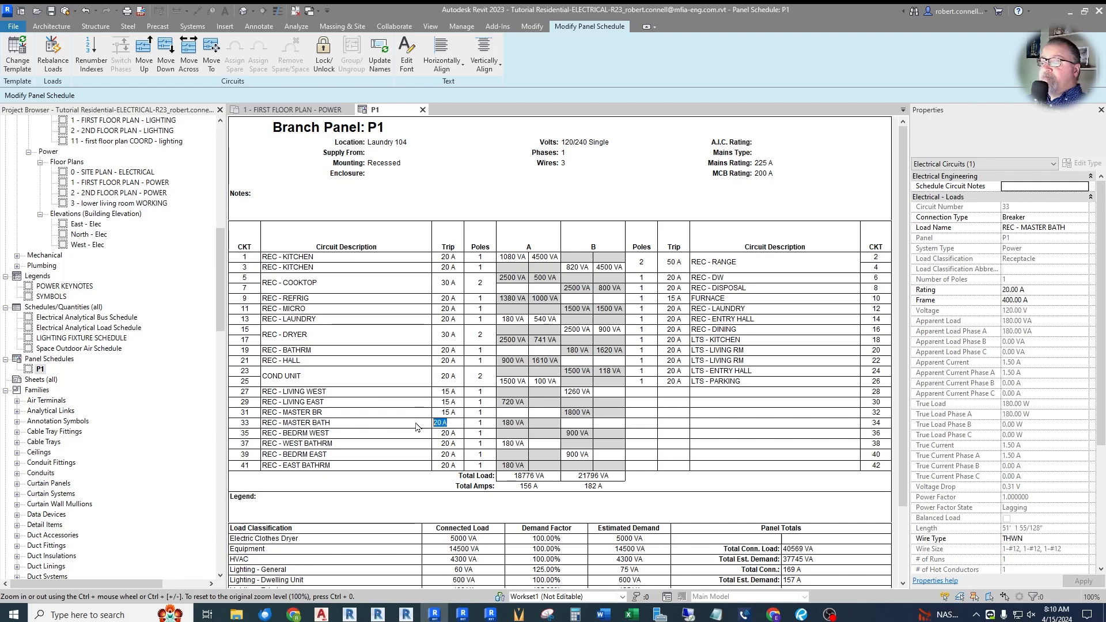
pyautogui.write('15')
pyautogui.press('Return')
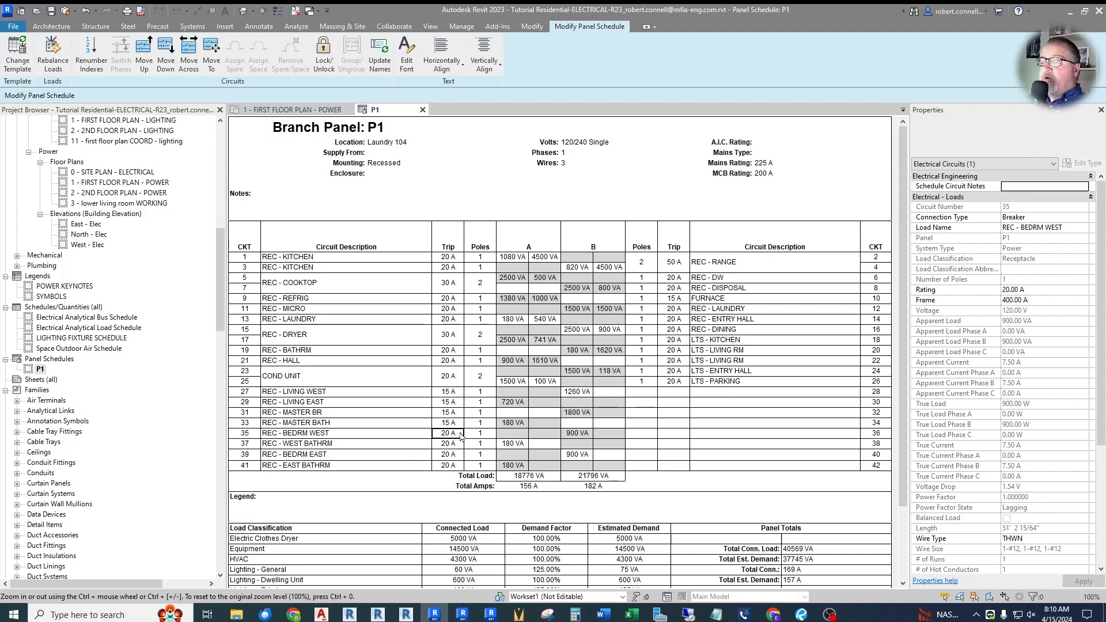
# Step: Inspect the circuit properties of the floor duplex outlet above the Kitchen & Dining label in the first floor power plan
pyautogui.click(292, 109)
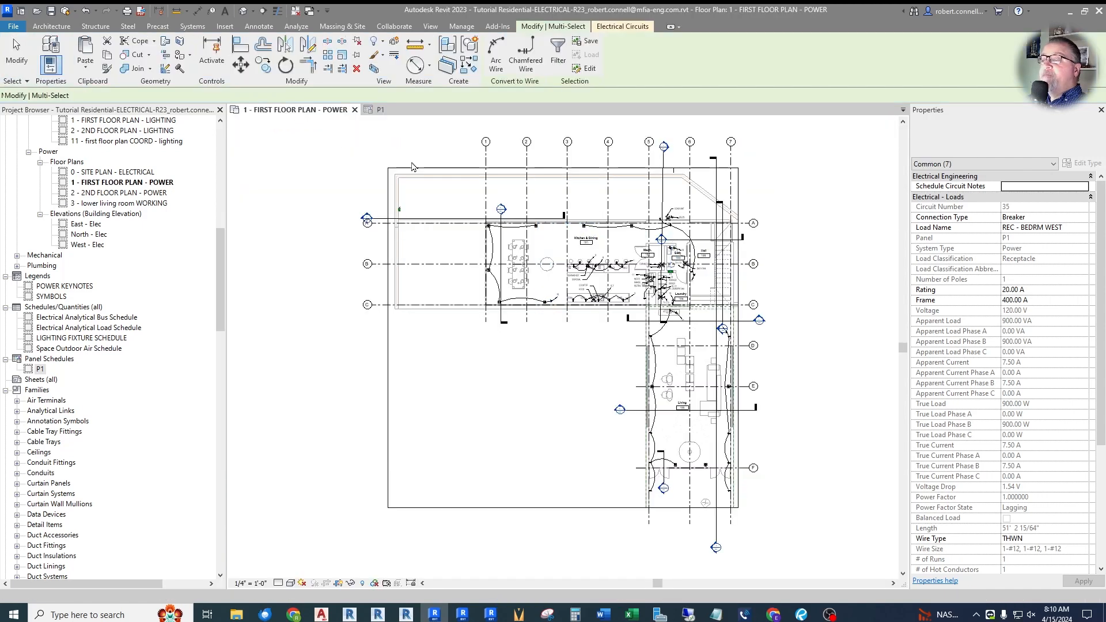
pyautogui.scroll(10, 599, 228)
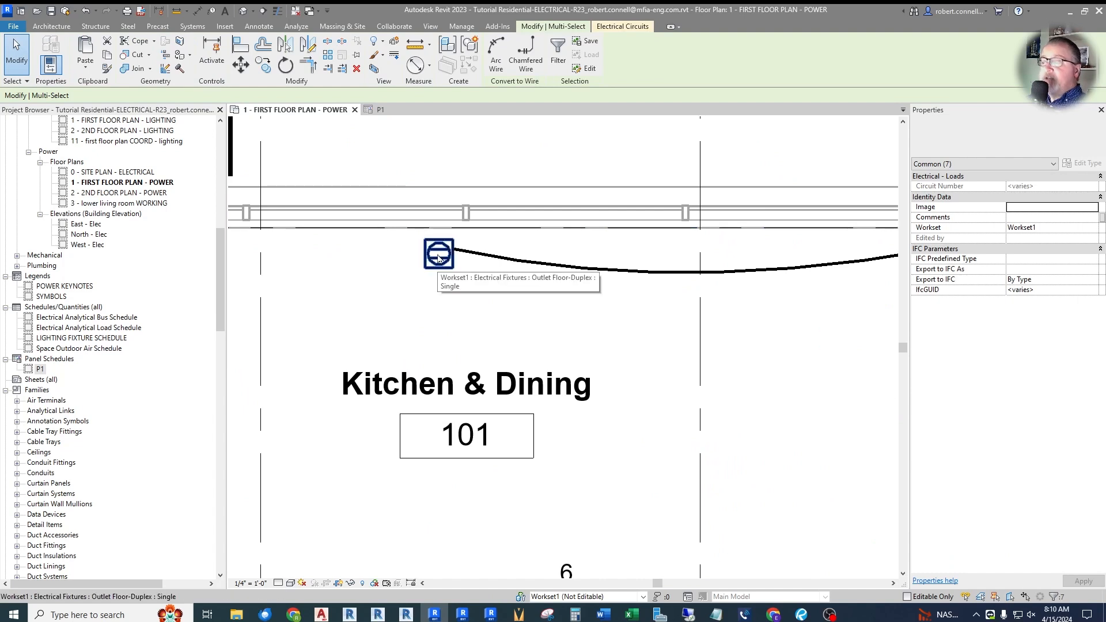
pyautogui.press('Tab')
pyautogui.press('Tab')
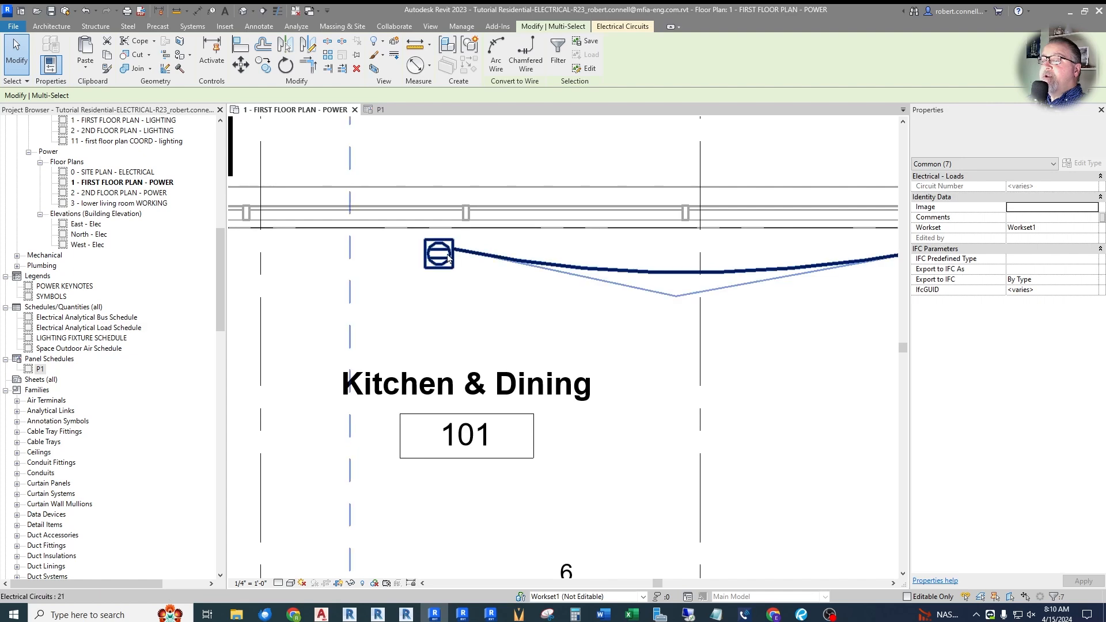
pyautogui.click(439, 260)
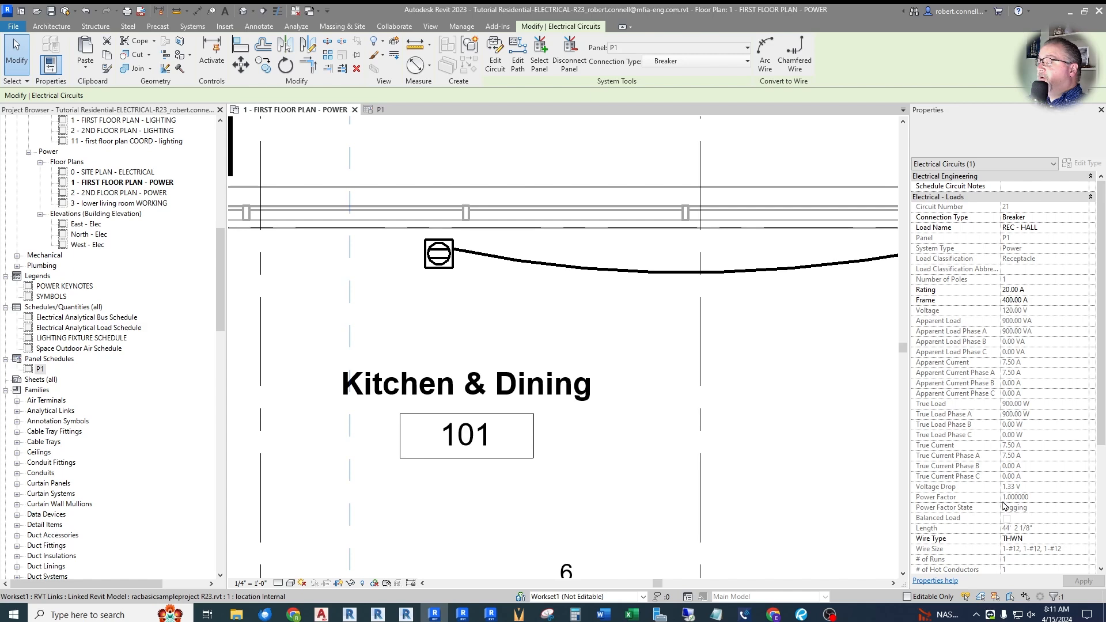
pyautogui.press('Escape')
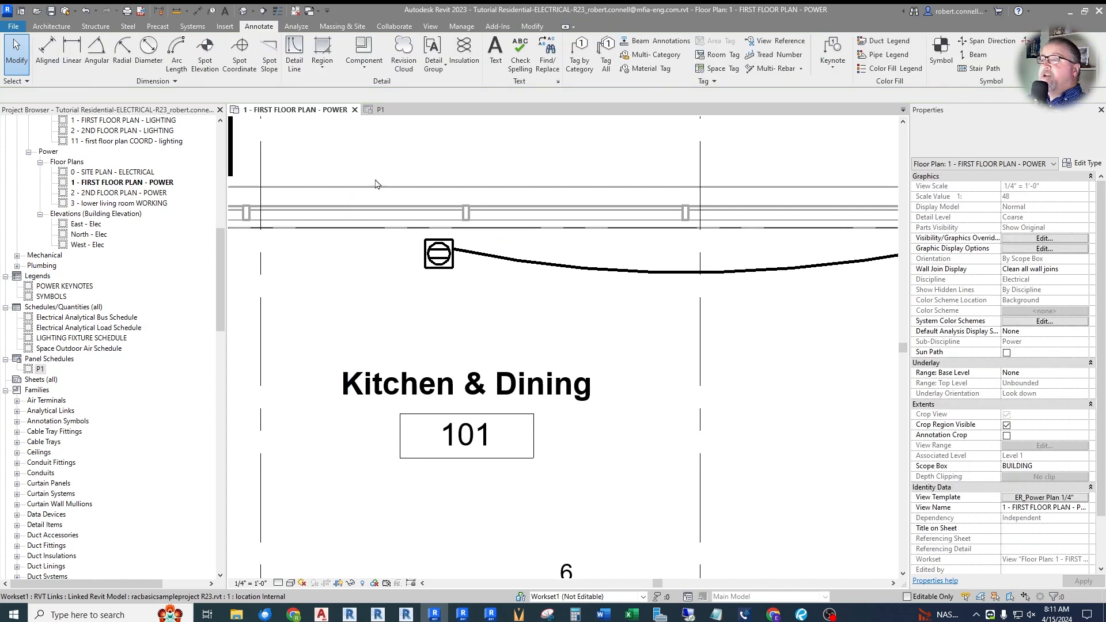
# Step: Return to the P1 panel schedule and set the trip rating of circuit 35 (REC - BEDRM WEST) to 15 A
pyautogui.click(377, 109)
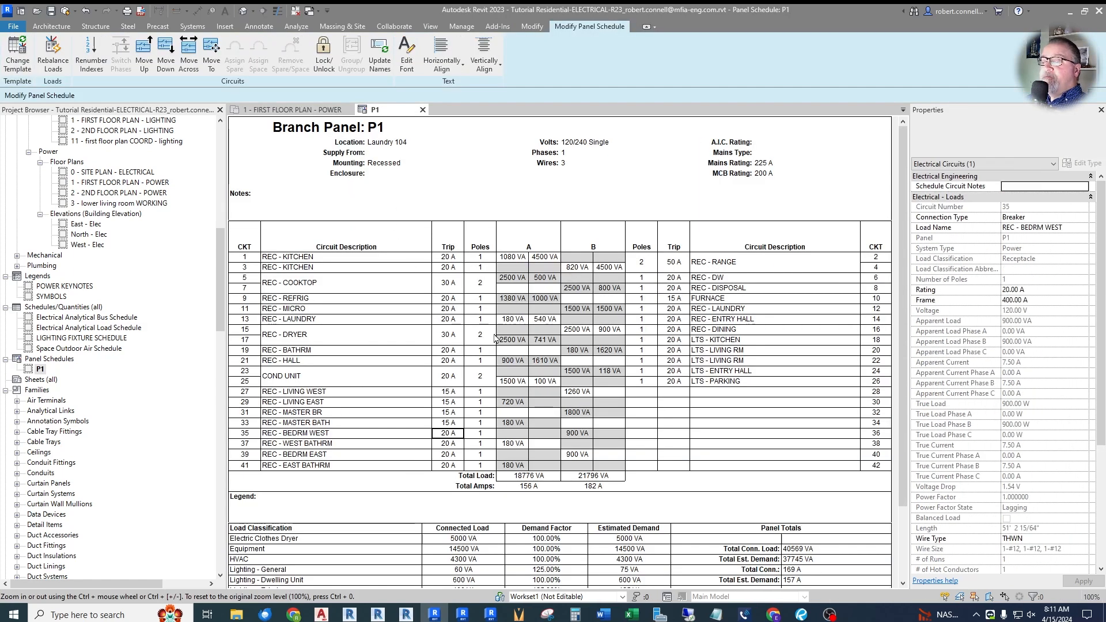
pyautogui.click(461, 433)
pyautogui.moveTo(461, 433); pyautogui.dragTo(426, 438)
pyautogui.write('15')
pyautogui.press('Return')
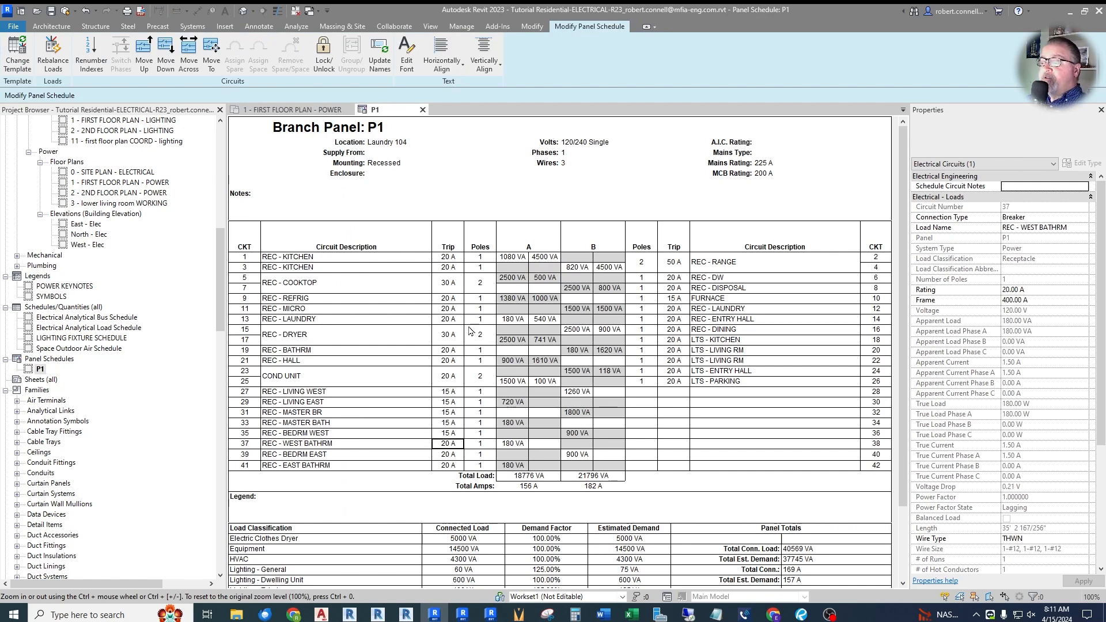
# Step: Set the P1 panel's mains rating to 200 A and review the load classification and panel totals below the circuits
pyautogui.click(768, 165)
pyautogui.moveTo(775, 163); pyautogui.dragTo(748, 165)
pyautogui.press('Delete')
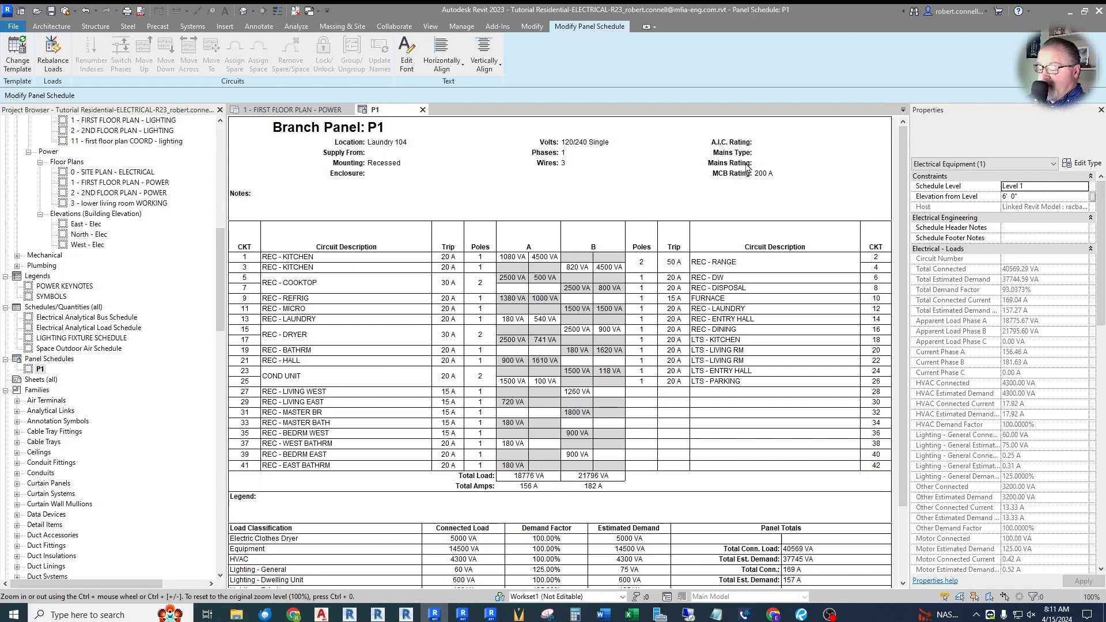
pyautogui.write('200')
pyautogui.press('Return')
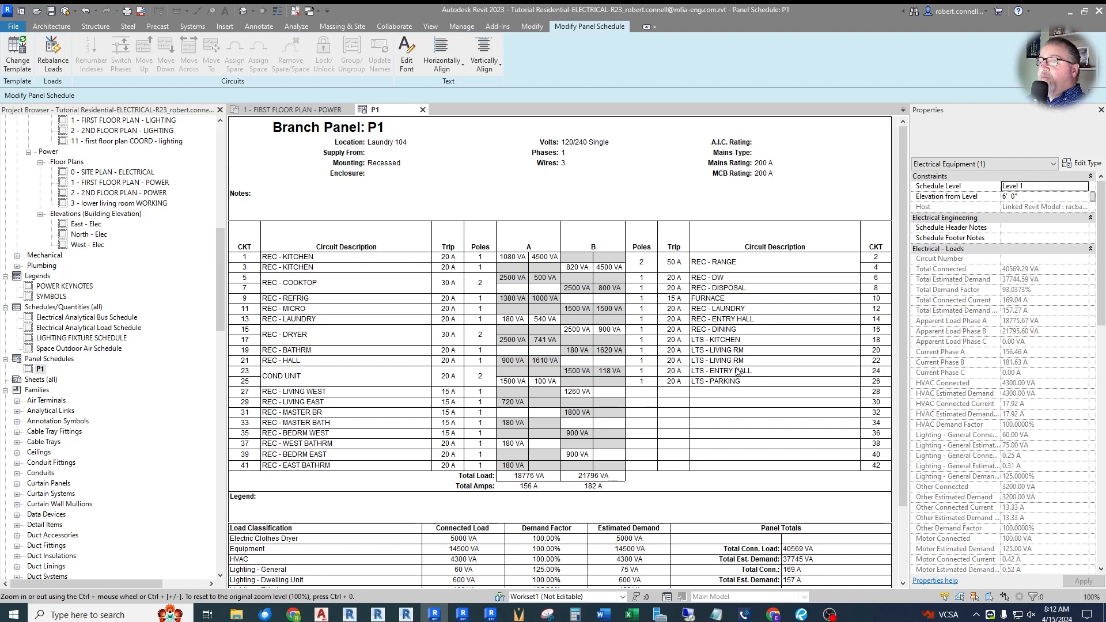
pyautogui.scroll(-3, 601, 276)
pyautogui.scroll(-1, 532, 329)
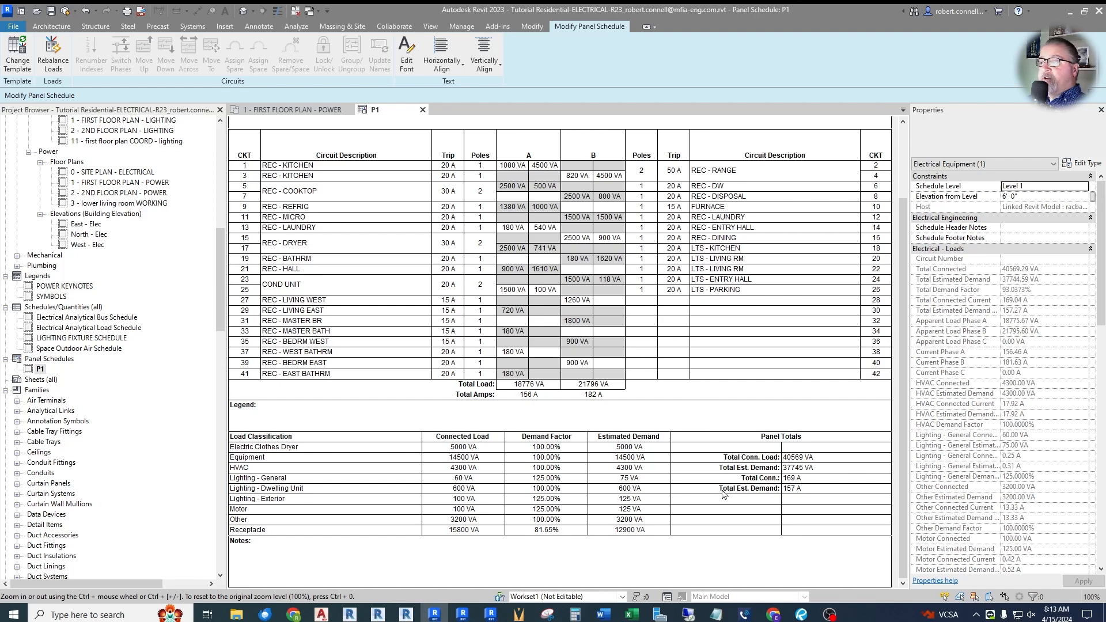
pyautogui.scroll(3, 729, 497)
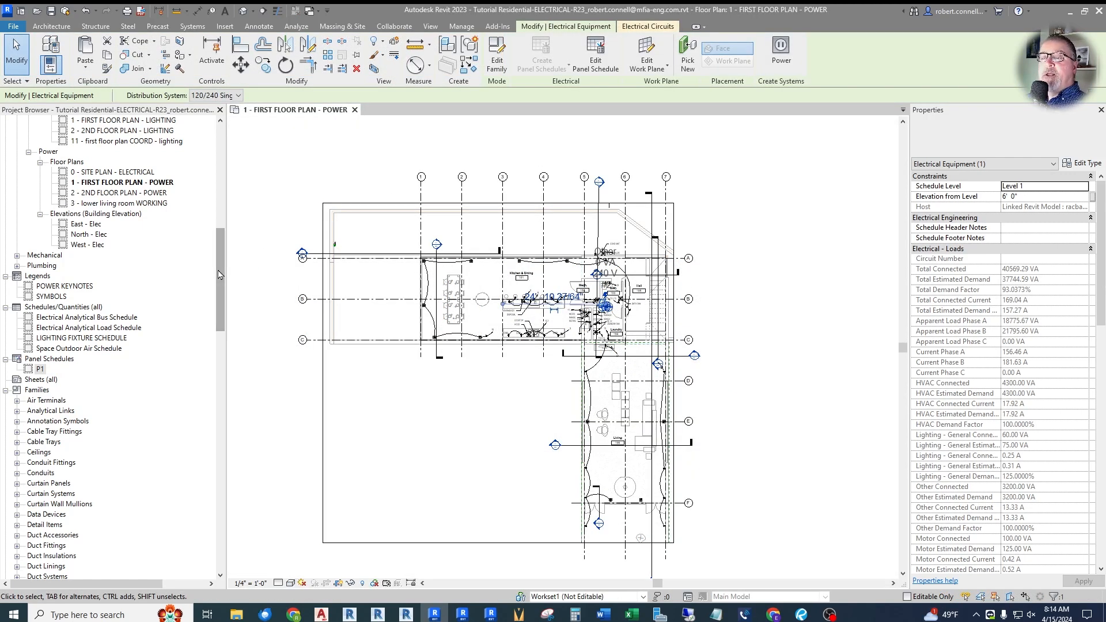
# Step: Open the ONE-LINE DIAGRAM drafting view and add the text note "METER BASE" to the right of the diagram, below the UTILITY TRANSFORMER note
pyautogui.moveTo(221, 276); pyautogui.dragTo(225, 190)
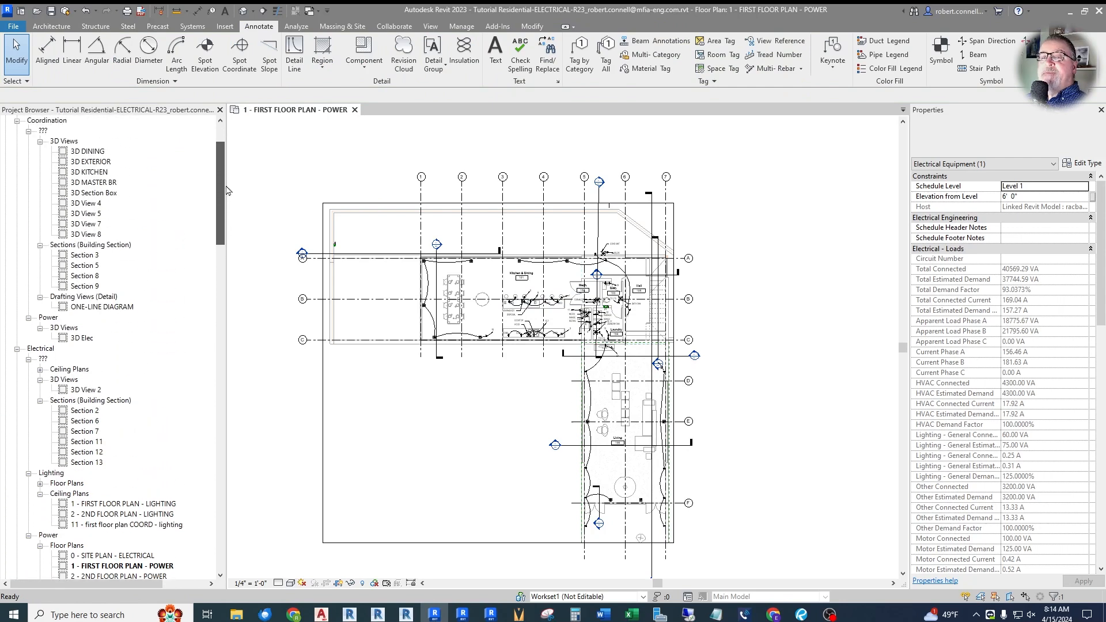
pyautogui.doubleClick(98, 308)
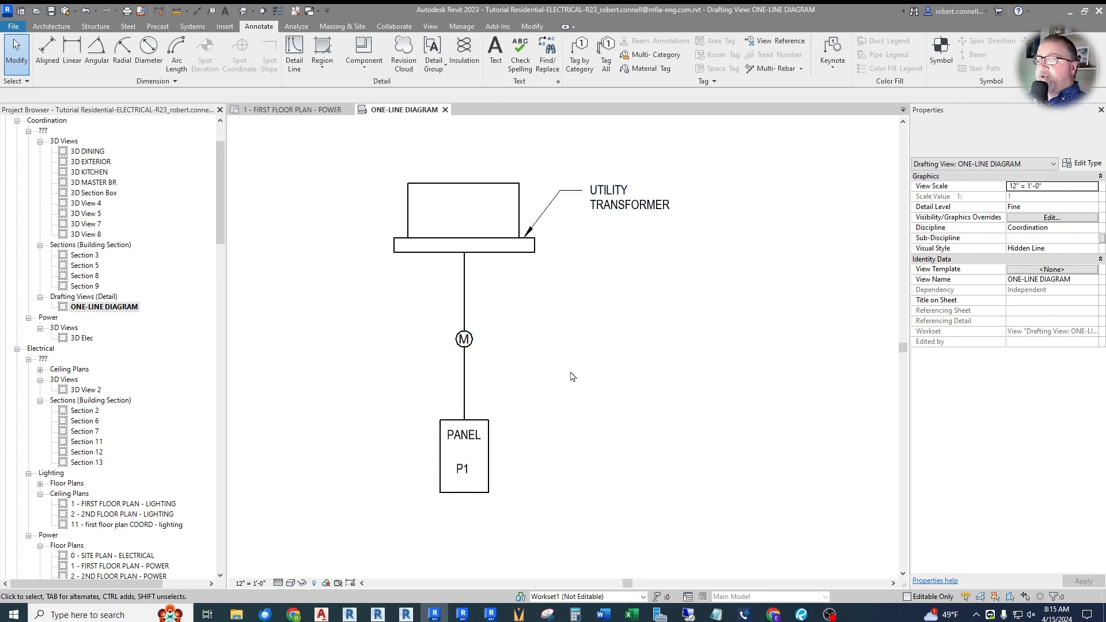
pyautogui.click(494, 51)
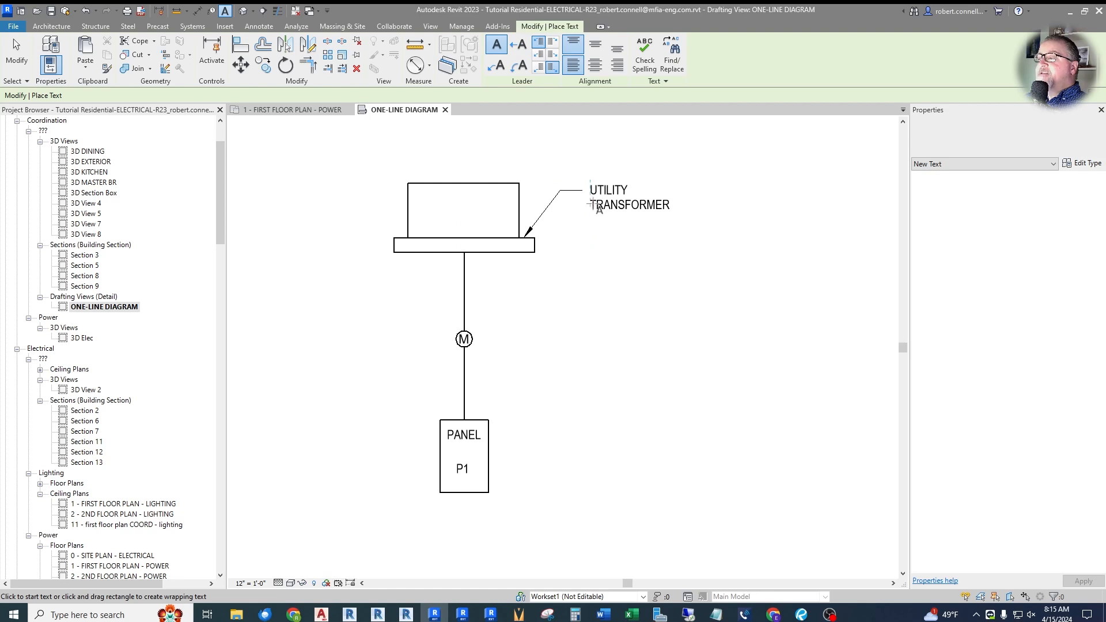
pyautogui.click(584, 282)
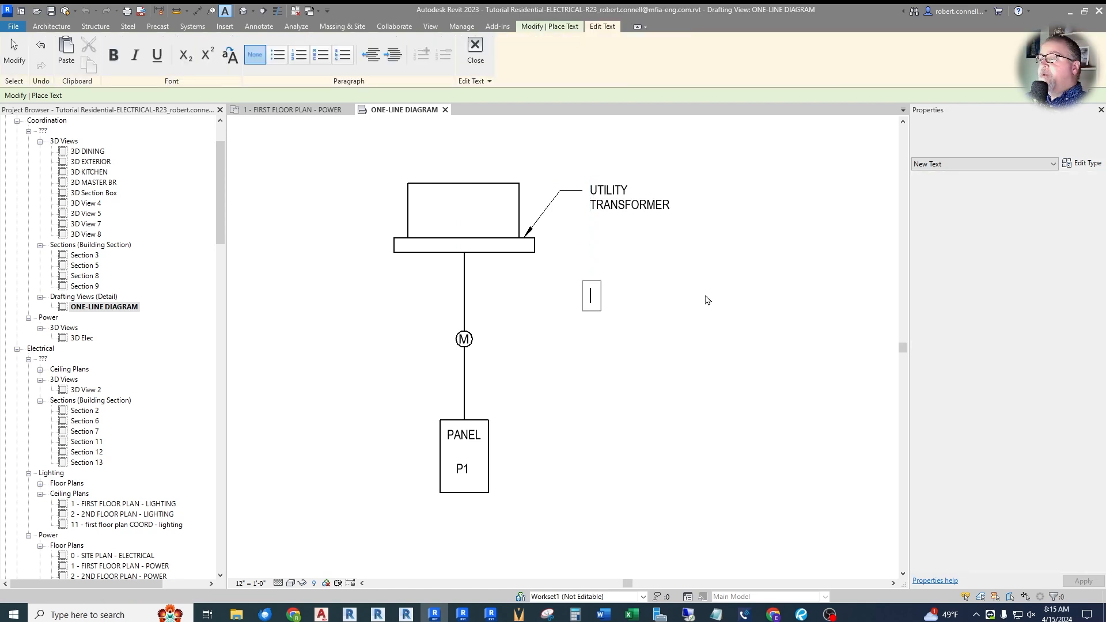
pyautogui.write('METER ')
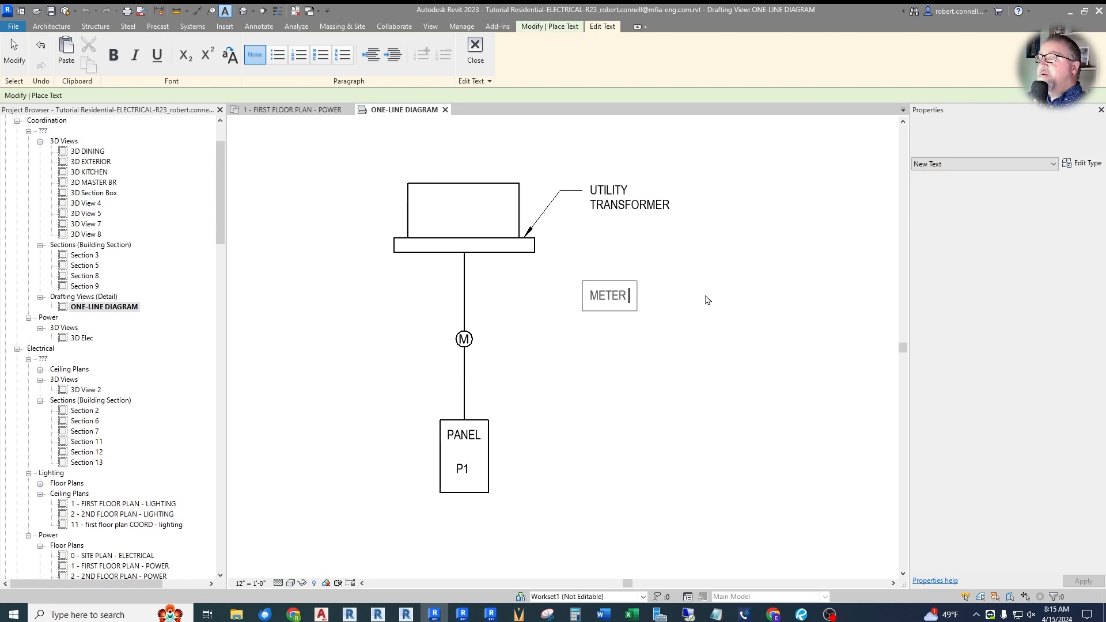
pyautogui.write('BASE')
pyautogui.click(13, 39)
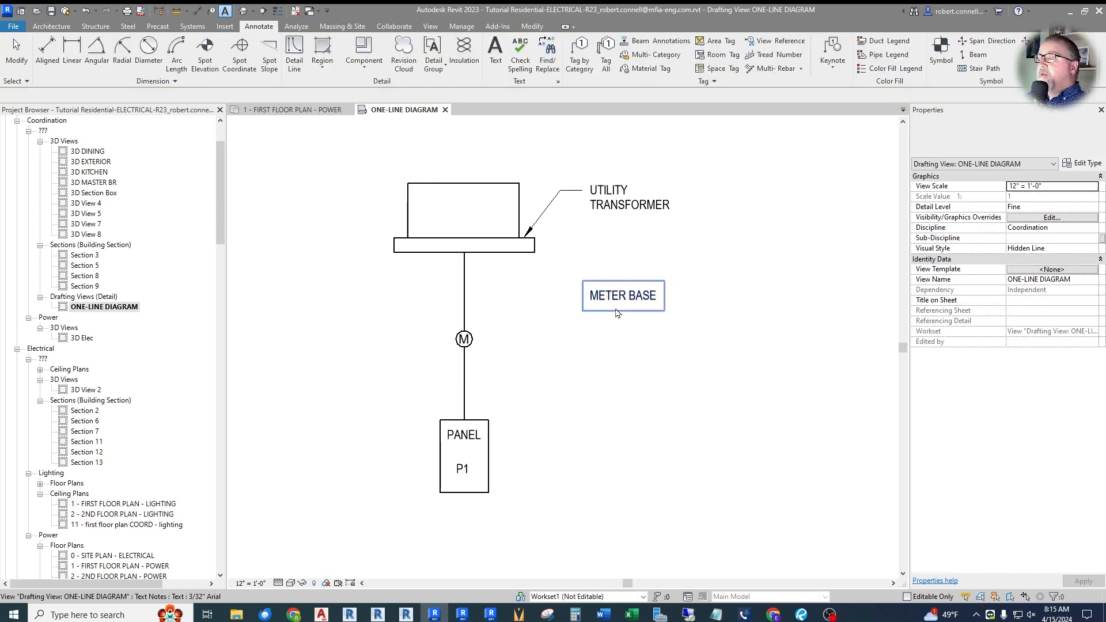
# Step: Add a leader to the METER BASE note, pointing at the meter symbol, with its elbow aligned to the leader above
pyautogui.click(497, 44)
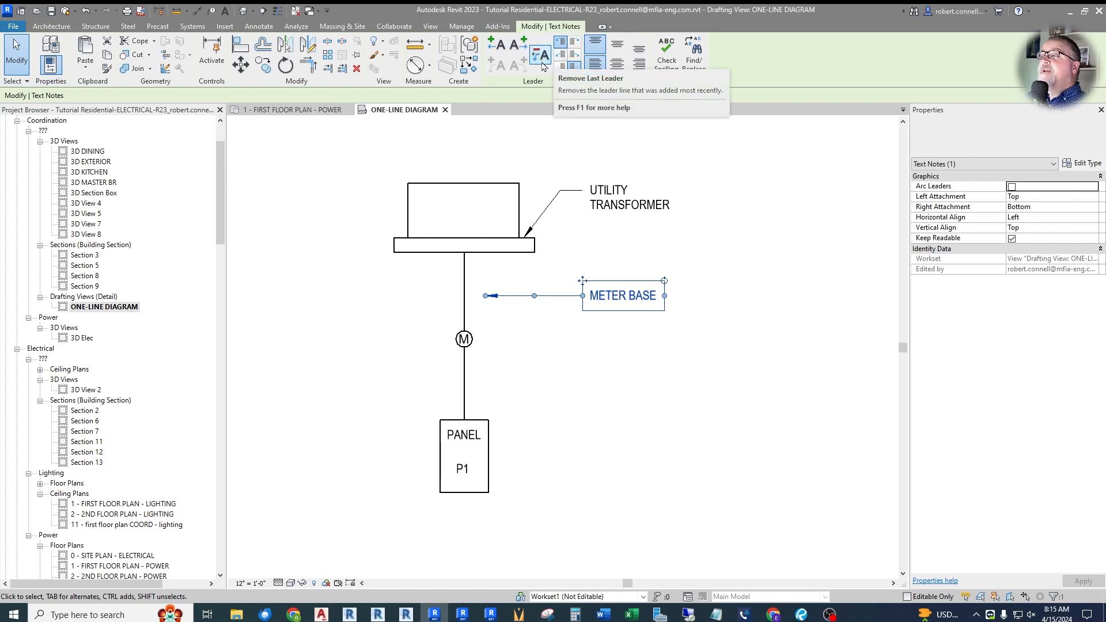
pyautogui.moveTo(487, 296); pyautogui.dragTo(560, 296)
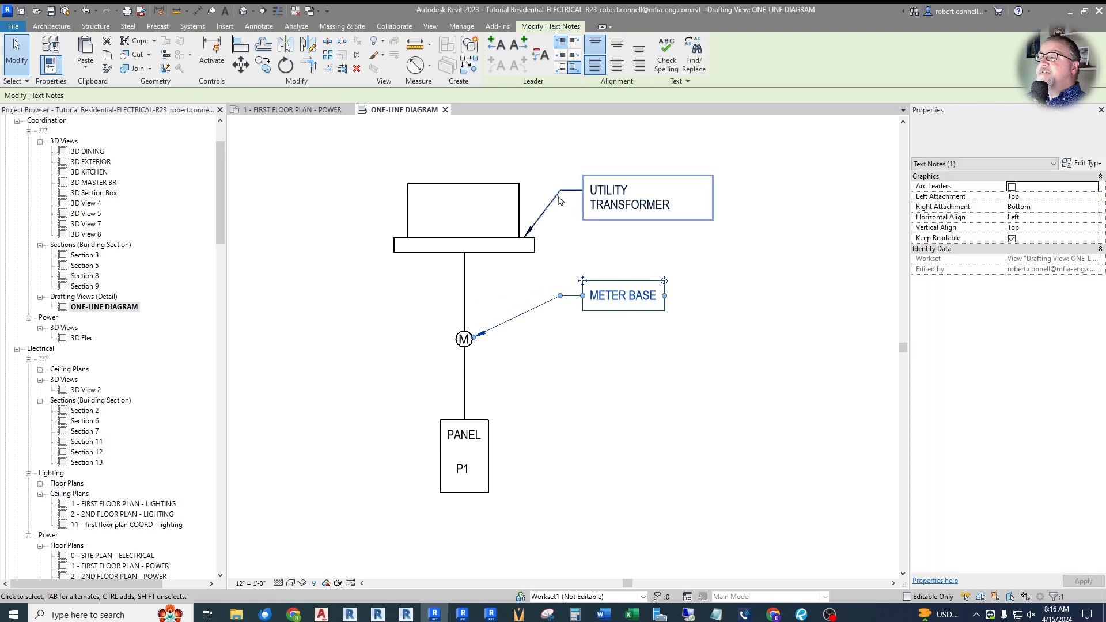
pyautogui.click(630, 330)
# Step: Add the text note "LOADCENTER" below the METER BASE note, aligned with its left edge
pyautogui.press('t')
pyautogui.press('x')
pyautogui.moveTo(625, 363); pyautogui.dragTo(581, 320, button='middle')
pyautogui.scroll(-1, 582, 321)
pyautogui.scroll(1, 557, 348)
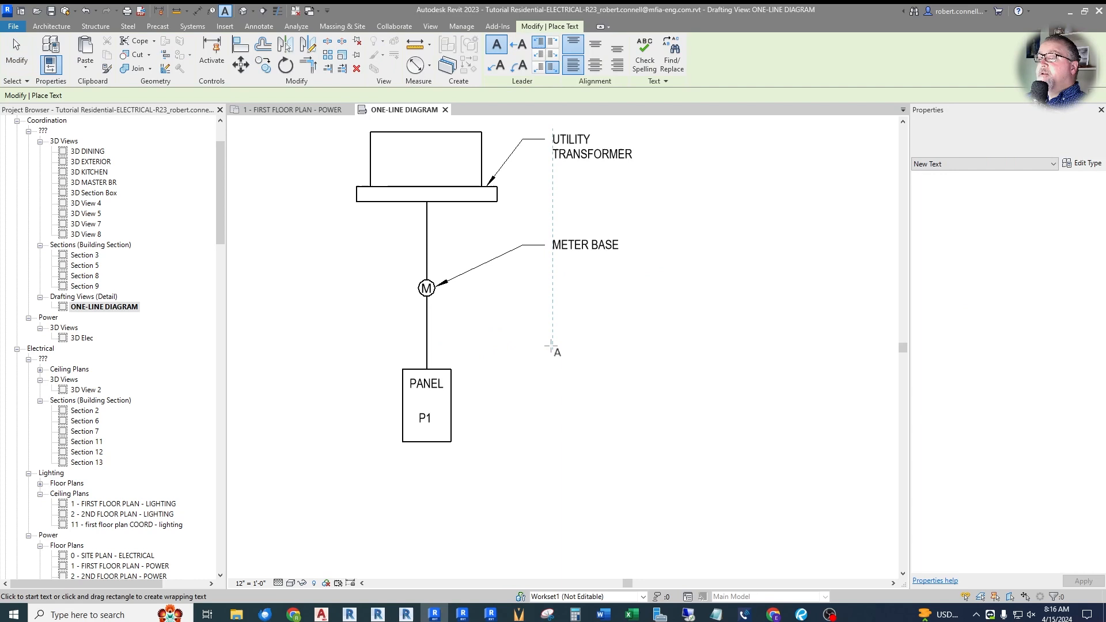
pyautogui.click(553, 344)
pyautogui.write('LOADCENTER')
pyautogui.click(647, 337)
pyautogui.press('Escape')
# Step: Add a leader to the LOADCENTER note, pointing at the P1 panel box, with its elbow aligned to the leaders above
pyautogui.click(590, 348)
pyautogui.click(497, 45)
pyautogui.moveTo(449, 349); pyautogui.dragTo(448, 402)
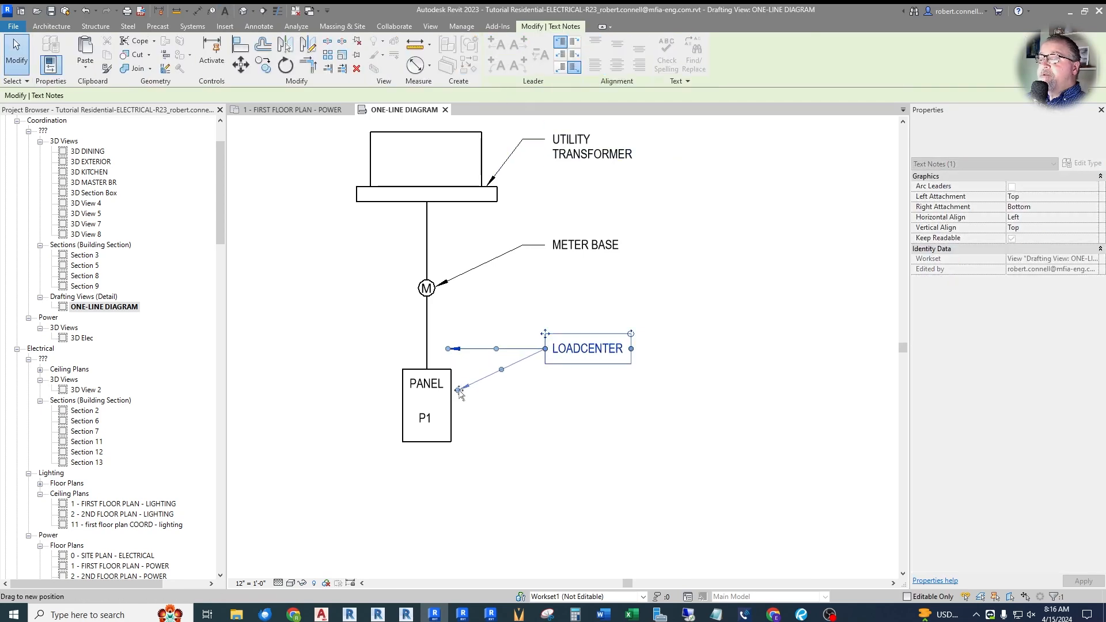
pyautogui.moveTo(497, 376)
pyautogui.mouseDown()
pyautogui.moveTo(539, 347)
pyautogui.moveTo(523, 349)
pyautogui.mouseUp()
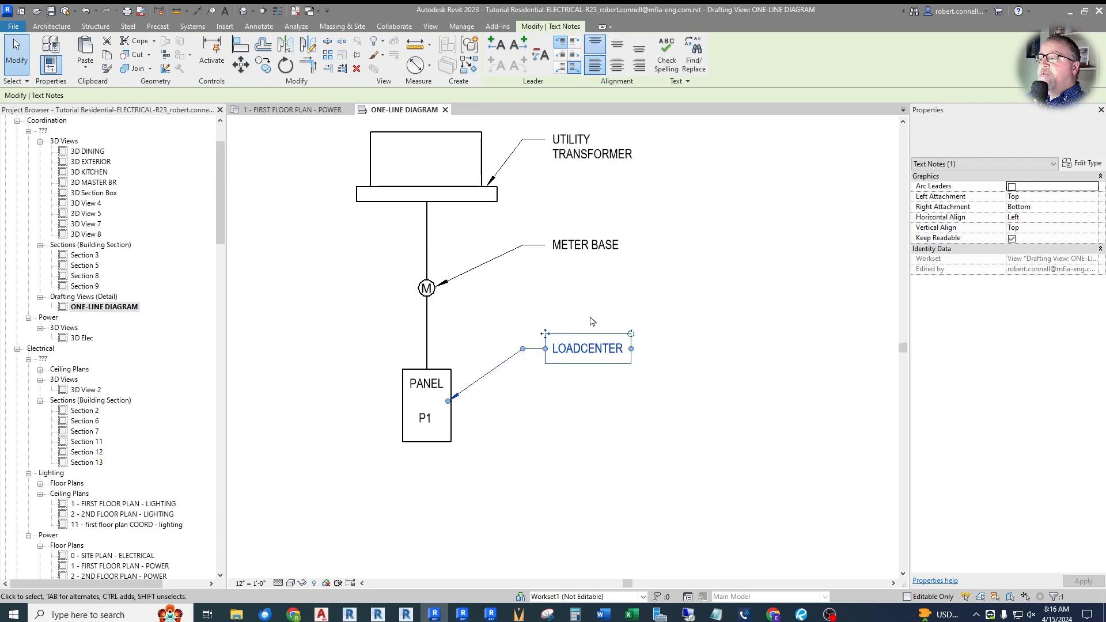
pyautogui.click(592, 321)
# Step: Add the text note "3"C ONLY, MIN 36" BURY" between the UTILITY TRANSFORMER and METER BASE notes, aligned with their left edges
pyautogui.scroll(-1, 614, 335)
pyautogui.scroll(1, 428, 291)
pyautogui.scroll(-1, 405, 292)
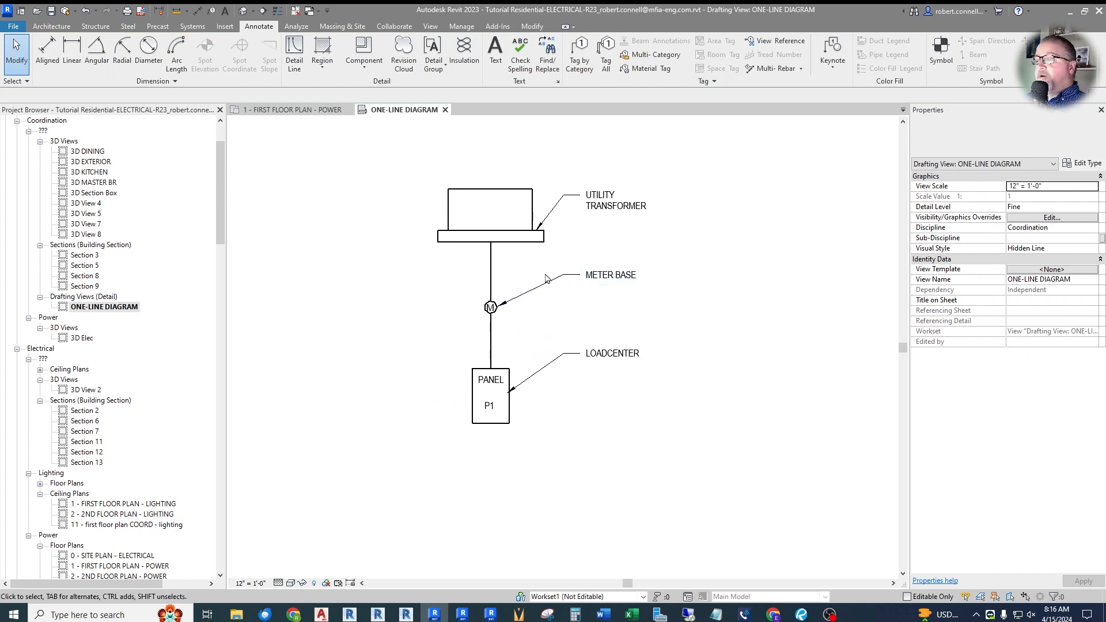
pyautogui.scroll(1, 532, 271)
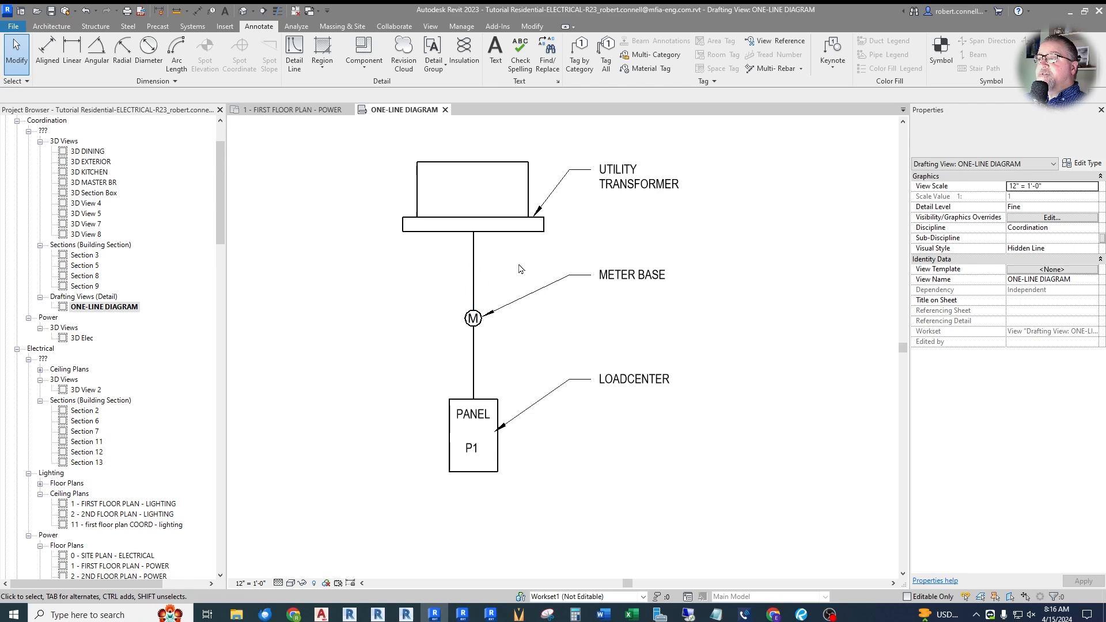
pyautogui.click(496, 57)
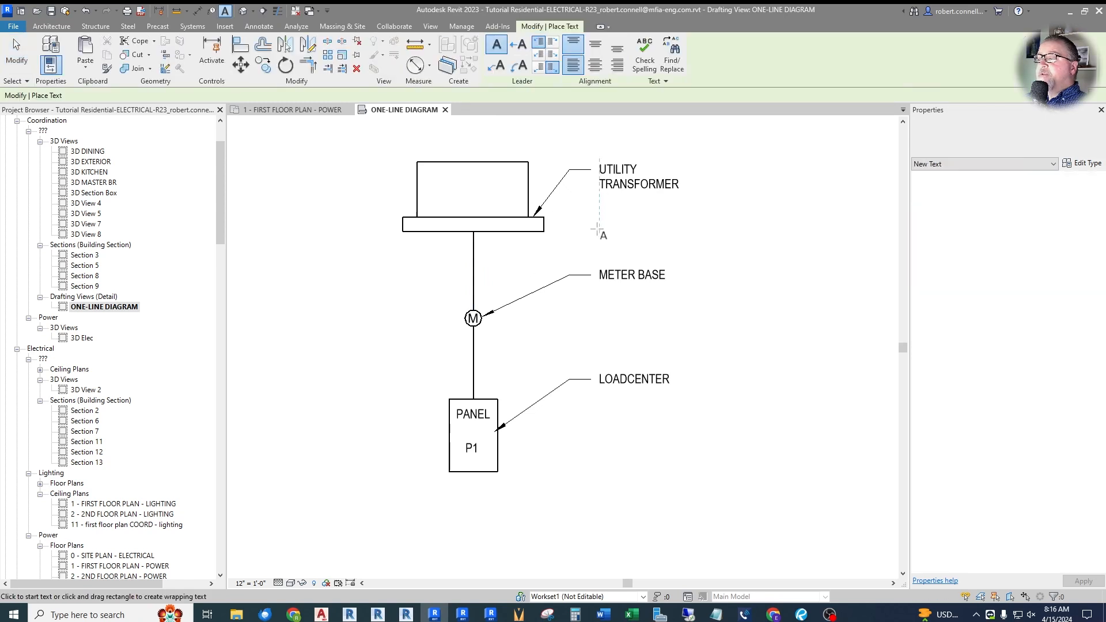
pyautogui.click(599, 229)
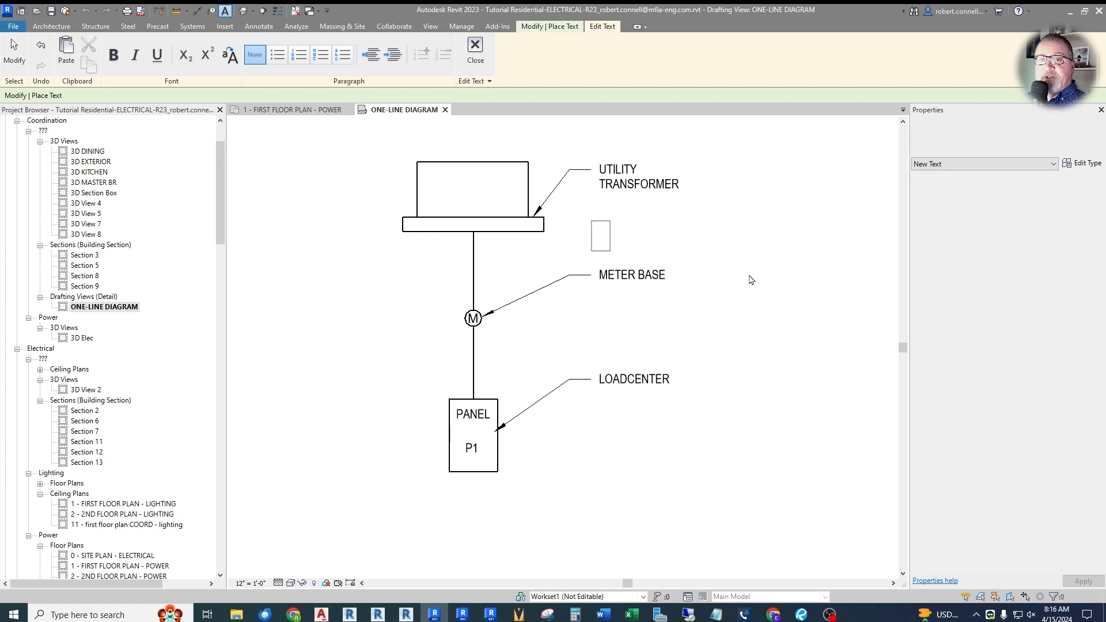
pyautogui.write('3"C')
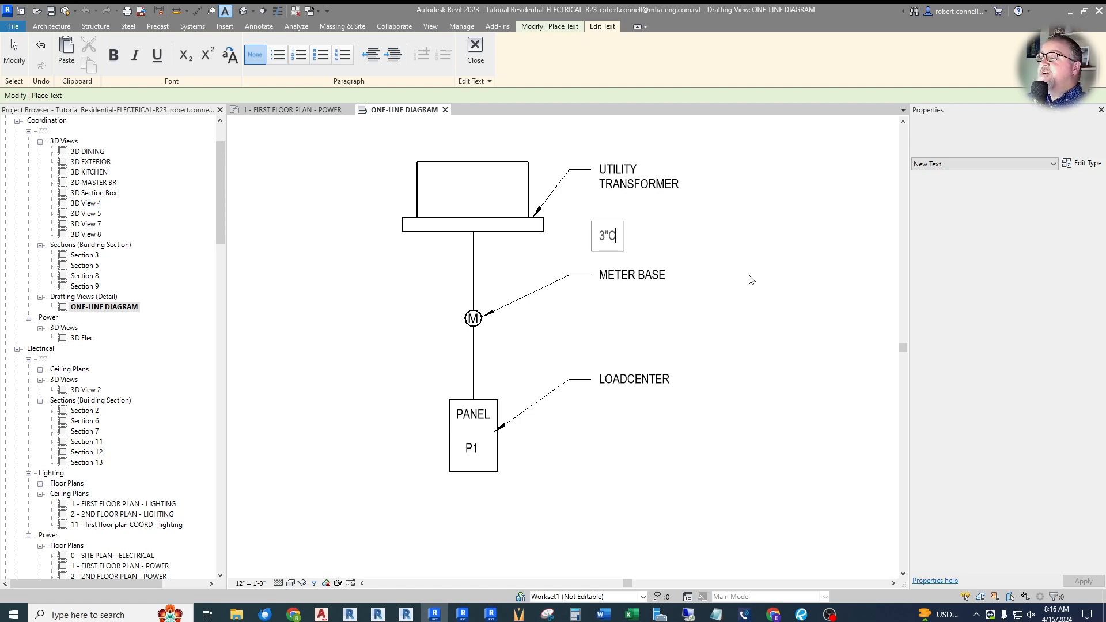
pyautogui.write(' ONLY')
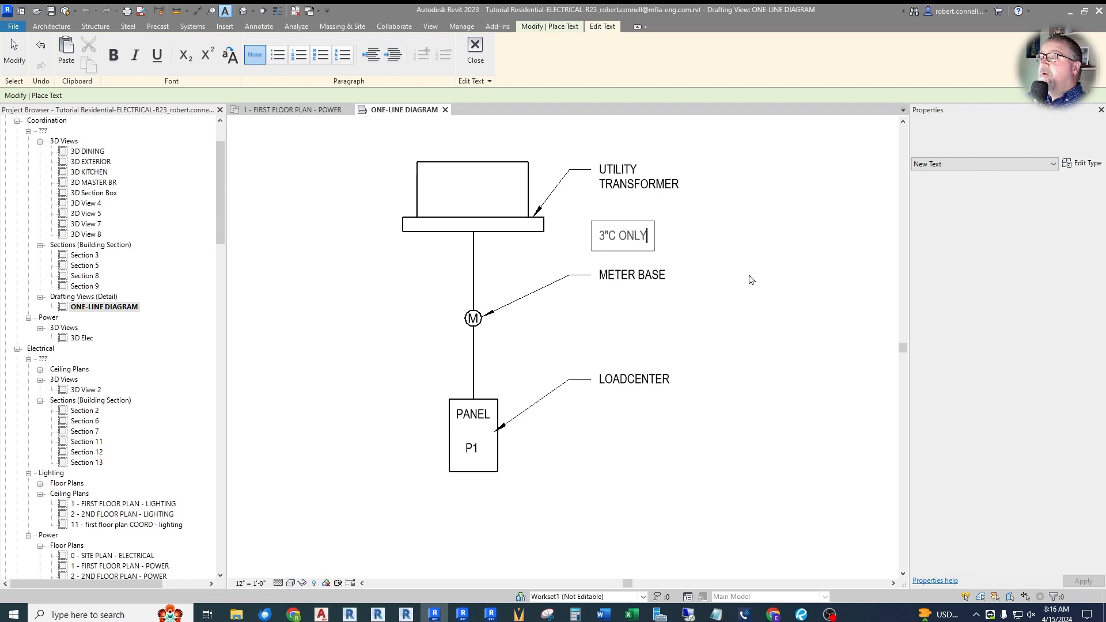
pyautogui.write('M')
pyautogui.press('BackSpace')
pyautogui.write(', ')
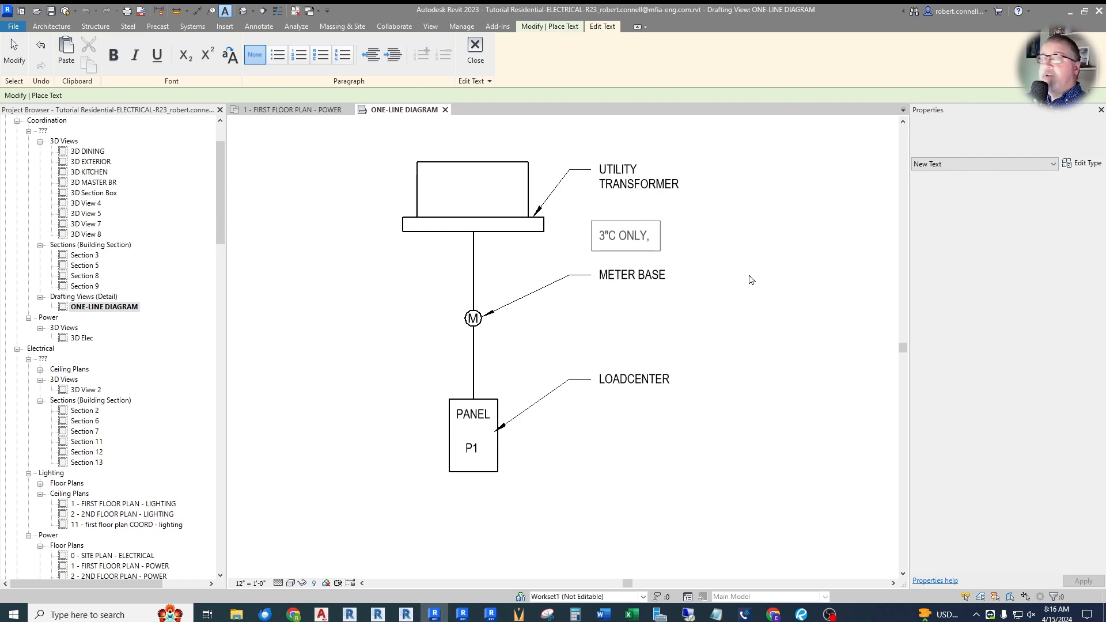
pyautogui.write('MIN ')
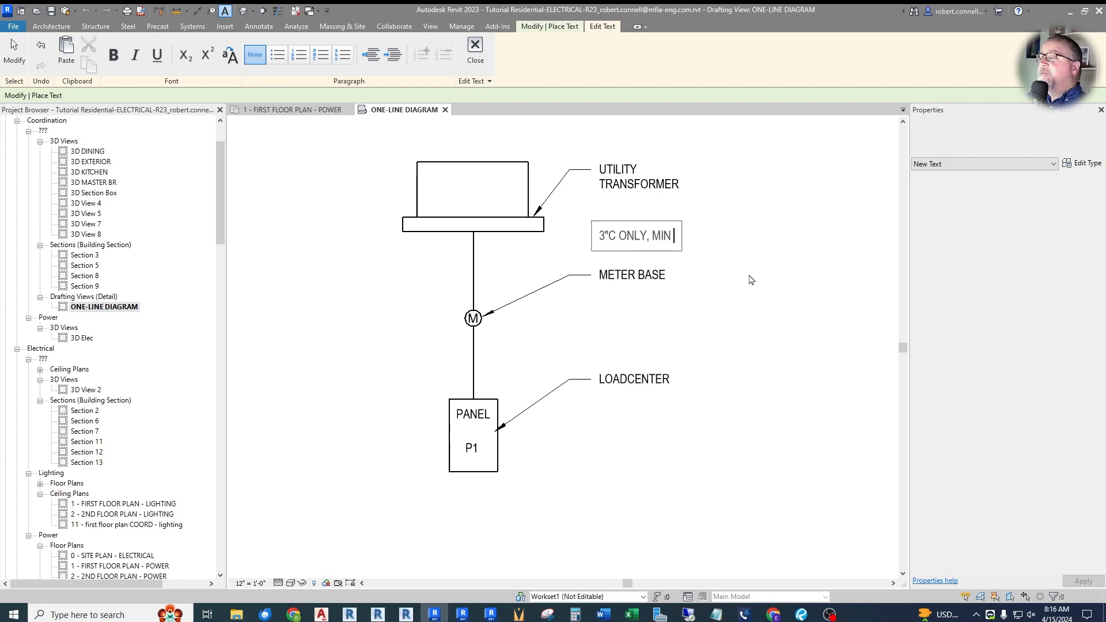
pyautogui.write('36" BURY')
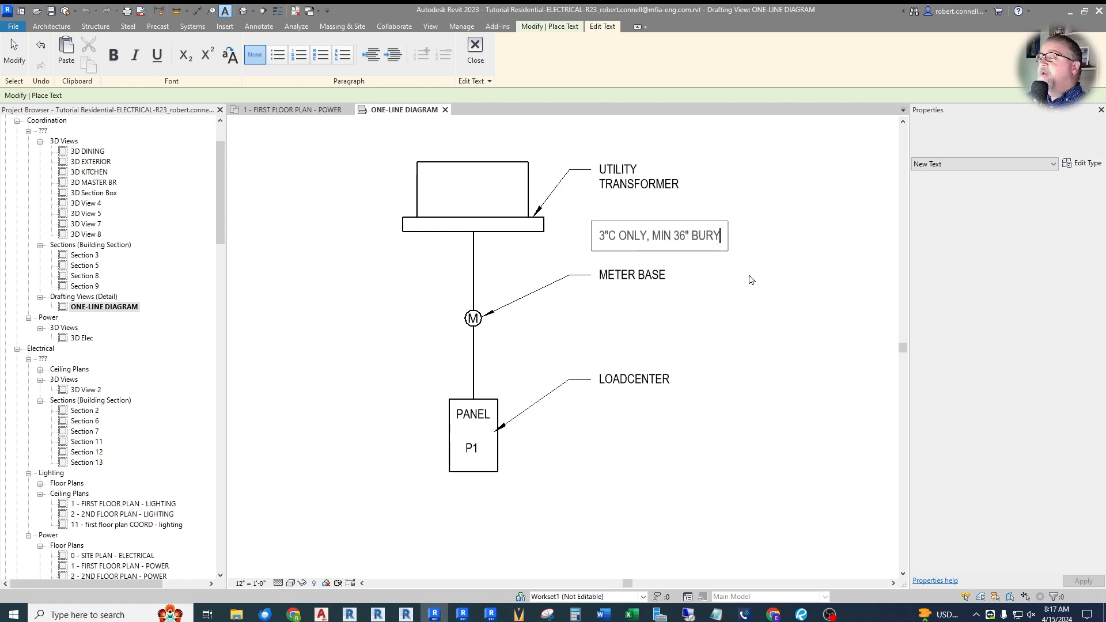
pyautogui.click(751, 280)
pyautogui.click(752, 277)
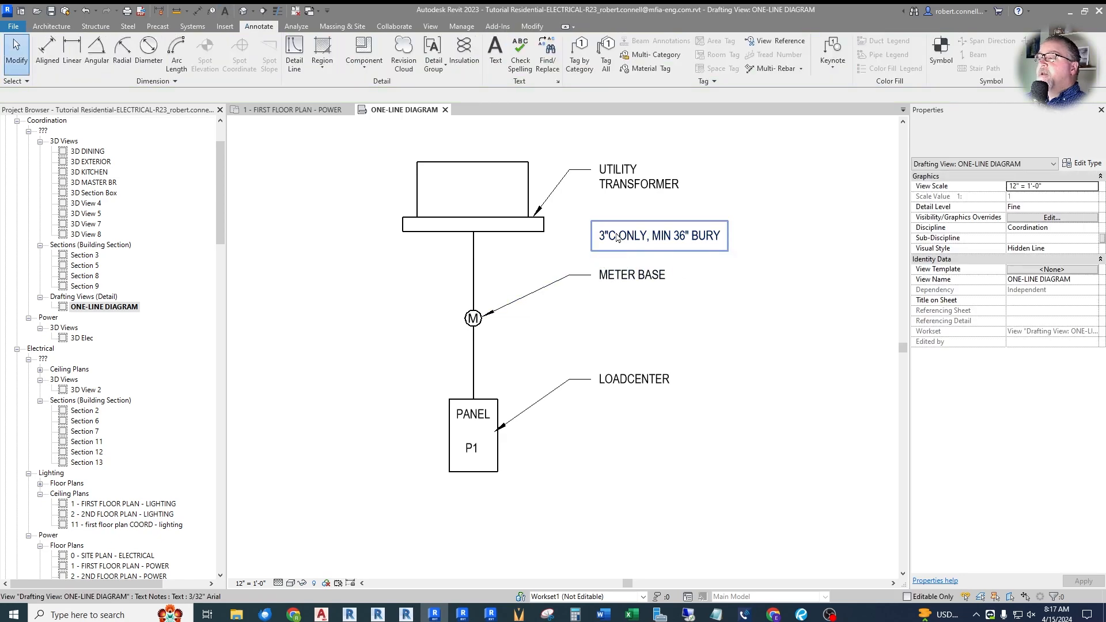
# Step: Add a leader to the conduit note, pointing at the line between transformer and meter, with its elbow aligned to the other leaders
pyautogui.click(619, 238)
pyautogui.click(496, 44)
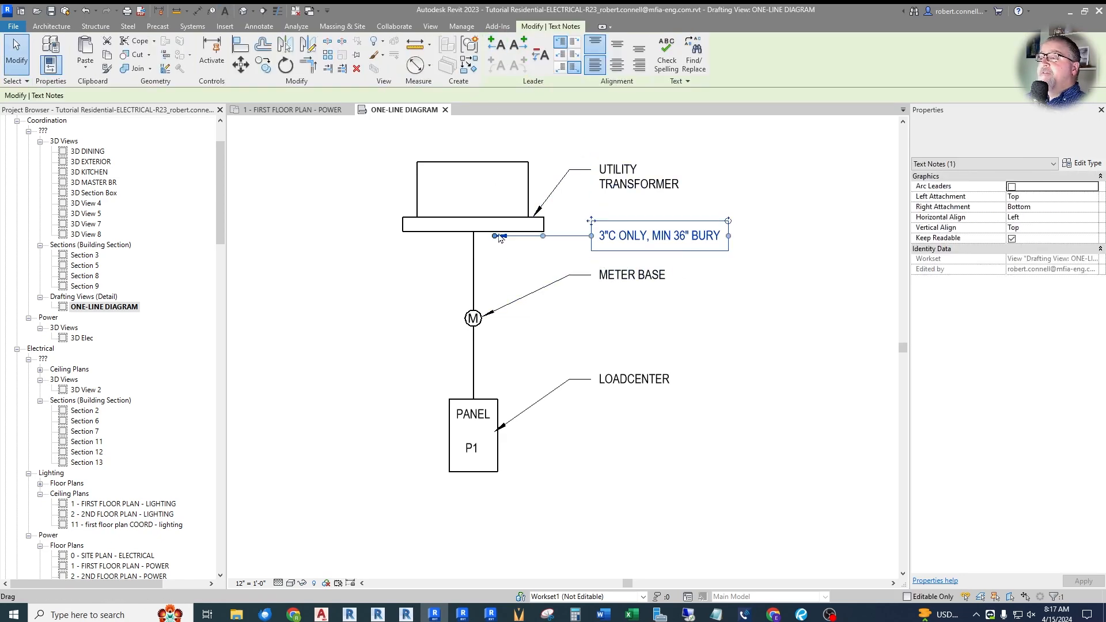
pyautogui.moveTo(496, 241); pyautogui.dragTo(474, 284)
pyautogui.moveTo(532, 260); pyautogui.dragTo(569, 237)
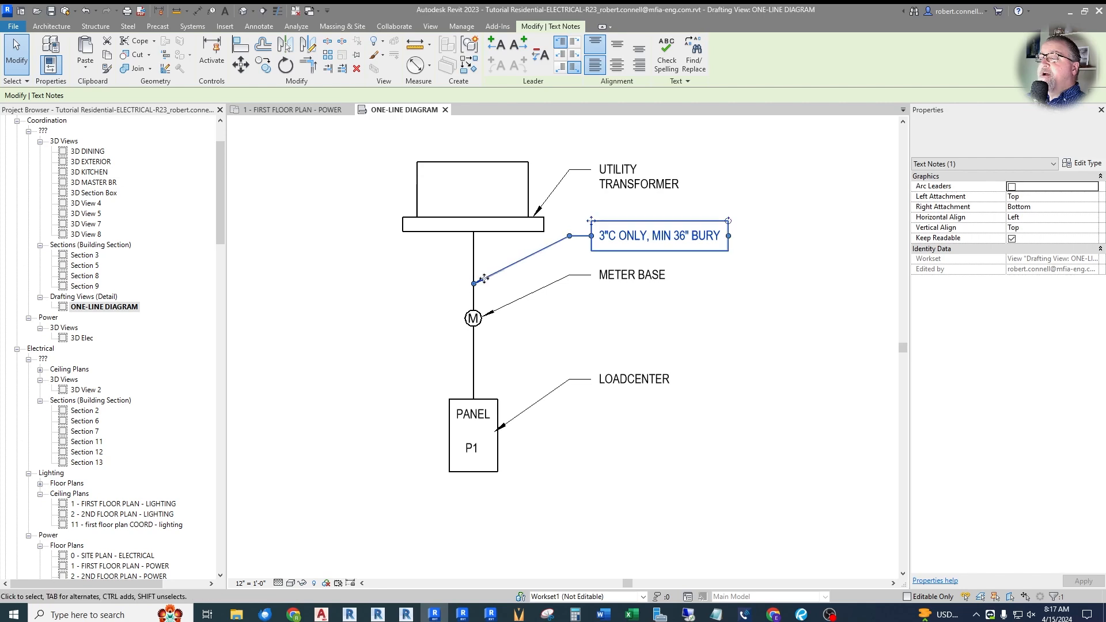
# Step: Change the conduit note's text type to 3/32" Arial LOOP and adjust the leader end so its loop sits around the service line
pyautogui.scroll(3, 466, 282)
pyautogui.scroll(-1, 431, 291)
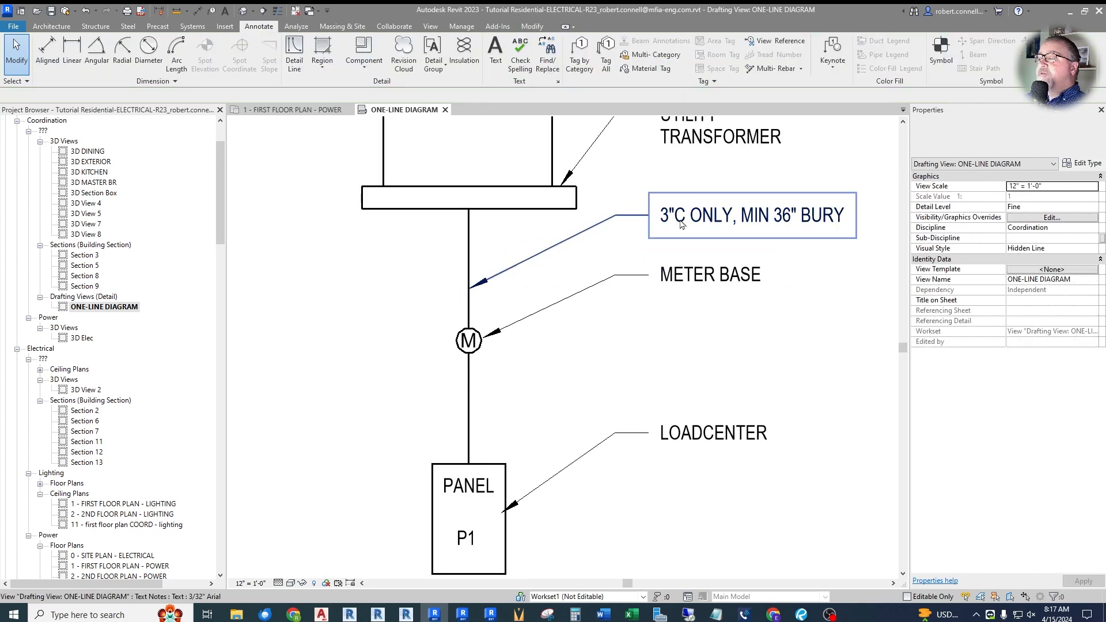
pyautogui.click(1016, 133)
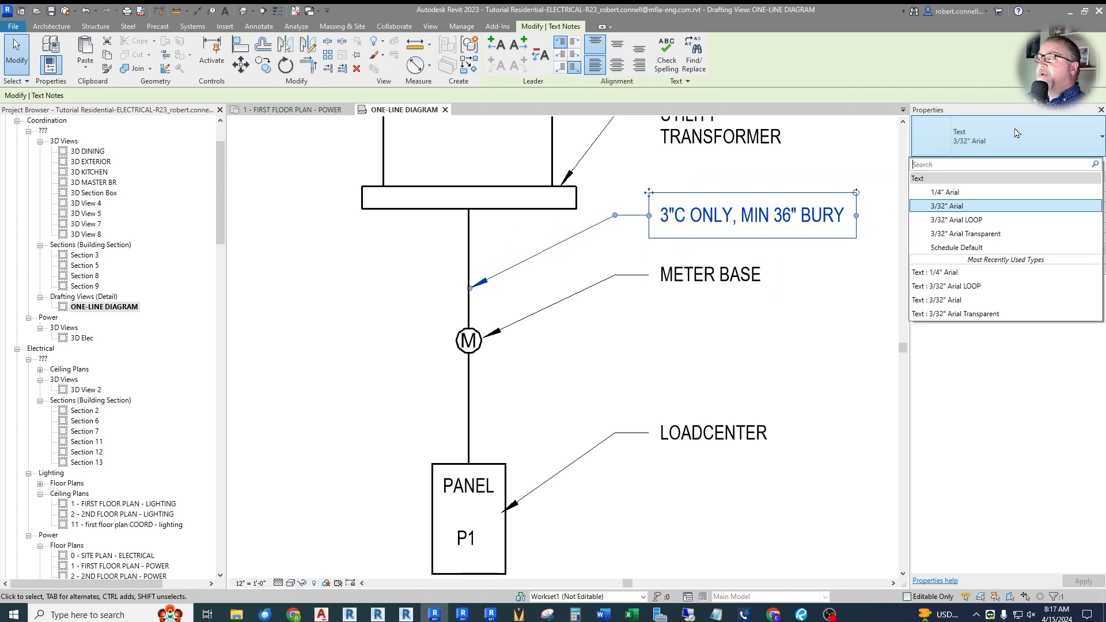
pyautogui.click(971, 220)
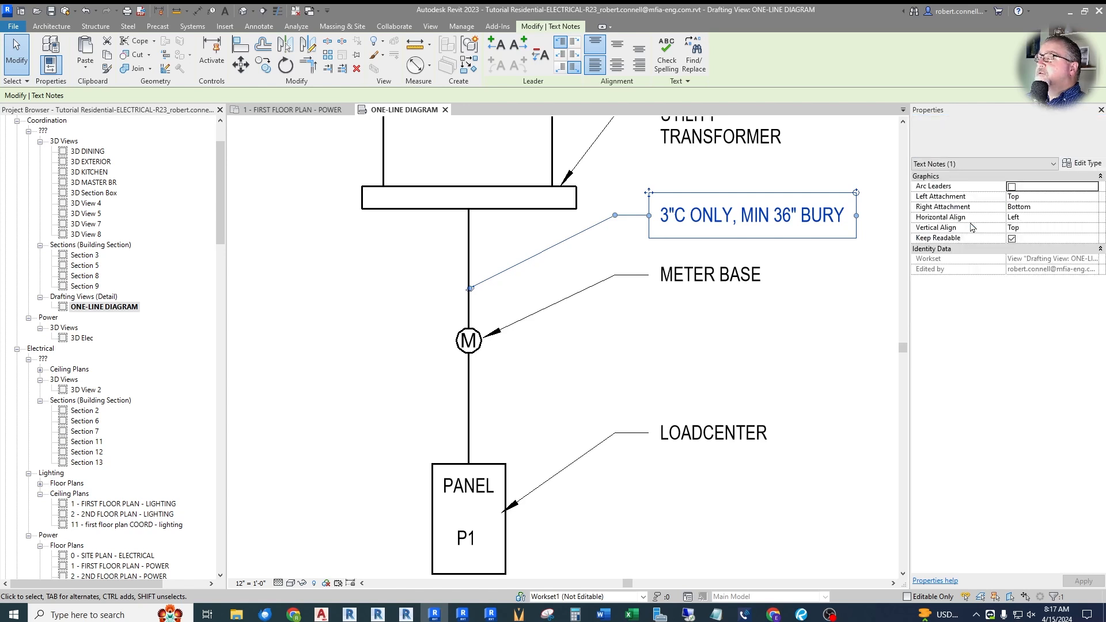
pyautogui.scroll(4, 469, 276)
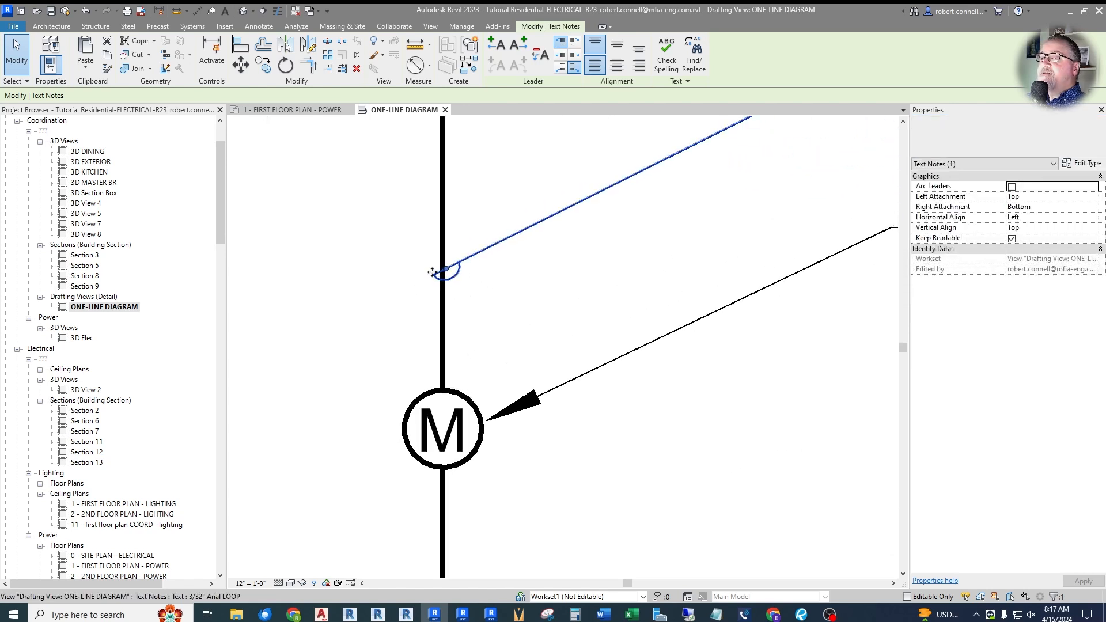
pyautogui.scroll(2, 458, 269)
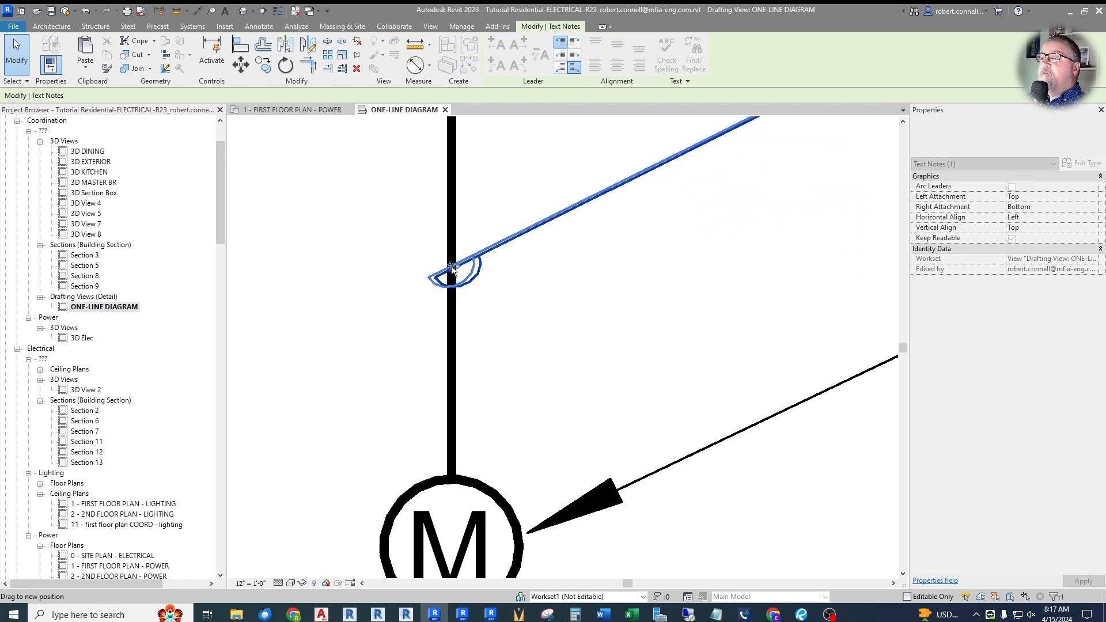
pyautogui.click(424, 311)
# Step: Review the conduit note's text type properties, including the list of available leader arrowheads around Loop 1/16"
pyautogui.scroll(-5, 402, 351)
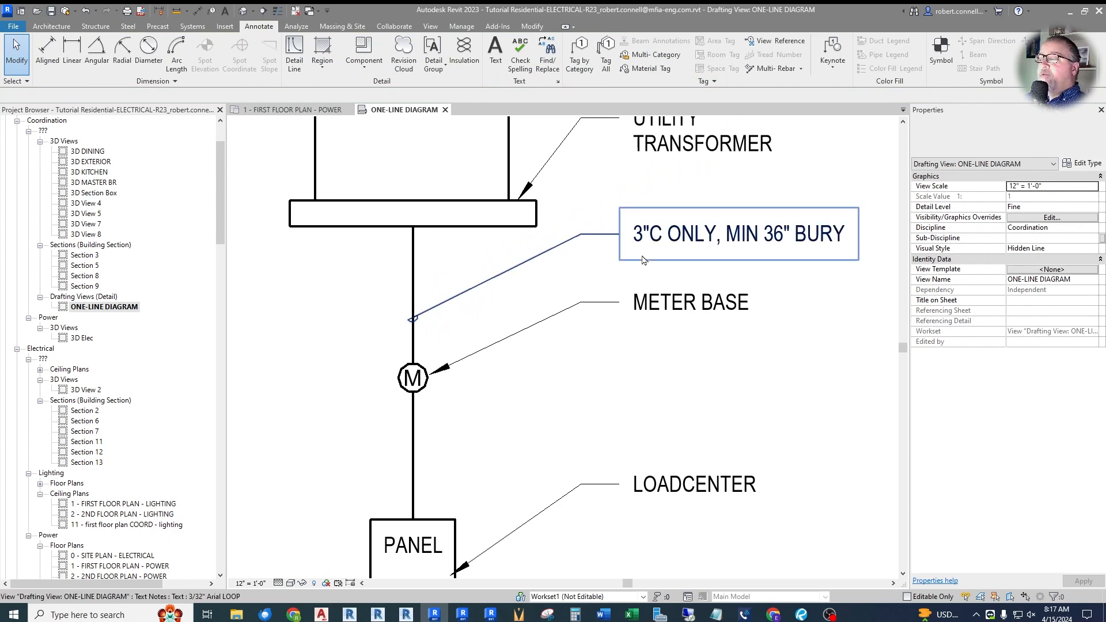
pyautogui.click(658, 249)
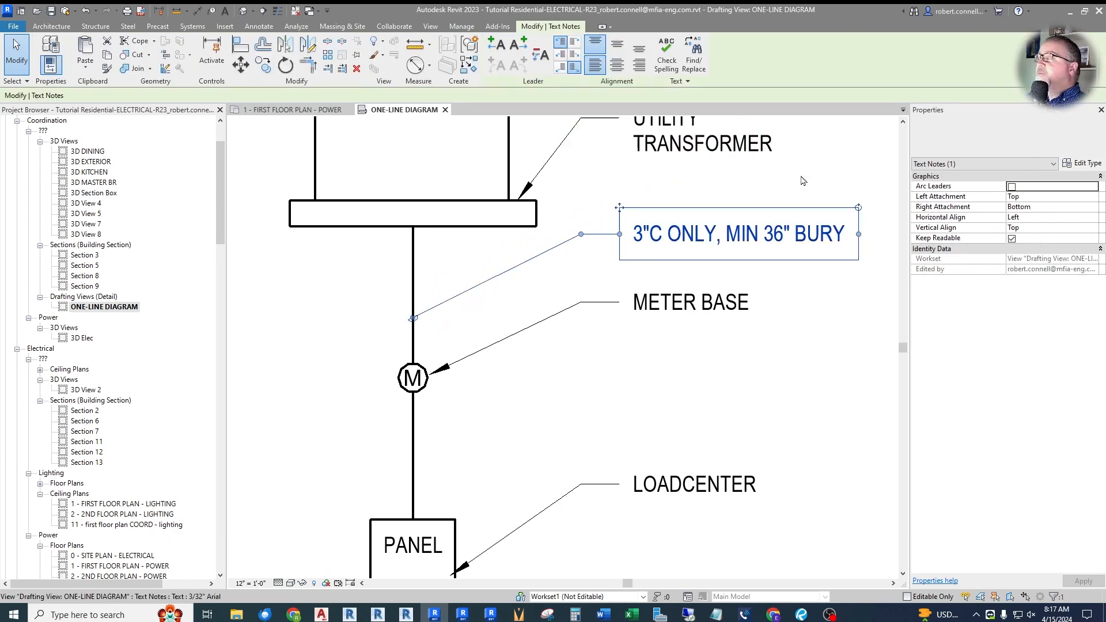
pyautogui.click(1085, 166)
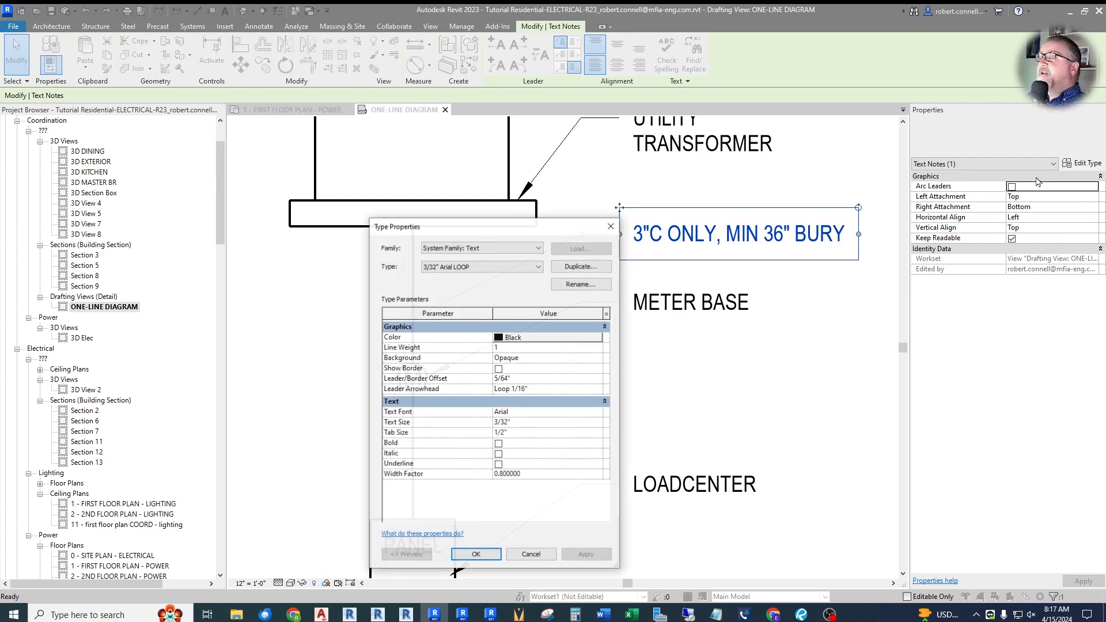
pyautogui.click(580, 267)
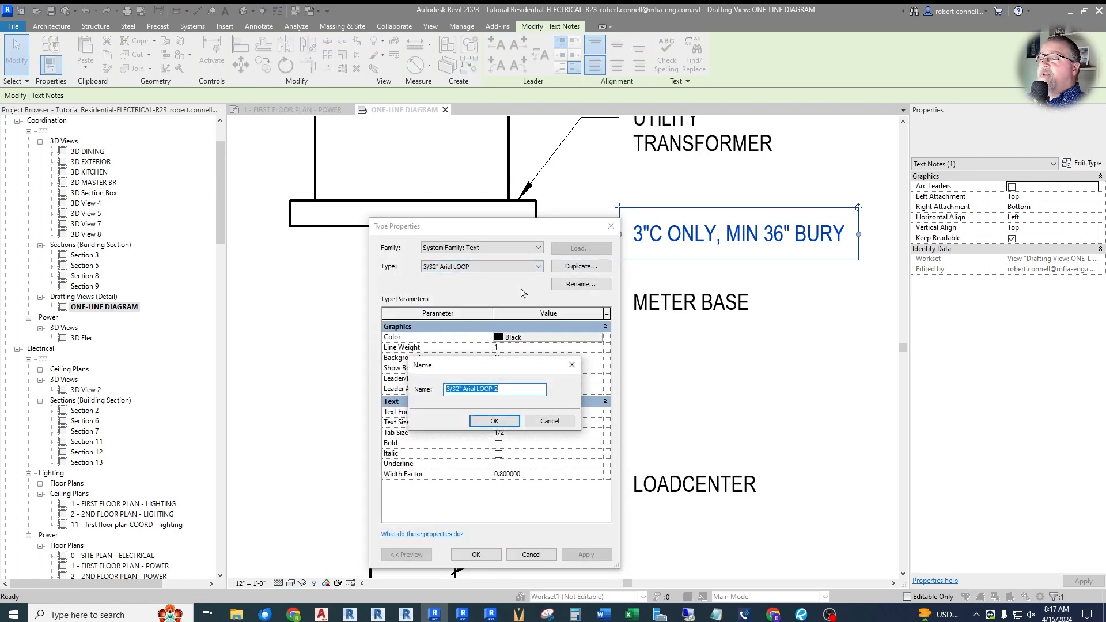
pyautogui.click(550, 420)
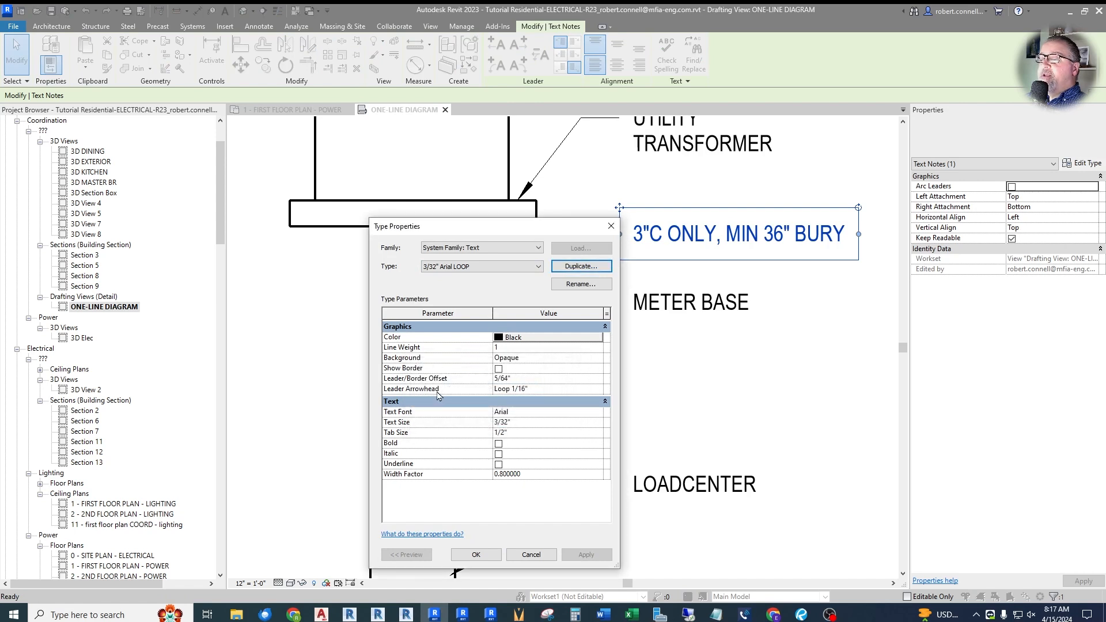
pyautogui.click(571, 392)
pyautogui.click(597, 389)
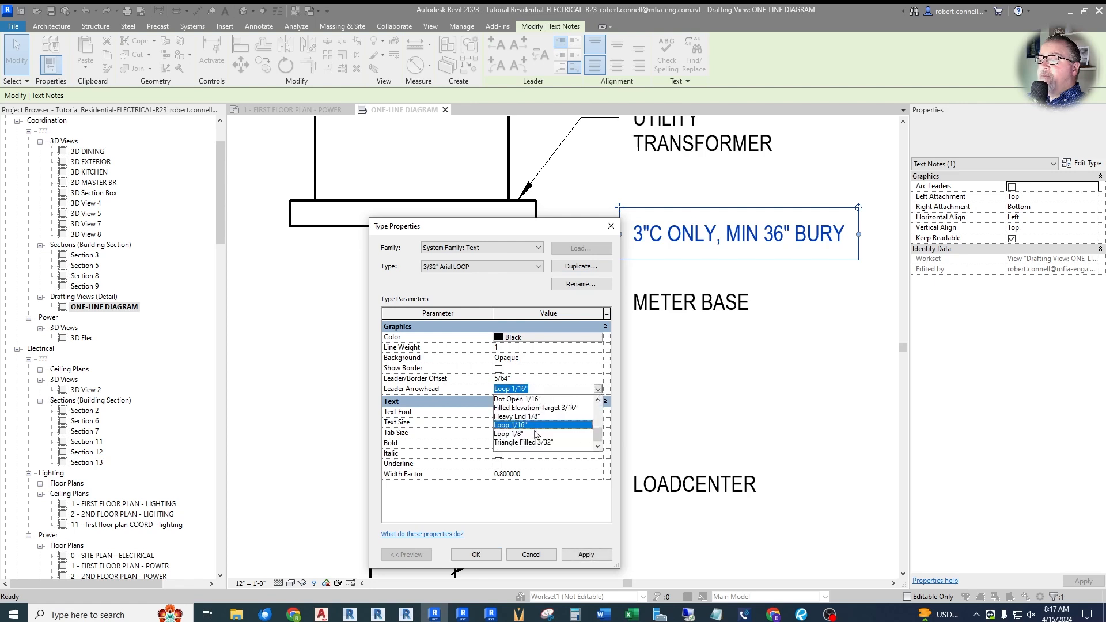
pyautogui.scroll(5, 535, 432)
pyautogui.scroll(-3, 539, 415)
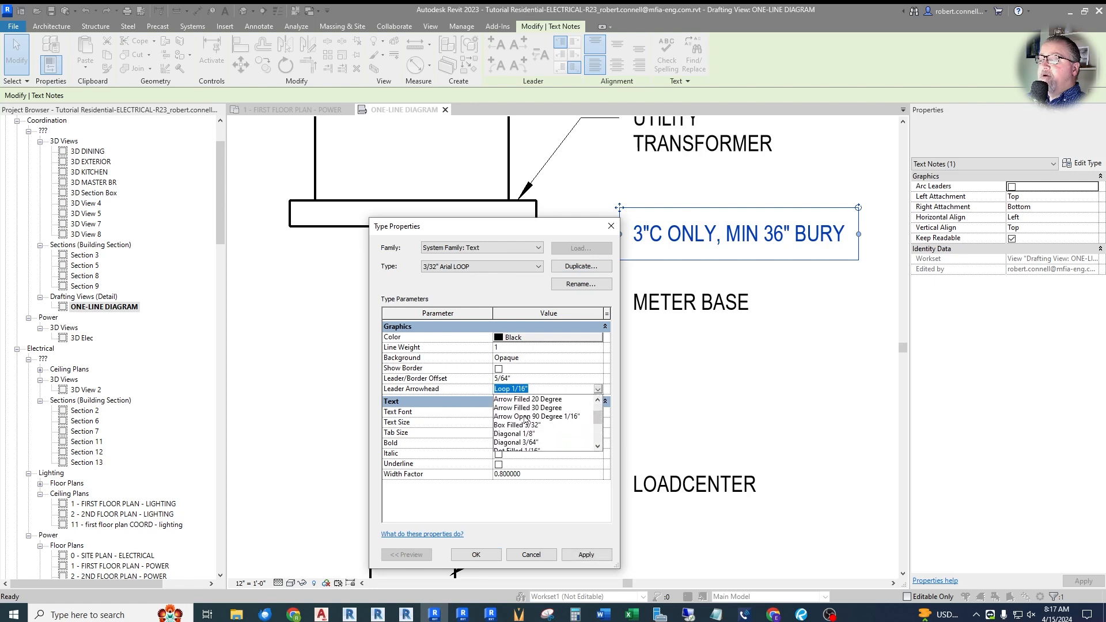
pyautogui.scroll(-2, 540, 414)
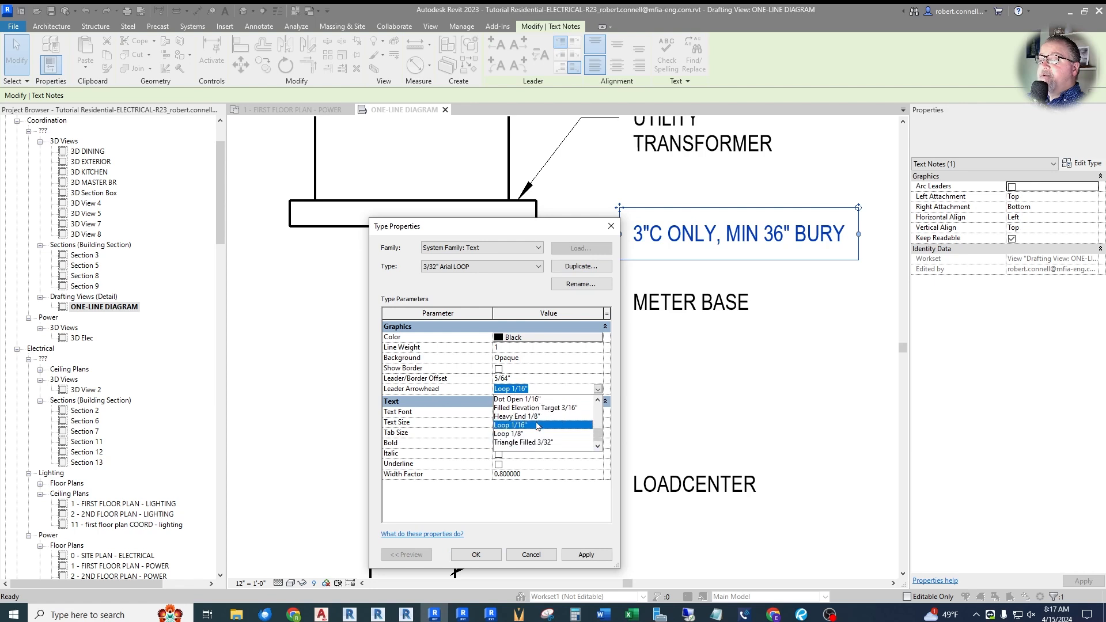
pyautogui.click(522, 426)
pyautogui.click(545, 557)
pyautogui.click(580, 362)
pyautogui.scroll(-2, 529, 297)
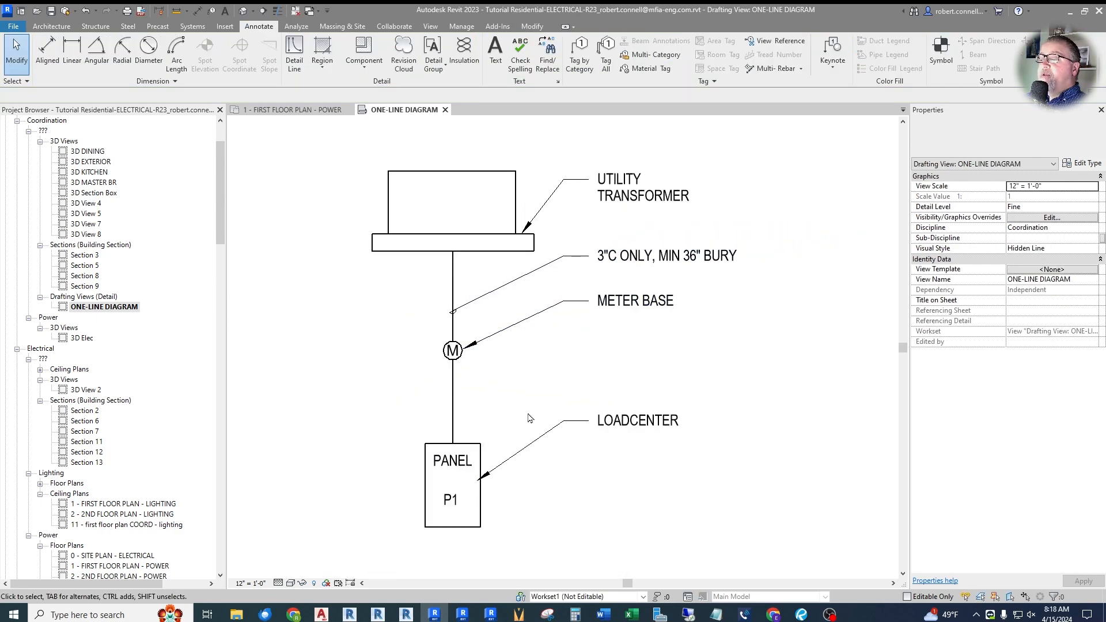
pyautogui.scroll(1, 513, 425)
pyautogui.scroll(-1, 436, 392)
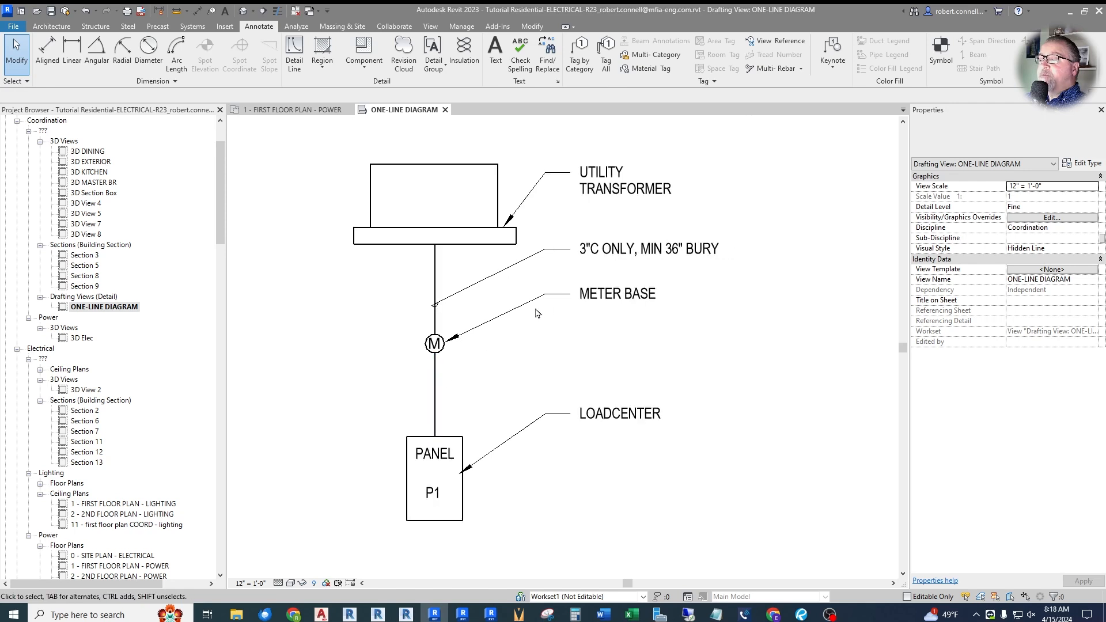
pyautogui.scroll(-3, 515, 334)
pyautogui.scroll(2, 401, 384)
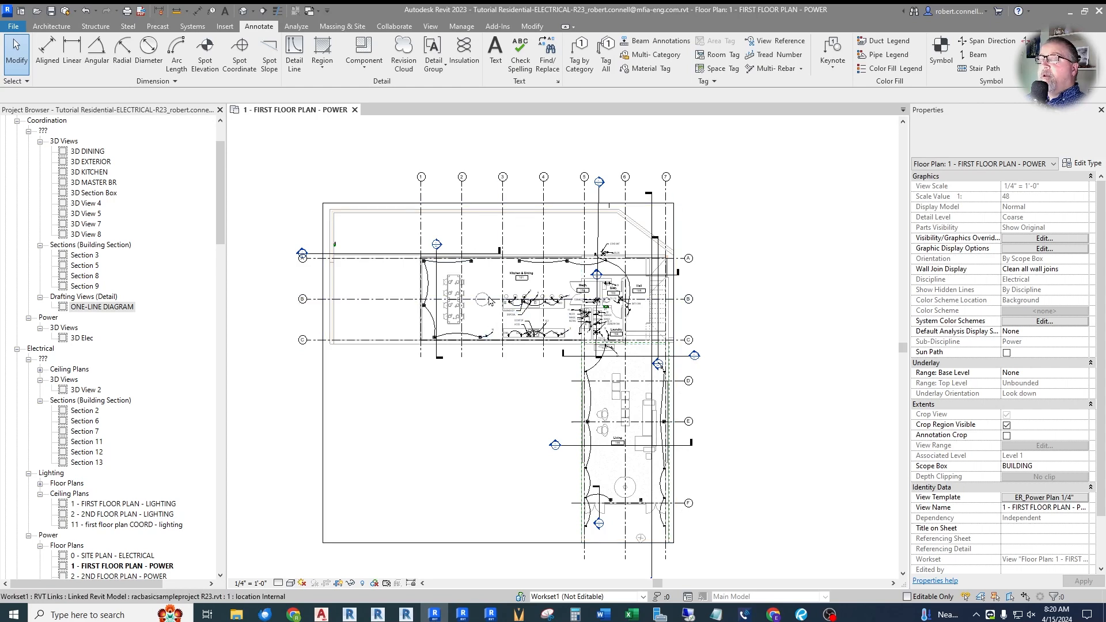
# Step: Examine the circular linked-model element in the Kitchen & Dining room on the 1 - FIRST FLOOR PLAN - POWER view
pyautogui.scroll(3, 482, 301)
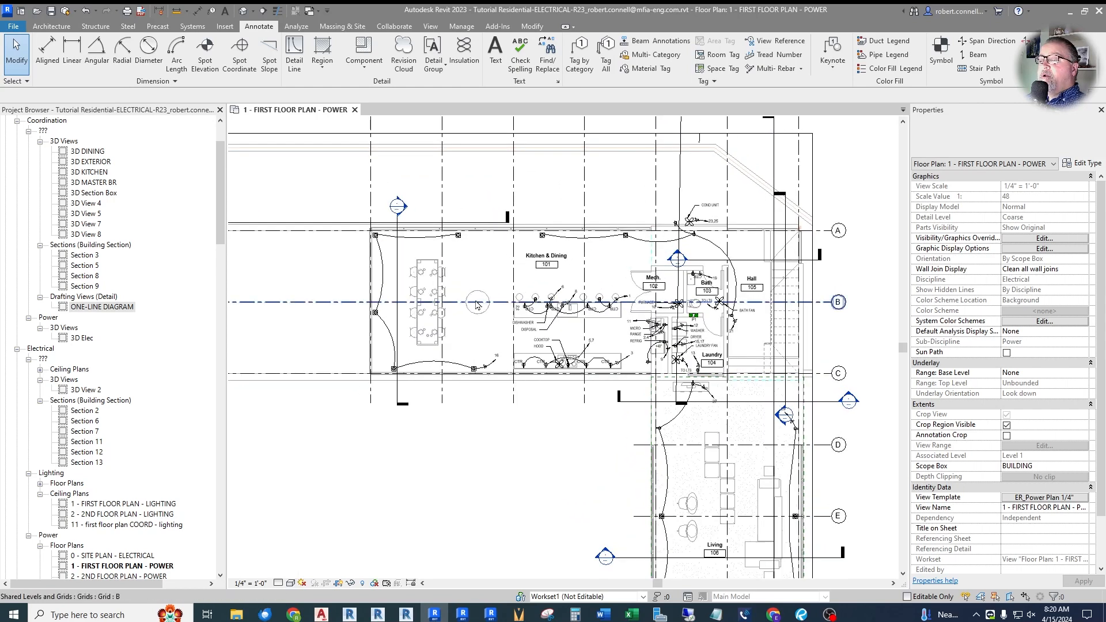
pyautogui.scroll(4, 478, 303)
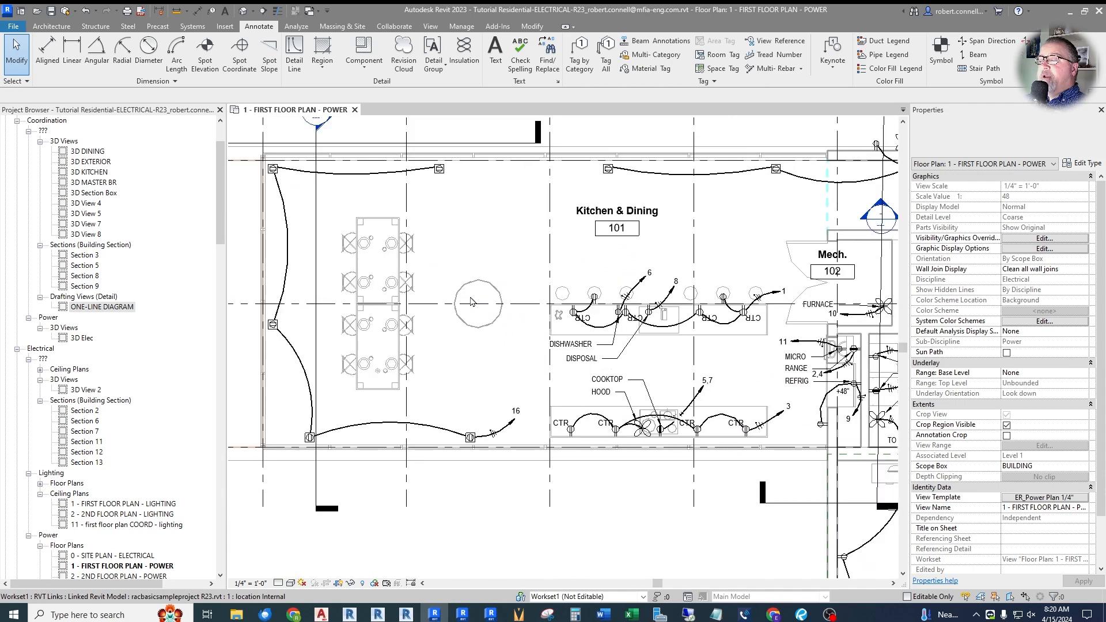
pyautogui.scroll(3, 489, 305)
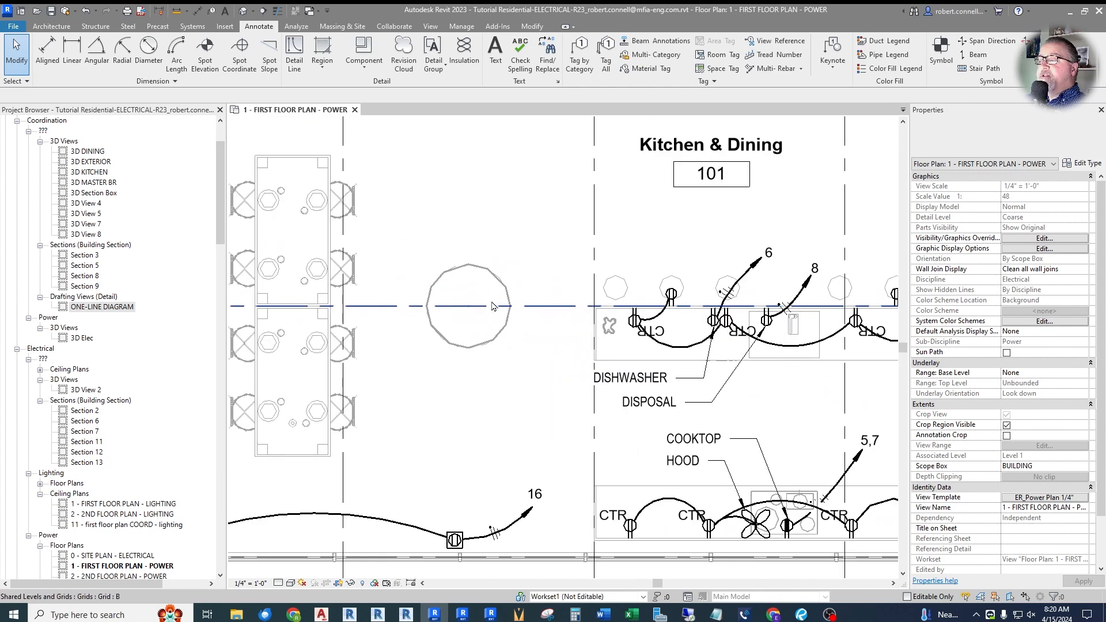
pyautogui.scroll(3, 466, 274)
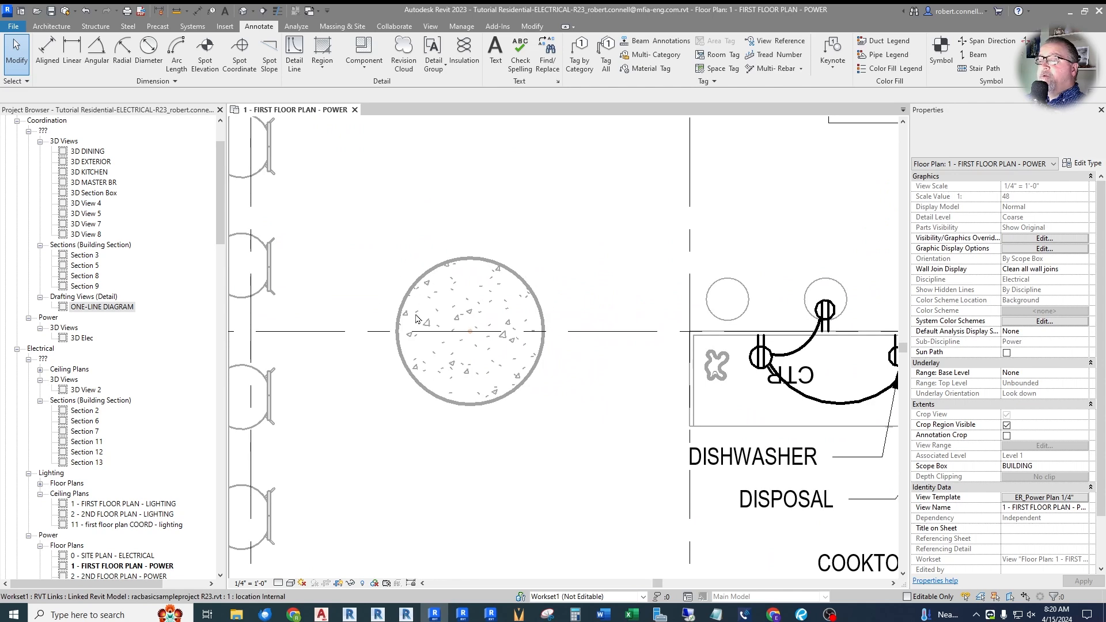
pyautogui.scroll(-6, 496, 326)
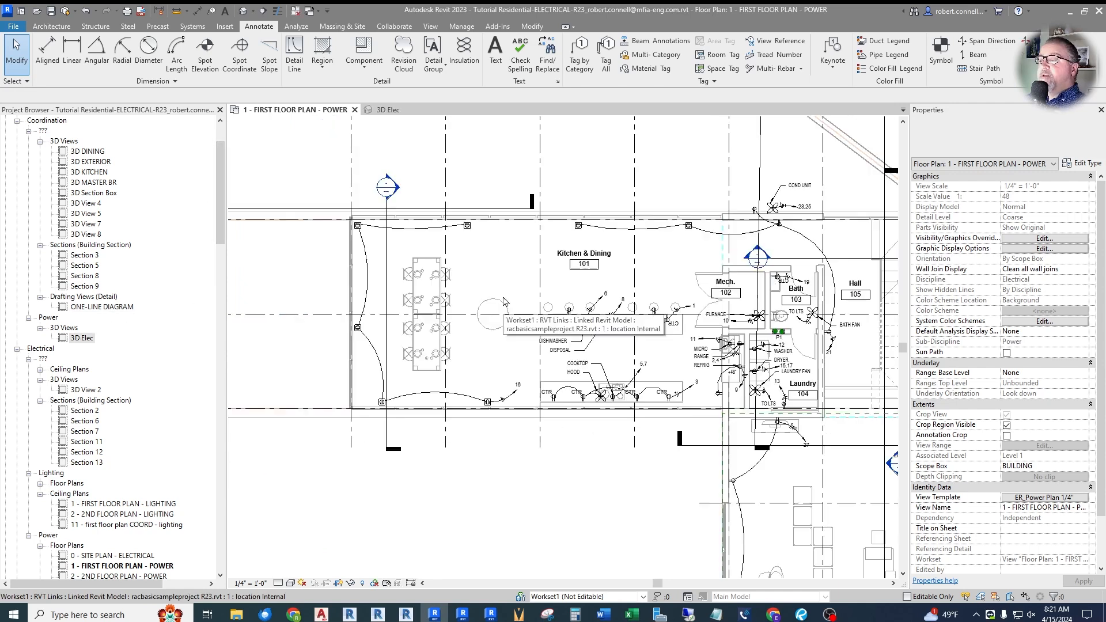
# Step: Create a section-boxed 3D view from the elements selected in the Kitchen & Dining area of the first floor power plan
pyautogui.scroll(2, 481, 314)
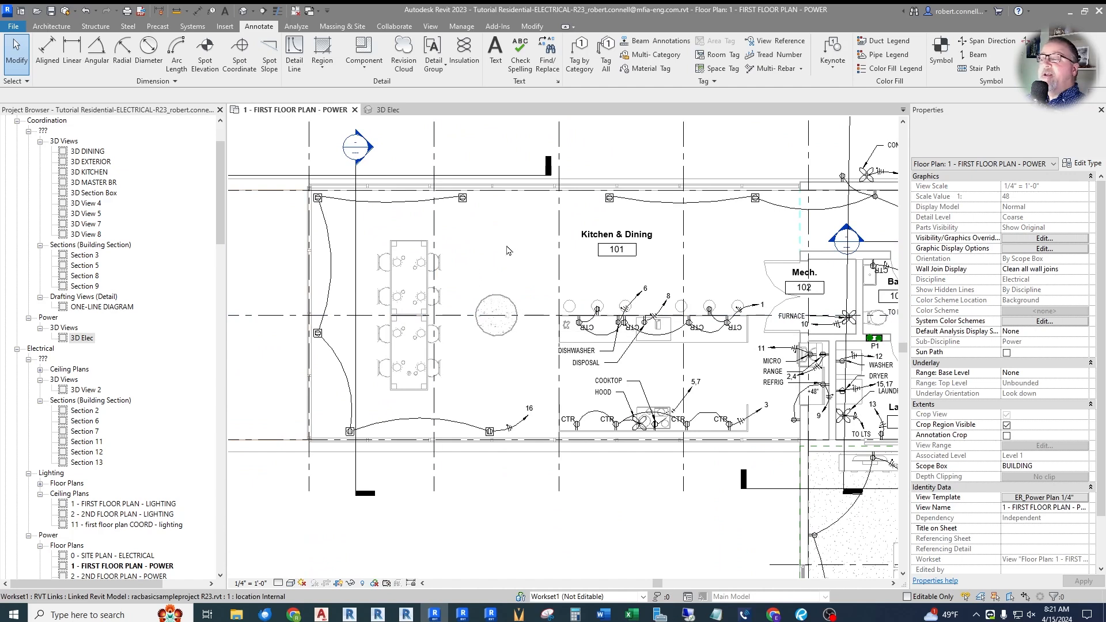
pyautogui.scroll(-2, 502, 290)
pyautogui.click(18, 81)
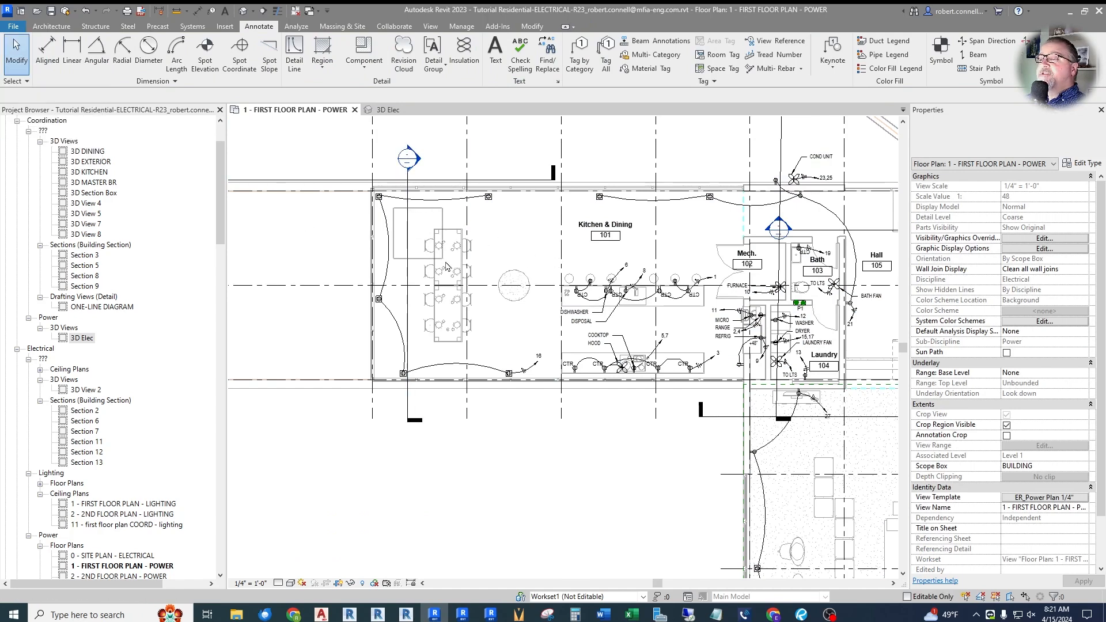
pyautogui.moveTo(599, 380); pyautogui.dragTo(632, 398)
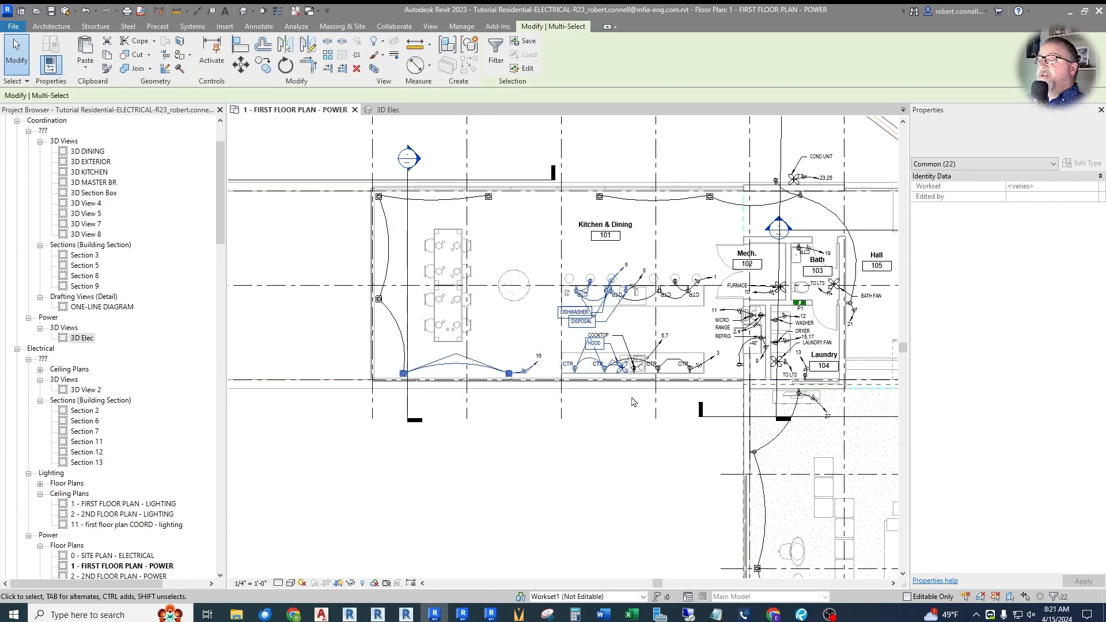
pyautogui.click(374, 70)
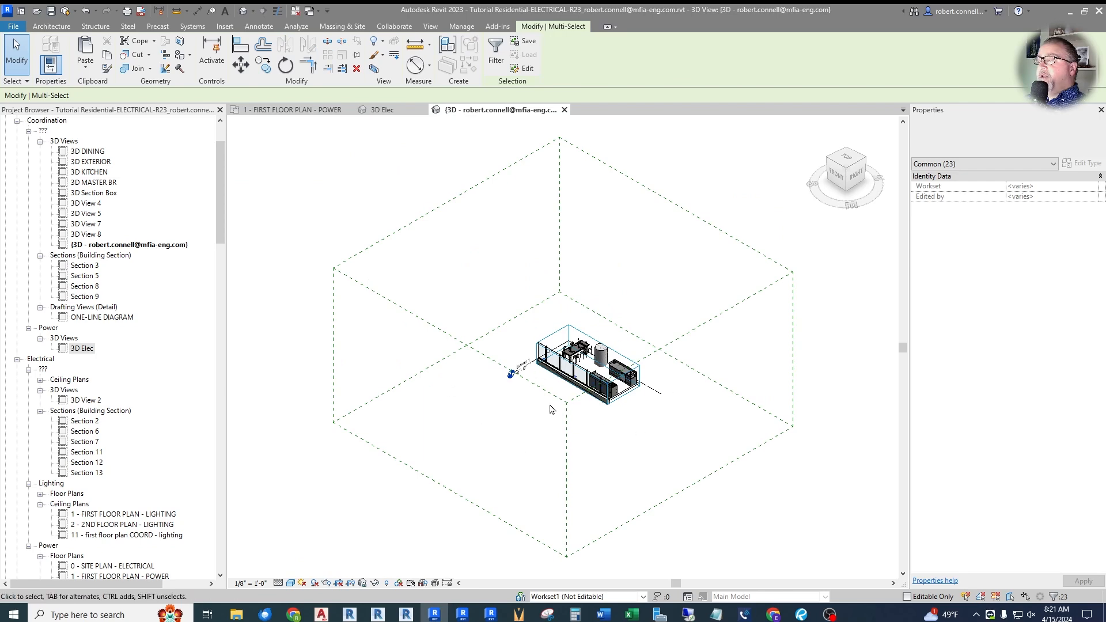
pyautogui.scroll(8, 573, 397)
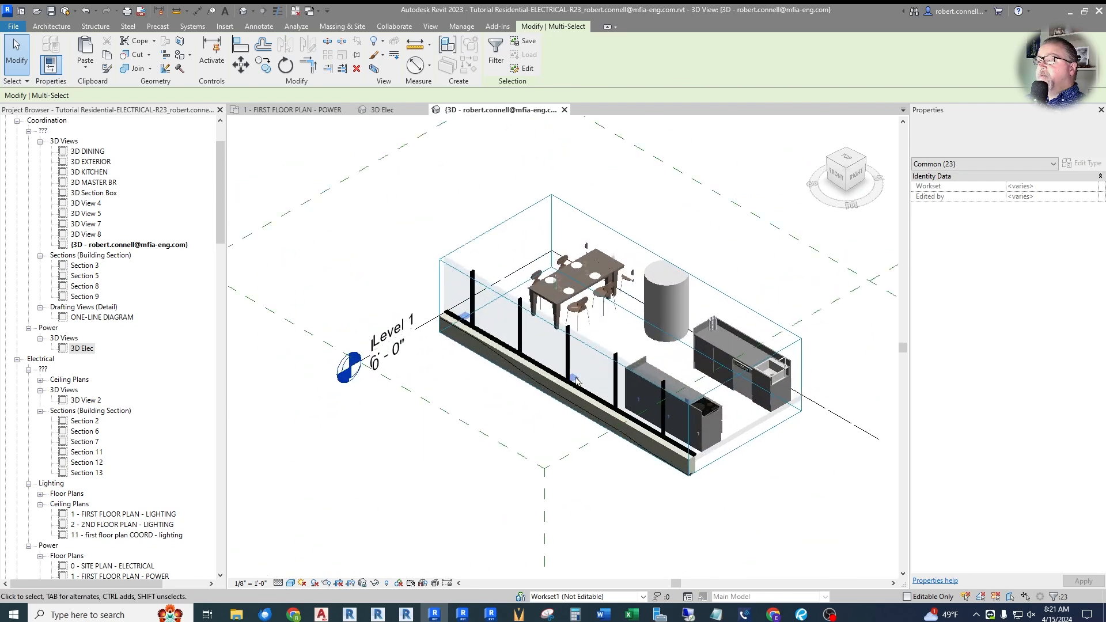
pyautogui.scroll(1, 535, 311)
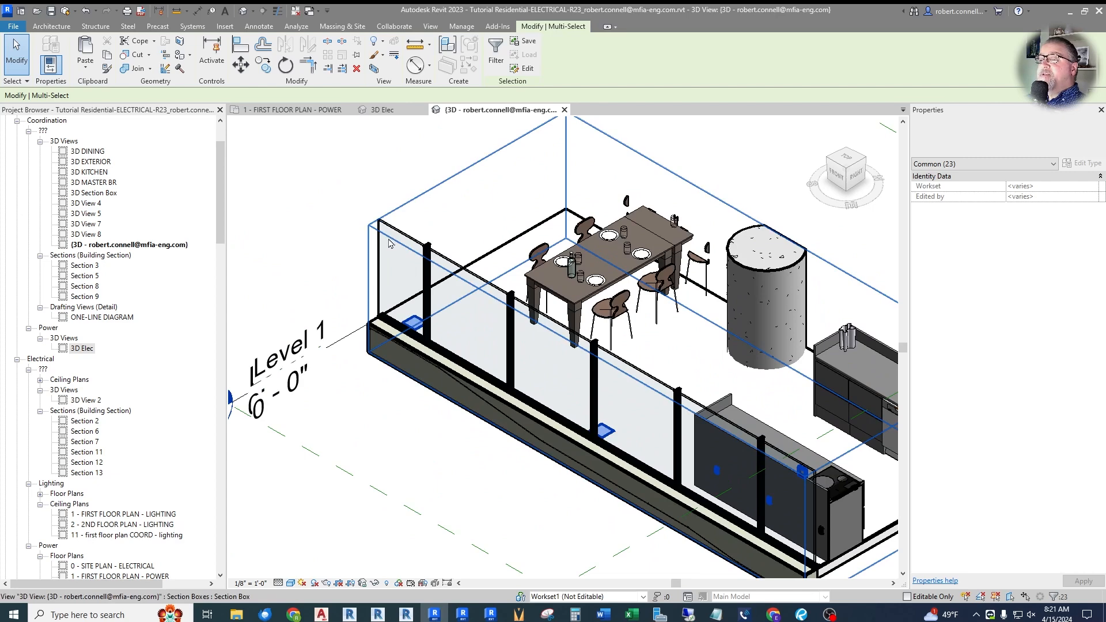
# Step: Check the visibility setting of the Section Boxes annotation category in the 3D view's visibility and graphic overrides
pyautogui.click(390, 244)
pyautogui.scroll(-3, 389, 245)
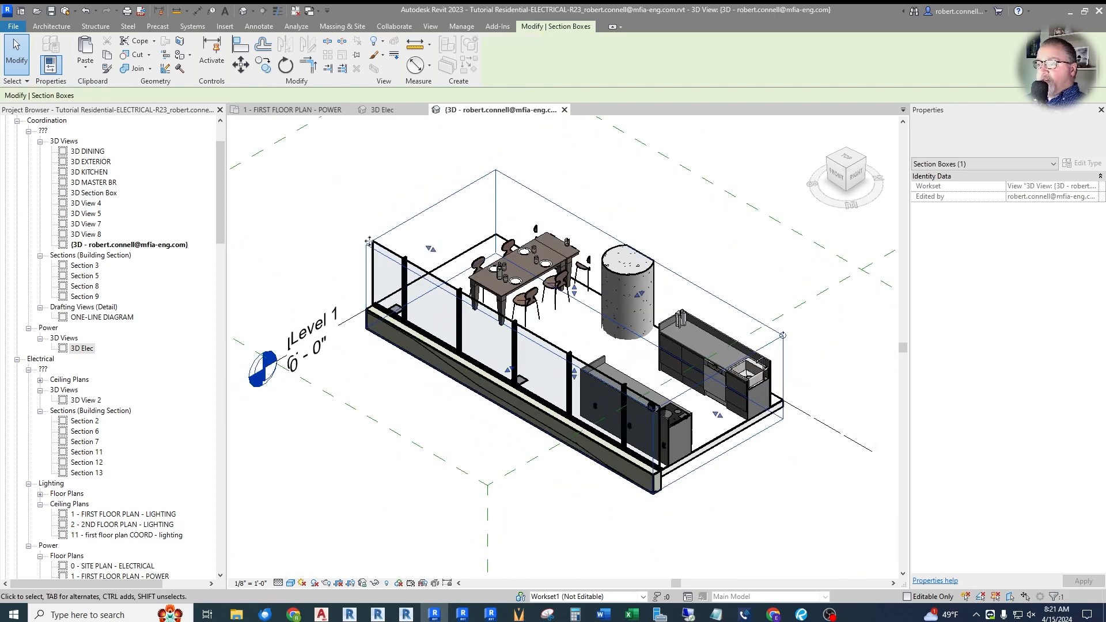
pyautogui.press('Escape')
pyautogui.scroll(-2, 395, 264)
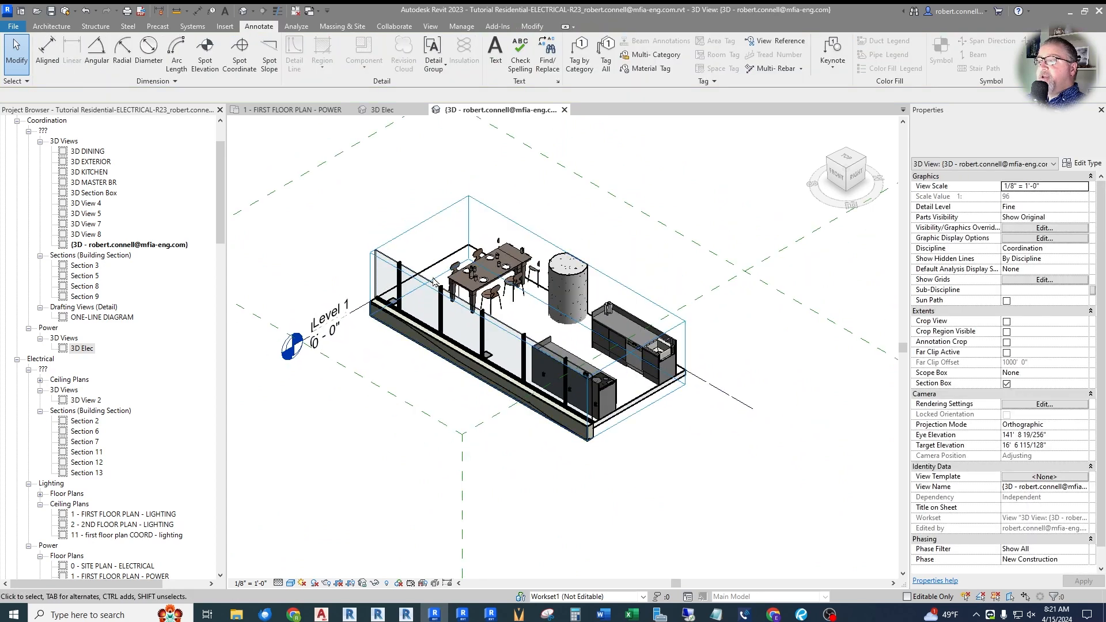
pyautogui.click(1040, 228)
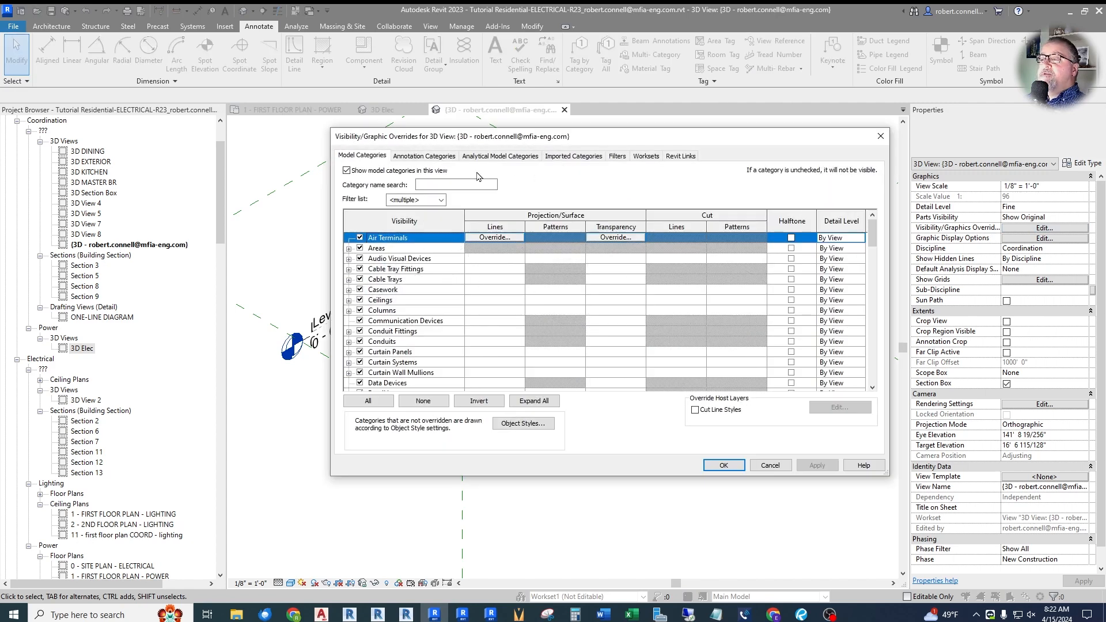
pyautogui.click(422, 156)
pyautogui.moveTo(872, 231); pyautogui.dragTo(876, 343)
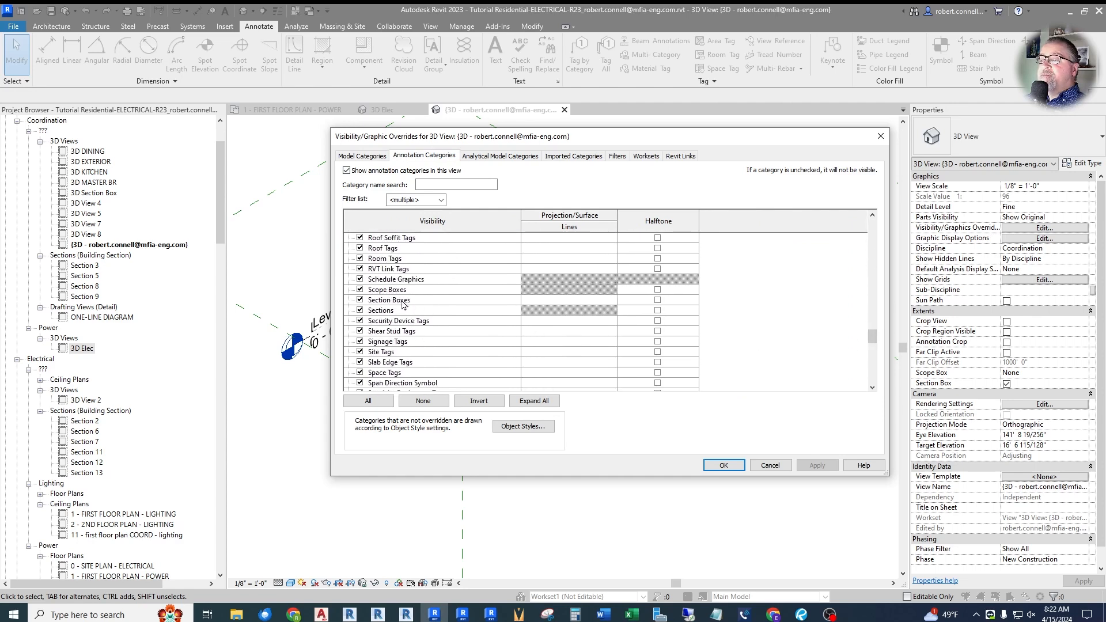
pyautogui.click(360, 300)
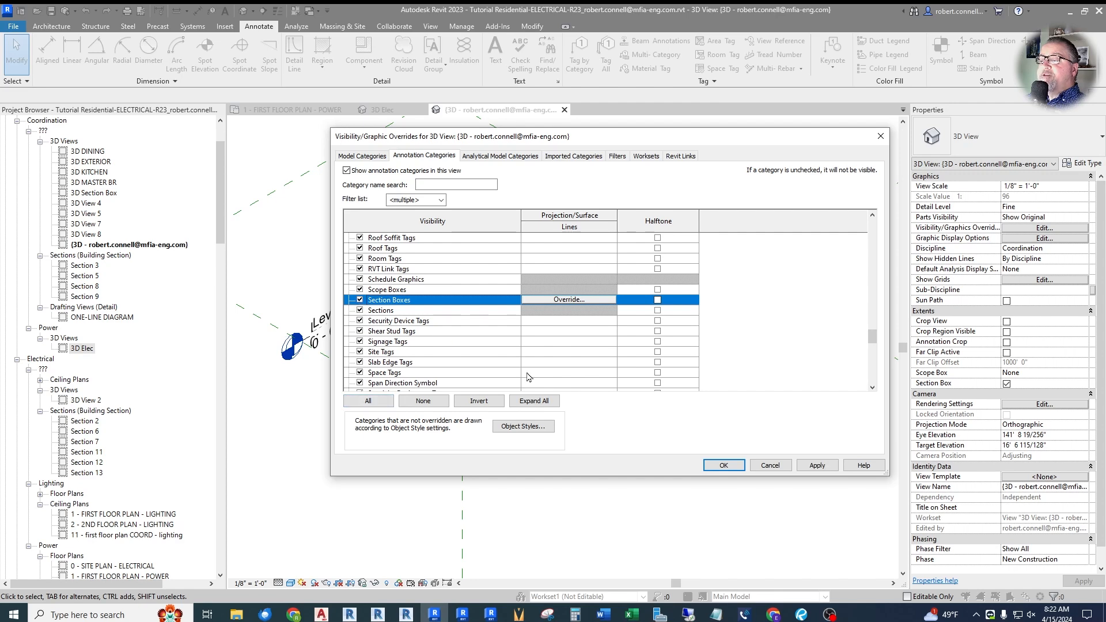
pyautogui.click(723, 464)
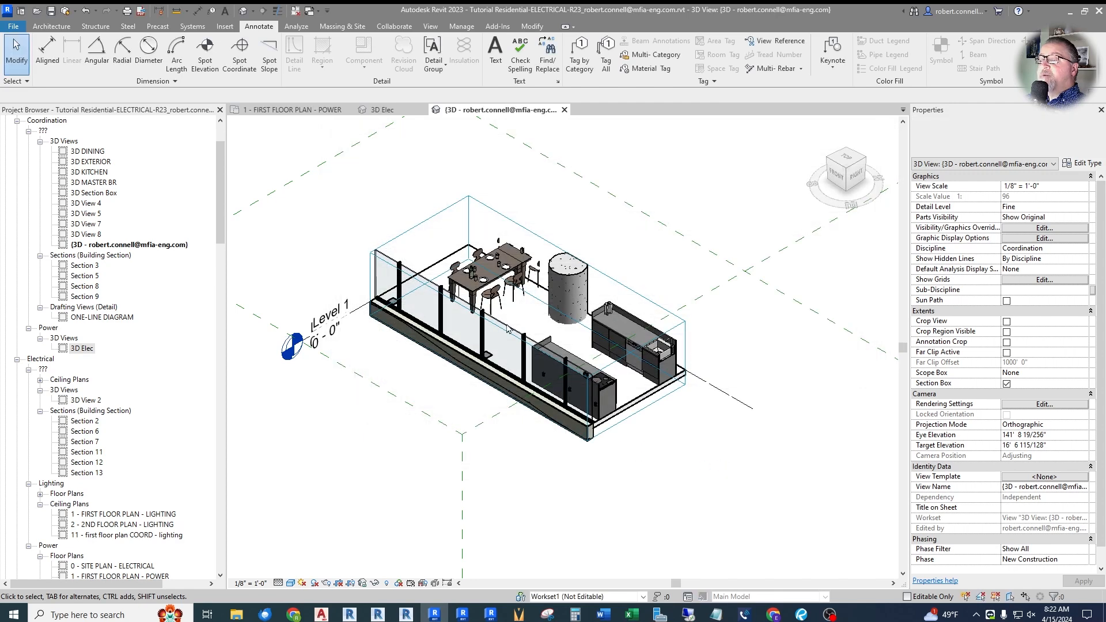
# Step: Move the section box's front face inward past the glass wall and extend its rear face outward beyond the dining table and column
pyautogui.click(483, 353)
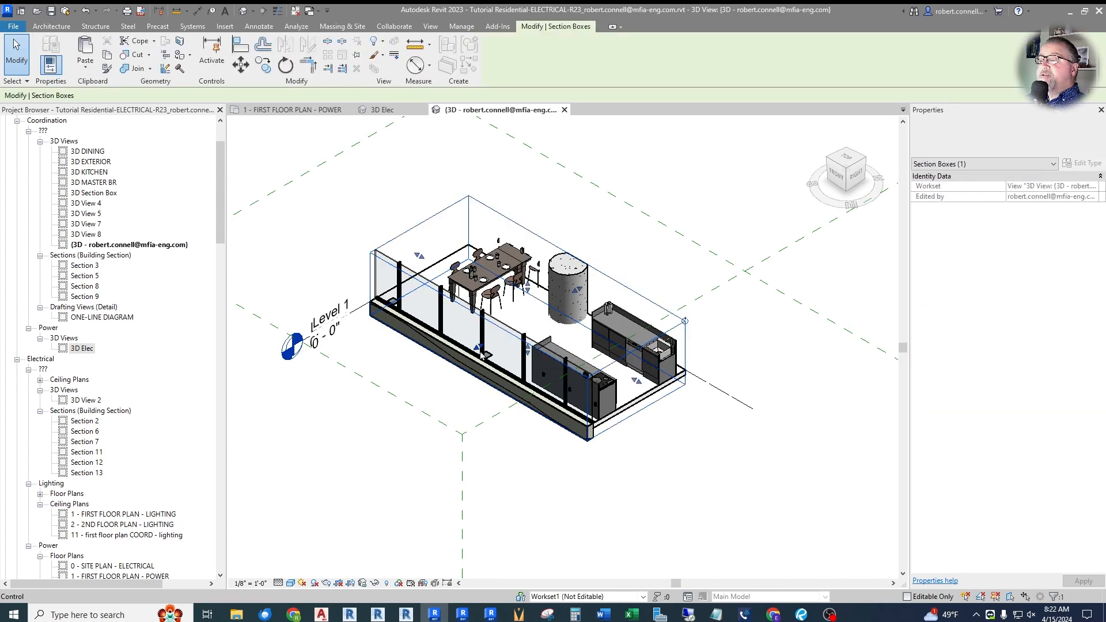
pyautogui.moveTo(480, 350); pyautogui.dragTo(505, 332)
pyautogui.scroll(4, 490, 348)
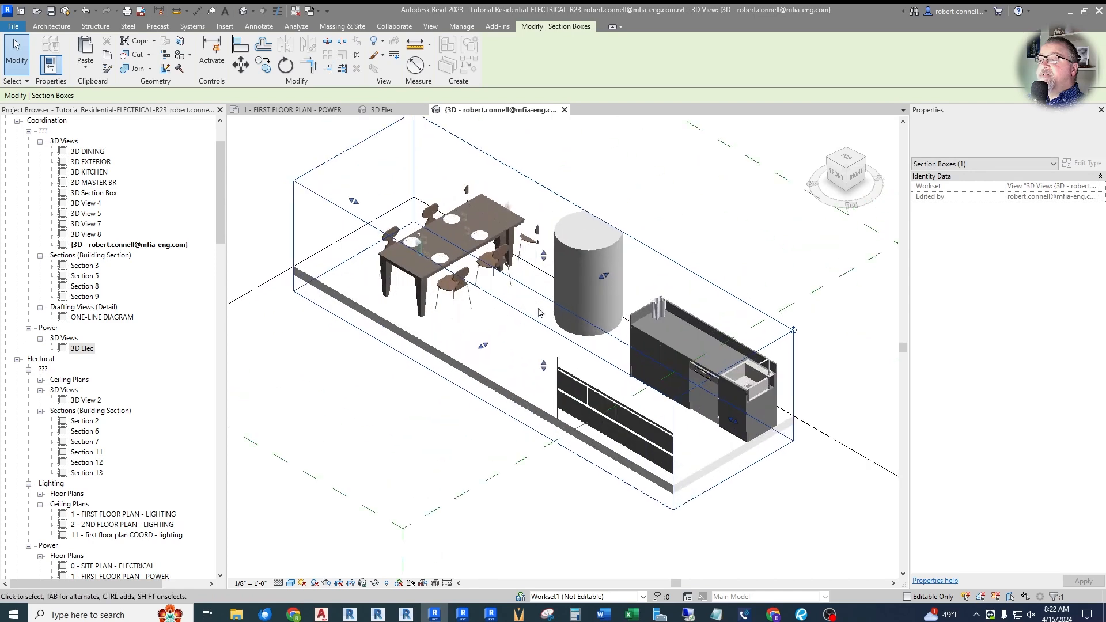
pyautogui.scroll(-3, 489, 347)
pyautogui.moveTo(564, 304); pyautogui.dragTo(631, 264)
pyautogui.press('Escape')
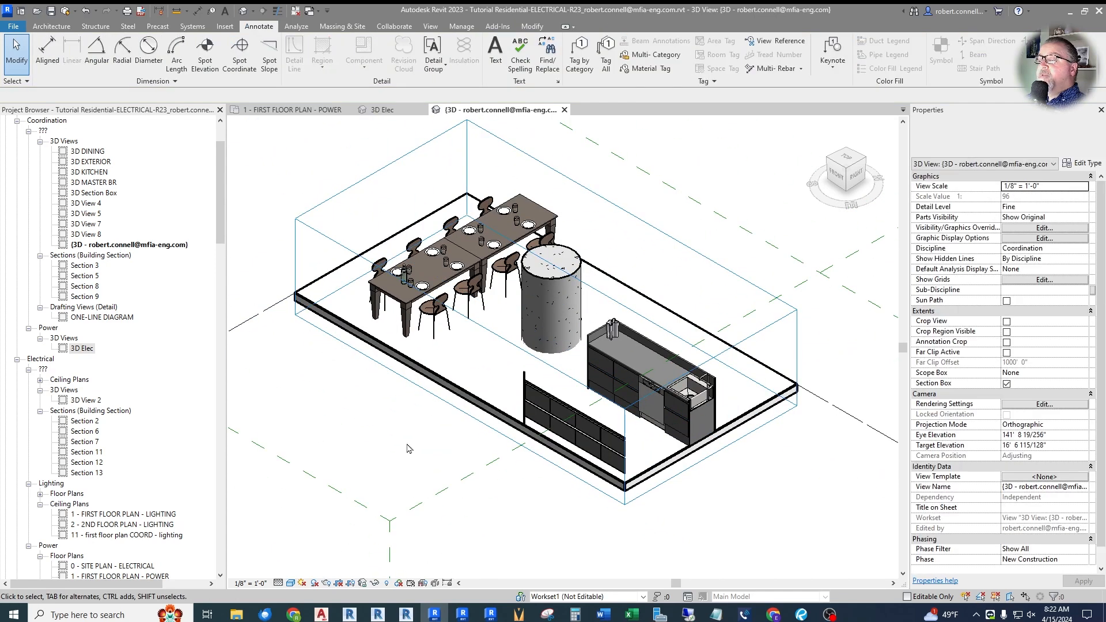
# Step: Pull the section box's front face further inward to cut away the kitchen cabinets nearest the glass wall
pyautogui.scroll(-4, 438, 259)
pyautogui.scroll(2, 432, 343)
pyautogui.scroll(-2, 455, 369)
pyautogui.scroll(4, 486, 407)
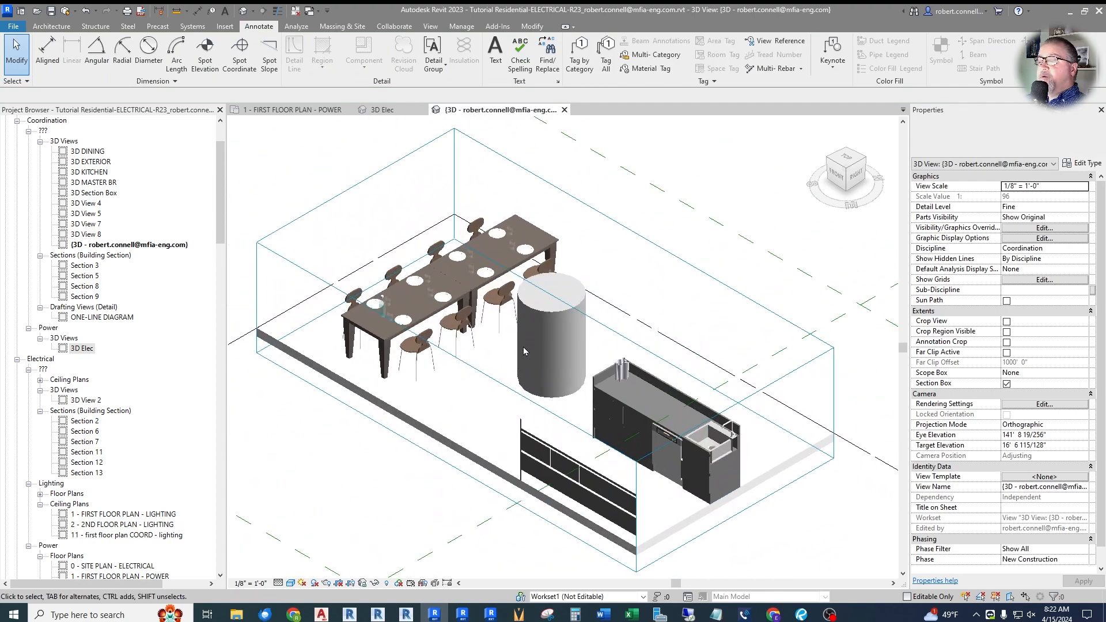
pyautogui.scroll(2, 484, 407)
pyautogui.click(474, 353)
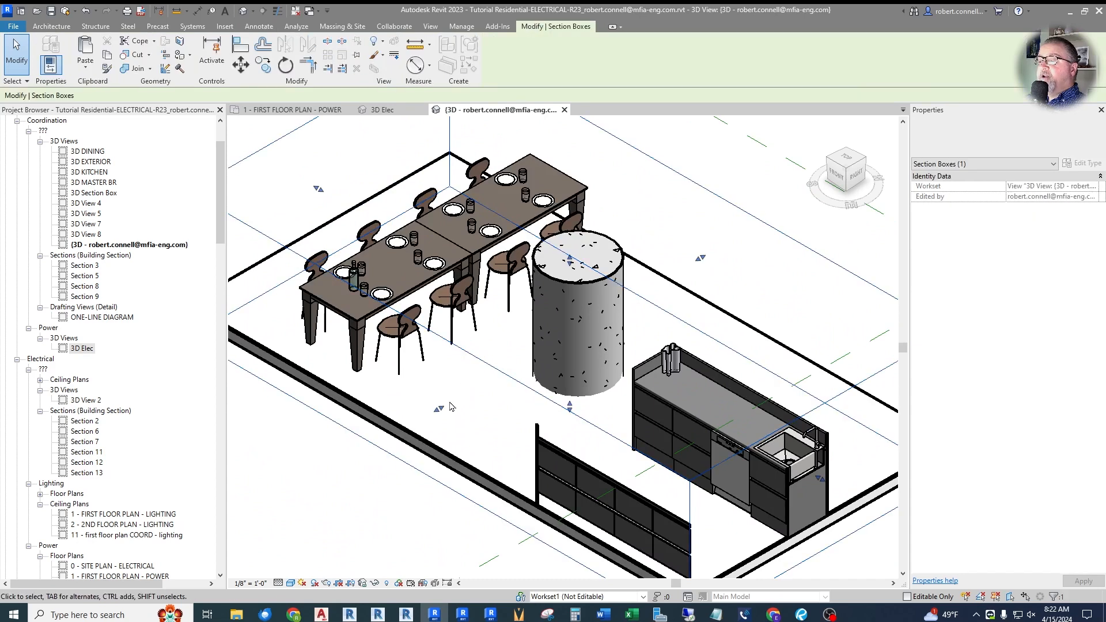
pyautogui.press('Escape')
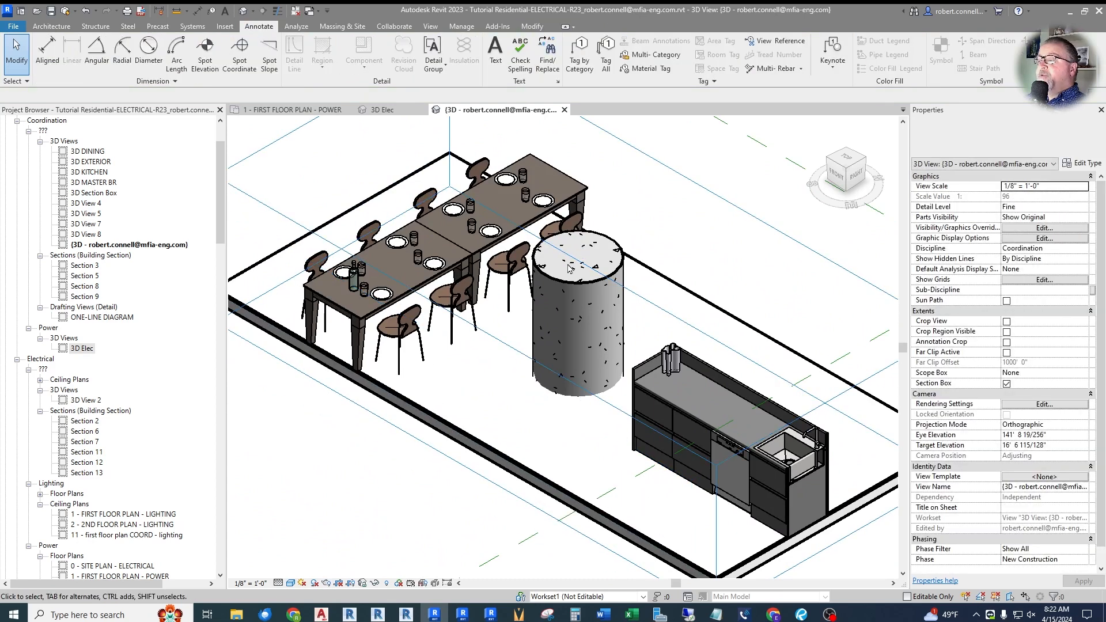
# Step: Raise the section box's top face above Level 2, then lower it to just above the hanging linear fixtures
pyautogui.scroll(-4, 530, 298)
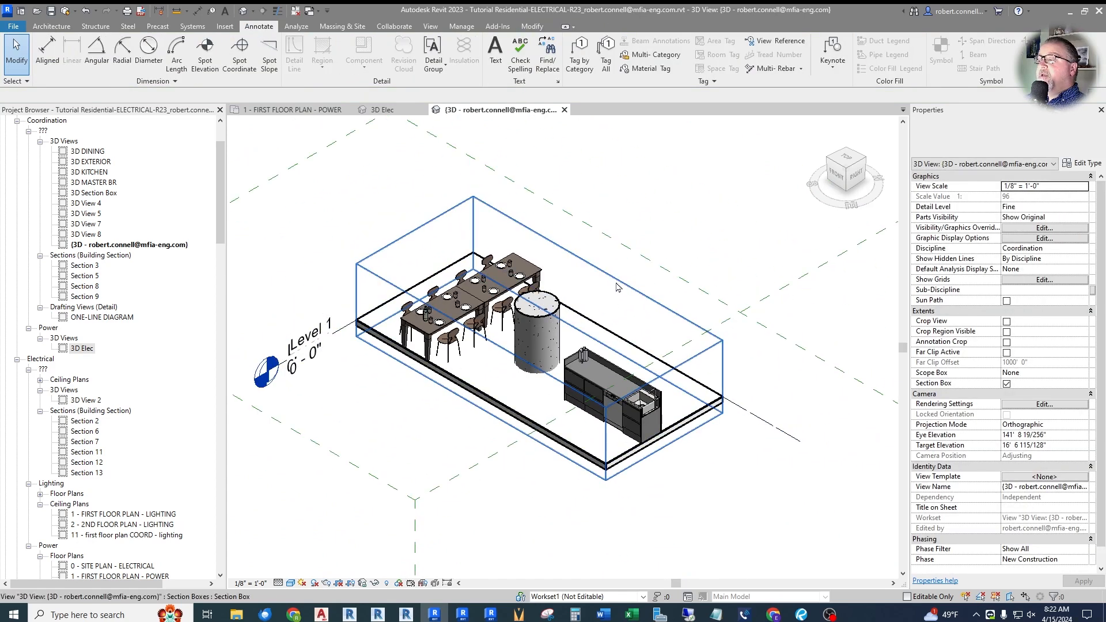
pyautogui.click(621, 282)
pyautogui.moveTo(539, 302); pyautogui.dragTo(542, 199)
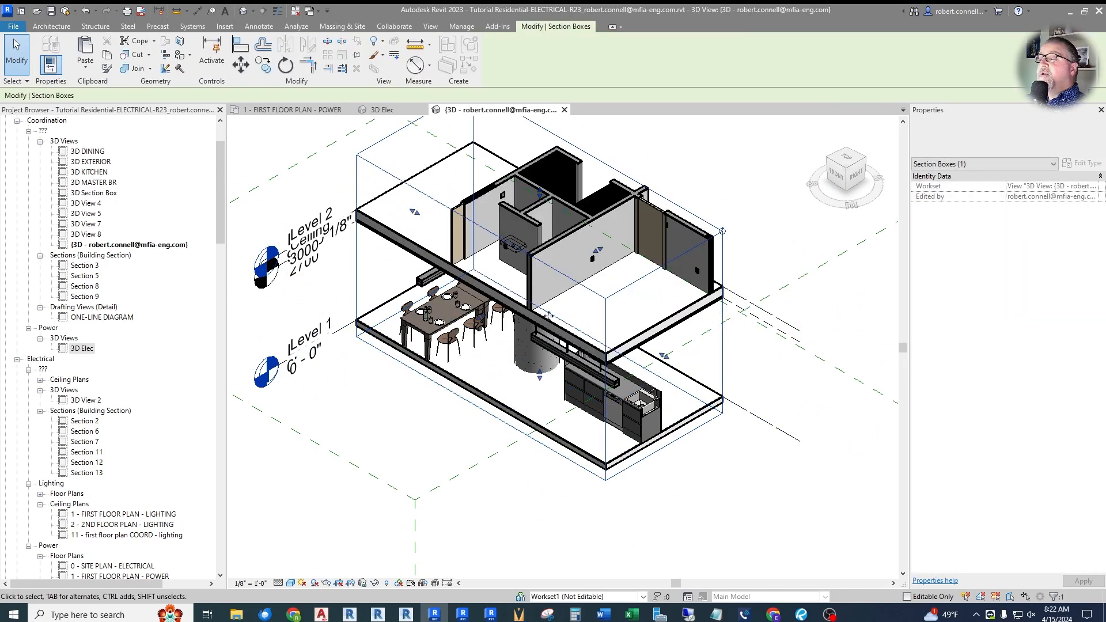
pyautogui.moveTo(539, 193); pyautogui.dragTo(541, 267)
pyautogui.press('Escape')
pyautogui.scroll(2, 545, 315)
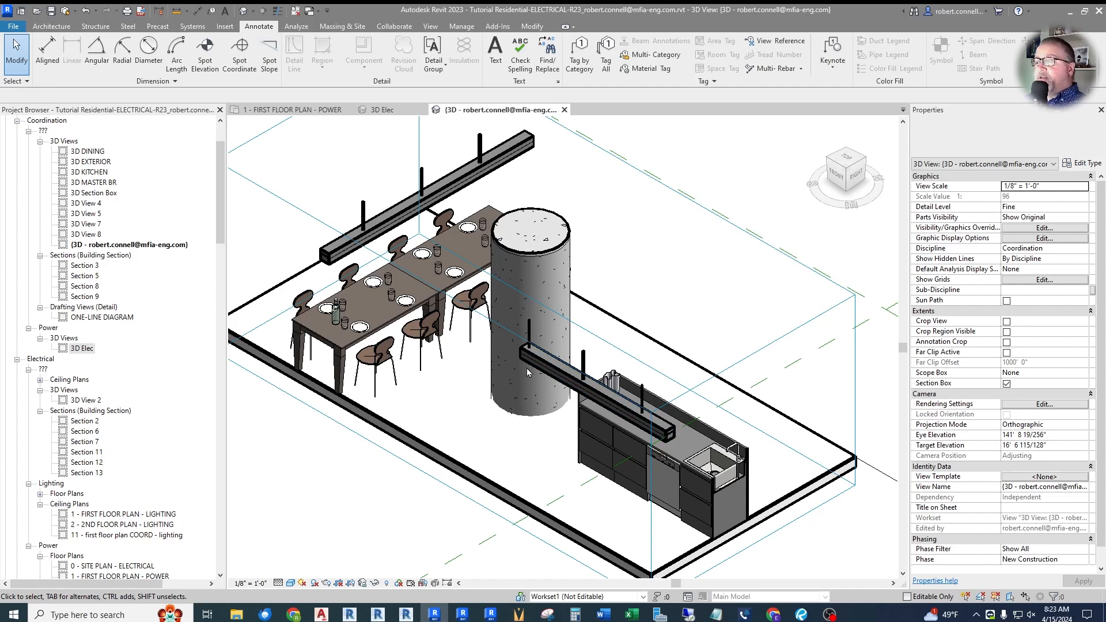
# Step: Return to the 1 - FIRST FLOOR PLAN - POWER view and bring up the commands for the duplex receptacle above the island counter
pyautogui.click(295, 111)
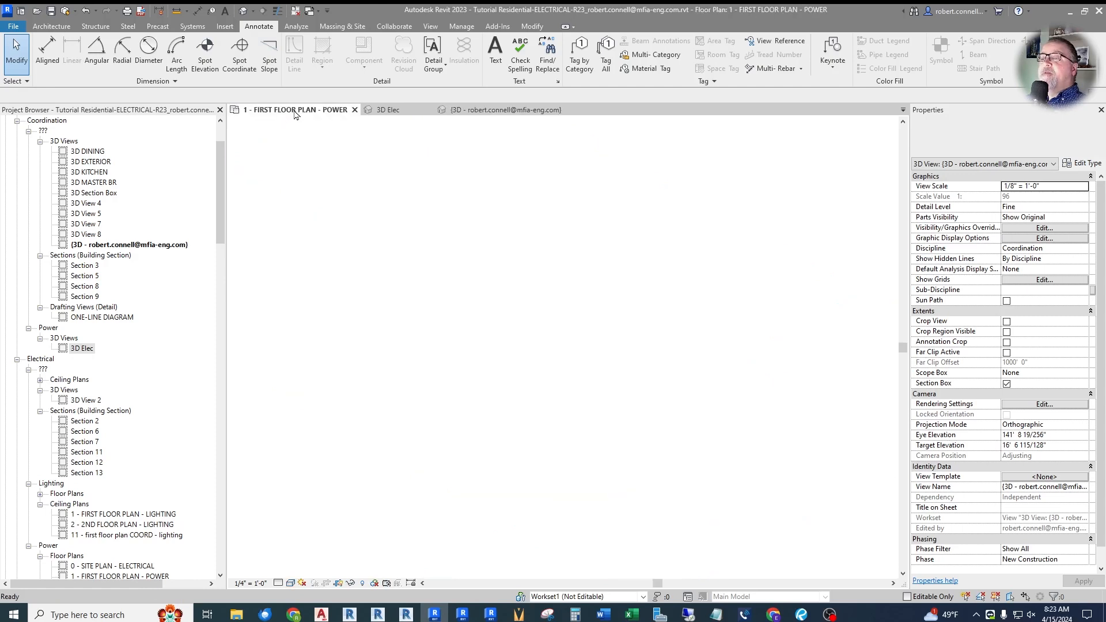
pyautogui.scroll(5, 513, 275)
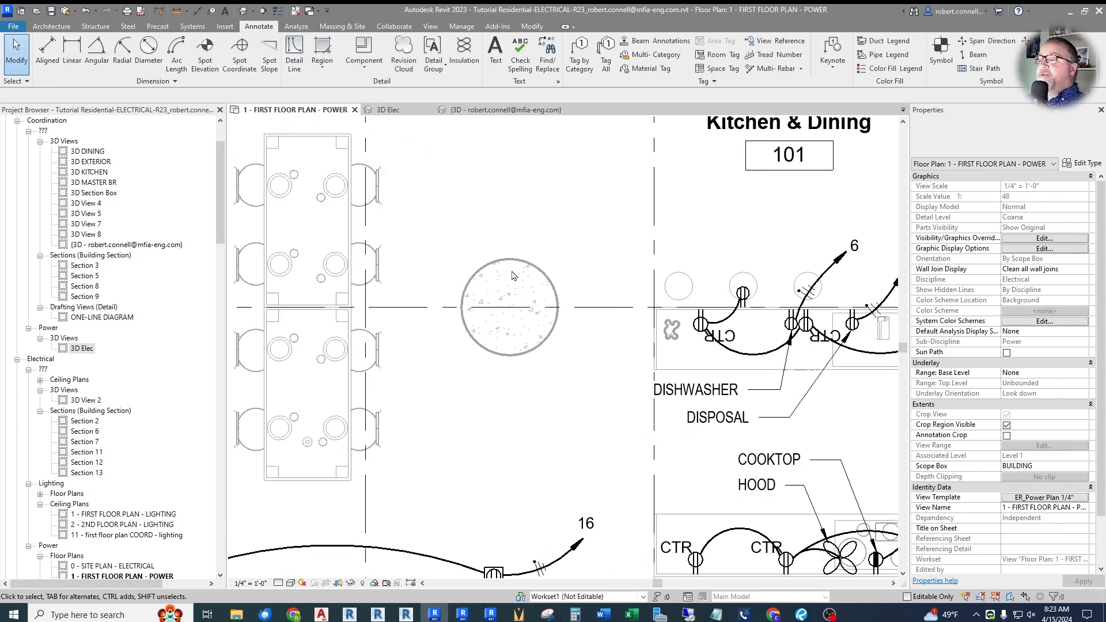
pyautogui.rightClick(743, 292)
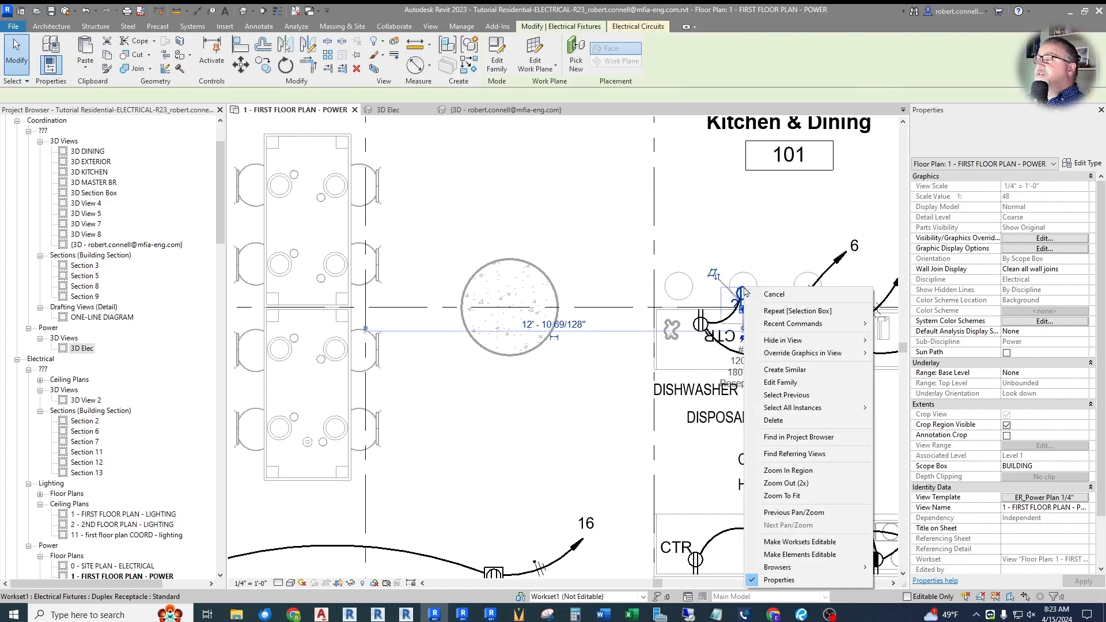
pyautogui.click(781, 370)
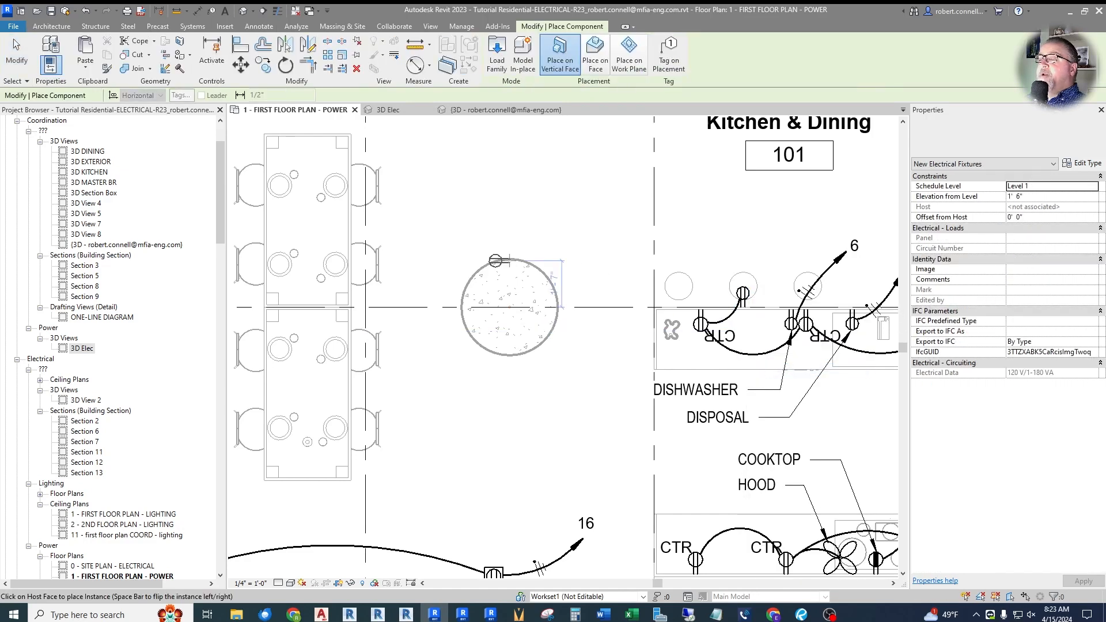
pyautogui.click(516, 248)
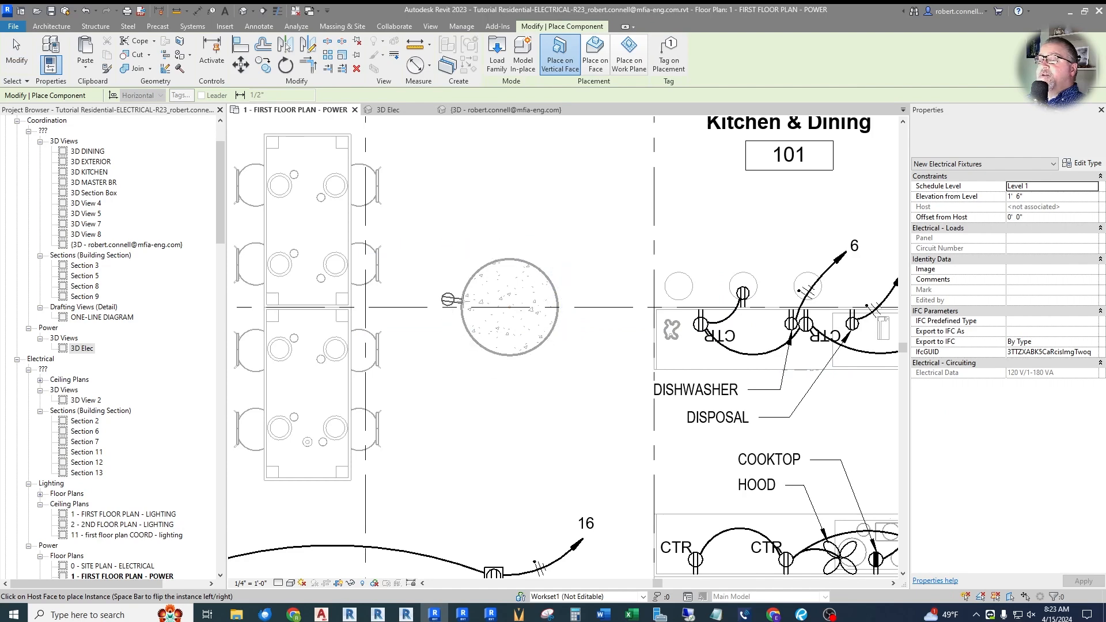
pyautogui.scroll(-3, 527, 296)
pyautogui.scroll(2, 519, 304)
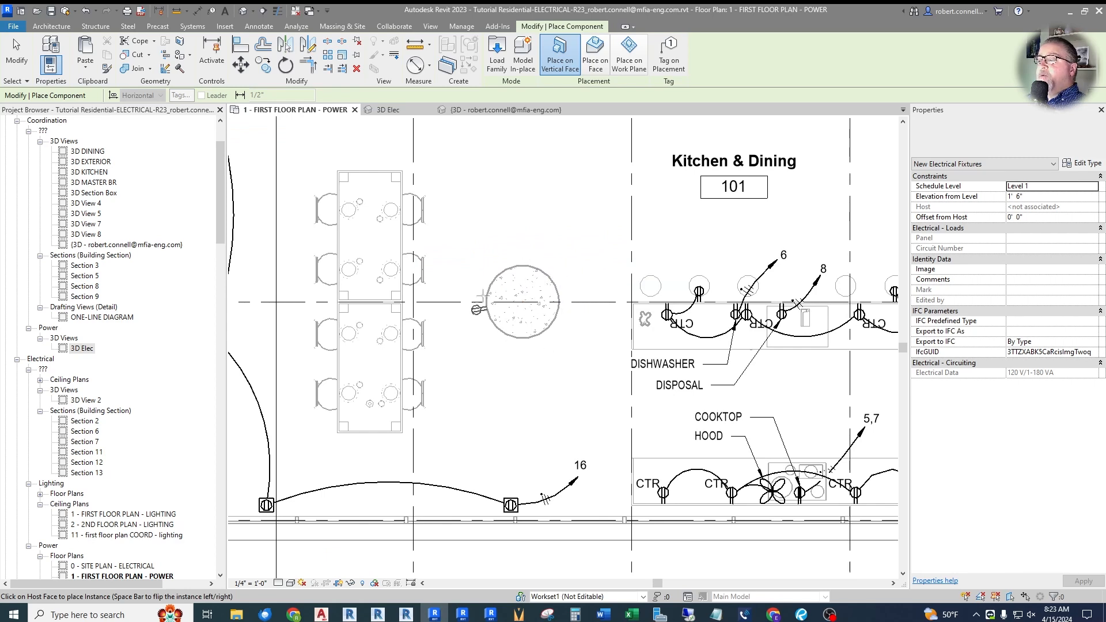
pyautogui.press('Escape')
pyautogui.press('Escape')
pyautogui.scroll(2, 533, 291)
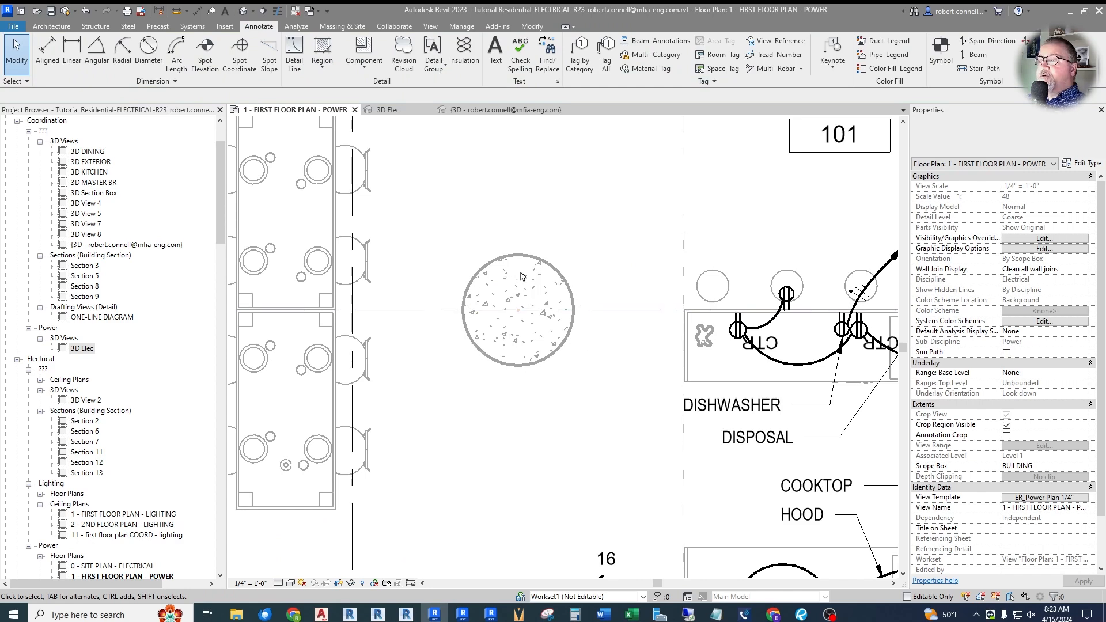
pyautogui.click(294, 52)
pyautogui.press('Escape')
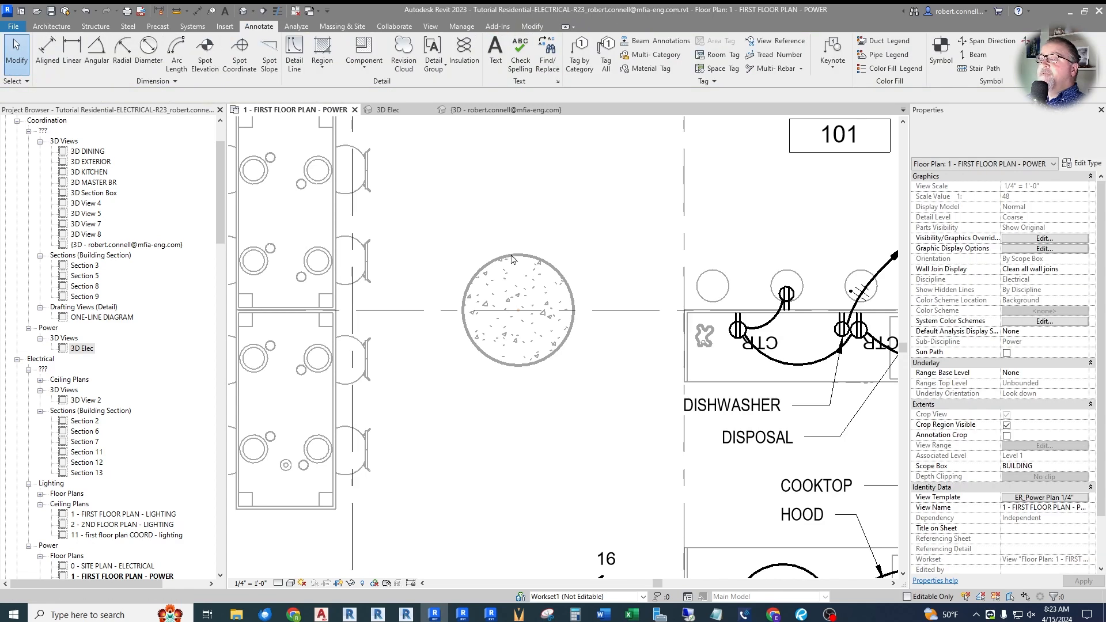
# Step: Enable selecting pinned elements and select the linked model's round concrete column to check its properties
pyautogui.click(17, 81)
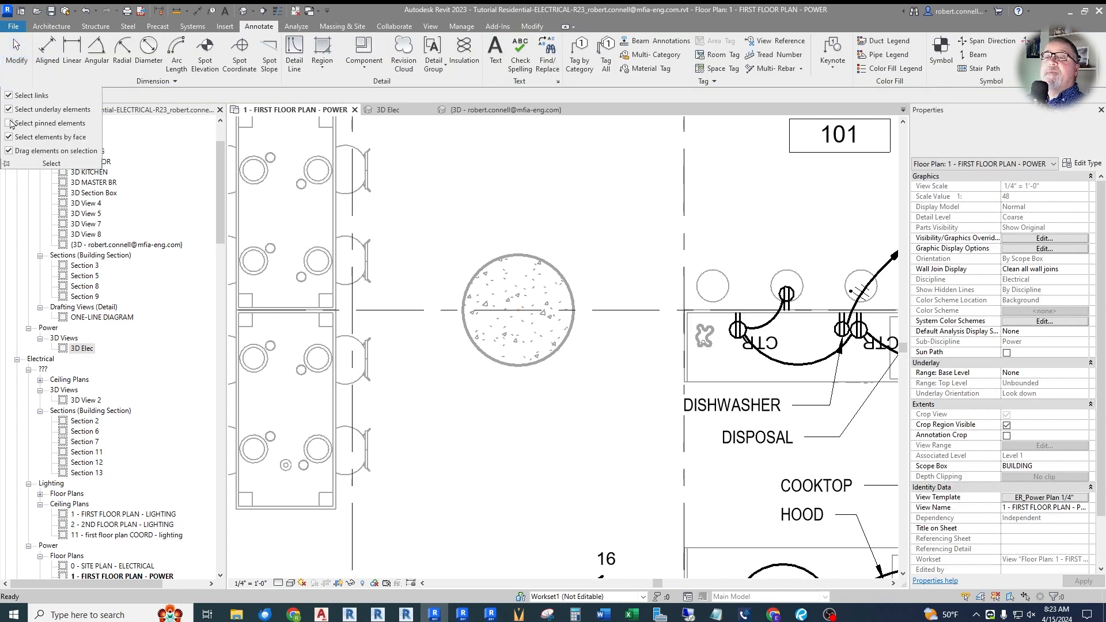
pyautogui.click(516, 257)
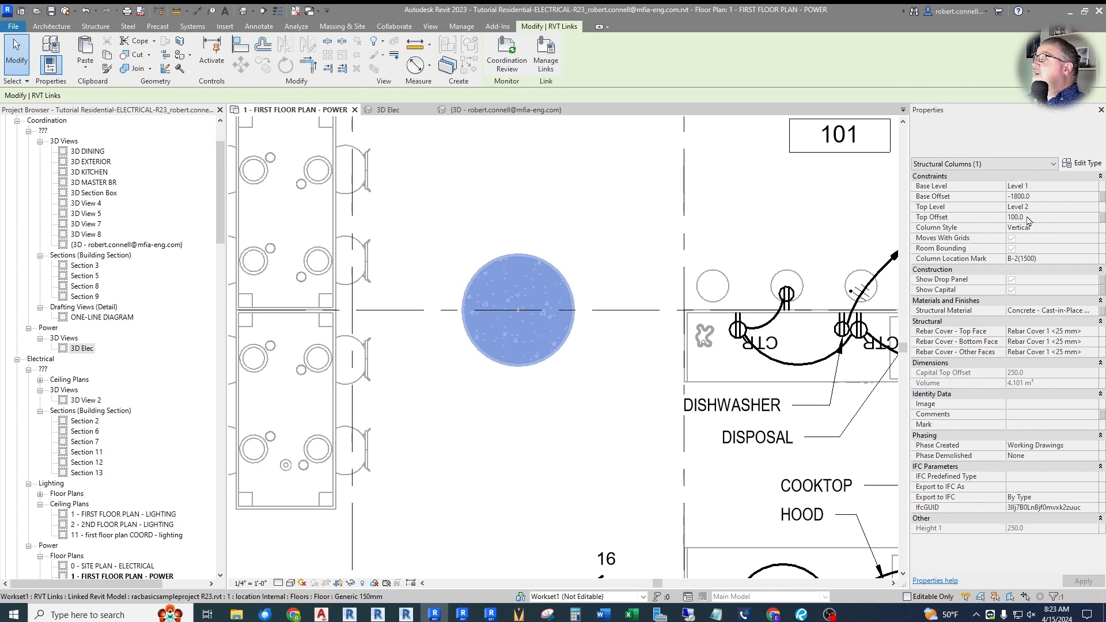
pyautogui.click(504, 180)
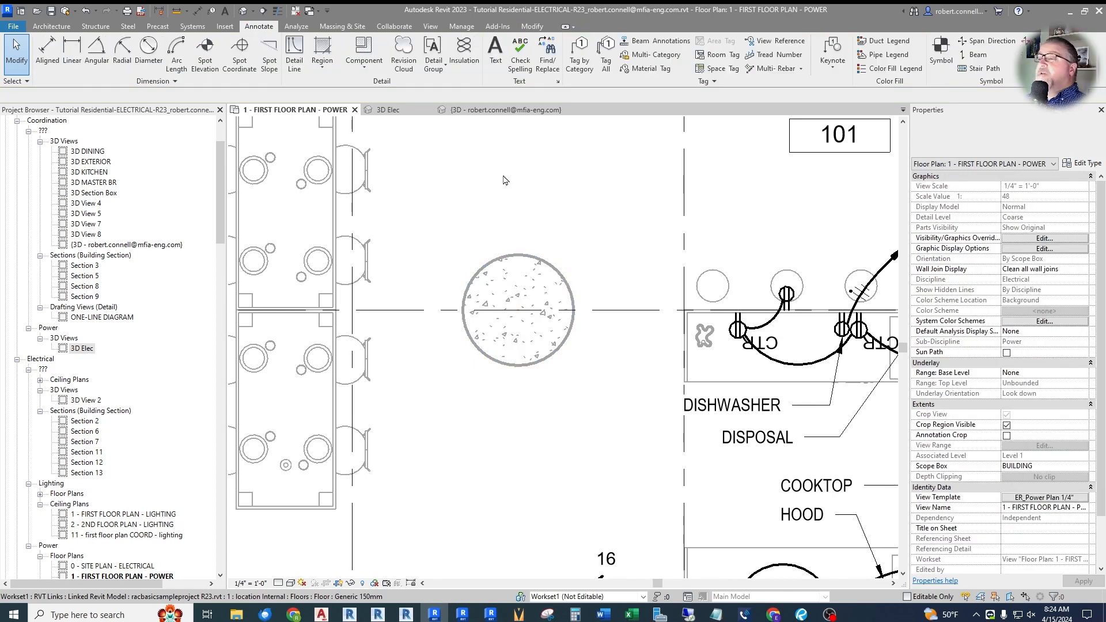
# Step: Draw a detail-line circle centred on the round column and reaching its edge, with a radius of about 1' 7 11/16"
pyautogui.click(293, 53)
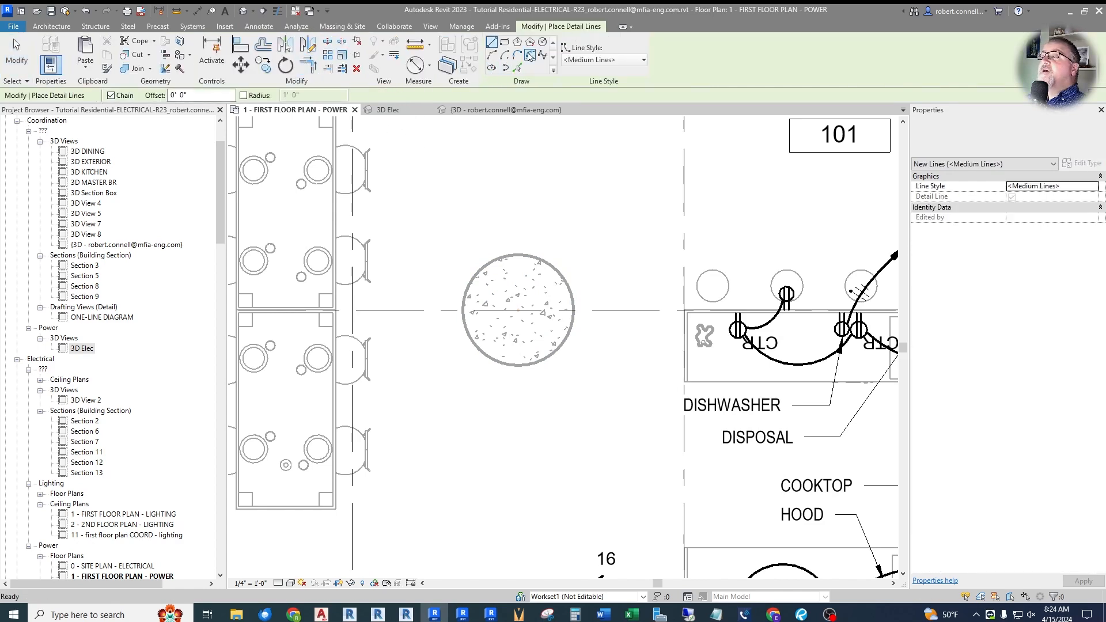
pyautogui.click(542, 43)
pyautogui.scroll(3, 527, 313)
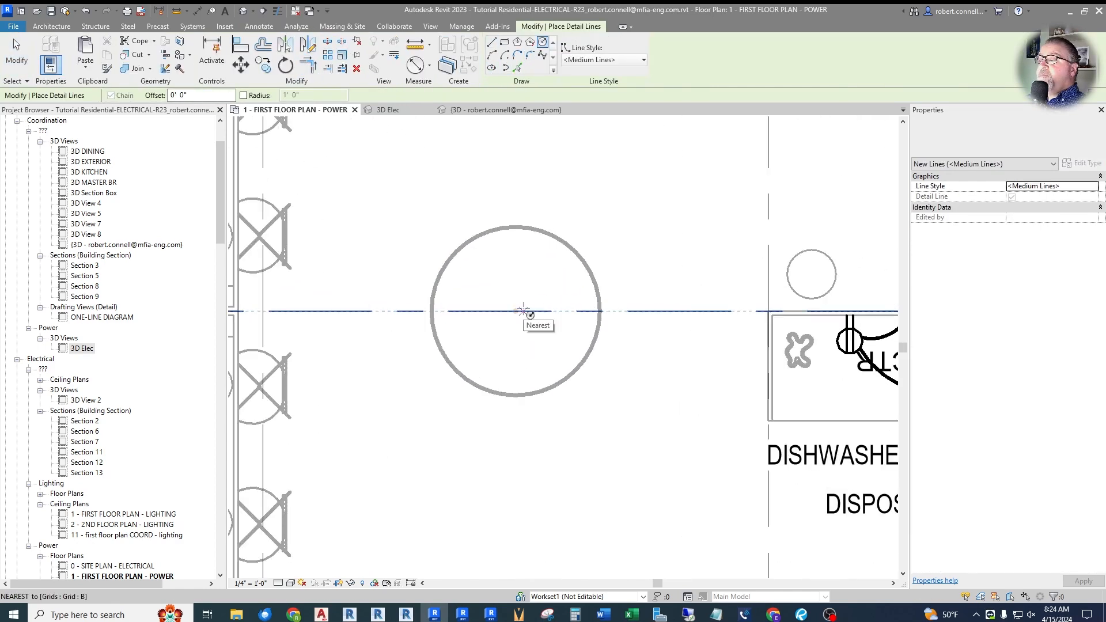
pyautogui.click(515, 311)
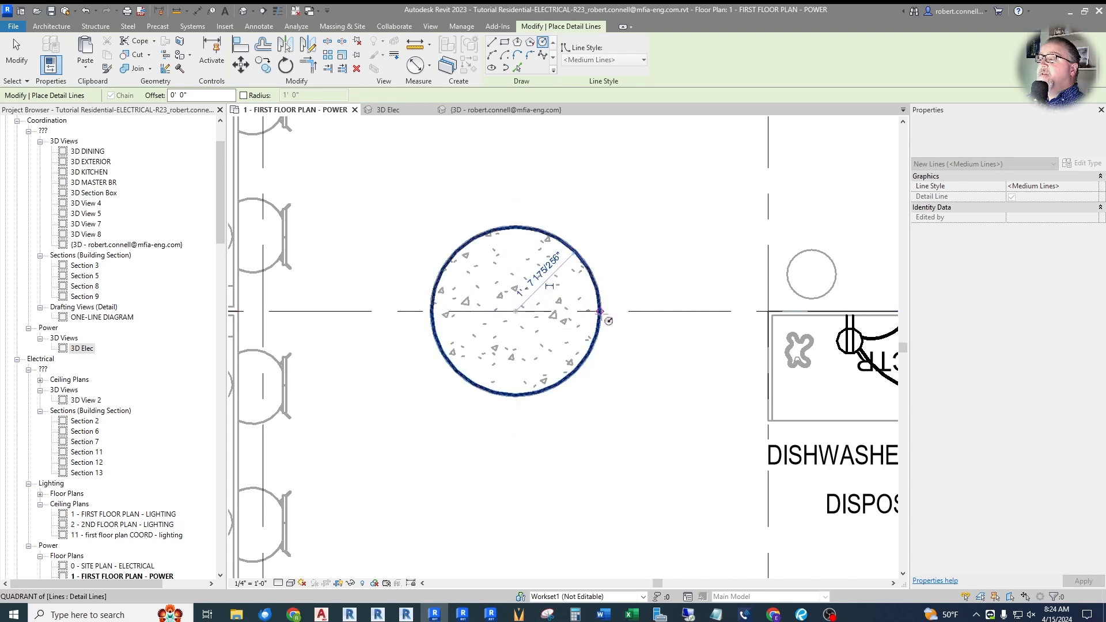
pyautogui.click(600, 311)
pyautogui.press('Escape')
pyautogui.press('Escape')
# Step: Check the size of the detail circle around the column and delete the circle
pyautogui.click(586, 266)
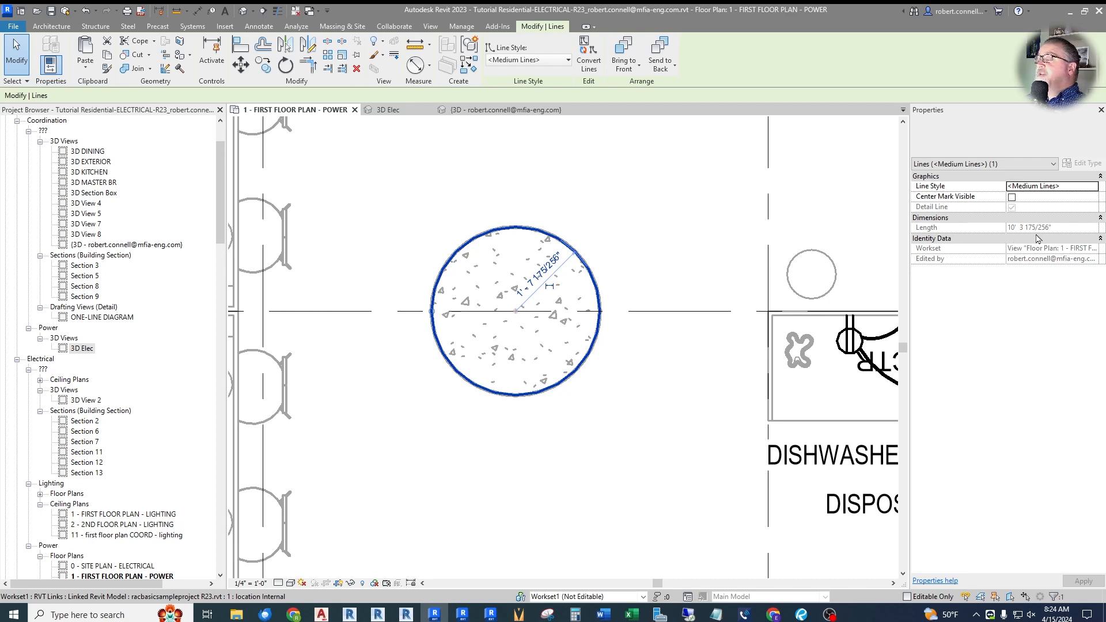
pyautogui.press('Escape')
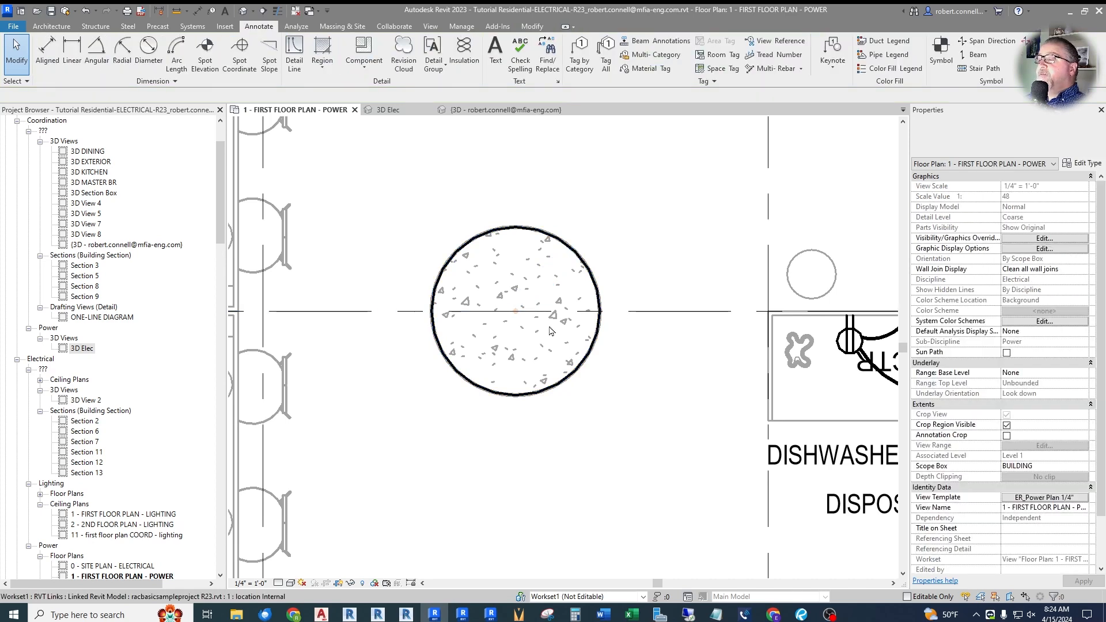
pyautogui.click(557, 253)
pyautogui.press('Escape')
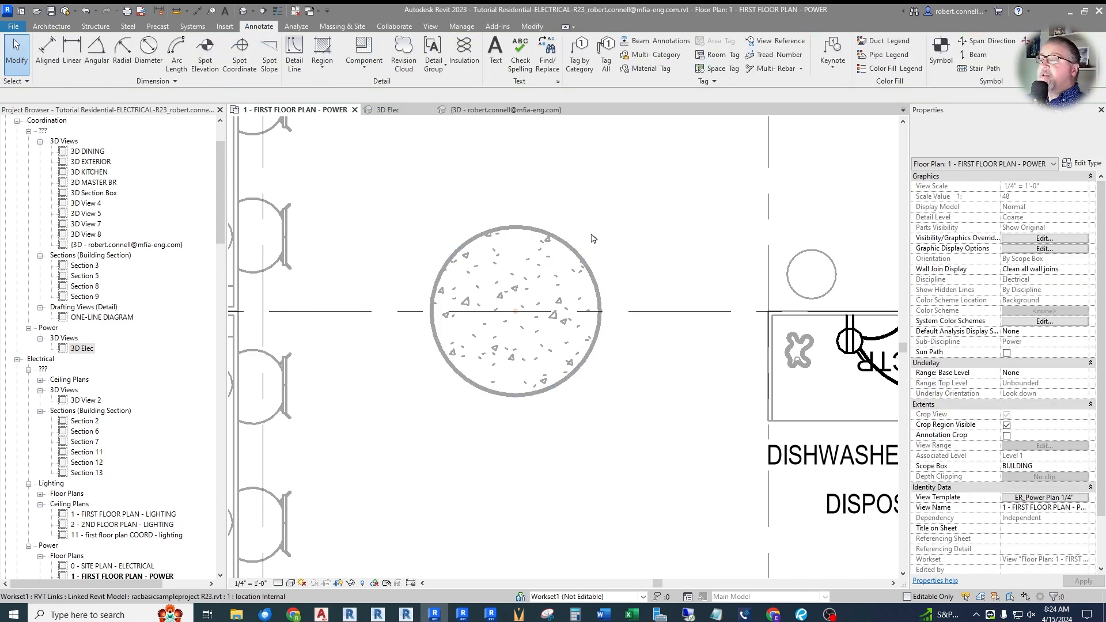
# Step: Place a duplex receptacle, similar to the one at the kitchen island, on the round column's vertical face at its uppermost point in plan
pyautogui.scroll(-3, 583, 324)
pyautogui.scroll(2, 603, 298)
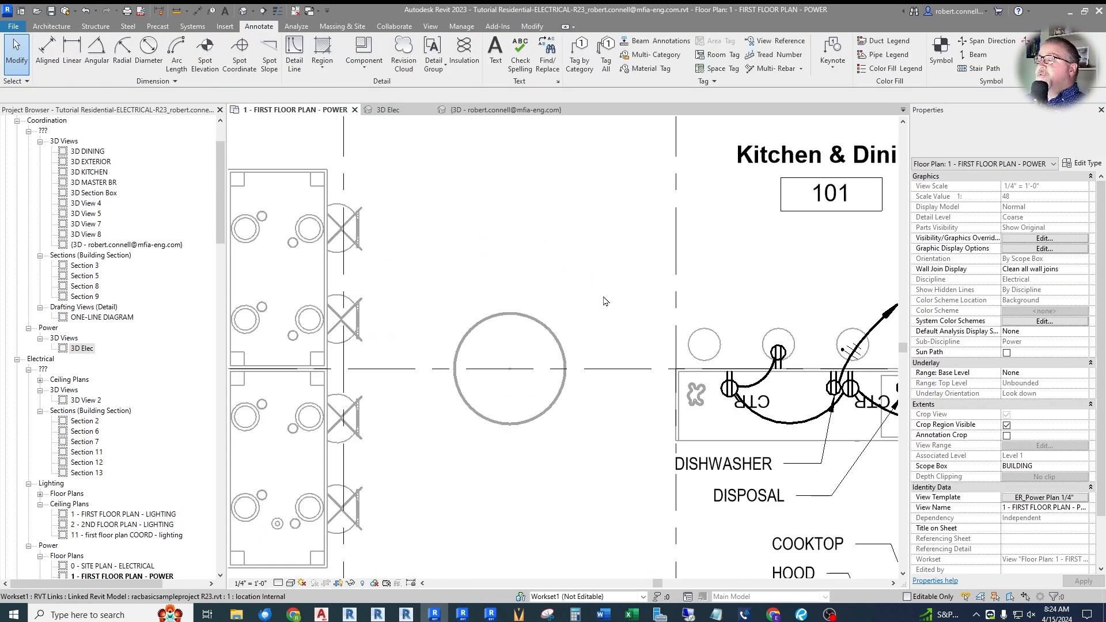
pyautogui.rightClick(781, 357)
pyautogui.click(806, 141)
pyautogui.scroll(-2, 623, 343)
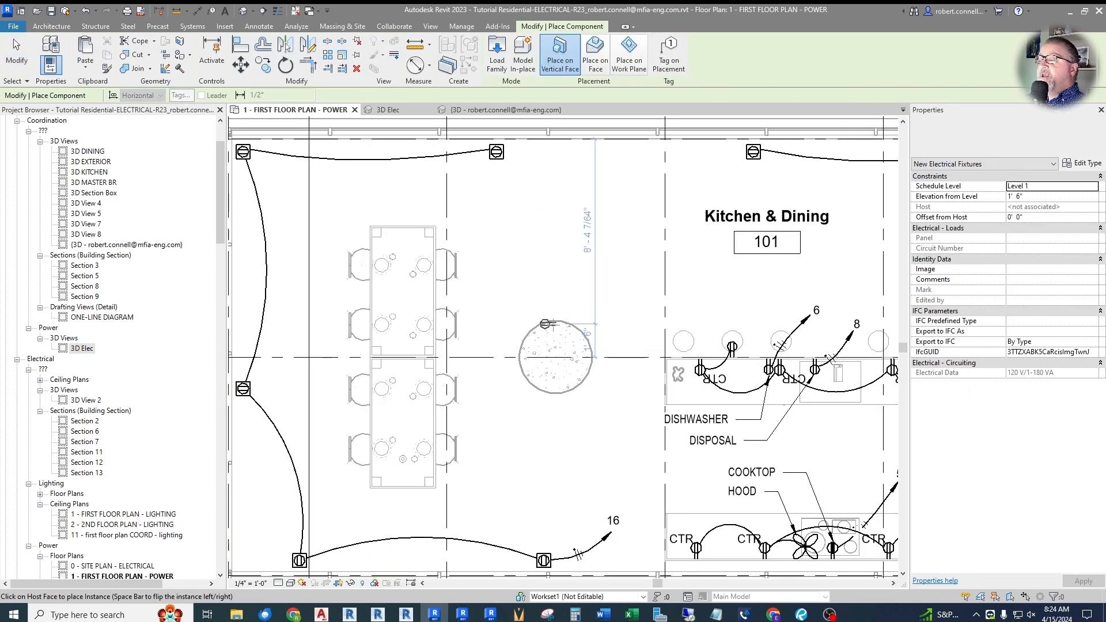
pyautogui.scroll(3, 554, 319)
pyautogui.scroll(-2, 522, 350)
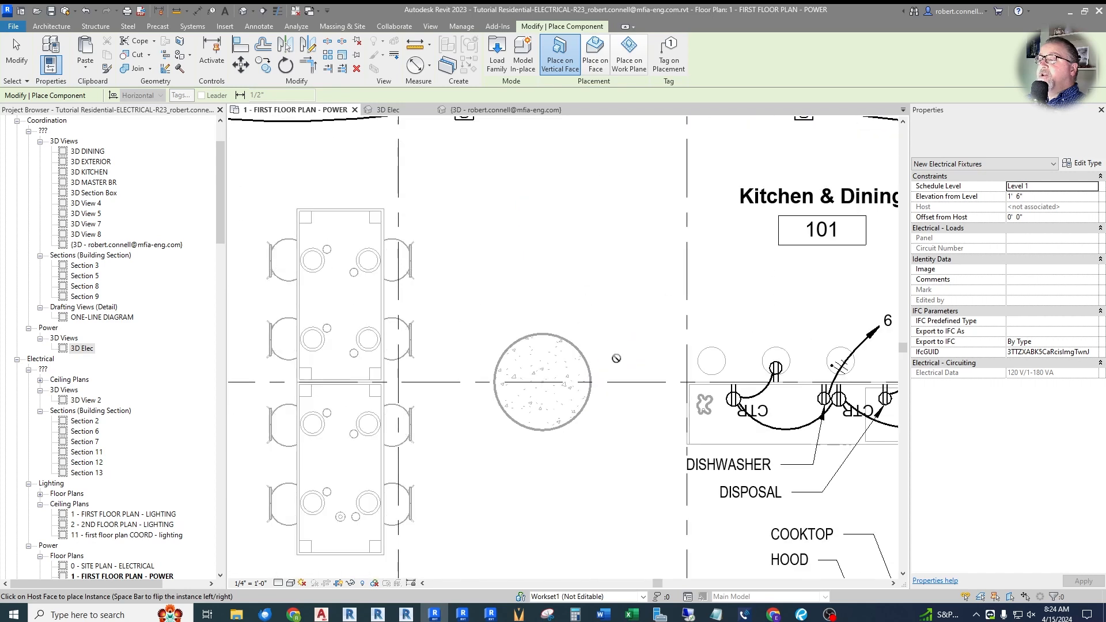
pyautogui.scroll(2, 524, 342)
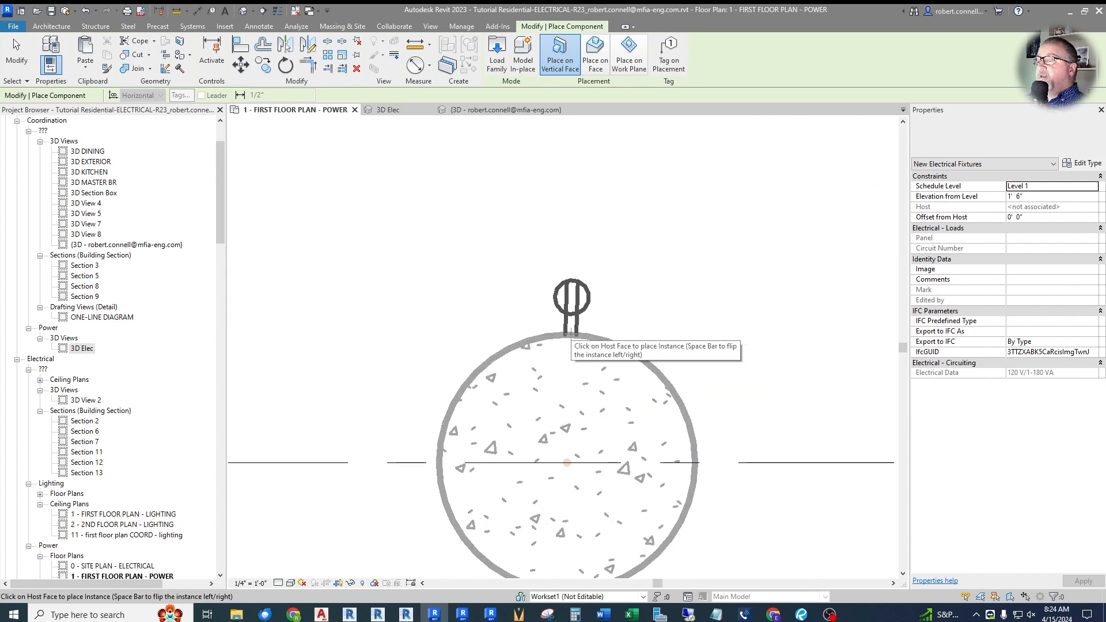
pyautogui.click(572, 311)
pyautogui.press('Escape')
pyautogui.press('Escape')
# Step: Edit dining circuit 16 on panel P1 to add the receptacle on the round column, and finish editing
pyautogui.scroll(-8, 655, 307)
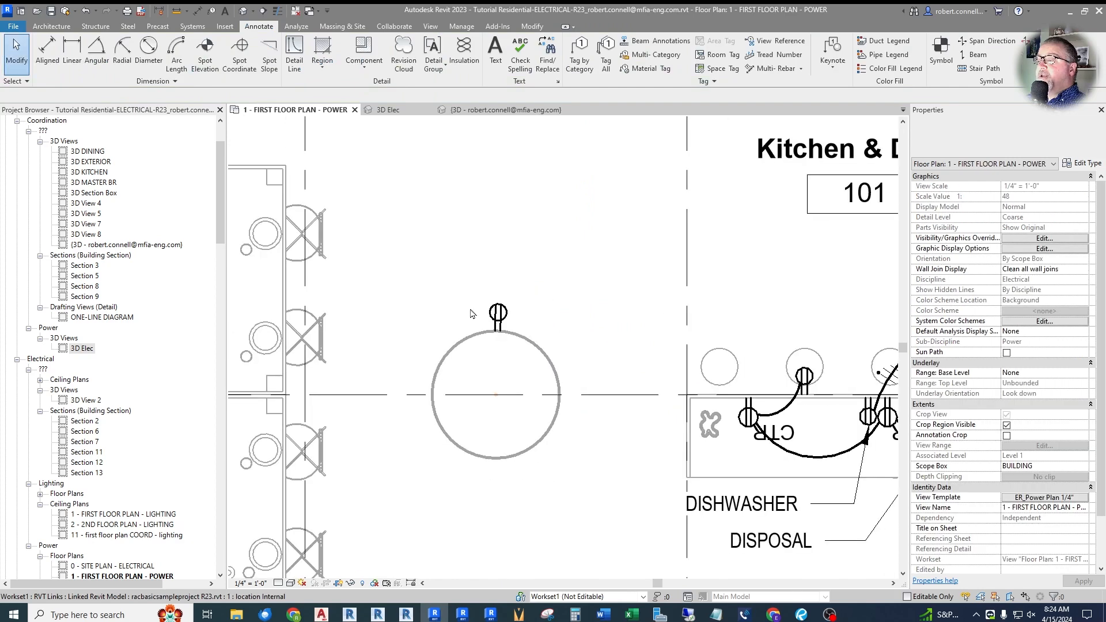
pyautogui.scroll(2, 532, 295)
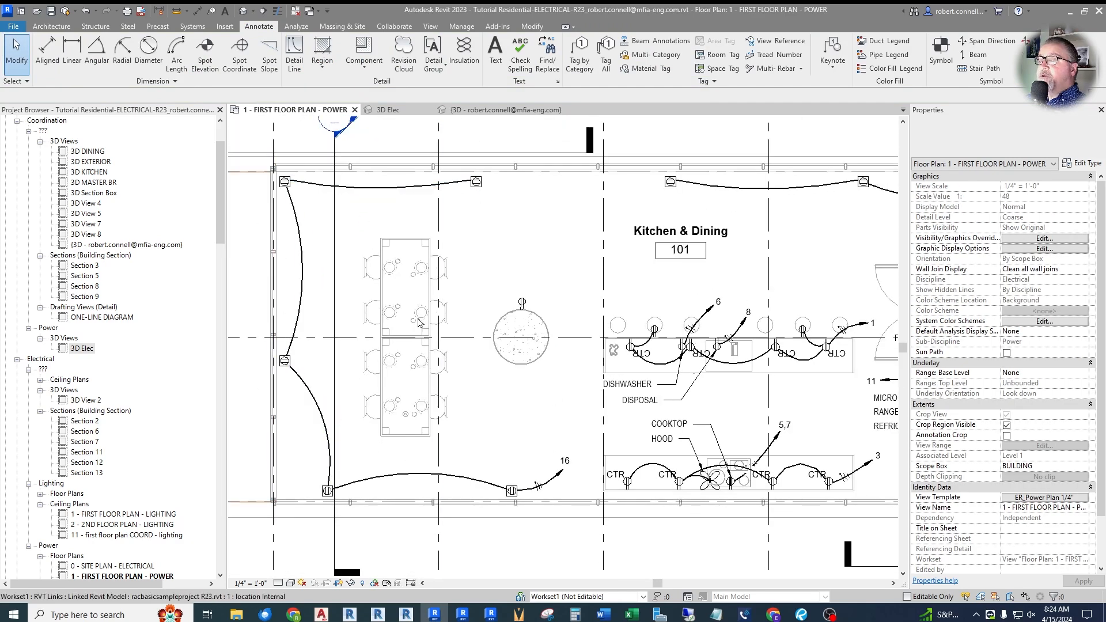
pyautogui.scroll(1, 521, 190)
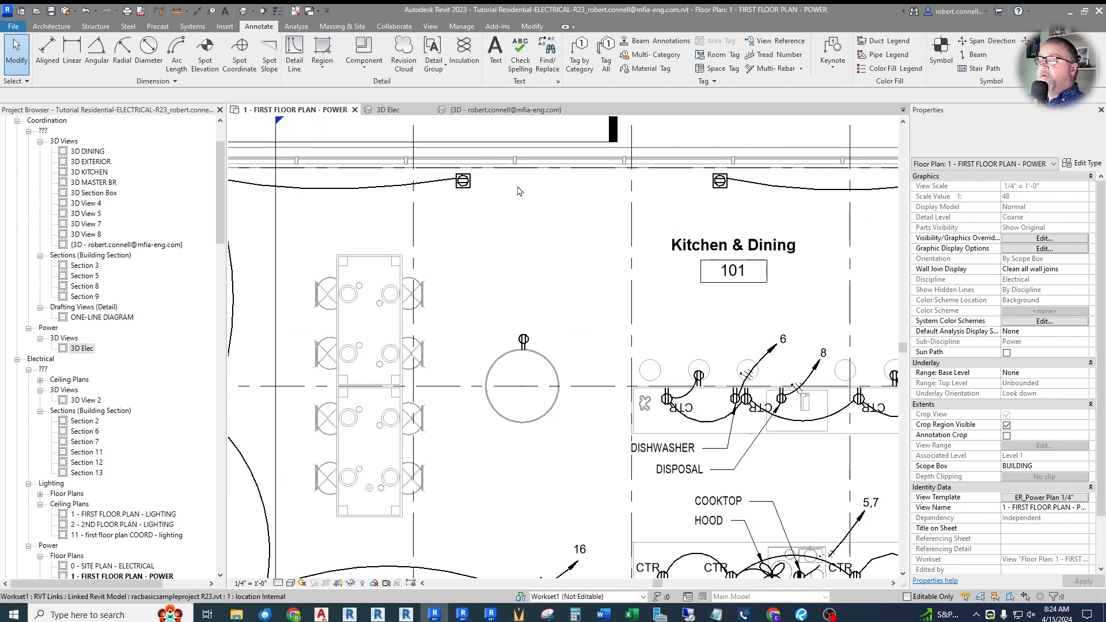
pyautogui.scroll(1, 516, 276)
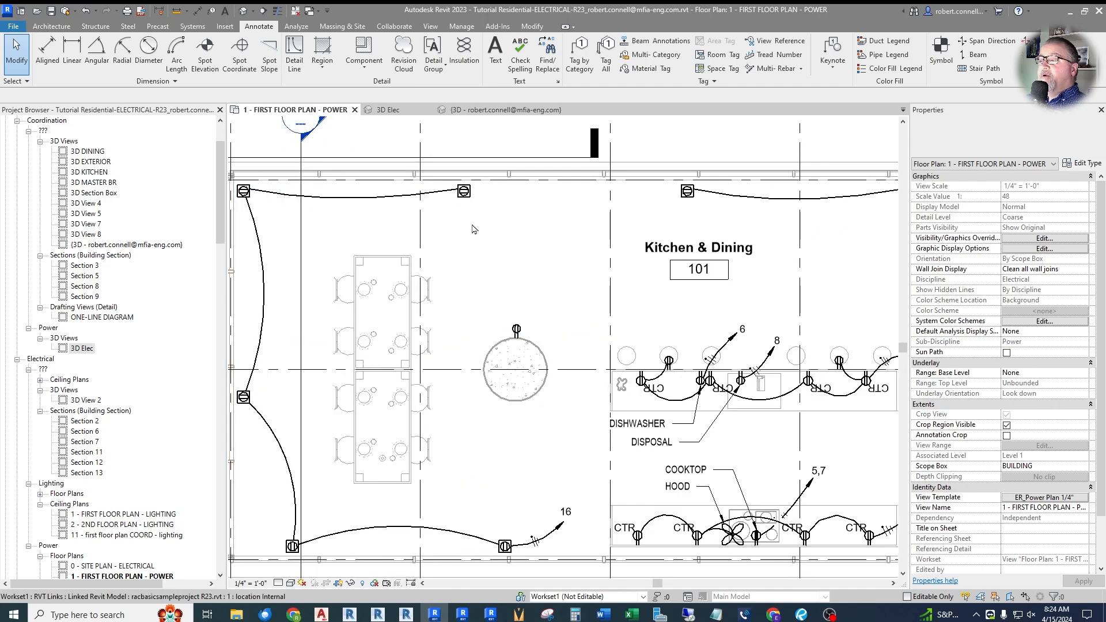
pyautogui.press('Tab')
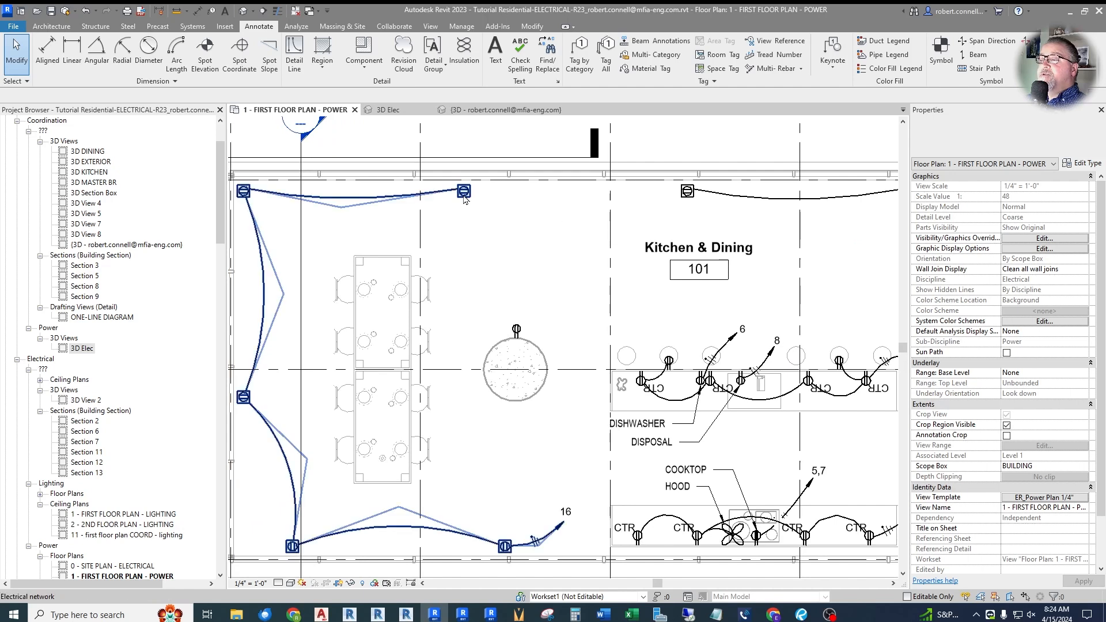
pyautogui.click(464, 194)
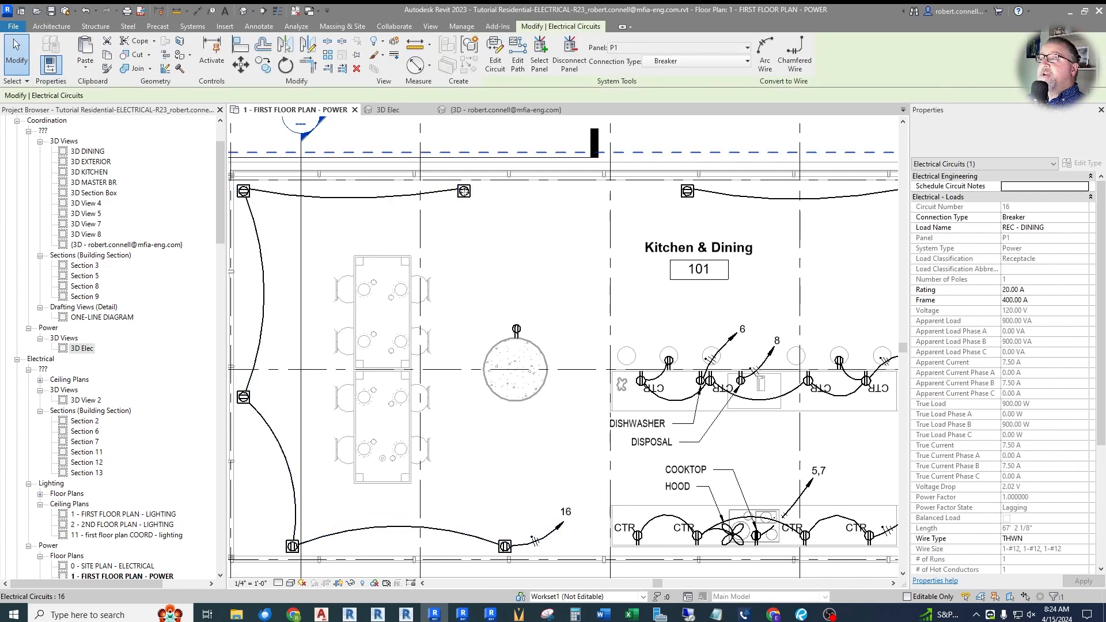
pyautogui.click(495, 63)
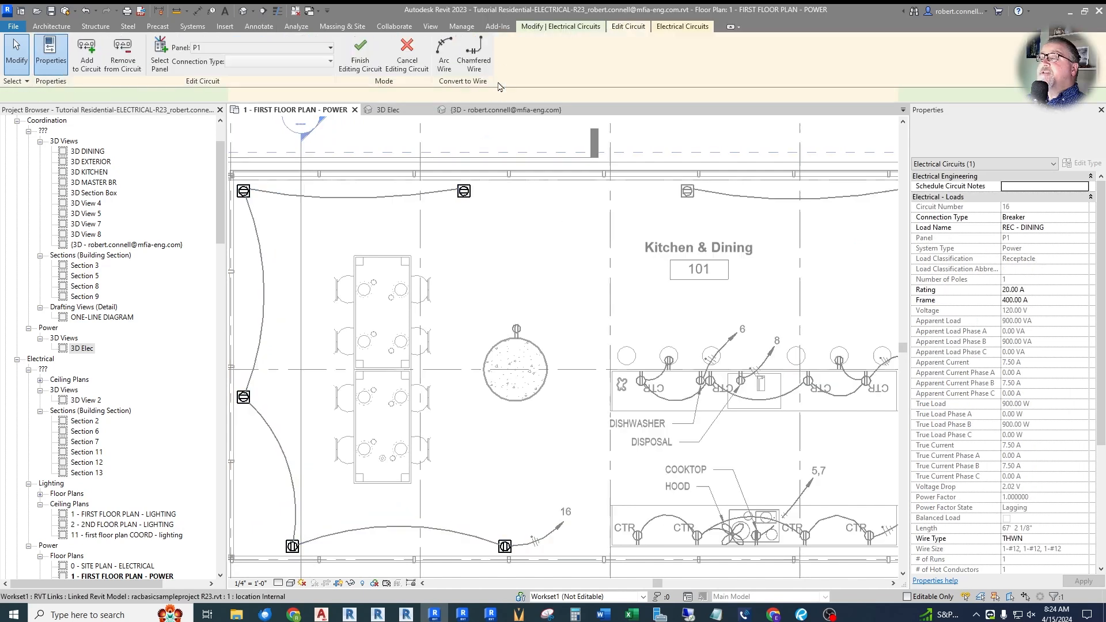
pyautogui.click(516, 331)
pyautogui.click(360, 54)
# Step: Convert circuit 16's dashed wiring to the column receptacle into permanent arc wires
pyautogui.press('Tab')
pyautogui.press('Tab')
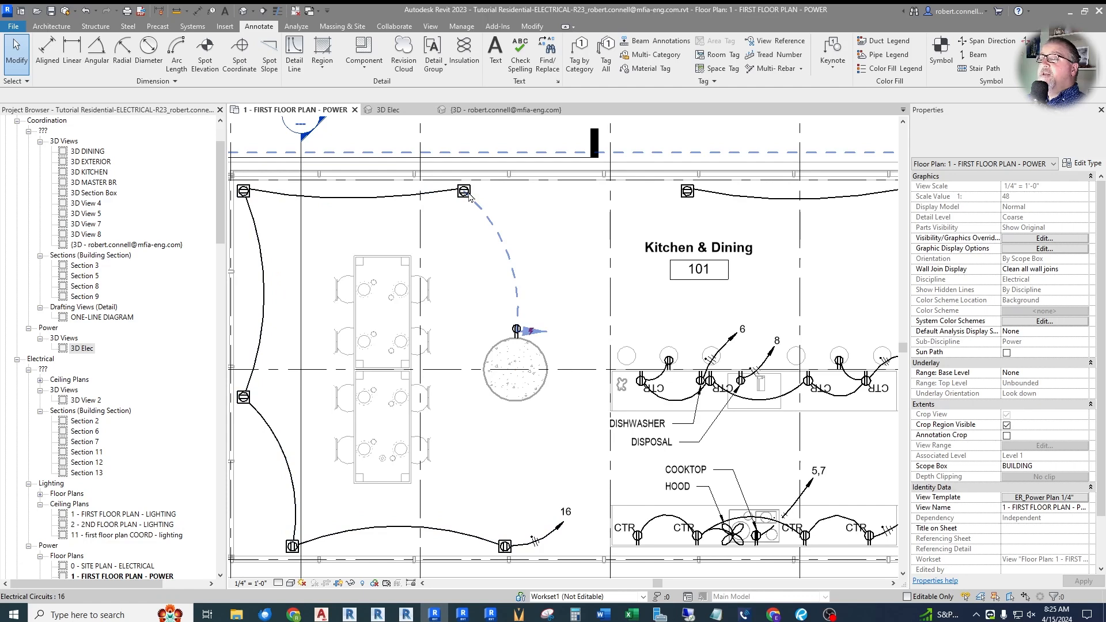
pyautogui.click(470, 197)
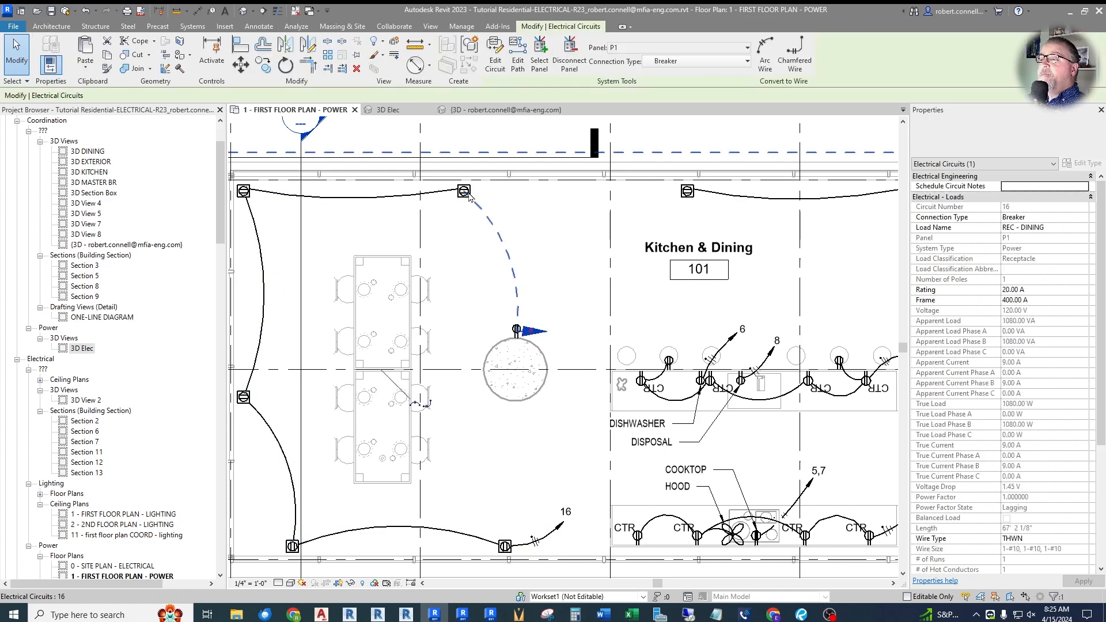
pyautogui.click(765, 55)
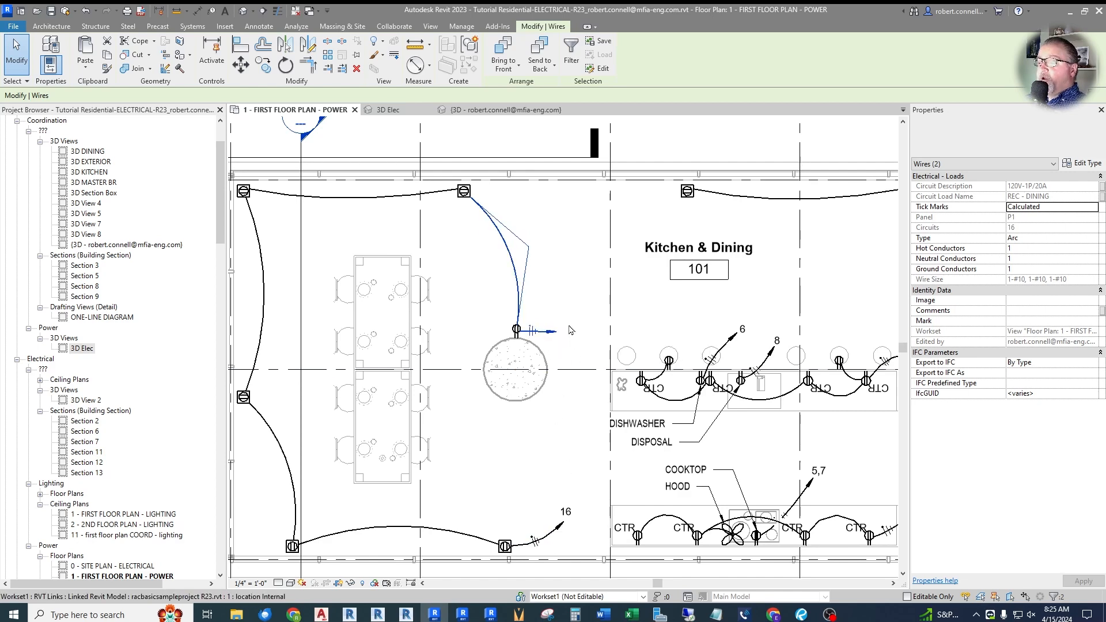
pyautogui.press('Escape')
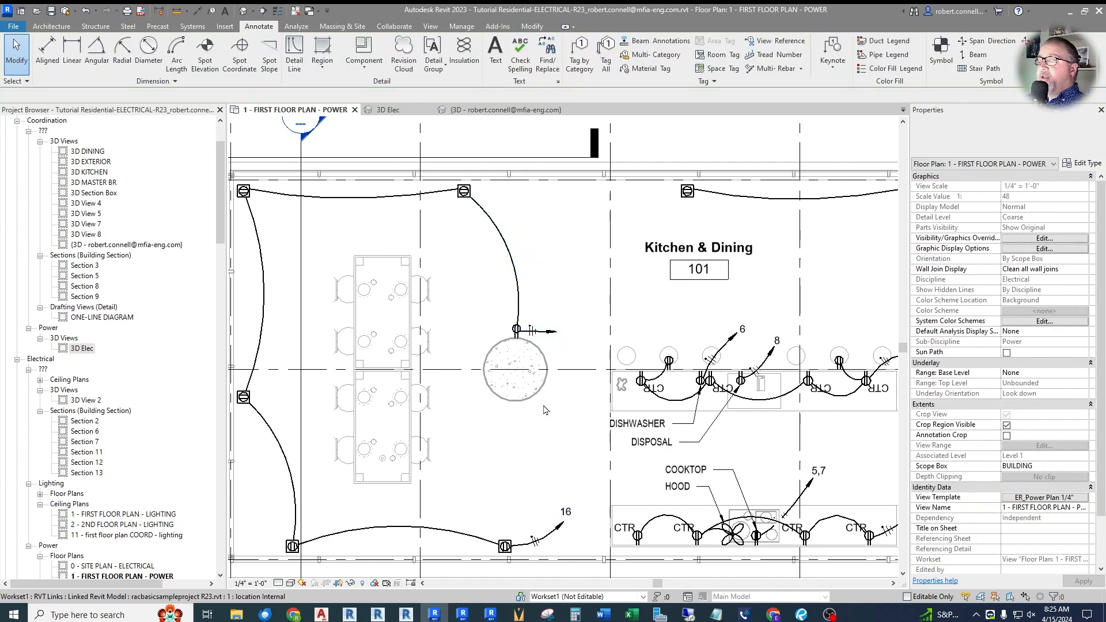
# Step: Delete the extra home-run wire beside the column receptacle
pyautogui.click(540, 333)
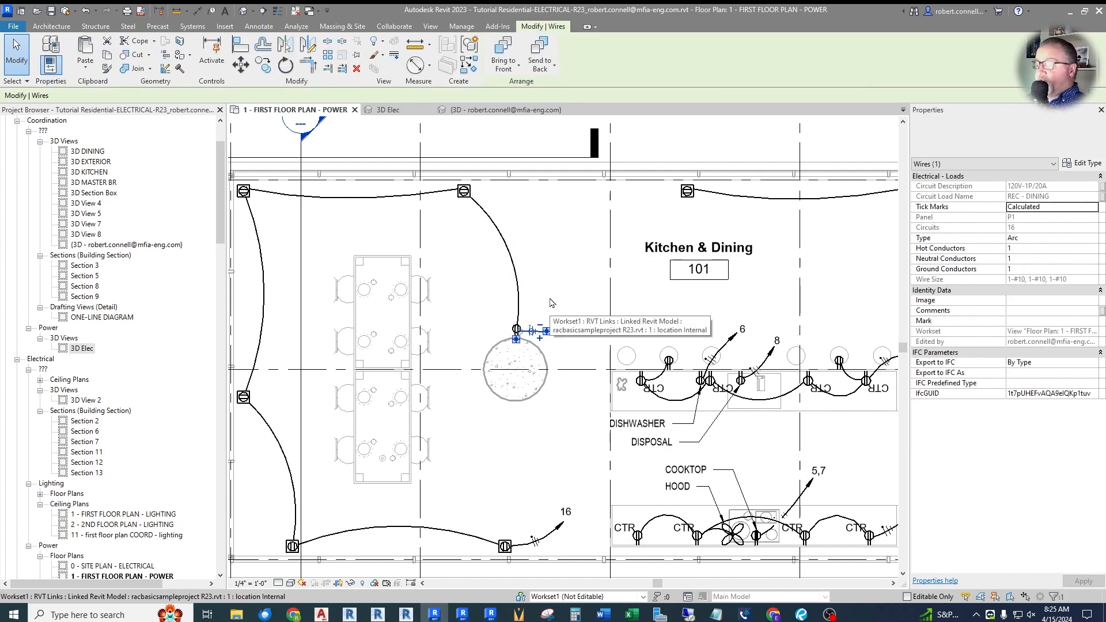
pyautogui.press('Escape')
pyautogui.scroll(4, 470, 196)
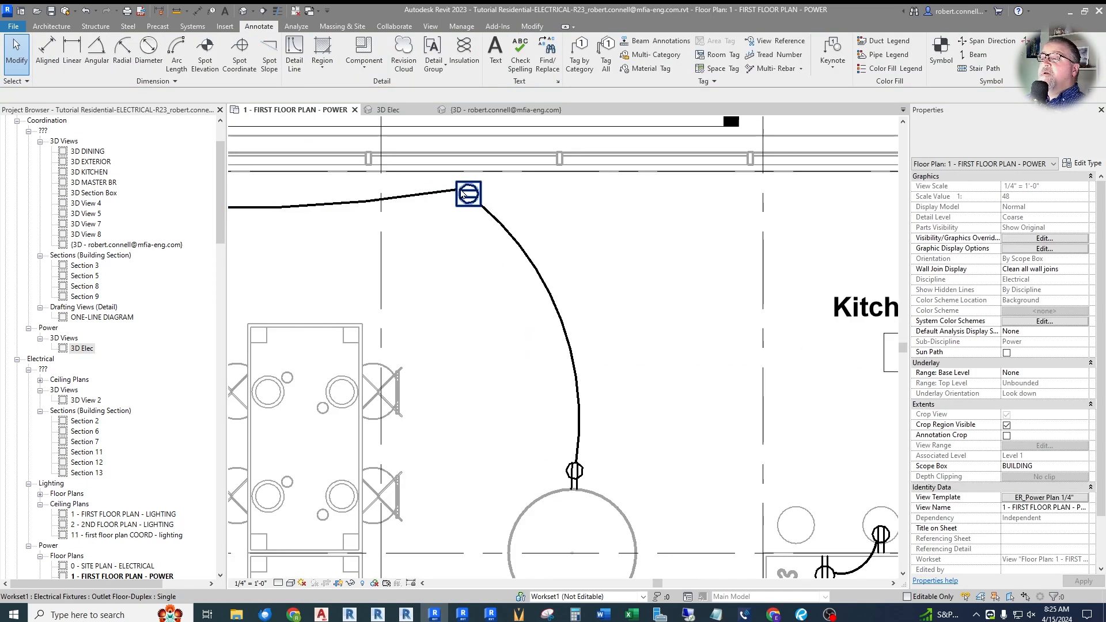
# Step: Examine the first floor power plan from the Kitchen & Dining wiring across to panel P1 by the Laundry
pyautogui.scroll(-3, 478, 198)
pyautogui.scroll(-2, 520, 219)
pyautogui.scroll(3, 507, 288)
pyautogui.scroll(-3, 501, 340)
pyautogui.scroll(2, 501, 340)
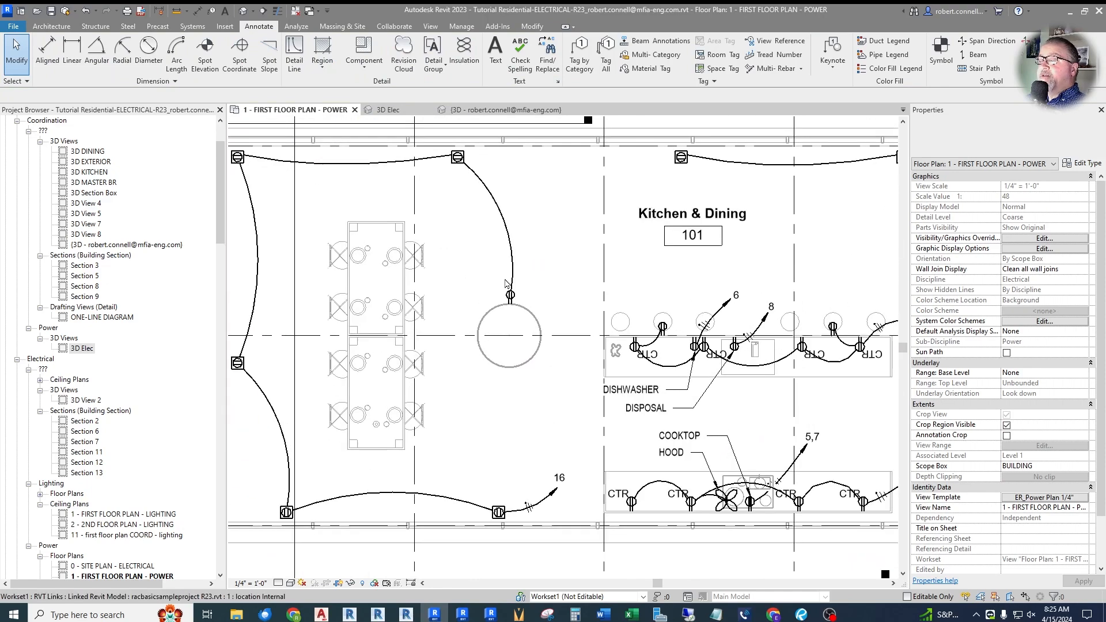
pyautogui.scroll(-3, 495, 346)
pyautogui.scroll(1, 410, 416)
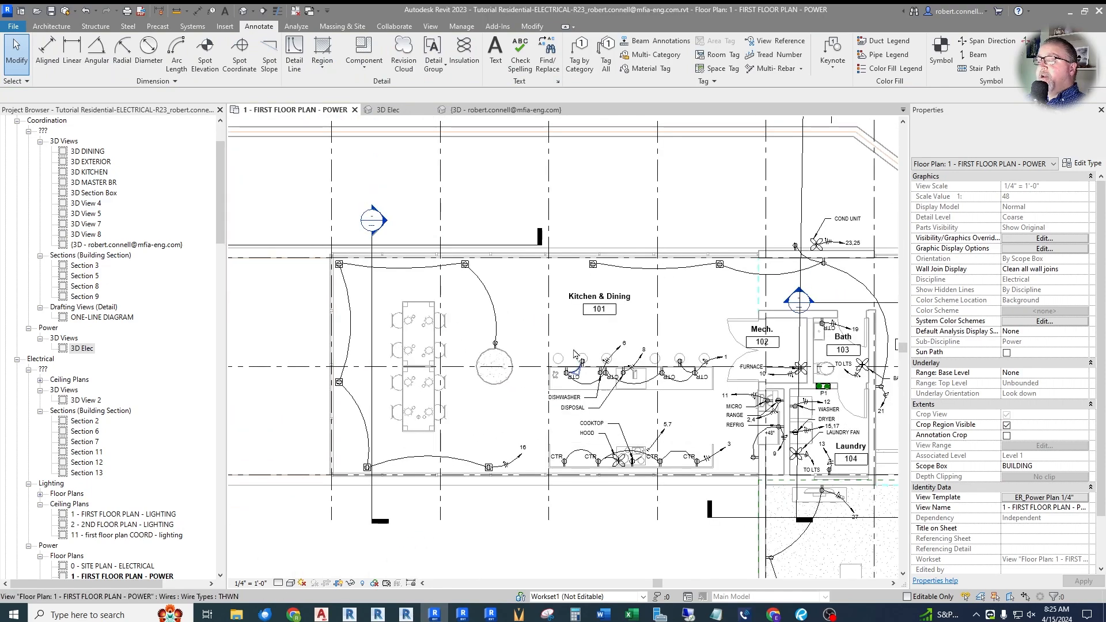
pyautogui.scroll(-2, 449, 355)
pyautogui.scroll(2, 481, 389)
pyautogui.scroll(-2, 477, 388)
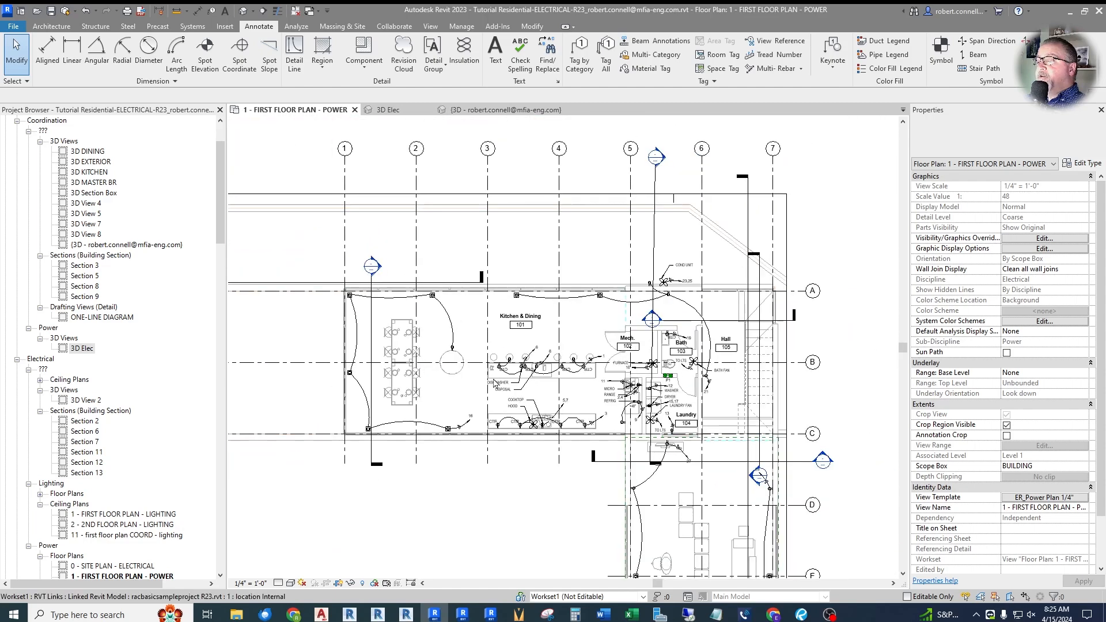
pyautogui.scroll(5, 655, 385)
pyautogui.scroll(1, 654, 380)
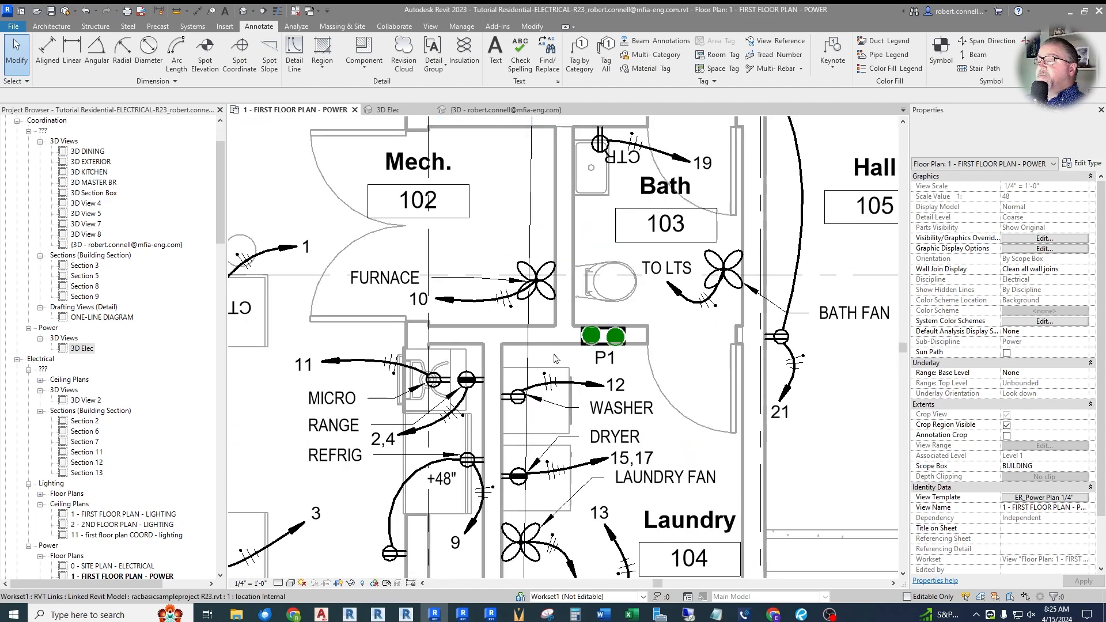
# Step: Examine the conduit riser symbols at panel P1 and their size relative to the rest of the first floor power plan
pyautogui.scroll(-2, 494, 326)
pyautogui.scroll(4, 646, 340)
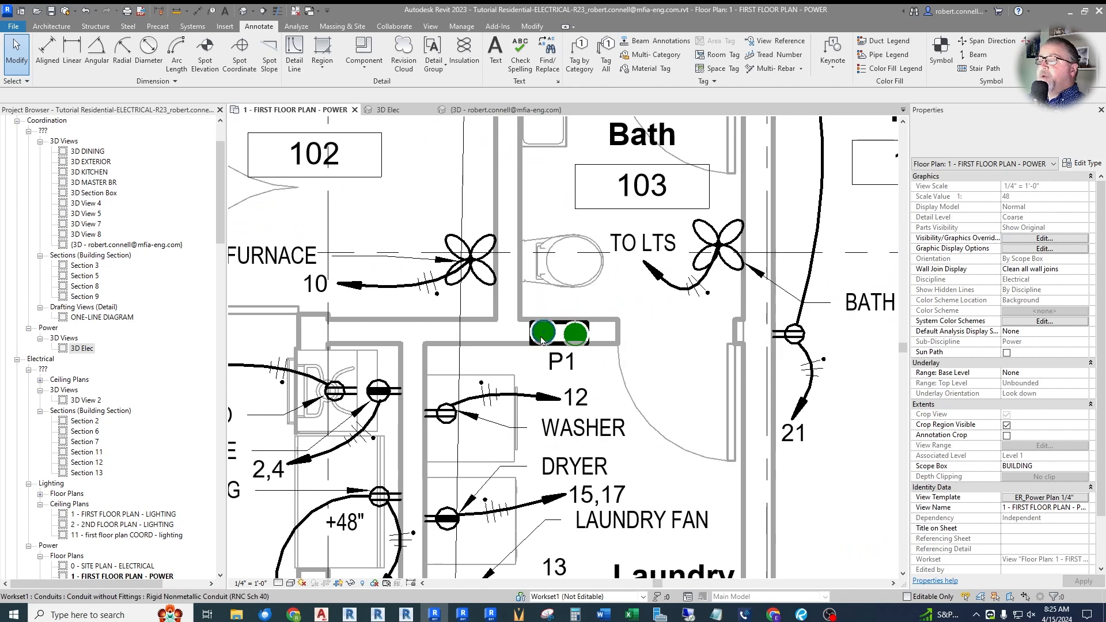
pyautogui.scroll(-3, 492, 311)
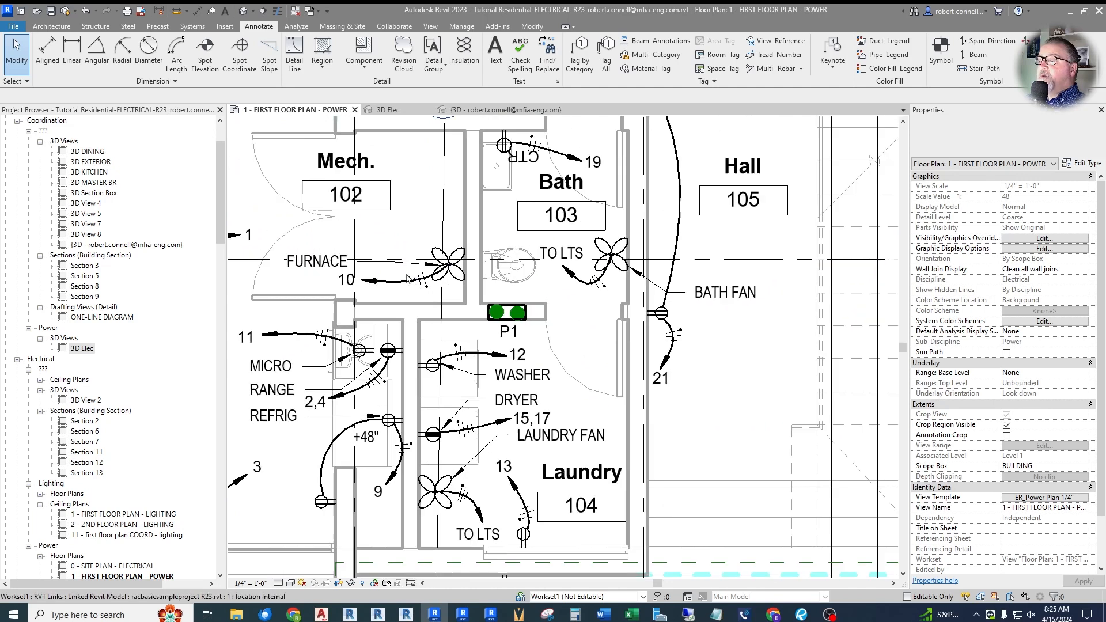
pyautogui.scroll(2, 494, 317)
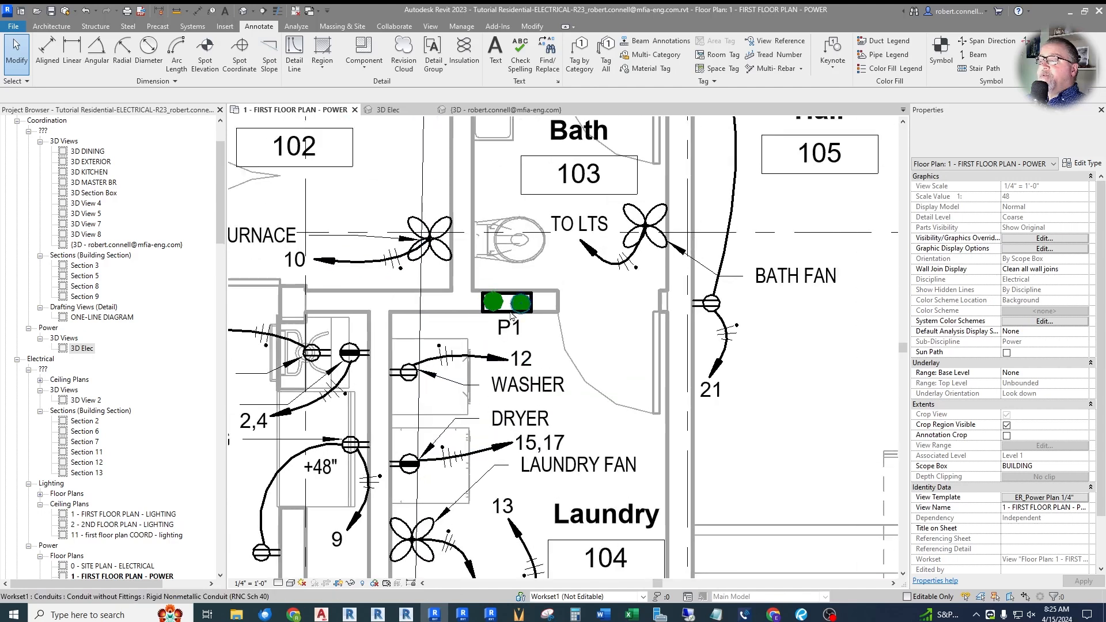
pyautogui.scroll(-2, 549, 310)
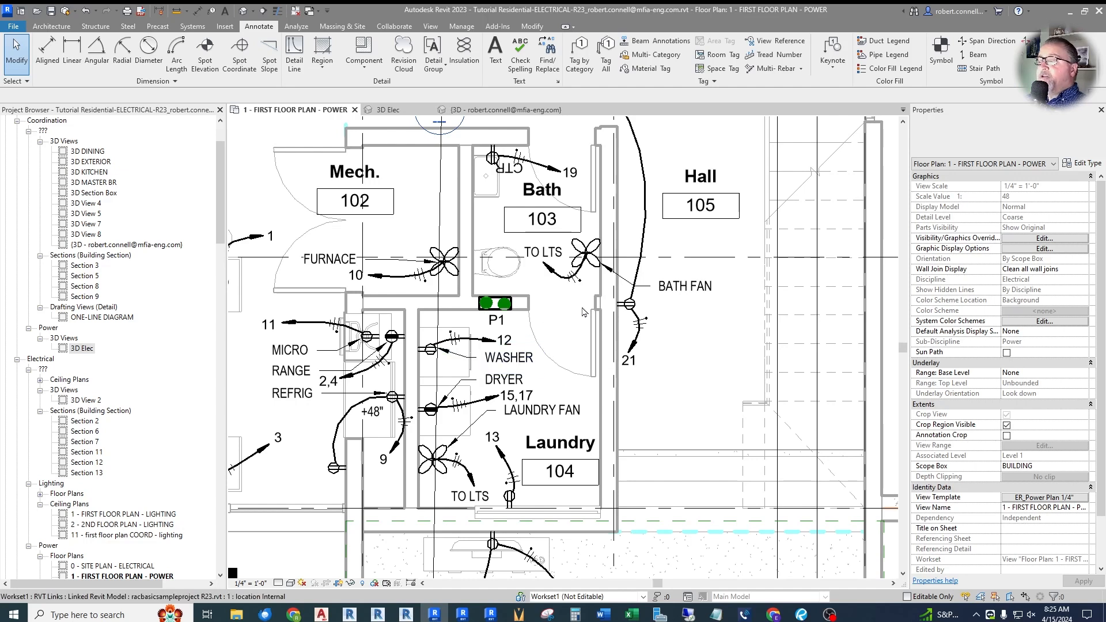
pyautogui.scroll(-5, 584, 311)
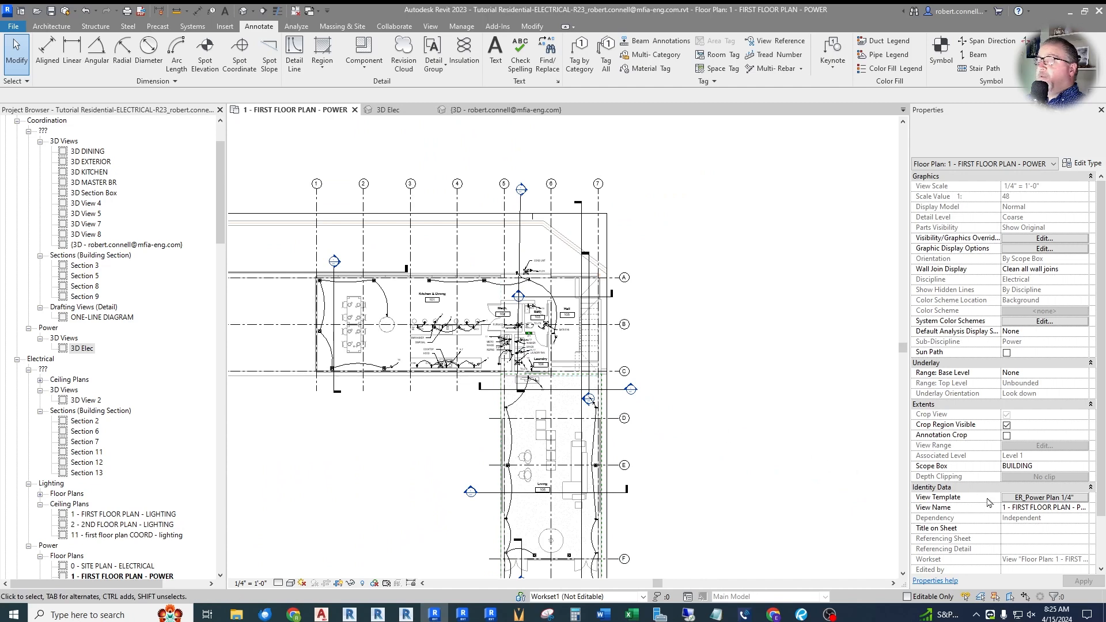
pyautogui.scroll(3, 531, 390)
pyautogui.scroll(1, 531, 391)
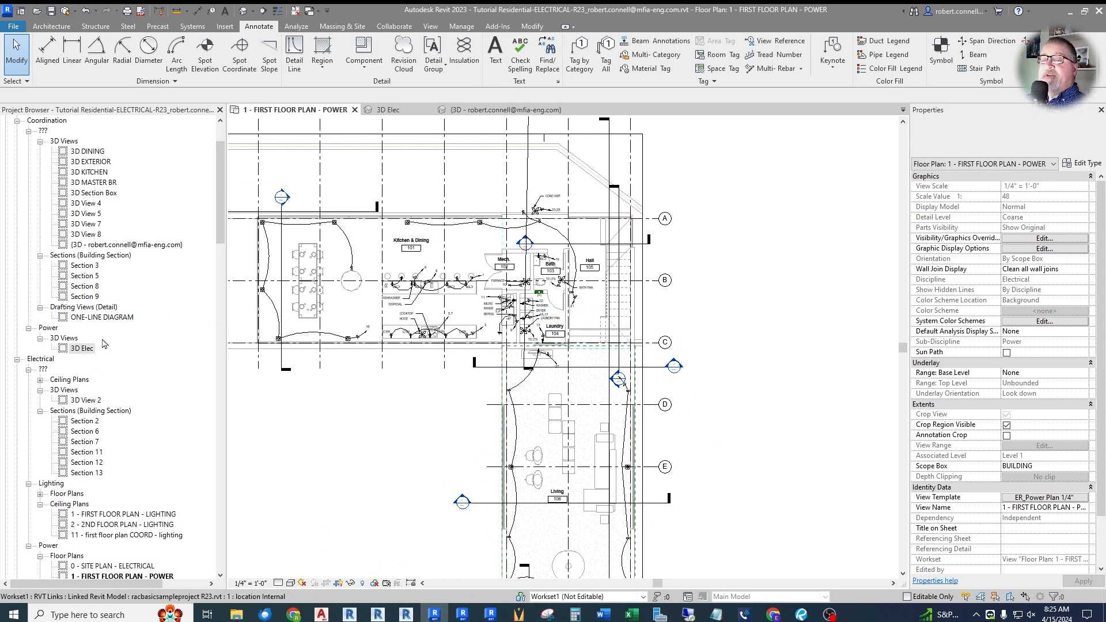
pyautogui.scroll(-2, 119, 440)
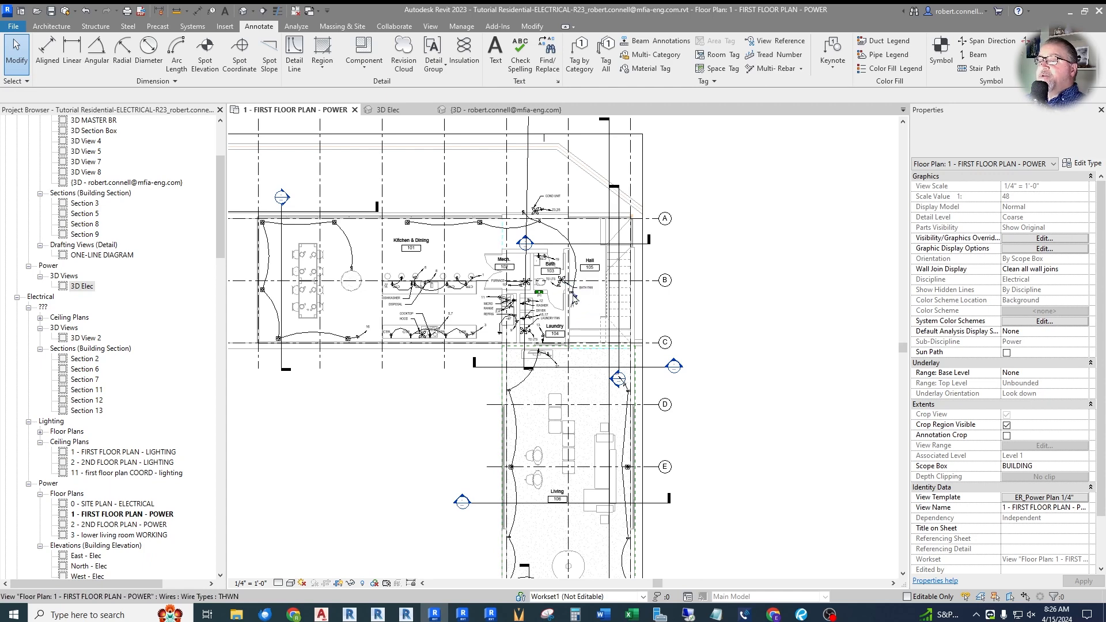
pyautogui.scroll(3, 552, 300)
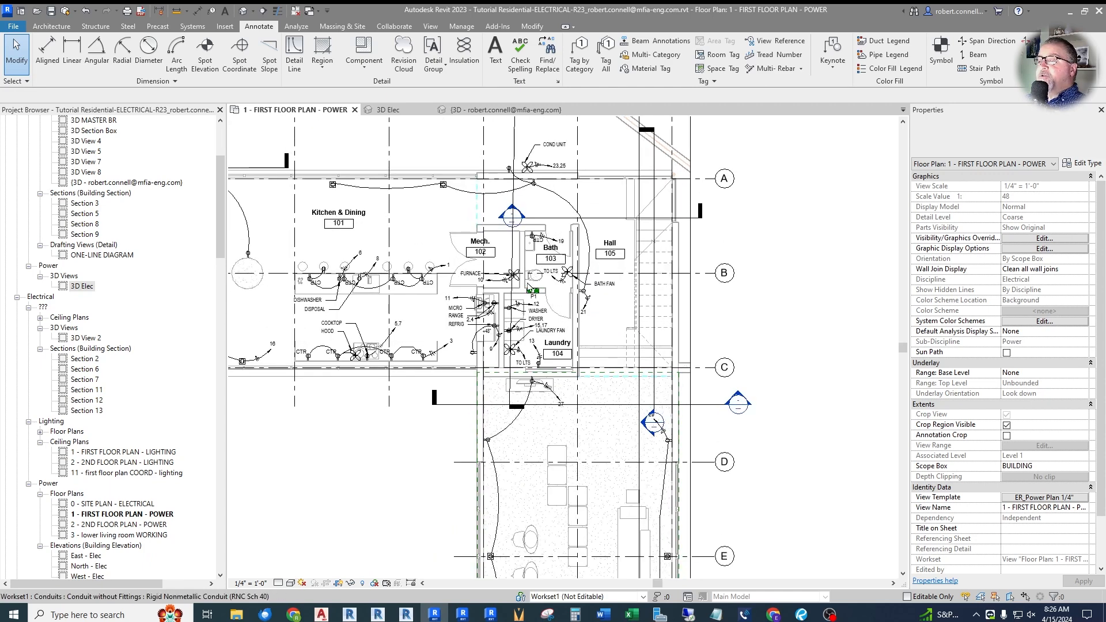
pyautogui.scroll(2, 554, 292)
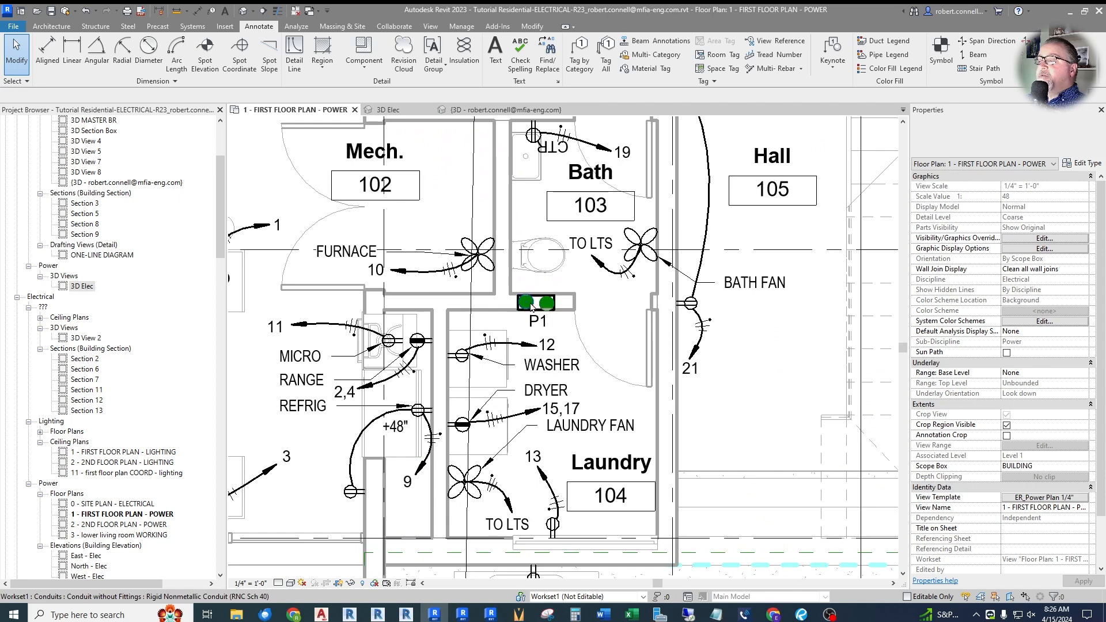
pyautogui.scroll(3, 544, 304)
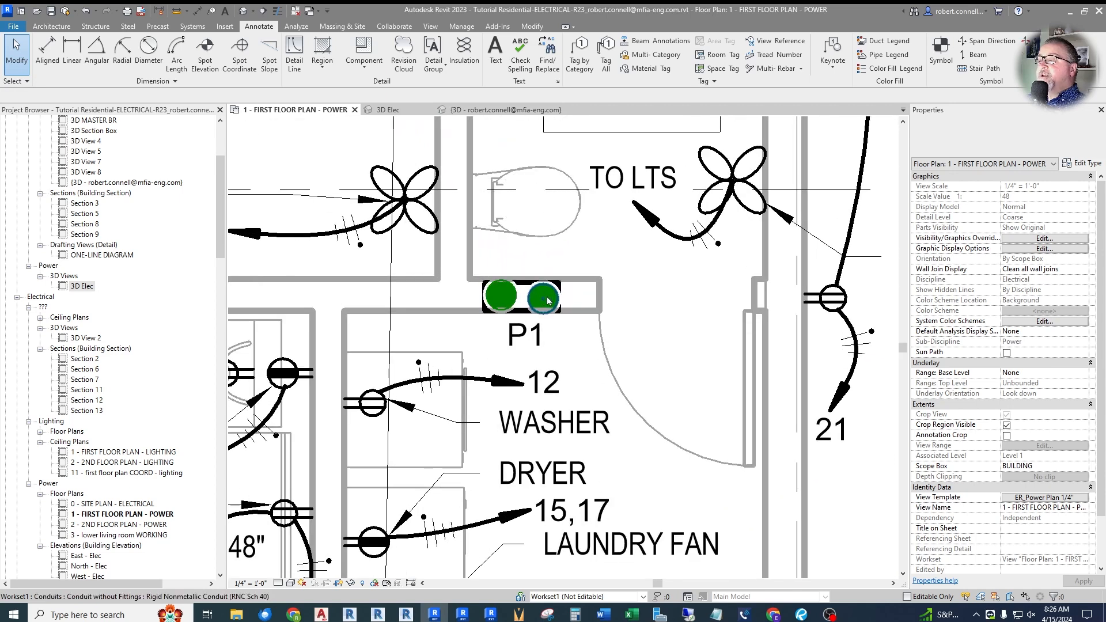
pyautogui.scroll(-2, 544, 300)
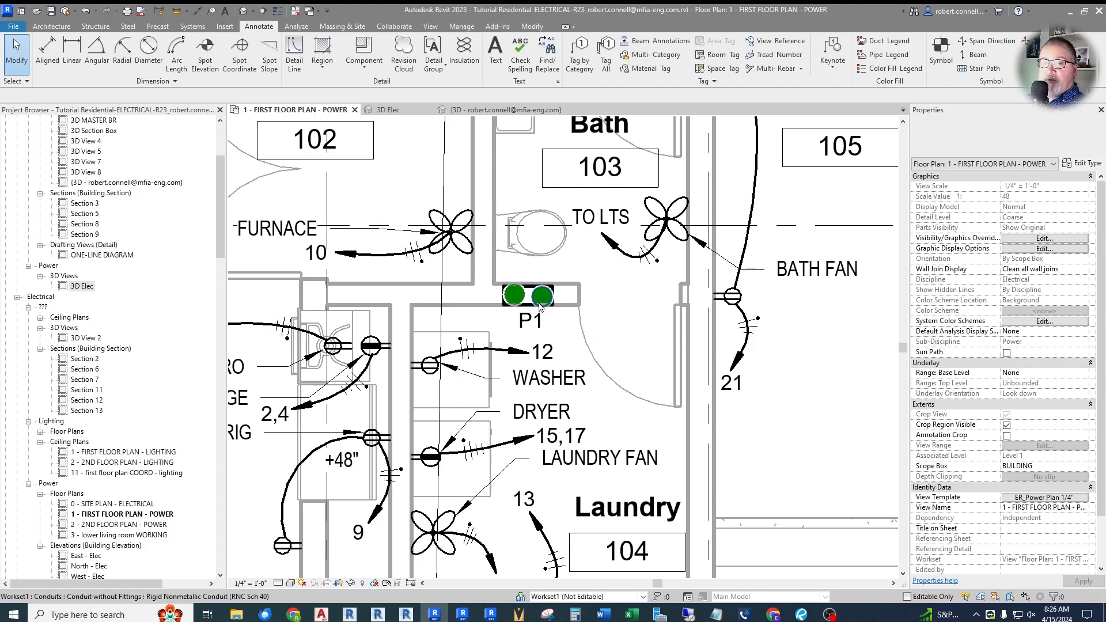
pyautogui.scroll(-1, 550, 305)
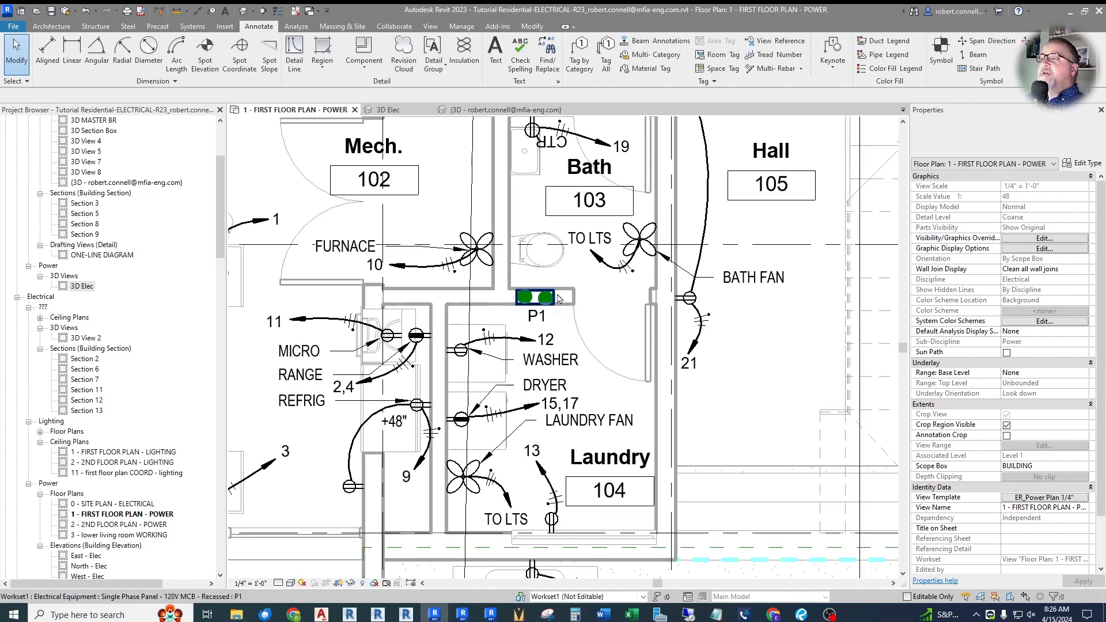
# Step: Set the Conduit Rise/Drop Annotation Size to 1/32" in the Electrical Settings
pyautogui.click(462, 27)
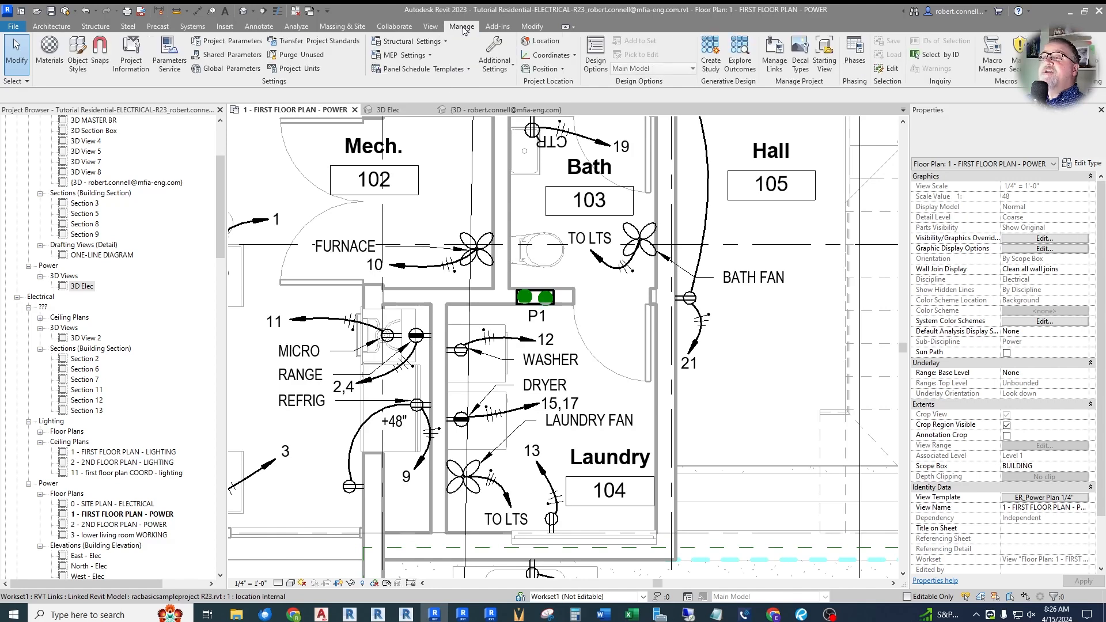
pyautogui.click(413, 55)
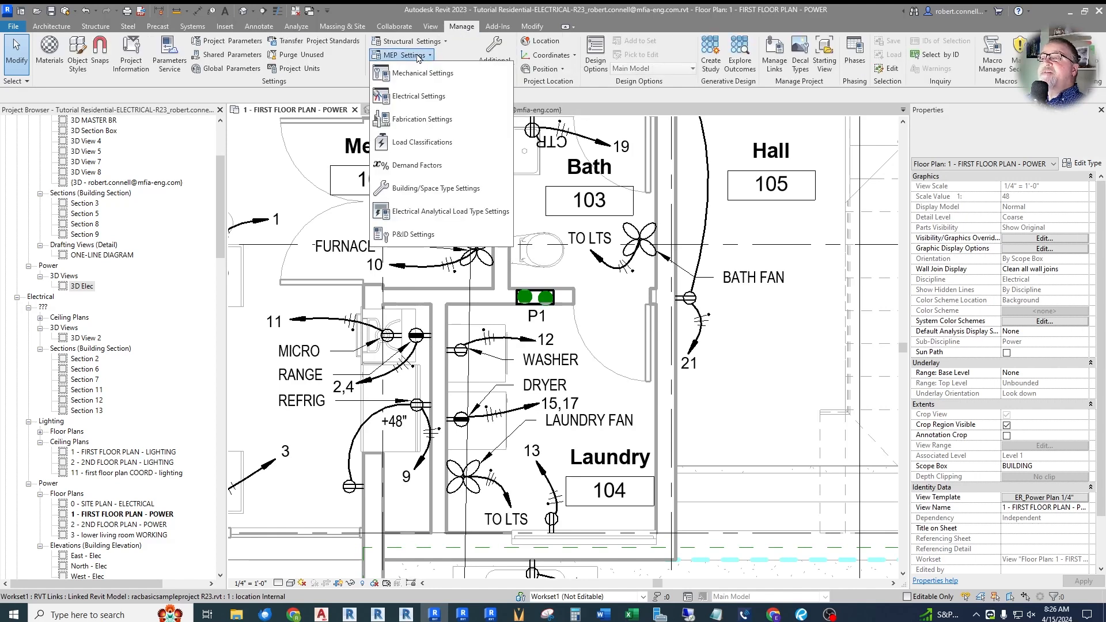
pyautogui.click(403, 97)
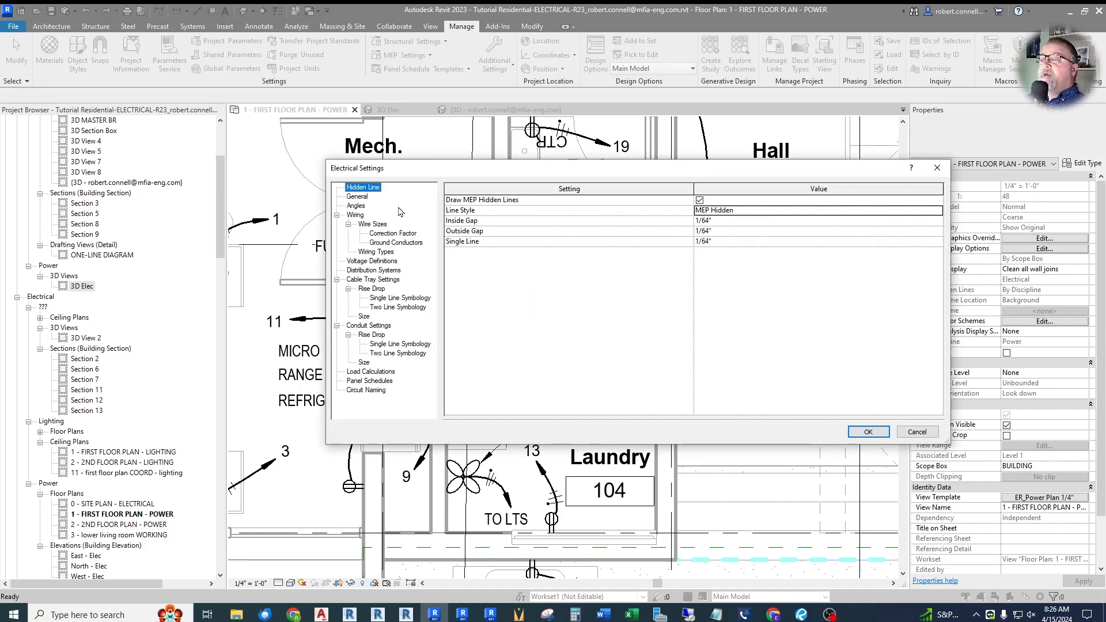
pyautogui.click(365, 327)
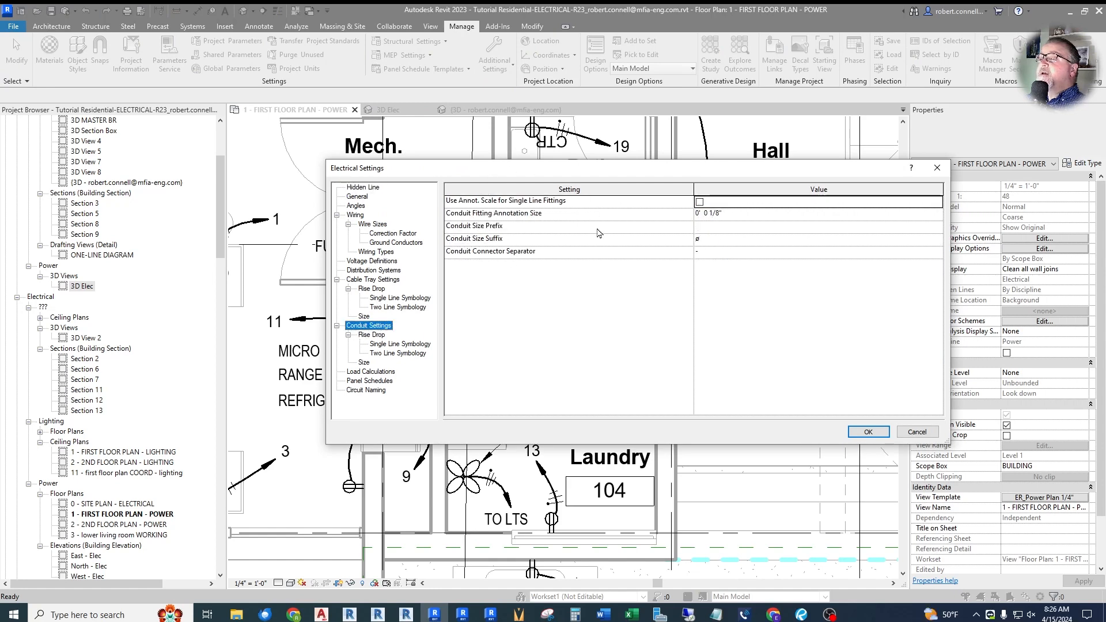
pyautogui.click(370, 336)
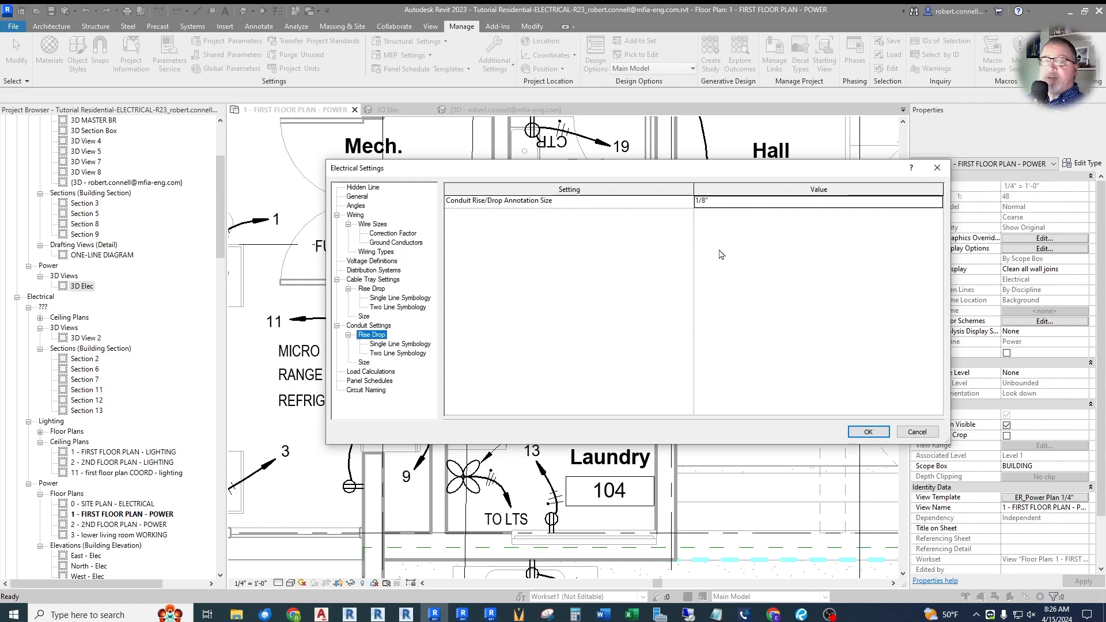
pyautogui.click(730, 200)
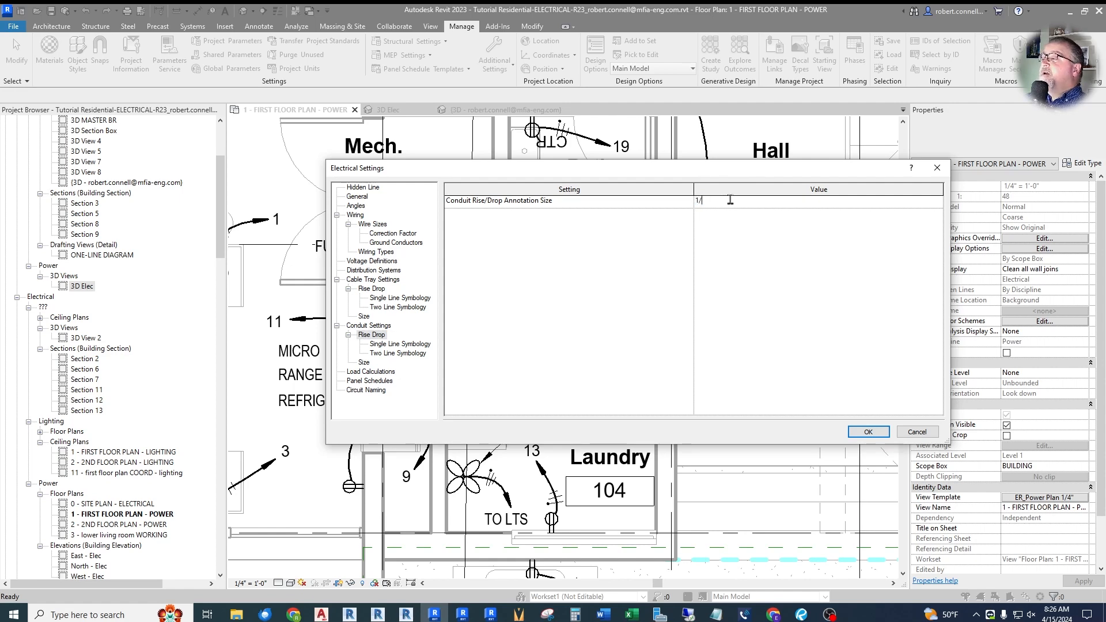
pyautogui.press('Return')
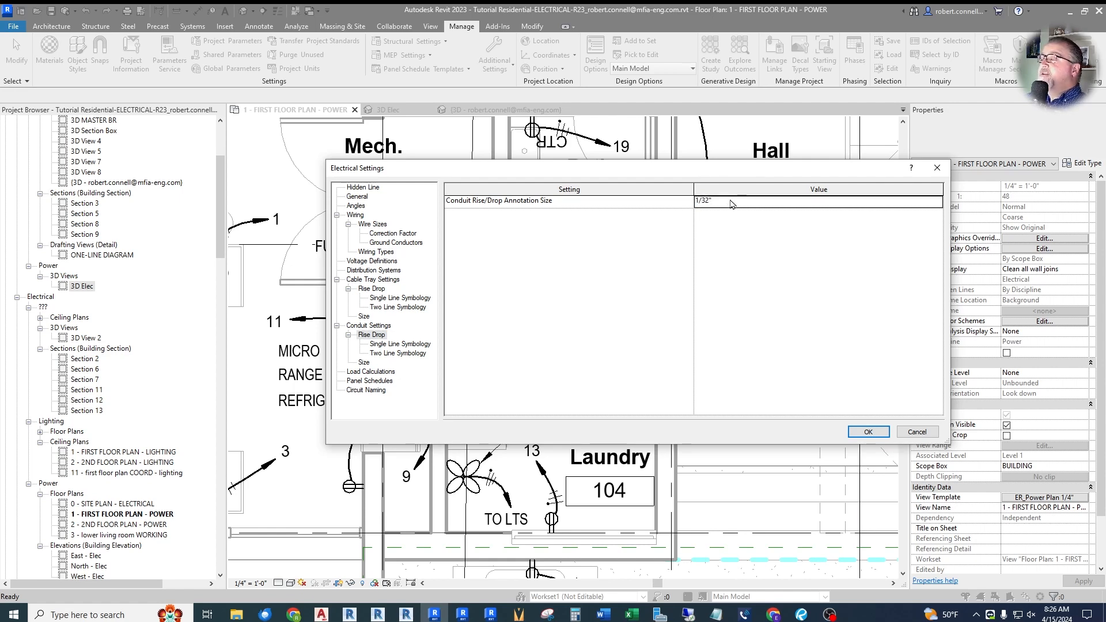
pyautogui.click(867, 432)
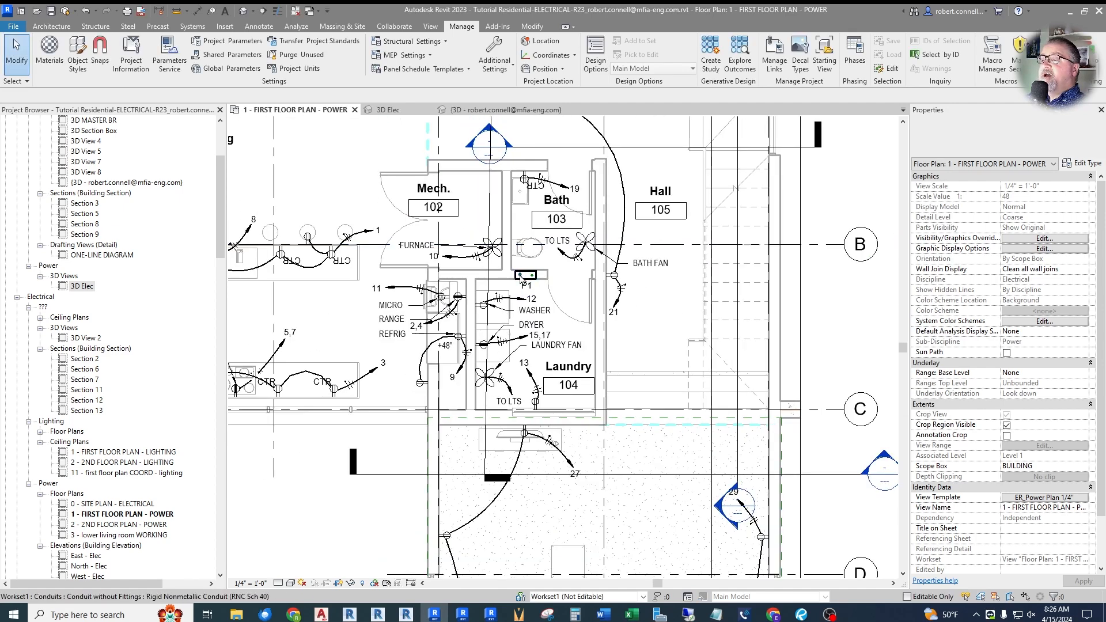
# Step: Check the resized conduit riser symbols inside panel P1 up close and across the whole floor plan
pyautogui.scroll(3, 562, 308)
pyautogui.scroll(-3, 536, 253)
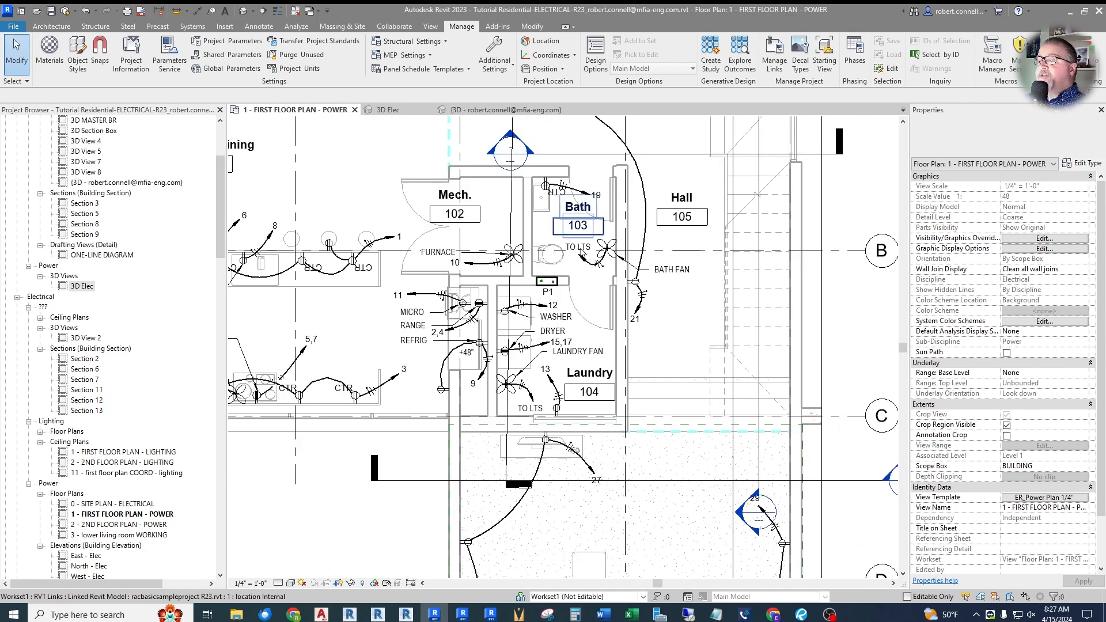
pyautogui.scroll(-3, 565, 296)
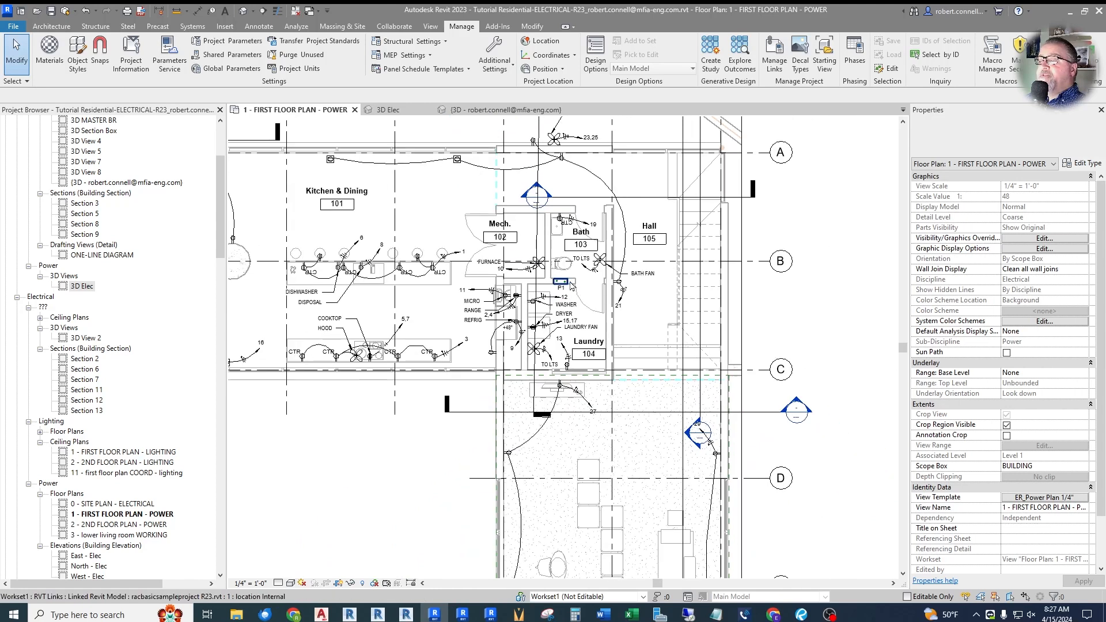
pyautogui.scroll(-3, 570, 299)
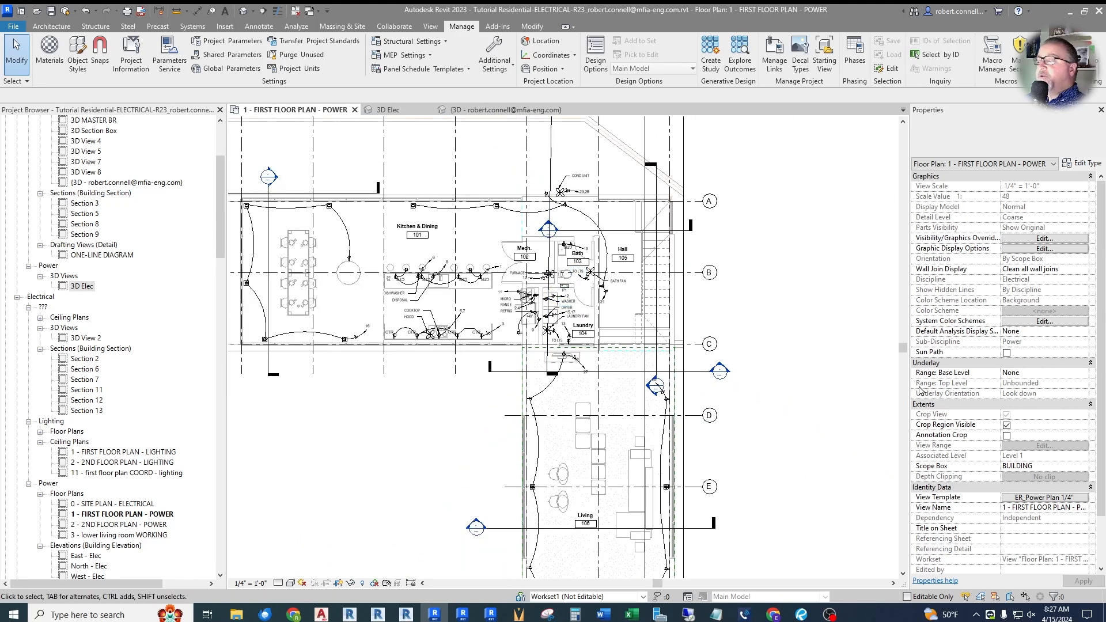
pyautogui.scroll(-1, 674, 311)
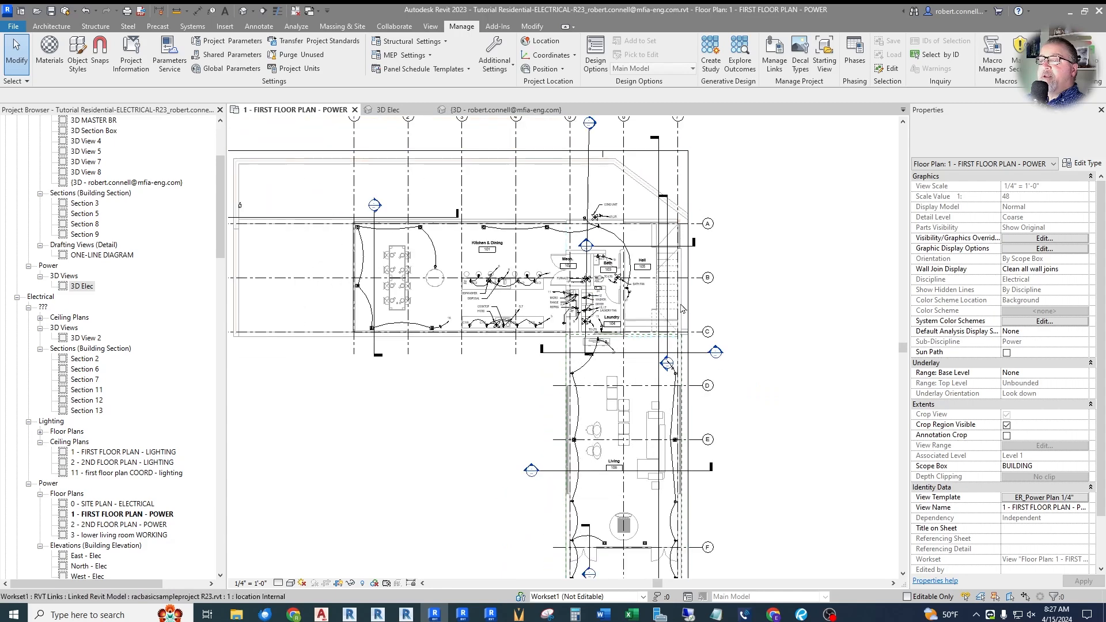
pyautogui.scroll(8, 599, 328)
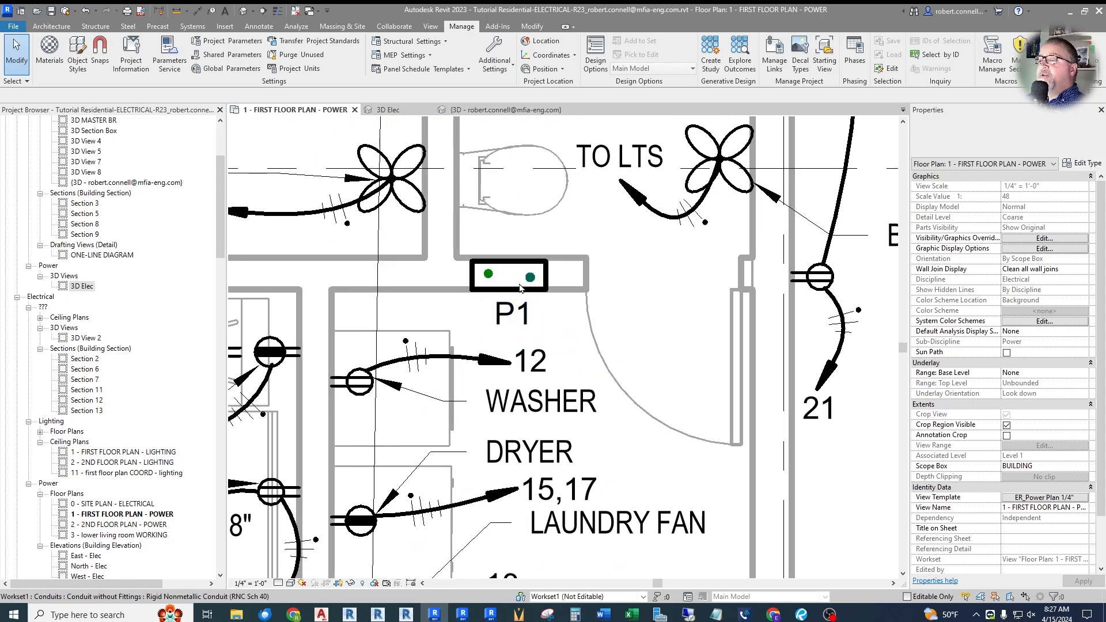
pyautogui.scroll(2, 507, 288)
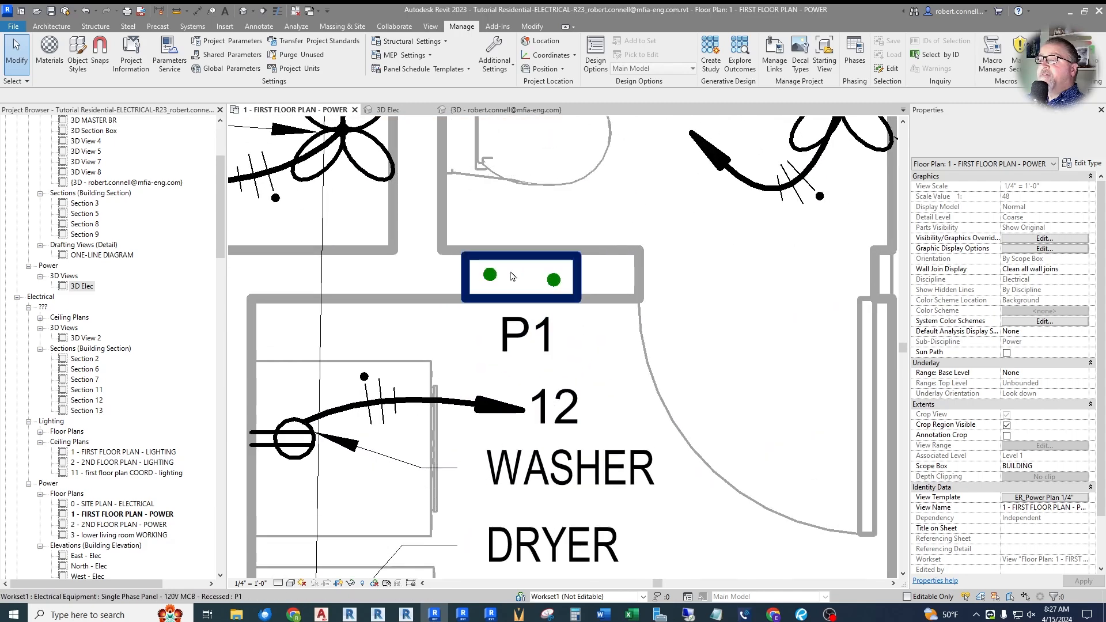
pyautogui.scroll(-10, 514, 276)
pyautogui.scroll(-3, 589, 404)
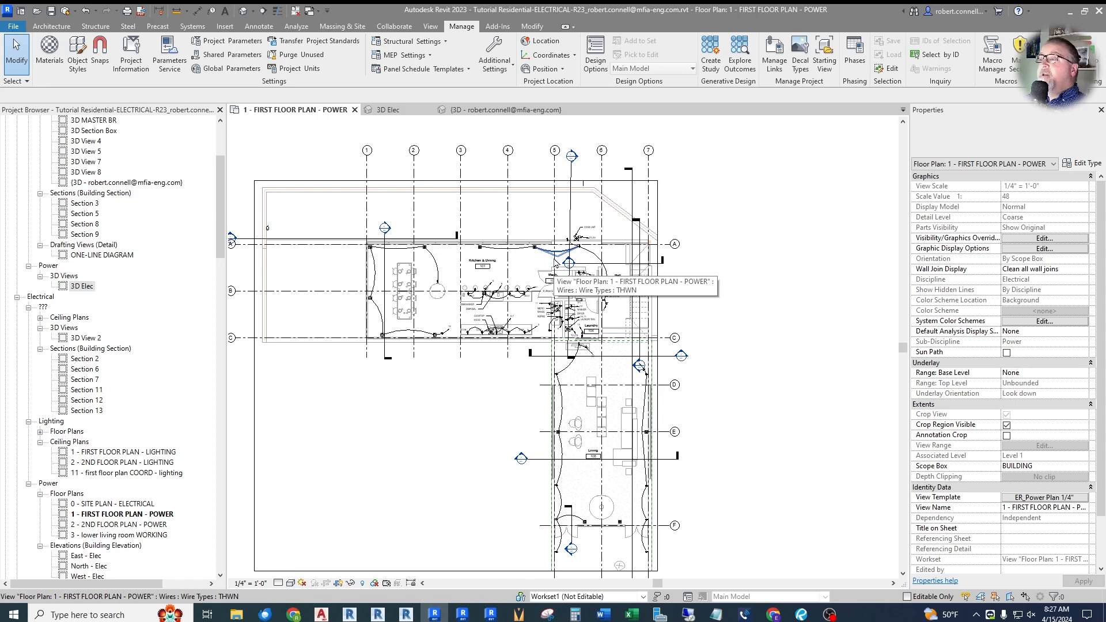
# Step: Close the default 3D view, and examine the column receptacles and wiring along both sides of Living 106
pyautogui.click(568, 110)
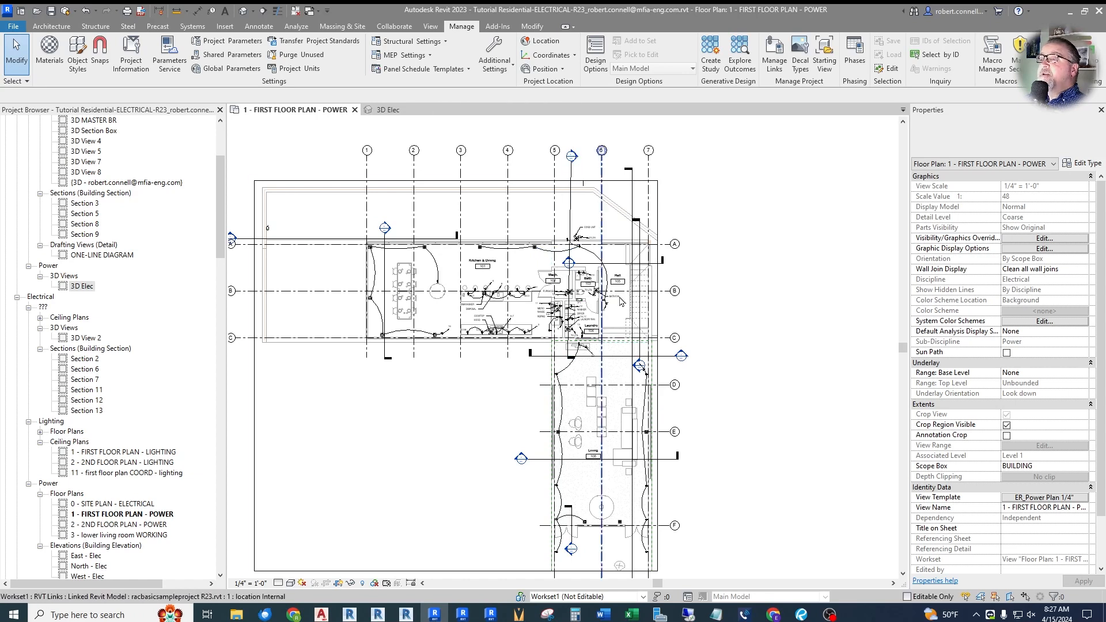
pyautogui.scroll(2, 633, 552)
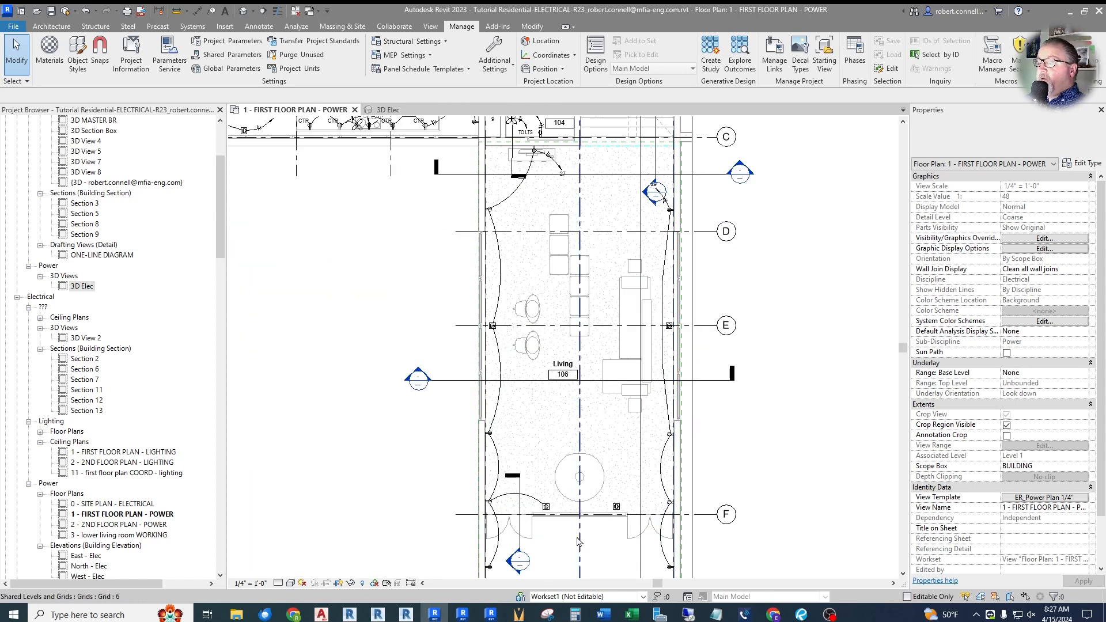
pyautogui.scroll(1, 575, 538)
pyautogui.scroll(-1, 522, 503)
pyautogui.scroll(1, 654, 314)
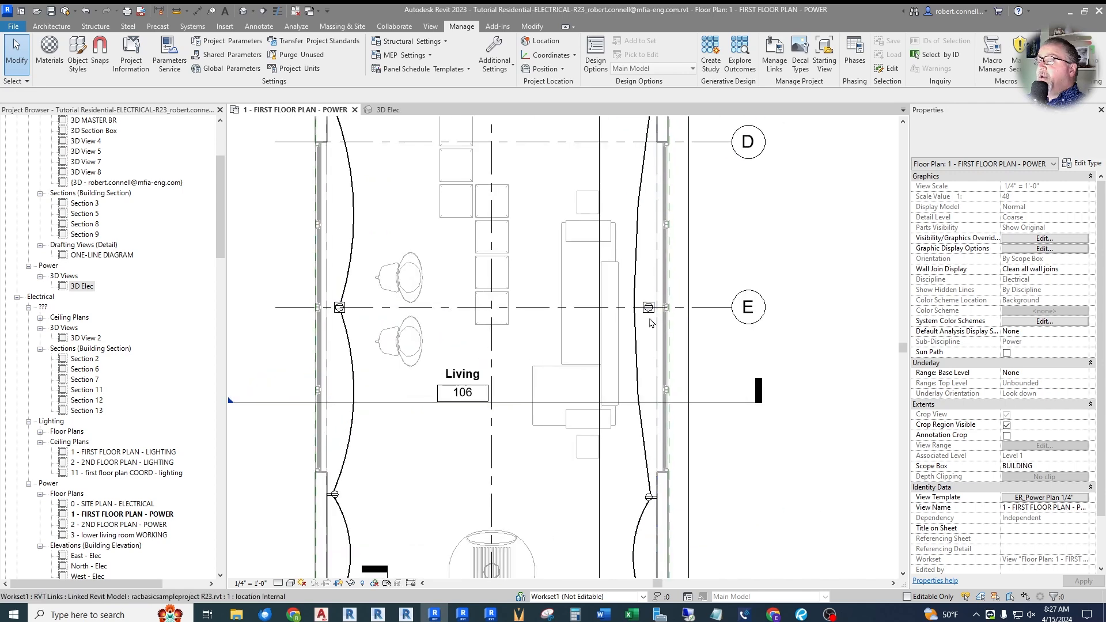
pyautogui.scroll(-1, 646, 305)
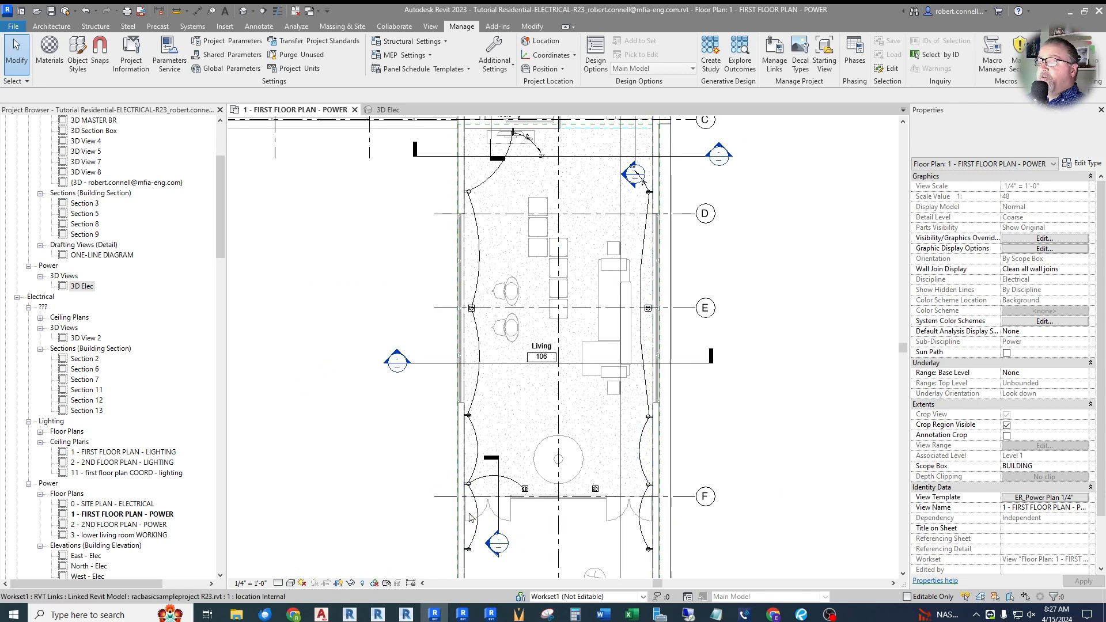
pyautogui.scroll(4, 697, 506)
pyautogui.scroll(-3, 599, 415)
pyautogui.scroll(4, 590, 271)
pyautogui.scroll(-4, 575, 245)
pyautogui.moveTo(573, 242); pyautogui.dragTo(542, 300, button='middle')
pyautogui.scroll(2, 553, 241)
pyautogui.scroll(1, 559, 184)
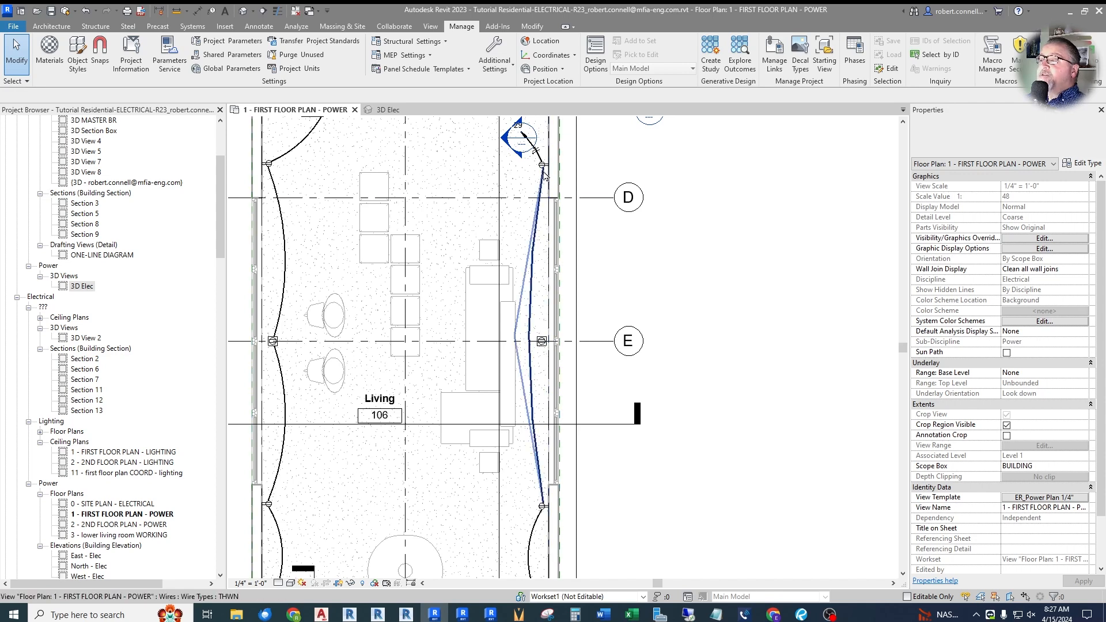
# Step: Add the east floor receptacle at grid E in Living 106 to circuit 29 and finish editing the circuit
pyautogui.click(544, 170)
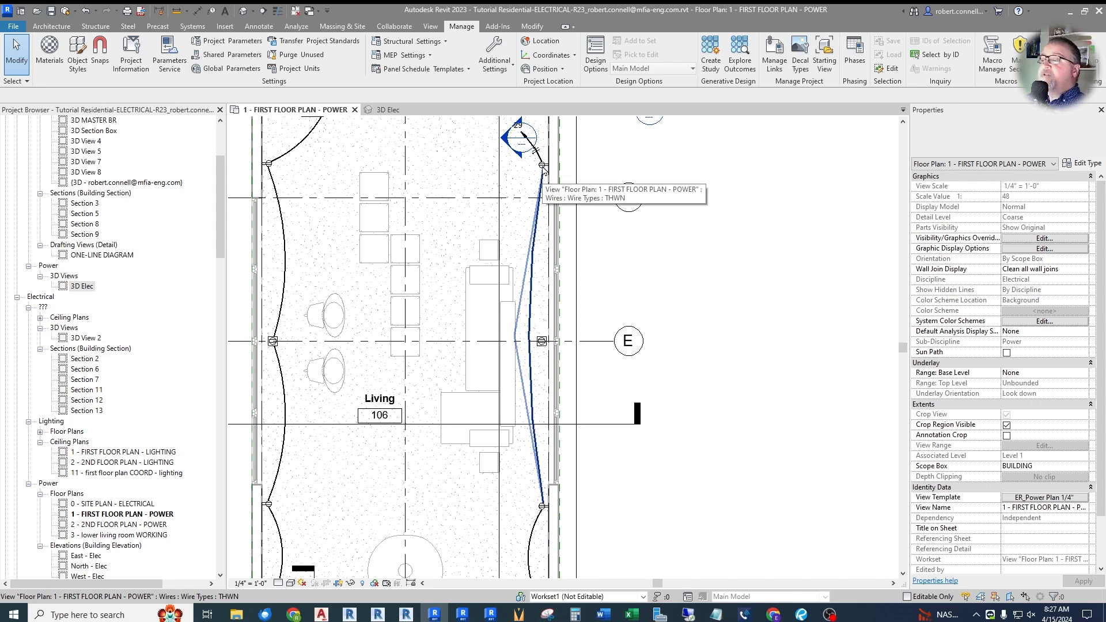
pyautogui.press('Tab')
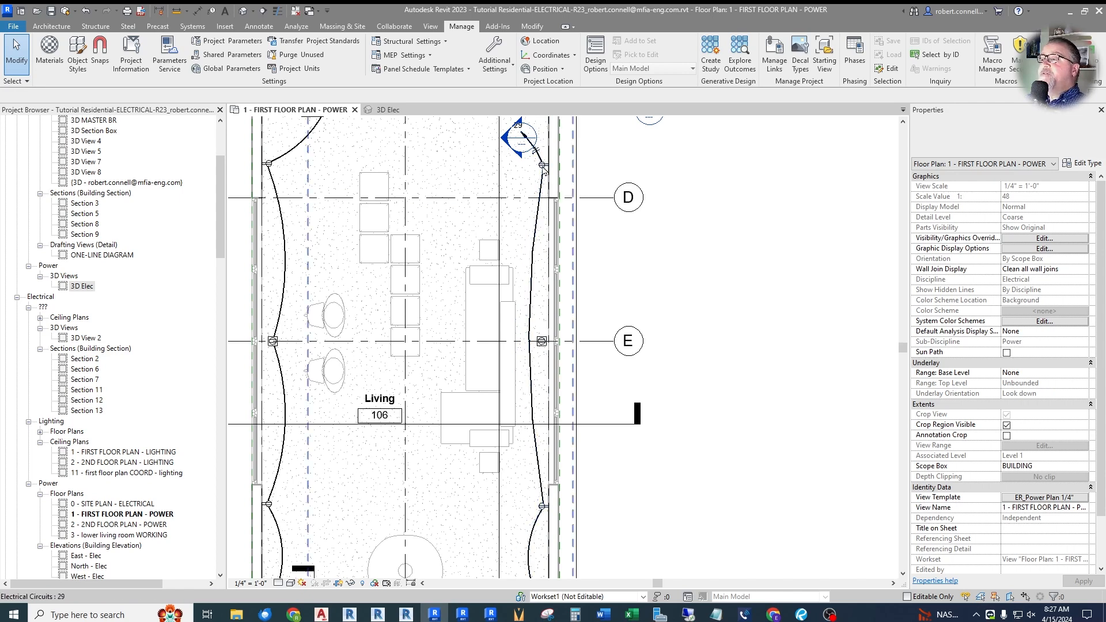
pyautogui.click(544, 170)
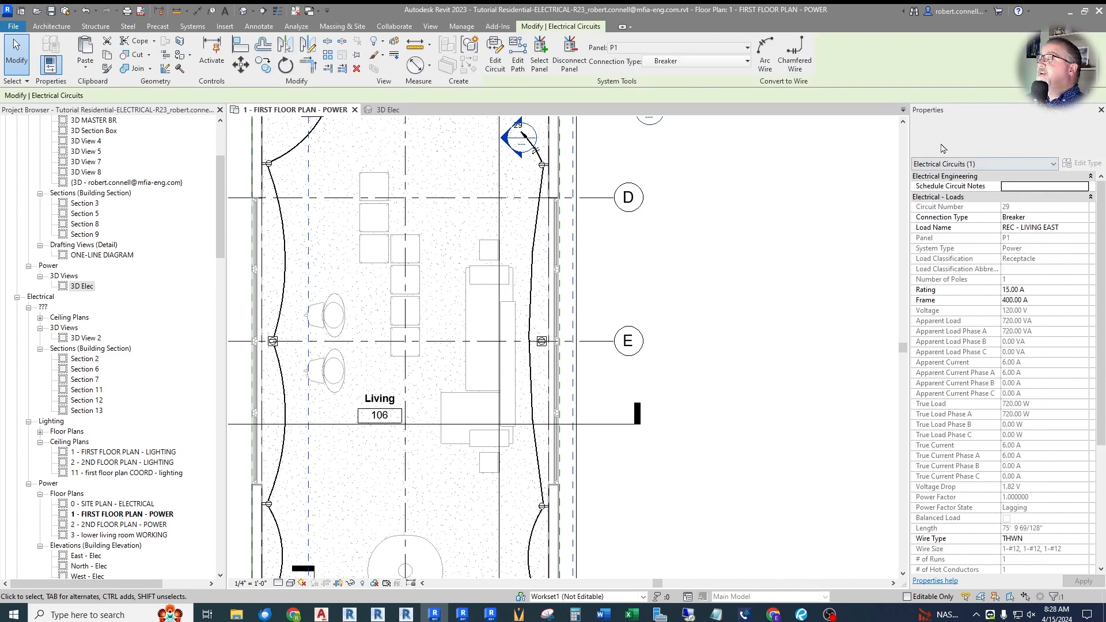
pyautogui.click(488, 55)
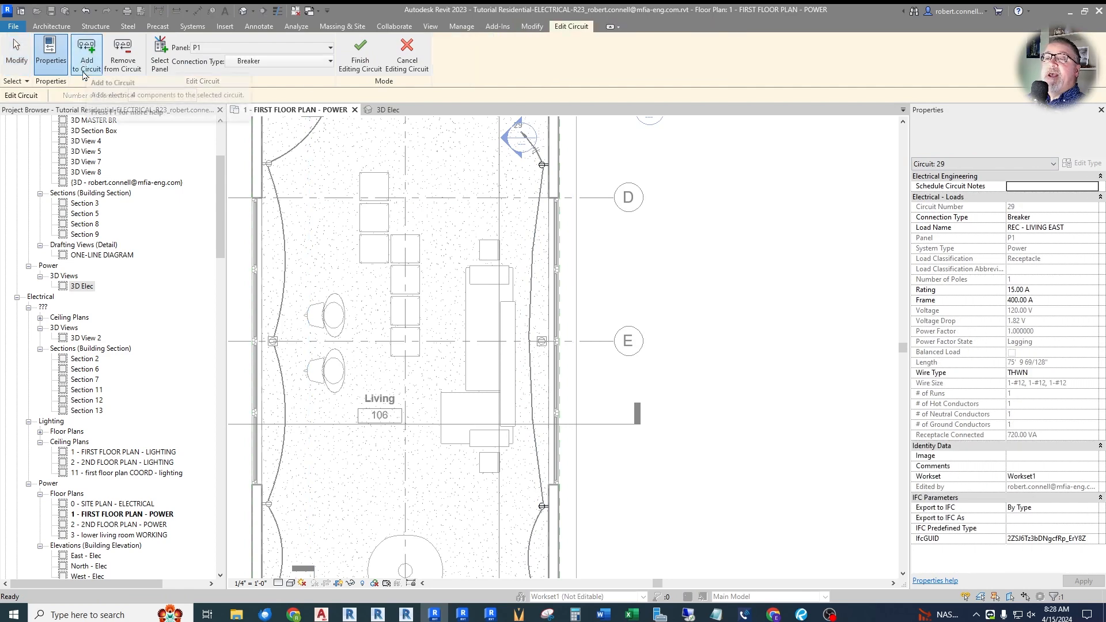
pyautogui.click(541, 341)
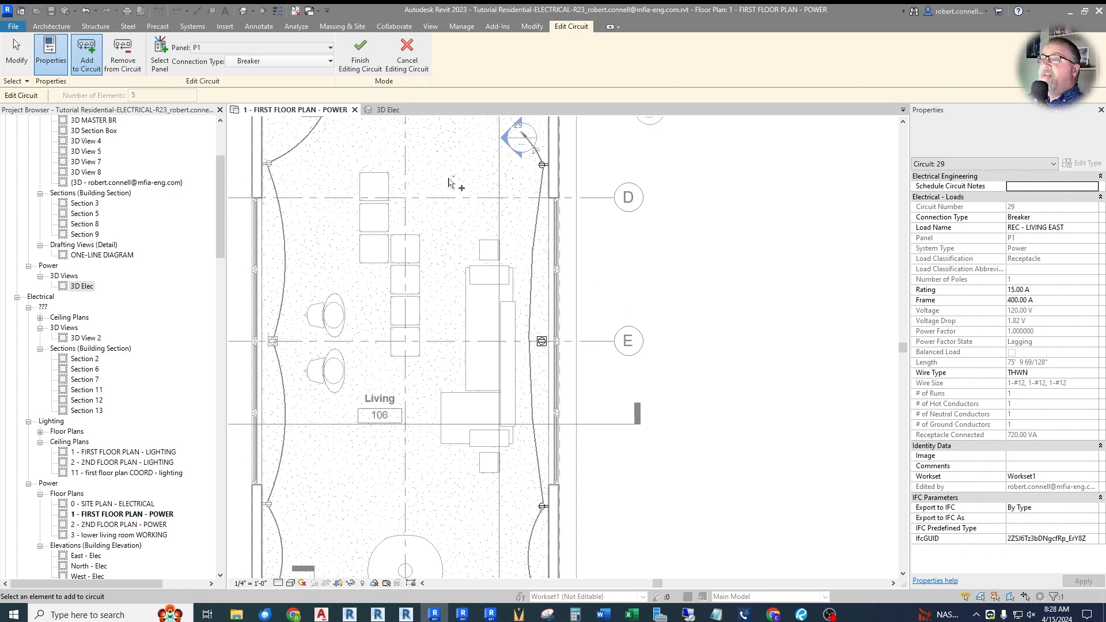
pyautogui.click(360, 52)
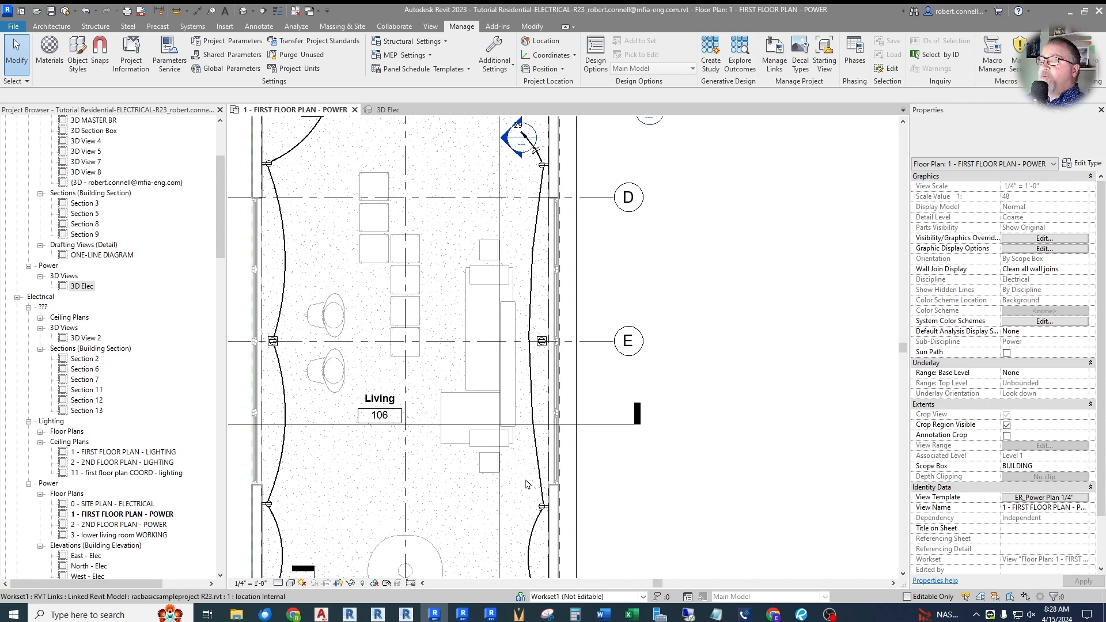
# Step: Convert circuit 29 to an arc wire between the grid E floor receptacle and the wall receptacle south of it
pyautogui.click(542, 343)
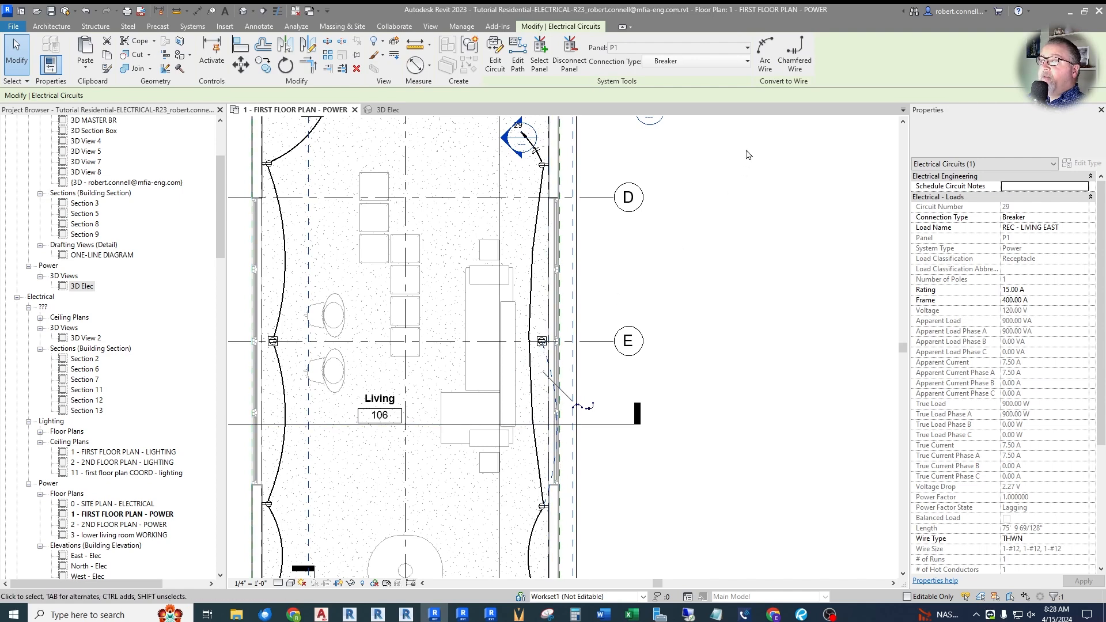
pyautogui.click(765, 53)
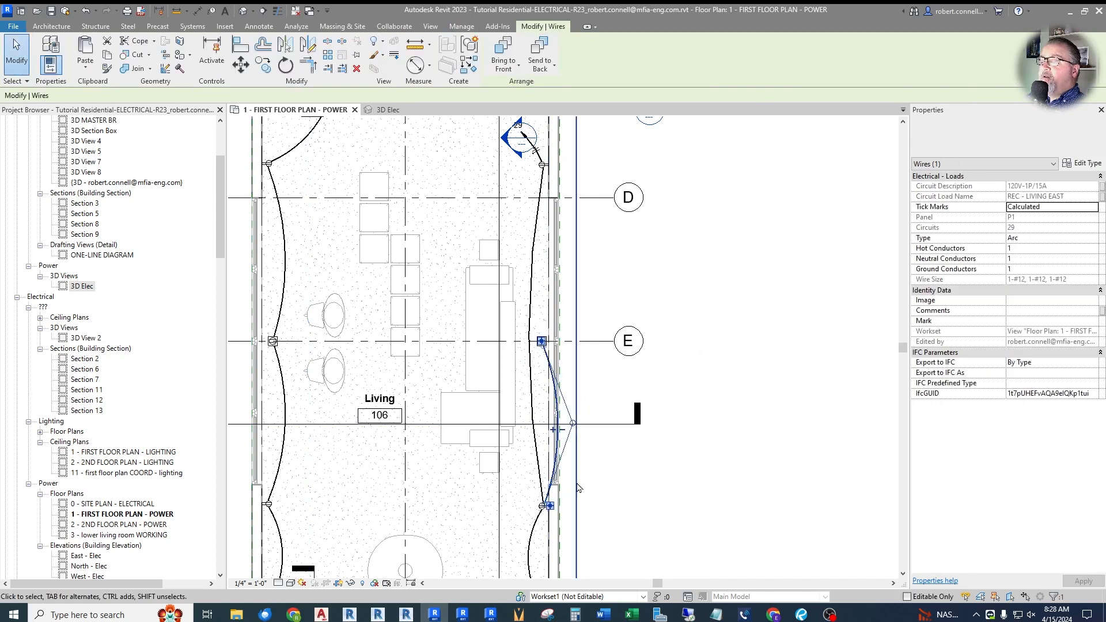
pyautogui.scroll(2, 557, 506)
pyautogui.scroll(-2, 515, 432)
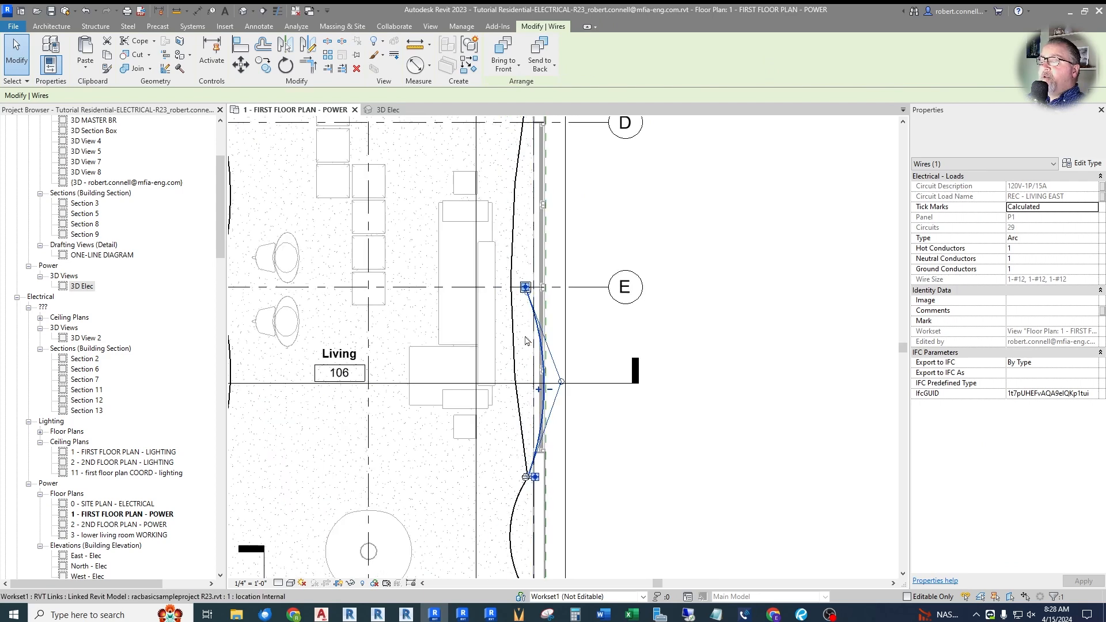
pyautogui.scroll(-1, 530, 444)
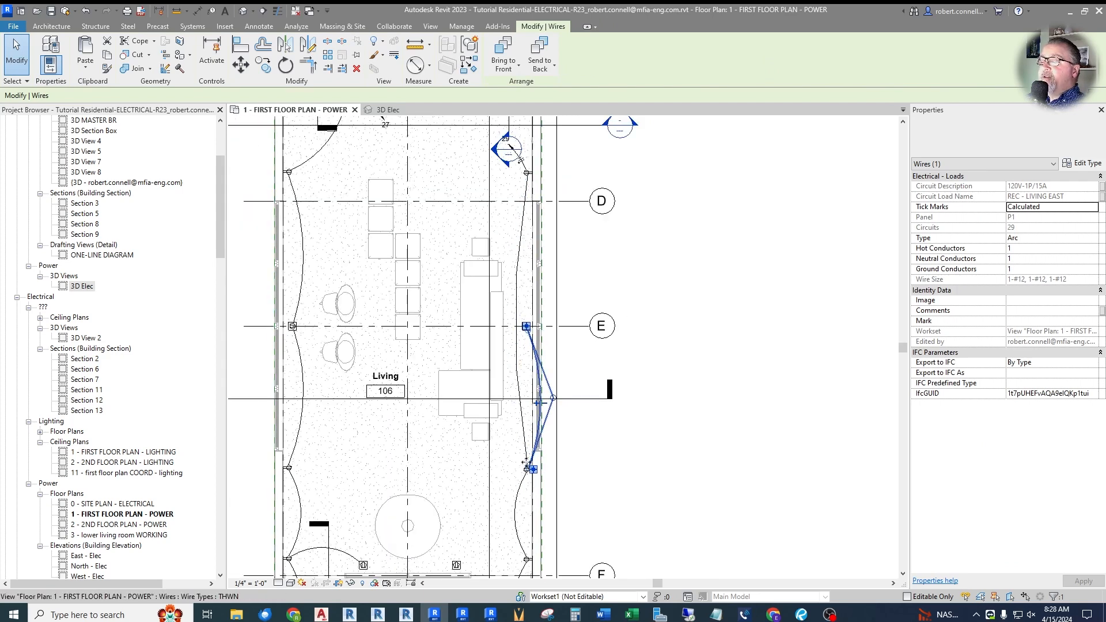
pyautogui.scroll(2, 525, 470)
pyautogui.click(663, 410)
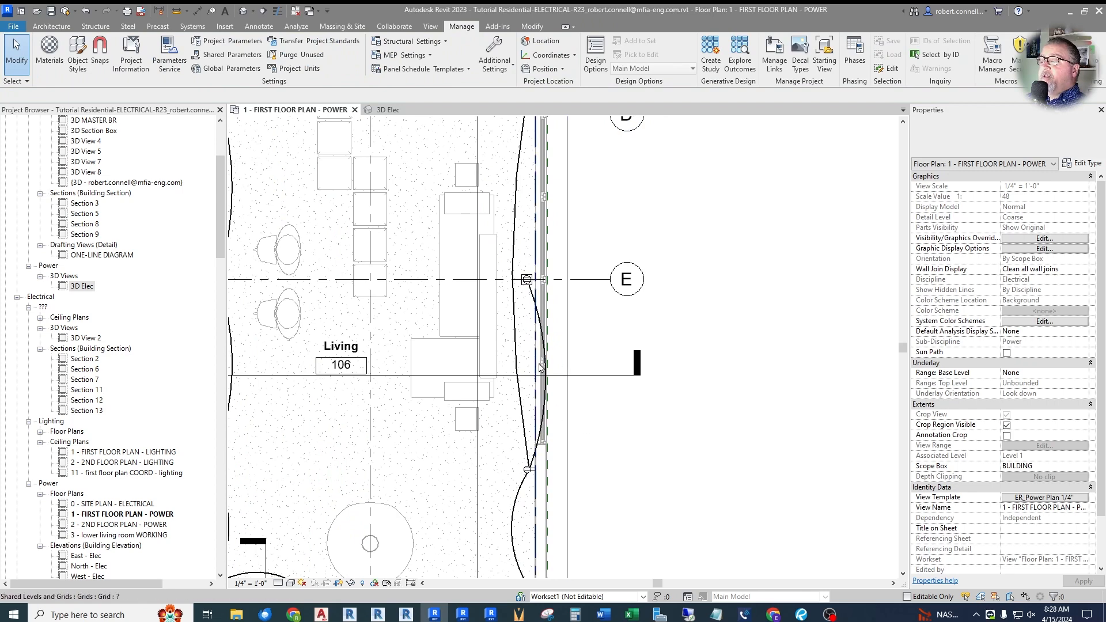
# Step: Remove the new arc wire between the grid E floor receptacle and the wall receptacle south of it
pyautogui.scroll(2, 536, 288)
pyautogui.scroll(-2, 523, 296)
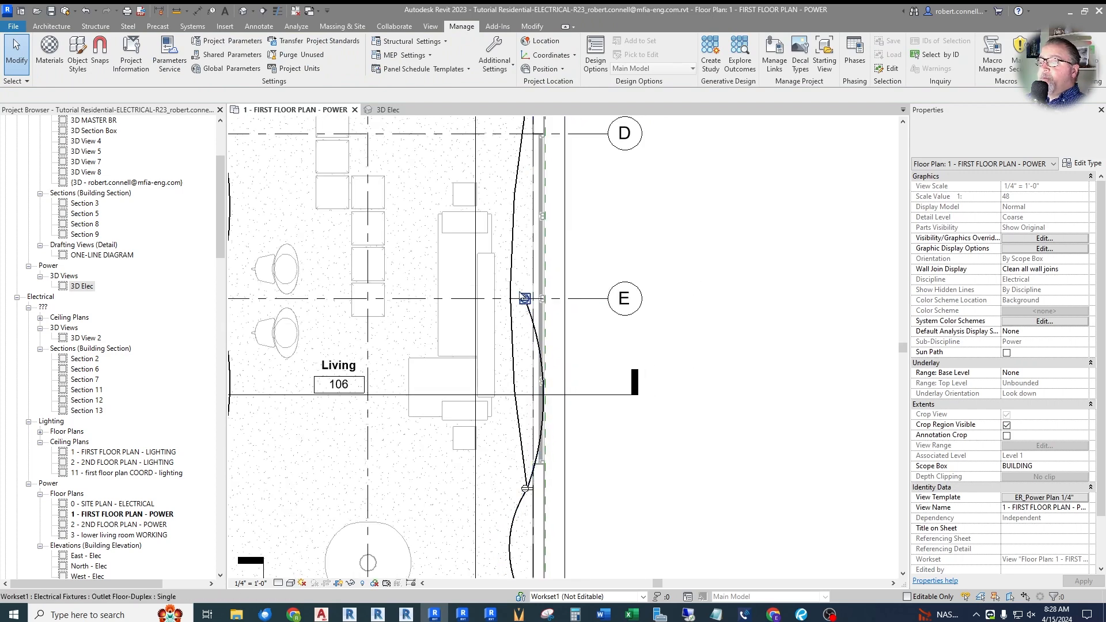
pyautogui.scroll(-2, 525, 304)
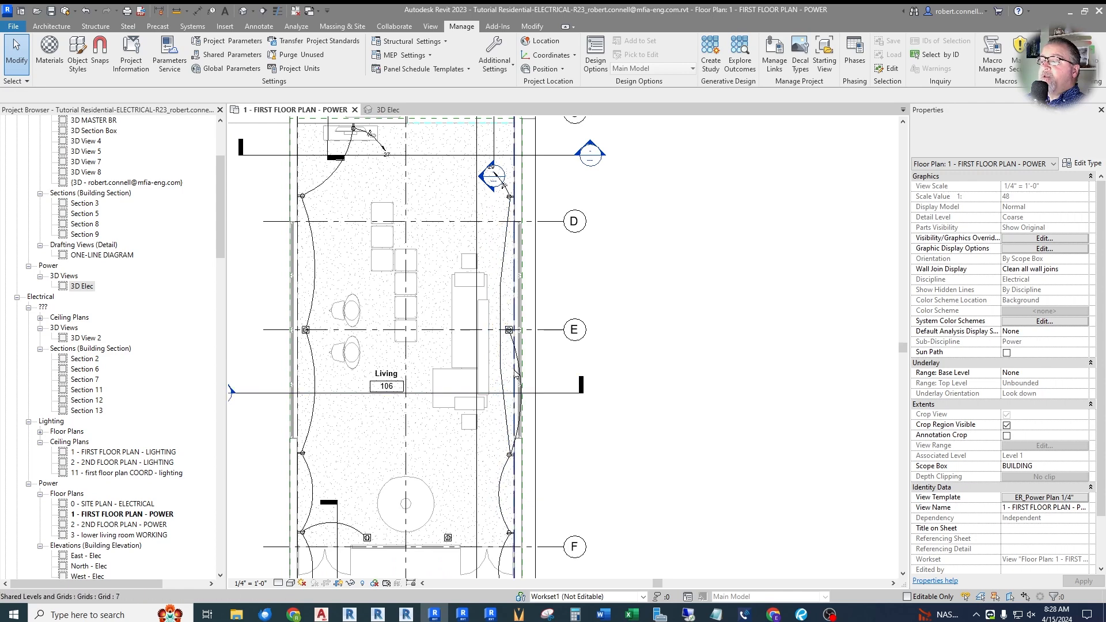
pyautogui.scroll(2, 527, 349)
pyautogui.click(527, 349)
pyautogui.press('Escape')
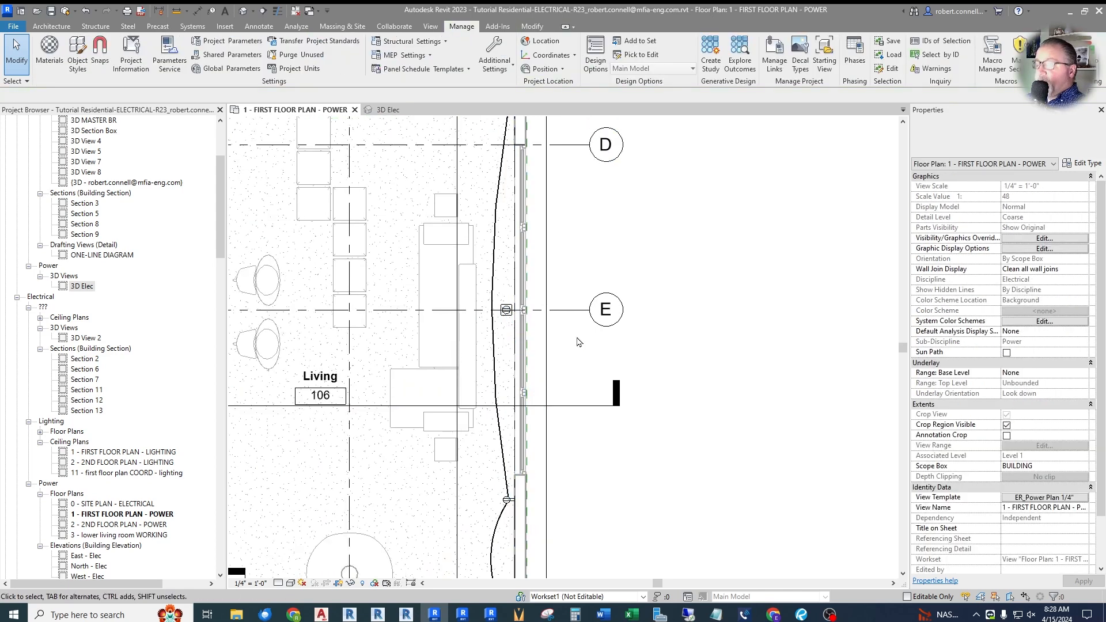
# Step: Delete the long east-side wire that bypasses the grid E floor receptacle in Living 106
pyautogui.scroll(-1, 536, 263)
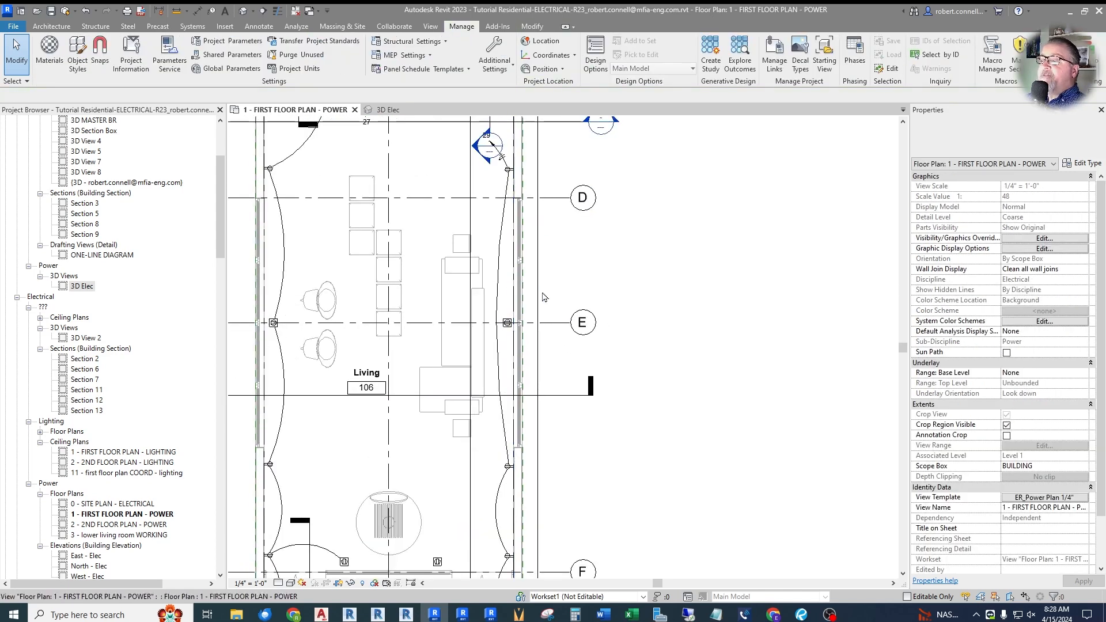
pyautogui.click(501, 280)
pyautogui.click(681, 312)
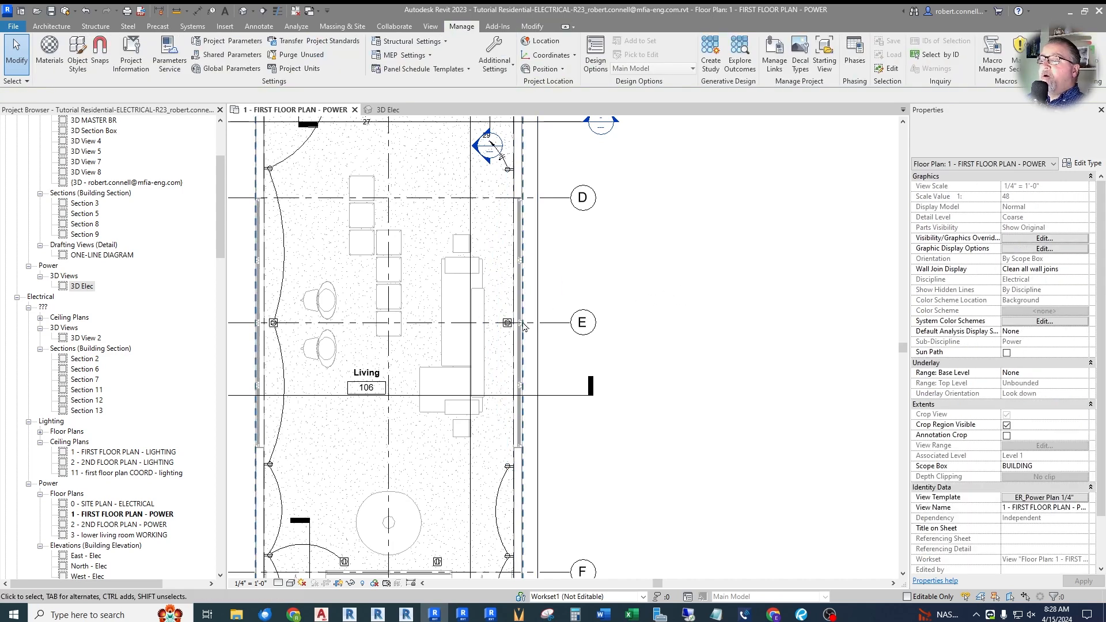
# Step: Convert circuit 29 to arc wires linking the east grid E floor receptacle with the wall receptacles on both sides of it
pyautogui.press('Tab')
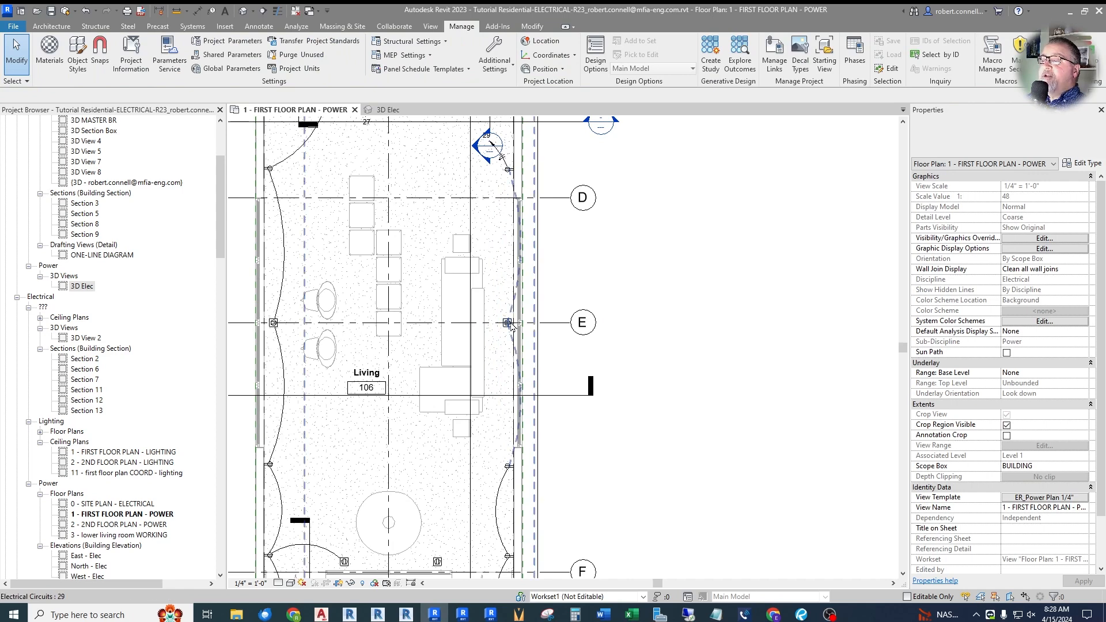
pyautogui.click(511, 326)
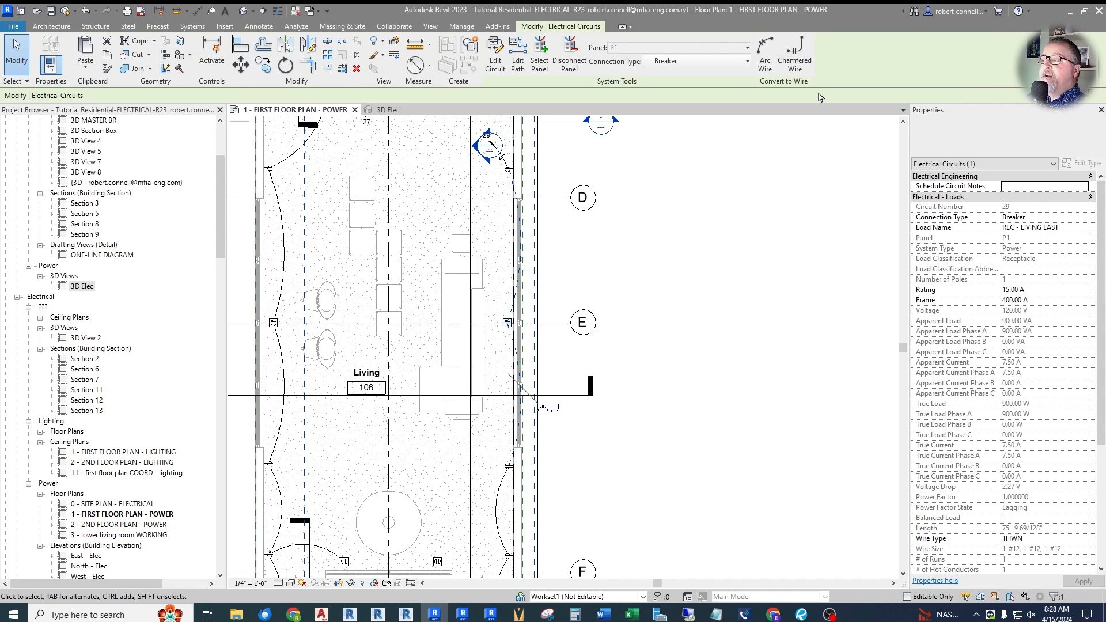
pyautogui.click(766, 58)
pyautogui.scroll(2, 446, 244)
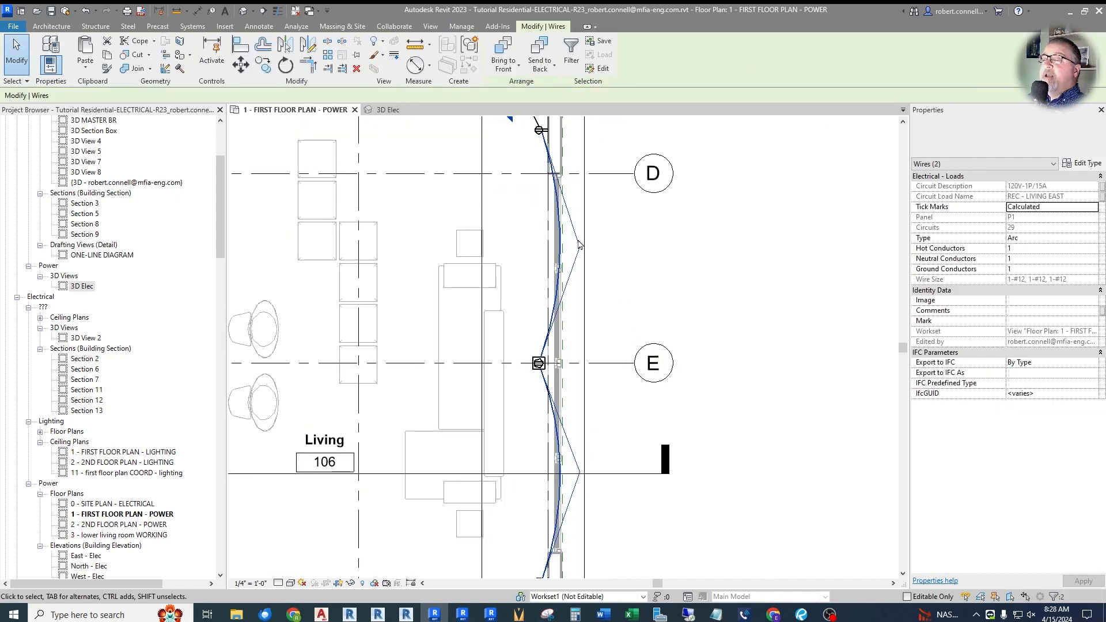
# Step: Bend the arc wire north of the grid E floor receptacle inward so it curves into Living 106
pyautogui.click(561, 248)
pyautogui.moveTo(579, 247); pyautogui.dragTo(516, 254)
pyautogui.scroll(3, 541, 130)
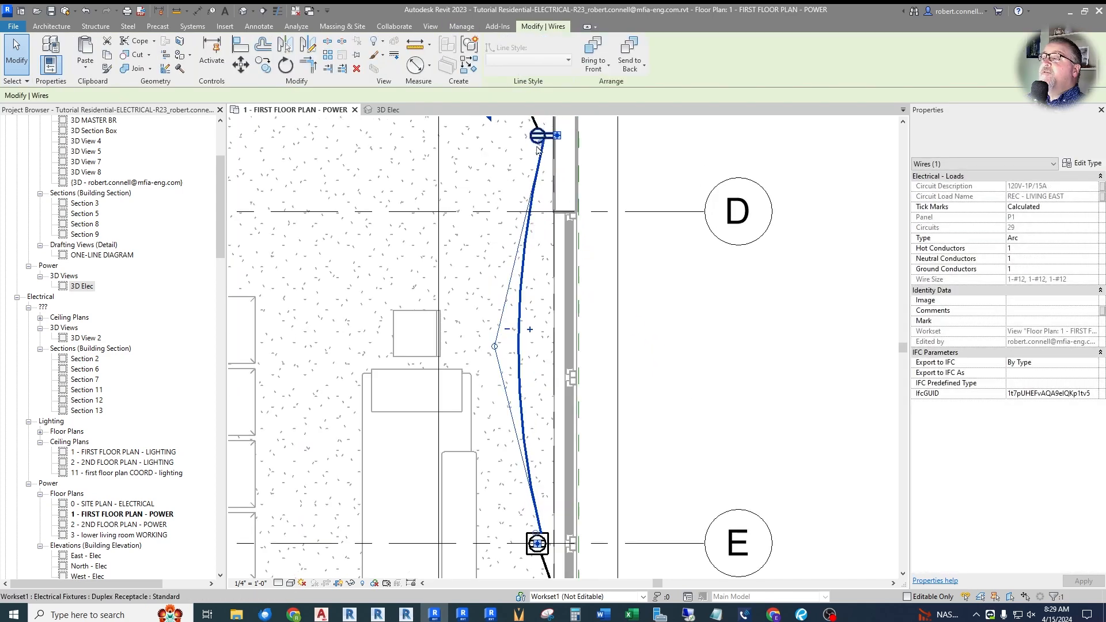
pyautogui.scroll(-2, 539, 141)
pyautogui.scroll(4, 533, 369)
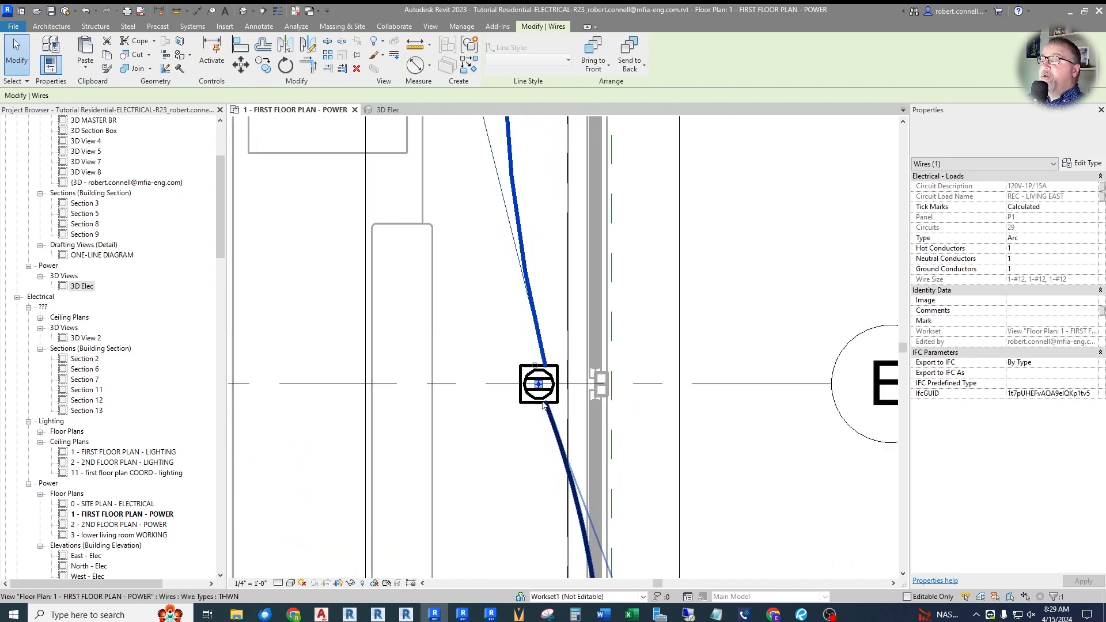
pyautogui.scroll(-4, 562, 372)
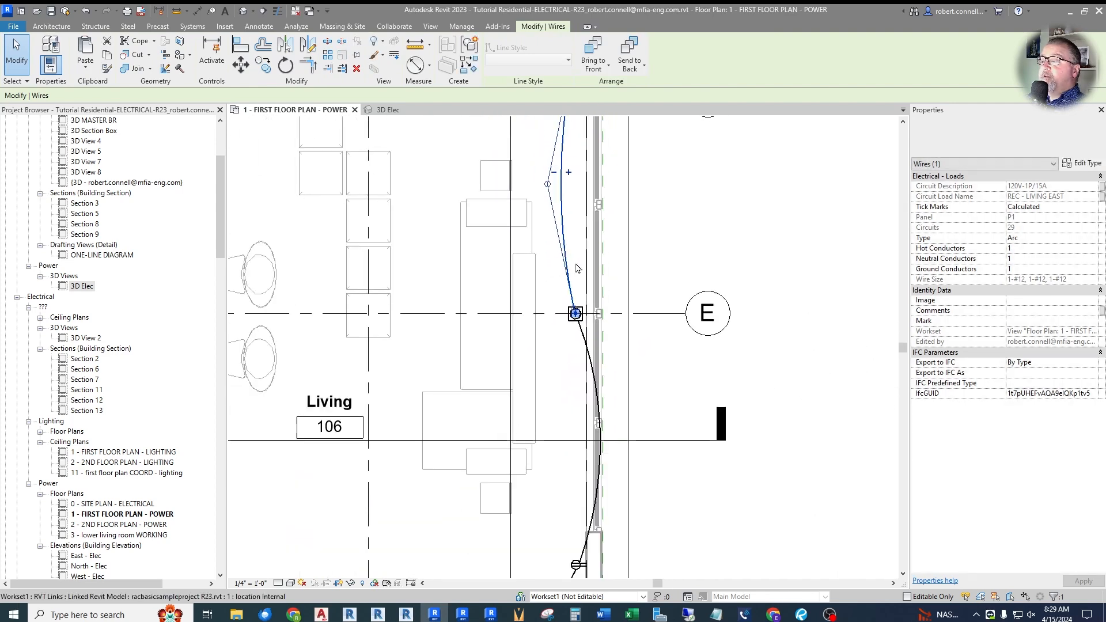
# Step: Bend the arc wire south of the grid E floor receptacle inward so it curves into Living 106
pyautogui.click(590, 397)
pyautogui.scroll(3, 597, 403)
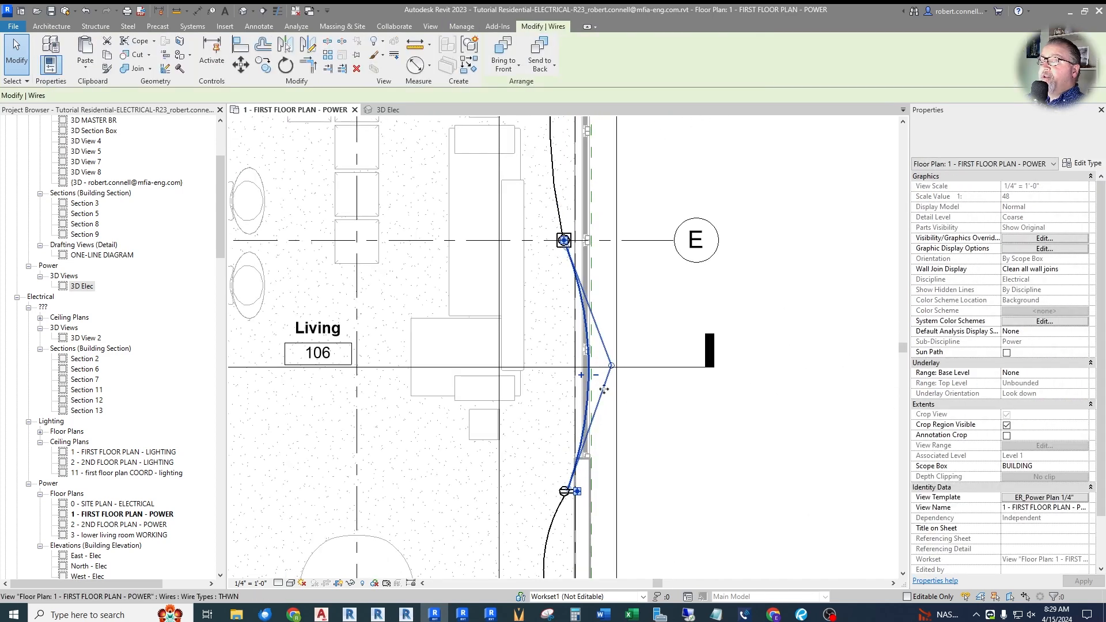
pyautogui.moveTo(612, 368); pyautogui.dragTo(536, 367)
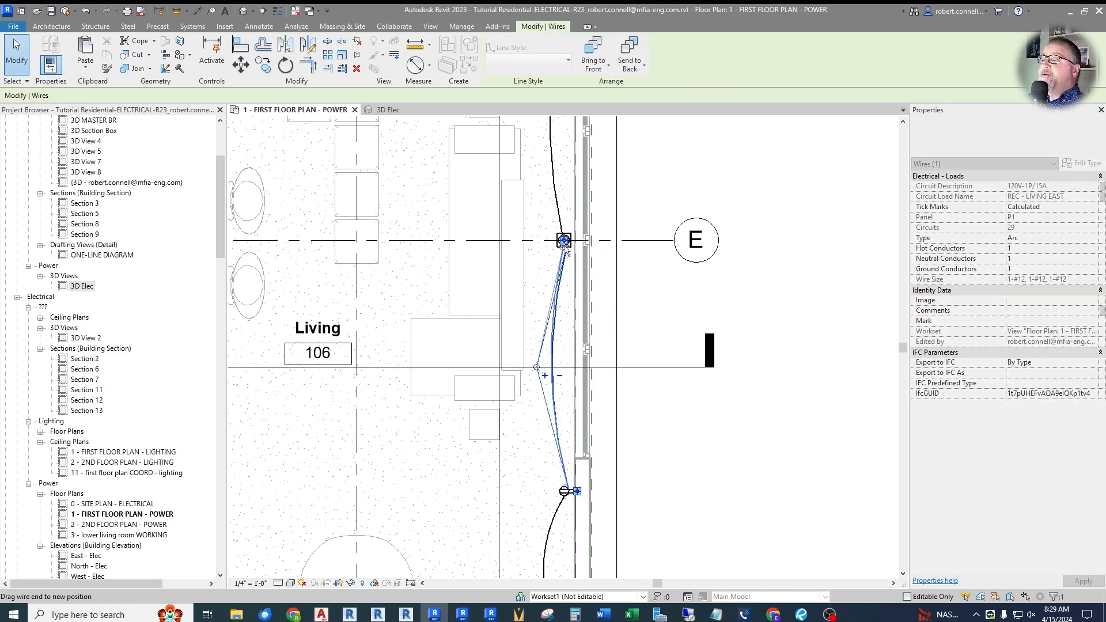
pyautogui.scroll(2, 567, 493)
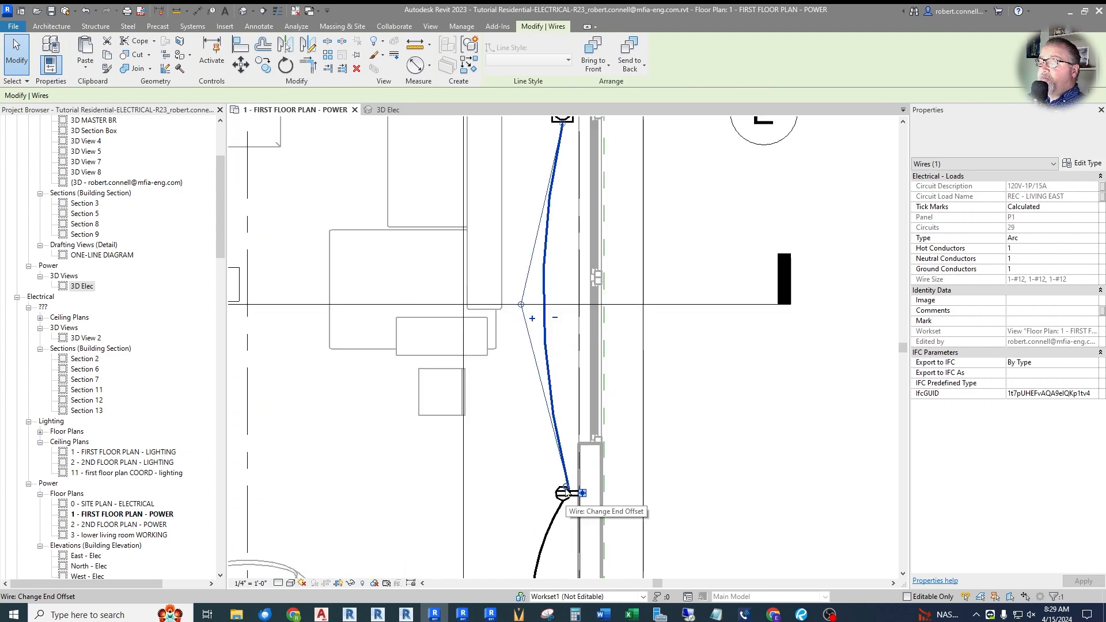
pyautogui.press('Escape')
# Step: Add the east floor receptacle just above grid F to circuit 29 and finish editing the circuit
pyautogui.scroll(-5, 600, 277)
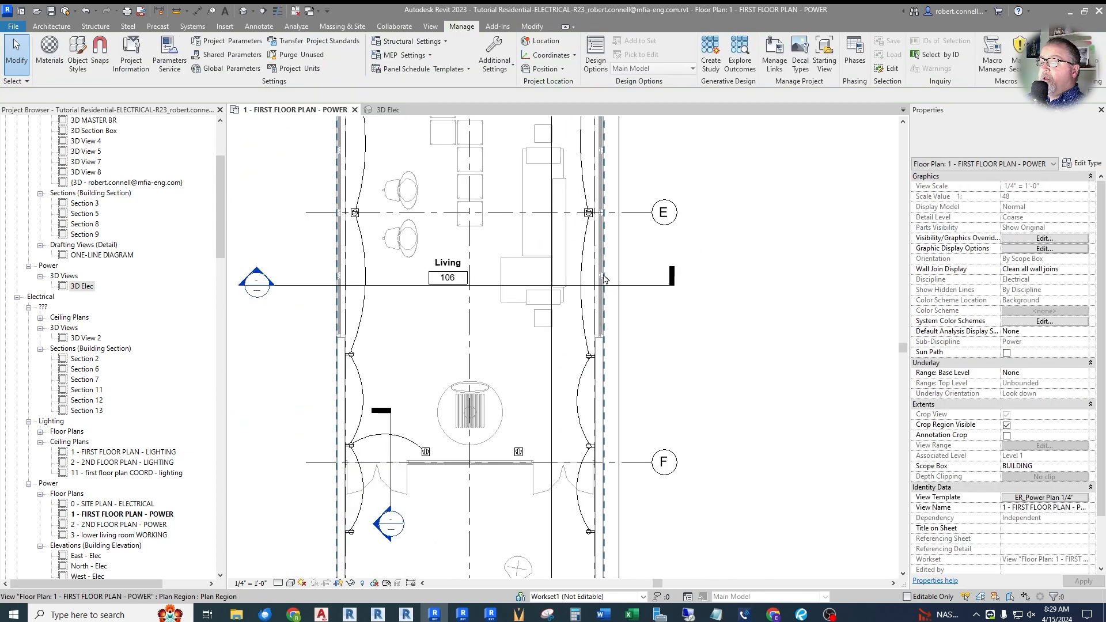
pyautogui.scroll(3, 576, 436)
pyautogui.scroll(2, 534, 313)
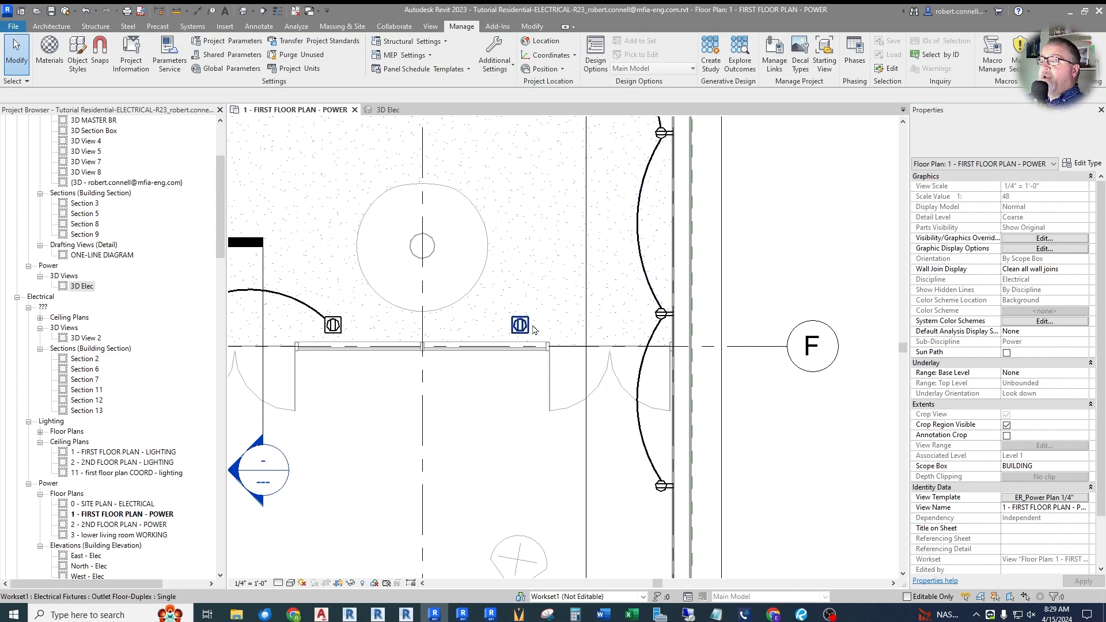
pyautogui.scroll(-2, 496, 311)
pyautogui.scroll(1, 494, 293)
pyautogui.scroll(1, 493, 292)
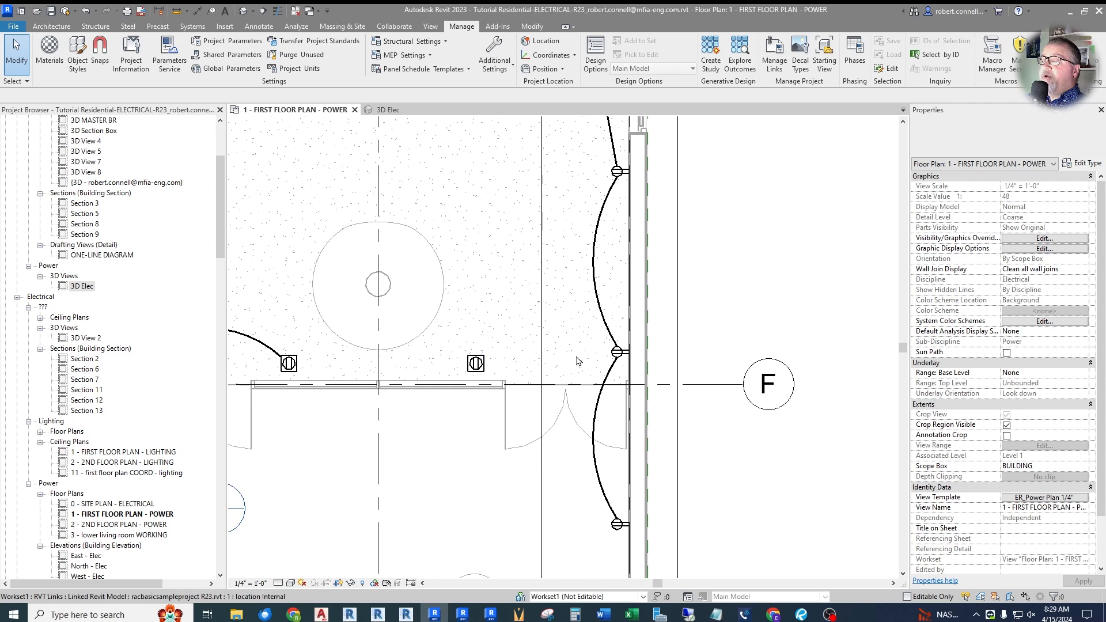
pyautogui.click(605, 324)
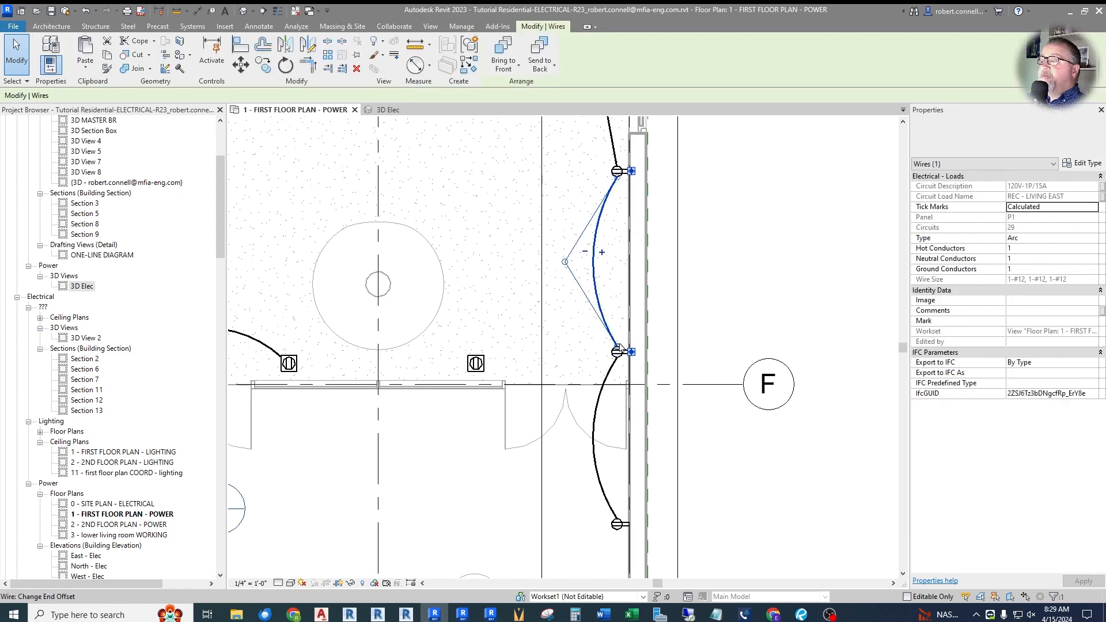
pyautogui.press('Escape')
pyautogui.press('Tab')
pyautogui.press('Tab')
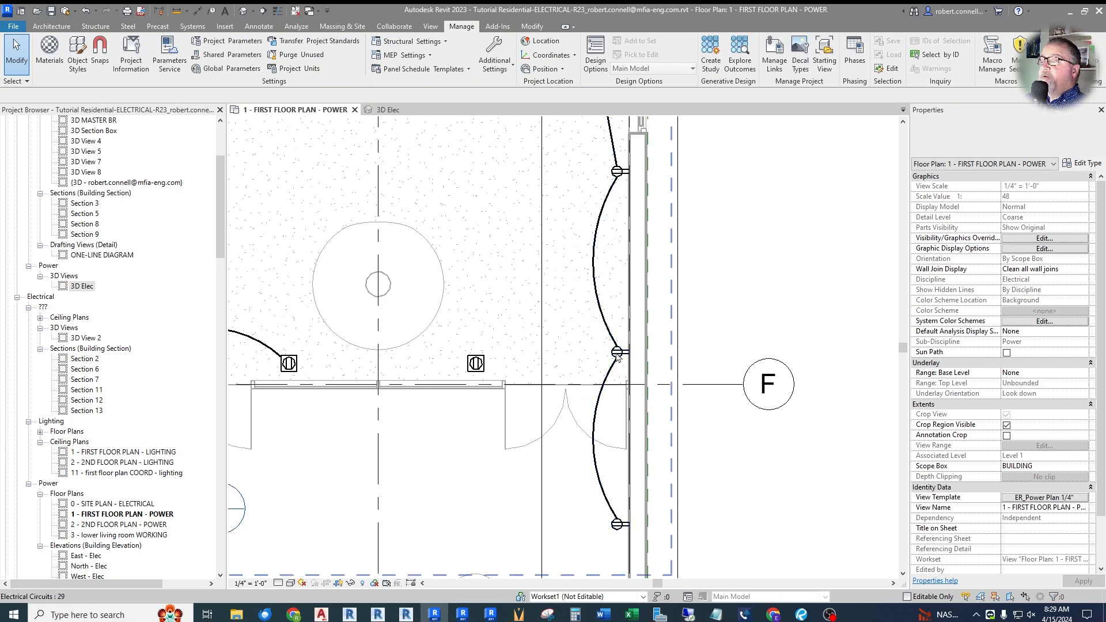
pyautogui.click(617, 356)
pyautogui.click(497, 55)
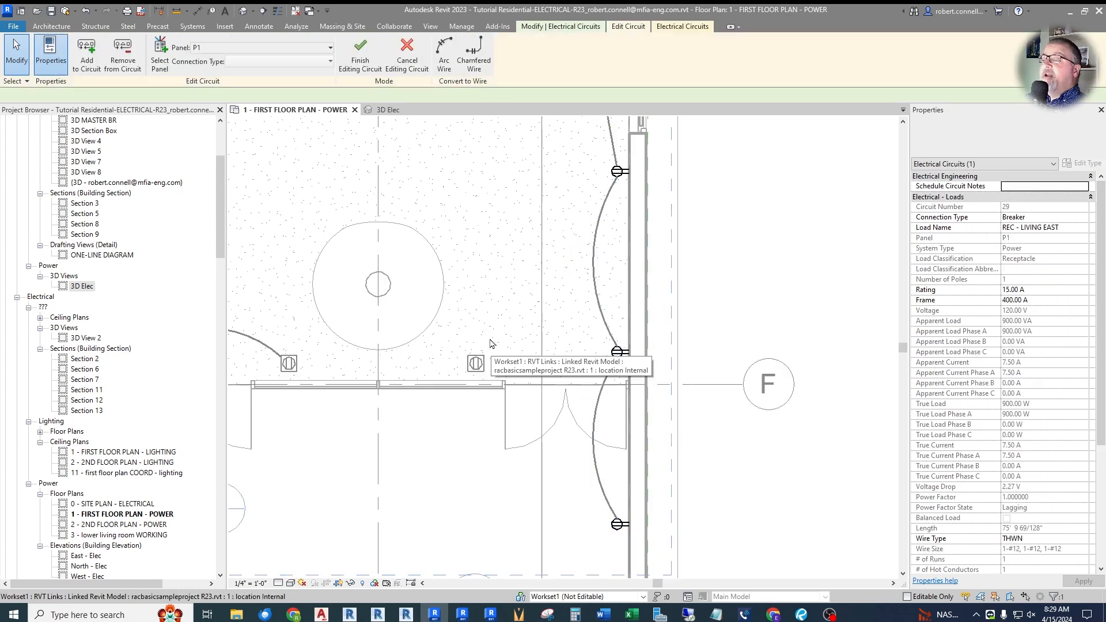
pyautogui.click(360, 55)
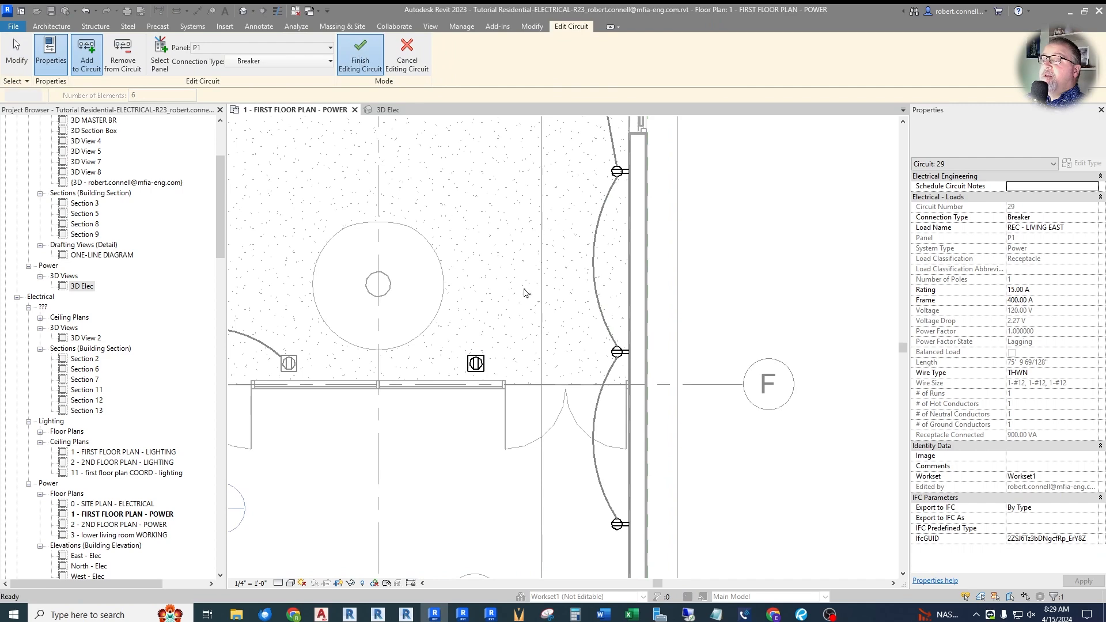
# Step: Convert circuit 29 to an arc wire between the east floor receptacle near grid F and the adjacent wall receptacle
pyautogui.press('Tab')
pyautogui.press('Tab')
pyautogui.click(619, 360)
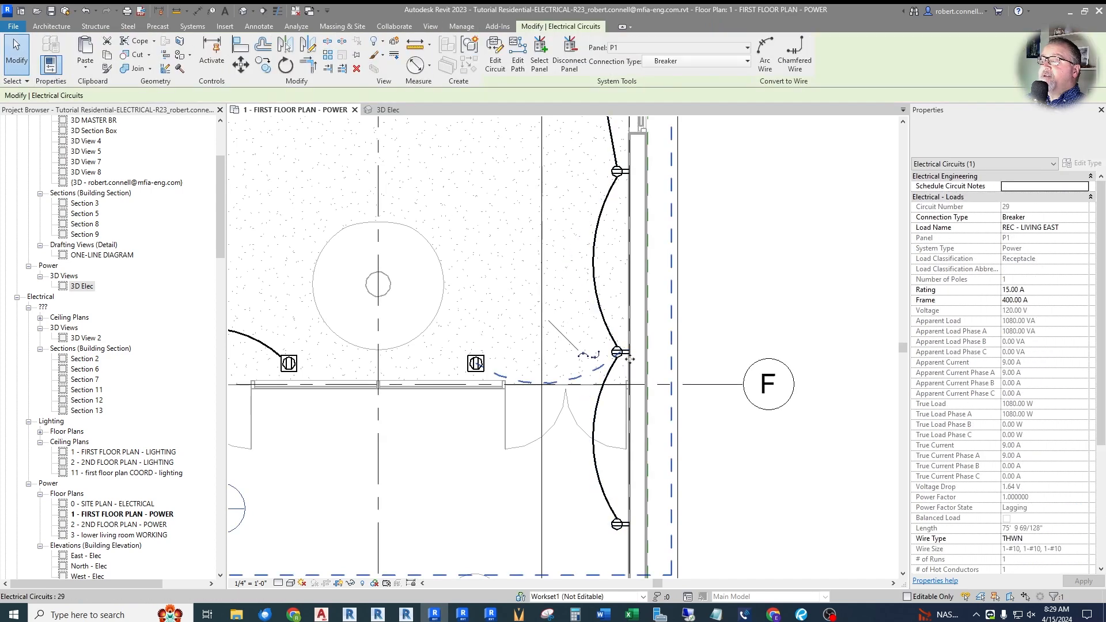
pyautogui.click(764, 55)
pyautogui.scroll(2, 527, 362)
pyautogui.press('Escape')
# Step: Flip the grid F arc wire to curve upward into the room, and adjust its end offsets at both receptacles
pyautogui.click(548, 394)
pyautogui.moveTo(562, 429); pyautogui.dragTo(564, 316)
pyautogui.moveTo(470, 360); pyautogui.dragTo(470, 357)
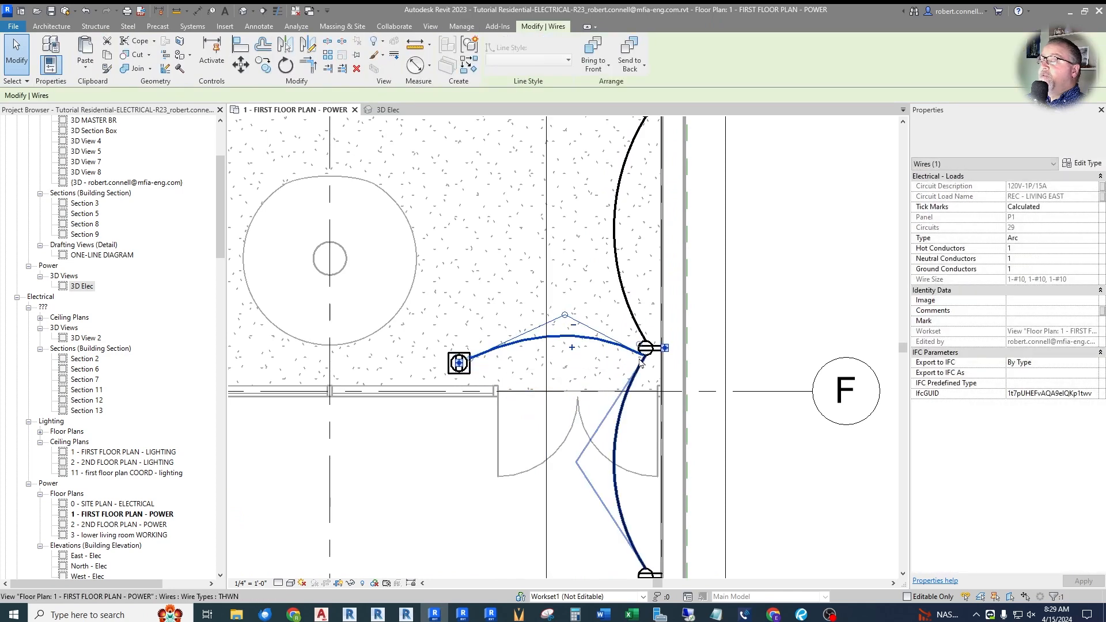
pyautogui.moveTo(640, 349); pyautogui.dragTo(639, 345)
pyautogui.press('Escape')
pyautogui.scroll(-4, 602, 328)
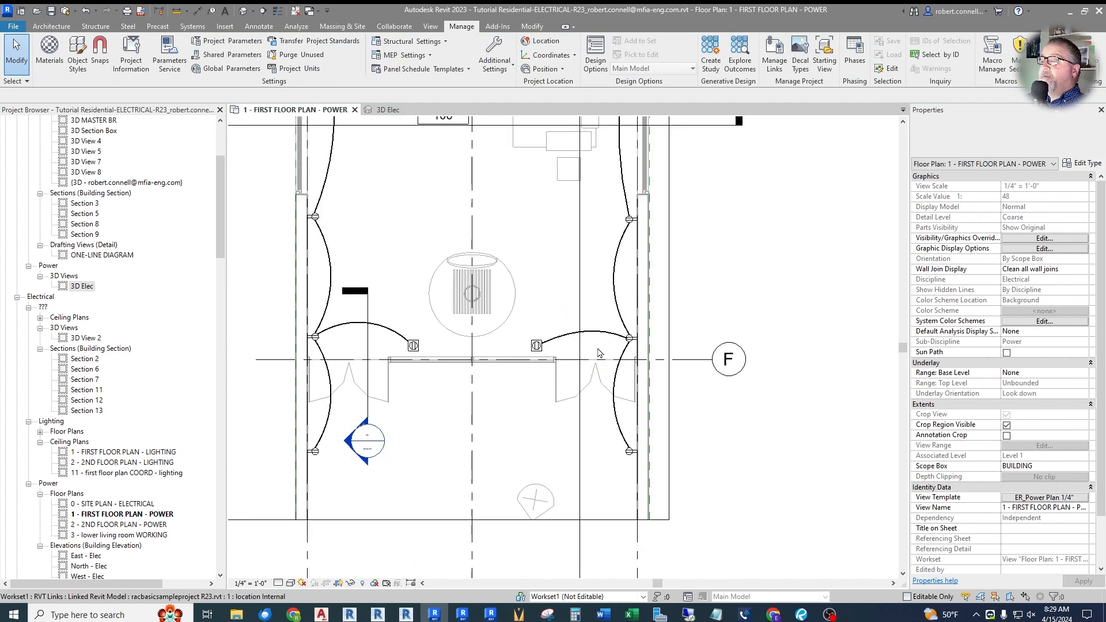
pyautogui.scroll(-1, 482, 428)
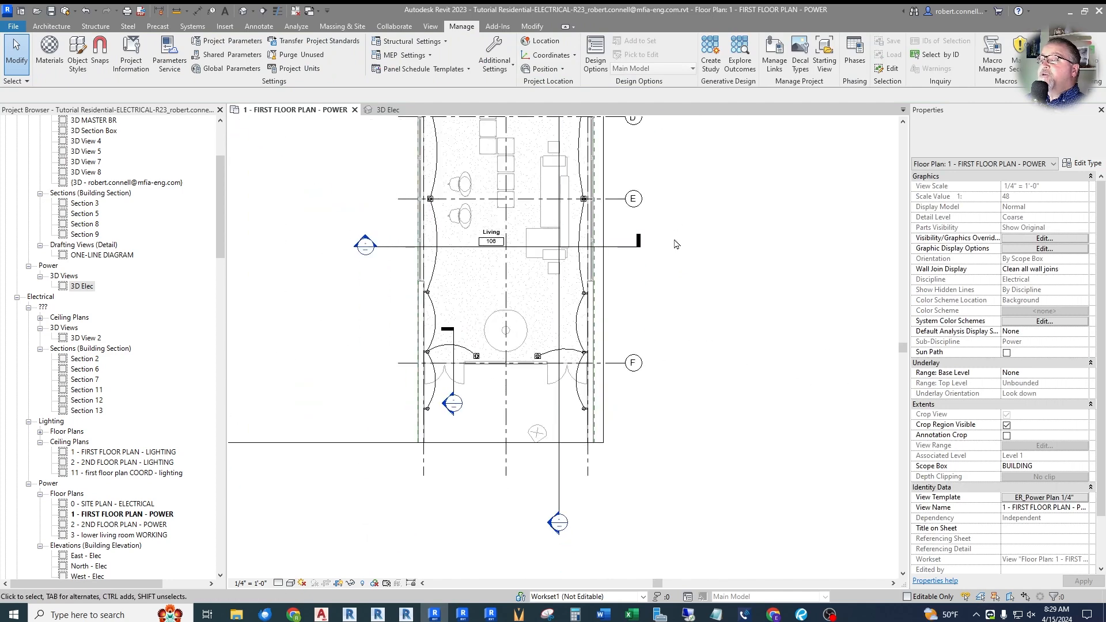
pyautogui.scroll(-2, 538, 279)
pyautogui.scroll(4, 649, 359)
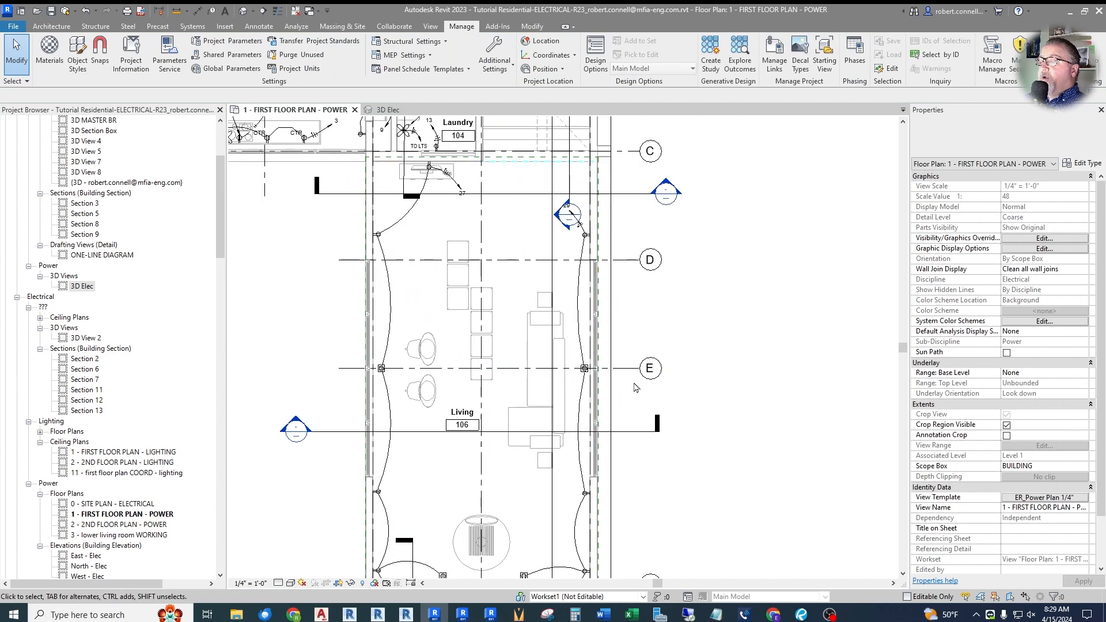
pyautogui.scroll(-3, 605, 372)
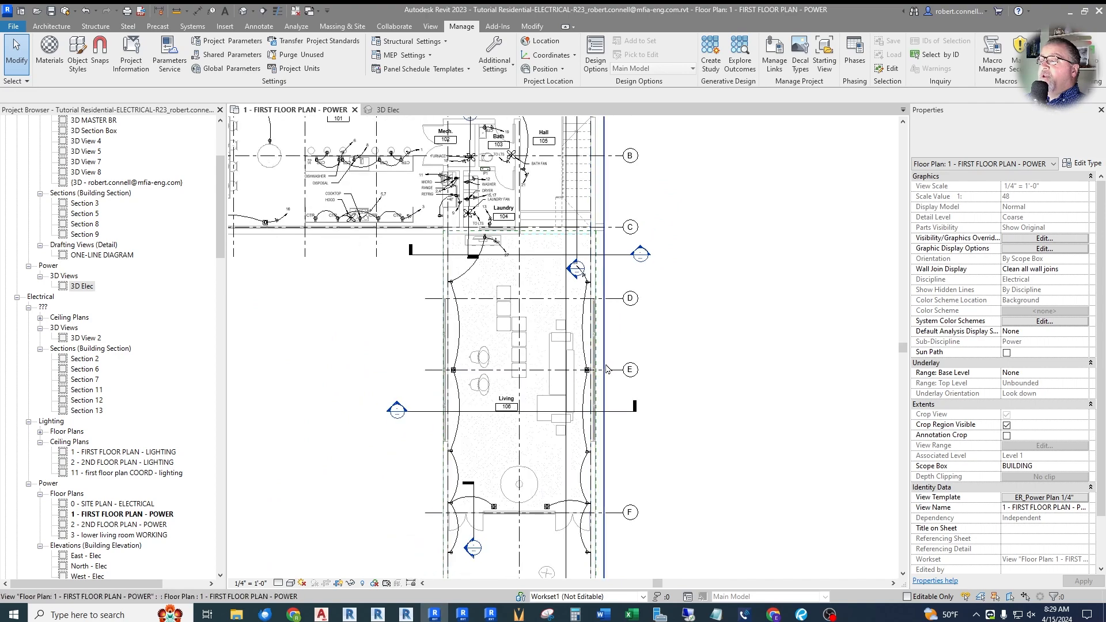
pyautogui.scroll(-2, 605, 371)
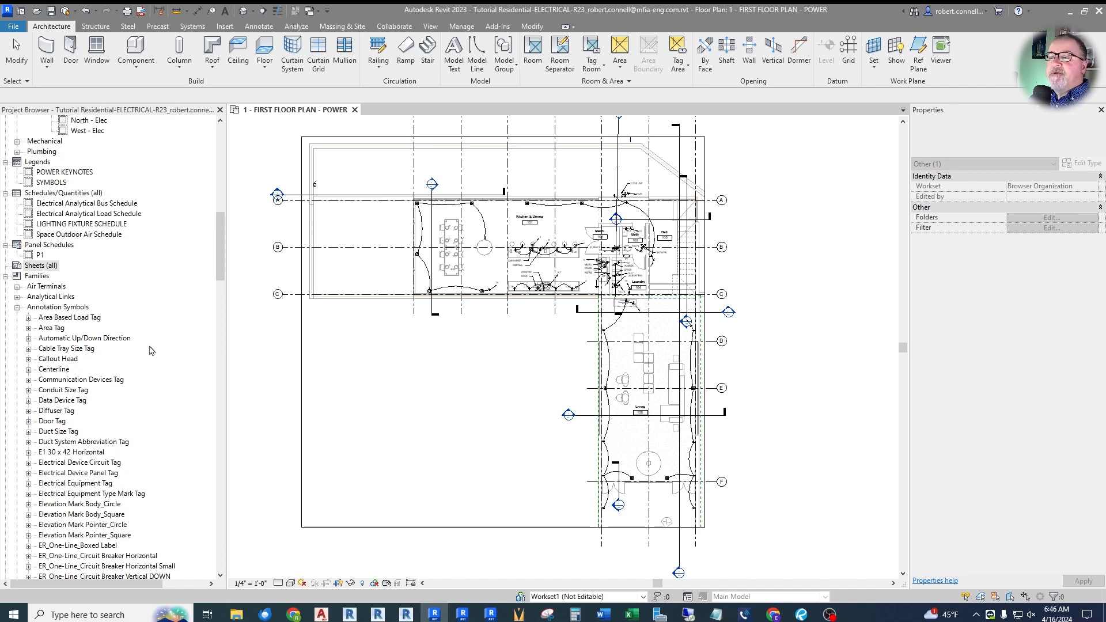
# Step: Collapse the Families branch in the Project Browser so the Sheets category is easy to reach
pyautogui.scroll(11, 153, 350)
pyautogui.scroll(-6, 154, 292)
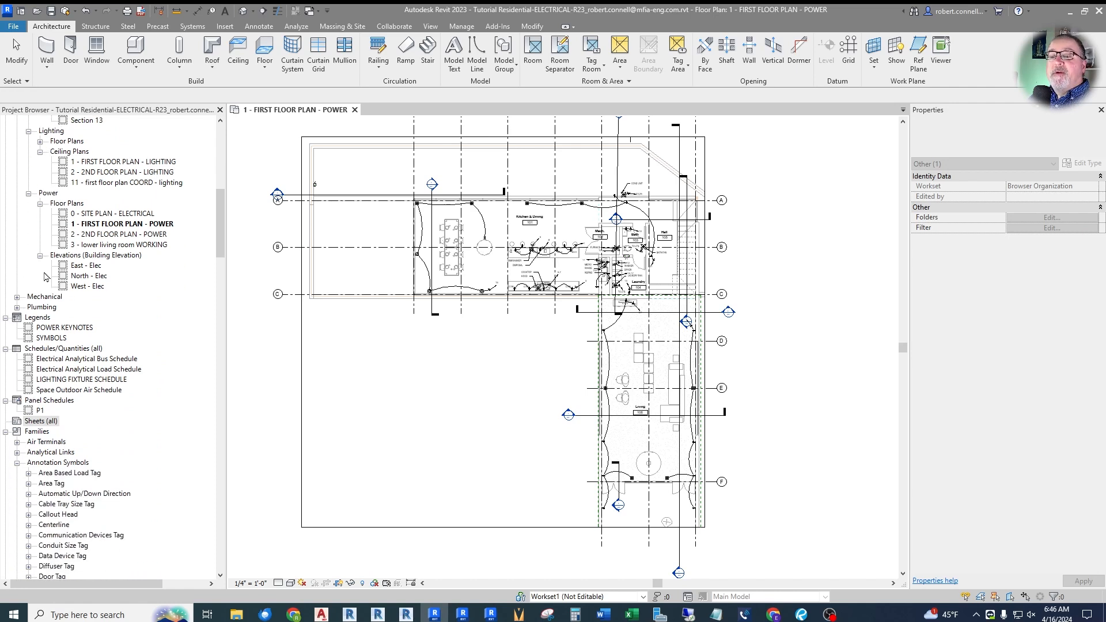
pyautogui.scroll(-1, 59, 337)
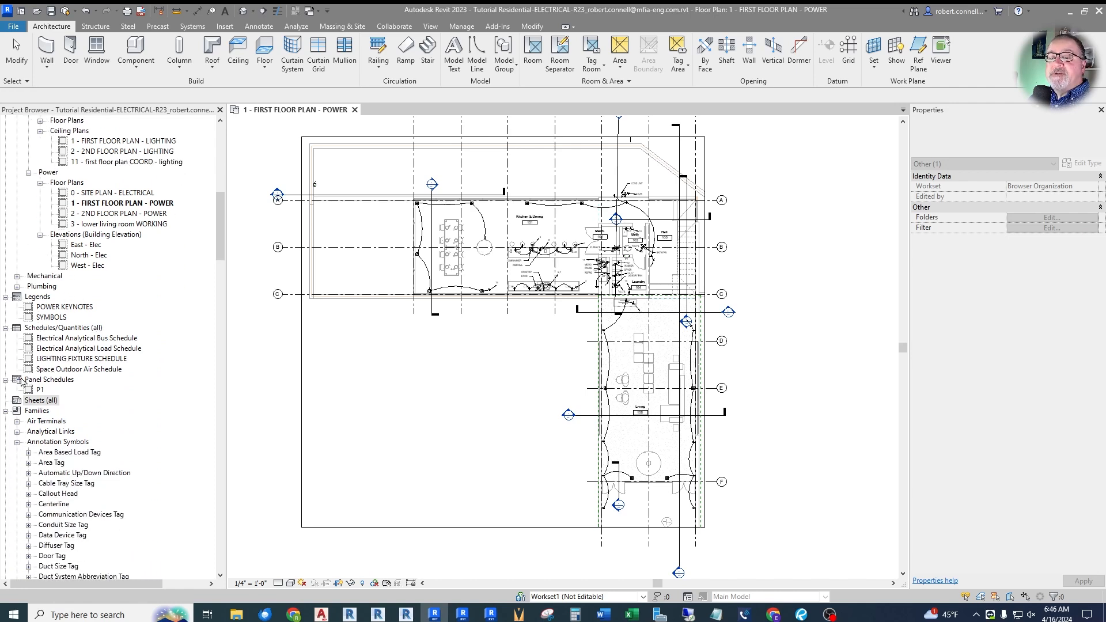
pyautogui.scroll(-1, 81, 383)
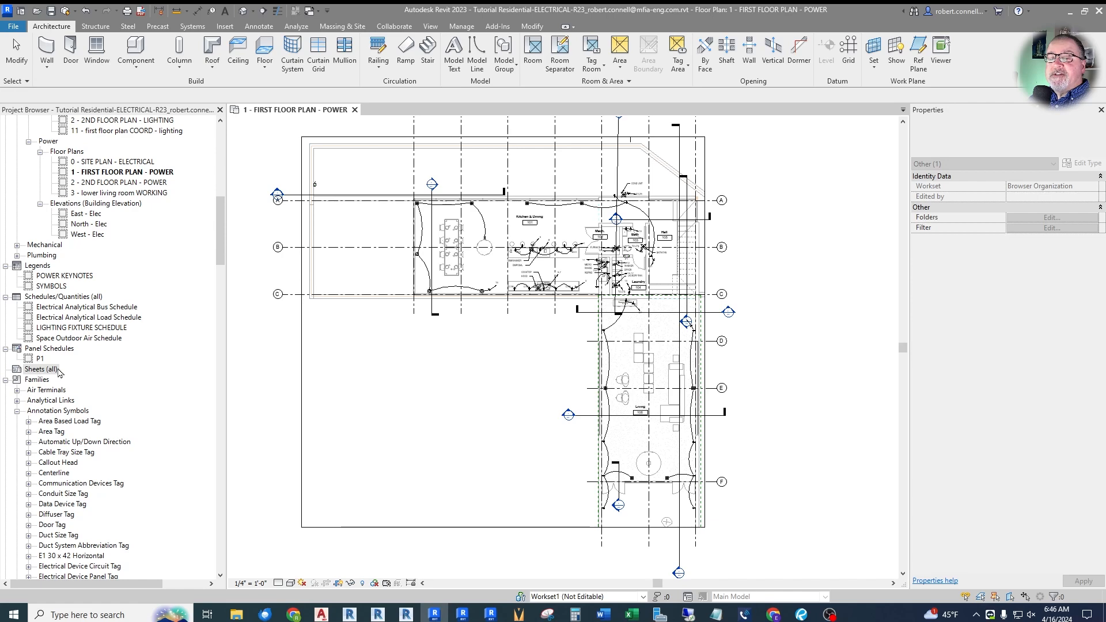
pyautogui.click(6, 380)
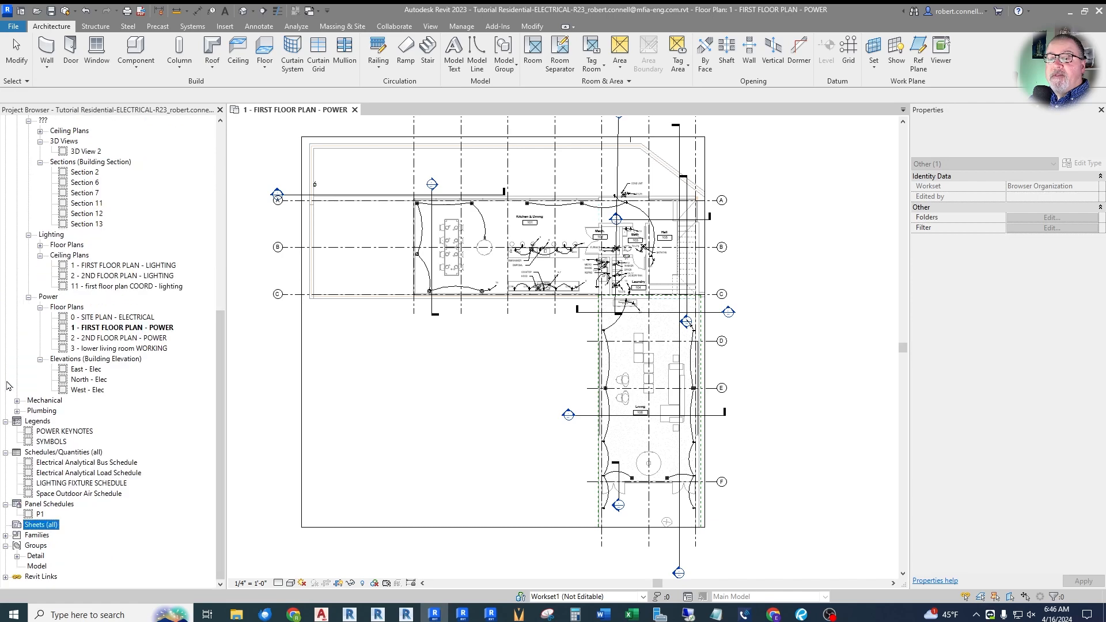
# Step: Create a new sheet using the E1 30x42 Horizontal title block
pyautogui.rightClick(38, 529)
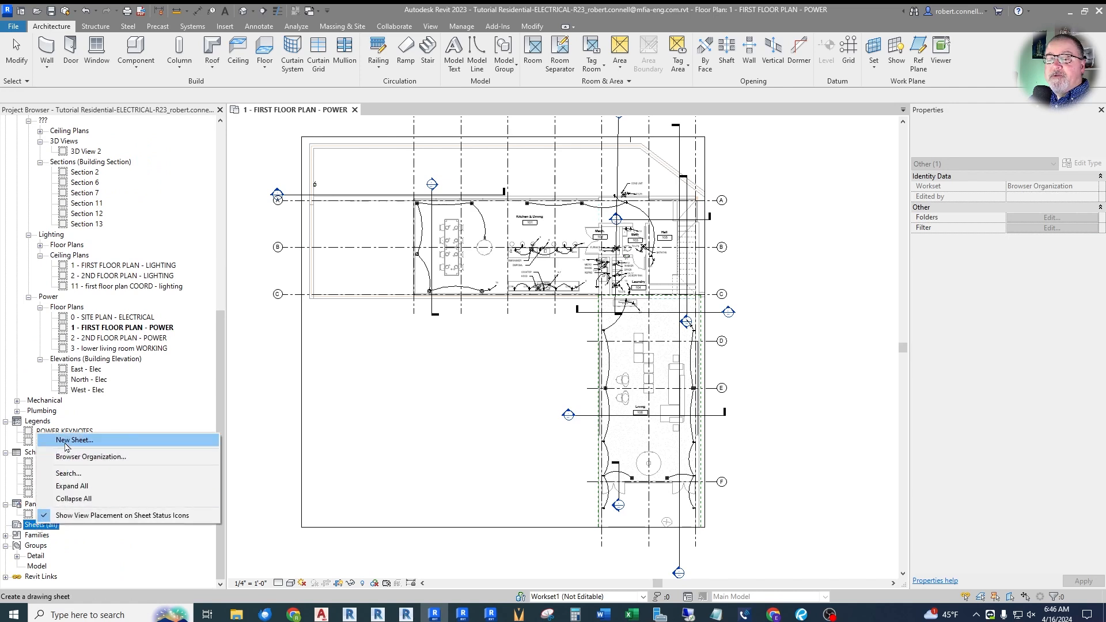
pyautogui.press('Escape')
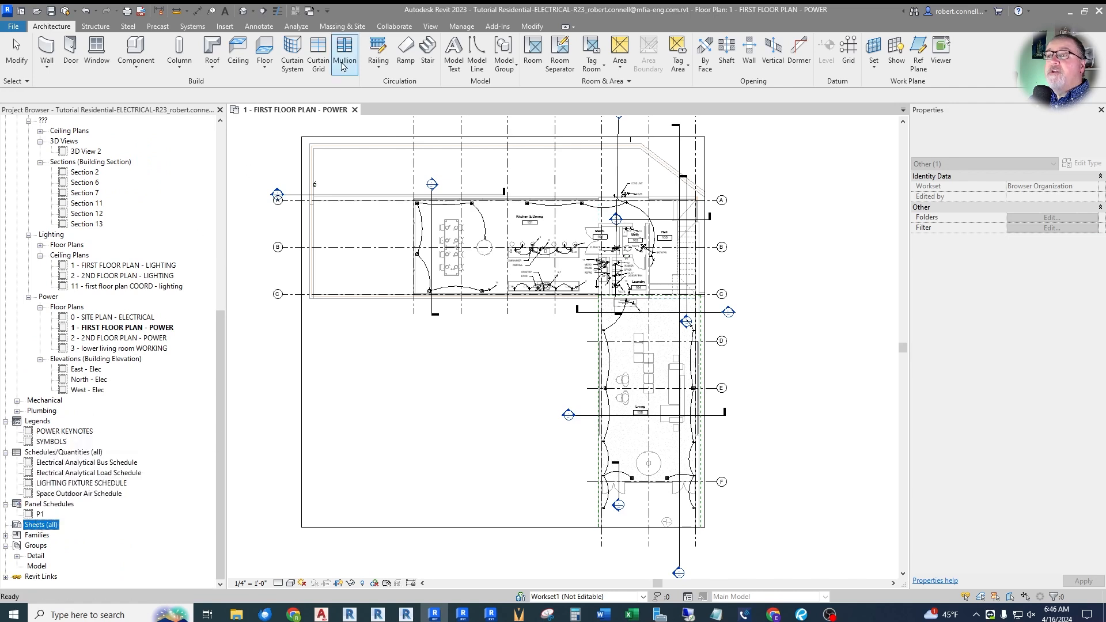
pyautogui.click(431, 27)
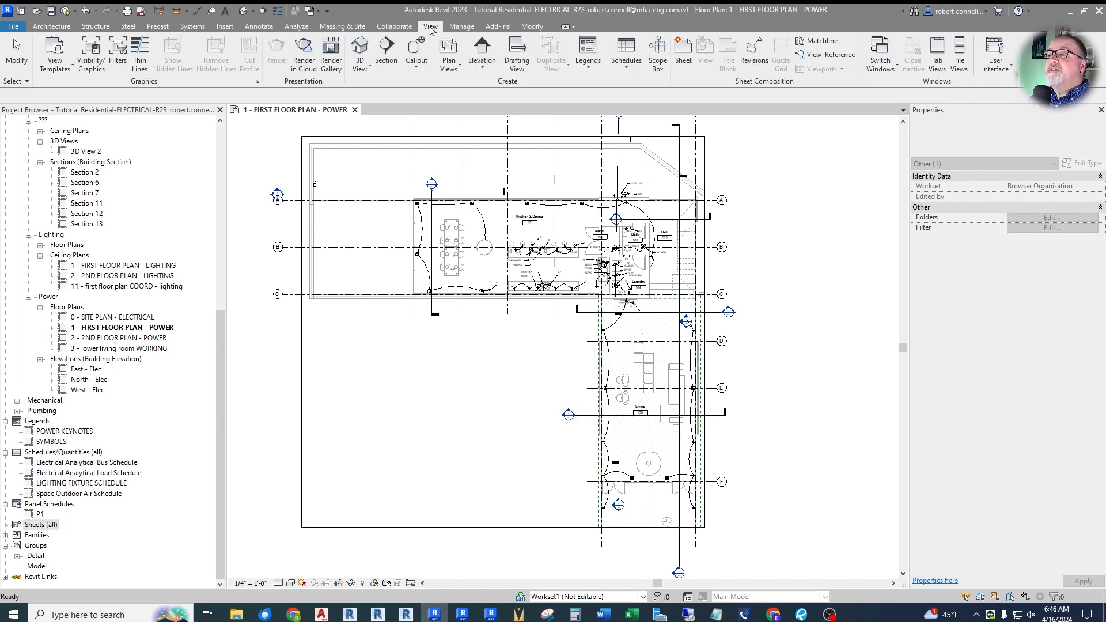
pyautogui.click(686, 56)
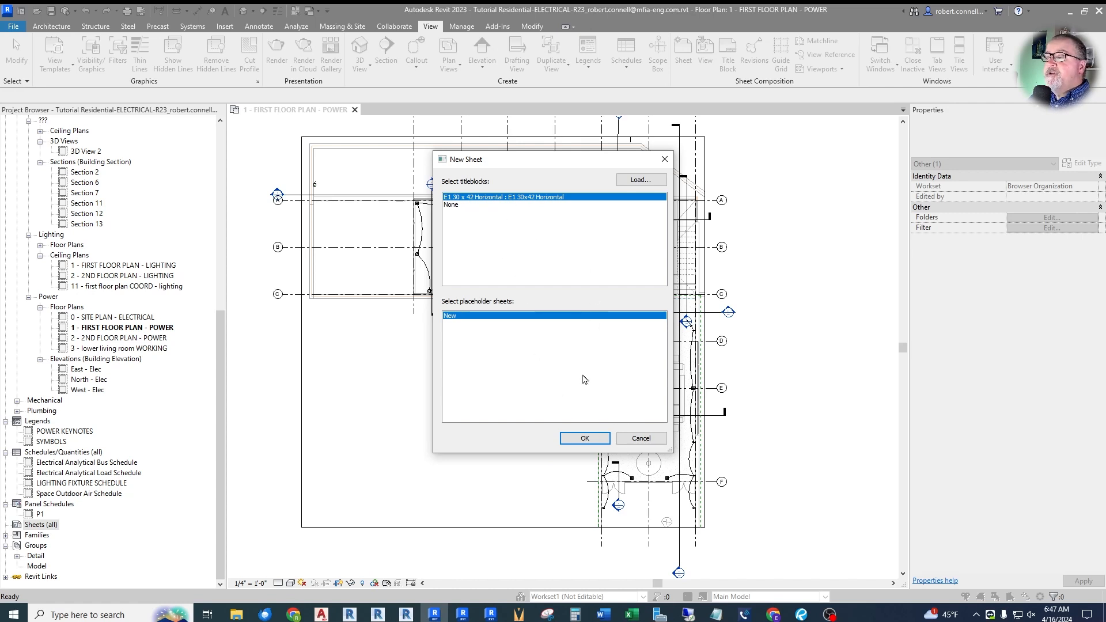
pyautogui.click(579, 443)
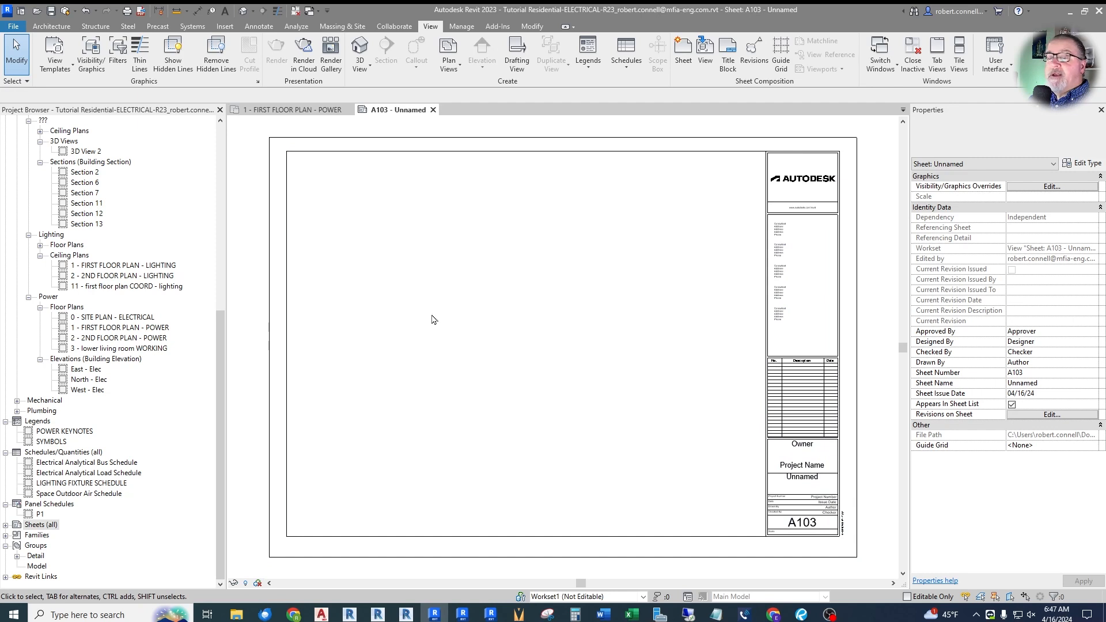
# Step: Expand the Sheets category and retitle the new sheet with number E100 and name ELECTRICAL COVER
pyautogui.click(85, 529)
pyautogui.doubleClick(13, 538)
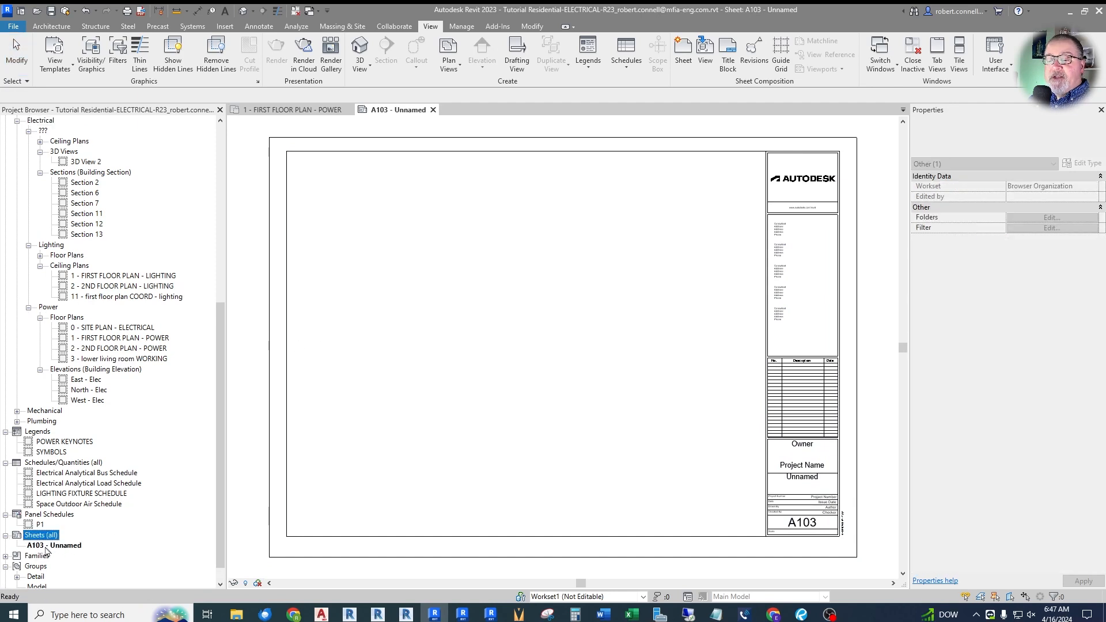
pyautogui.click(46, 546)
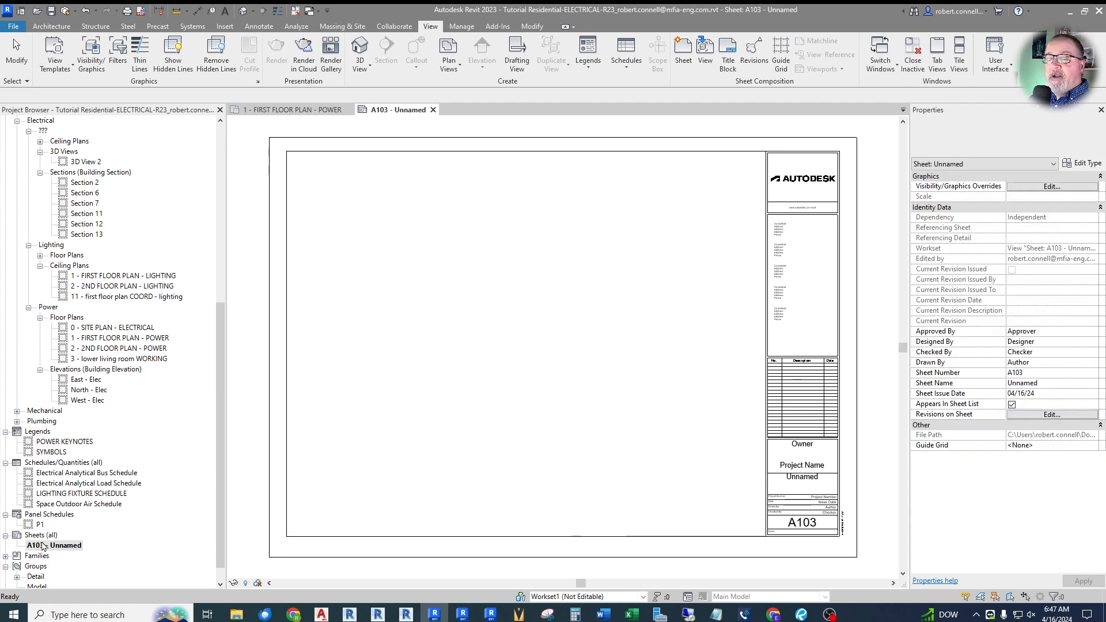
pyautogui.rightClick(46, 547)
pyautogui.click(80, 429)
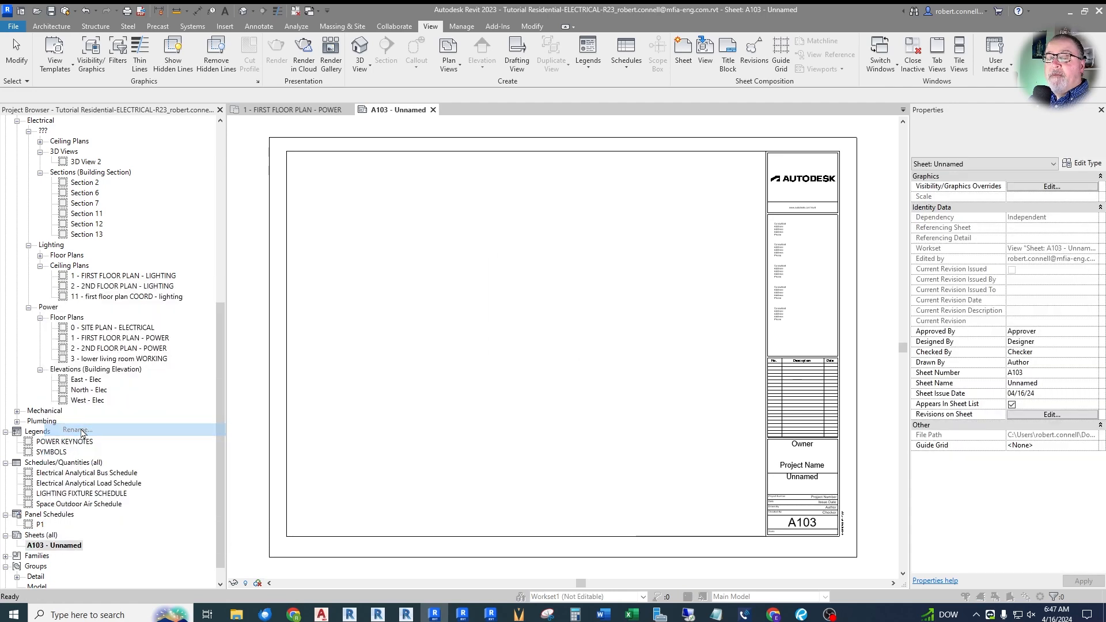
pyautogui.press('Escape')
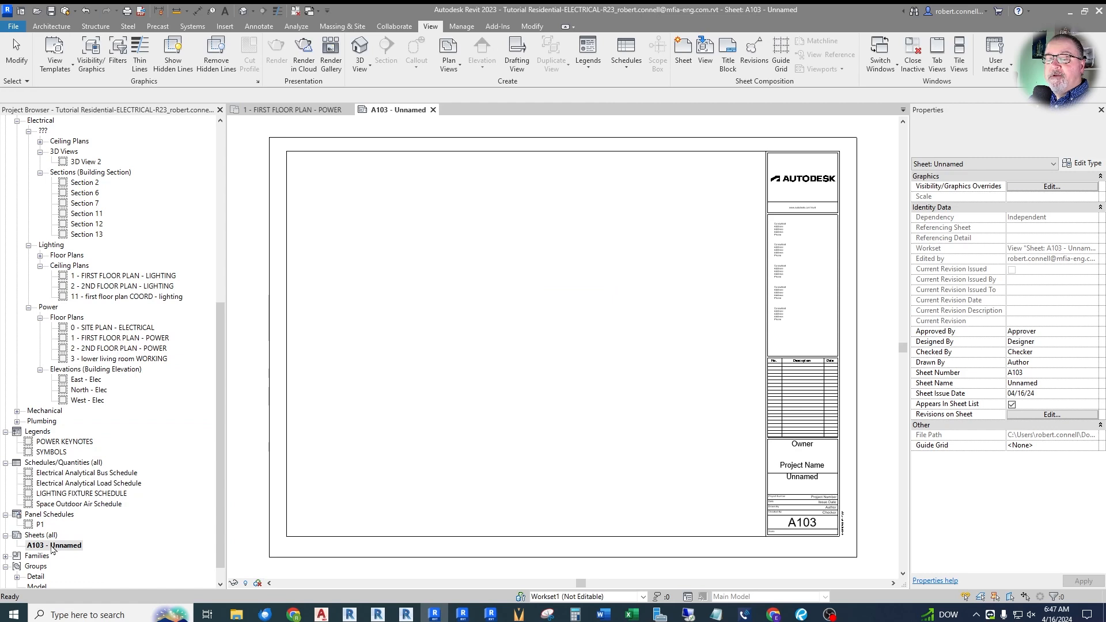
pyautogui.click(57, 546)
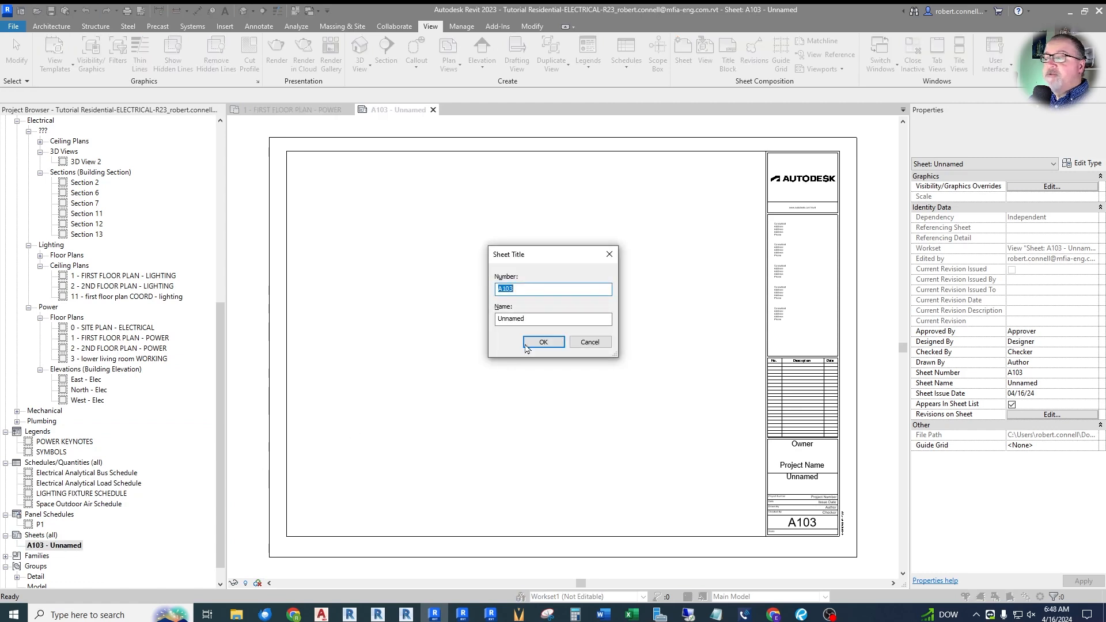
pyautogui.write('E100')
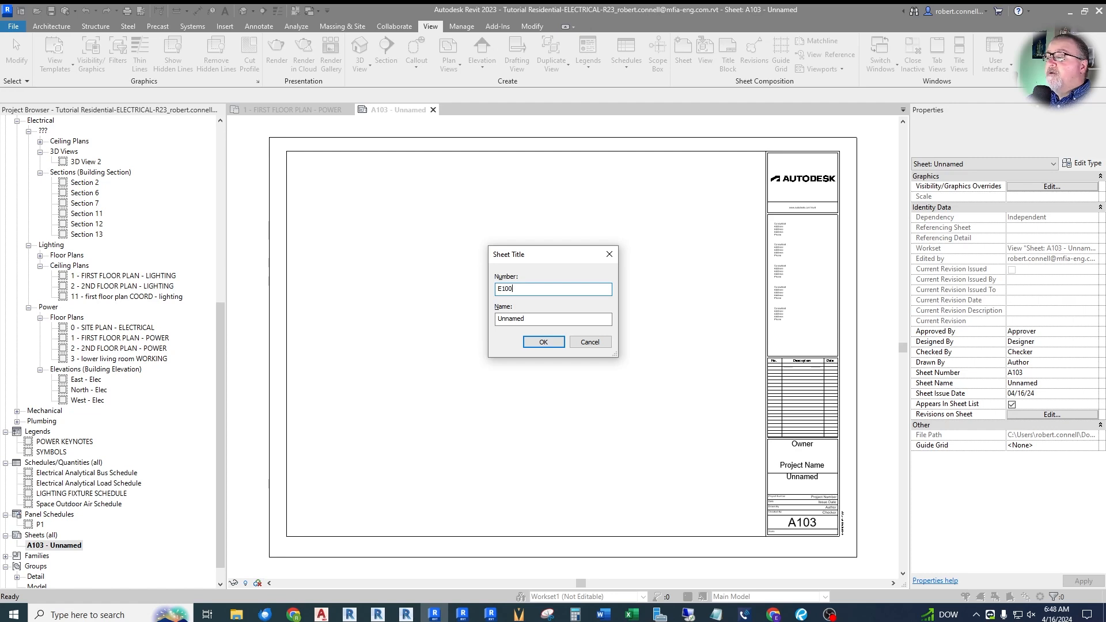
pyautogui.press('Tab')
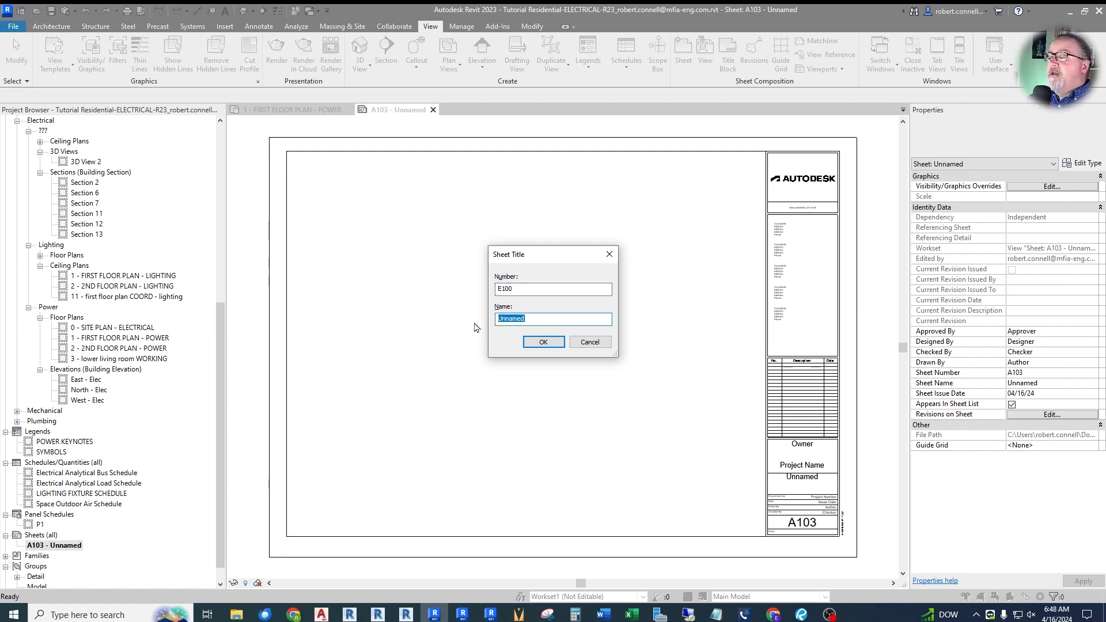
pyautogui.write('e')
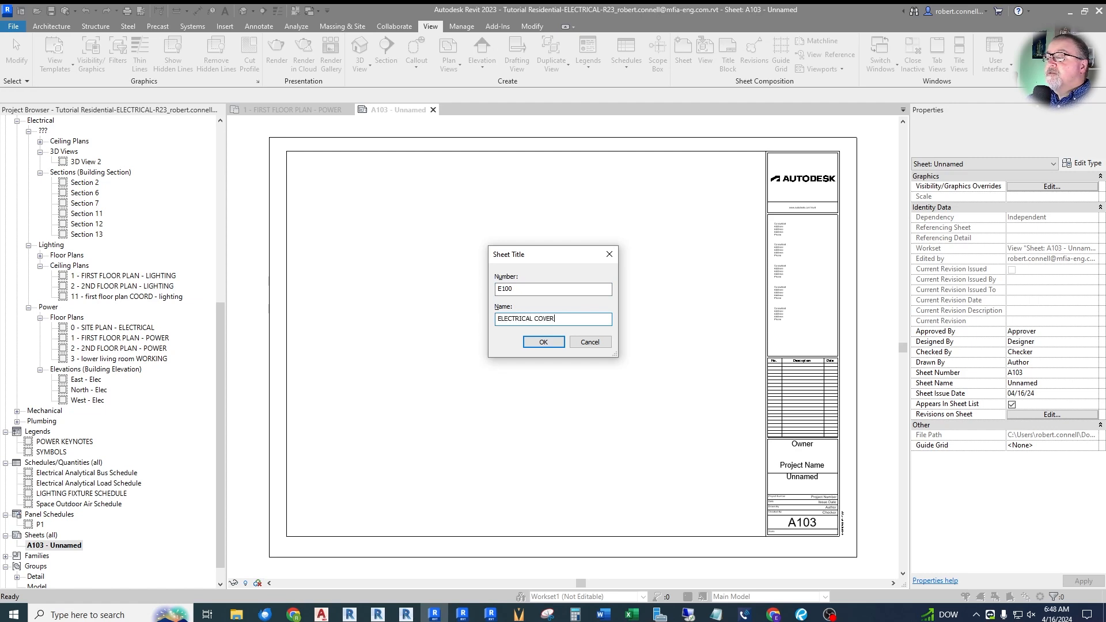
pyautogui.click(543, 343)
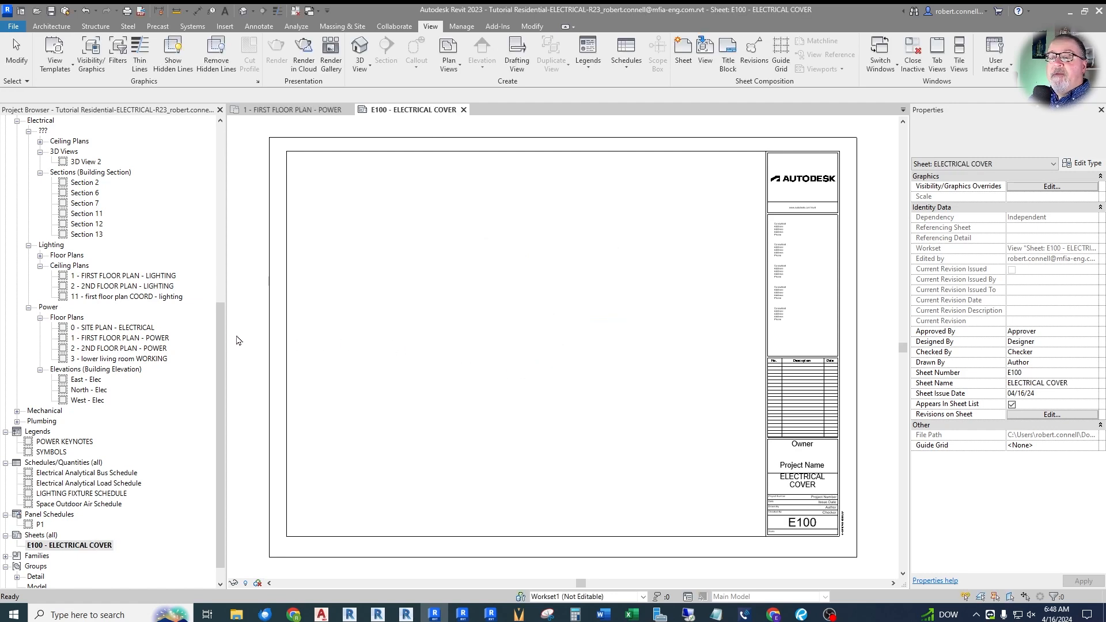
# Step: Place the SYMBOLS legend on sheet E100 in the upper part of the drawing area, near the title block
pyautogui.moveTo(221, 340); pyautogui.dragTo(249, 291)
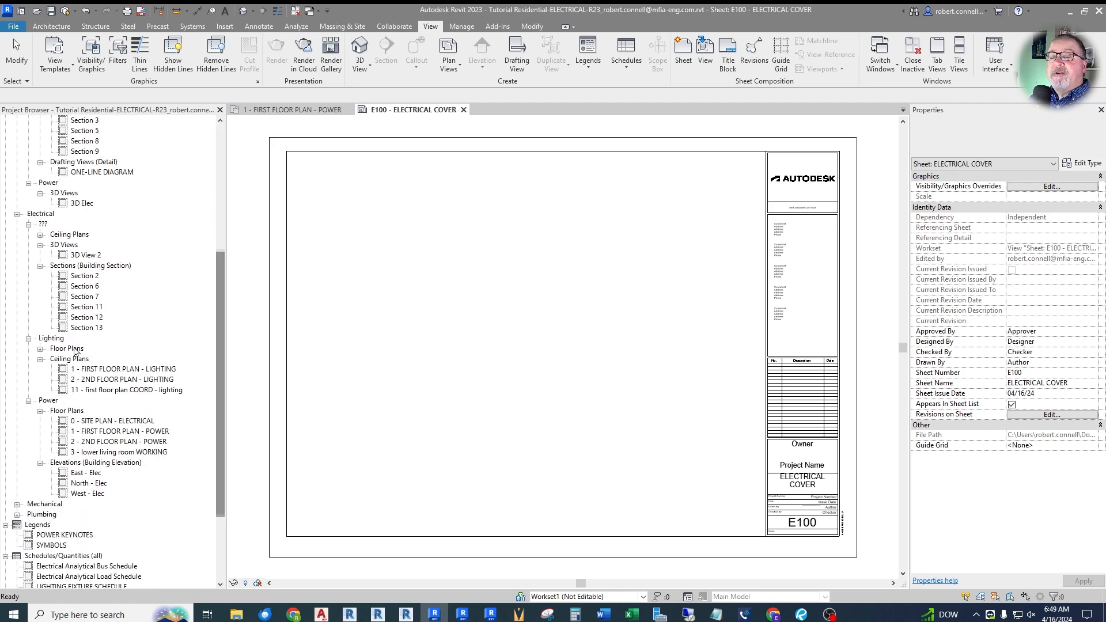
pyautogui.scroll(-2, 163, 415)
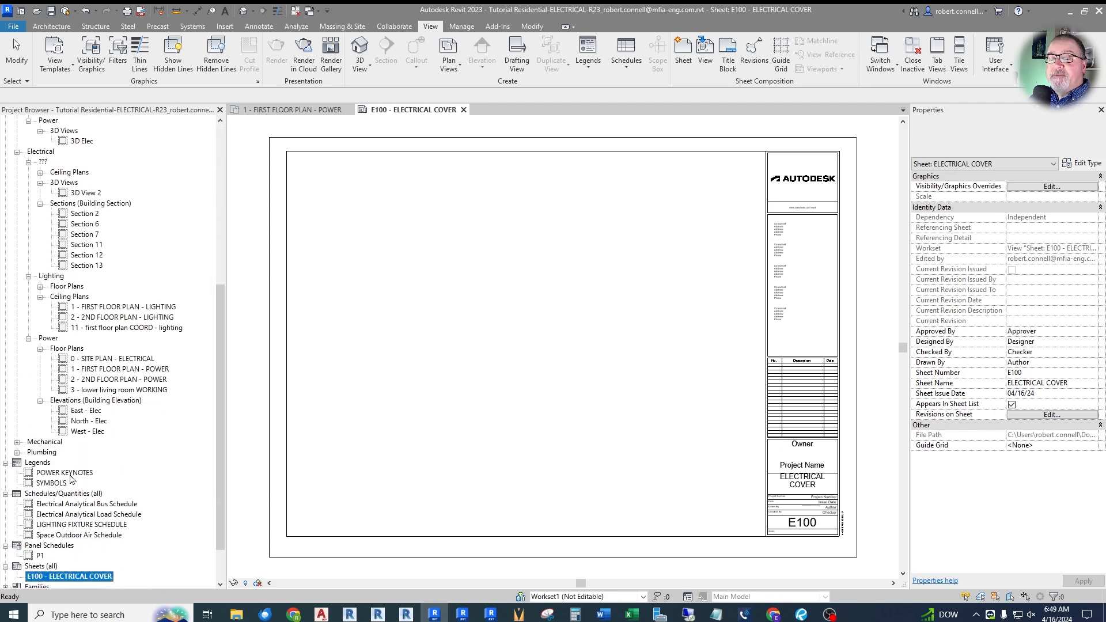
pyautogui.moveTo(40, 483); pyautogui.dragTo(545, 321)
pyautogui.click(615, 210)
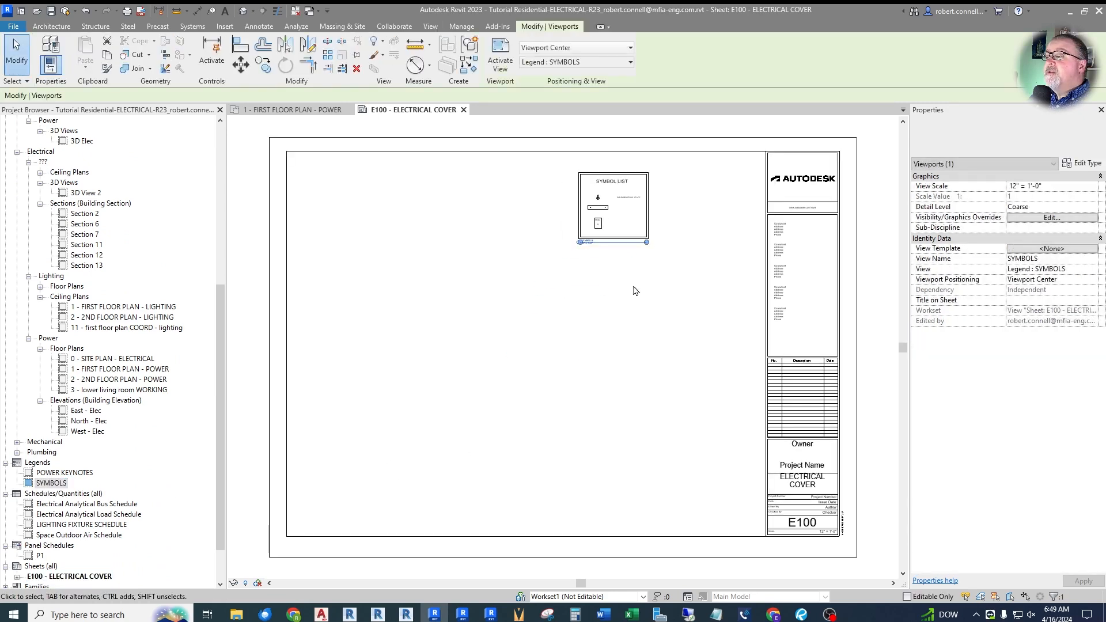
# Step: Examine the available viewport types and the type properties of the SYMBOLS legend viewport
pyautogui.scroll(5, 662, 185)
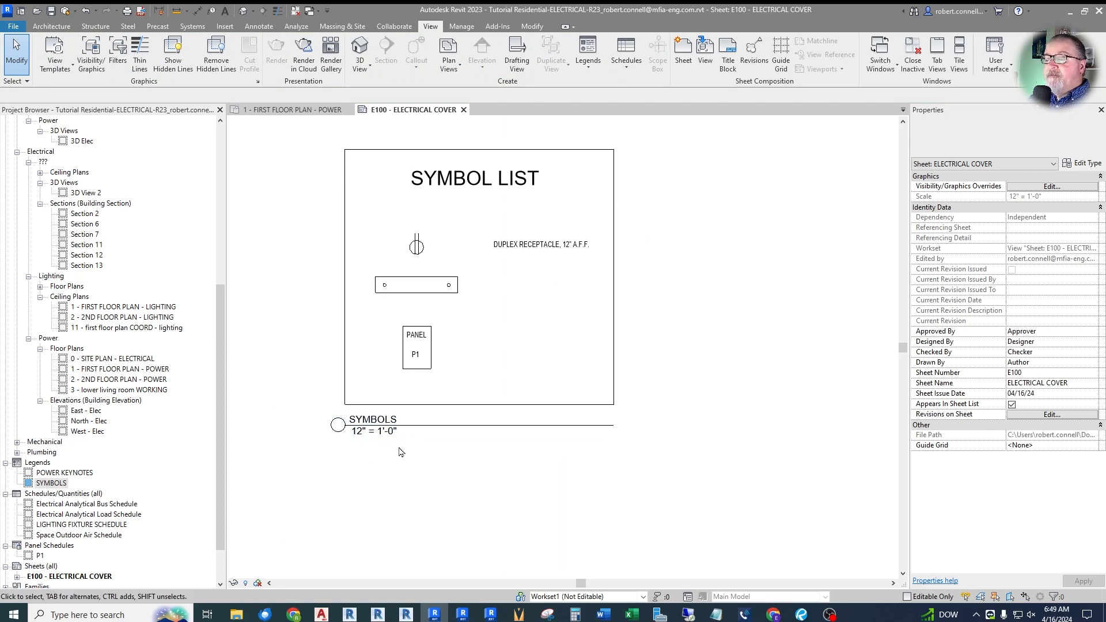
pyautogui.click(500, 368)
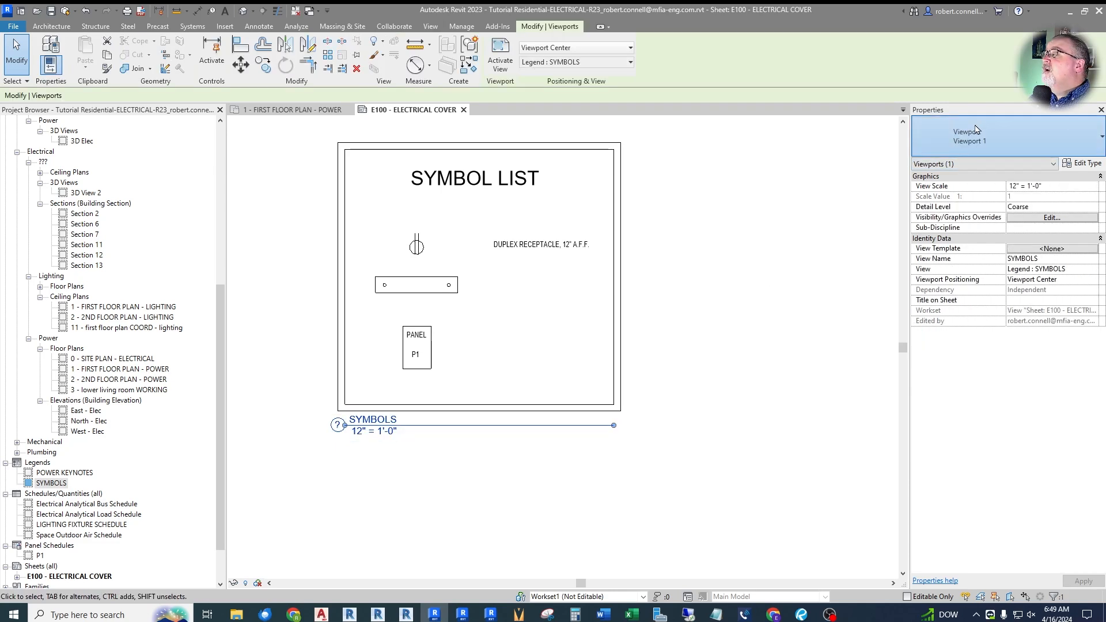
pyautogui.click(995, 147)
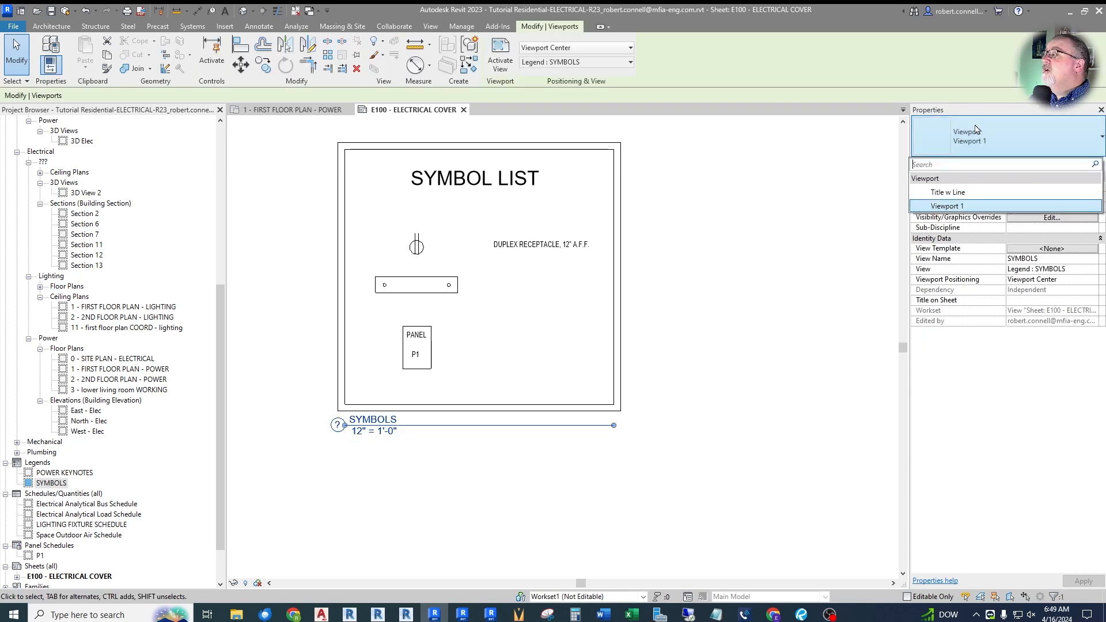
pyautogui.click(945, 206)
pyautogui.click(1082, 163)
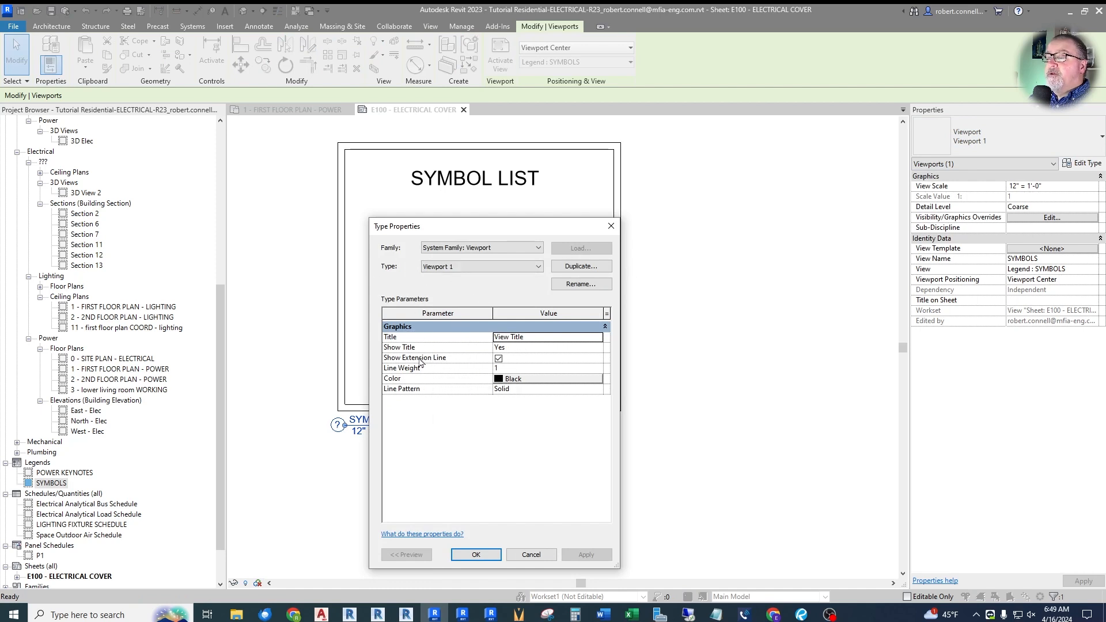
pyautogui.click(531, 554)
pyautogui.press('Escape')
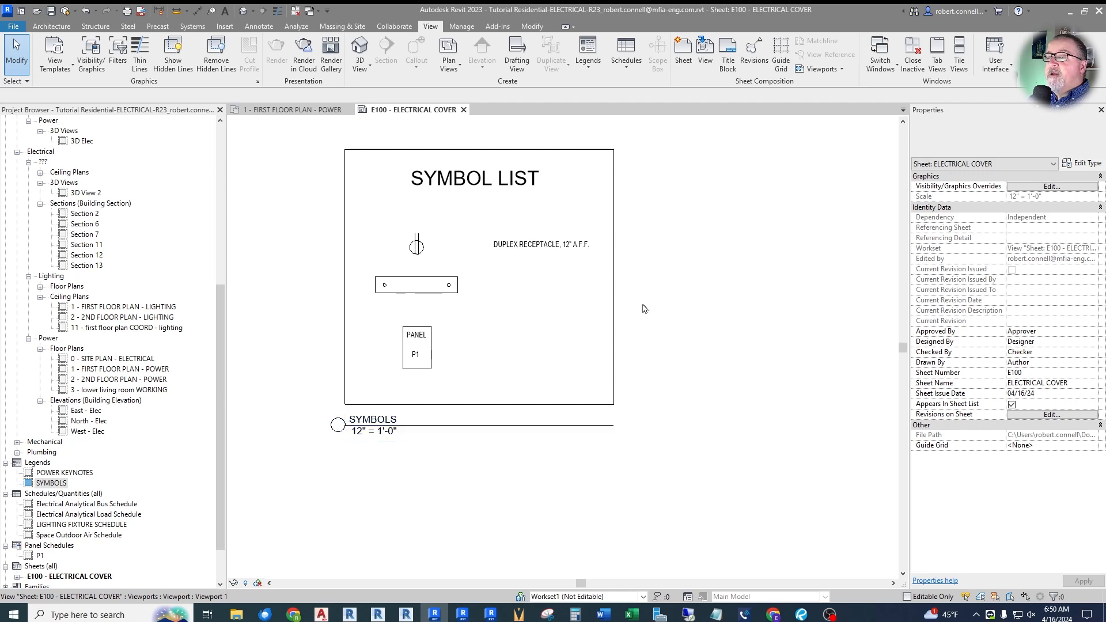
# Step: Duplicate the SYMBOLS legend's viewport type under the name NONE
pyautogui.click(514, 311)
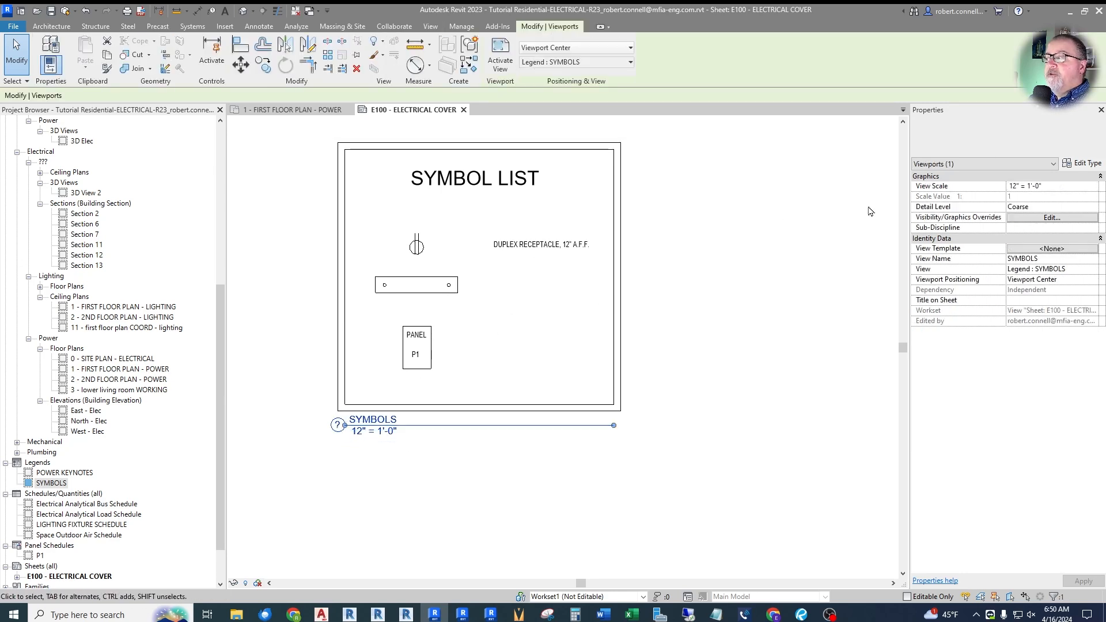
pyautogui.click(1083, 163)
pyautogui.click(572, 282)
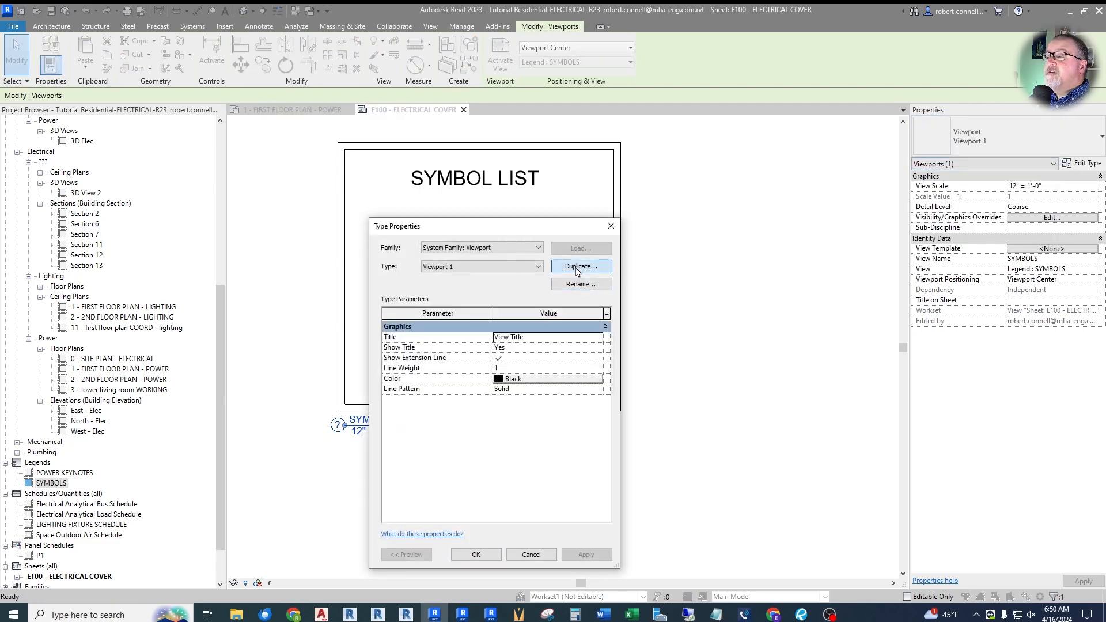
pyautogui.write('non')
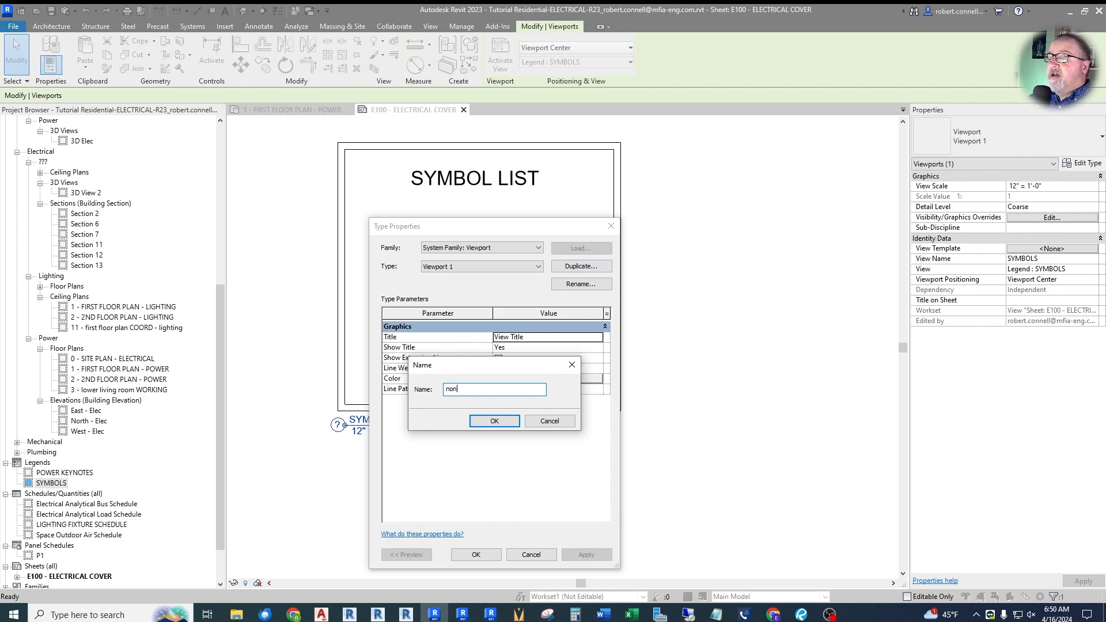
pyautogui.press('BackSpace')
pyautogui.write('NONE')
pyautogui.press('Return')
# Step: Set the NONE viewport type's Title to <none>, turn off Show Extension Line, and apply it to the SYMBOLS legend
pyautogui.click(597, 336)
pyautogui.click(530, 352)
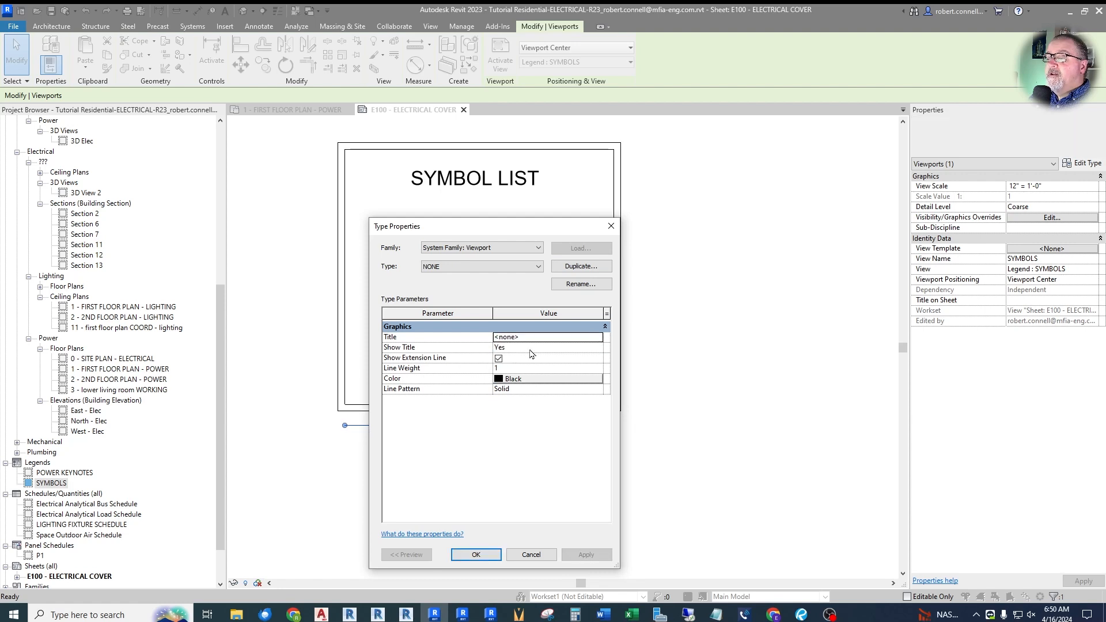
pyautogui.click(498, 359)
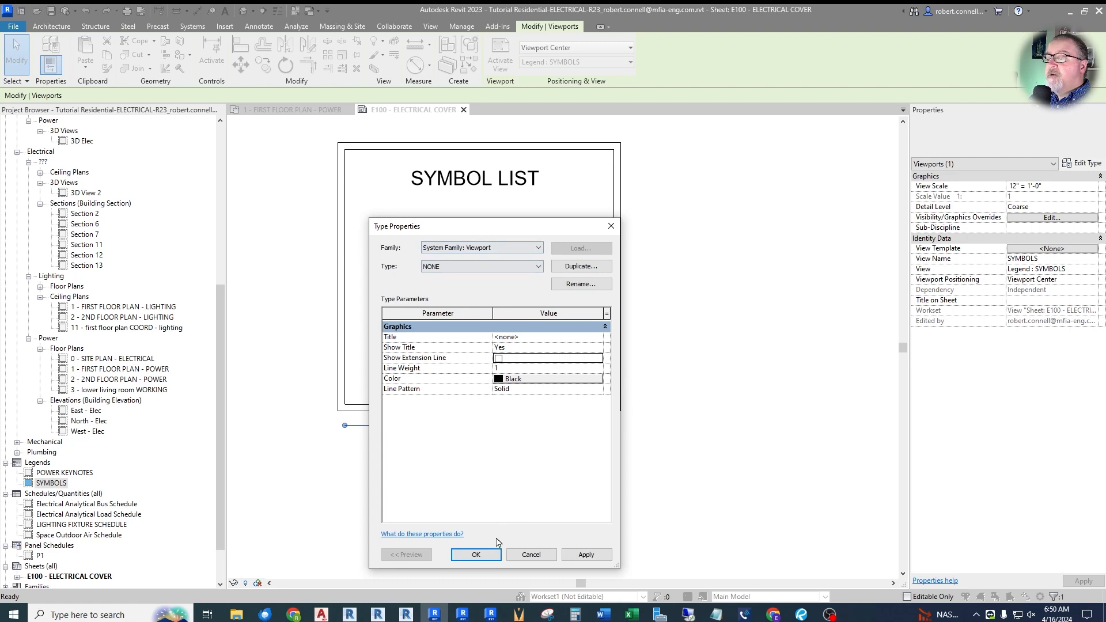
pyautogui.click(472, 555)
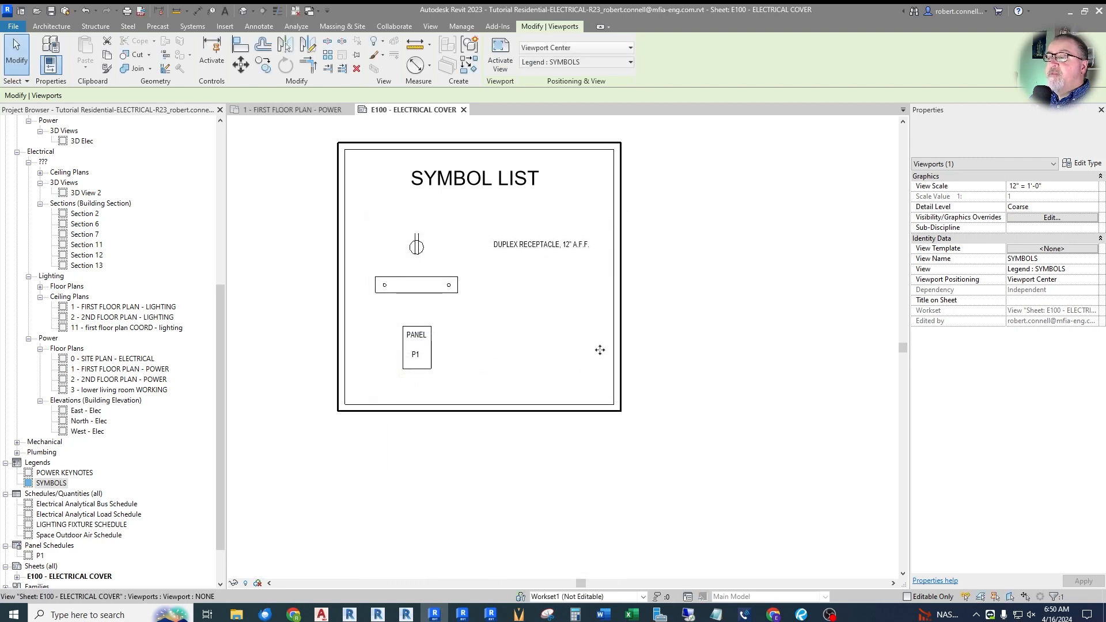
pyautogui.press('Escape')
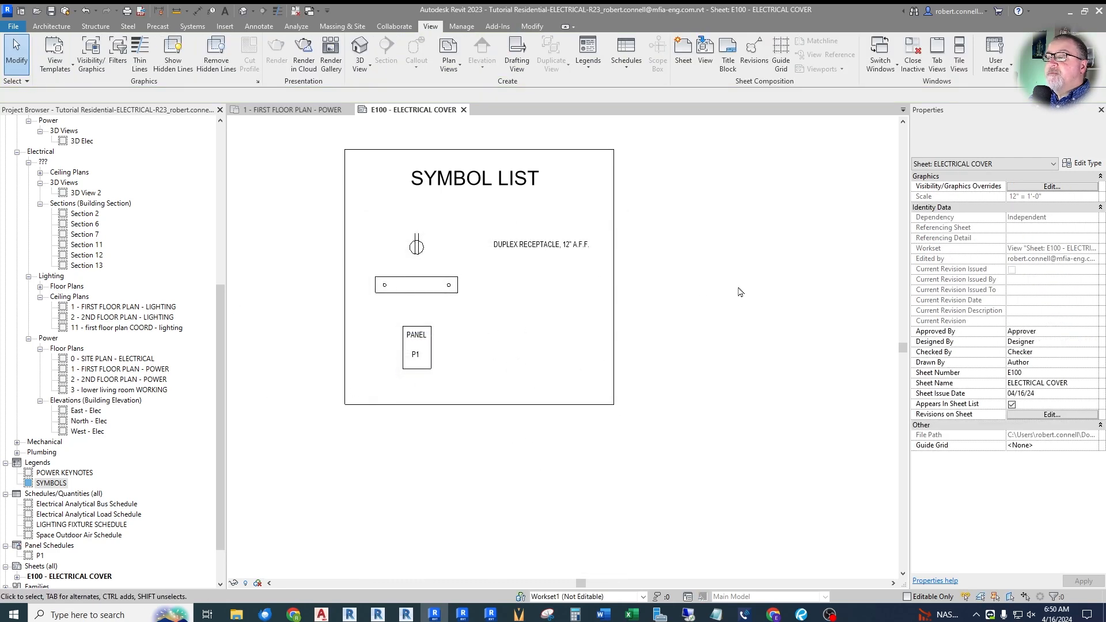
pyautogui.scroll(-4, 523, 237)
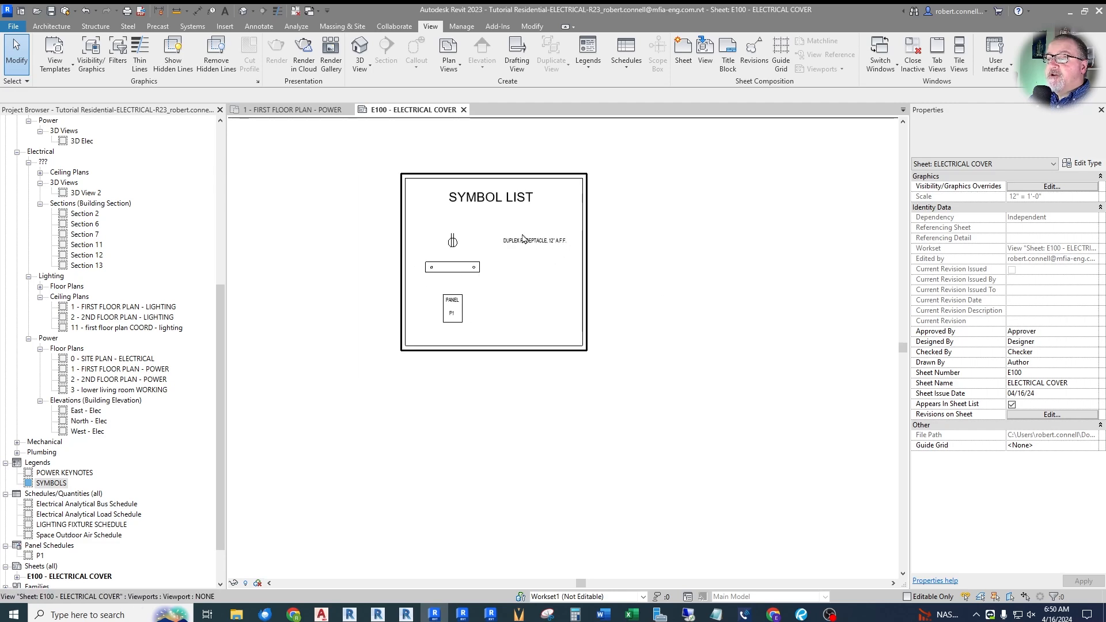
pyautogui.scroll(-2, 523, 237)
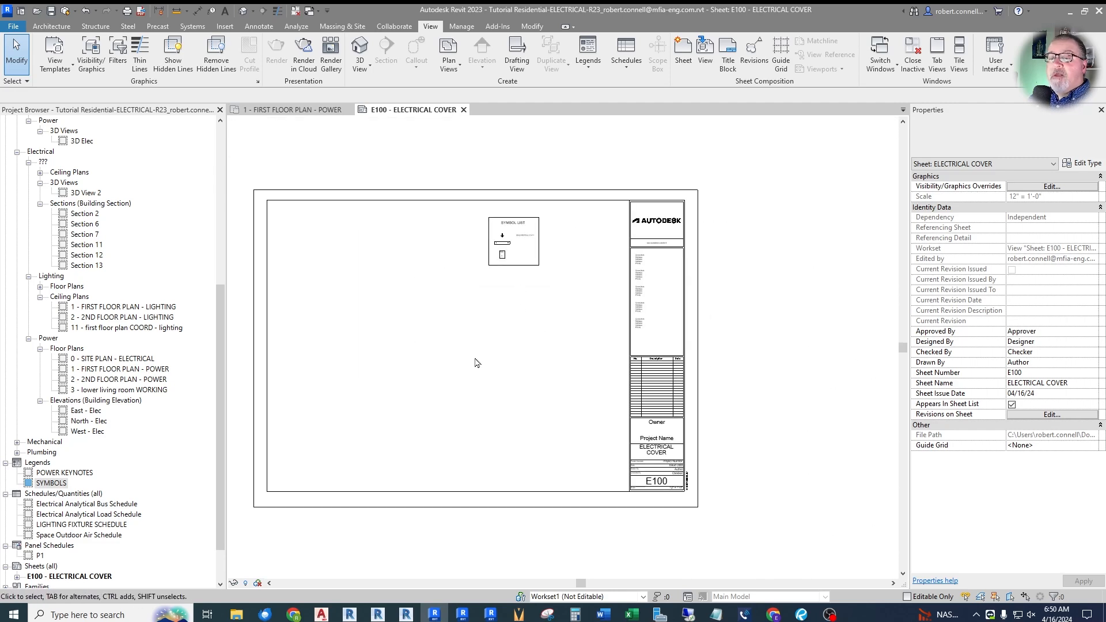
# Step: Expand sheet E100 in the project browser, open its SYMBOLS legend in its own view, and return to the sheet
pyautogui.scroll(-2, 84, 510)
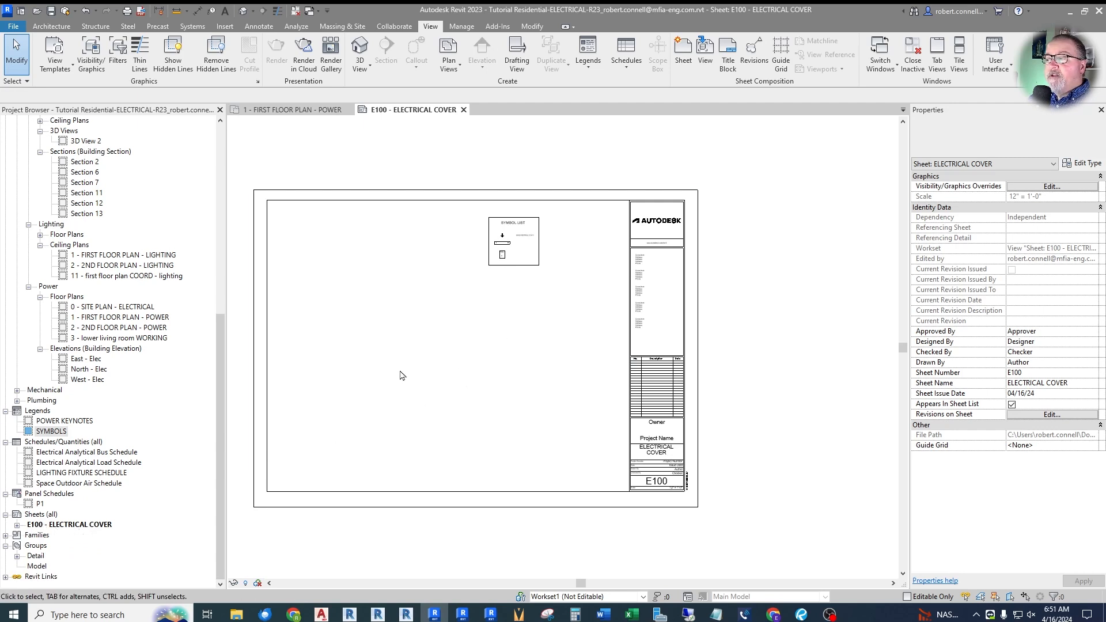
pyautogui.click(16, 525)
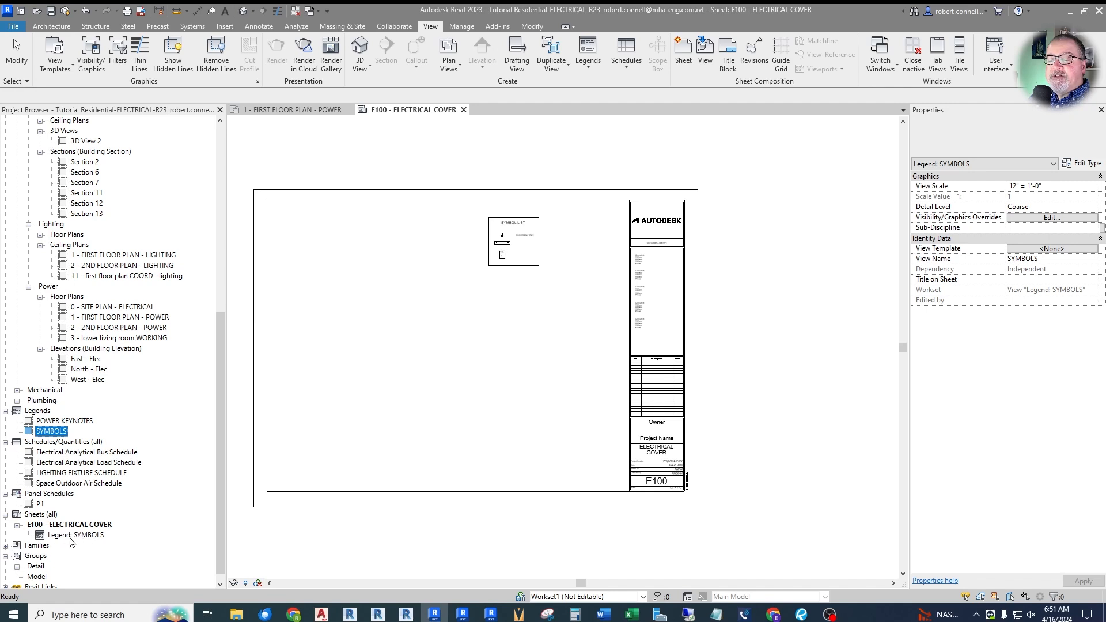
pyautogui.doubleClick(73, 537)
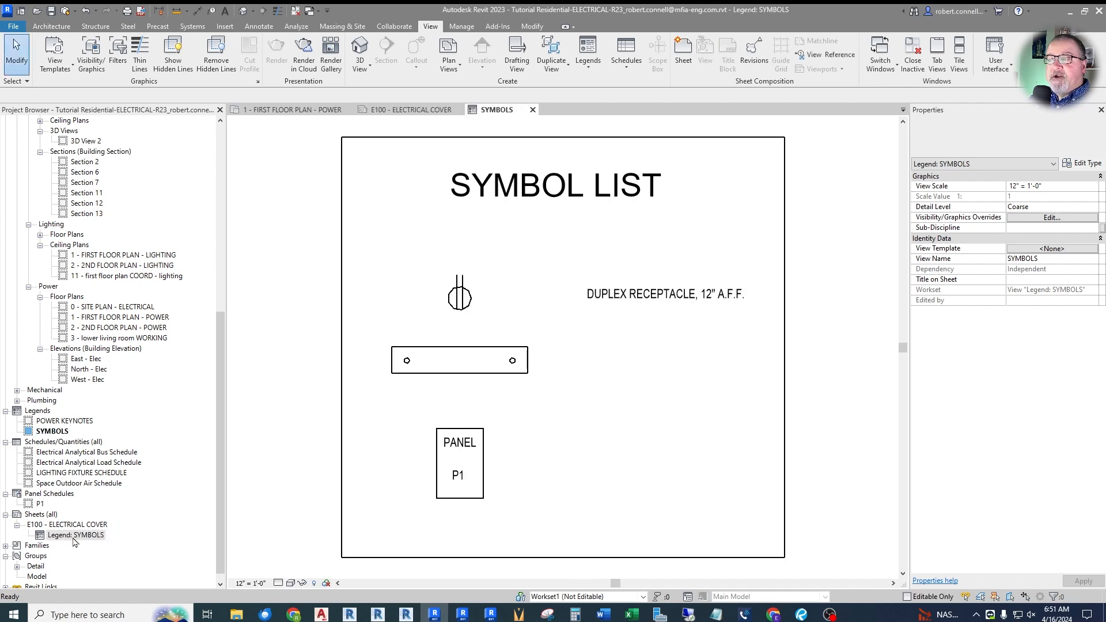
pyautogui.moveTo(221, 364); pyautogui.dragTo(221, 363)
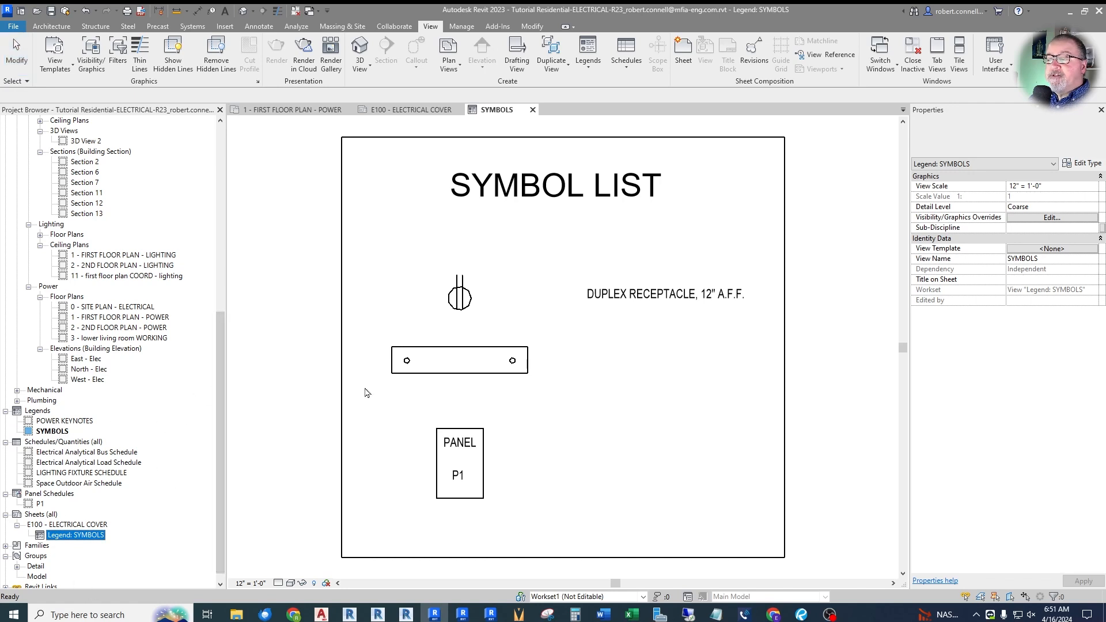
pyautogui.doubleClick(73, 525)
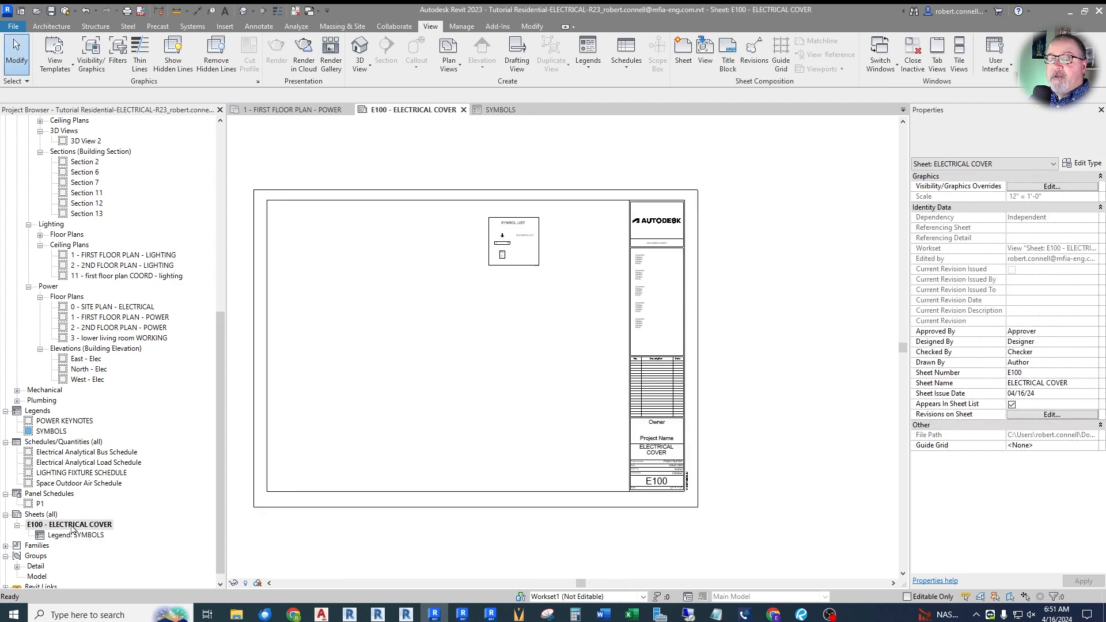
# Step: Activate the SYMBOLS legend viewport on sheet E100, inspect the legend in place, and deactivate the viewport
pyautogui.scroll(2, 520, 250)
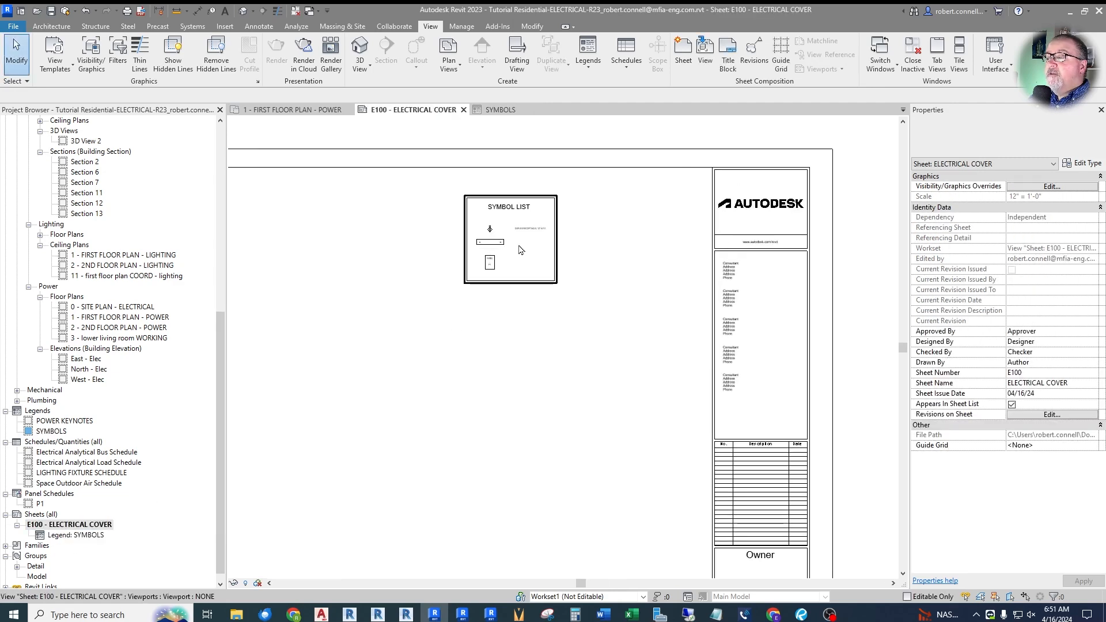
pyautogui.doubleClick(520, 251)
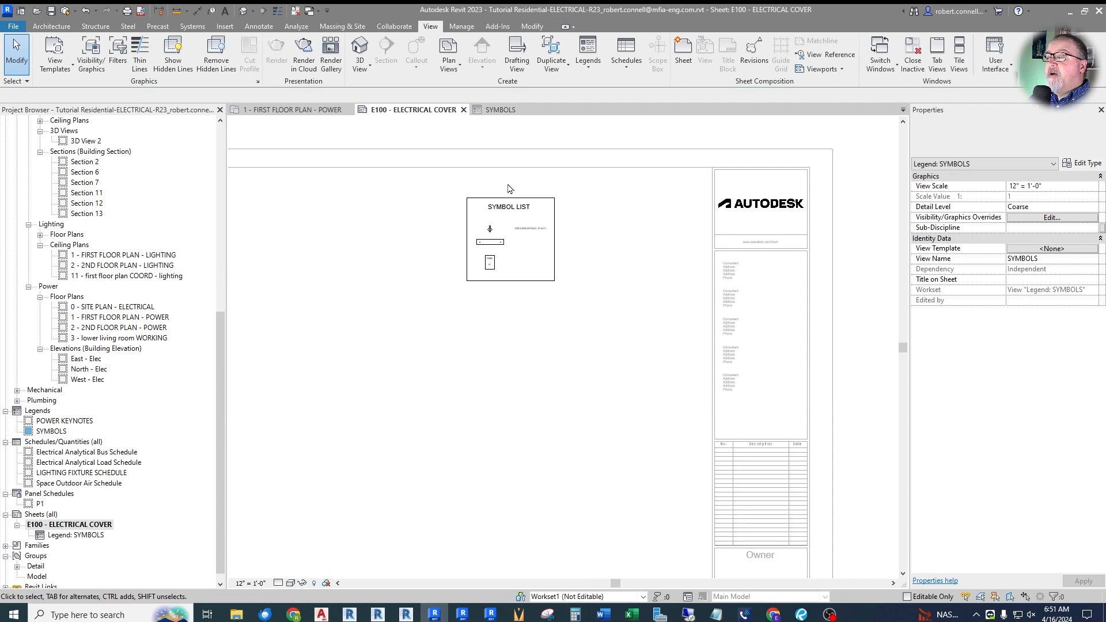
pyautogui.scroll(2, 507, 184)
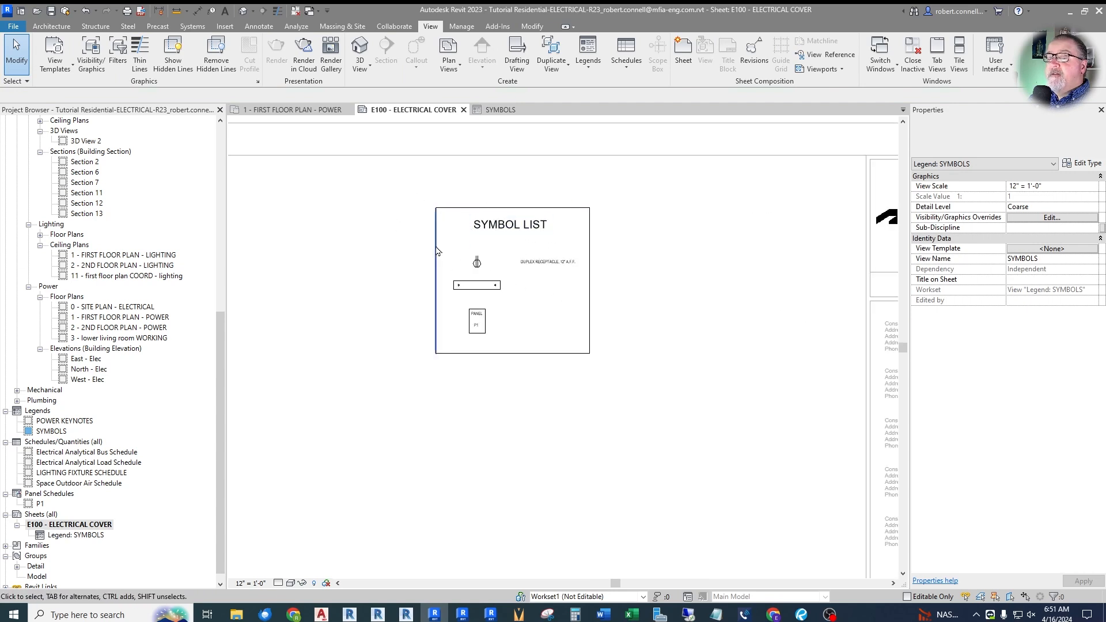
pyautogui.scroll(-1, 463, 228)
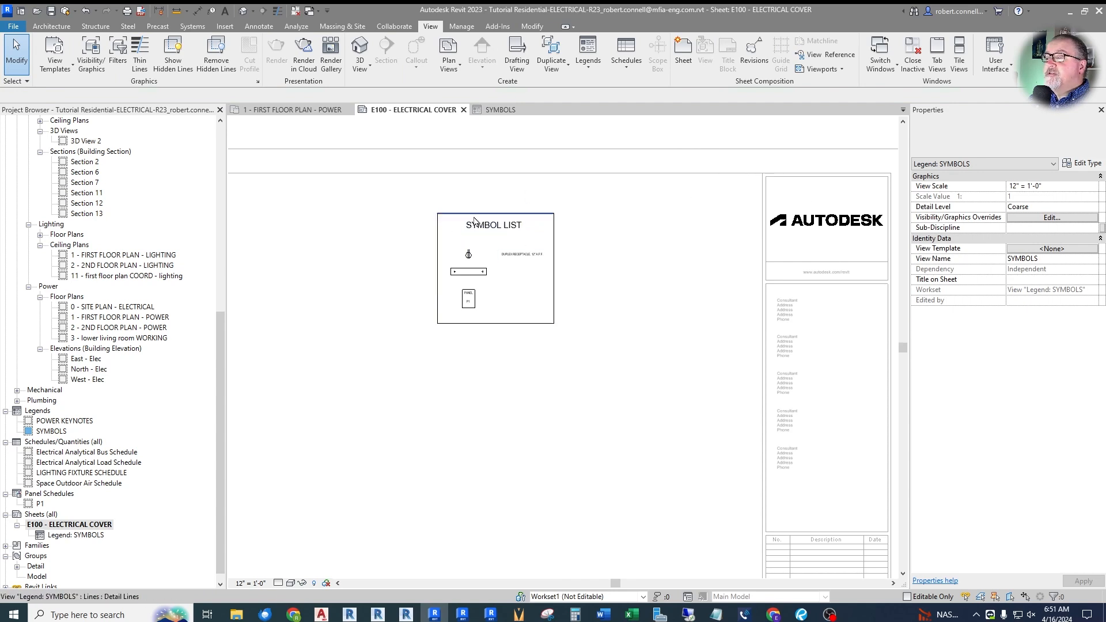
pyautogui.scroll(2, 467, 202)
pyautogui.scroll(-3, 431, 276)
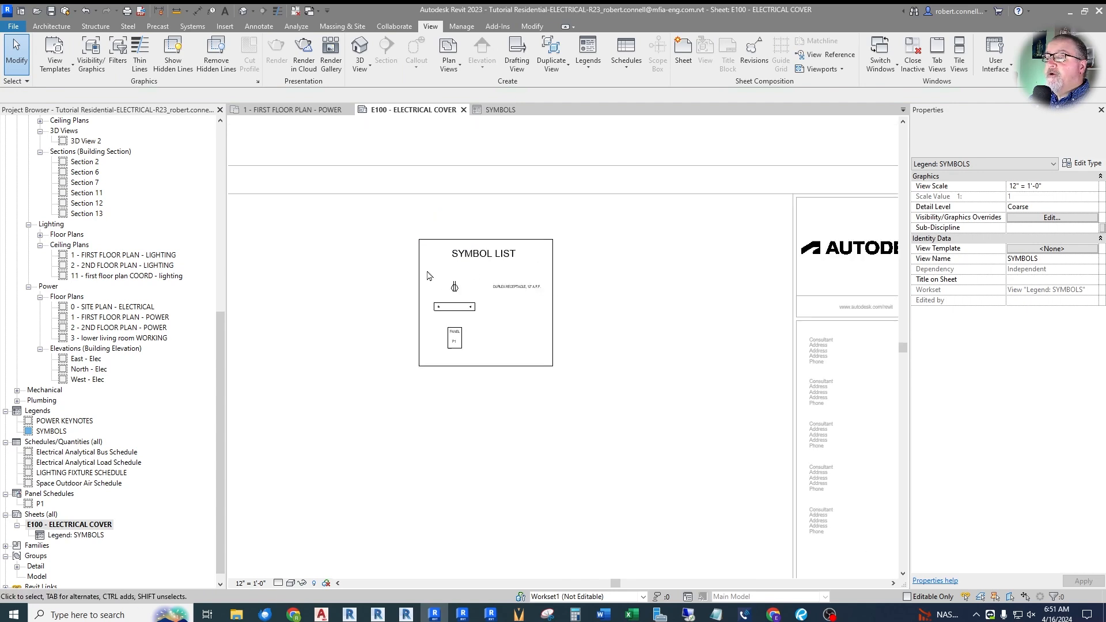
pyautogui.doubleClick(677, 269)
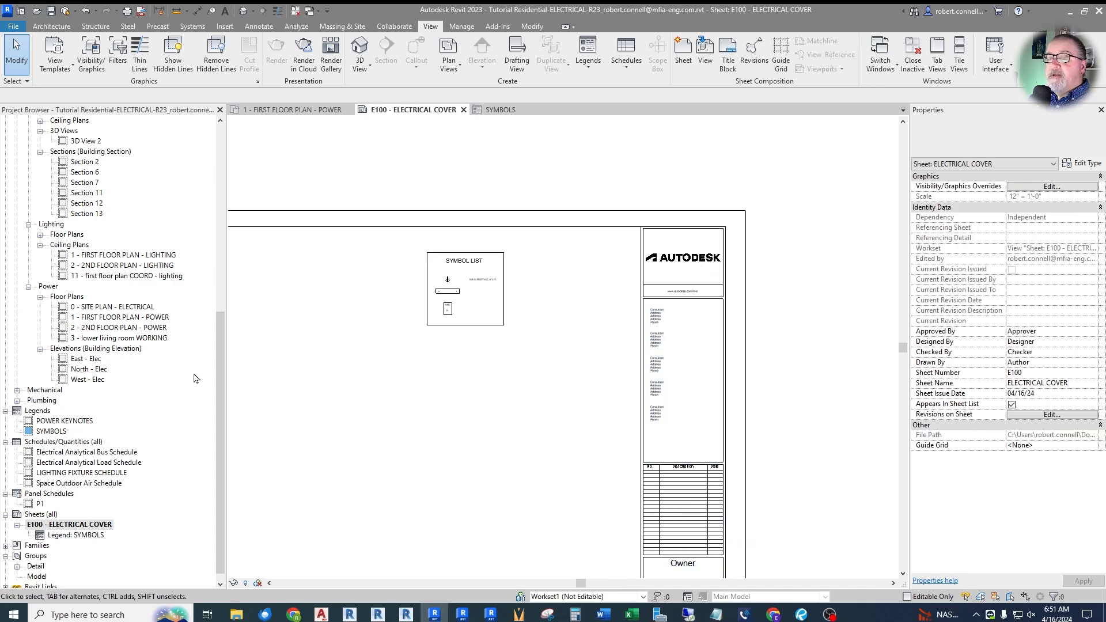
# Step: Activate and deactivate the SYMBOLS viewport once more, and reopen the legend in its own view
pyautogui.click(489, 303)
pyautogui.doubleClick(489, 303)
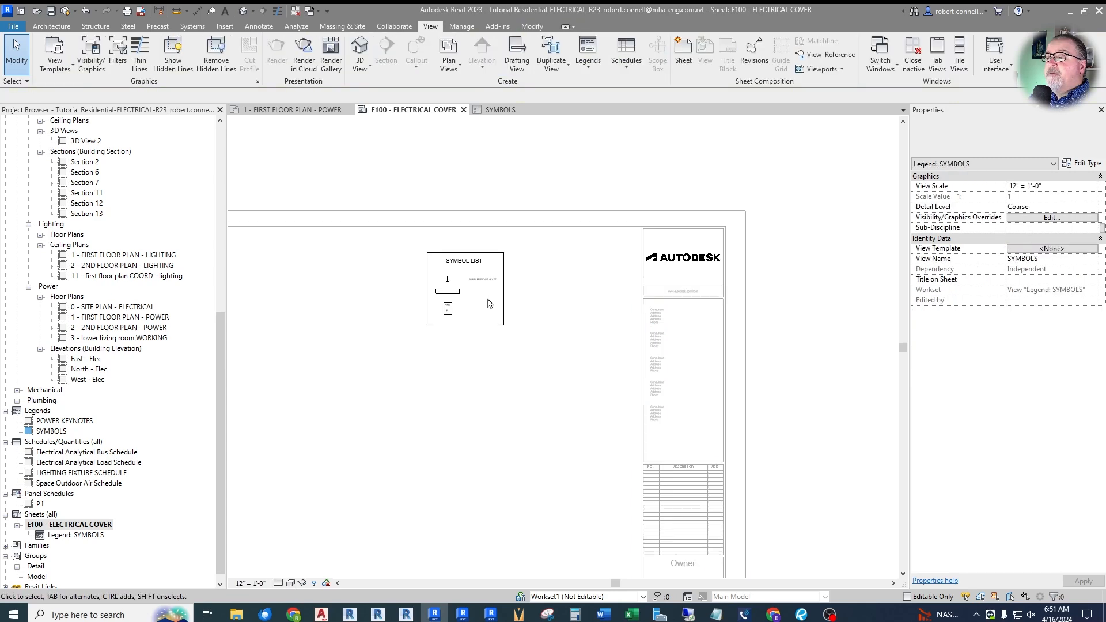
pyautogui.scroll(2, 433, 314)
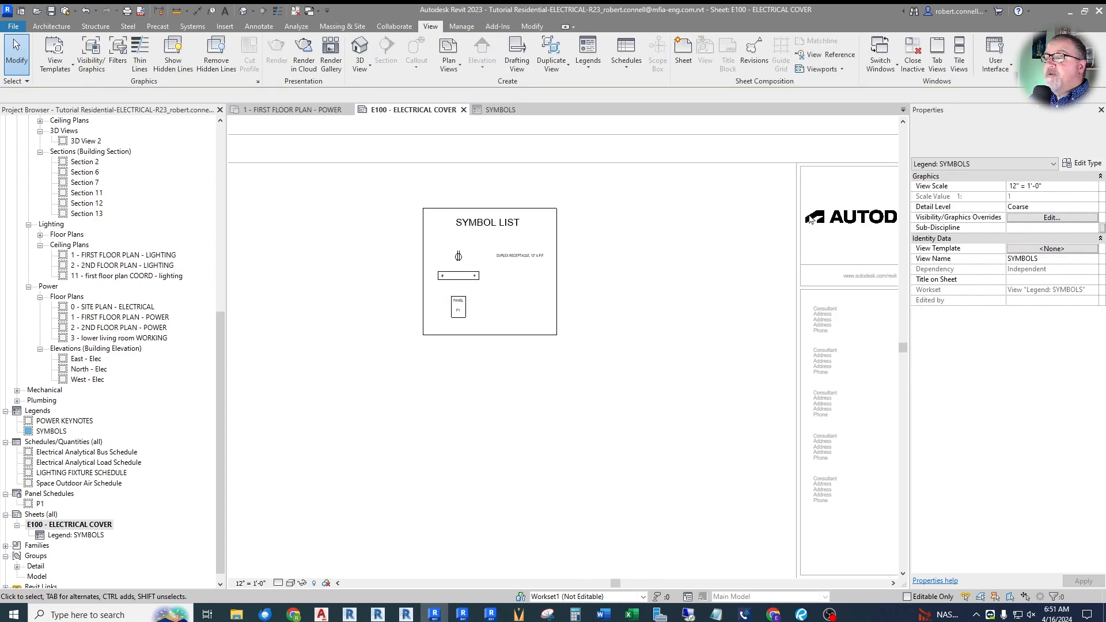
pyautogui.scroll(-2, 743, 255)
pyautogui.doubleClick(708, 255)
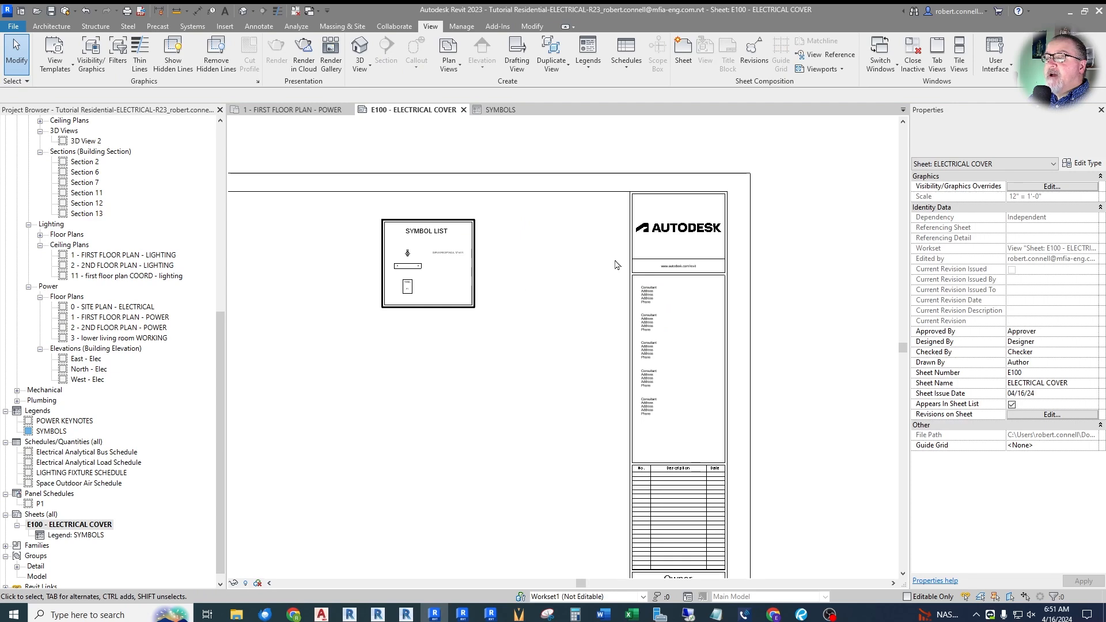
pyautogui.doubleClick(74, 535)
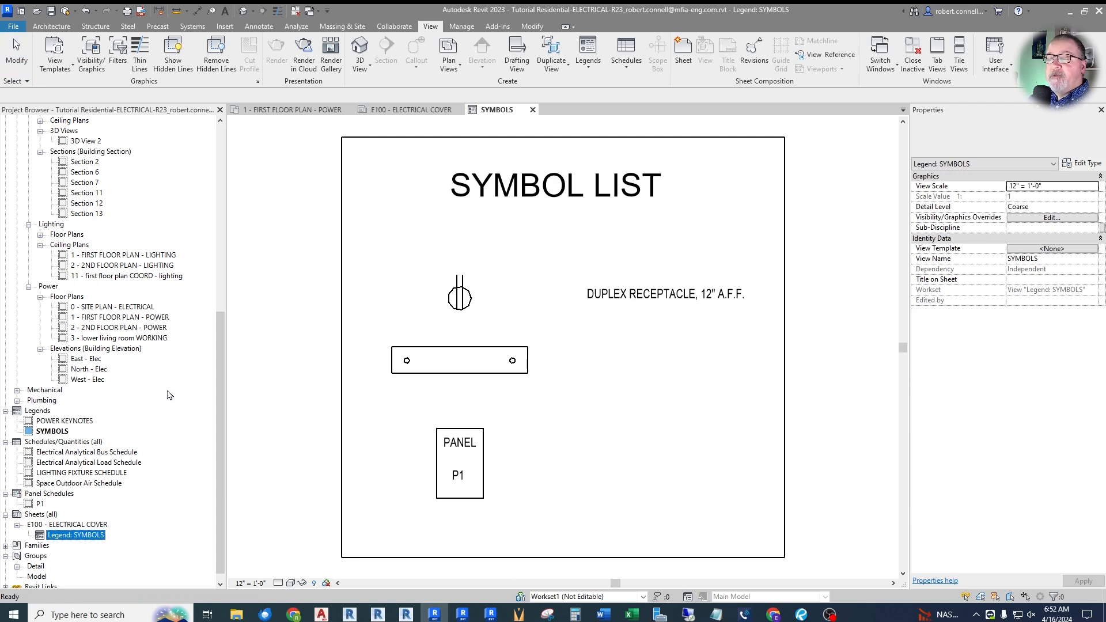
pyautogui.scroll(-2, 610, 285)
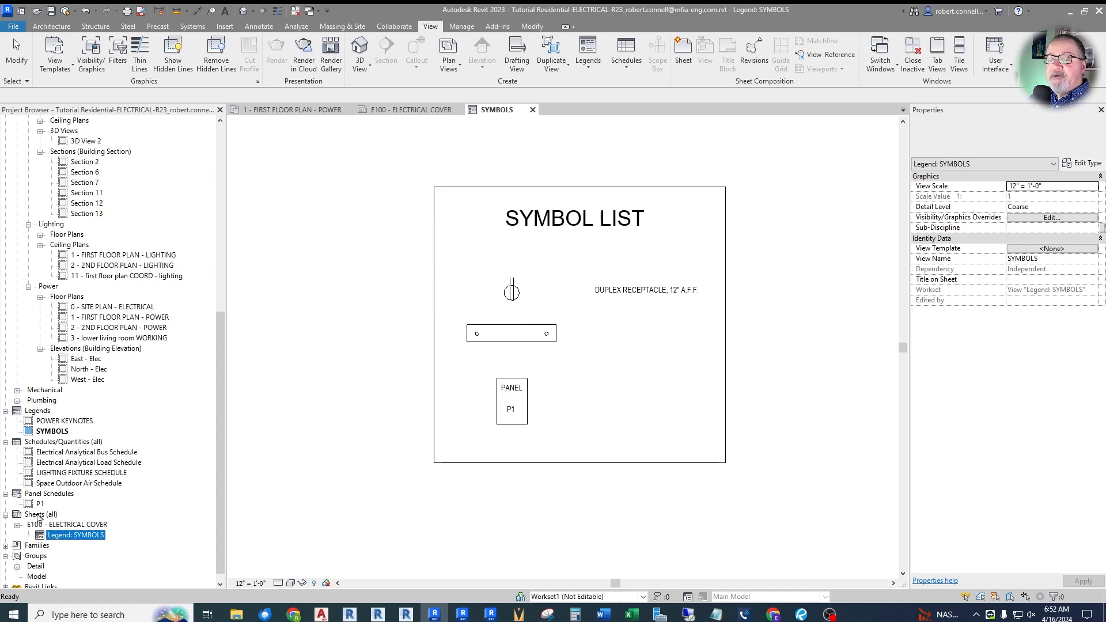
# Step: Create a new sheet with the E1 30 x 42 Horizontal title block
pyautogui.rightClick(37, 515)
pyautogui.click(80, 423)
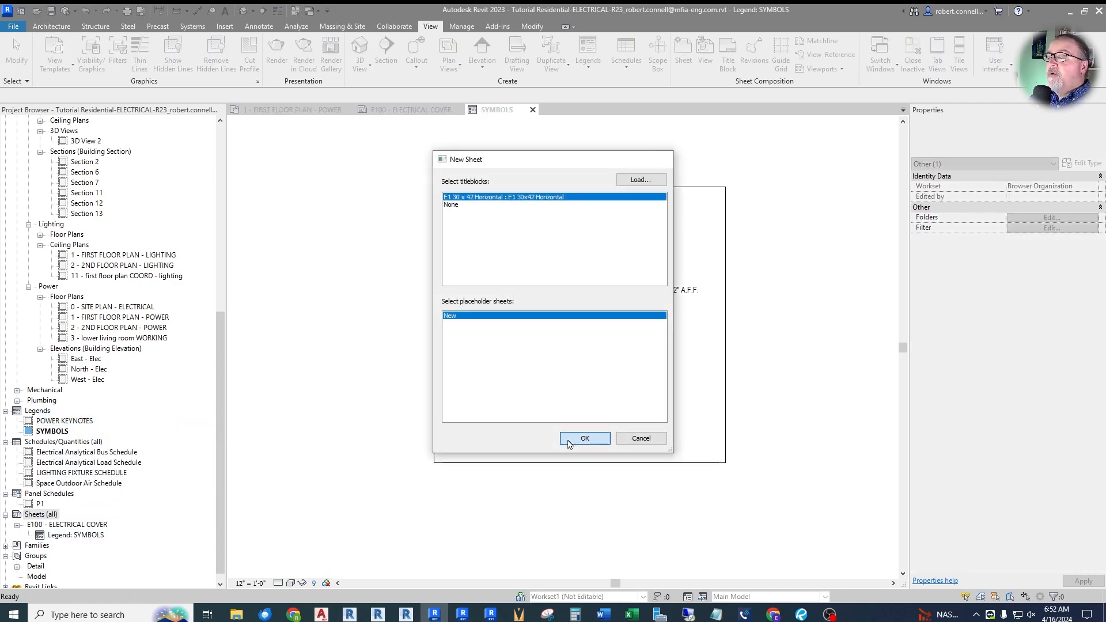
pyautogui.click(582, 439)
# Step: Retitle the new sheet with number E200 and name FIRST FLOOR PLAN - LIGHTING
pyautogui.write('200')
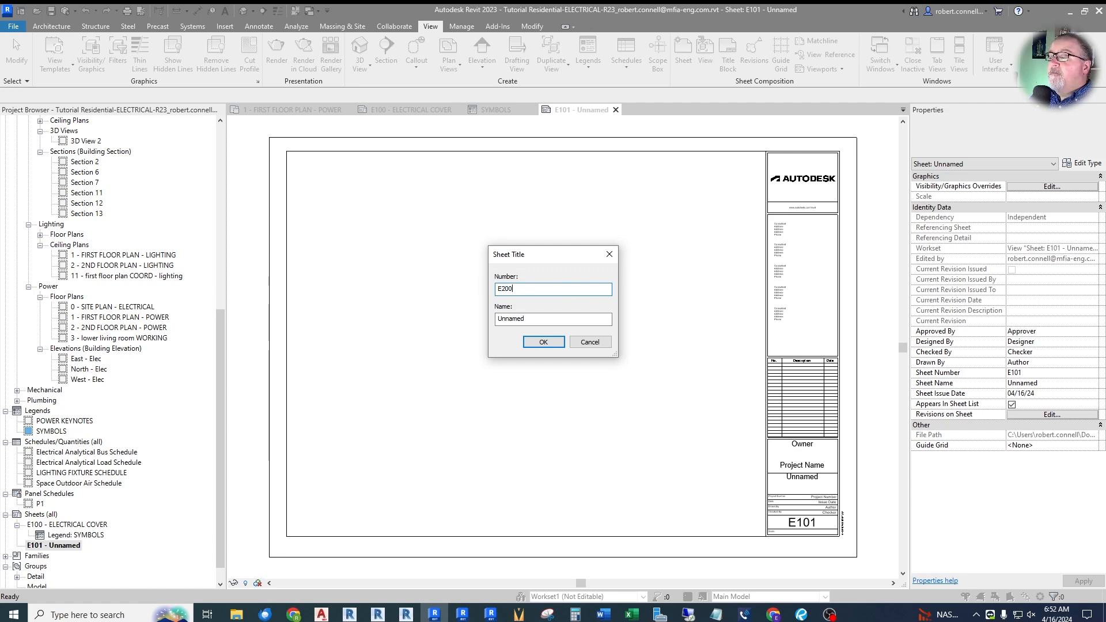
pyautogui.moveTo(540, 318); pyautogui.dragTo(483, 321)
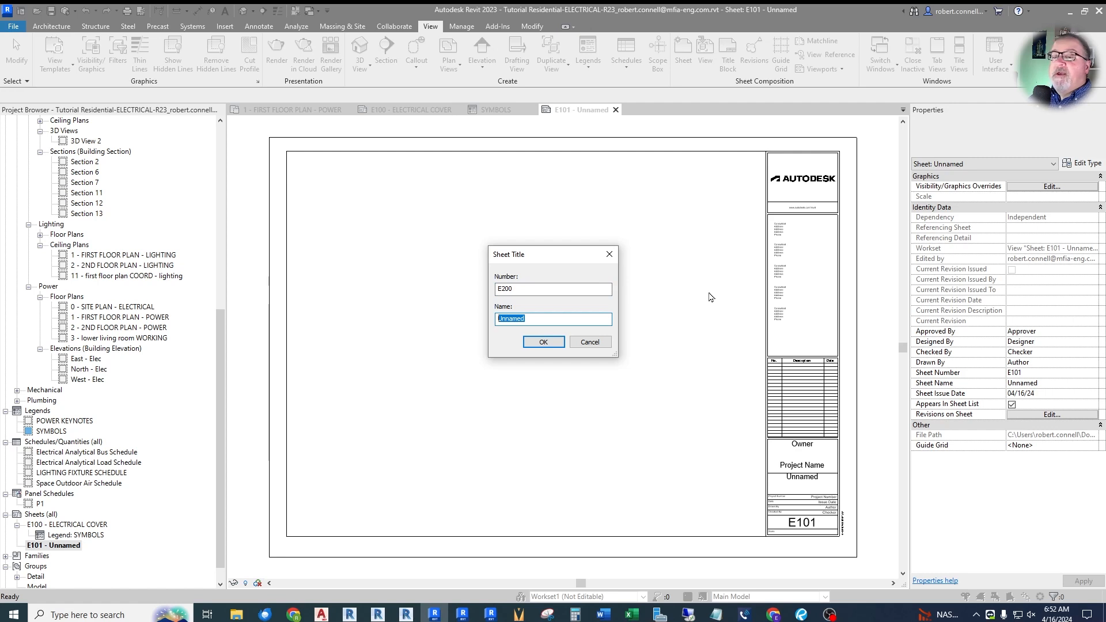
pyautogui.write('FIRST')
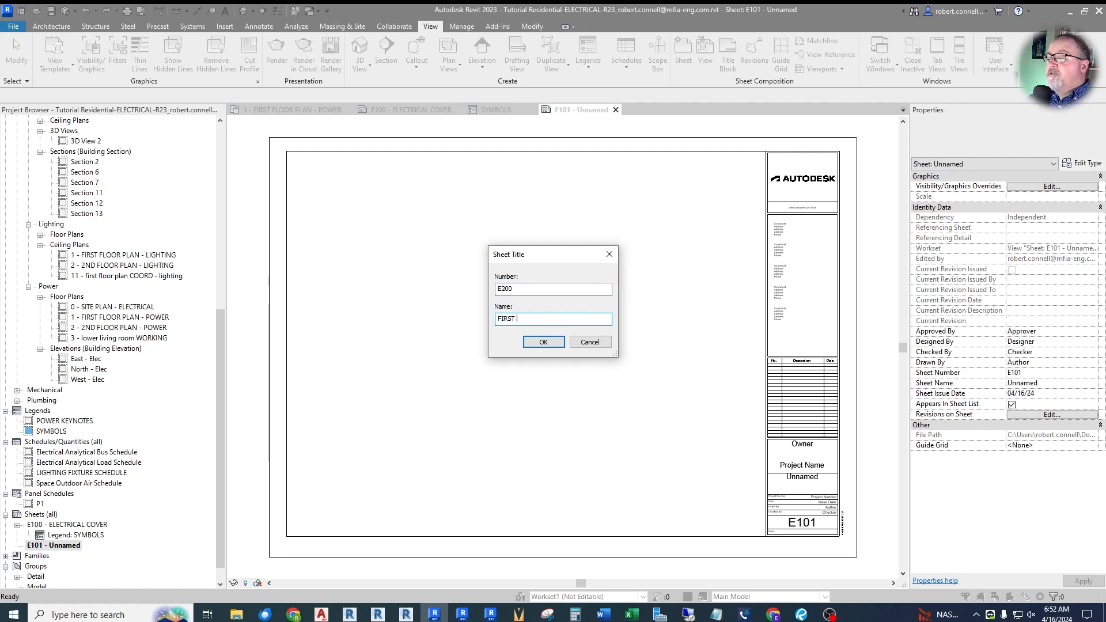
pyautogui.write(' FLOOR PLAN - LI')
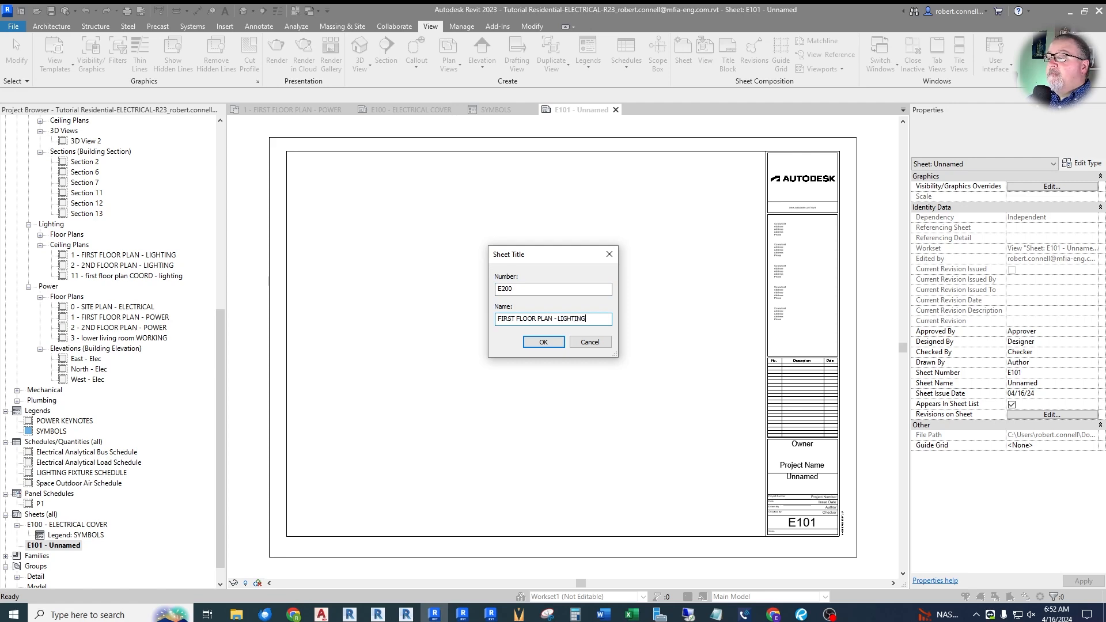
pyautogui.write('GHTING')
pyautogui.press('Return')
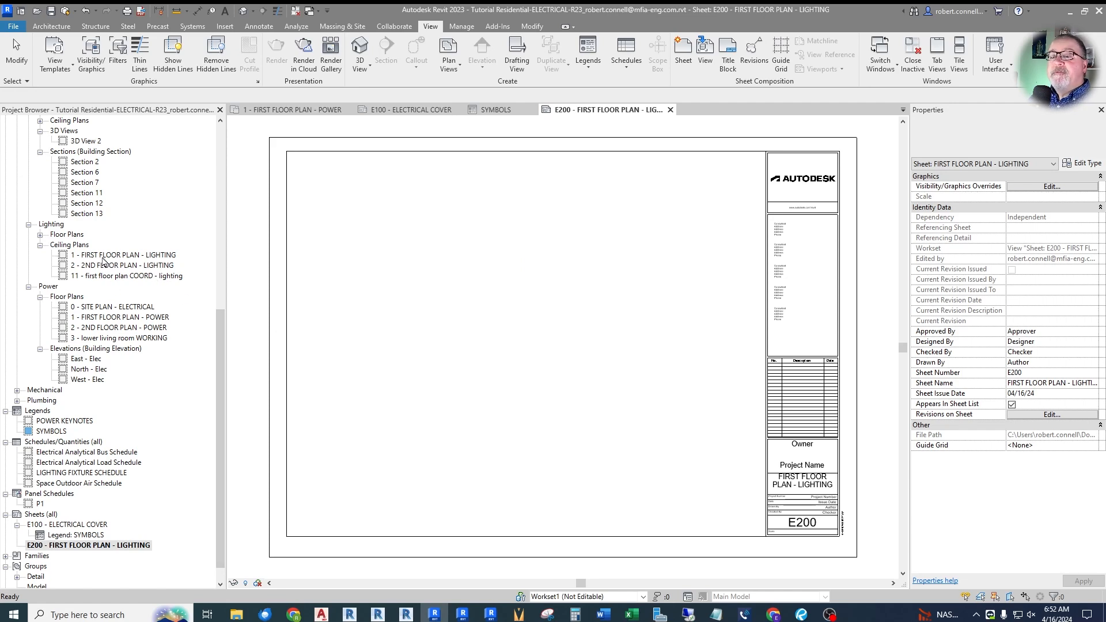
# Step: Place the ceiling plan 1 - FIRST FLOOR PLAN - LIGHTING in the middle of sheet E200's drawing area
pyautogui.moveTo(104, 259); pyautogui.dragTo(544, 372)
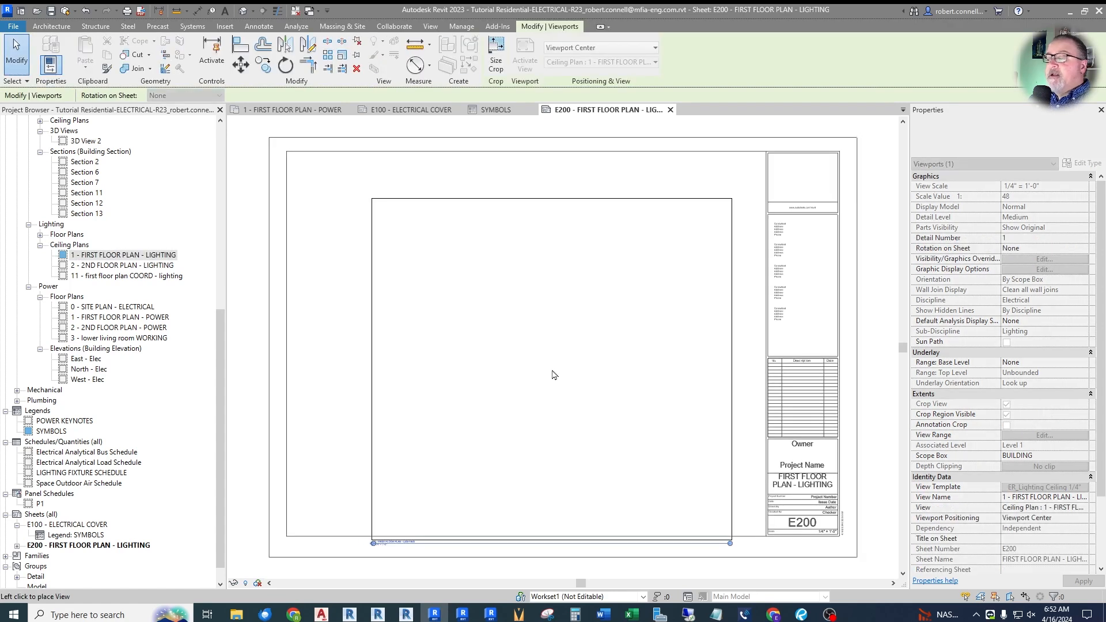
pyautogui.click(515, 364)
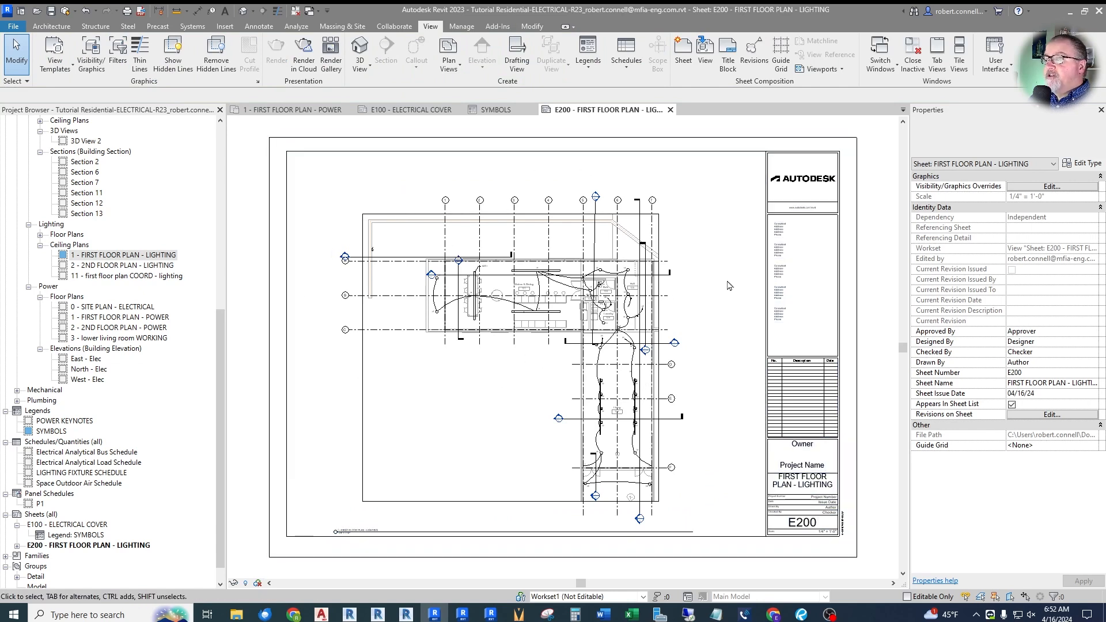
# Step: Set the ceiling plan viewport's Title on Sheet on sheet E200 to FIRST FLOOR PLAN - LIGHTING
pyautogui.scroll(5, 343, 547)
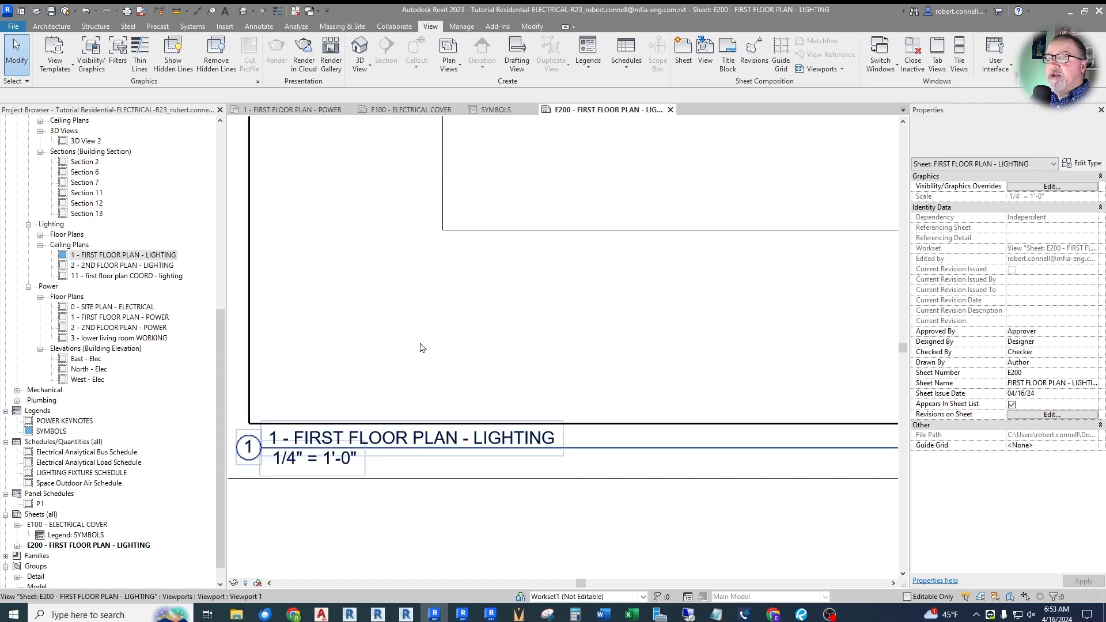
pyautogui.scroll(-1, 362, 428)
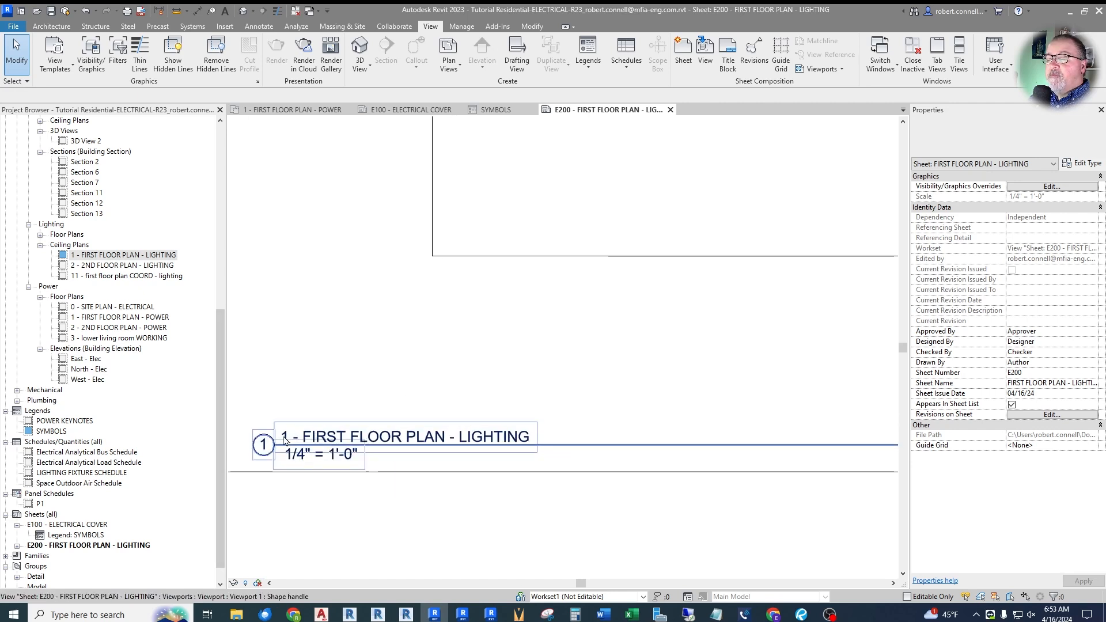
pyautogui.scroll(-1, 285, 441)
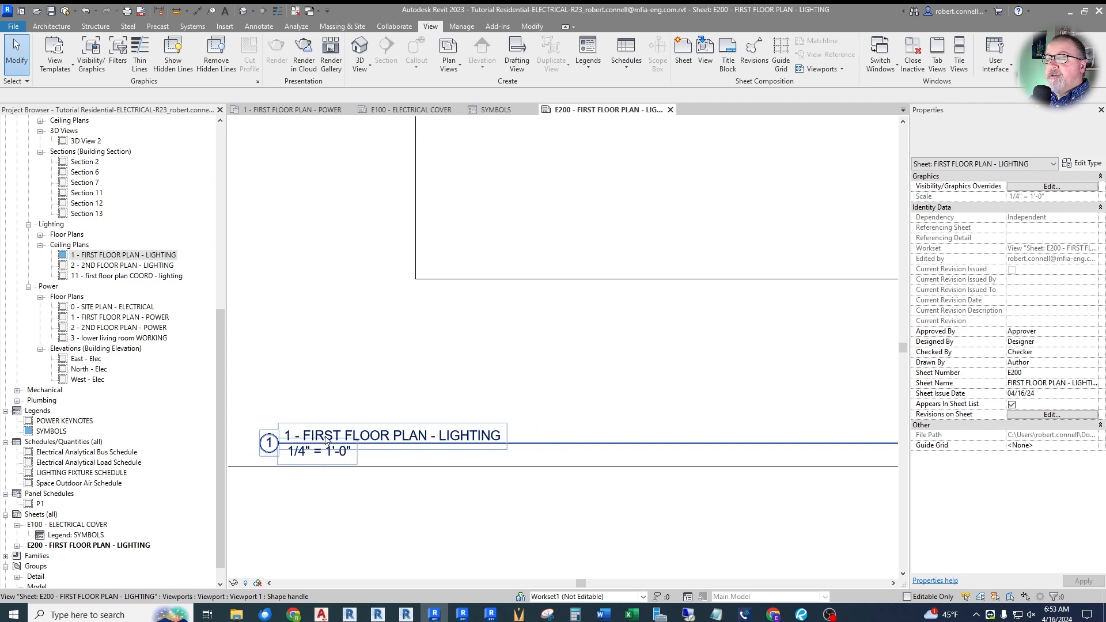
pyautogui.click(361, 400)
pyautogui.scroll(-3, 1016, 475)
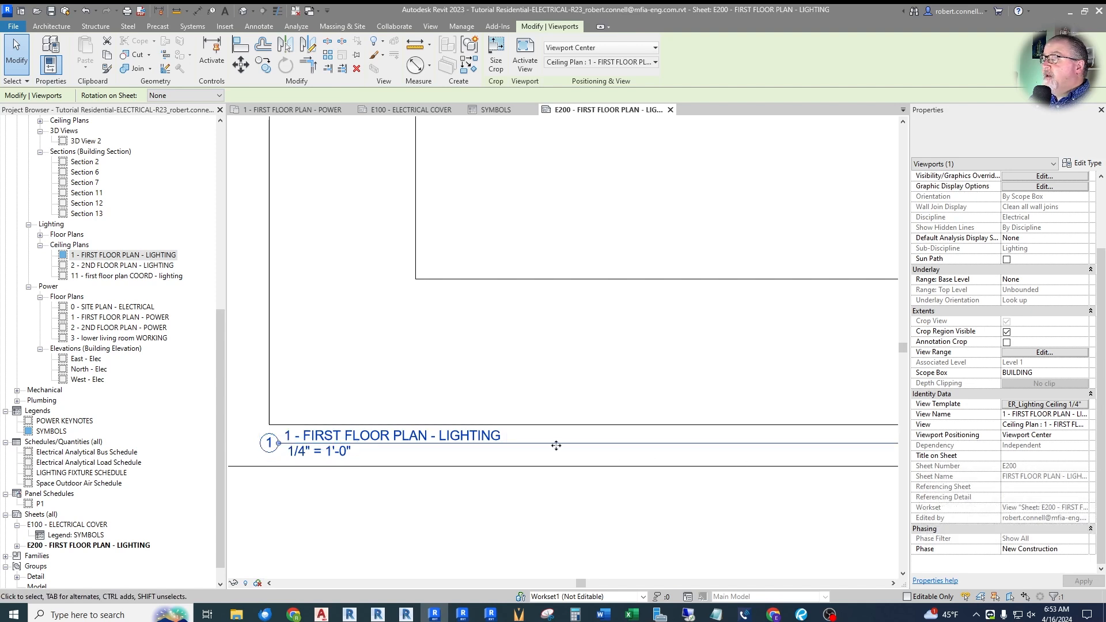
pyautogui.click(1035, 458)
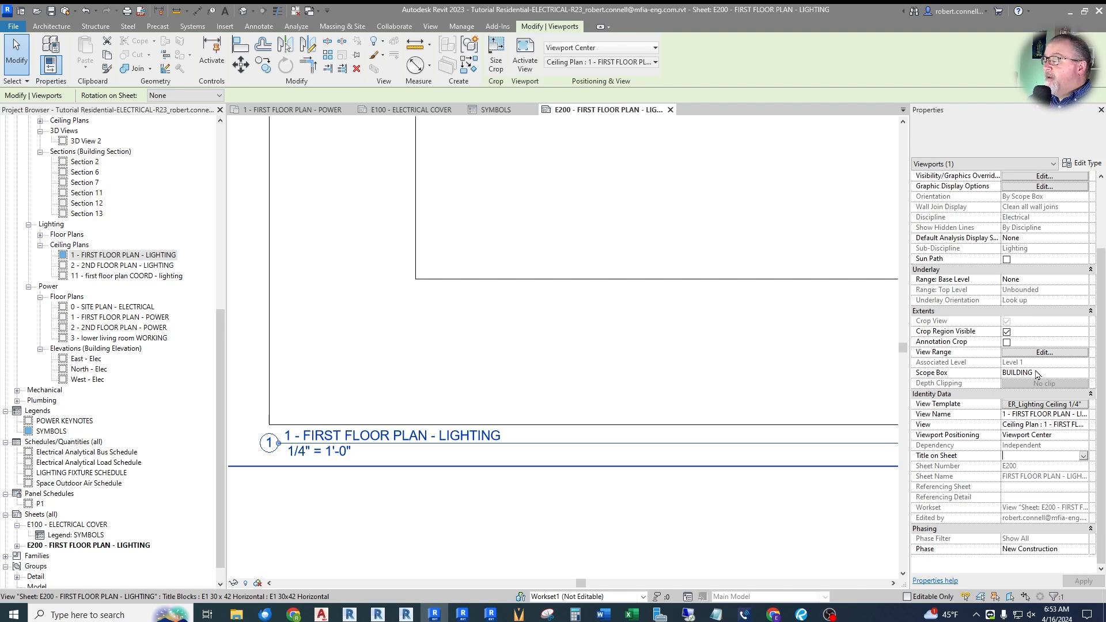
pyautogui.write('FIRS')
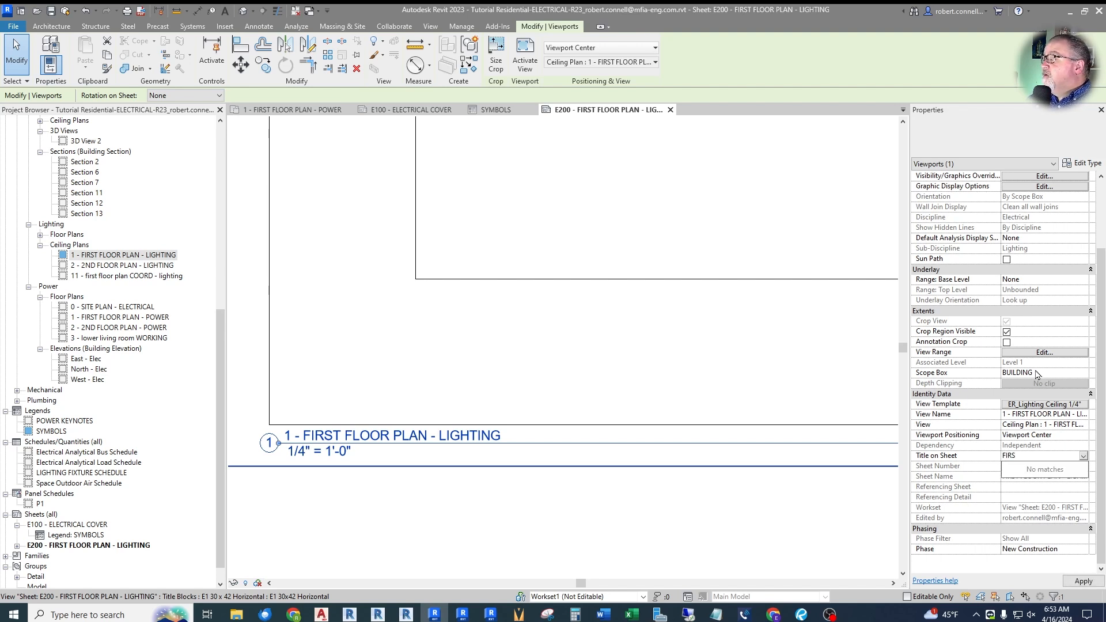
pyautogui.write('T FLOOR PLAN - LIGHTING')
pyautogui.press('Return')
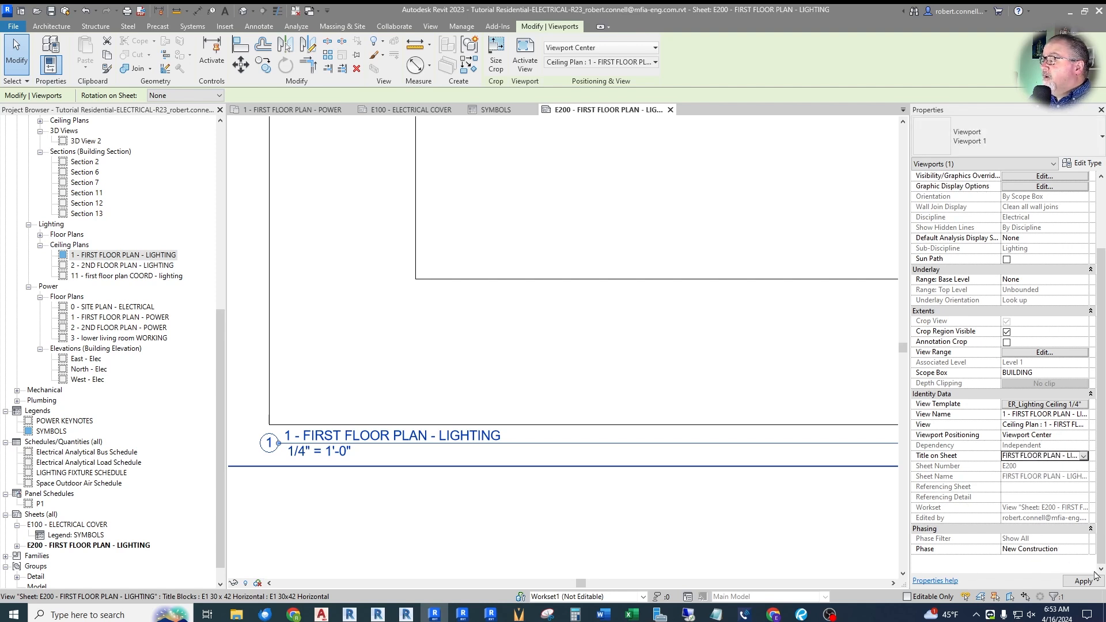
pyautogui.click(1093, 578)
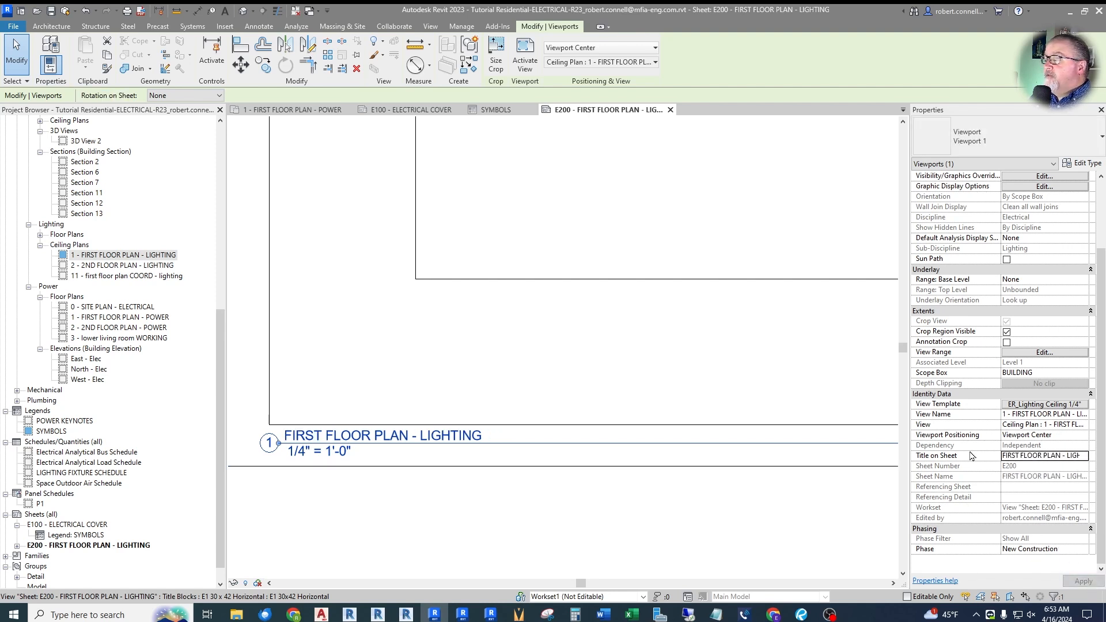
pyautogui.scroll(-6, 365, 422)
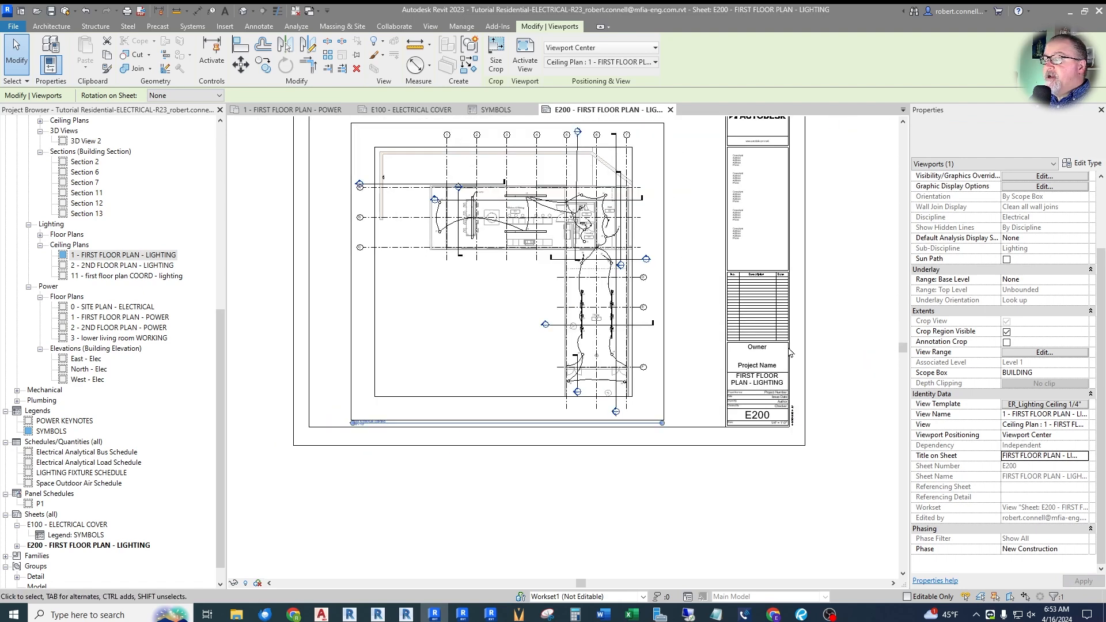
pyautogui.scroll(3, 336, 433)
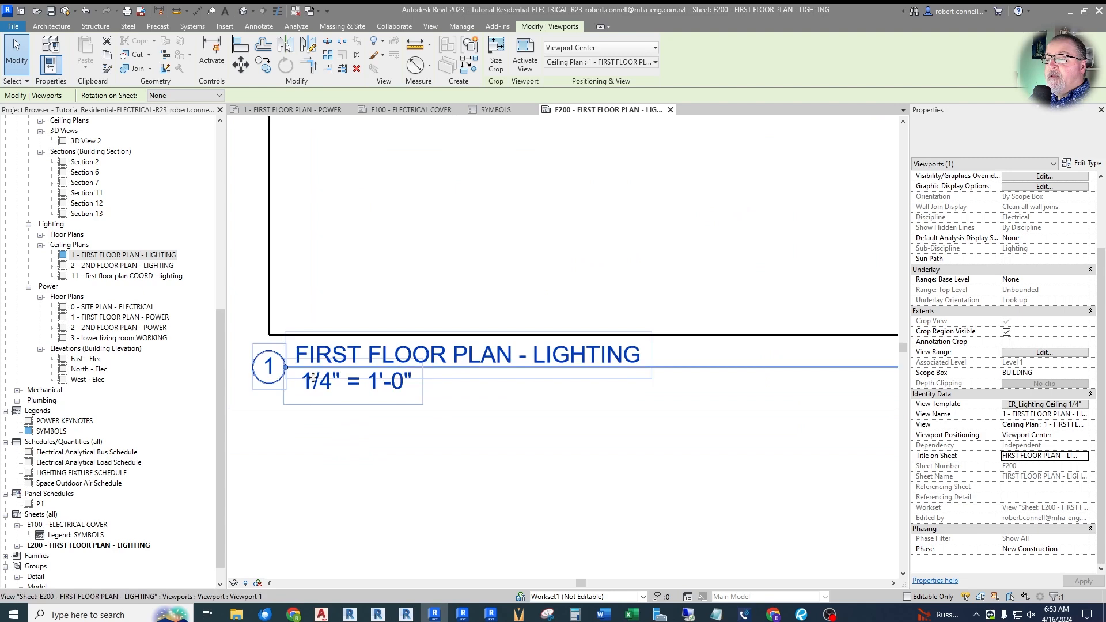
# Step: Move the whole ceiling plan viewport up the sheet together with its title, and undo the move
pyautogui.scroll(-4, 374, 455)
pyautogui.click(371, 452)
pyautogui.scroll(3, 353, 463)
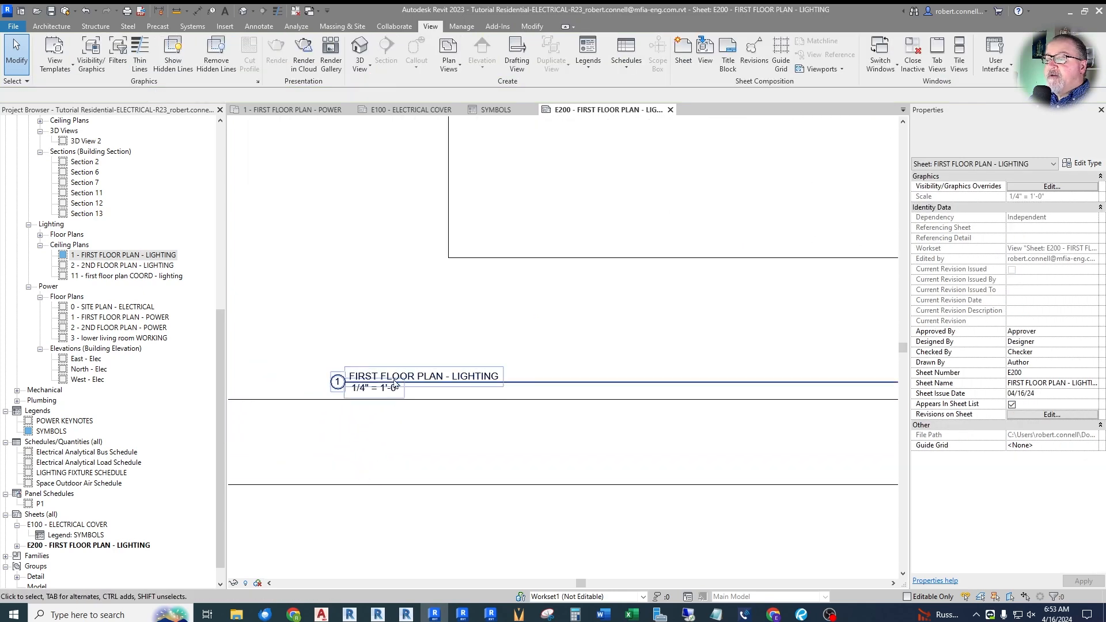
pyautogui.click(427, 296)
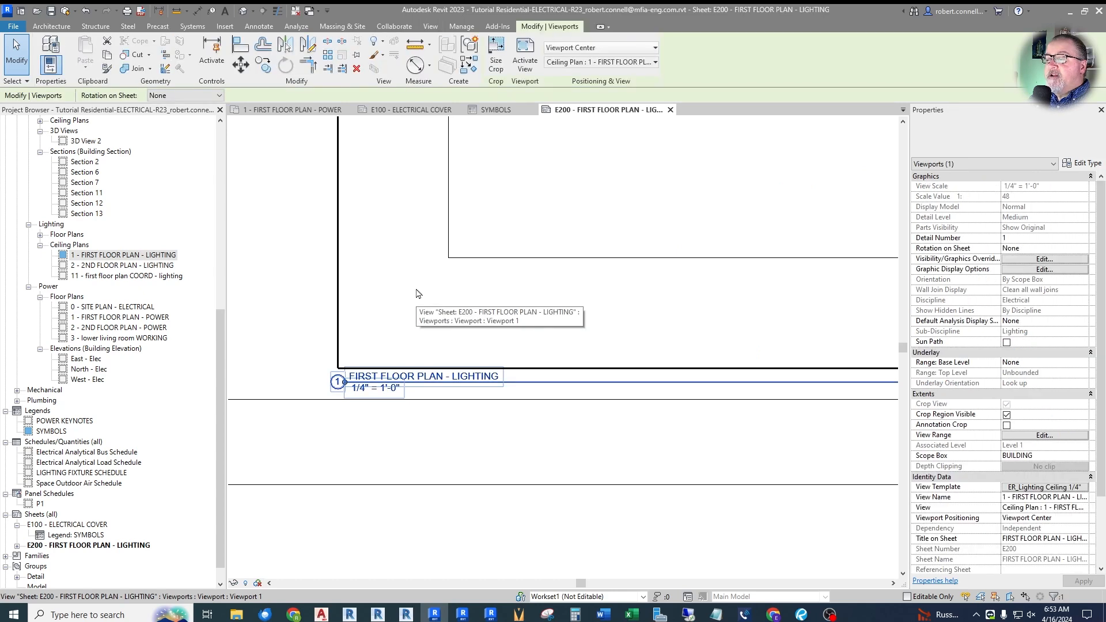
pyautogui.moveTo(532, 384); pyautogui.dragTo(532, 318)
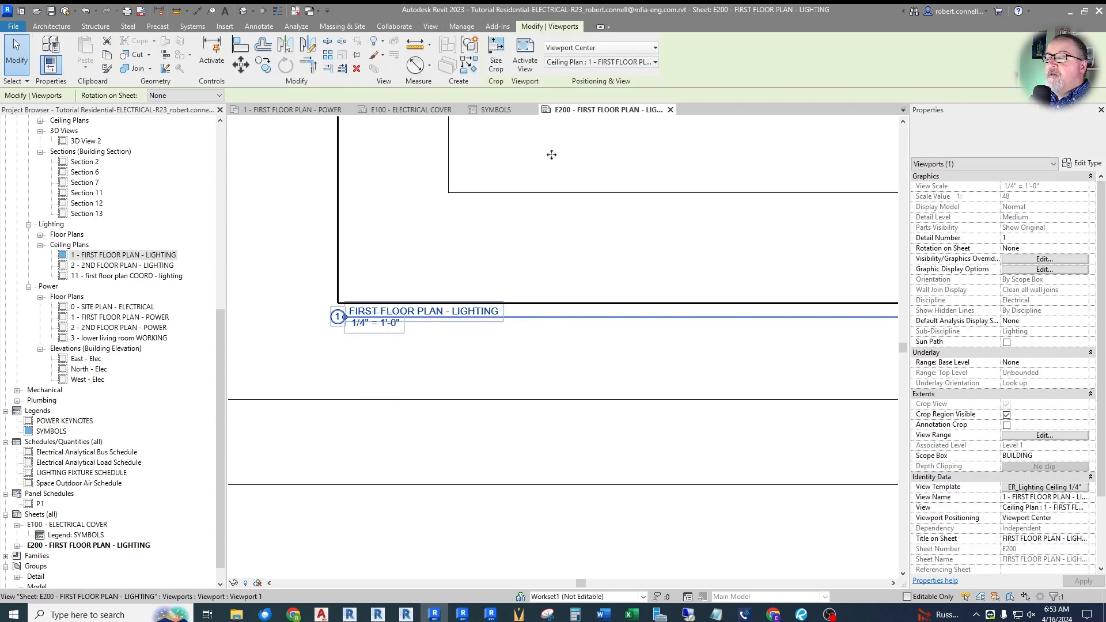
pyautogui.click(86, 12)
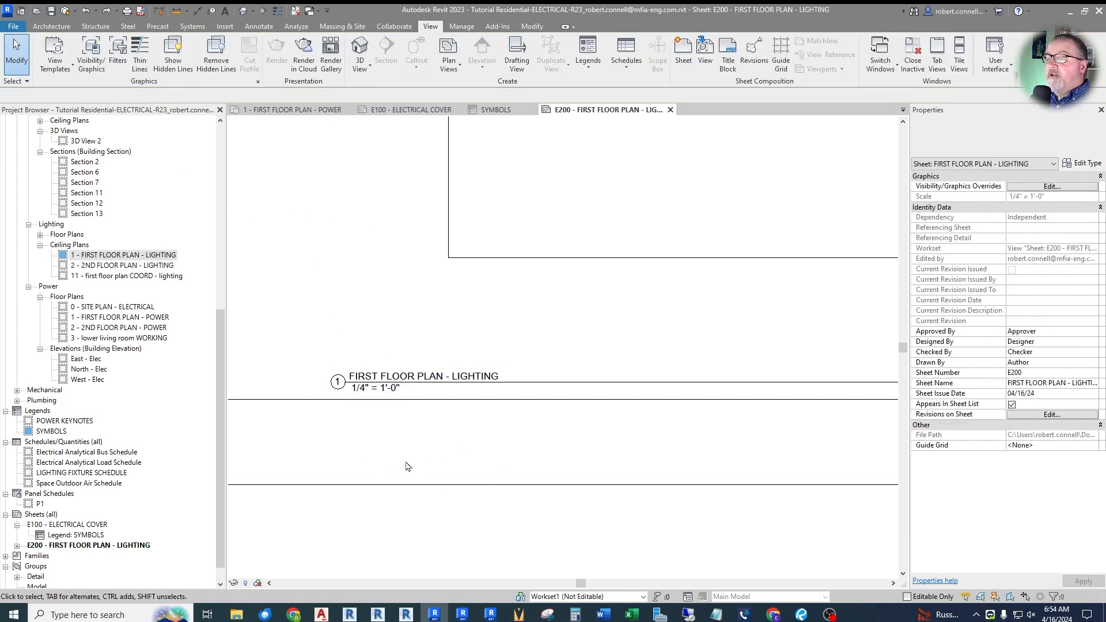
# Step: Move only the viewport's title up to just below the plan, independently of the view, and undo the move
pyautogui.click(523, 386)
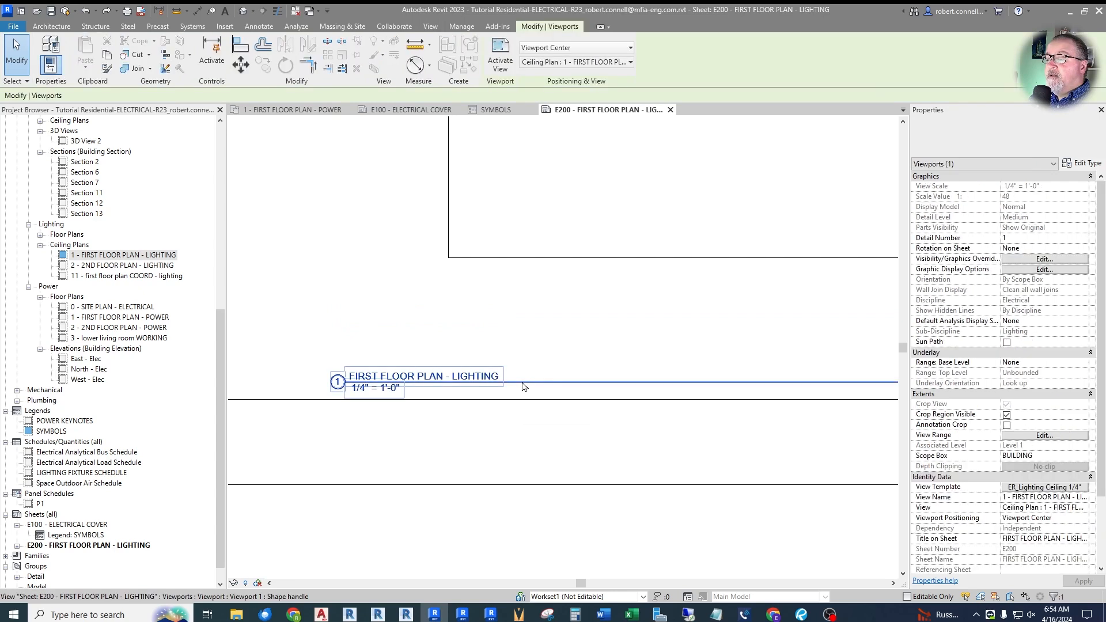
pyautogui.scroll(-4, 348, 428)
pyautogui.scroll(-2, 348, 428)
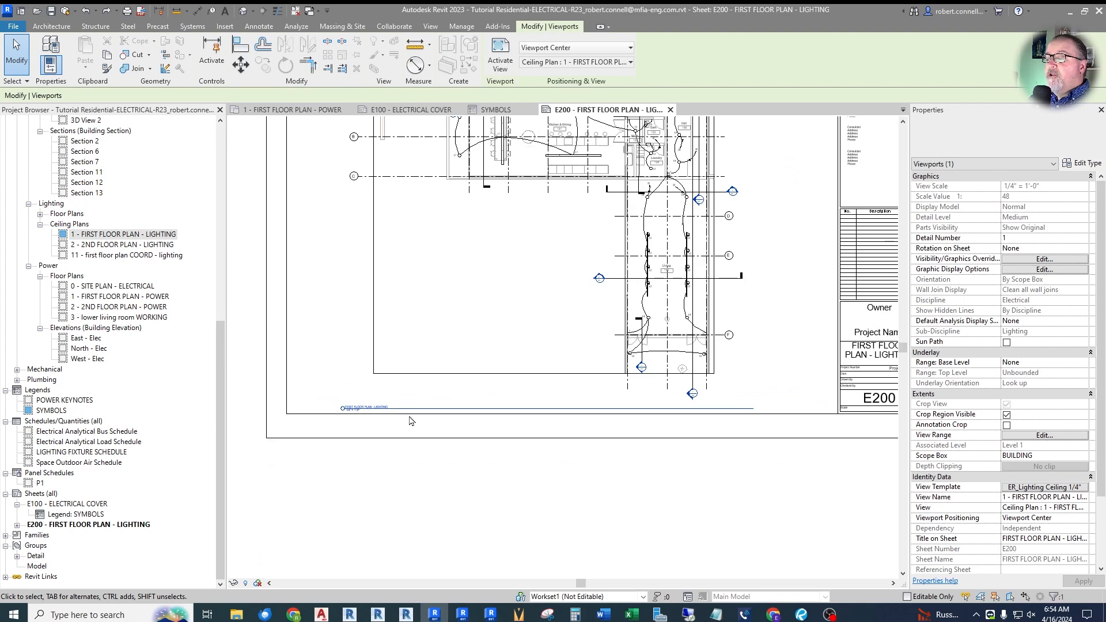
pyautogui.moveTo(431, 399); pyautogui.dragTo(430, 373)
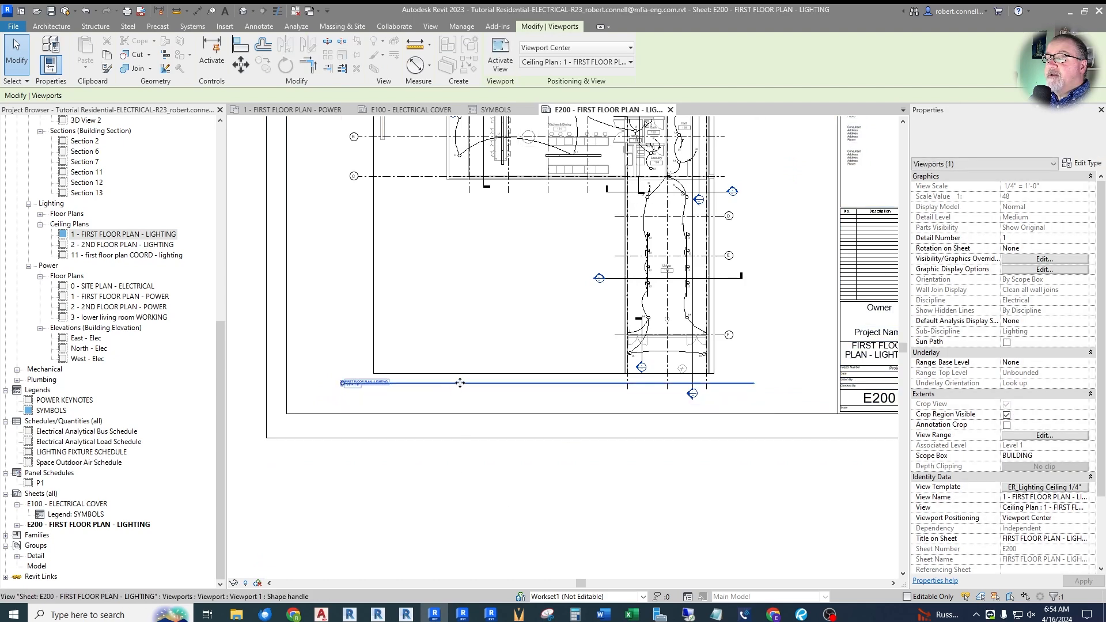
pyautogui.click(85, 10)
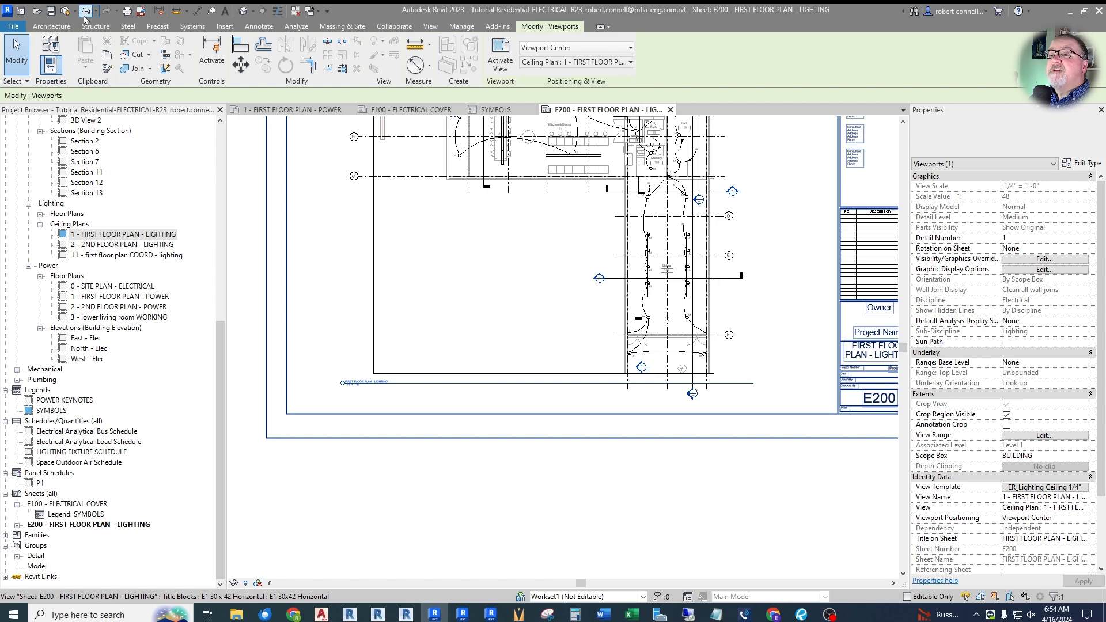
# Step: Select the plan viewport itself, shift it well up the sheet with its title, and undo the shift
pyautogui.click(455, 324)
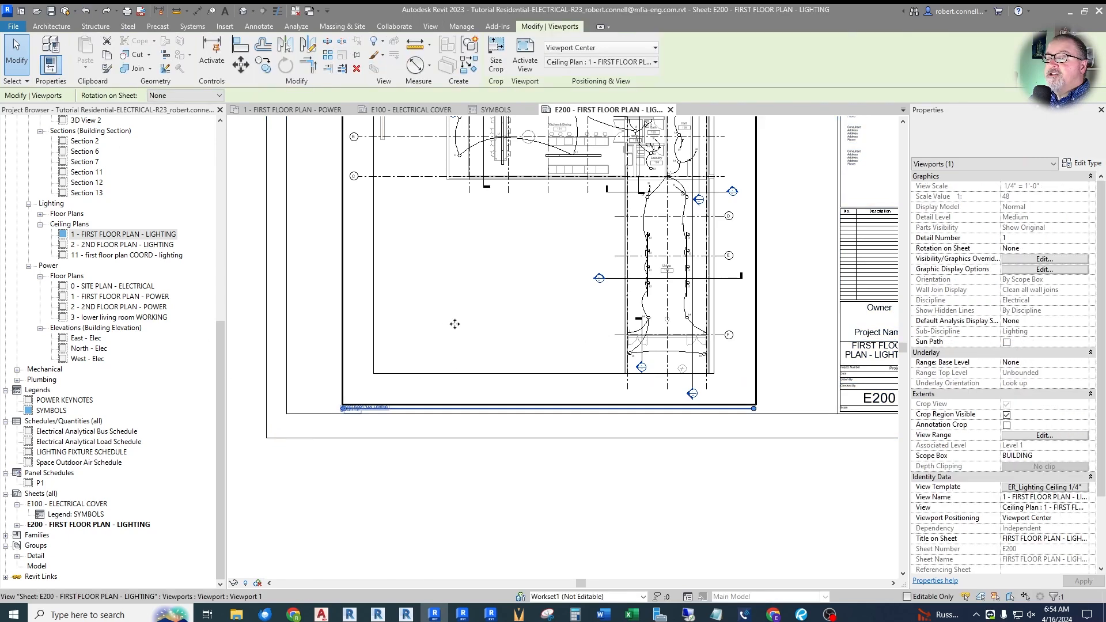
pyautogui.moveTo(465, 336); pyautogui.dragTo(469, 240)
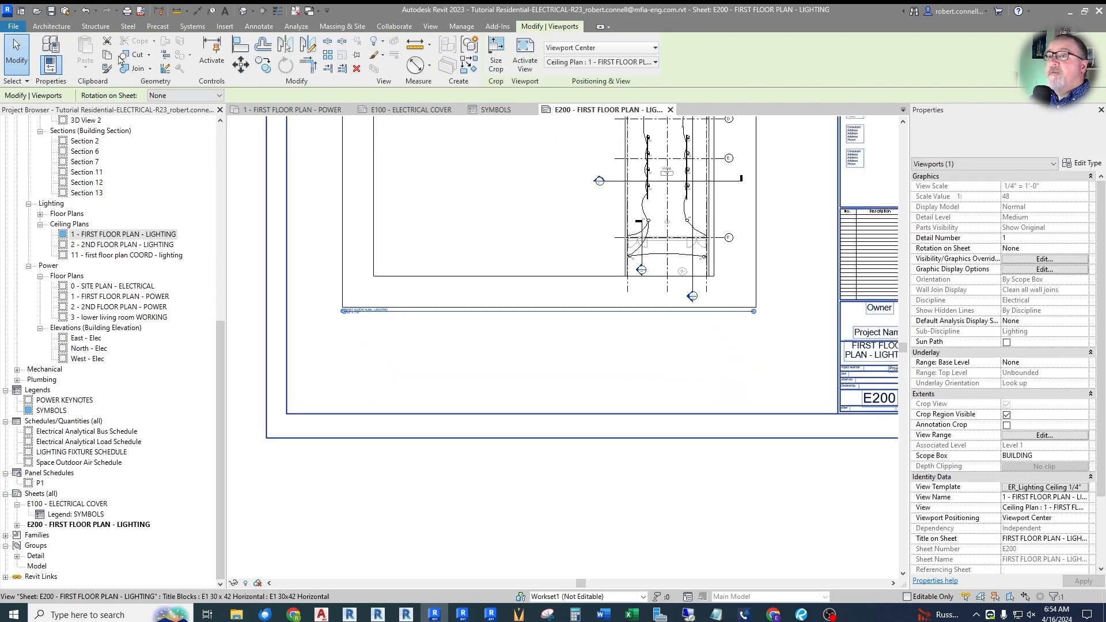
pyautogui.click(86, 11)
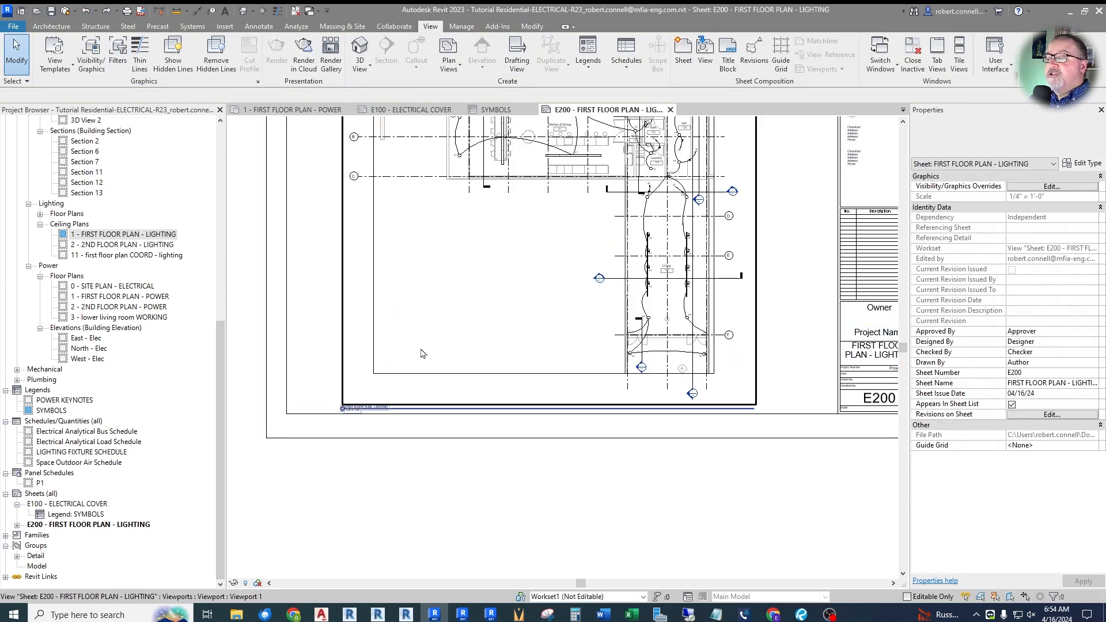
# Step: Move the viewport's title slightly up towards the plan, and shift the whole viewport a little down the sheet
pyautogui.click(432, 410)
pyautogui.moveTo(432, 410); pyautogui.dragTo(436, 394)
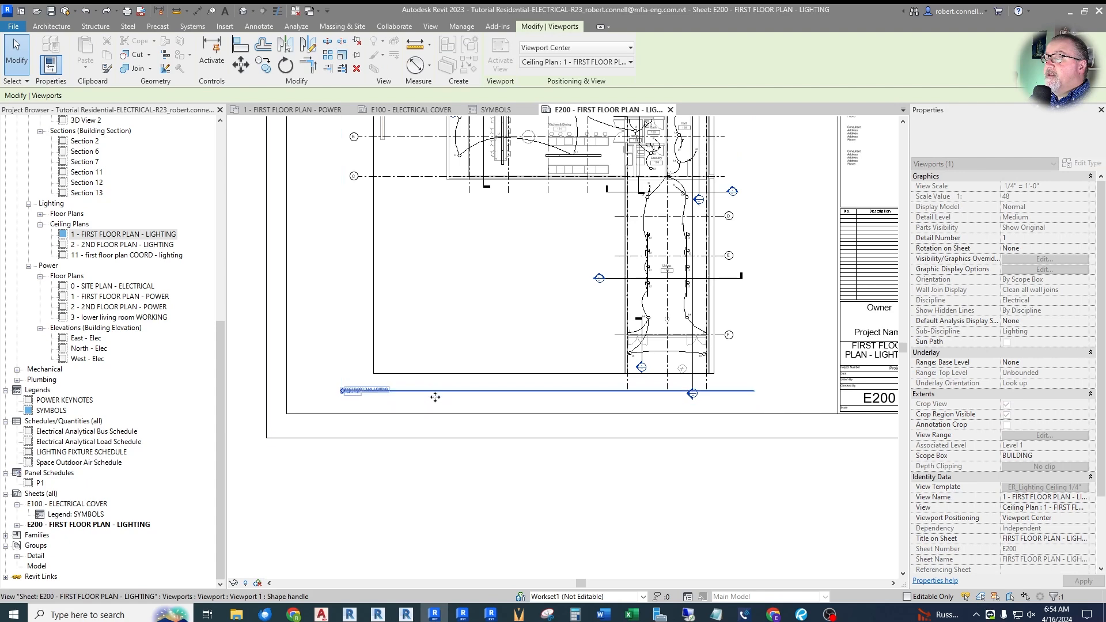
pyautogui.click(411, 462)
pyautogui.click(457, 343)
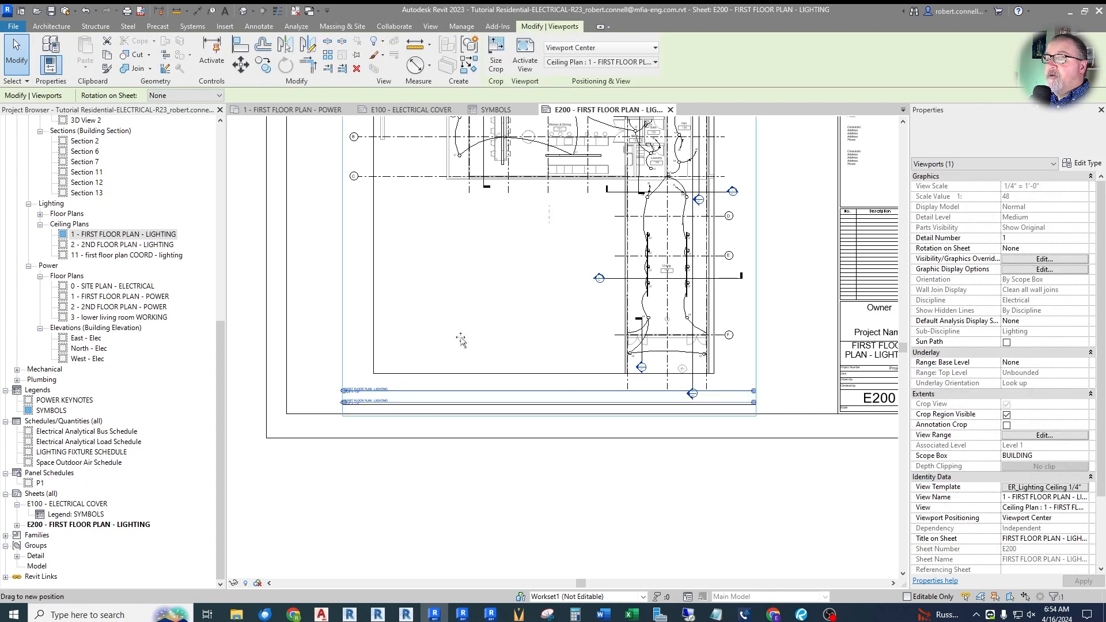
pyautogui.moveTo(460, 342); pyautogui.dragTo(460, 356)
pyautogui.press('Escape')
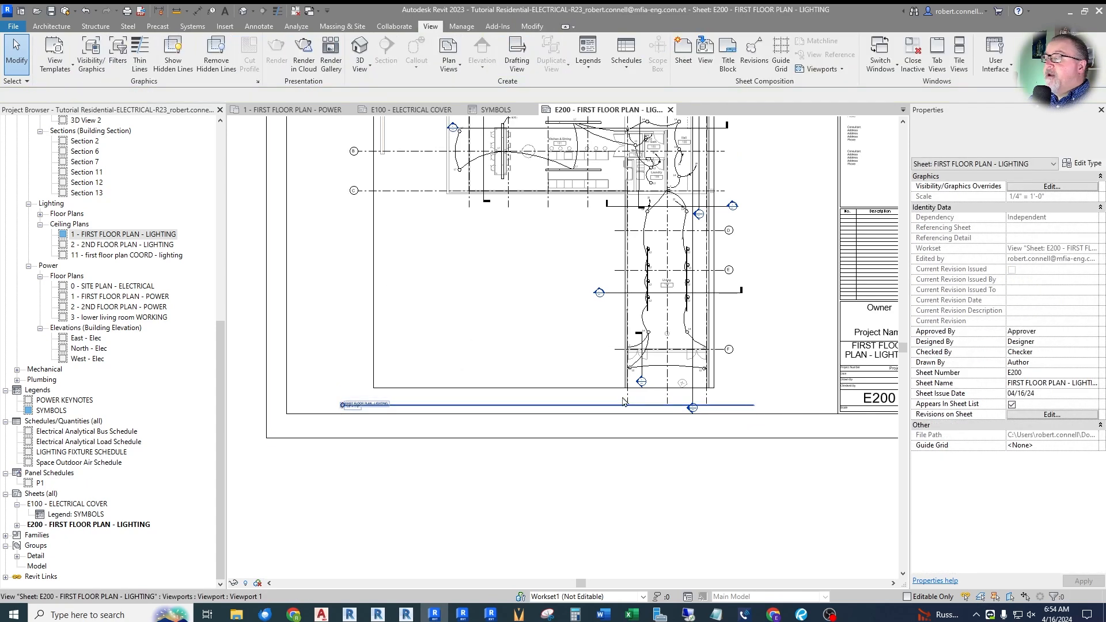
# Step: Shorten the viewport's title line so it ends just past the title text
pyautogui.click(576, 352)
pyautogui.moveTo(741, 409); pyautogui.dragTo(674, 406)
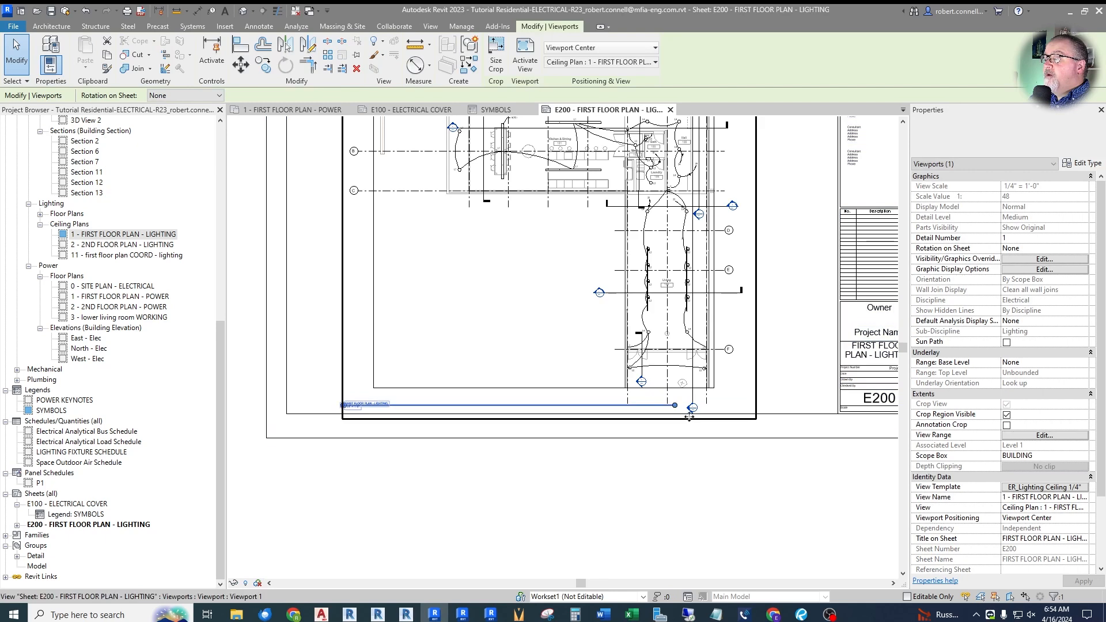
pyautogui.moveTo(431, 422); pyautogui.dragTo(424, 423)
pyautogui.click(403, 473)
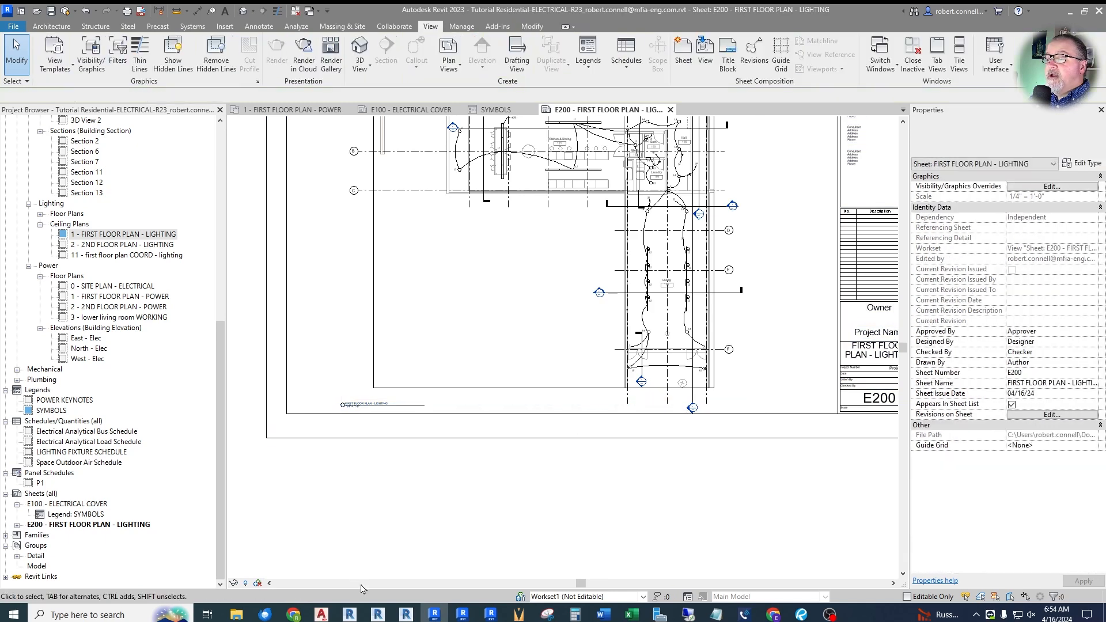
# Step: Extend the viewport's title line to run nearly the full width of the viewport
pyautogui.click(425, 368)
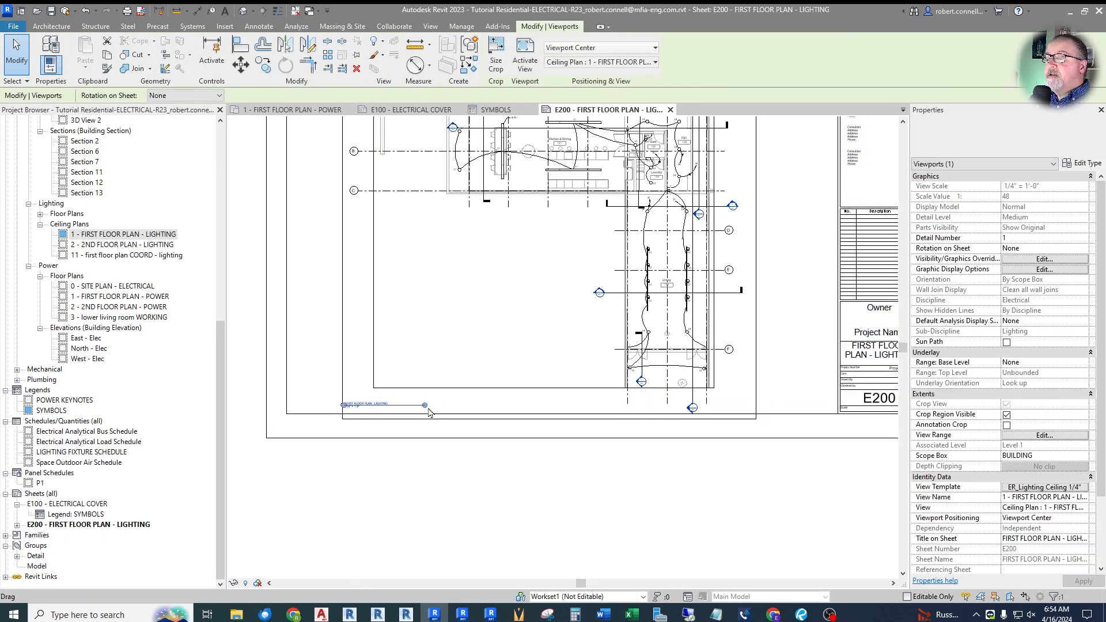
pyautogui.moveTo(426, 405); pyautogui.dragTo(716, 410)
pyautogui.click(576, 433)
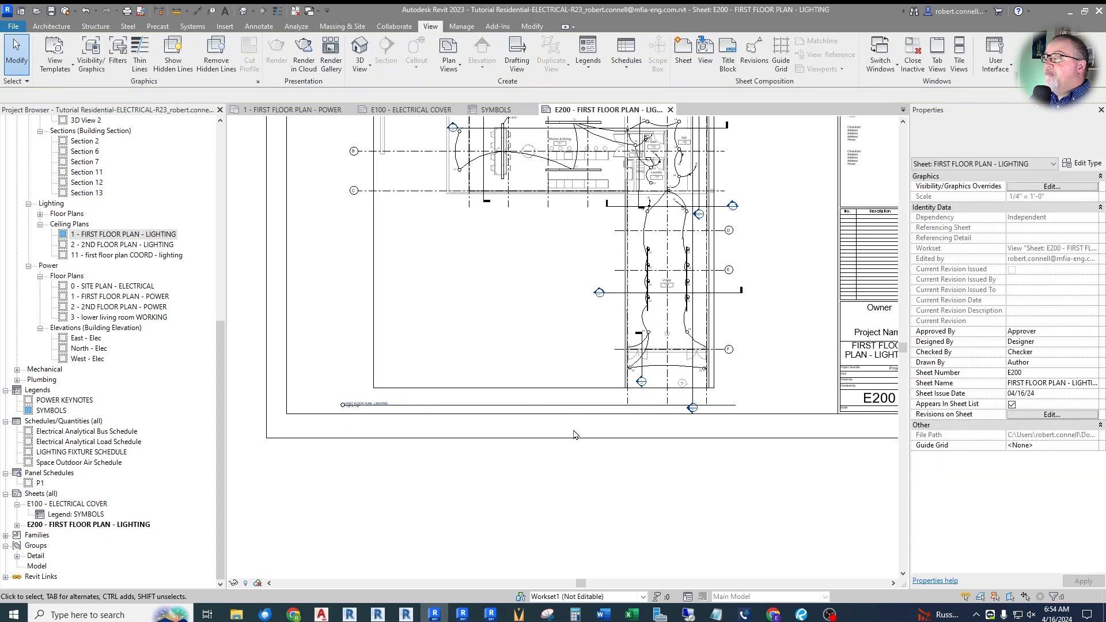
# Step: Place the SYMBOLS legend on sheet E200 beside the title block above the plan, and delete it again
pyautogui.scroll(-2, 547, 420)
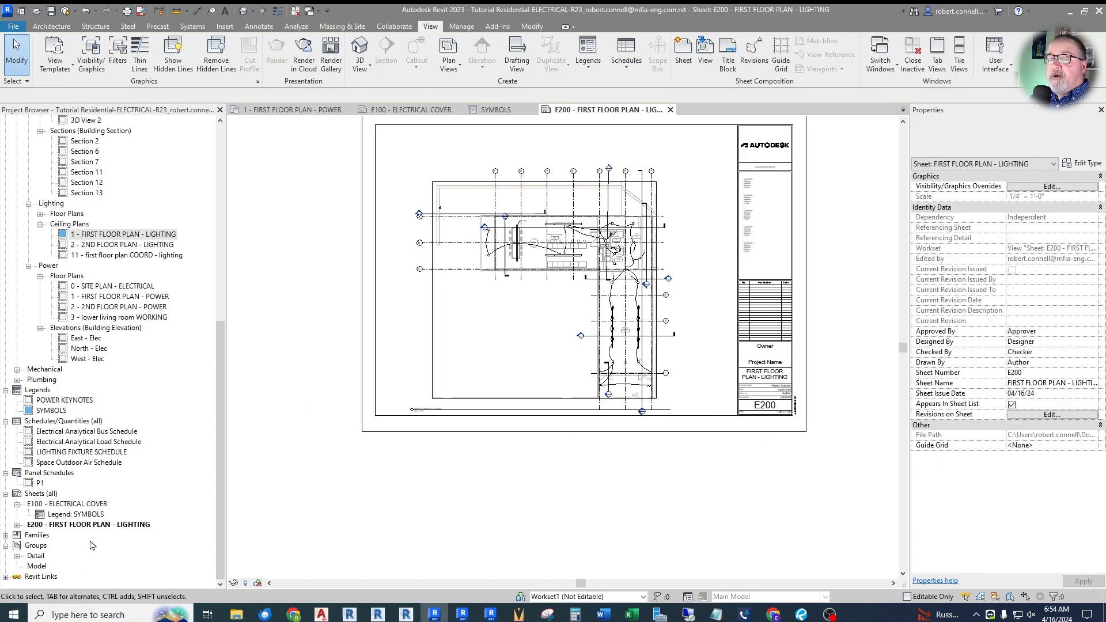
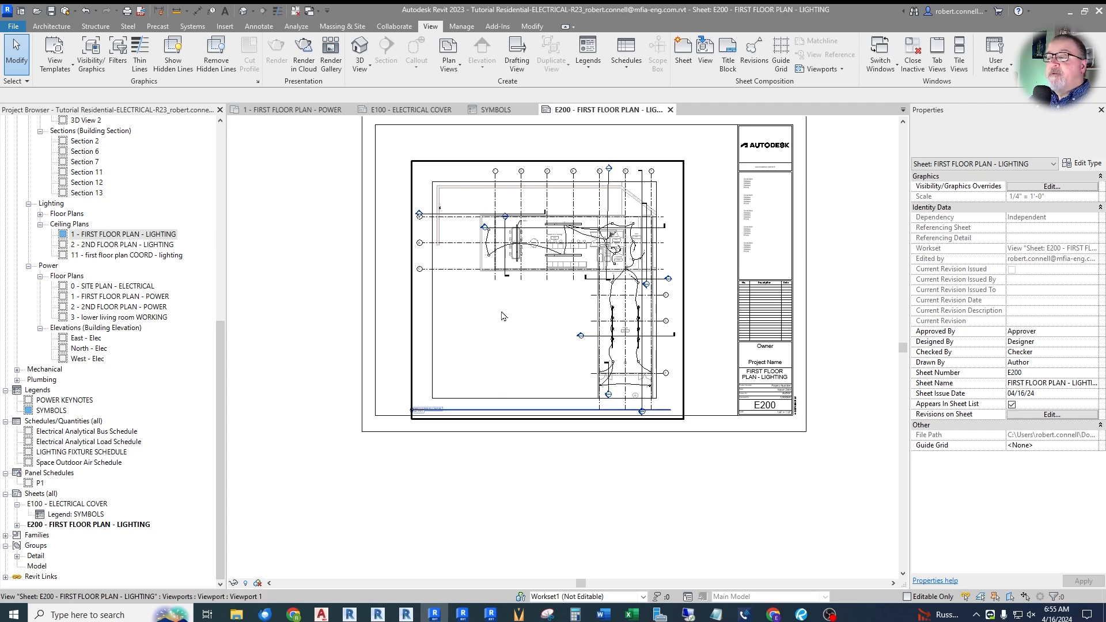
pyautogui.scroll(-5, 519, 358)
pyautogui.scroll(4, 534, 230)
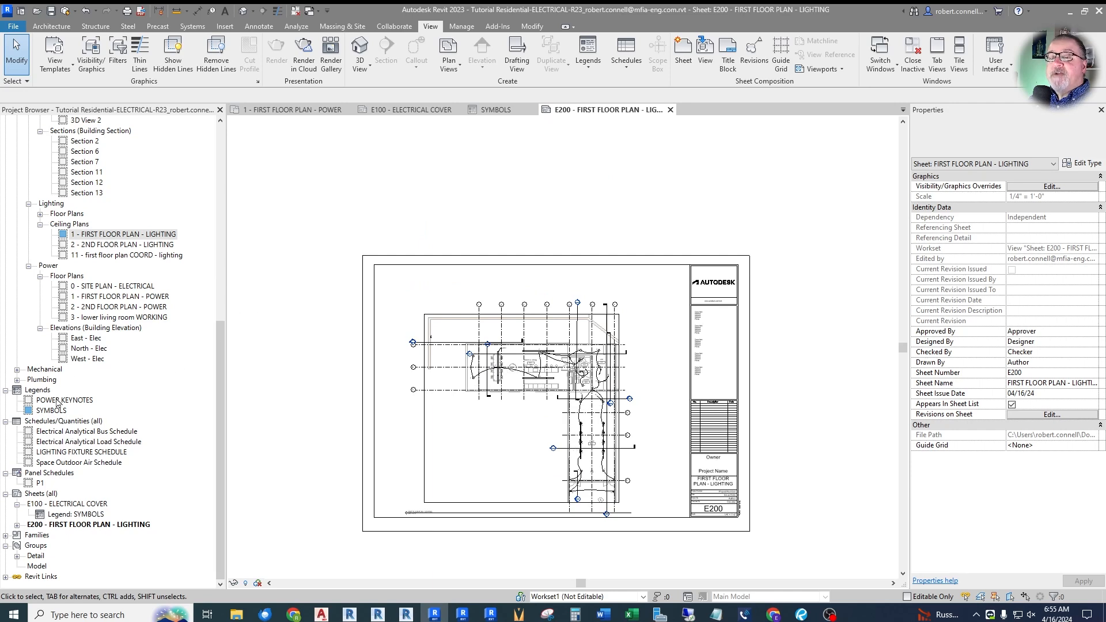
pyautogui.moveTo(43, 413); pyautogui.dragTo(662, 299)
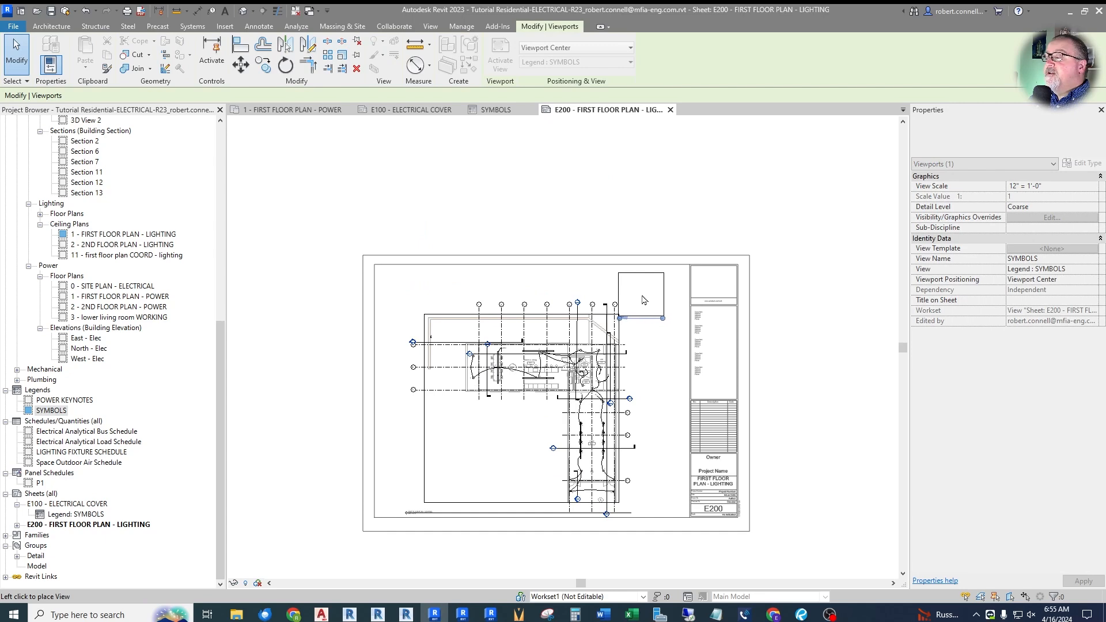
pyautogui.click(646, 296)
pyautogui.press('Delete')
# Step: Try to place the ceiling plan 1 - FIRST FLOOR PLAN - LIGHTING on sheet E200 a second time
pyautogui.moveTo(107, 235); pyautogui.dragTo(547, 319)
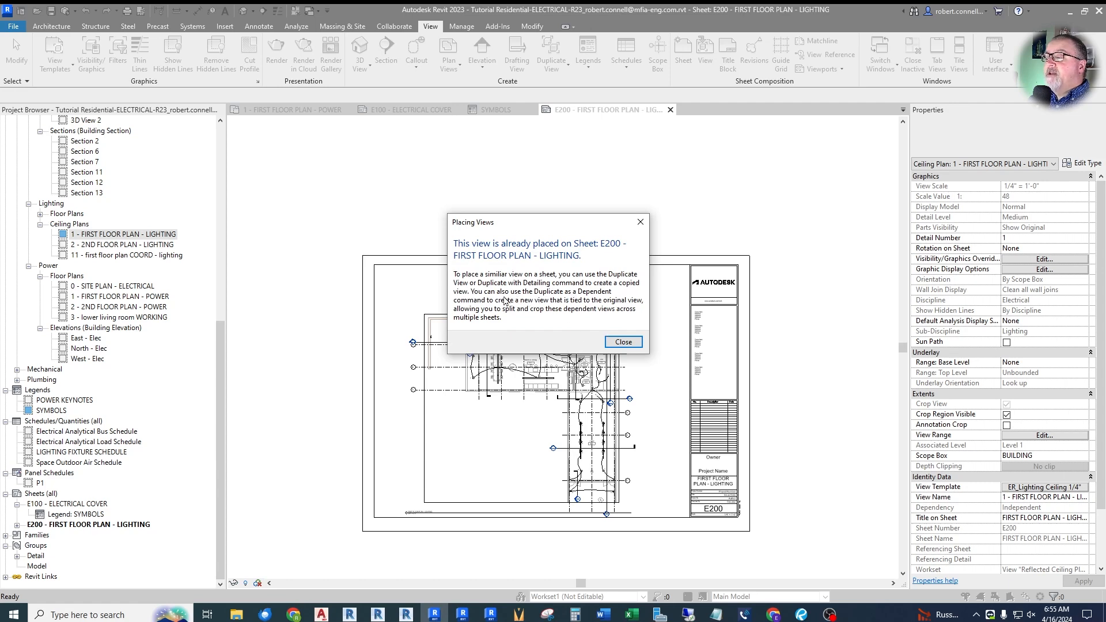
pyautogui.click(622, 342)
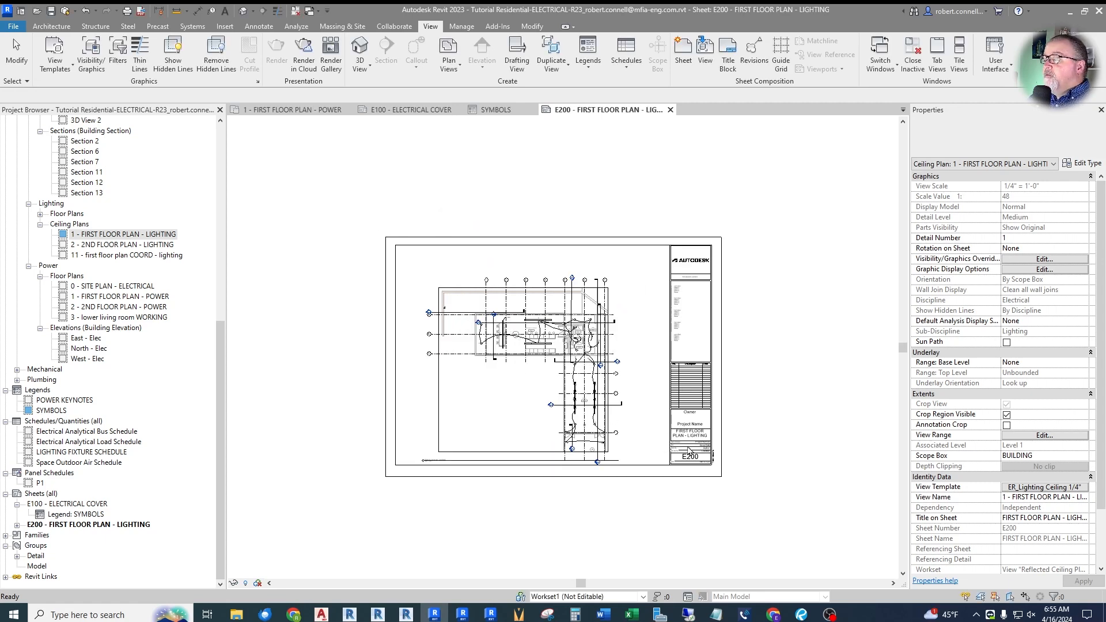
pyautogui.scroll(5, 727, 425)
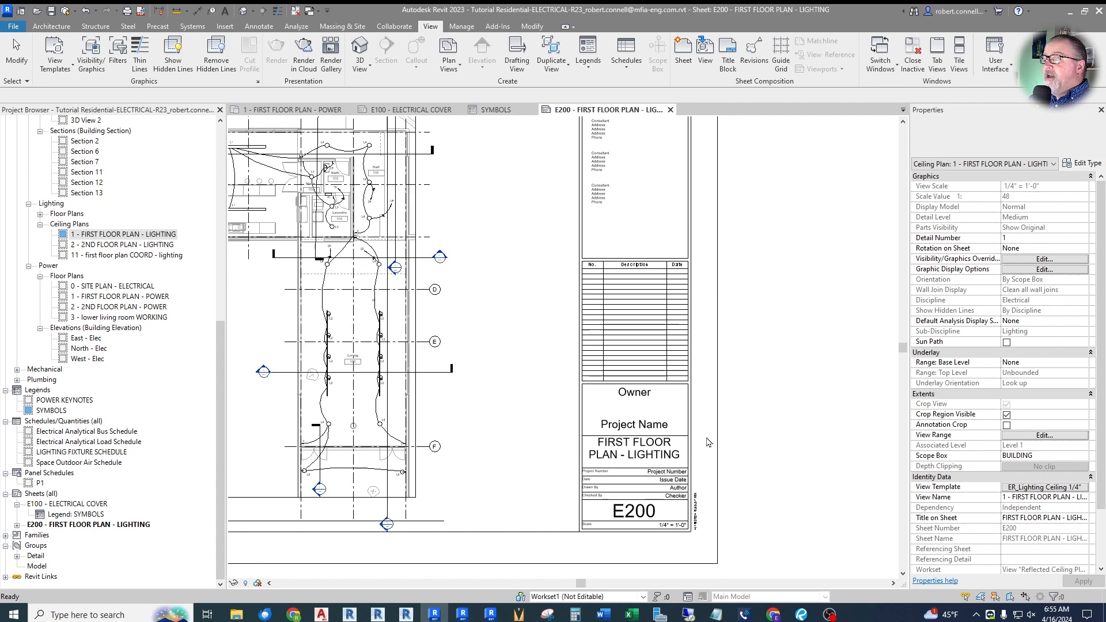
pyautogui.scroll(-3, 616, 379)
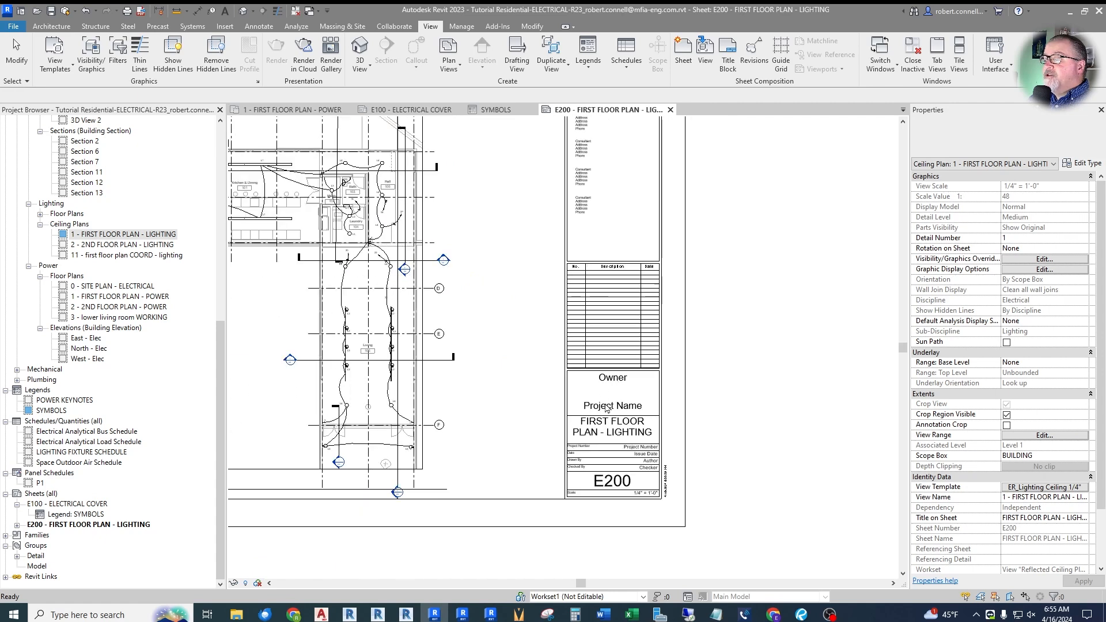
pyautogui.scroll(1, 611, 405)
pyautogui.click(619, 375)
pyautogui.click(620, 378)
pyautogui.click(608, 377)
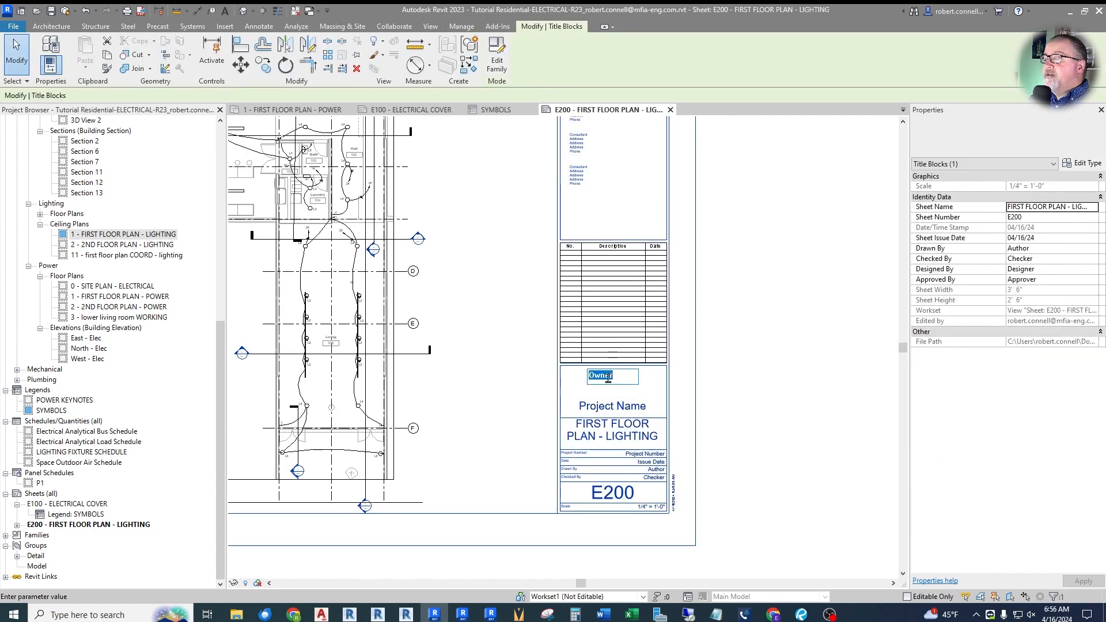
pyautogui.press('Escape')
pyautogui.press('Escape')
pyautogui.scroll(-5, 580, 334)
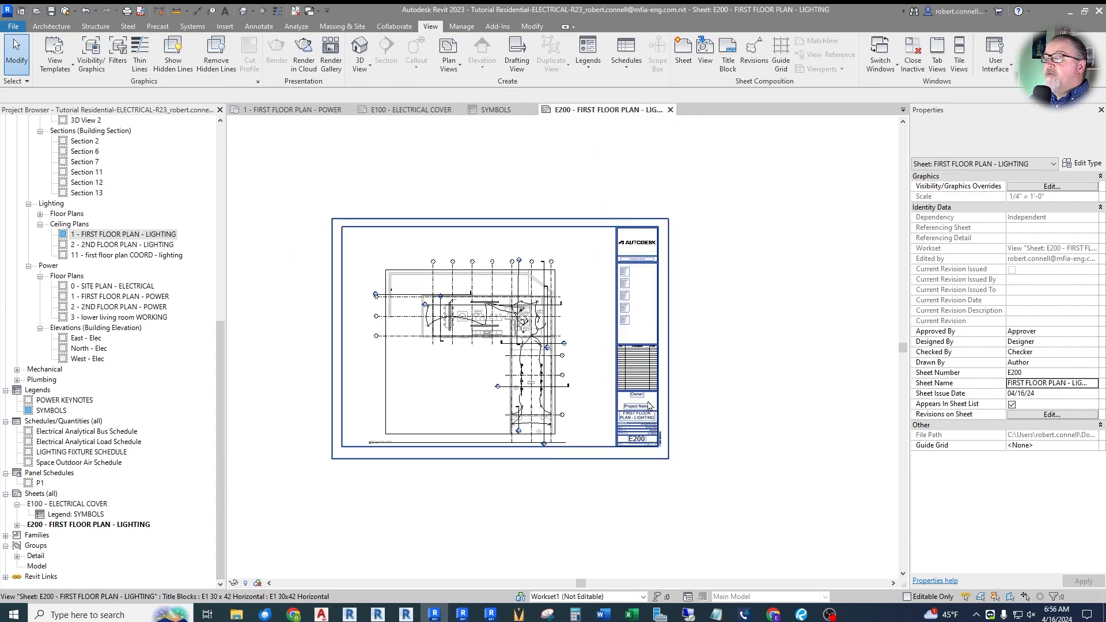
pyautogui.scroll(-1, 604, 380)
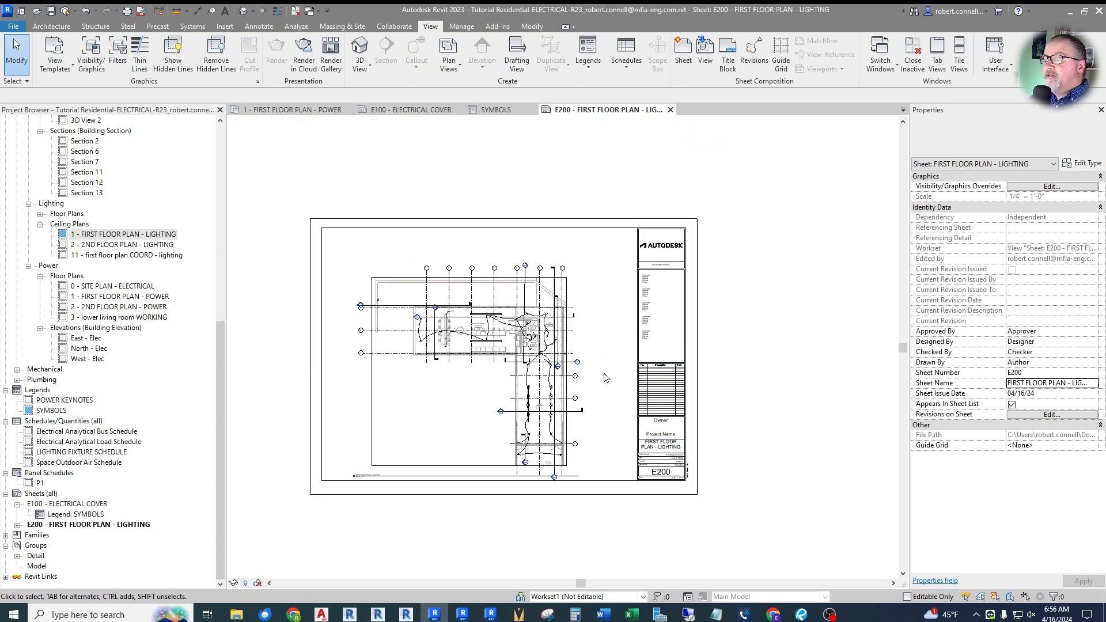
# Step: Switch to Revu and examine the owner and project details in the title block of Site Plan sheet A101
pyautogui.click(800, 614)
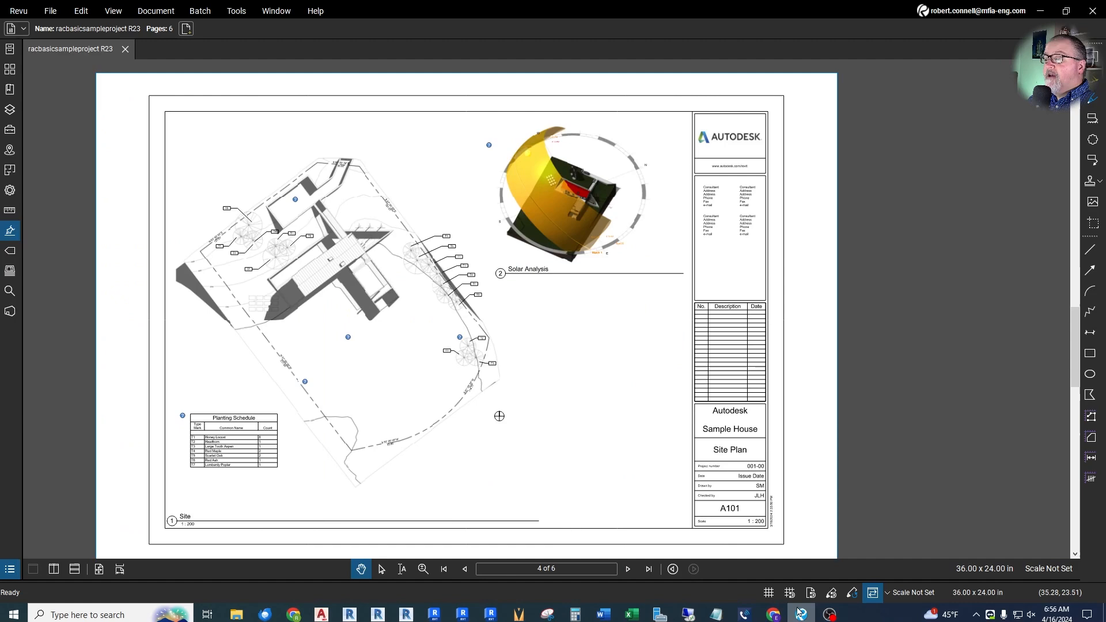
pyautogui.scroll(5, 705, 397)
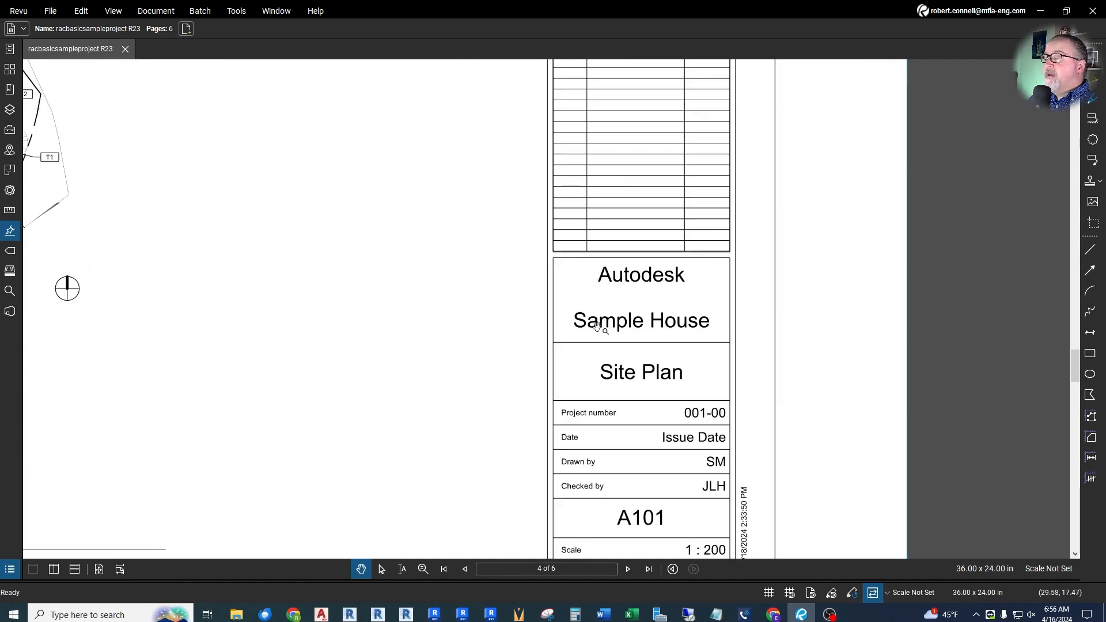
pyautogui.scroll(-5, 694, 320)
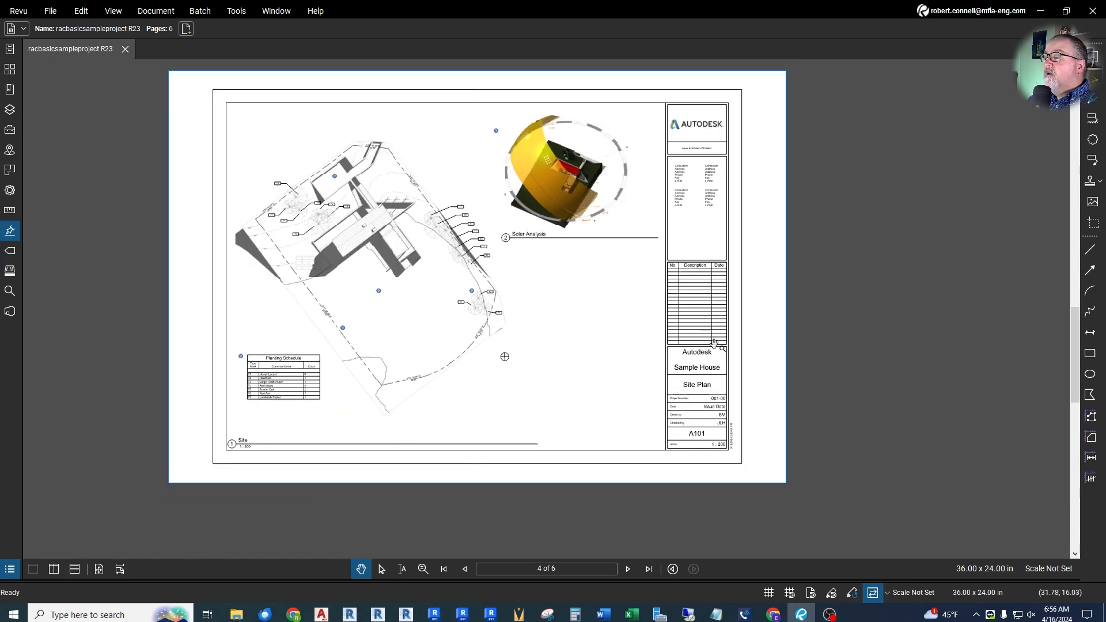
# Step: Switch back to Revit and start Transfer Project Standards from racbasicsampleproject R23, with all items to copy unchecked
pyautogui.click(434, 614)
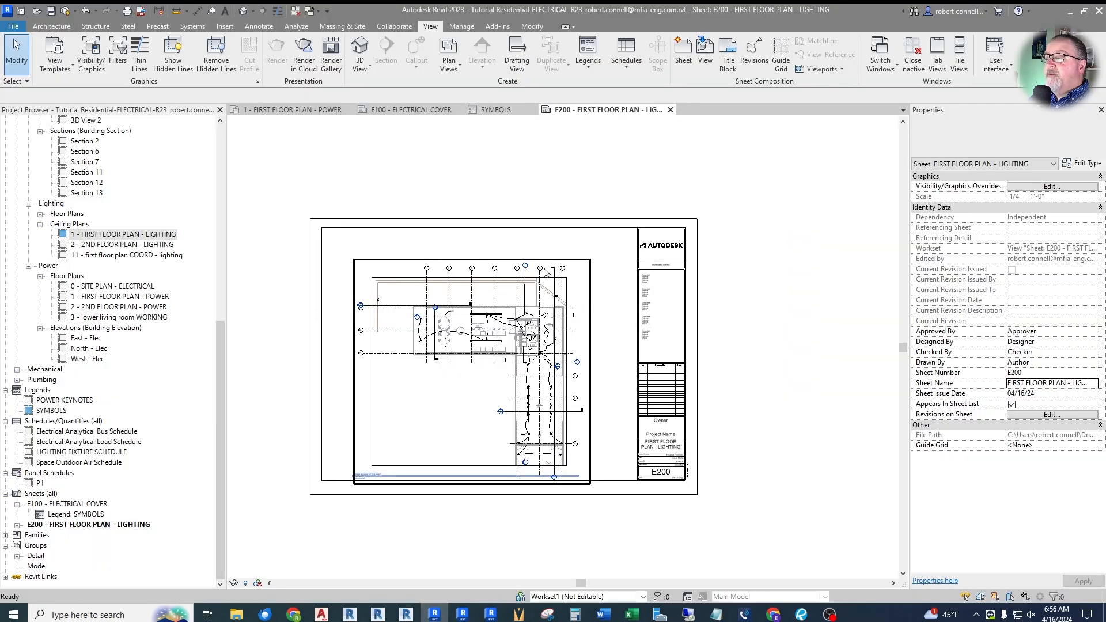
pyautogui.click(461, 27)
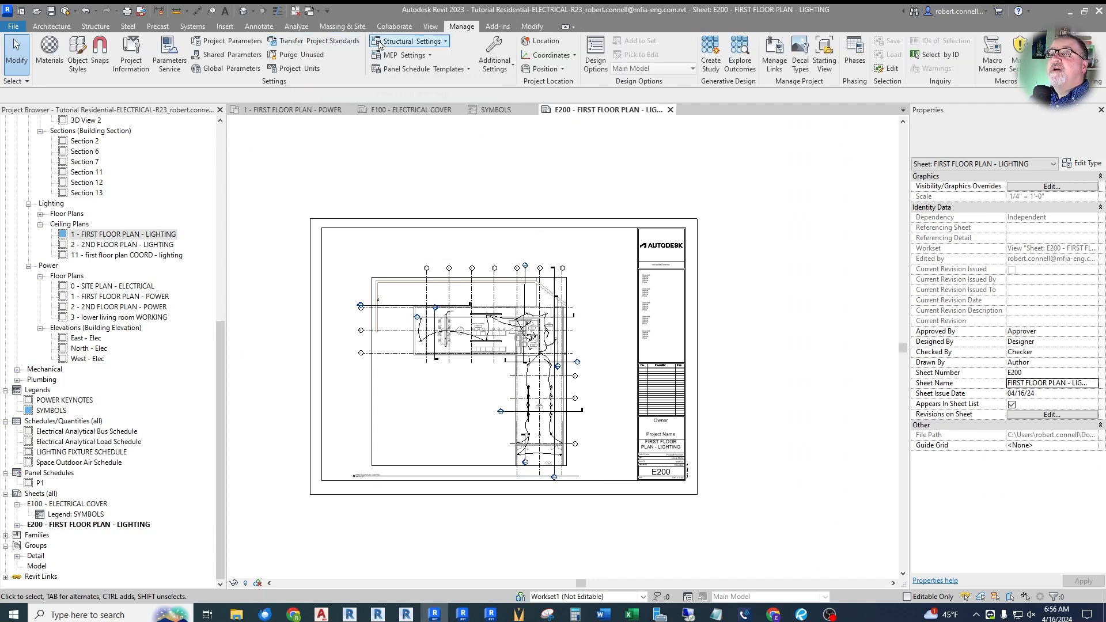
pyautogui.click(322, 42)
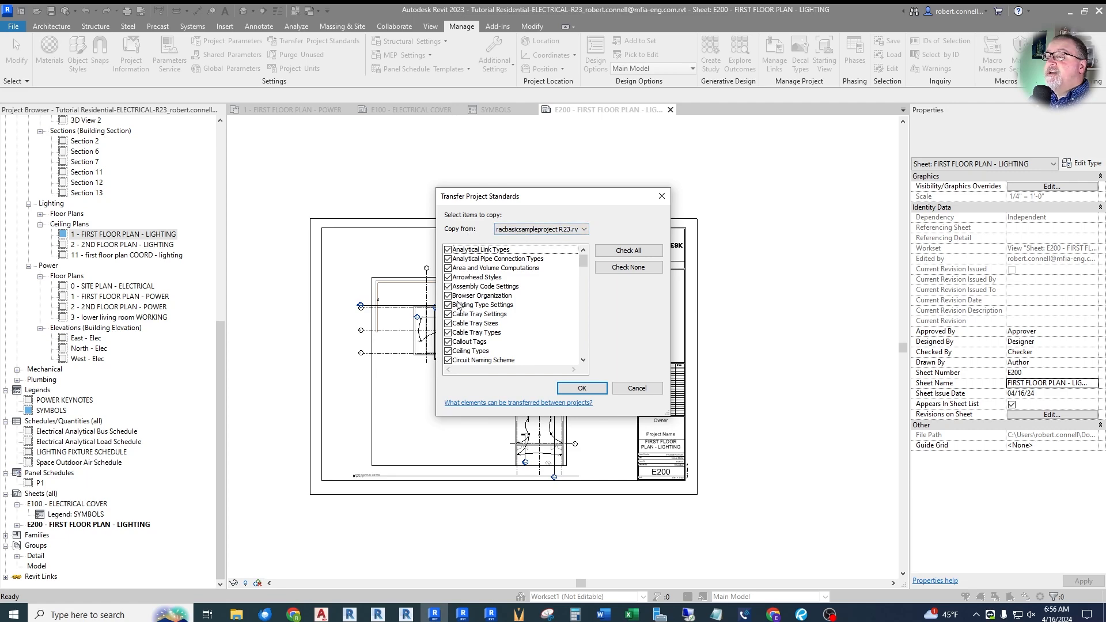
pyautogui.scroll(-3, 535, 321)
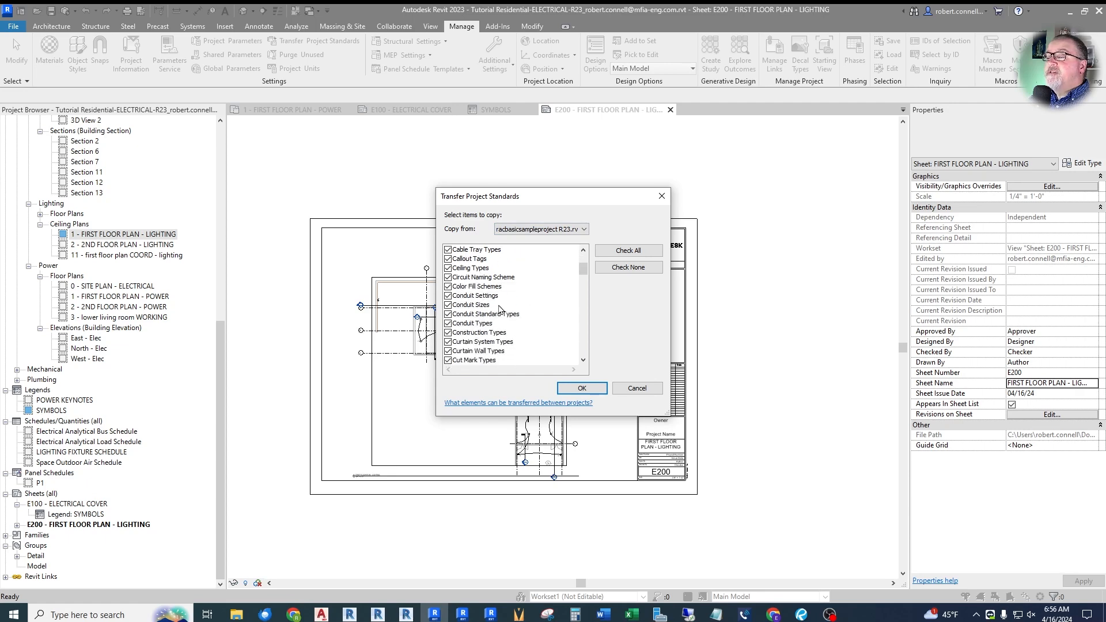
pyautogui.scroll(-3, 501, 302)
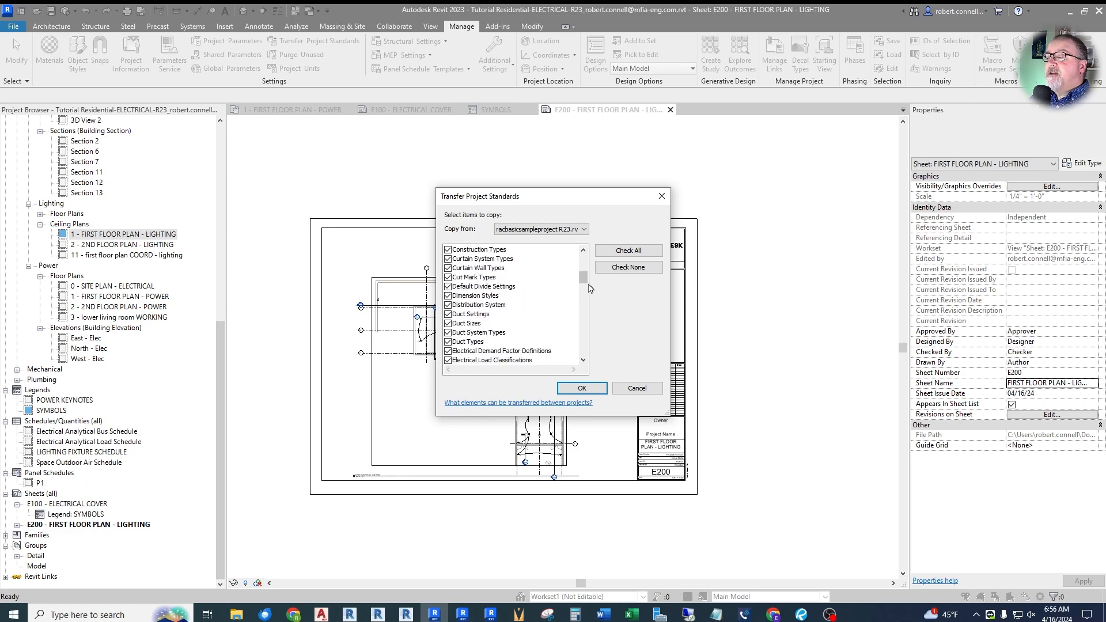
pyautogui.moveTo(586, 282); pyautogui.dragTo(584, 351)
pyautogui.click(628, 267)
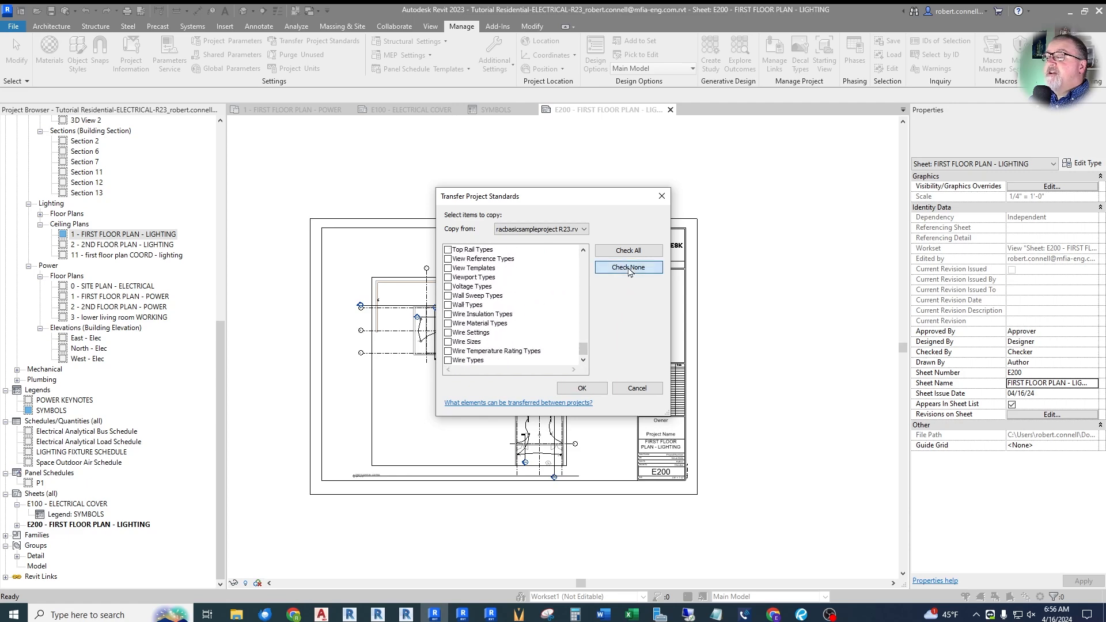
# Step: Transfer only the Project Info from the sample project, overwriting the duplicate types
pyautogui.moveTo(583, 349); pyautogui.dragTo(589, 326)
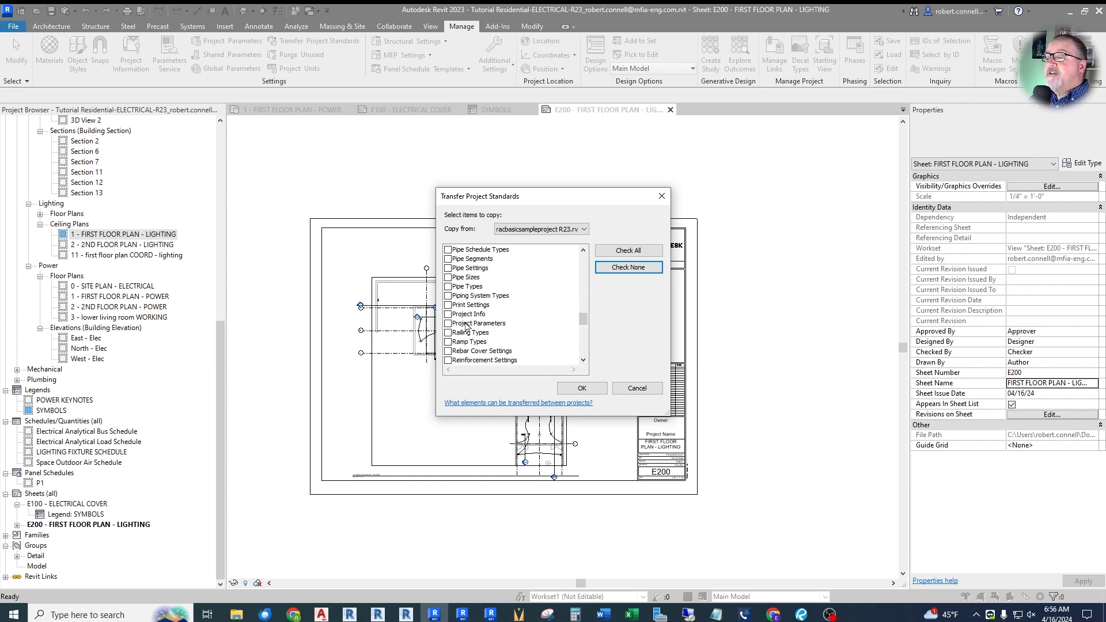
pyautogui.click(449, 314)
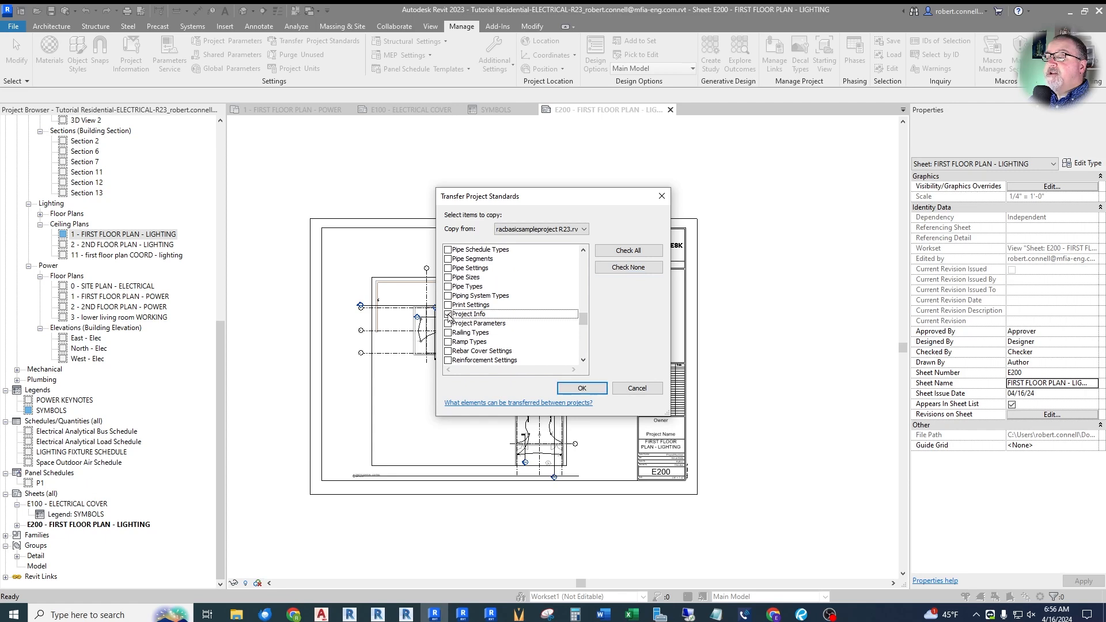
pyautogui.click(581, 388)
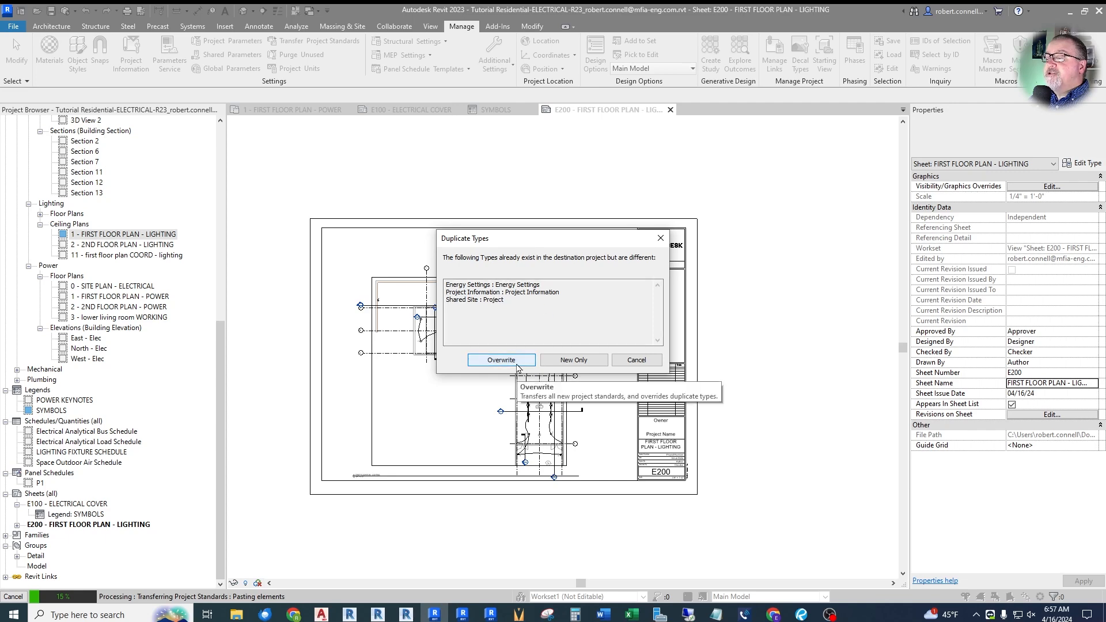
pyautogui.click(516, 360)
# Step: Examine the owner, project name, project number and issue date in the title block of sheet E200
pyautogui.scroll(2, 680, 459)
pyautogui.scroll(3, 673, 455)
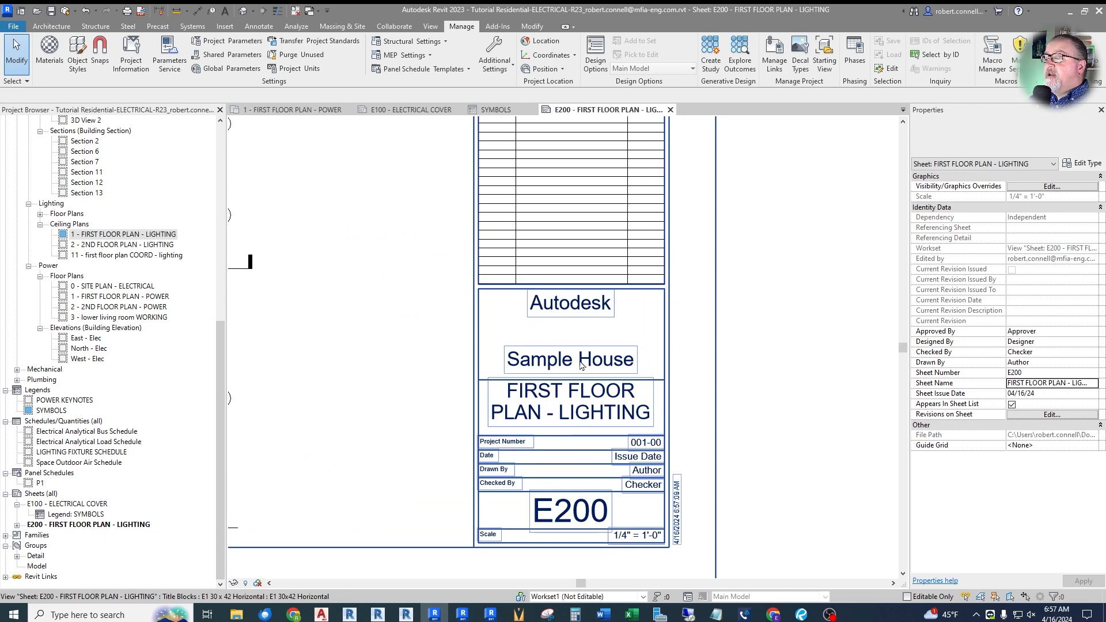
pyautogui.click(561, 306)
pyautogui.press('Escape')
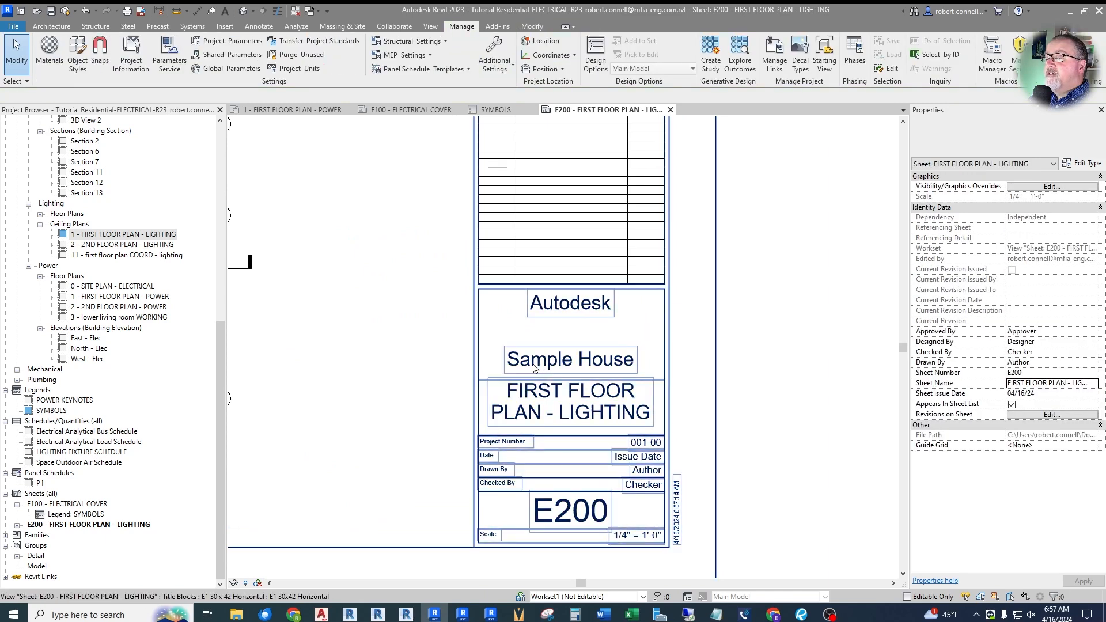
pyautogui.scroll(1, 394, 148)
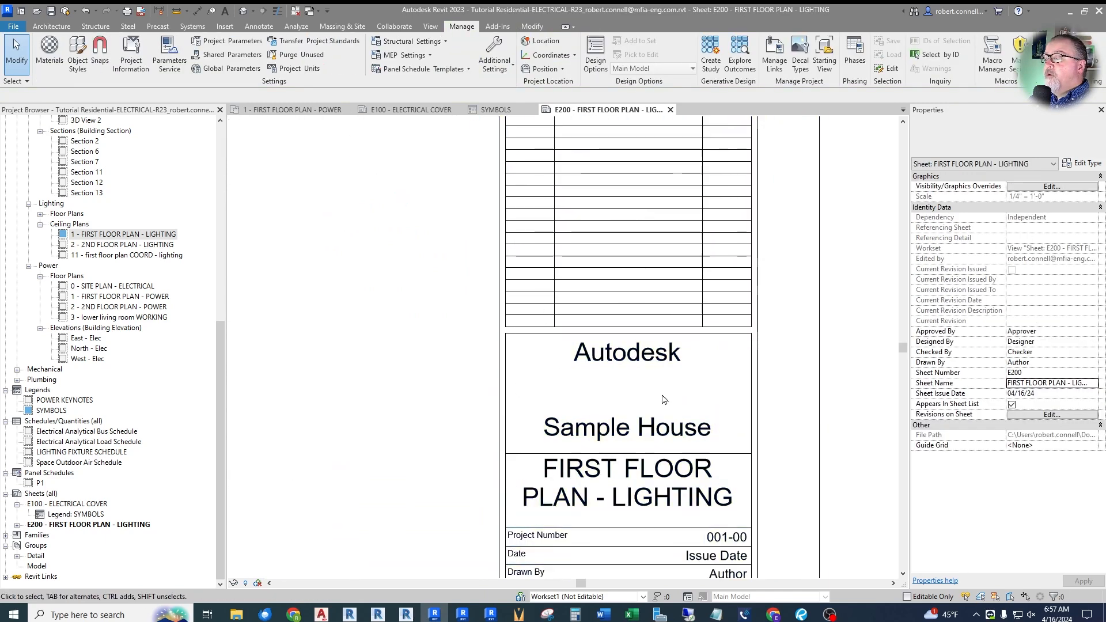
pyautogui.scroll(-2, 617, 376)
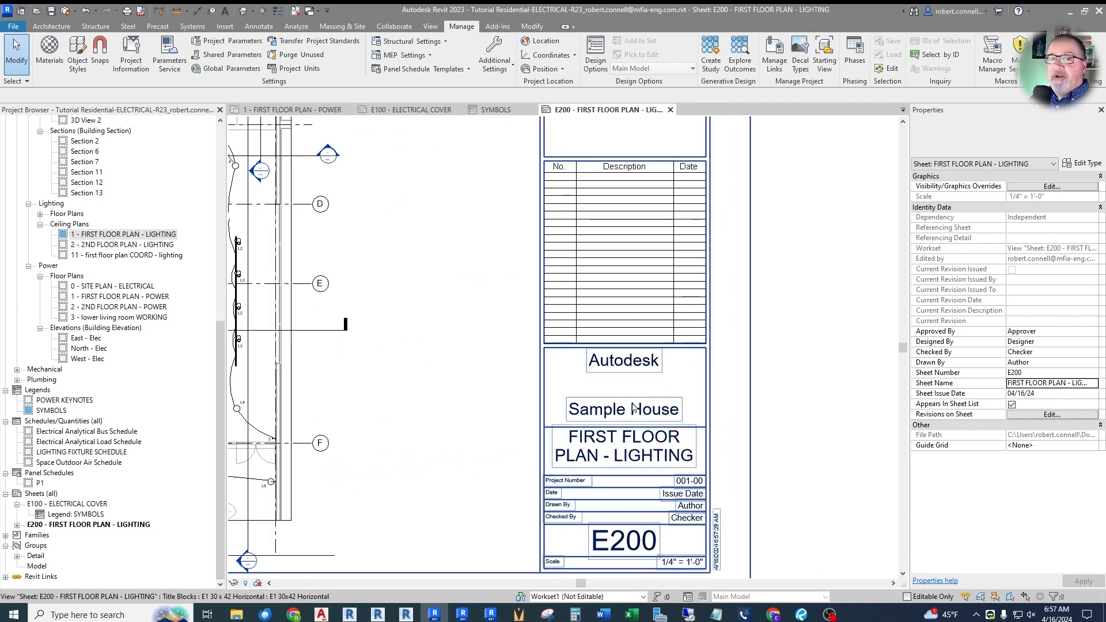
pyautogui.scroll(2, 635, 405)
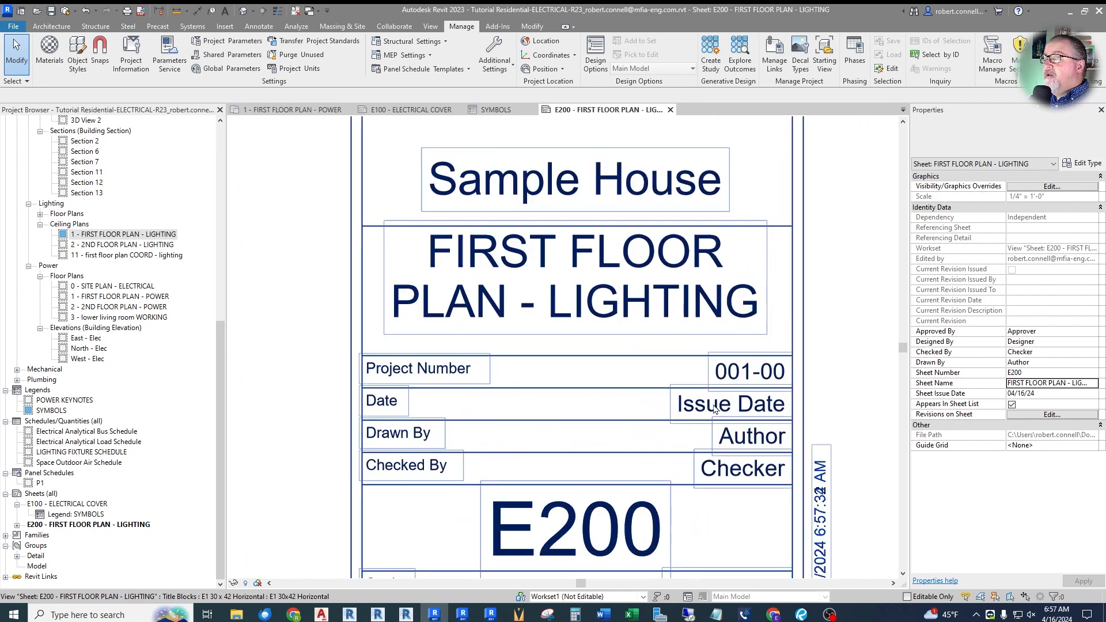
pyautogui.click(714, 409)
pyautogui.click(708, 414)
pyautogui.press('Escape')
pyautogui.press('Escape')
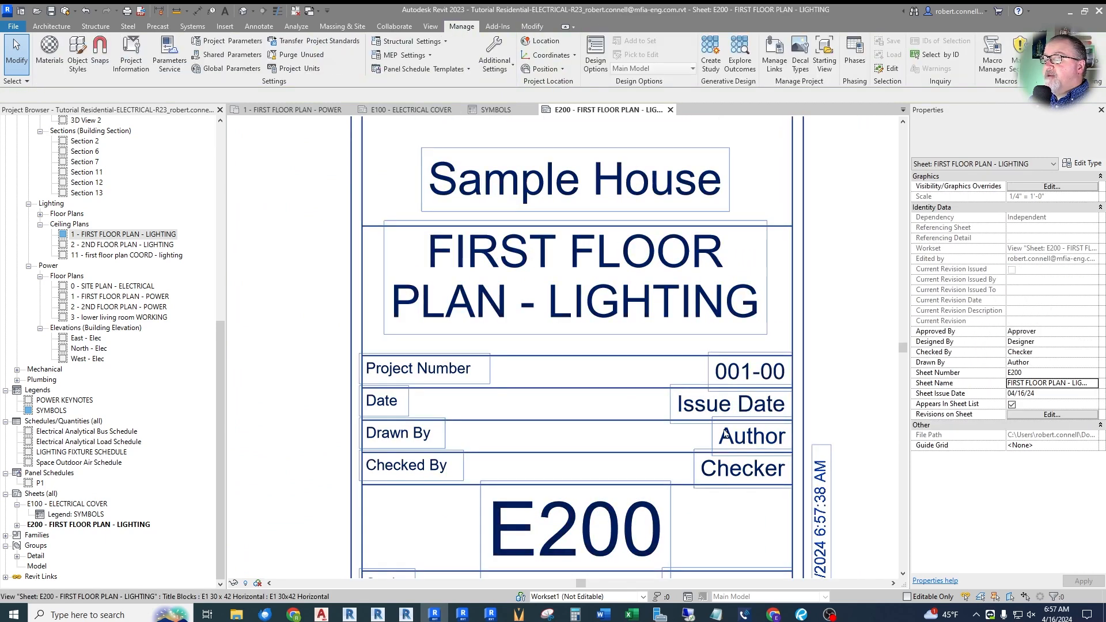
# Step: Open sheet E100 - ELECTRICAL COVER and examine the project information in its title block
pyautogui.scroll(-5, 722, 424)
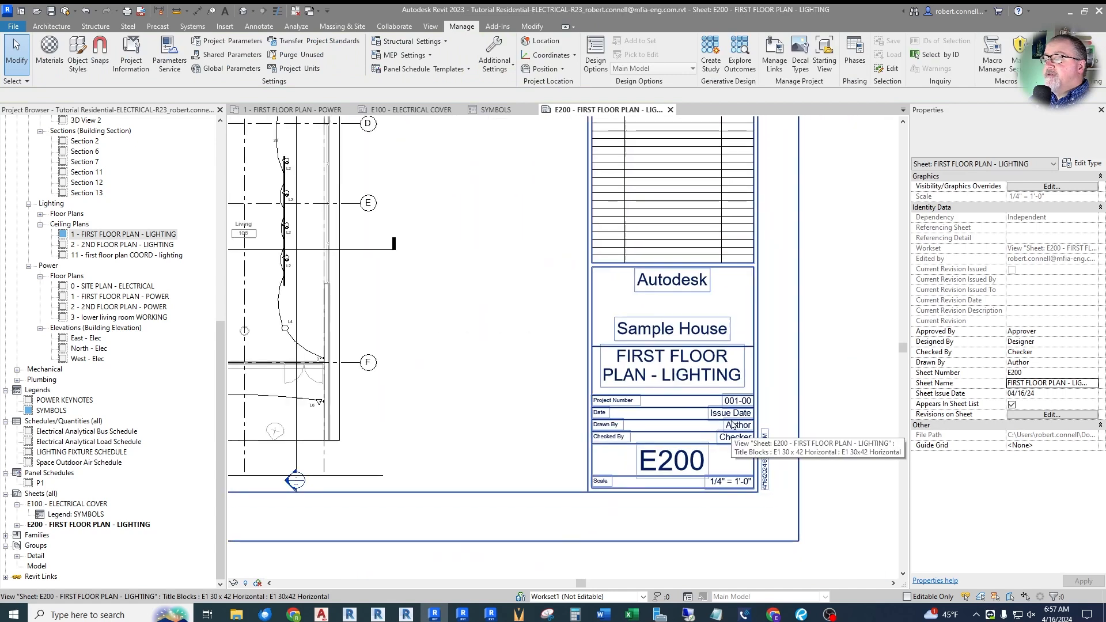
pyautogui.scroll(-3, 733, 427)
pyautogui.scroll(2, 680, 293)
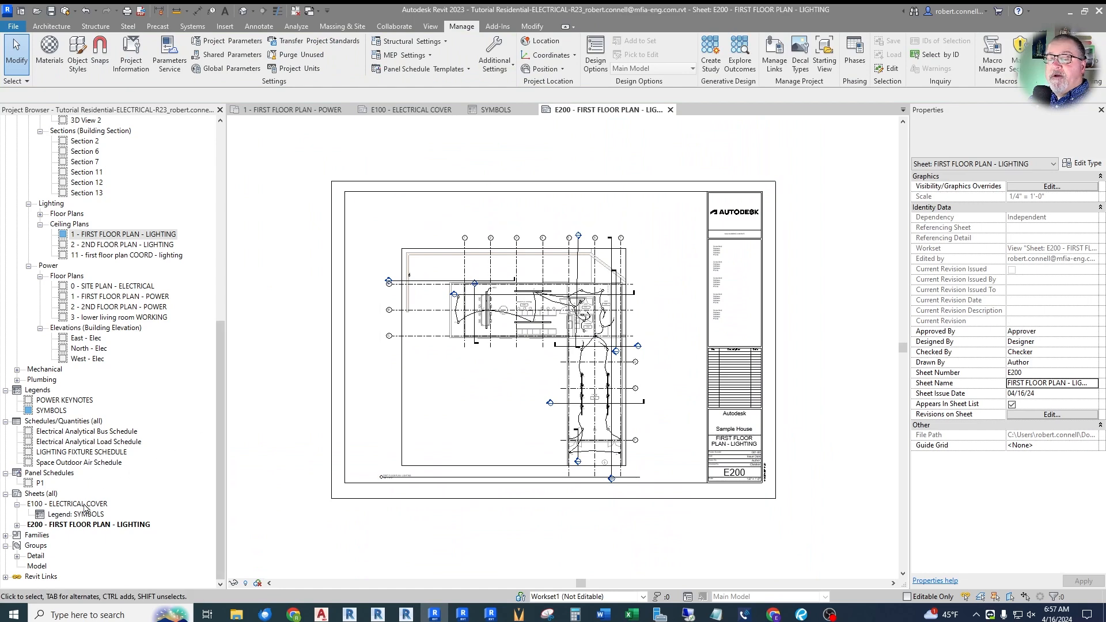
pyautogui.doubleClick(84, 504)
pyautogui.scroll(5, 671, 389)
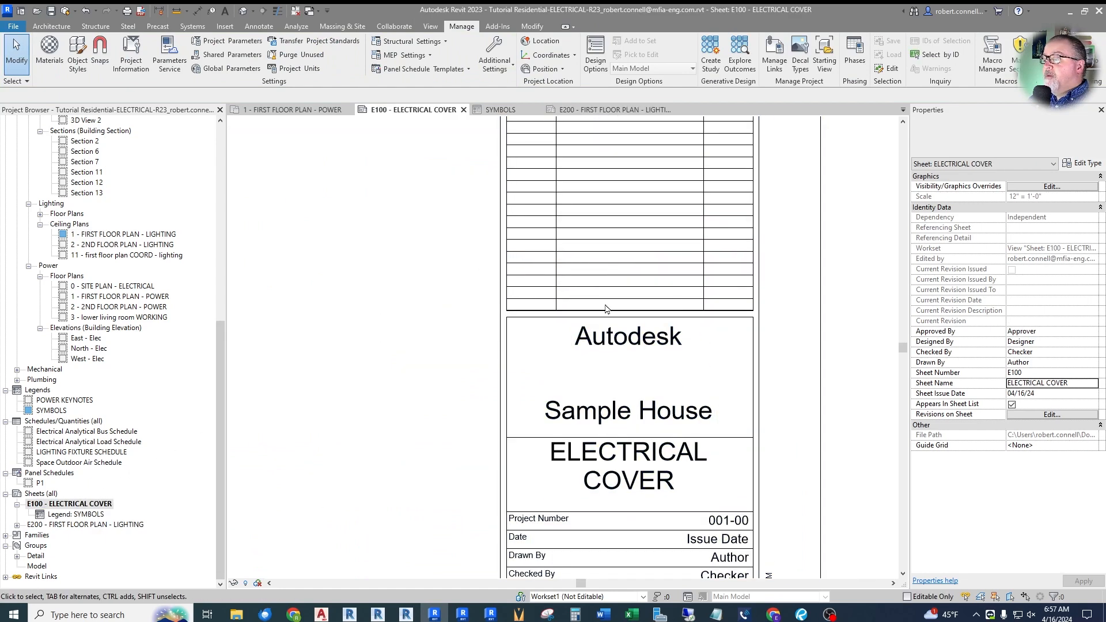
pyautogui.scroll(-5, 690, 398)
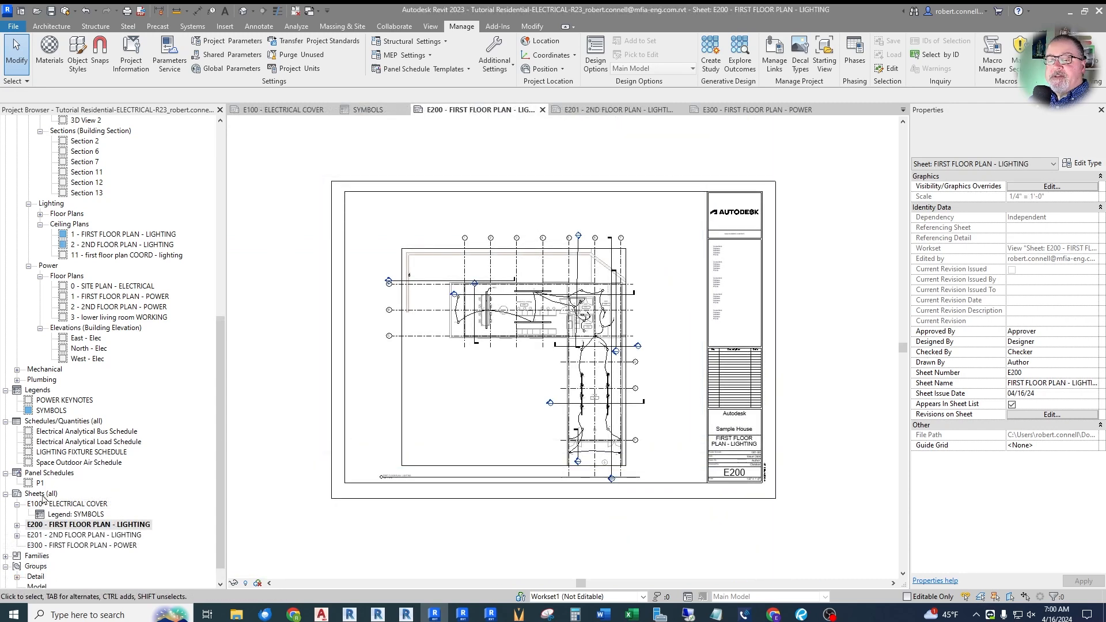
# Step: Create a new sheet with the E1 30 x 42 Horizontal title block
pyautogui.rightClick(43, 496)
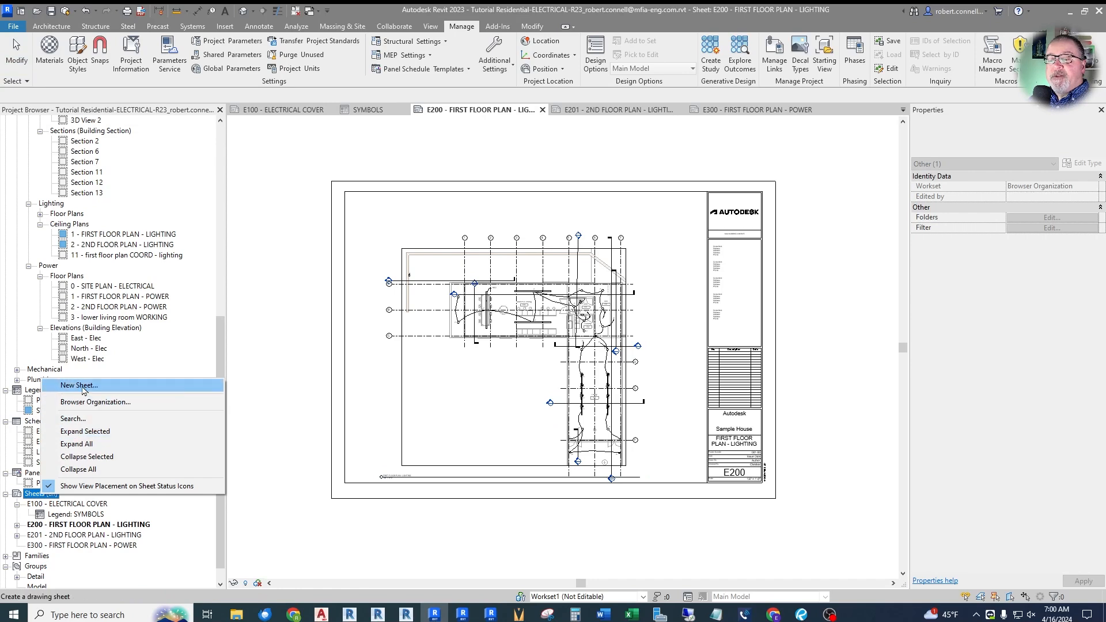
pyautogui.click(83, 386)
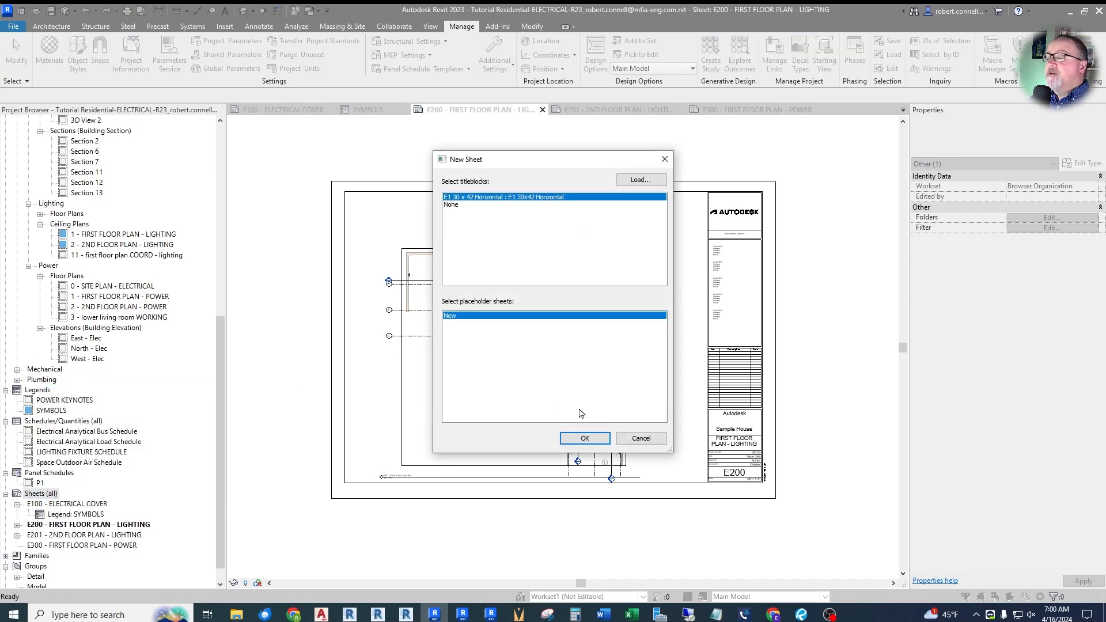
pyautogui.click(574, 439)
# Step: Renumber the new unnamed sheet as E101 and name it SITE PLAN - ELECTRICAL
pyautogui.click(72, 530)
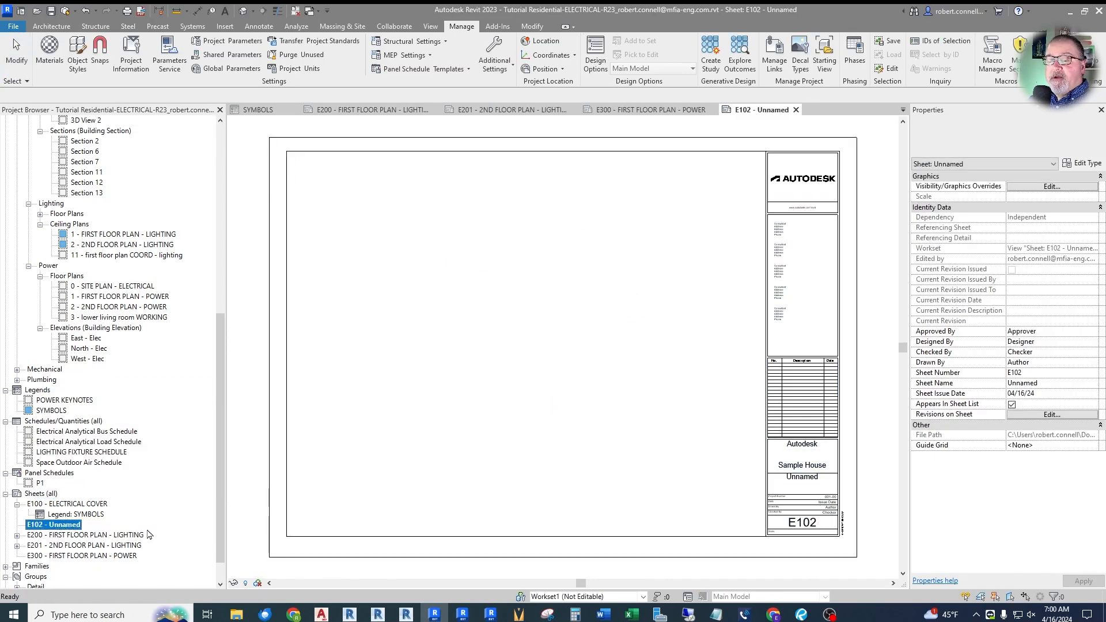
pyautogui.press('F2')
pyautogui.write('E101')
pyautogui.doubleClick(533, 318)
pyautogui.write('SITE PLAN - ELECTRICAL')
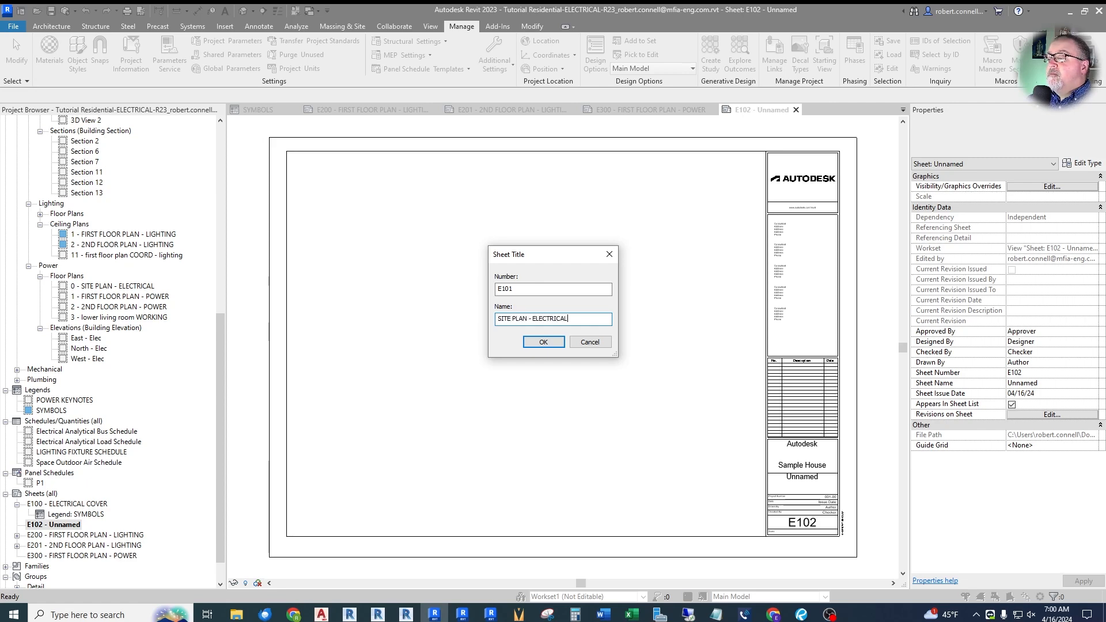
pyautogui.press('Return')
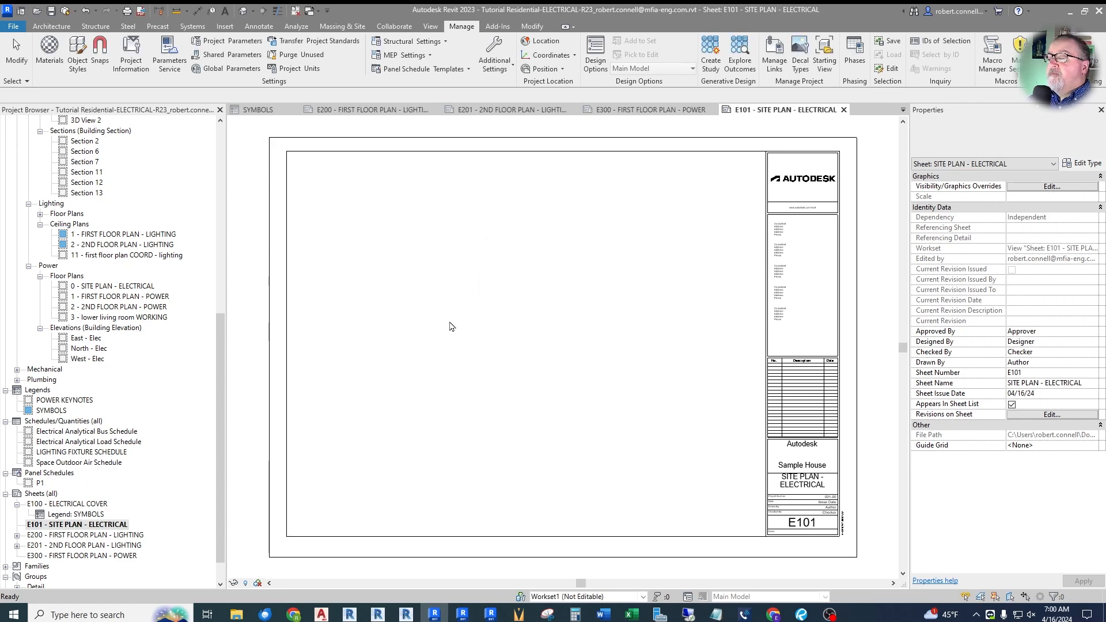
# Step: Place the floor plan 0 - SITE PLAN - ELECTRICAL near the middle of sheet E101
pyautogui.moveTo(118, 286); pyautogui.dragTo(585, 387)
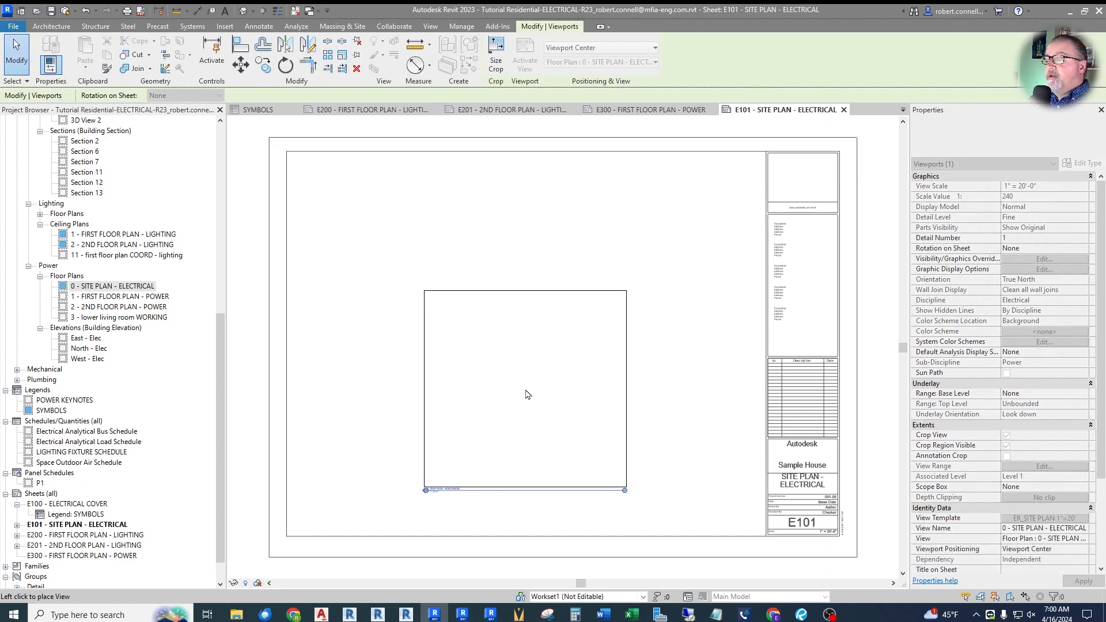
pyautogui.click(531, 350)
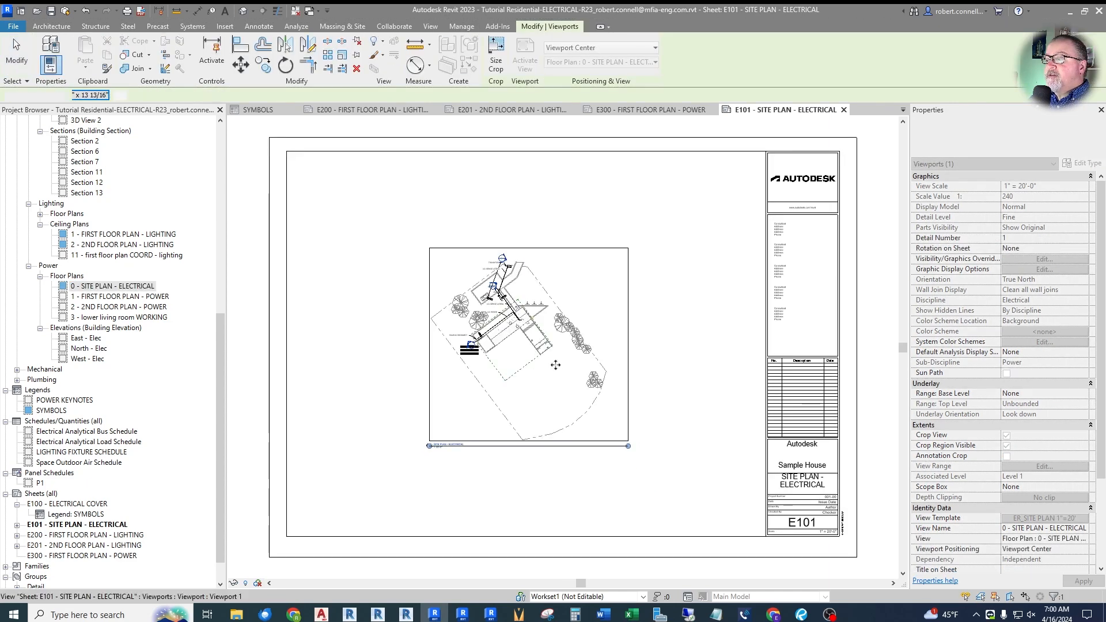
pyautogui.click(653, 369)
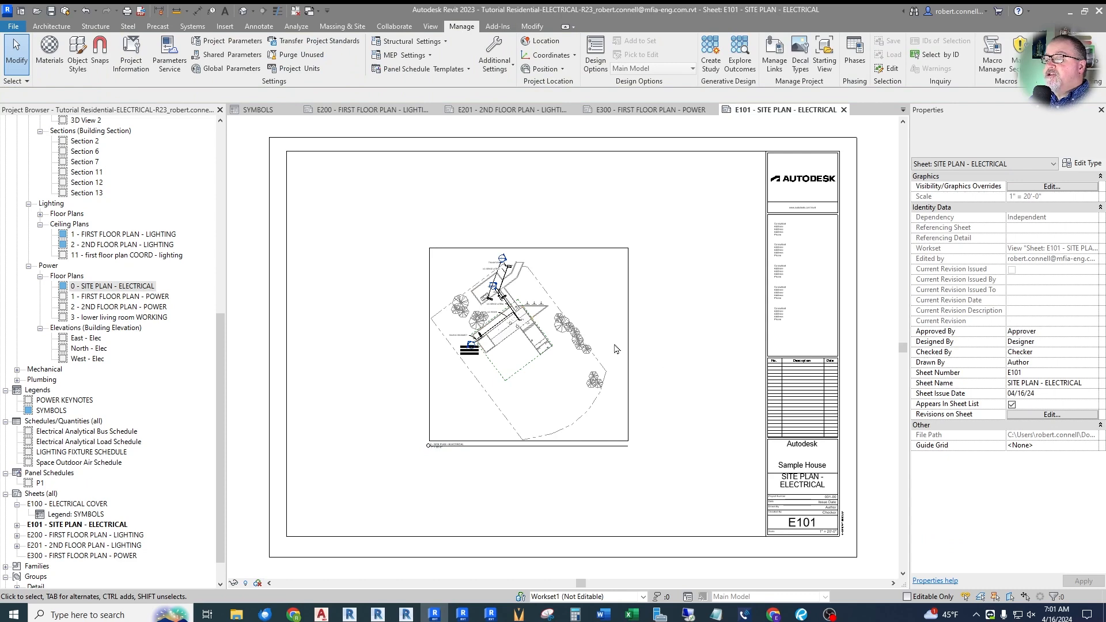
pyautogui.scroll(5, 446, 444)
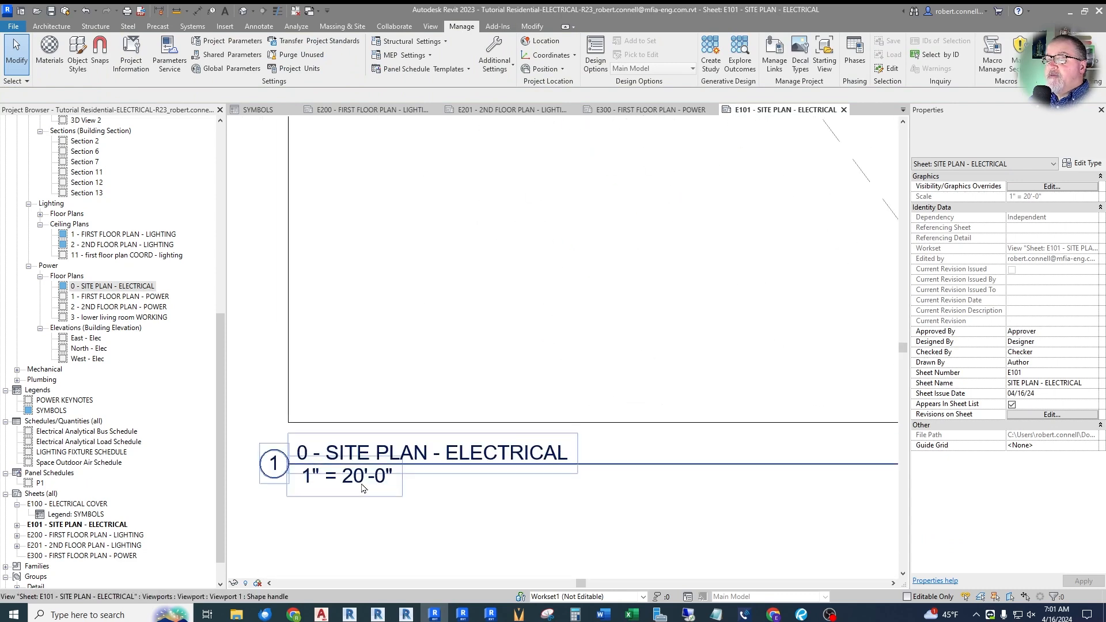
# Step: Set the view scale to 1" = 10'-0" in the ER_SITE PLAN view template assigned to 0 - SITE PLAN - ELECTRICAL
pyautogui.scroll(-6, 322, 461)
pyautogui.scroll(1, 438, 399)
pyautogui.scroll(-2, 438, 399)
pyautogui.scroll(2, 462, 337)
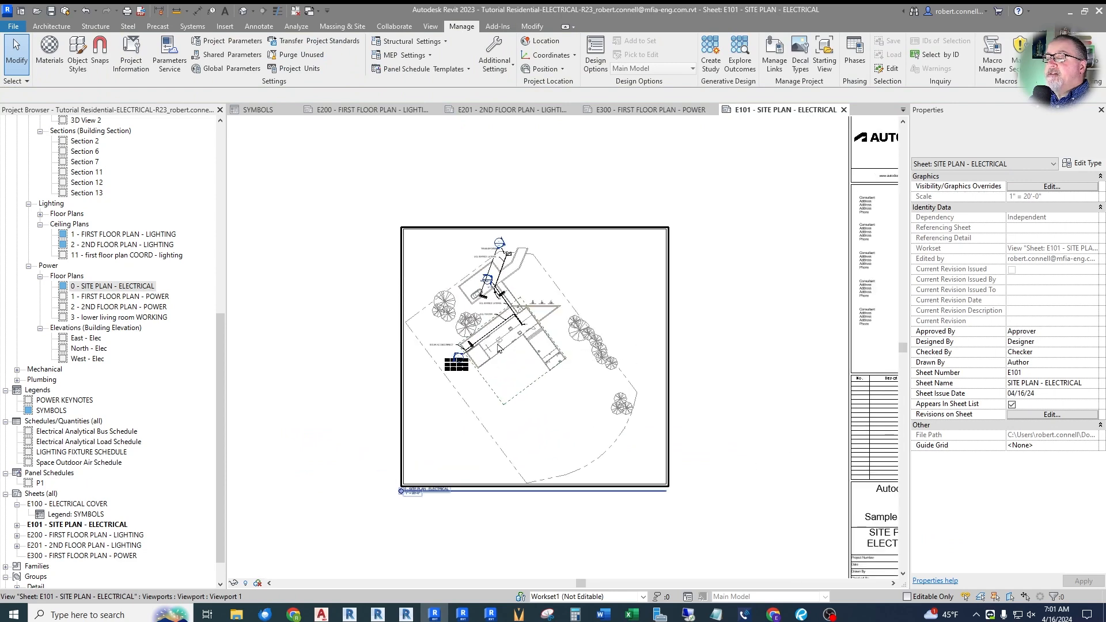
pyautogui.scroll(-1, 489, 323)
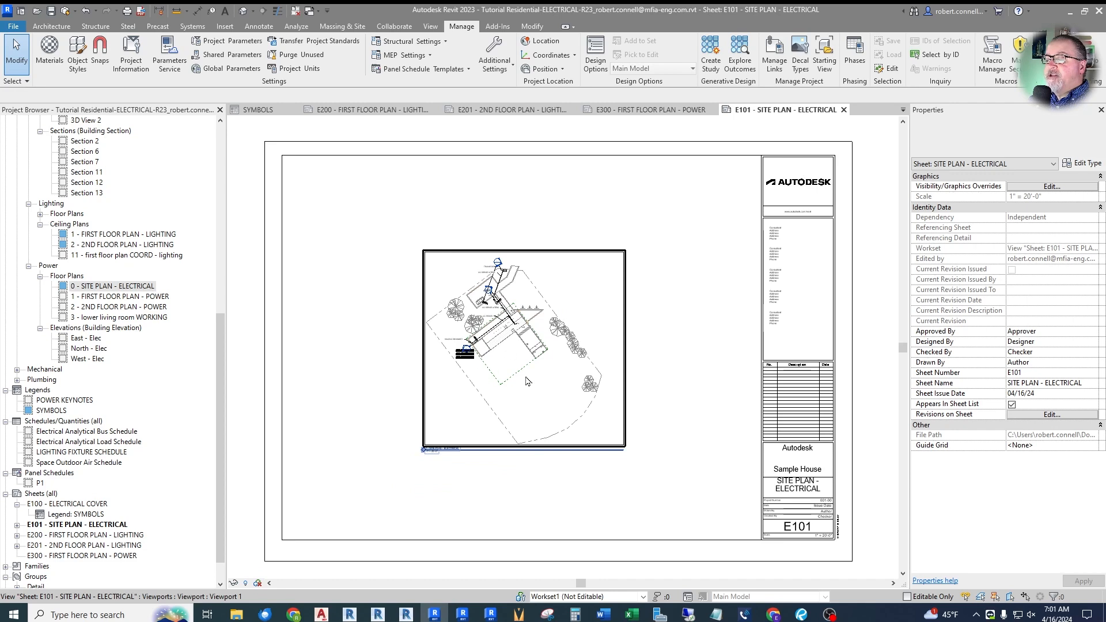
pyautogui.doubleClick(111, 286)
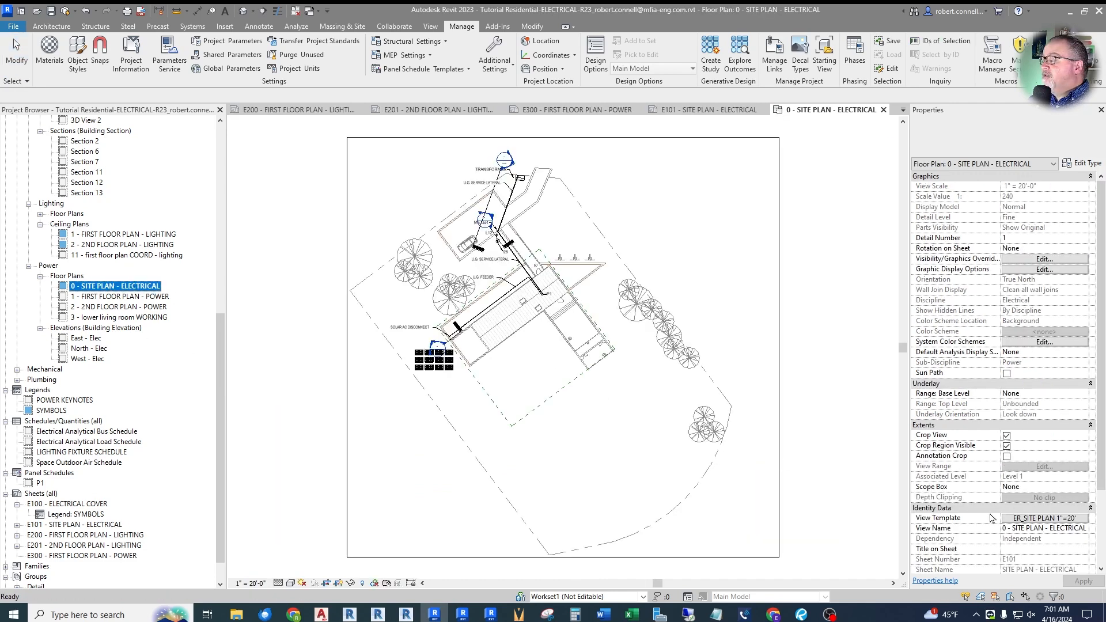
pyautogui.click(1026, 520)
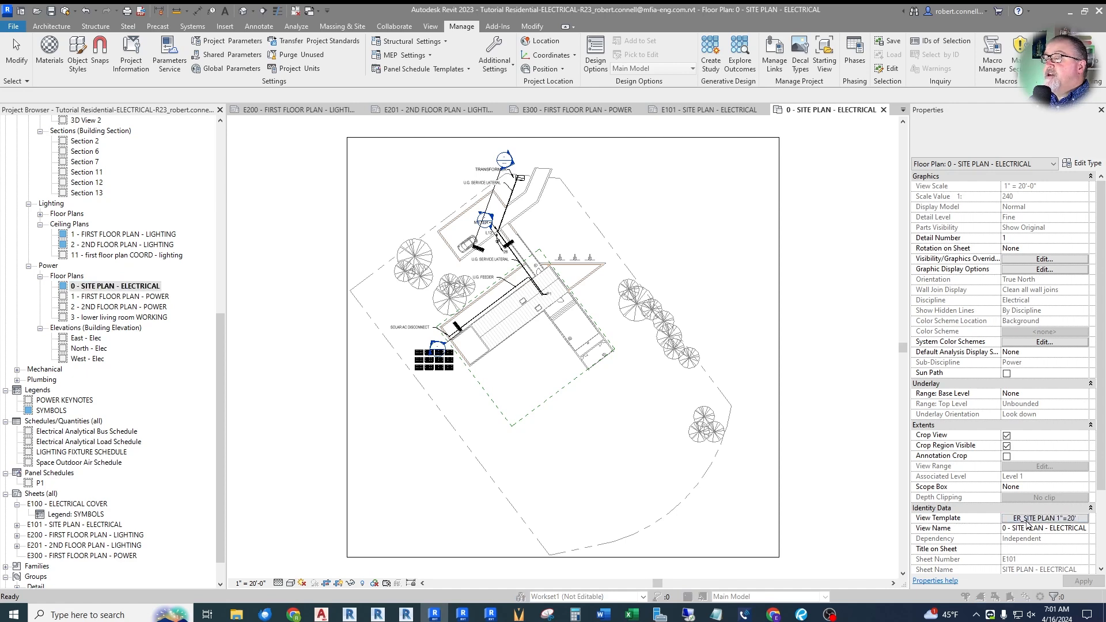
pyautogui.click(659, 236)
pyautogui.click(657, 235)
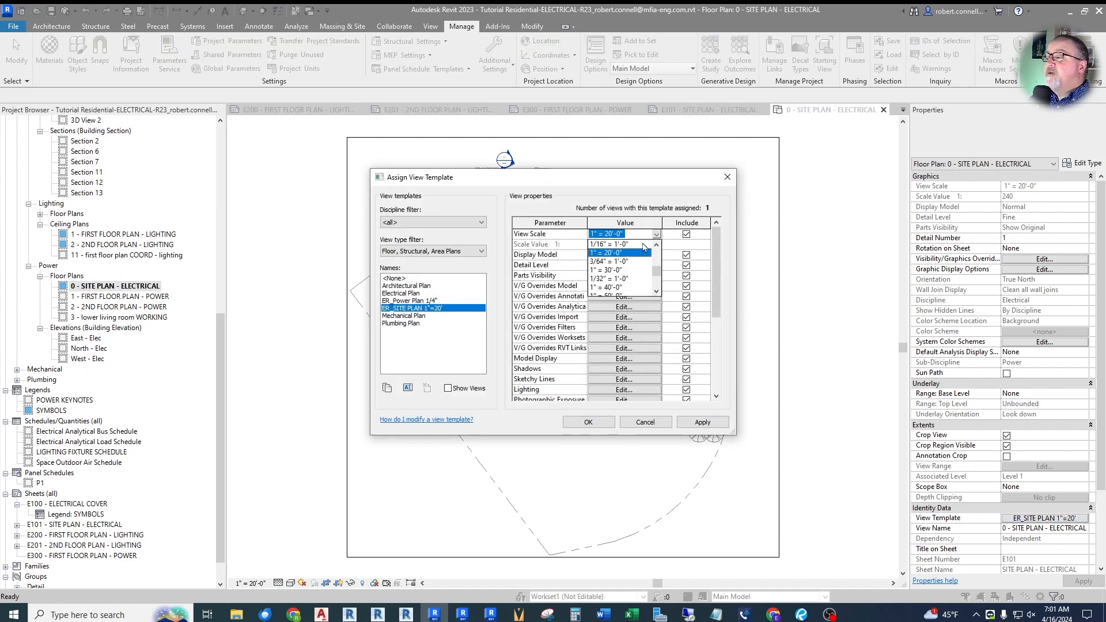
pyautogui.scroll(1, 624, 271)
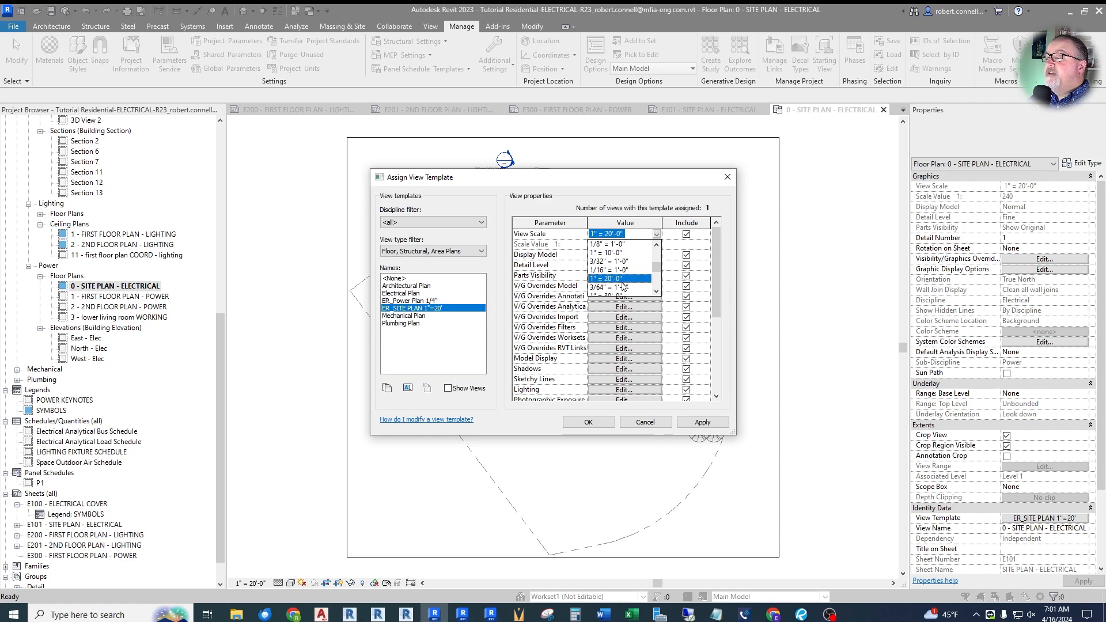
pyautogui.click(611, 254)
pyautogui.click(593, 423)
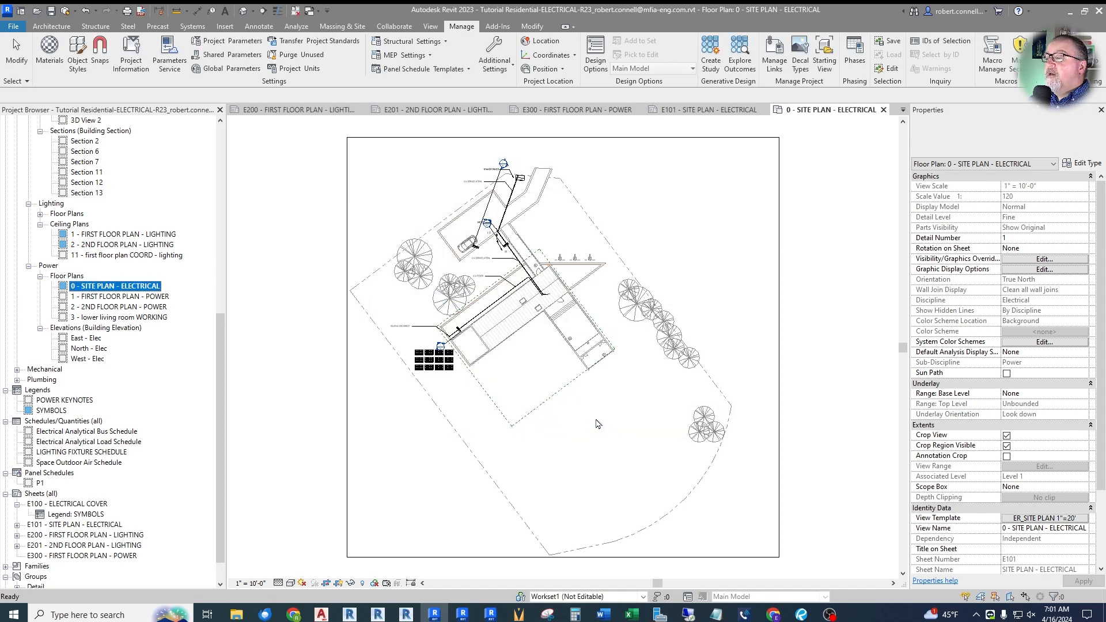
# Step: Check the rescaled site plan, then move its viewport on sheet E101 to fit inside the sheet border
pyautogui.scroll(4, 440, 357)
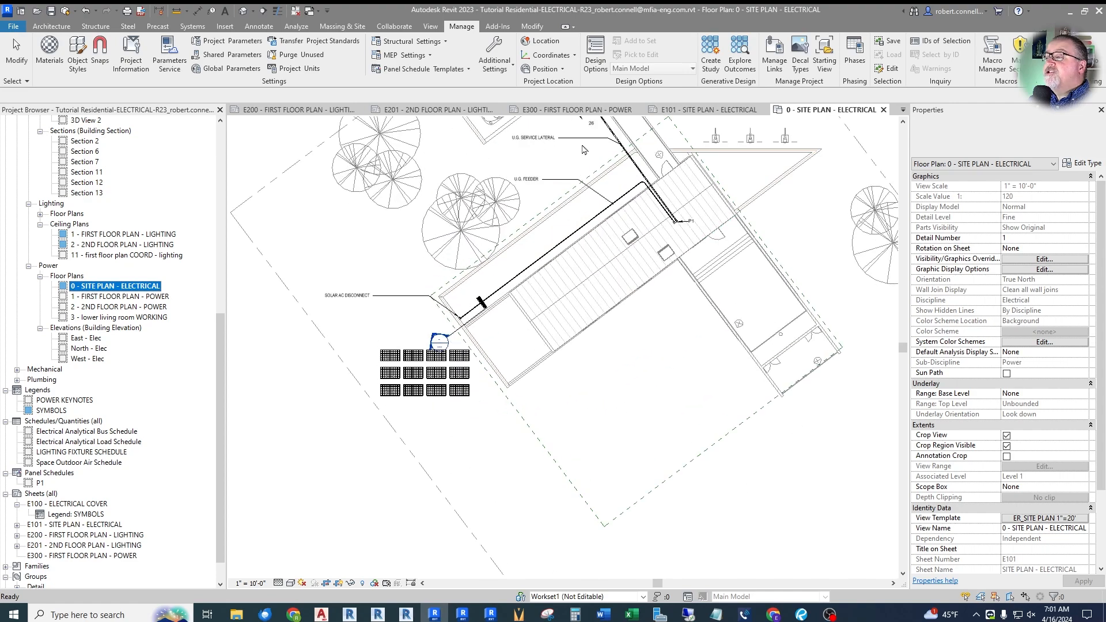
pyautogui.scroll(4, 548, 163)
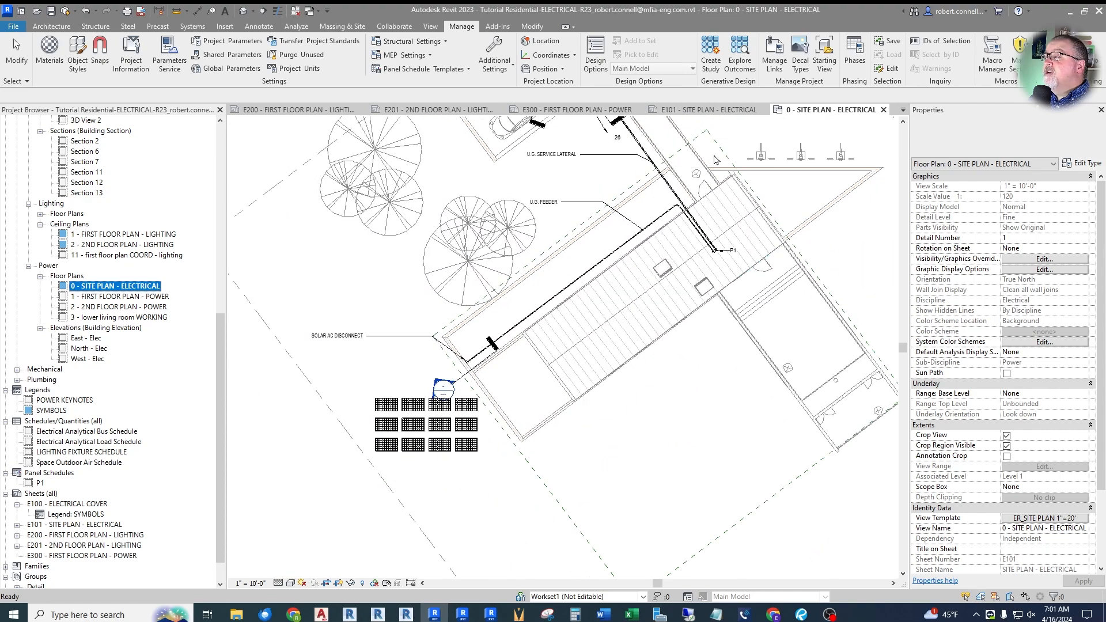
pyautogui.scroll(-8, 654, 196)
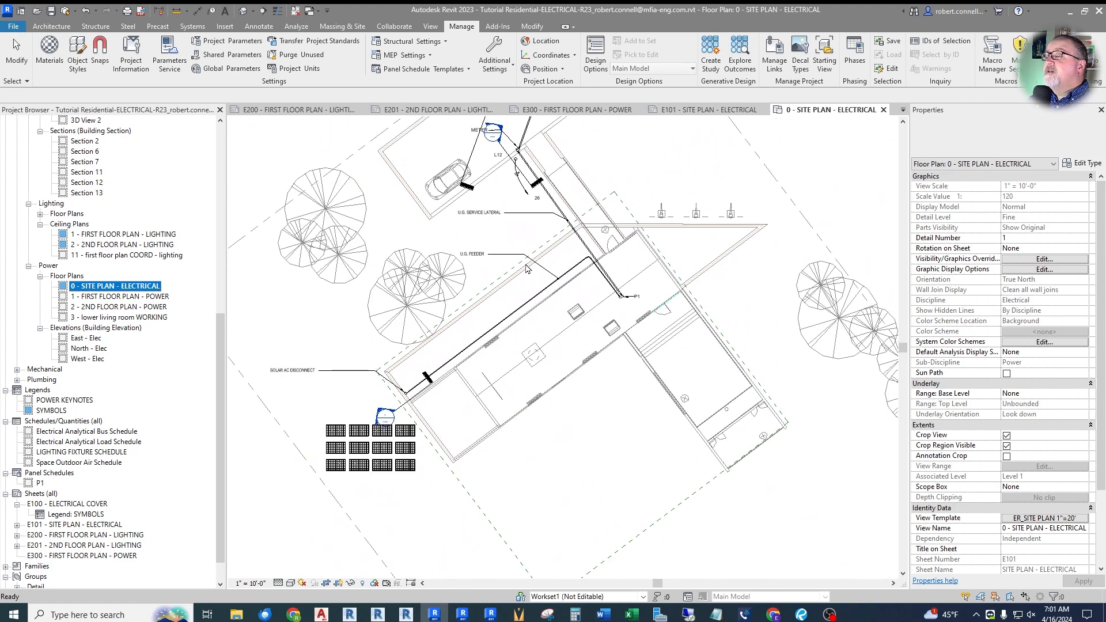
pyautogui.scroll(-2, 520, 294)
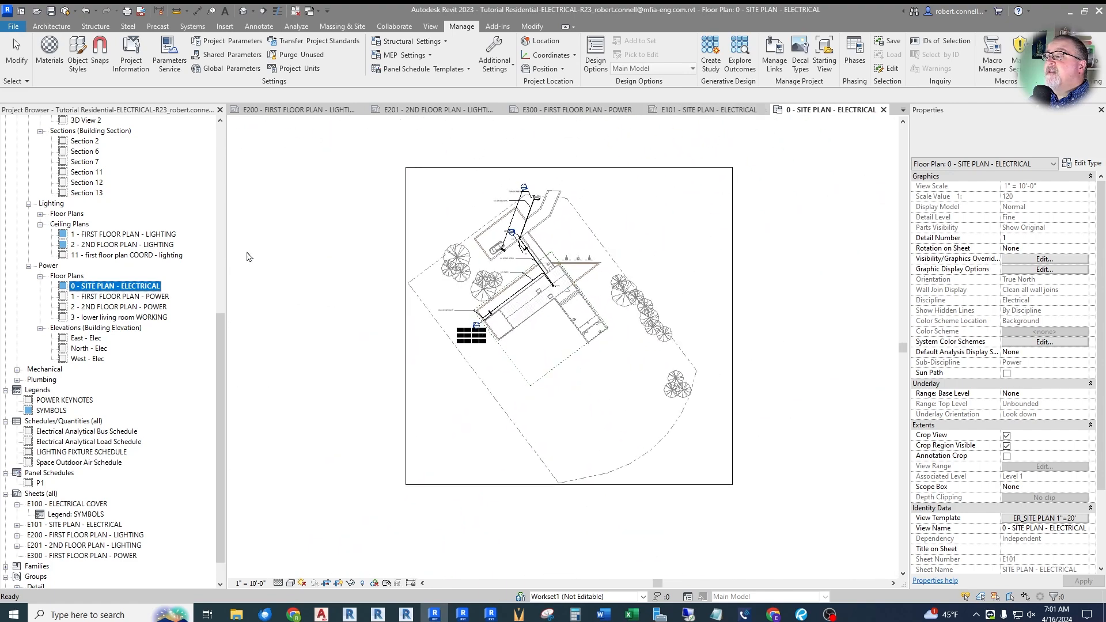
pyautogui.doubleClick(75, 524)
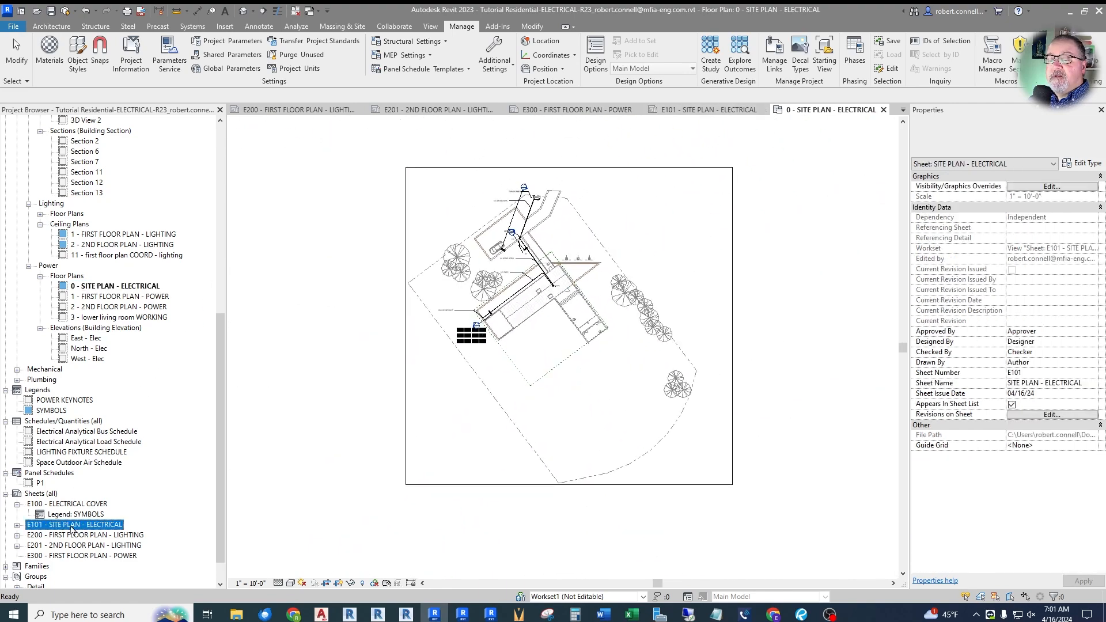
pyautogui.moveTo(544, 381); pyautogui.dragTo(479, 447)
pyautogui.scroll(2, 461, 504)
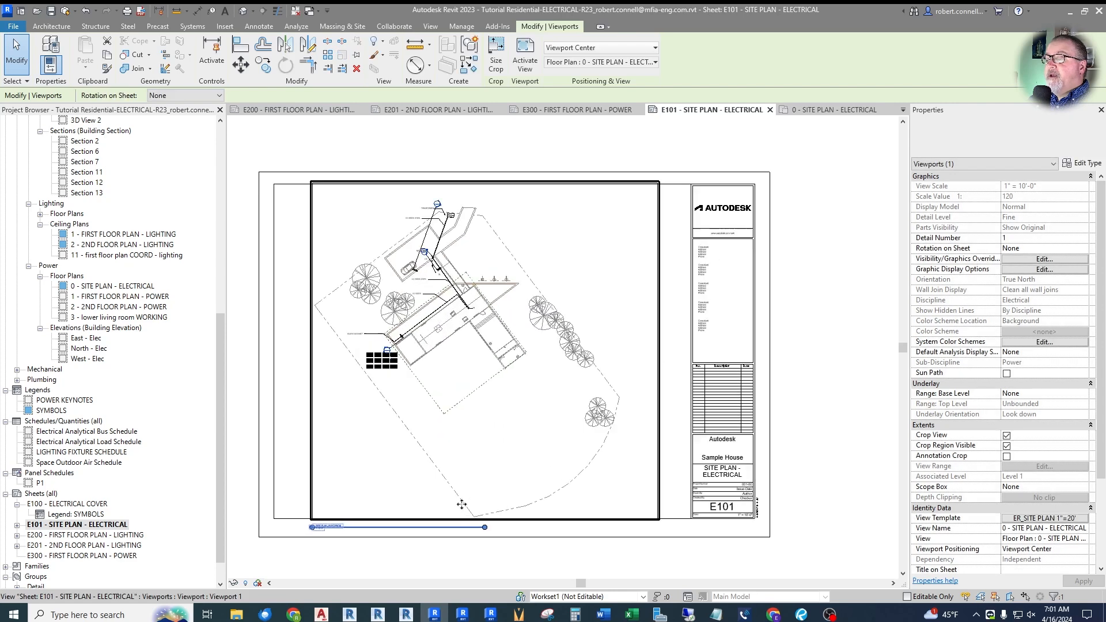
pyautogui.scroll(1, 461, 504)
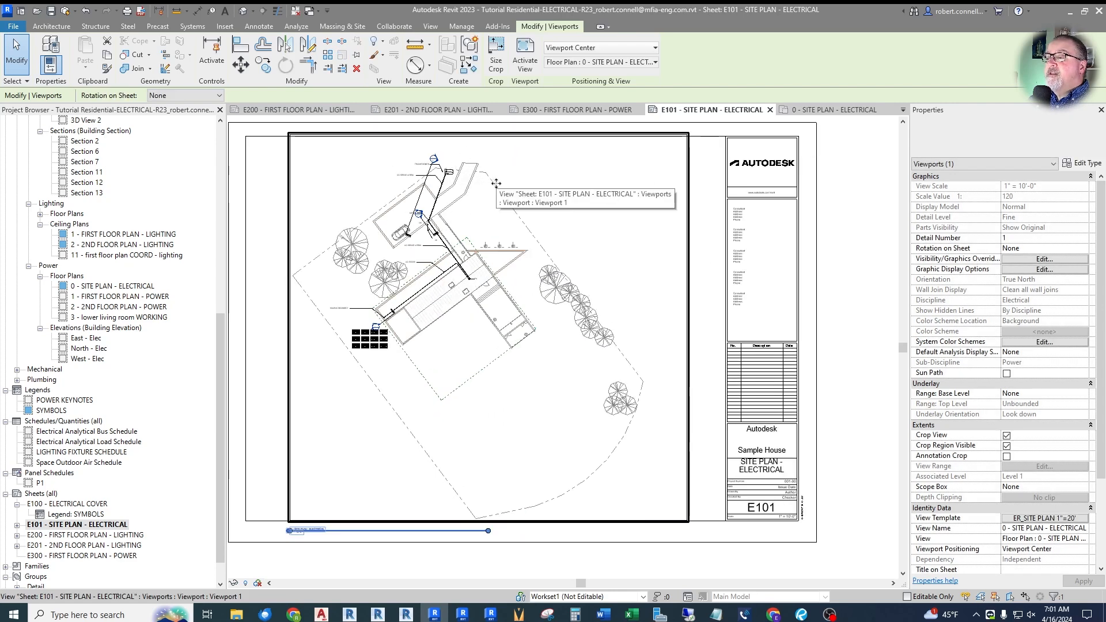
pyautogui.scroll(-1, 487, 181)
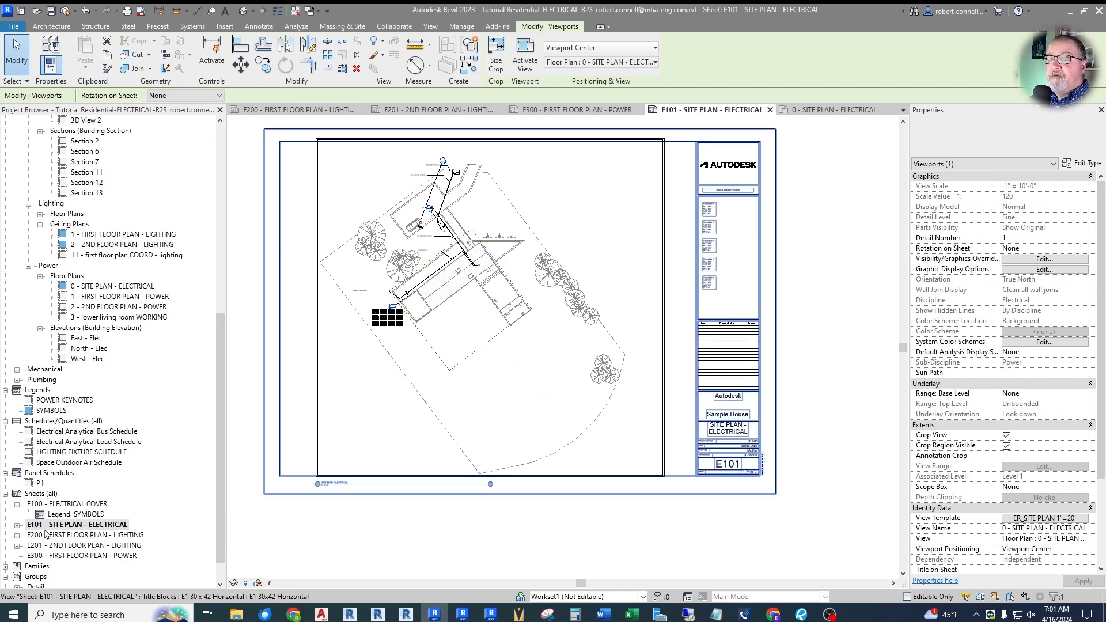
# Step: Tighten the crop region of 0 - SITE PLAN - ELECTRICAL by pulling its upper and right edges in close to the site drawing
pyautogui.click(17, 525)
pyautogui.doubleClick(86, 535)
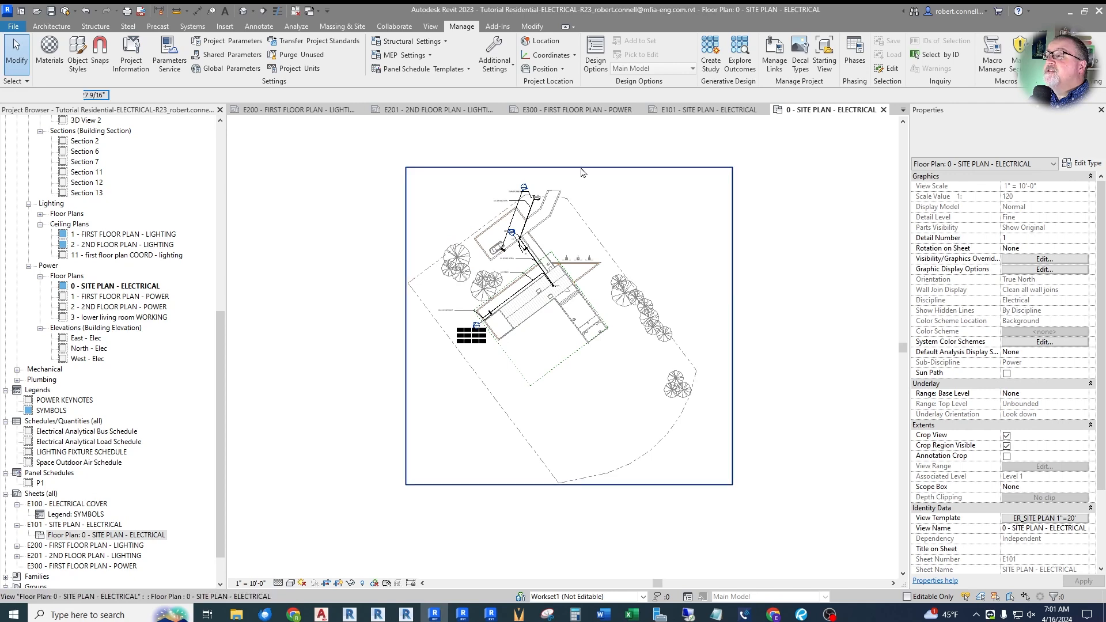
pyautogui.click(582, 168)
pyautogui.moveTo(569, 167); pyautogui.dragTo(564, 187)
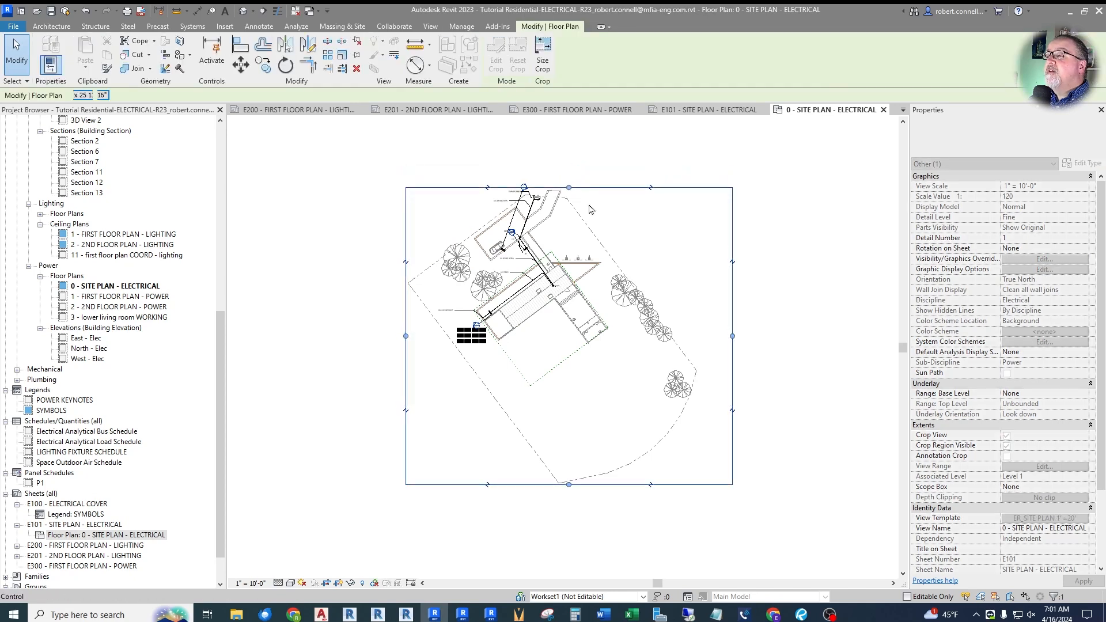
pyautogui.moveTo(732, 336); pyautogui.dragTo(701, 337)
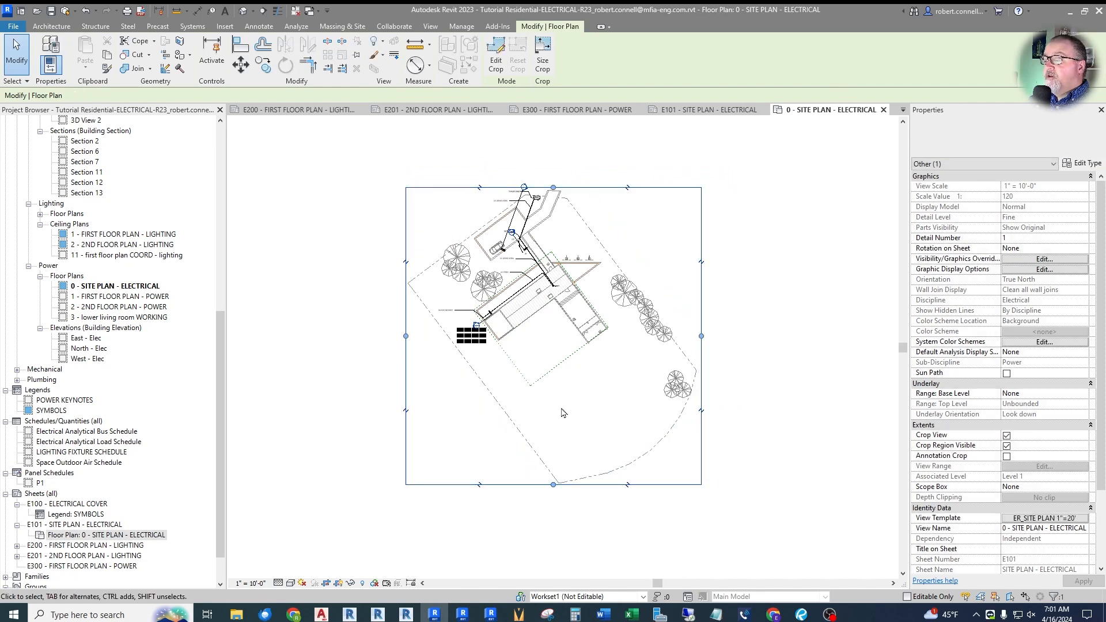
pyautogui.click(741, 144)
# Step: Shift the cropped site plan viewport slightly on sheet E101 and check its title line against the border
pyautogui.click(710, 113)
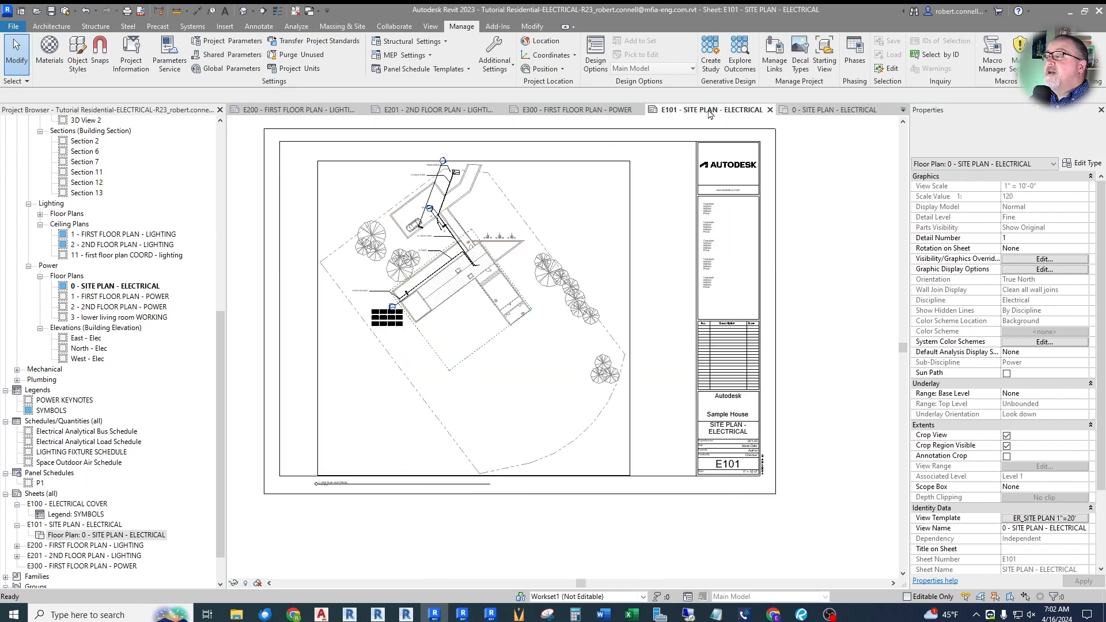
pyautogui.click(487, 363)
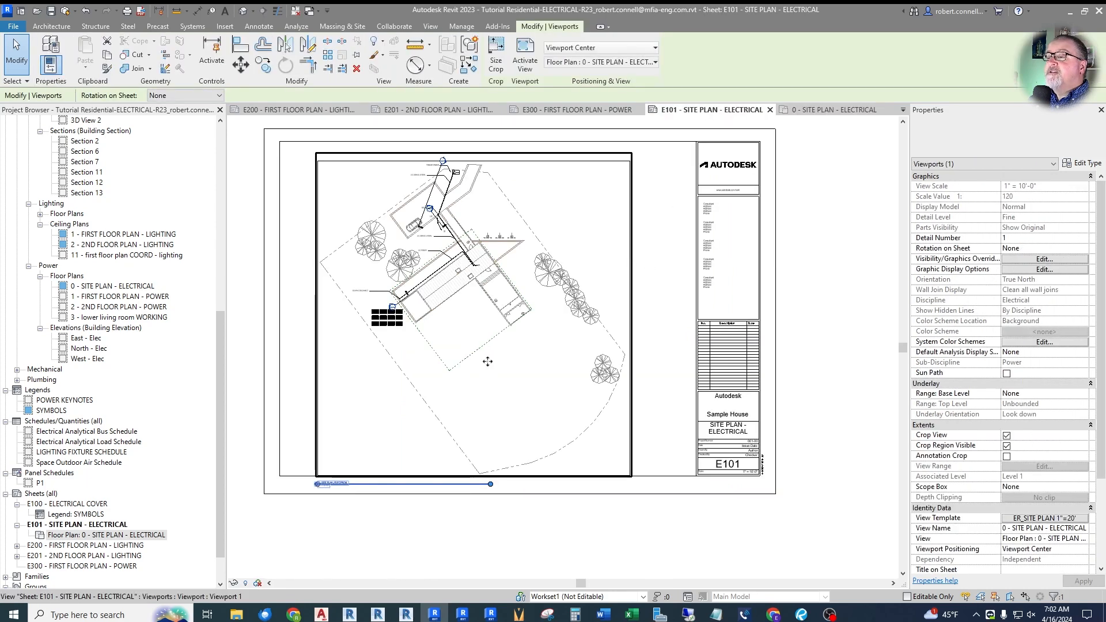
pyautogui.moveTo(490, 353); pyautogui.dragTo(499, 357)
pyautogui.click(416, 485)
pyautogui.scroll(2, 407, 493)
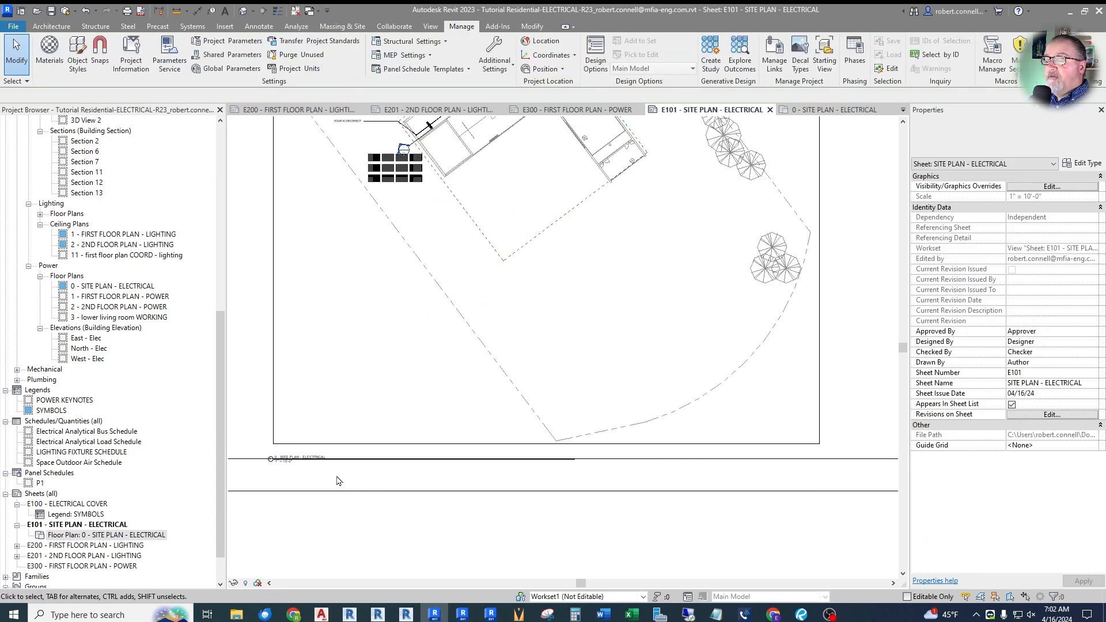
pyautogui.scroll(-1, 356, 458)
pyautogui.click(507, 459)
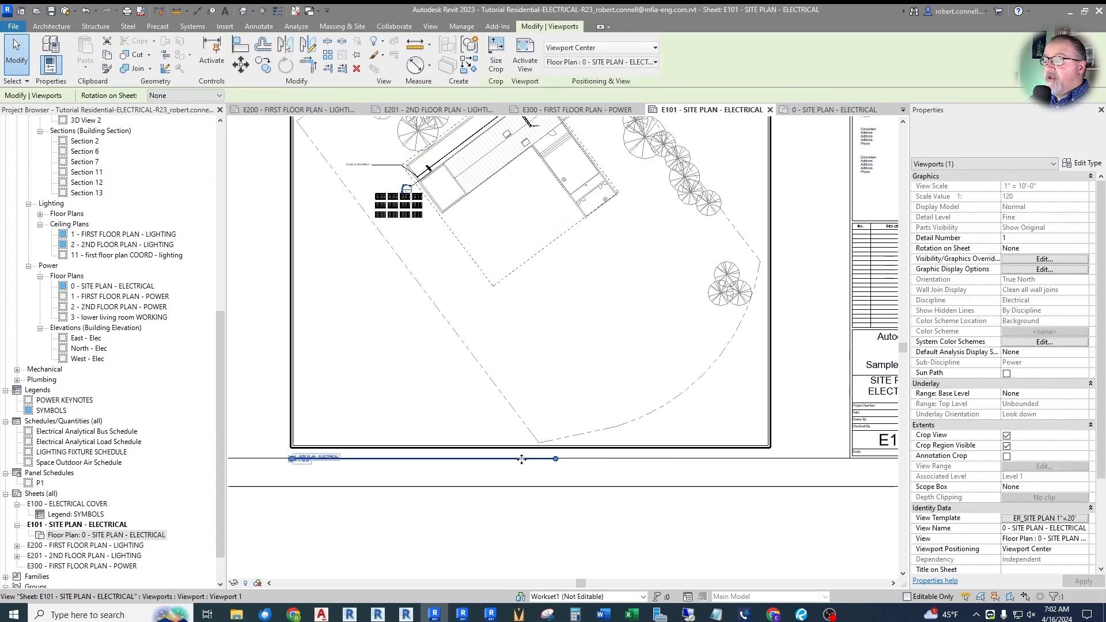
pyautogui.scroll(-4, 562, 449)
pyautogui.press('Escape')
# Step: Delete the site plan viewport from sheet E101 and place 0 - SITE PLAN - ELECTRICAL again, centred between the border and the title block
pyautogui.click(542, 361)
pyautogui.press('Delete')
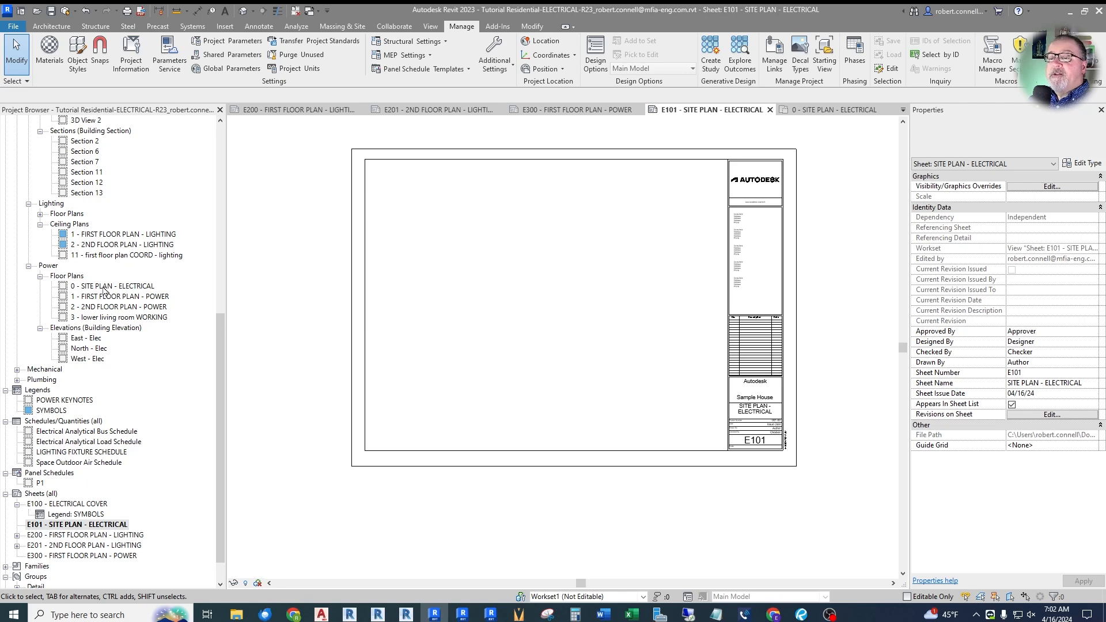
pyautogui.moveTo(104, 287); pyautogui.dragTo(210, 292)
pyautogui.moveTo(544, 326); pyautogui.dragTo(542, 324)
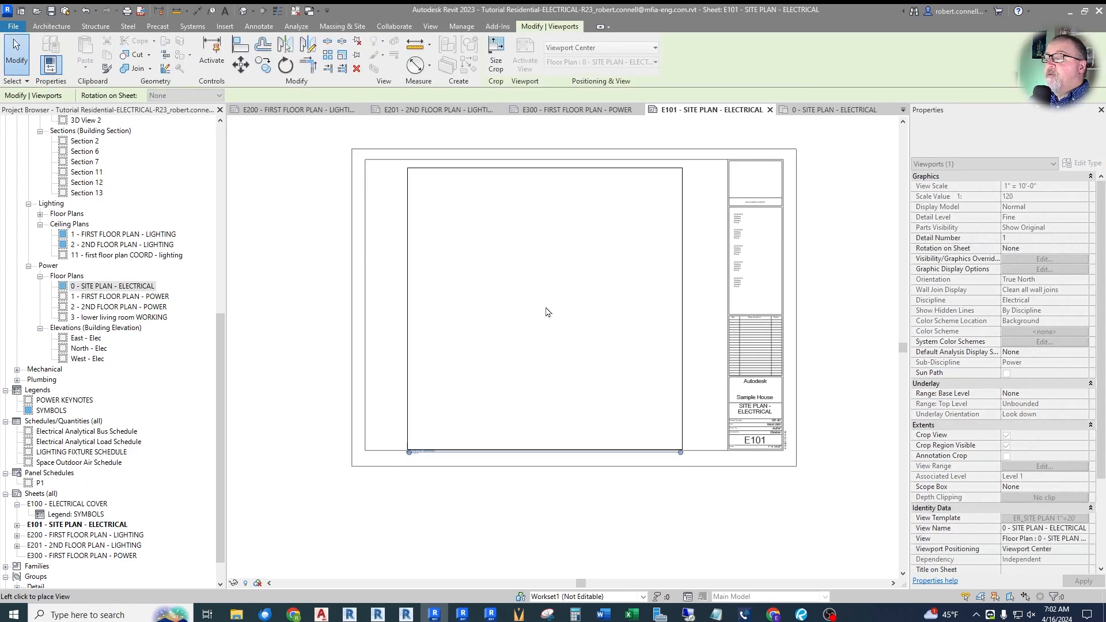
pyautogui.click(547, 305)
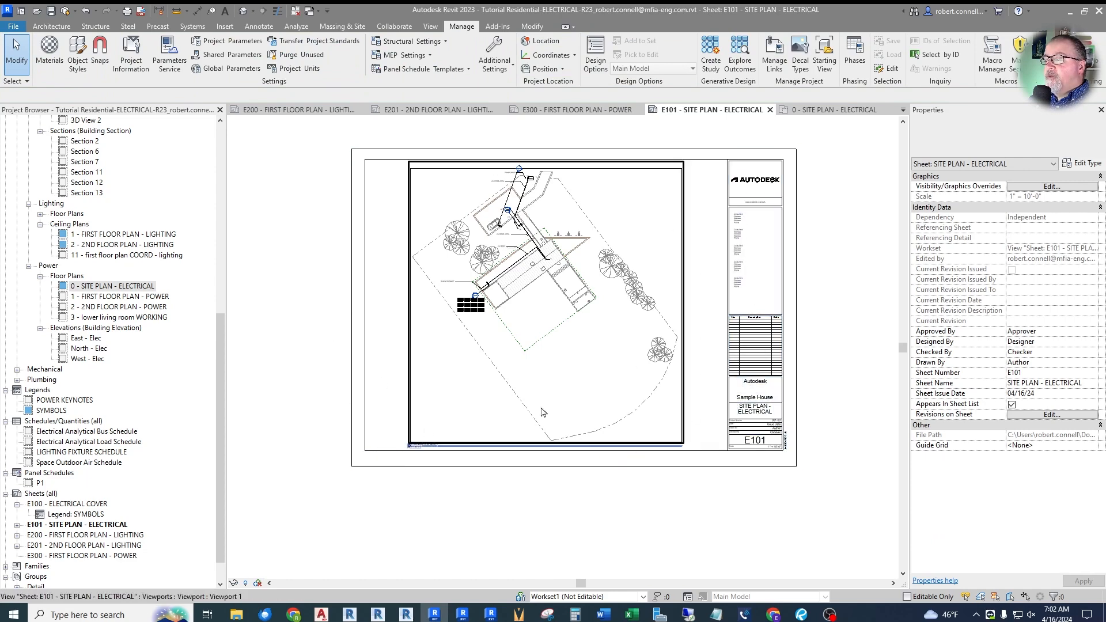
# Step: Examine the placed site plan on sheet E101, including the view title scale, transformer, service lateral, meter and underground feeder
pyautogui.scroll(5, 428, 458)
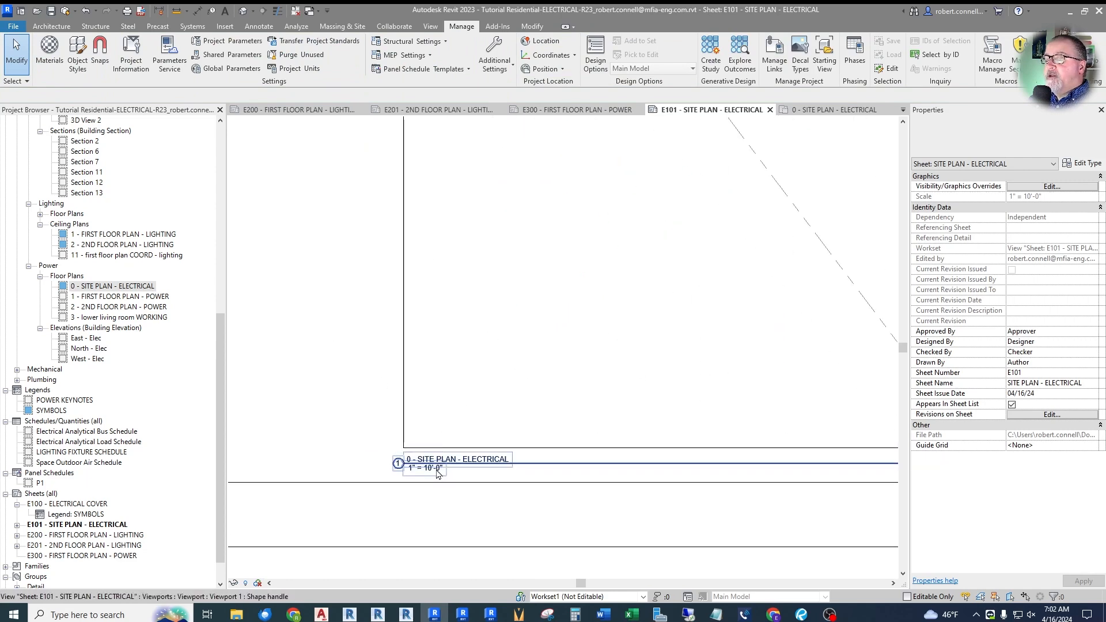
pyautogui.scroll(-2, 426, 455)
pyautogui.scroll(-2, 314, 396)
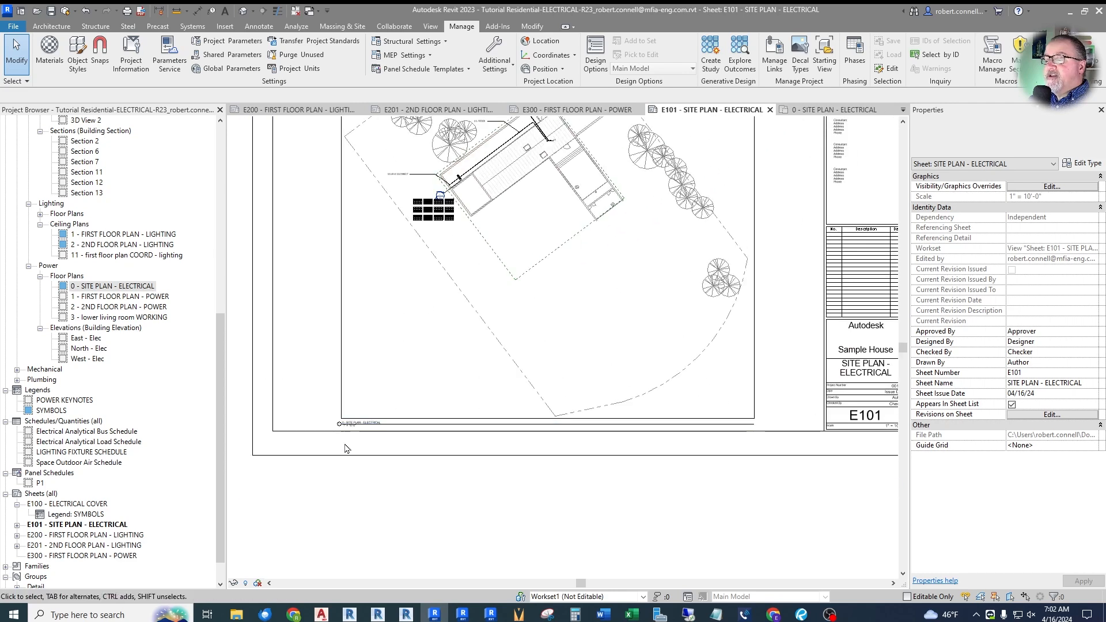
pyautogui.scroll(-1, 408, 475)
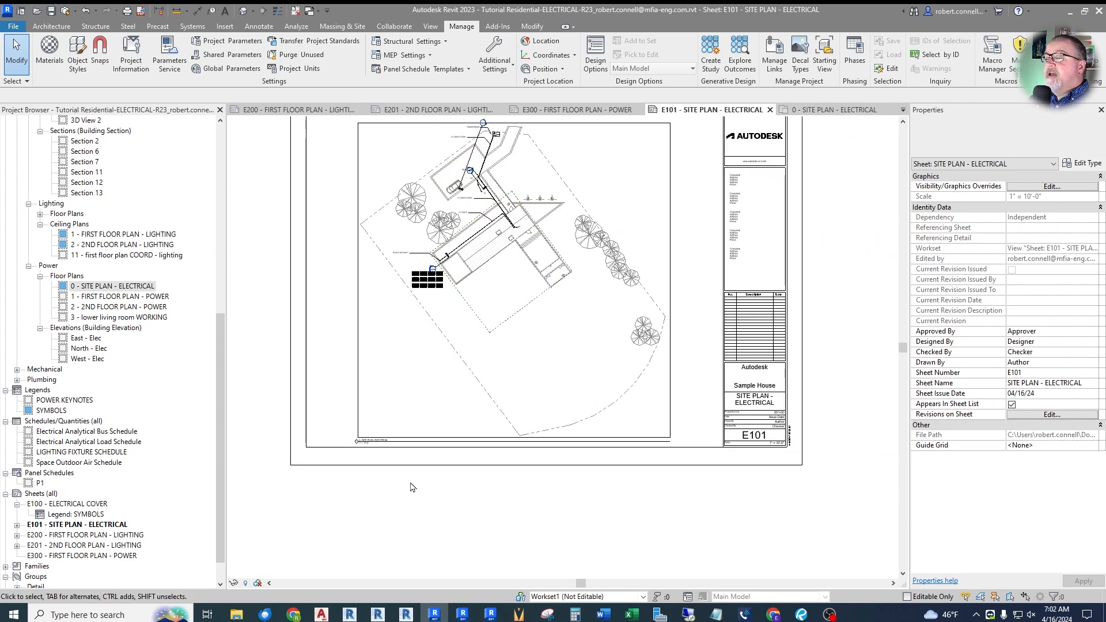
pyautogui.scroll(6, 496, 186)
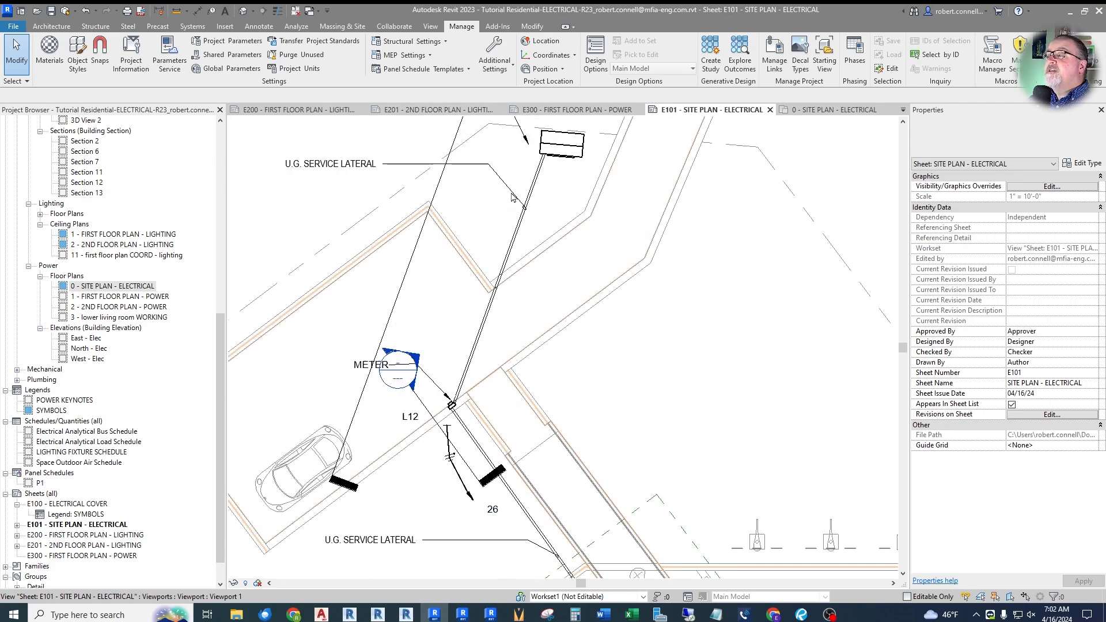
pyautogui.scroll(2, 496, 186)
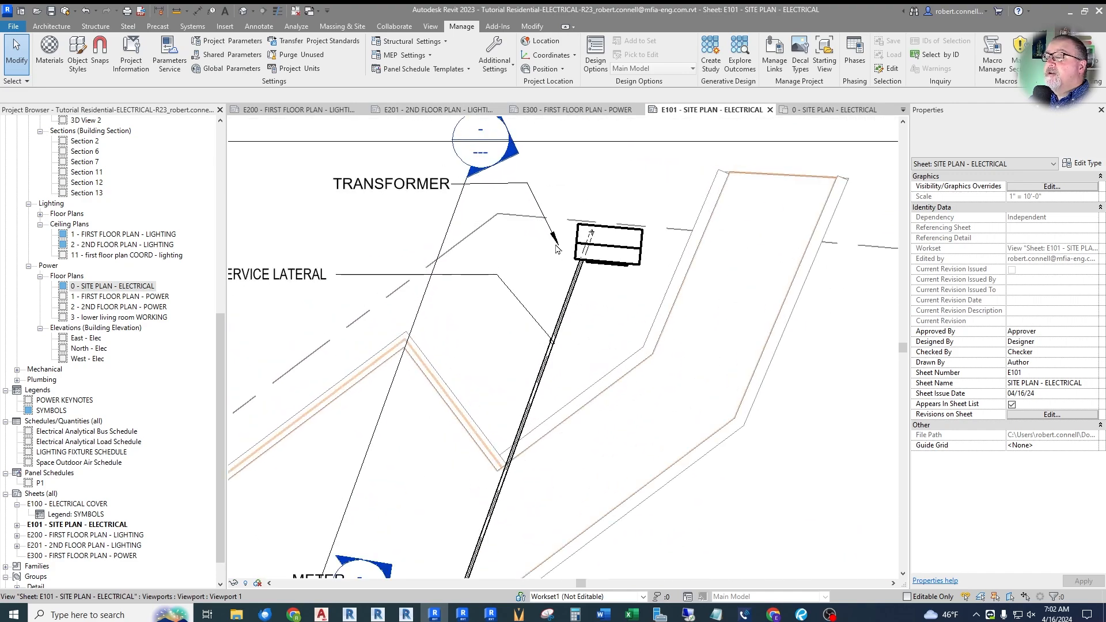
pyautogui.scroll(-4, 557, 246)
pyautogui.scroll(4, 511, 284)
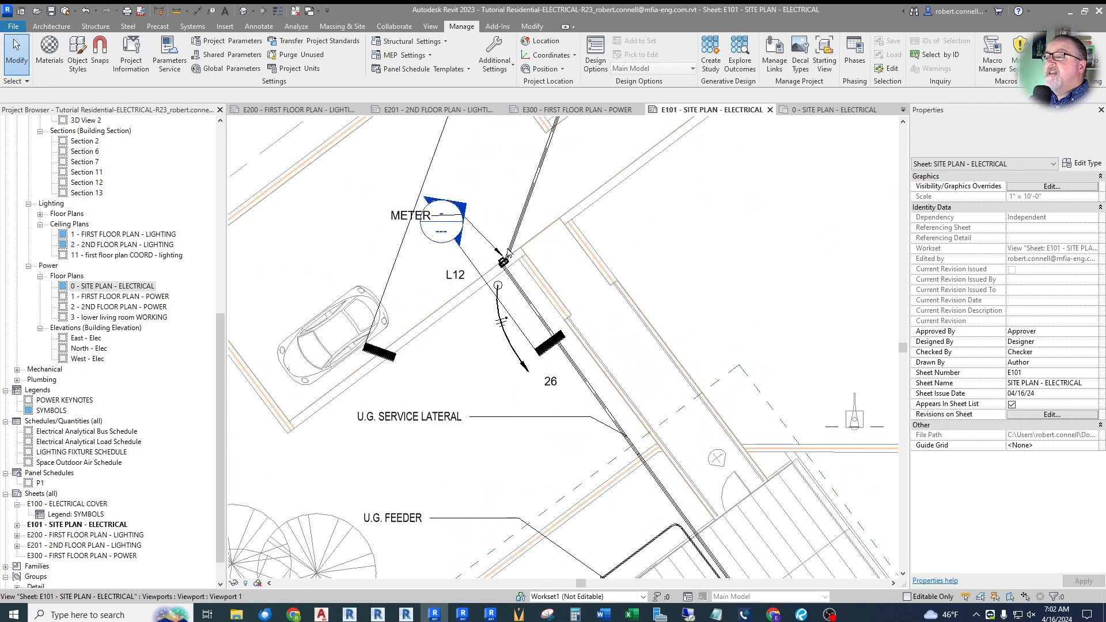
pyautogui.scroll(2, 508, 252)
pyautogui.scroll(-8, 516, 288)
pyautogui.scroll(-2, 520, 328)
pyautogui.scroll(7, 534, 149)
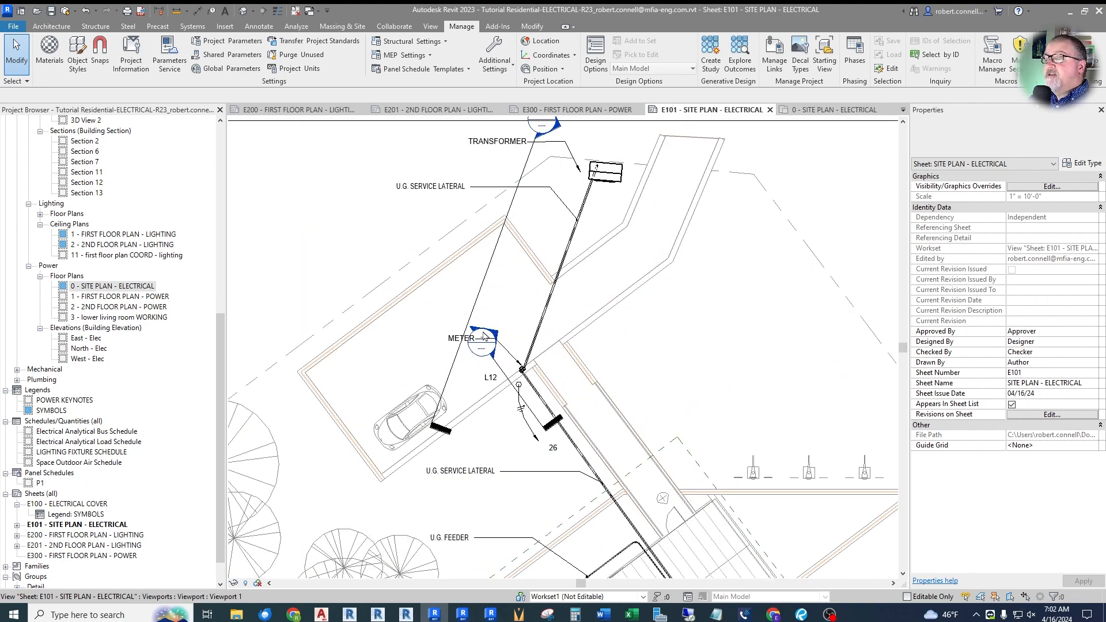
pyautogui.scroll(-6, 469, 314)
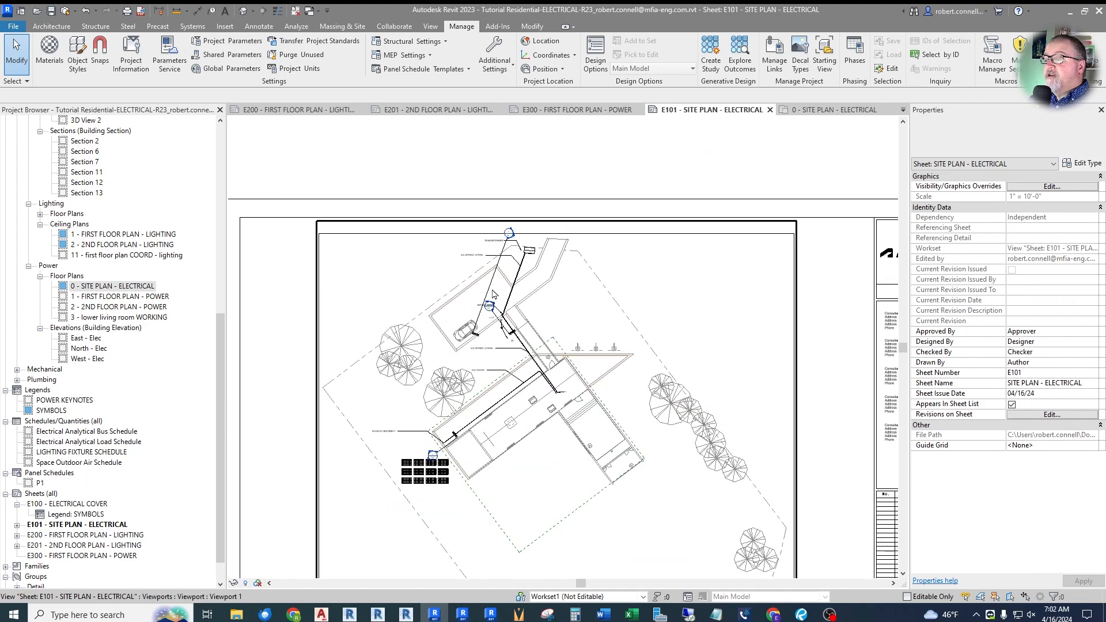
pyautogui.scroll(-2, 577, 433)
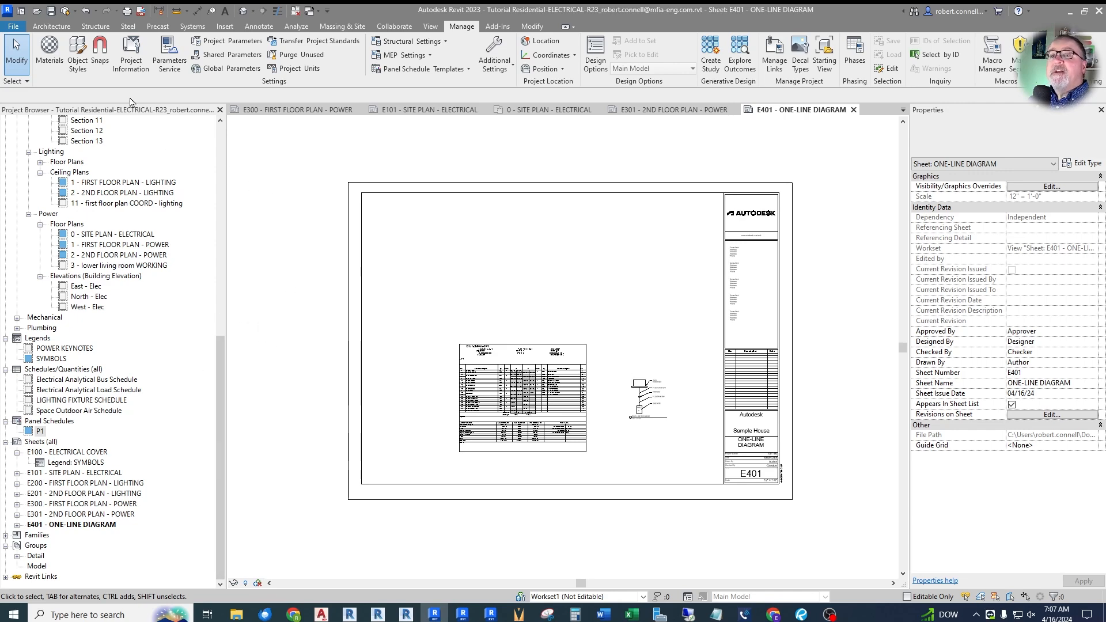
# Step: Set the print range to selected views/sheets and open the list for choosing what to print
pyautogui.click(126, 10)
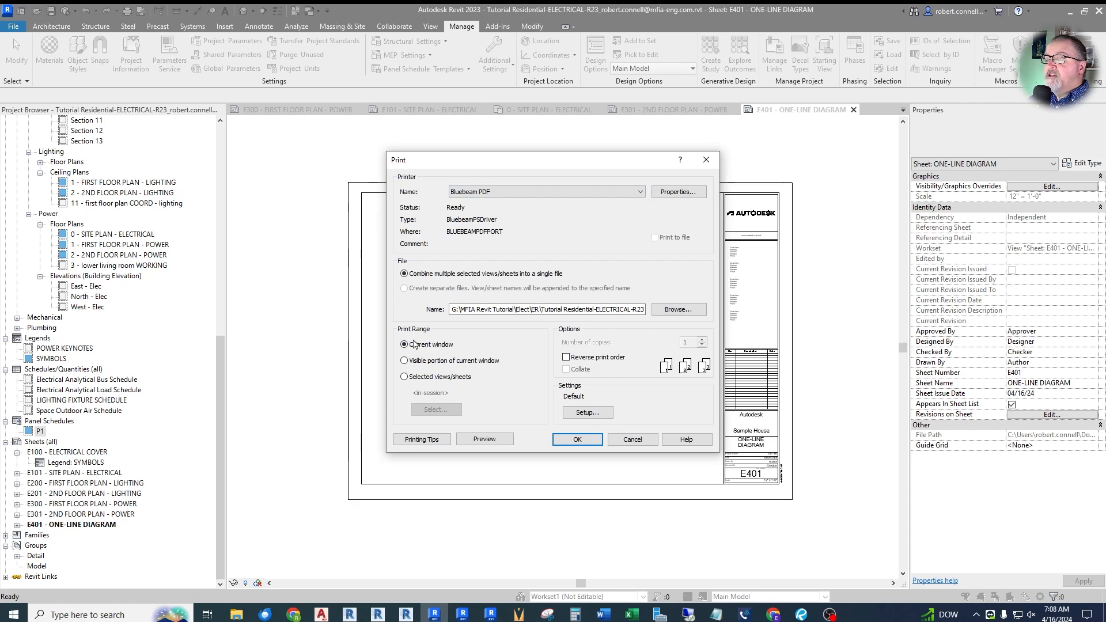
pyautogui.click(405, 377)
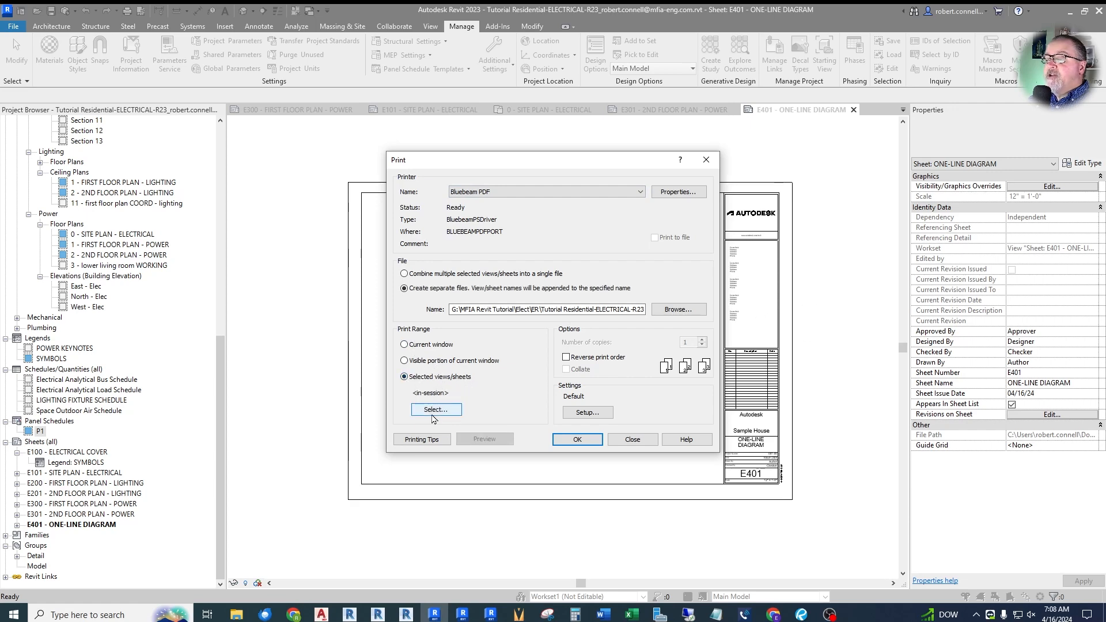
pyautogui.click(435, 410)
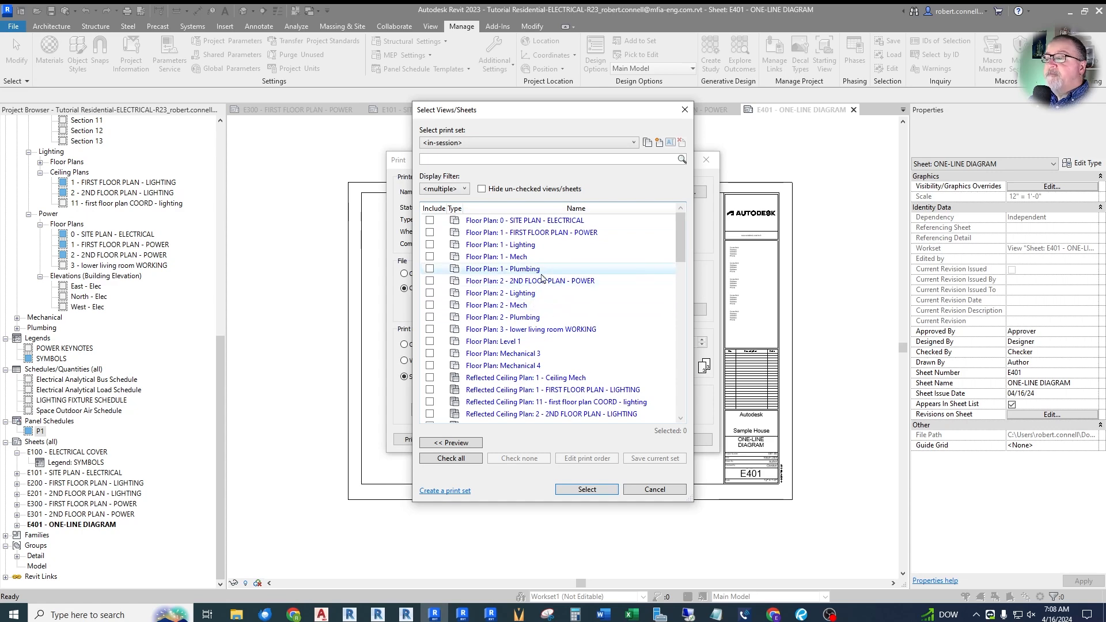
pyautogui.click(481, 189)
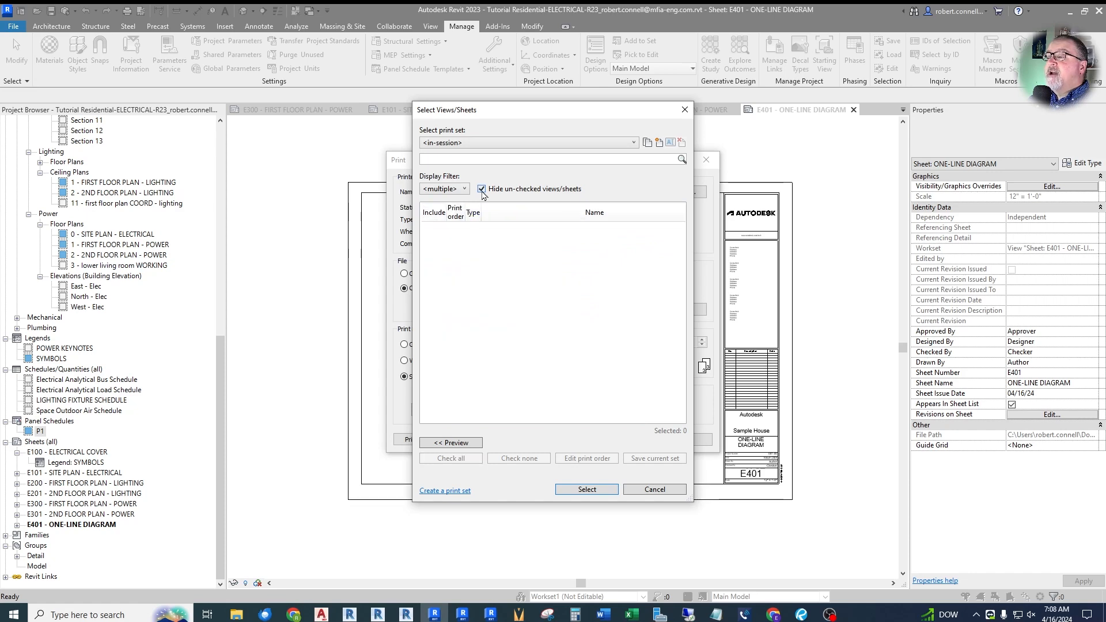
pyautogui.click(481, 189)
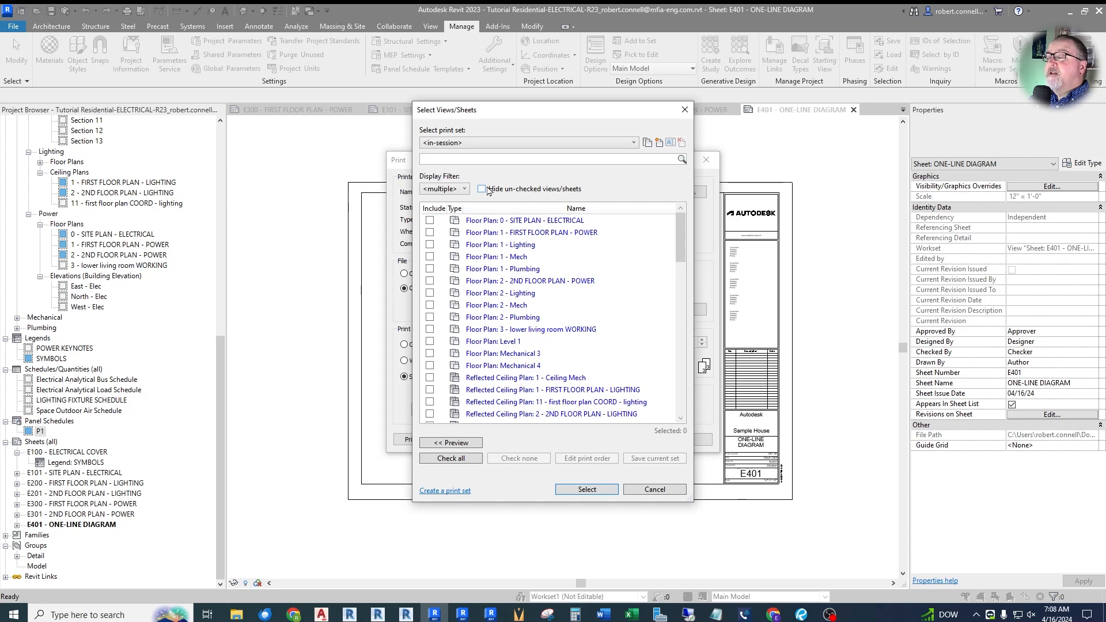
pyautogui.click(482, 189)
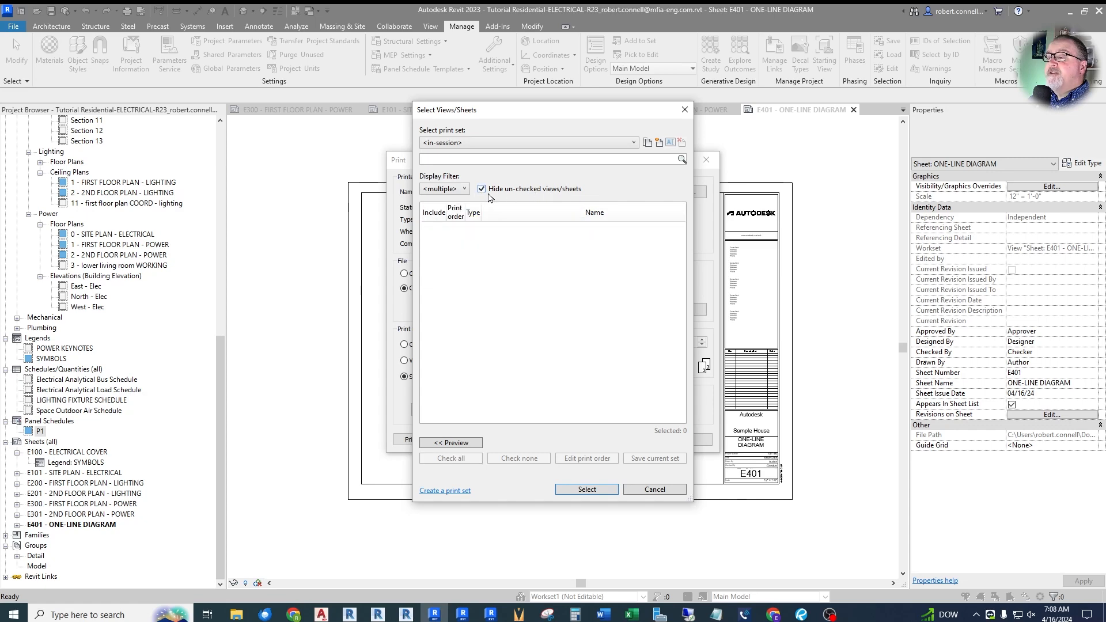
pyautogui.click(481, 189)
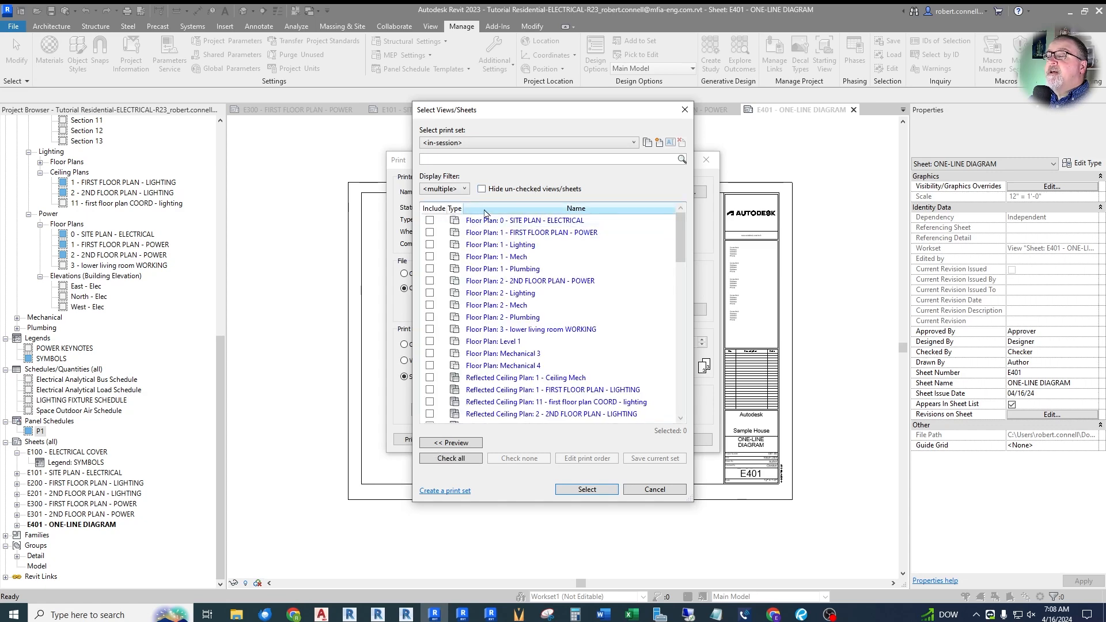
# Step: Filter the print selection to show only sheets, excluding 2D and 3D views, and include every listed sheet
pyautogui.scroll(-3, 489, 305)
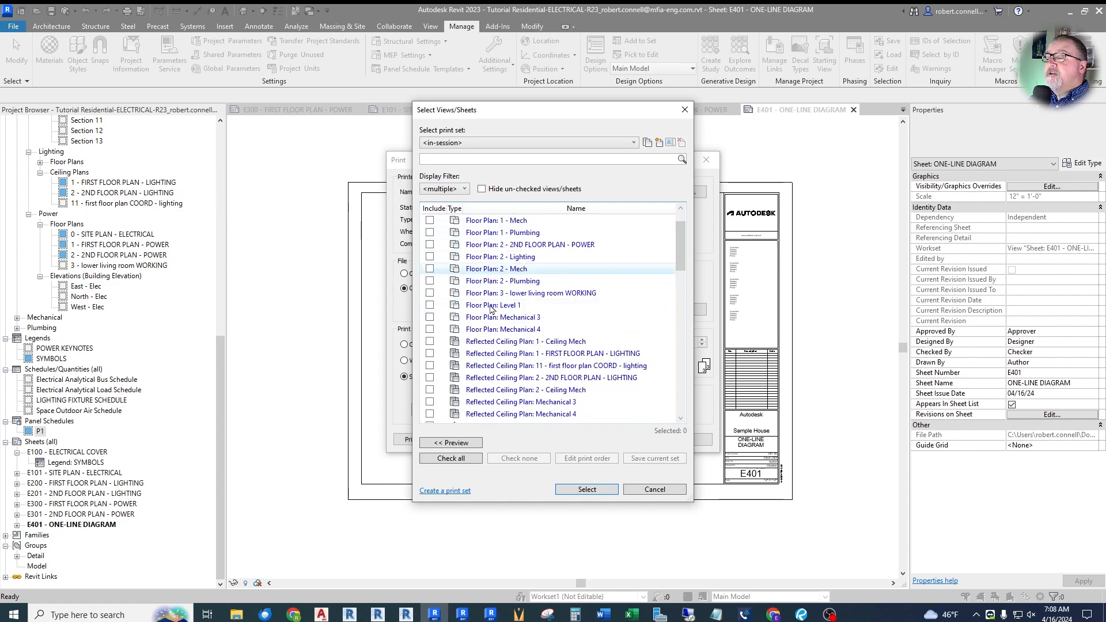
pyautogui.scroll(-11, 491, 309)
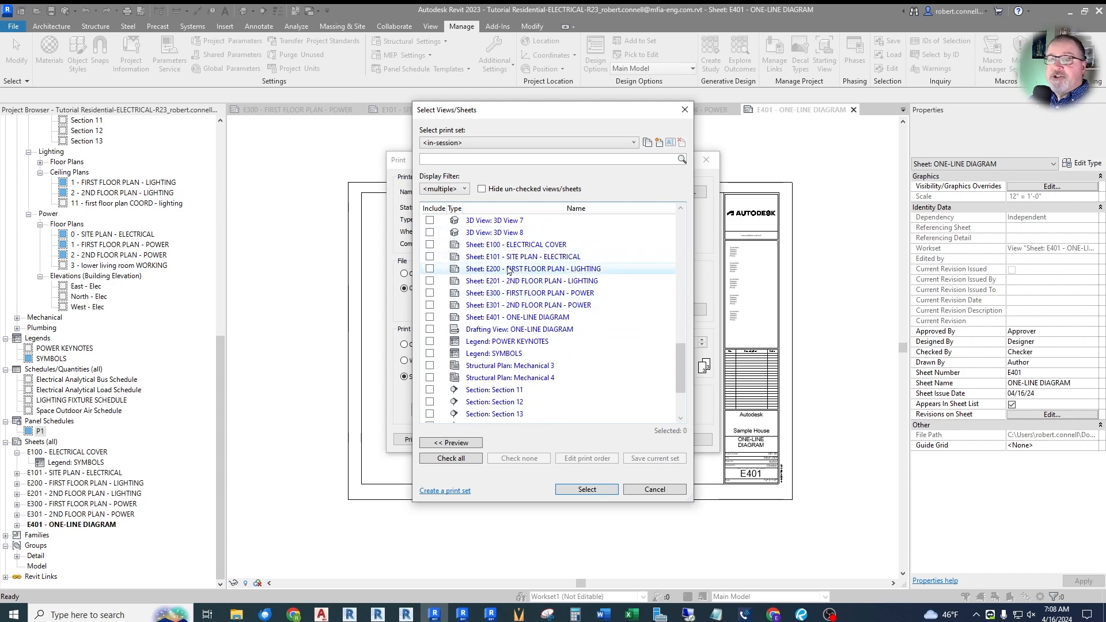
pyautogui.click(443, 189)
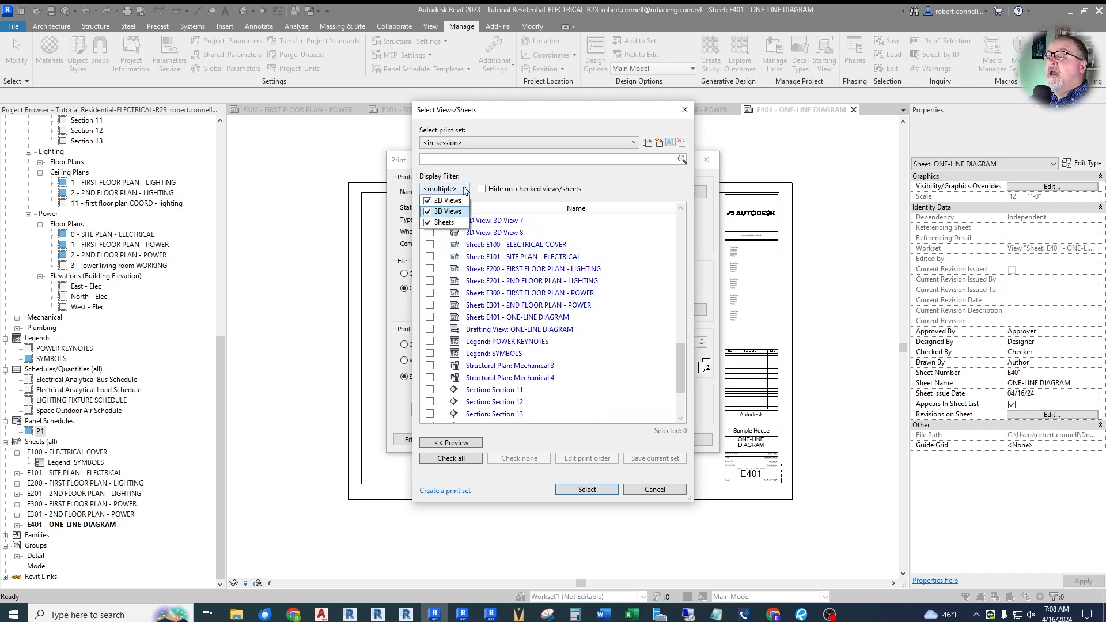
pyautogui.click(427, 201)
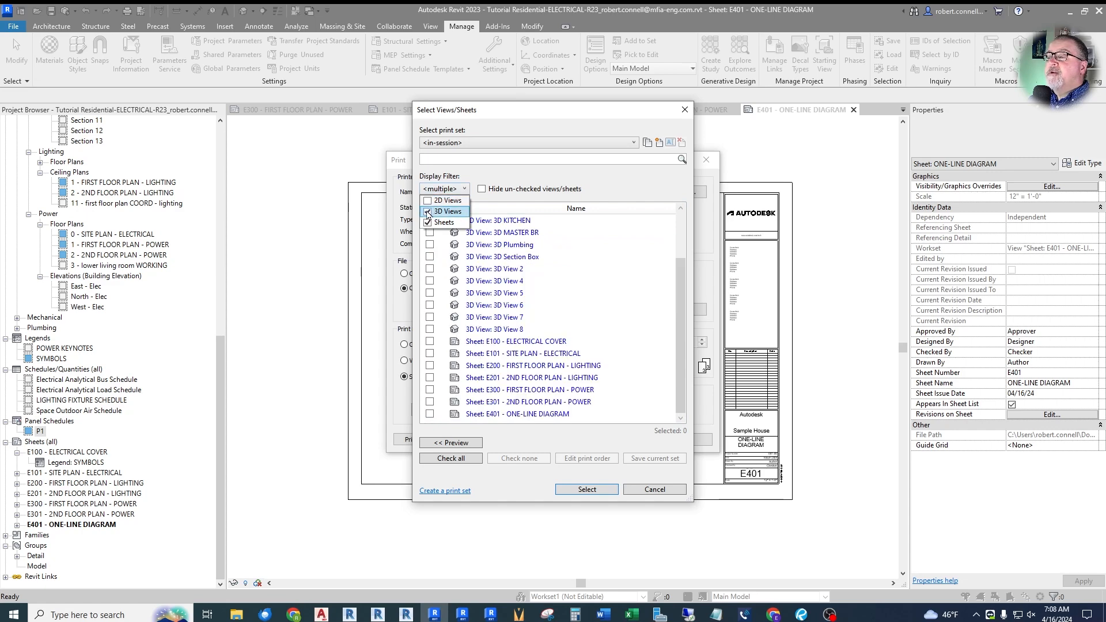
pyautogui.click(428, 212)
pyautogui.click(495, 175)
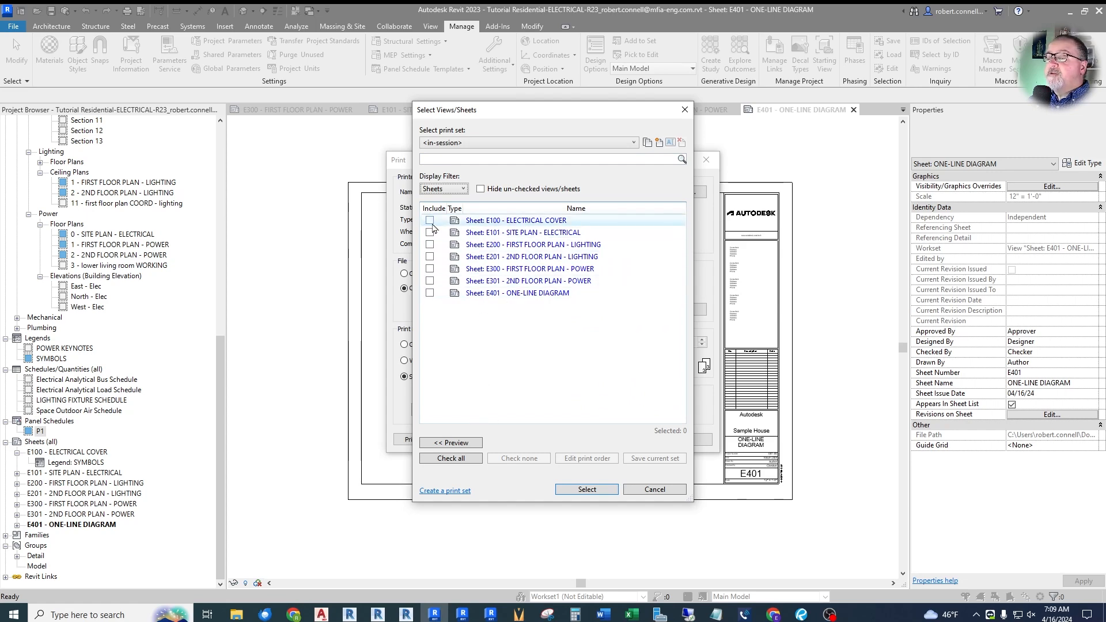
pyautogui.click(451, 459)
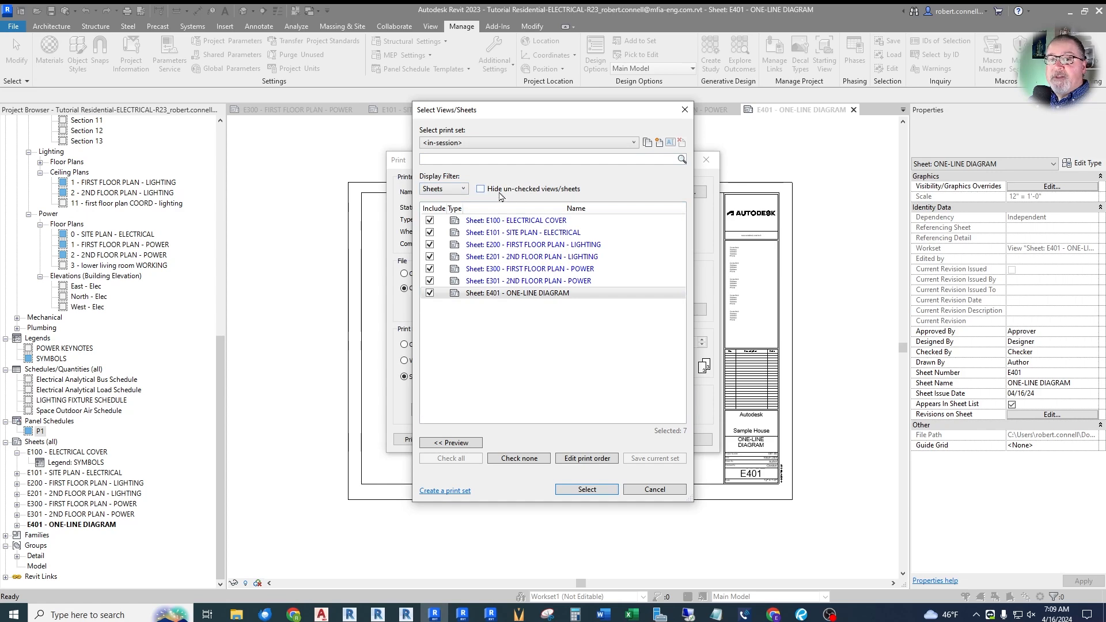
# Step: Save the checked sheets as print set ELECTRICAL SET for future sessions and set the output to combine them into a single file
pyautogui.click(647, 142)
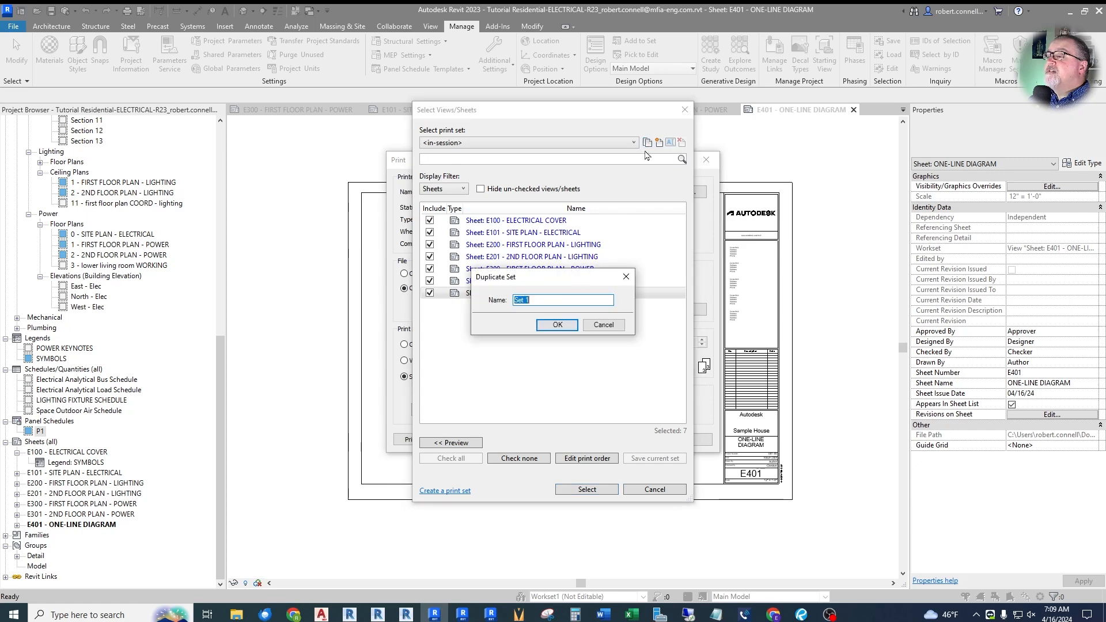
pyautogui.write('ELECTRICAL SET')
pyautogui.click(557, 326)
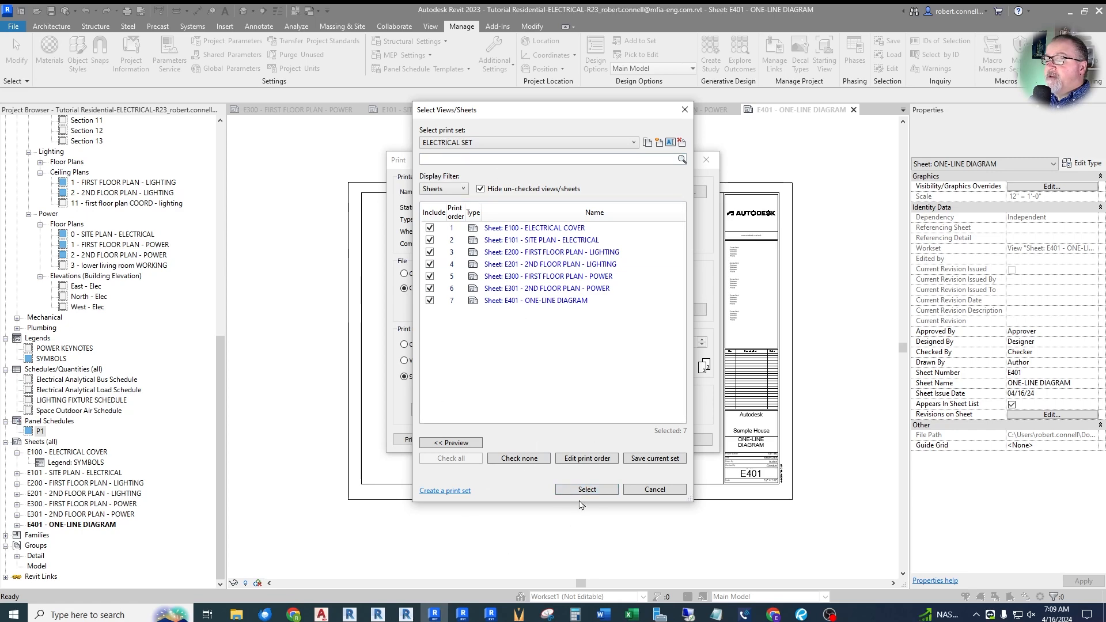
pyautogui.click(586, 489)
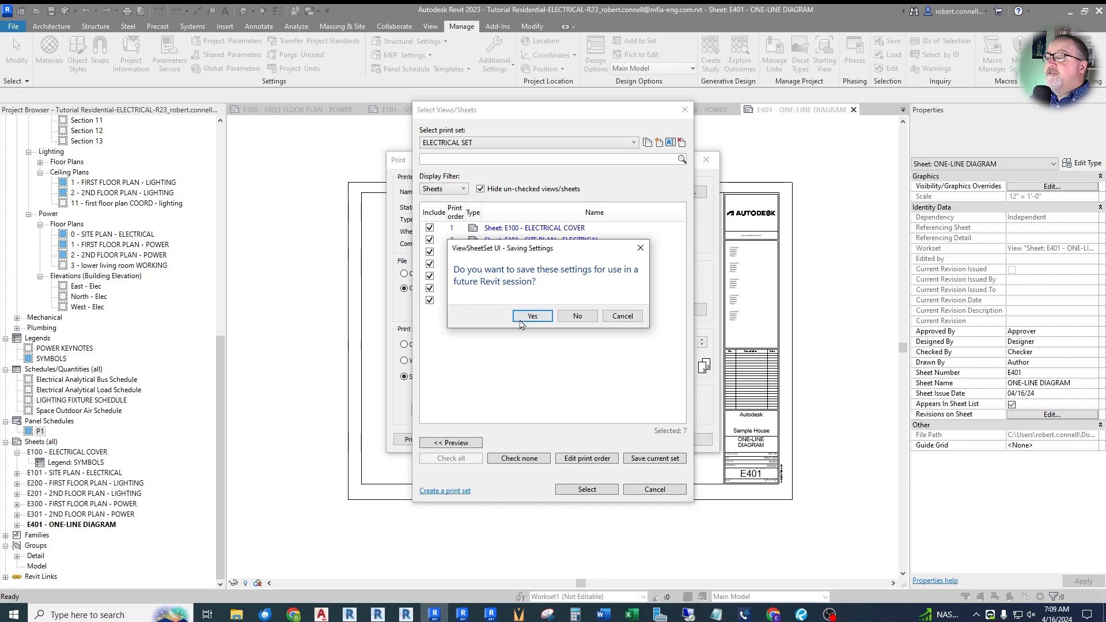
pyautogui.click(532, 316)
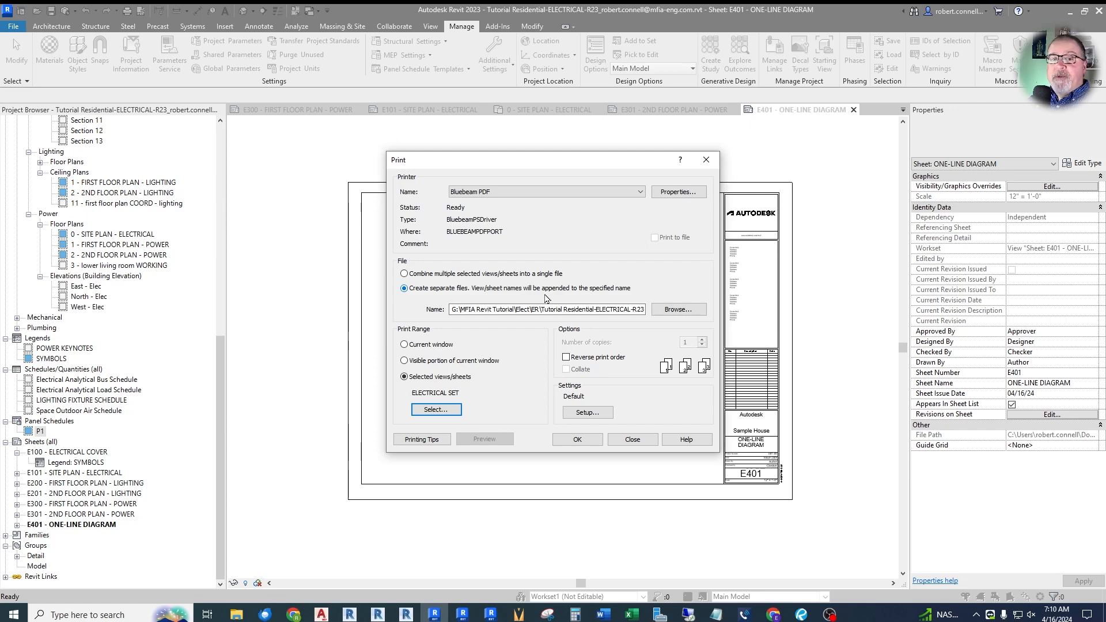
pyautogui.click(405, 274)
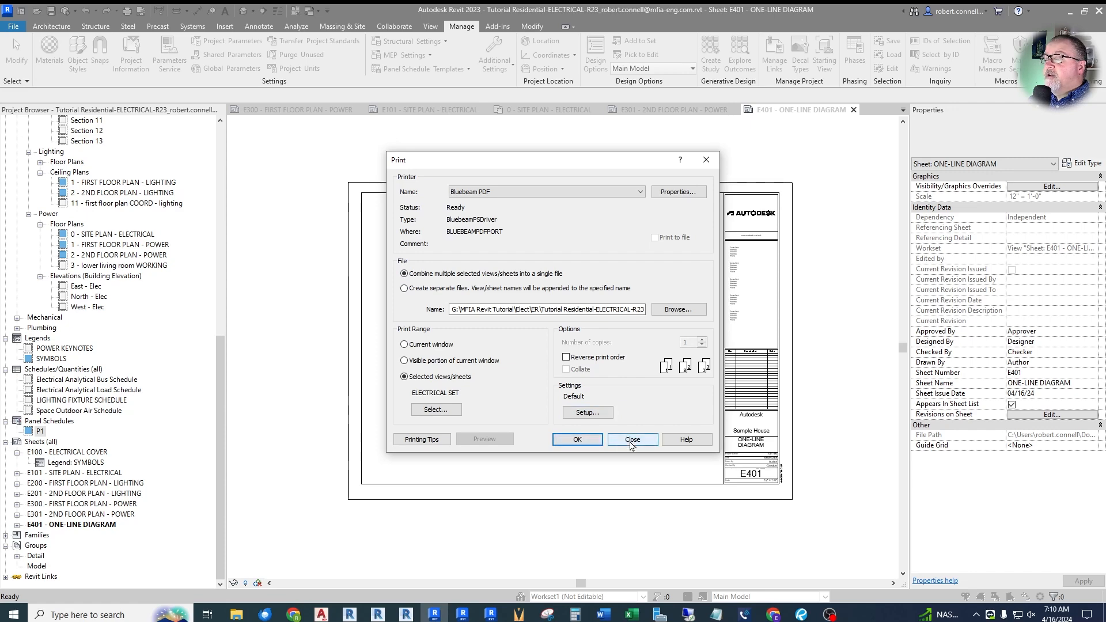
pyautogui.click(631, 439)
# Step: Check which title block type and sheet size sheet E401 uses
pyautogui.click(761, 216)
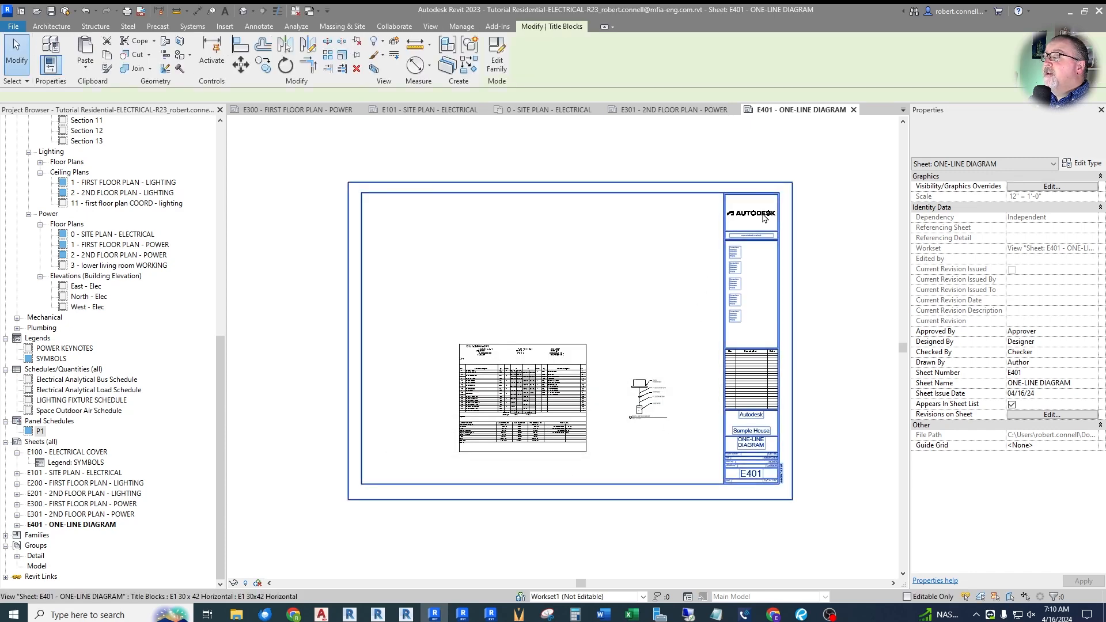
pyautogui.click(964, 144)
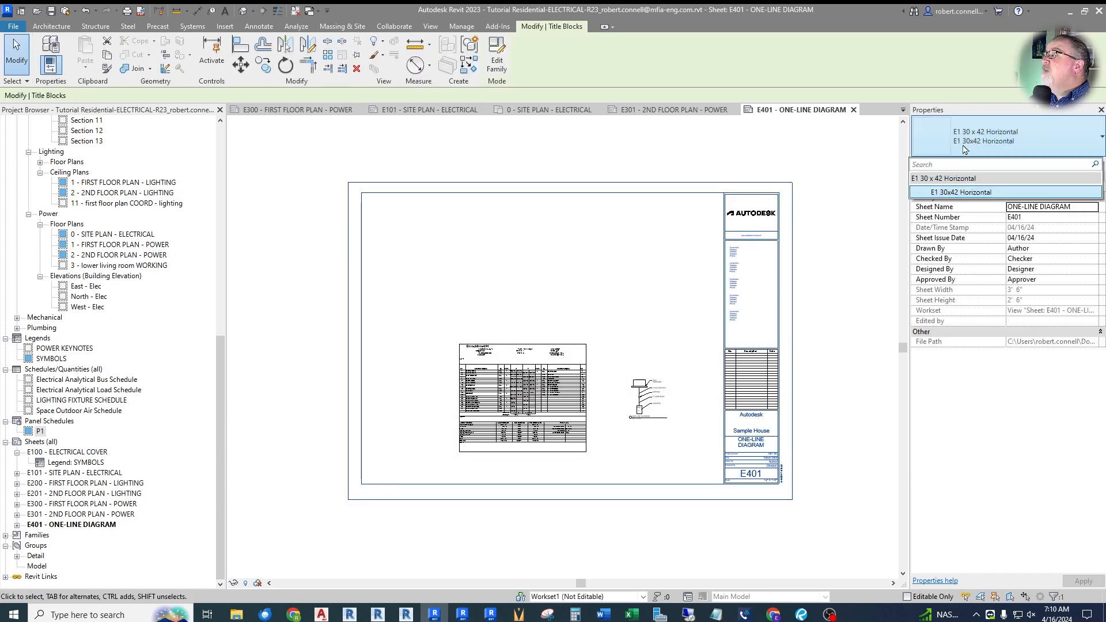
pyautogui.click(862, 213)
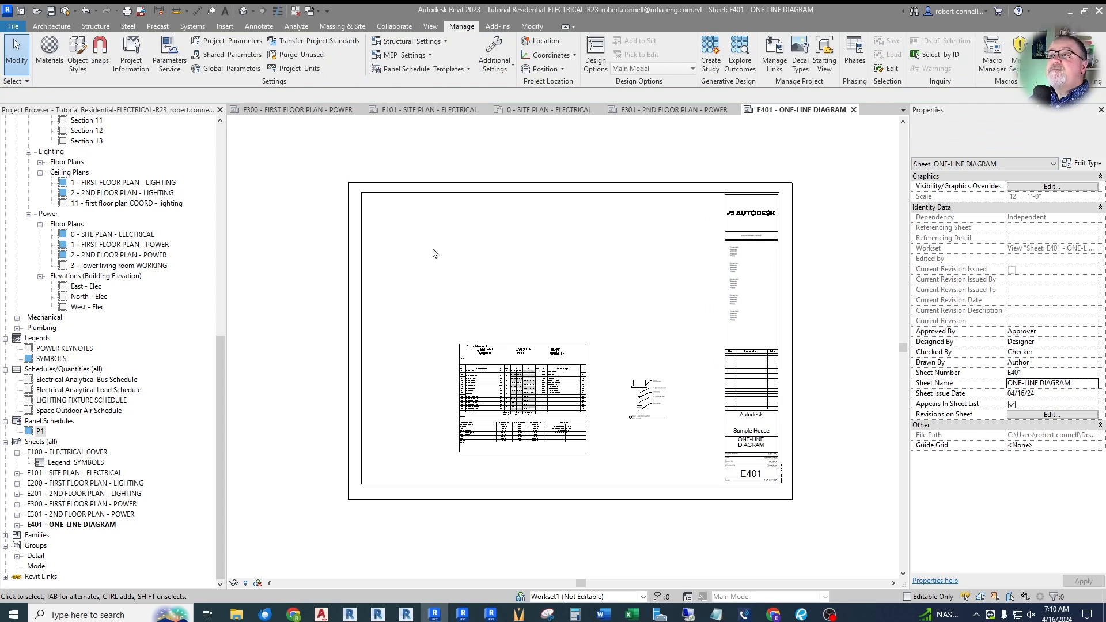
# Step: Measure the width of sheet E401's outer border with an aligned dimension, without placing the dimension
pyautogui.click(197, 11)
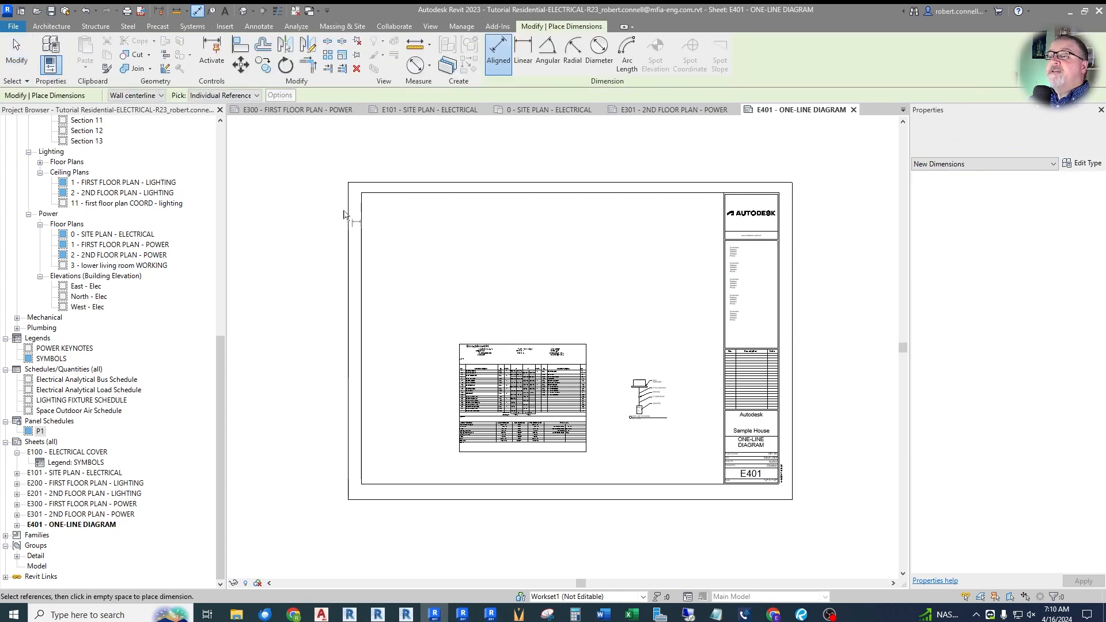
pyautogui.click(795, 226)
pyautogui.scroll(4, 573, 181)
pyautogui.scroll(-4, 553, 198)
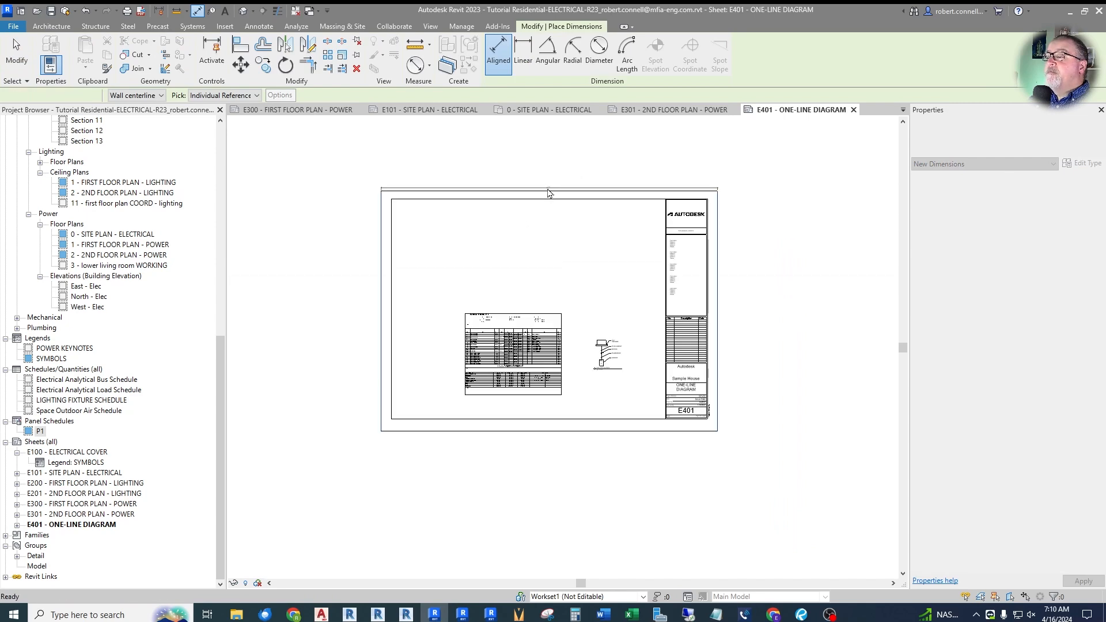
pyautogui.press('Escape')
pyautogui.press('Escape')
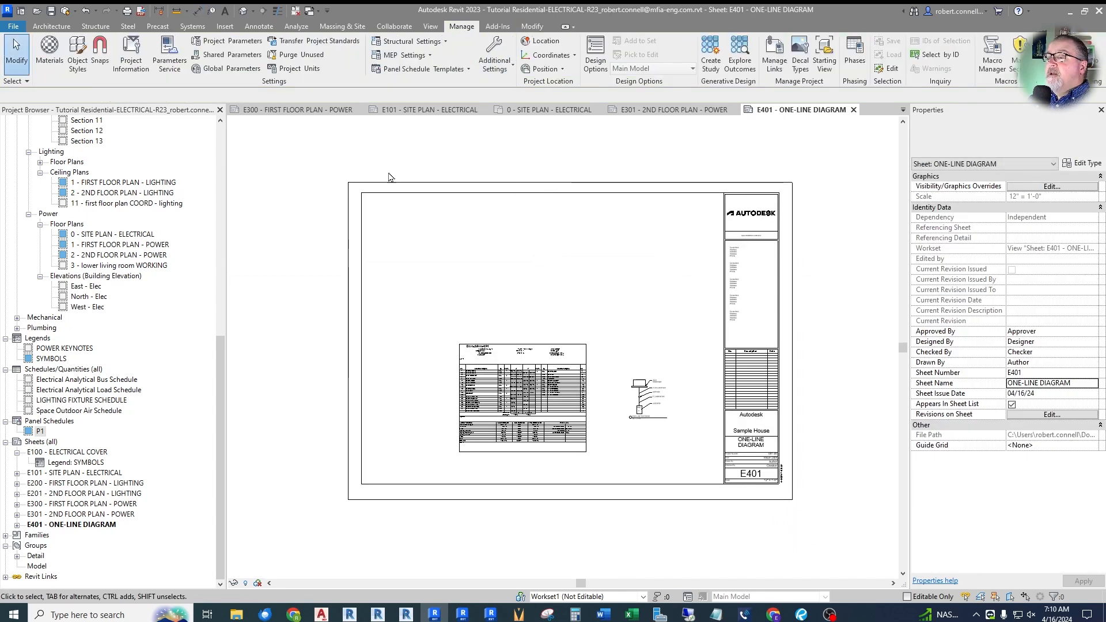
# Step: Configure the print setup with ARCH_E1 30 x 42 inch paper, corner offset with no margin, 100% zoom and hidden unreferenced view tags
pyautogui.click(128, 11)
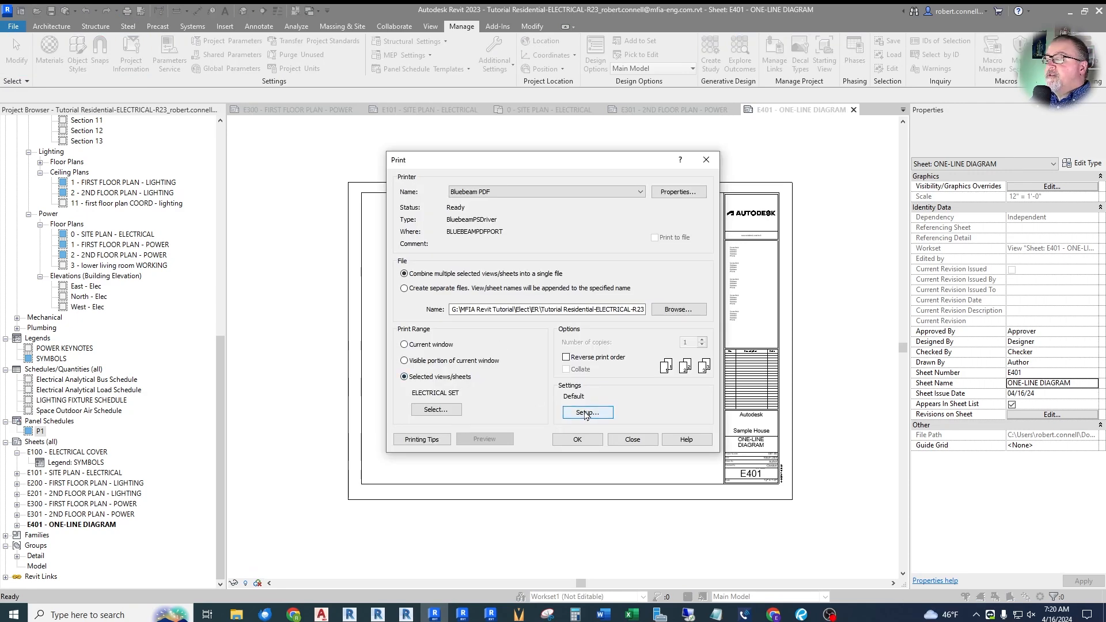
pyautogui.click(585, 412)
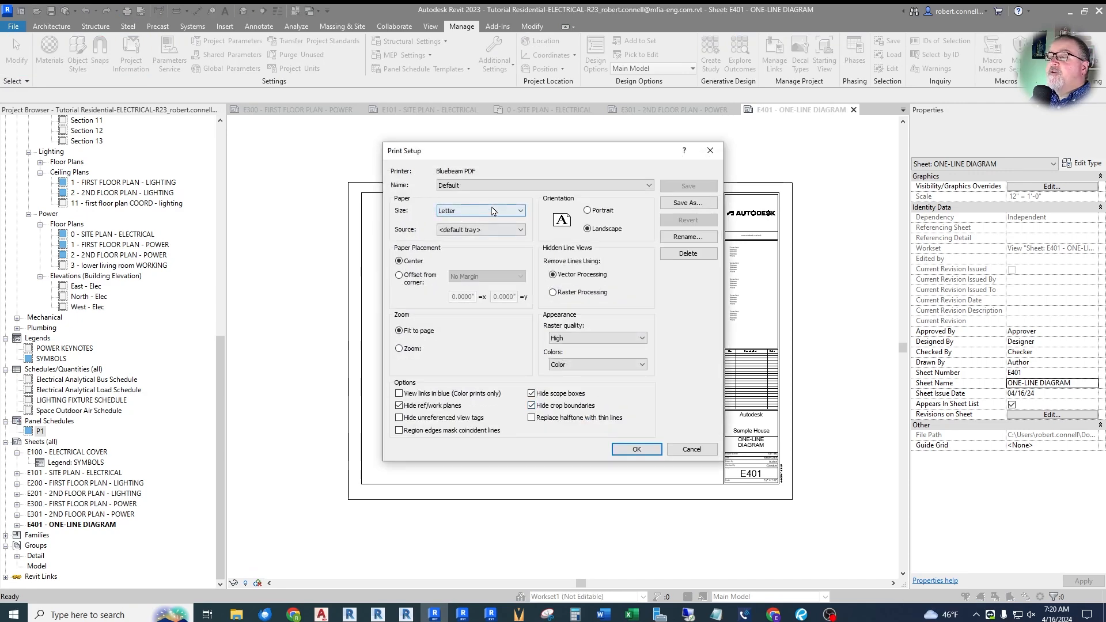
pyautogui.click(648, 186)
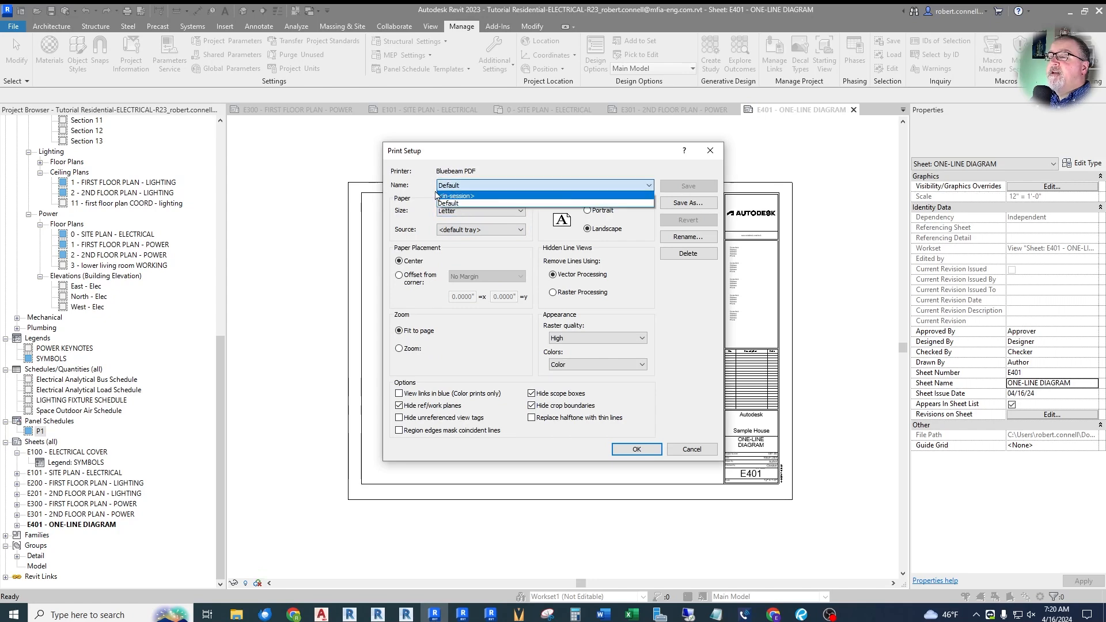
pyautogui.click(426, 192)
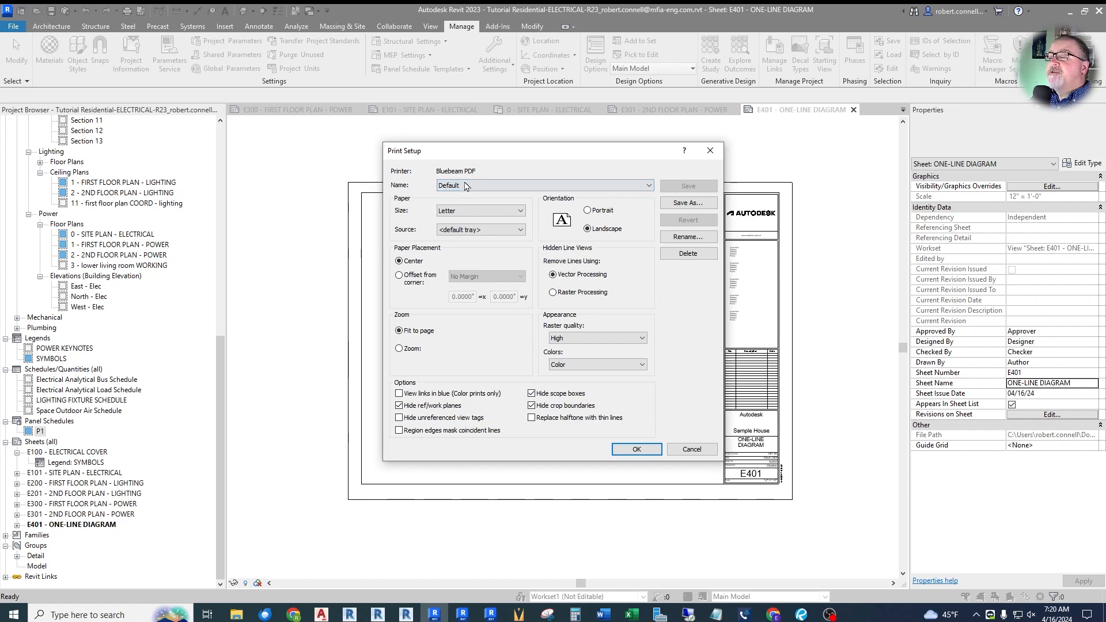
pyautogui.click(521, 212)
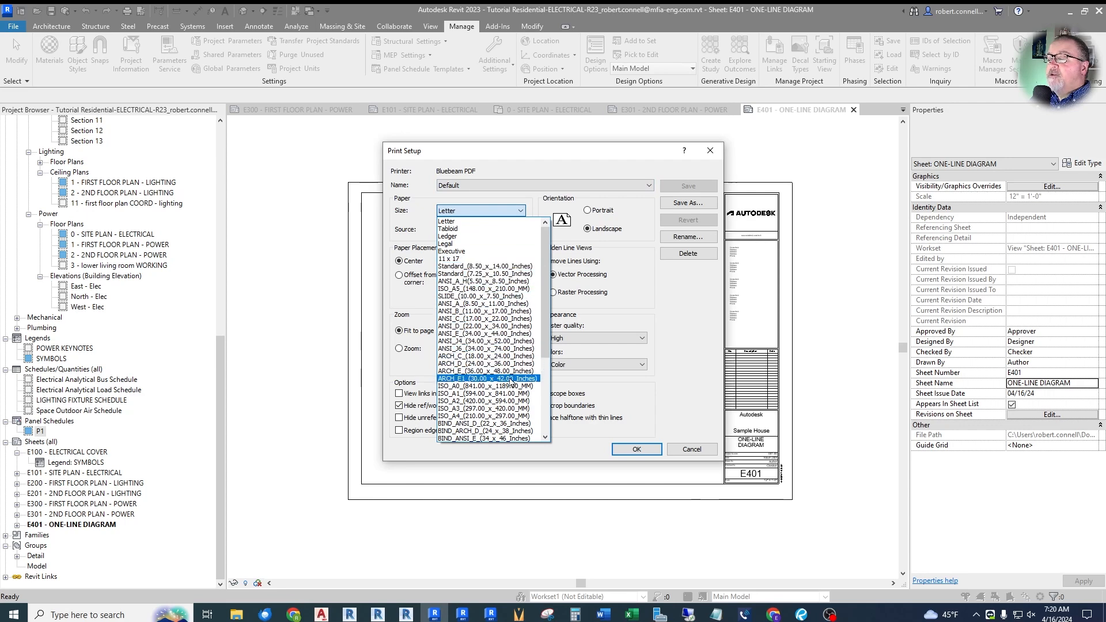
pyautogui.click(496, 379)
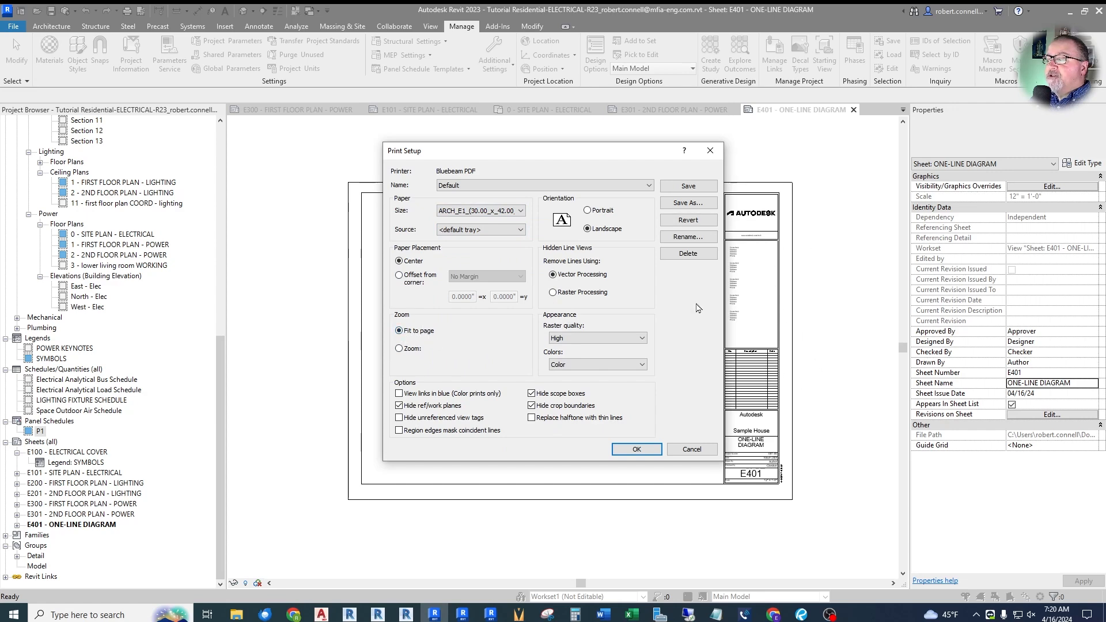
pyautogui.click(398, 349)
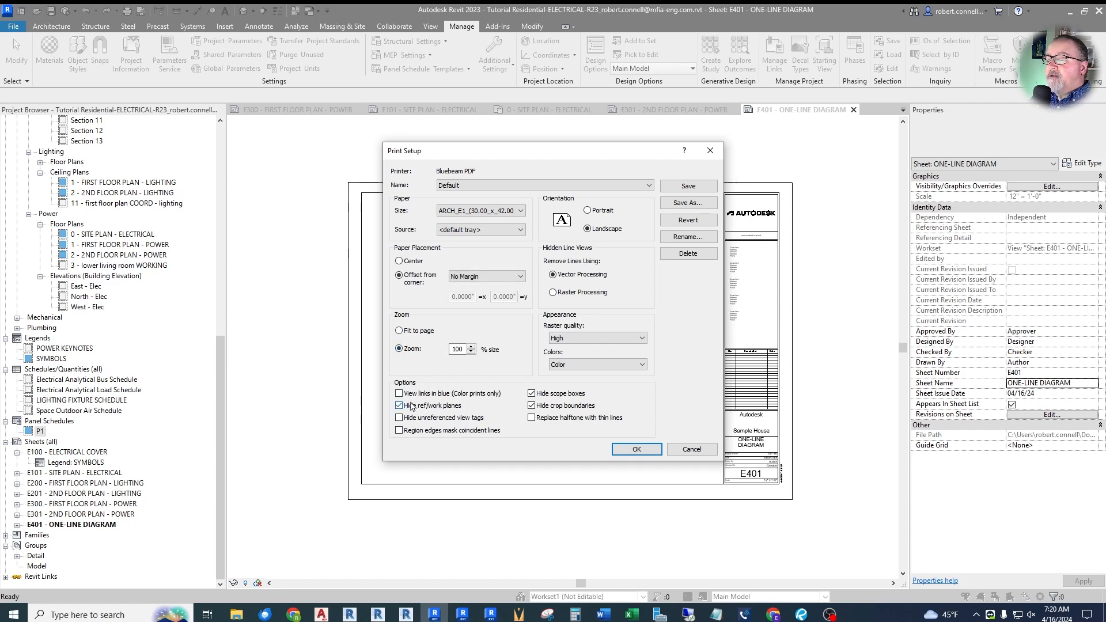
pyautogui.click(402, 418)
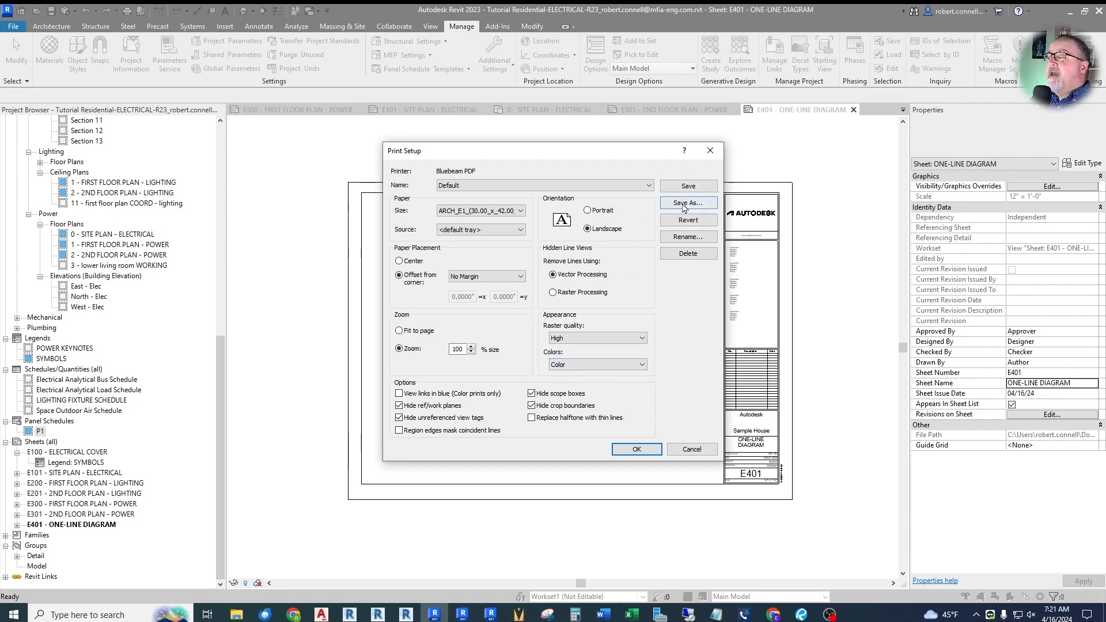
# Step: Save the current print settings as a new print setup named PDF 30X42
pyautogui.click(677, 206)
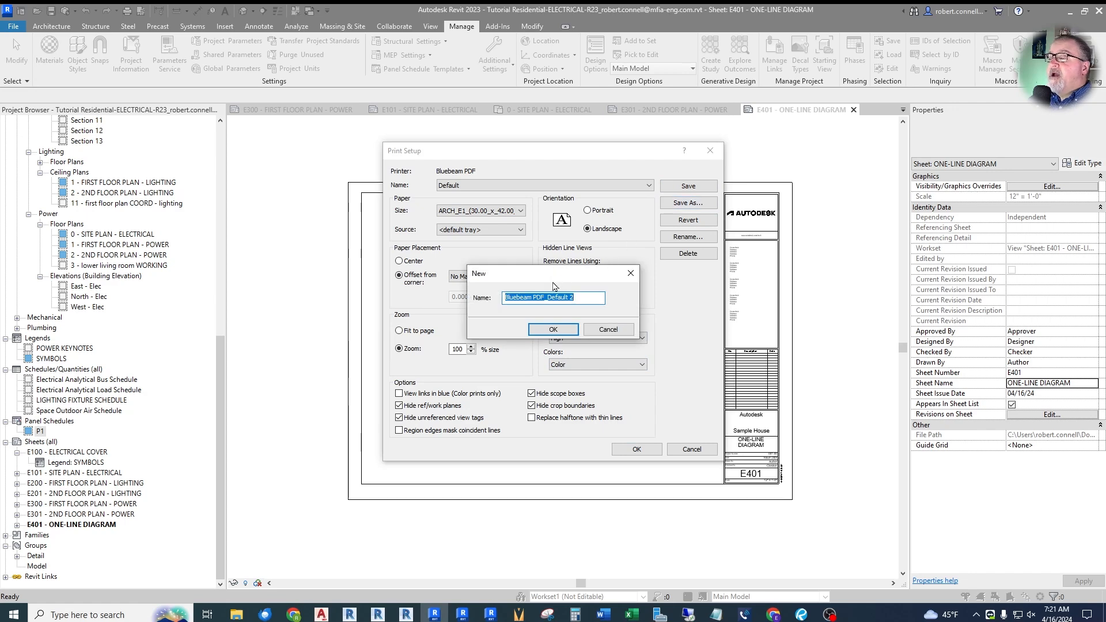
pyautogui.write('PDF')
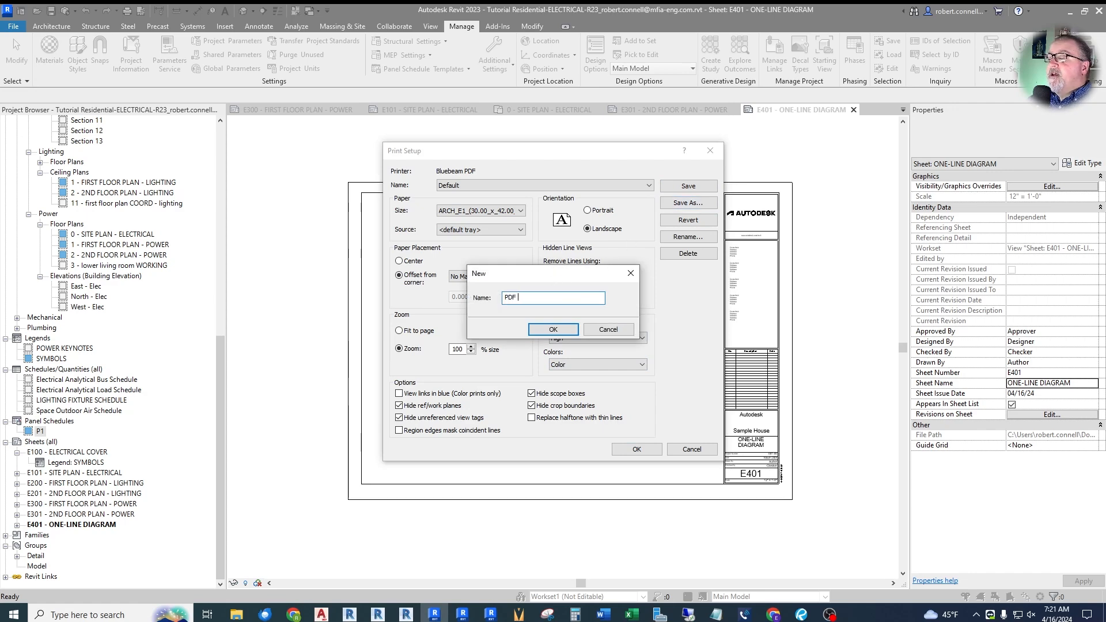
pyautogui.write(' 30X42')
pyautogui.press('Return')
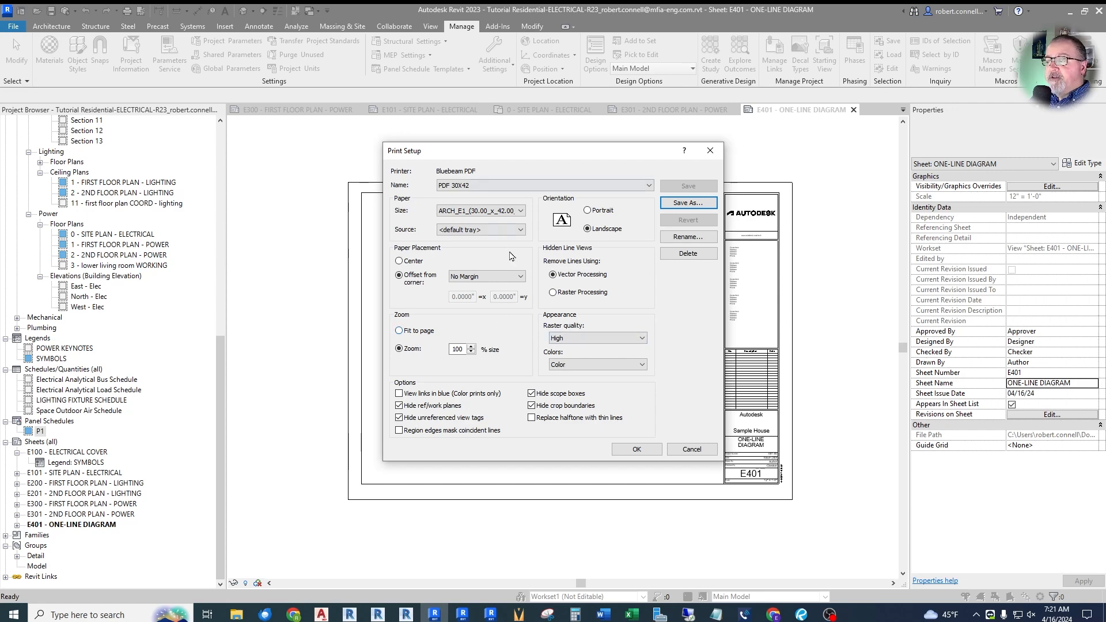
# Step: Accept the PDF 30X42 print setup and print the ELECTRICAL SET sheets as a single combined PDF
pyautogui.click(632, 452)
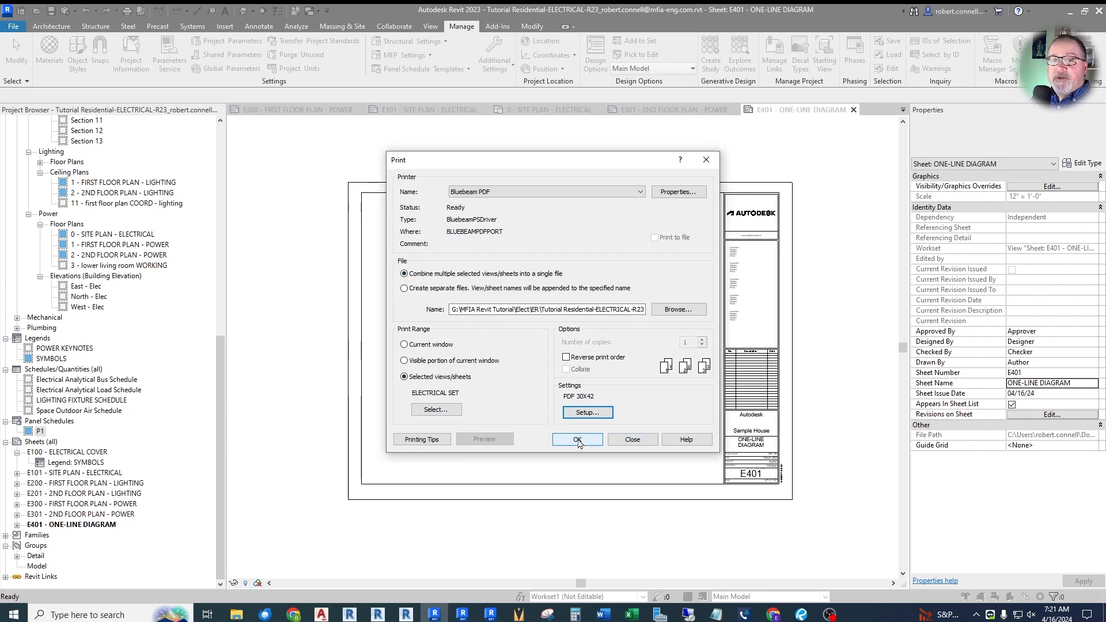
pyautogui.click(577, 440)
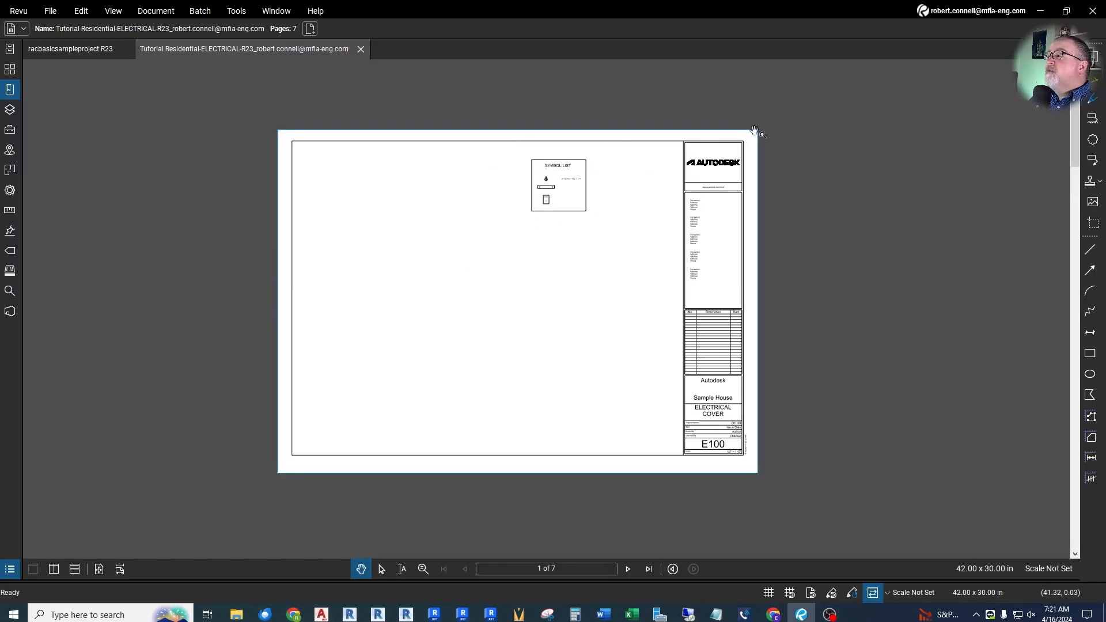
# Step: Inspect the linework and text quality of the E101 electrical site plan in the printed PDF
pyautogui.click(628, 570)
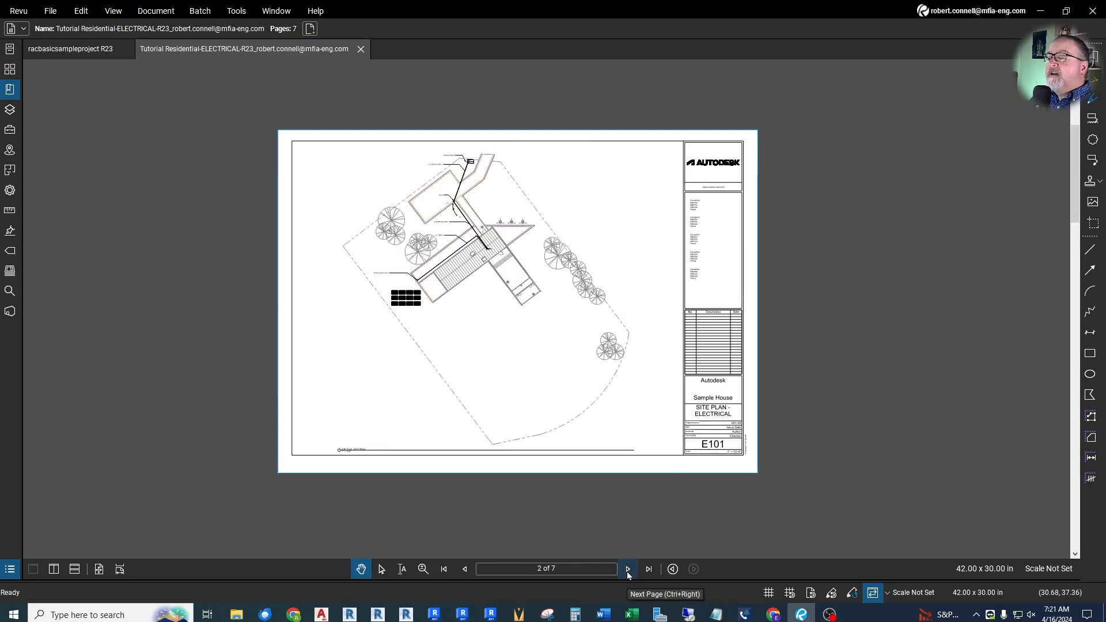
pyautogui.scroll(8, 406, 237)
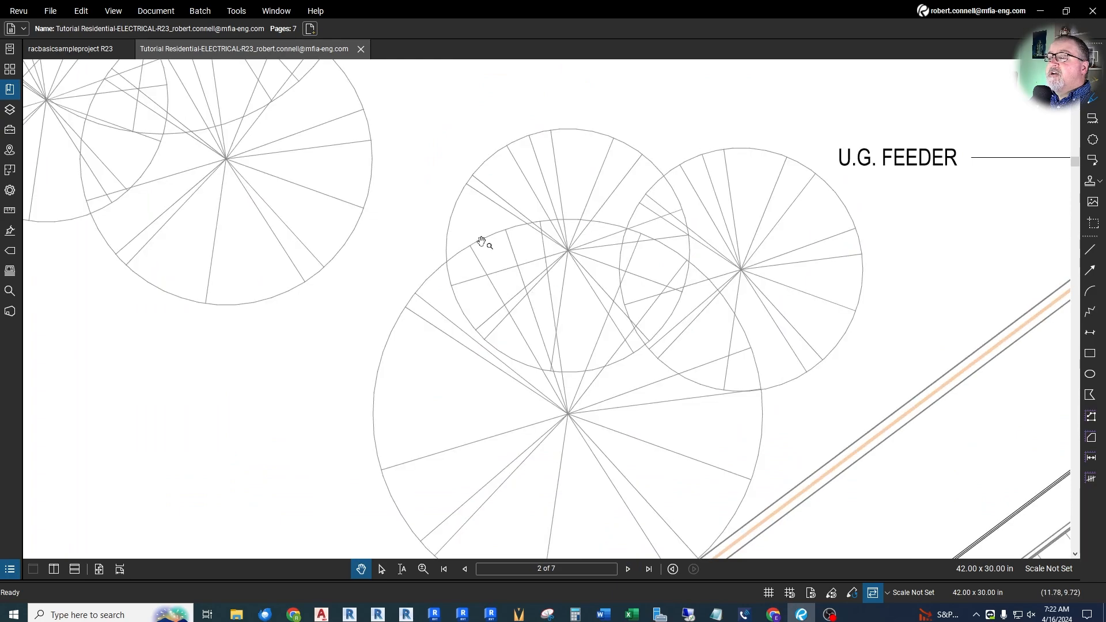
pyautogui.scroll(3, 478, 245)
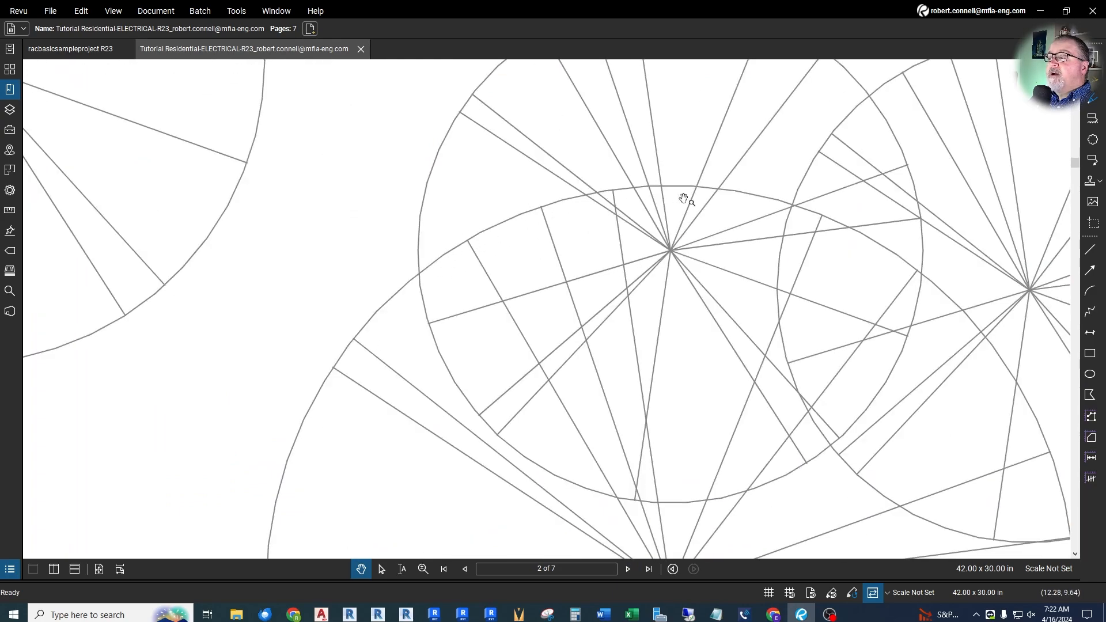
pyautogui.scroll(-5, 361, 351)
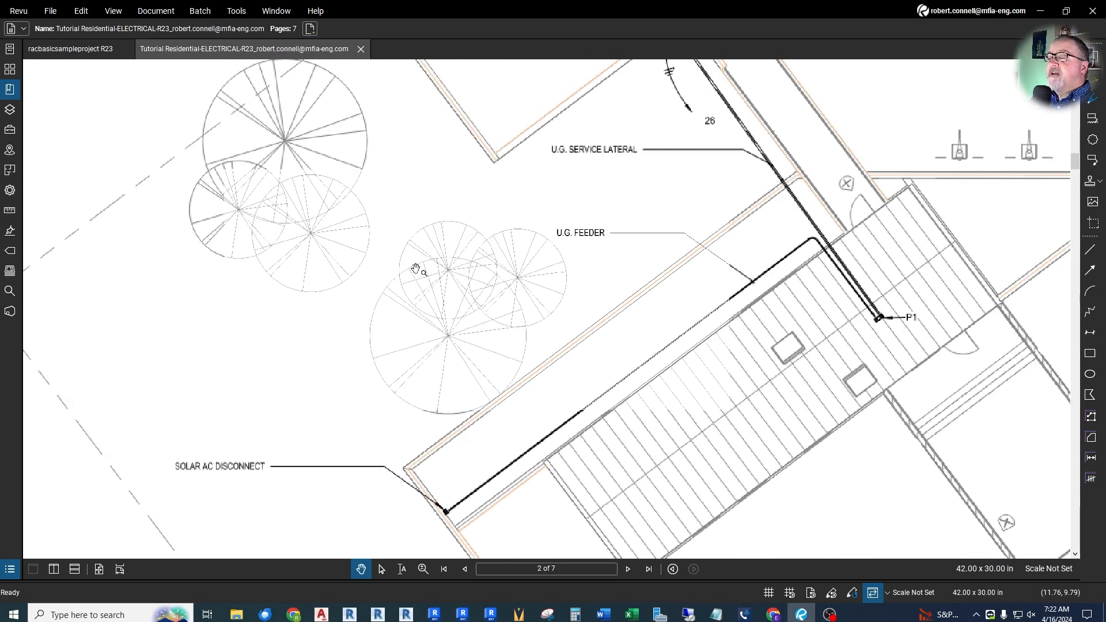
pyautogui.scroll(6, 578, 233)
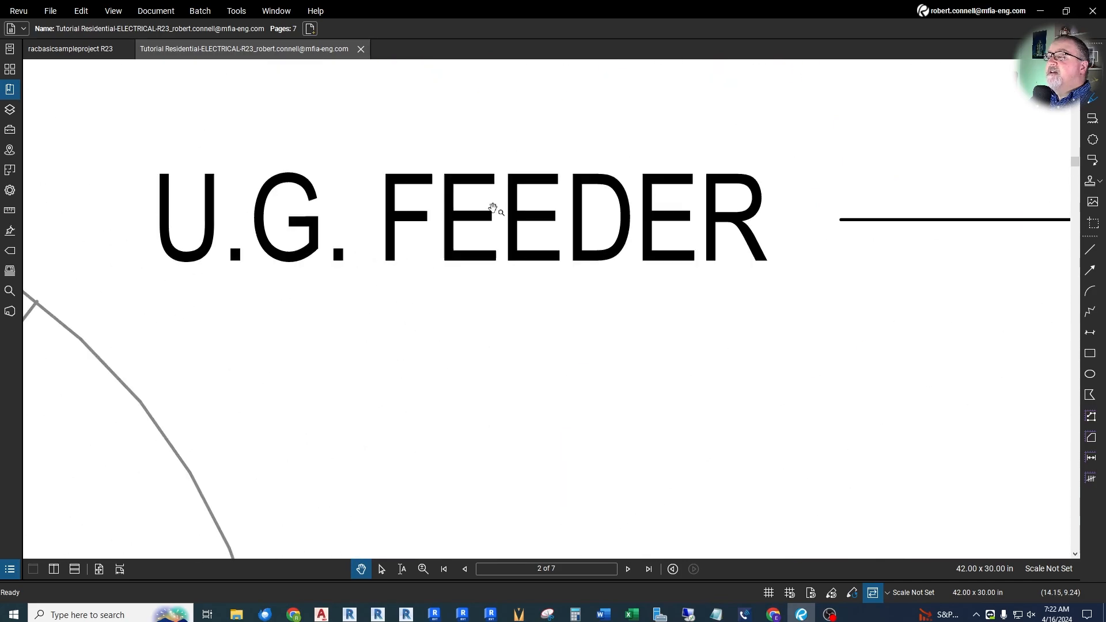
pyautogui.scroll(2, 492, 209)
pyautogui.scroll(-6, 491, 198)
pyautogui.scroll(-5, 406, 198)
pyautogui.scroll(5, 461, 271)
pyautogui.scroll(-5, 490, 256)
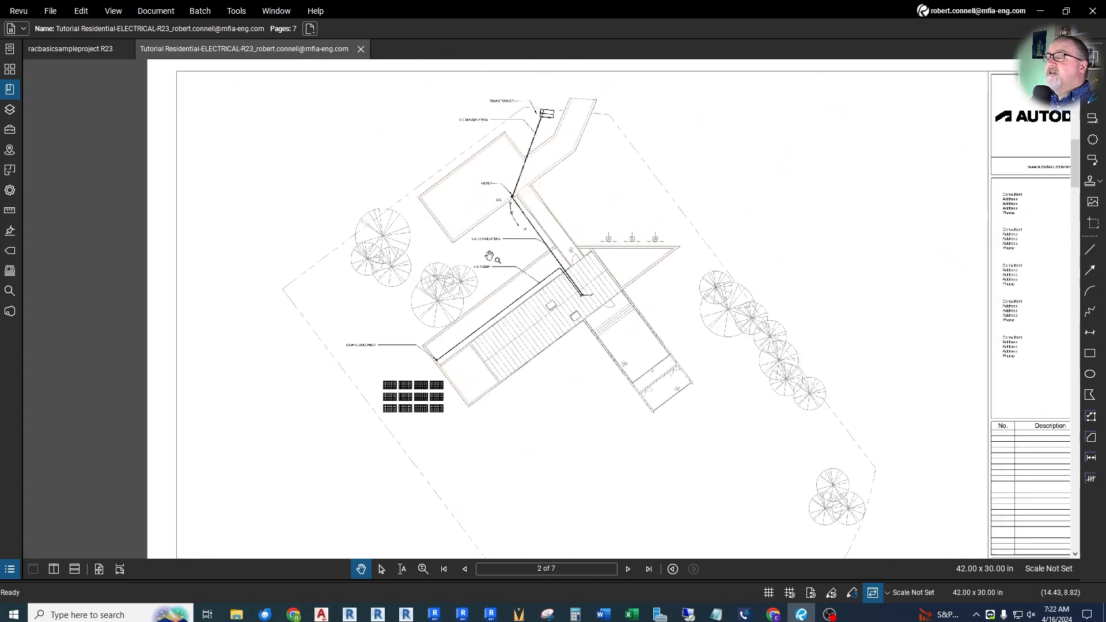
pyautogui.scroll(-4, 488, 255)
# Step: Page through the remaining sheets of the printed PDF up to the E401 one-line diagram
pyautogui.click(629, 569)
pyautogui.click(630, 569)
pyautogui.click(628, 569)
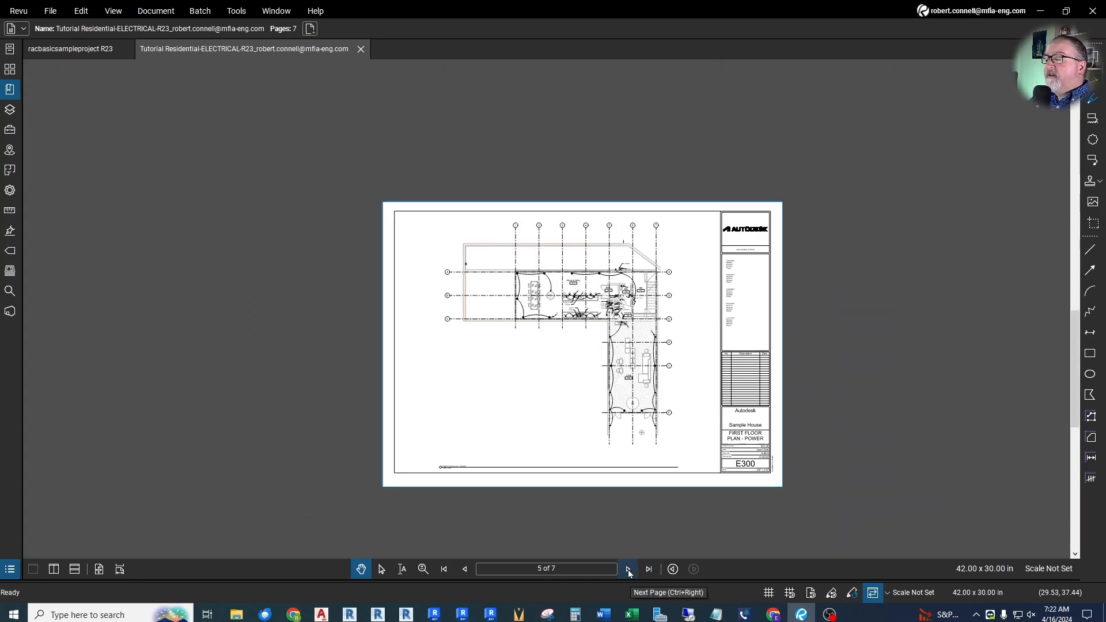
pyautogui.click(628, 571)
pyautogui.click(628, 569)
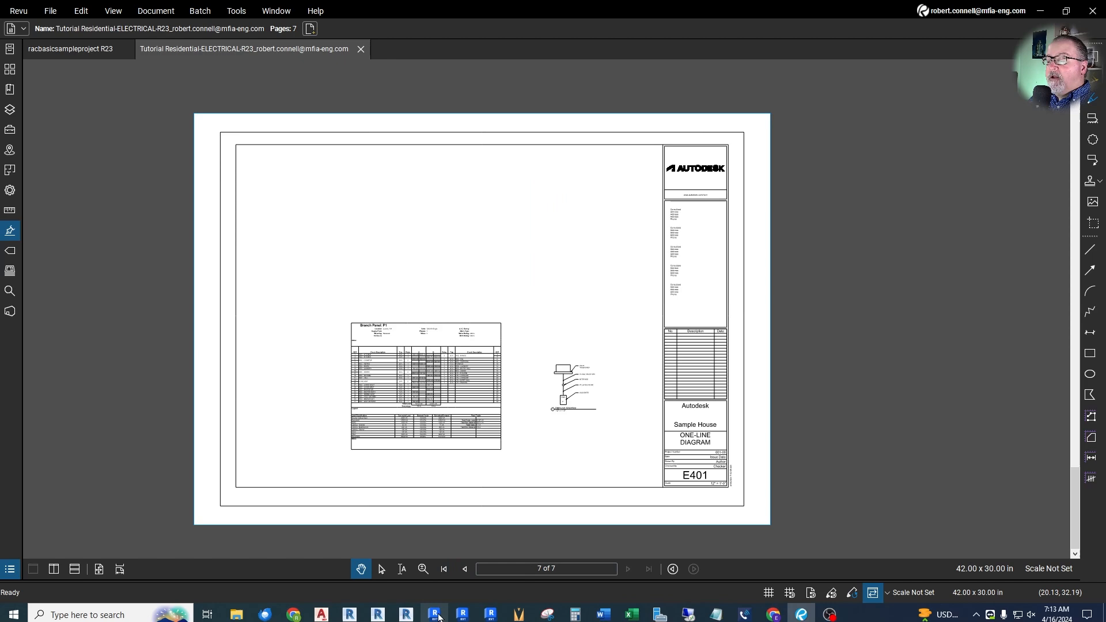
# Step: Switch to Revit and set up a PDF export of the ELECTRICAL SET sheets with unreferenced view tags hidden
pyautogui.click(435, 614)
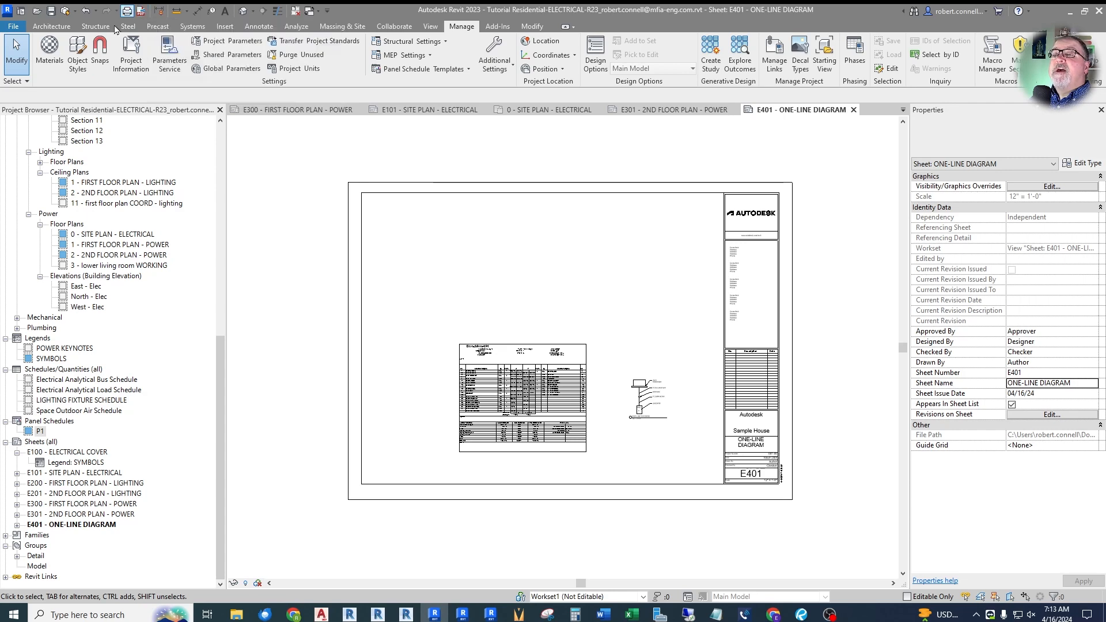
pyautogui.click(14, 28)
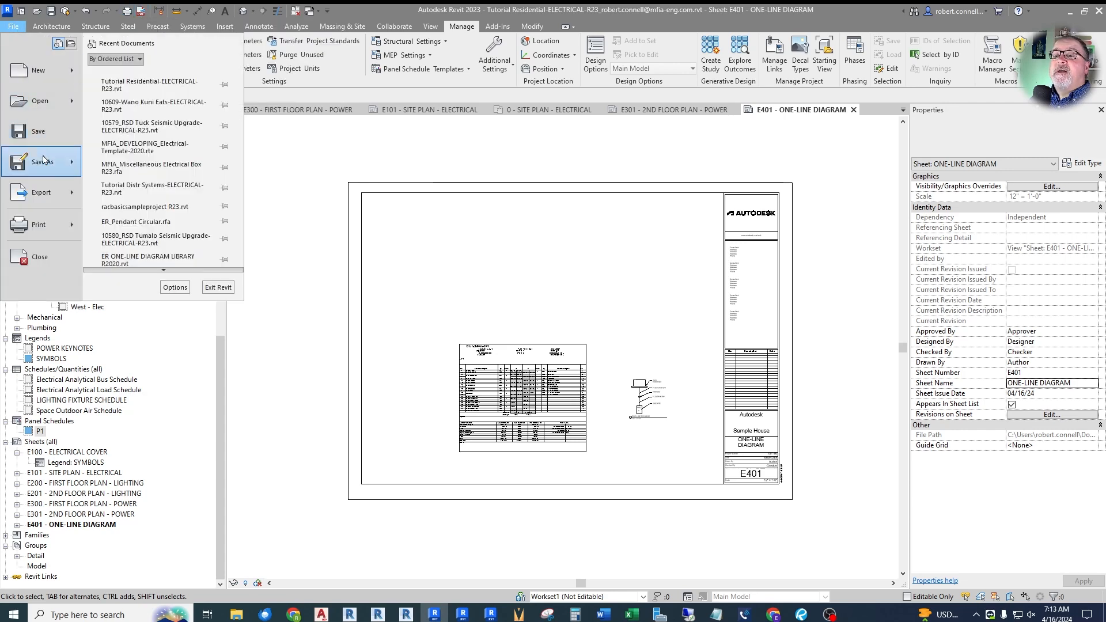
pyautogui.moveTo(48, 193)
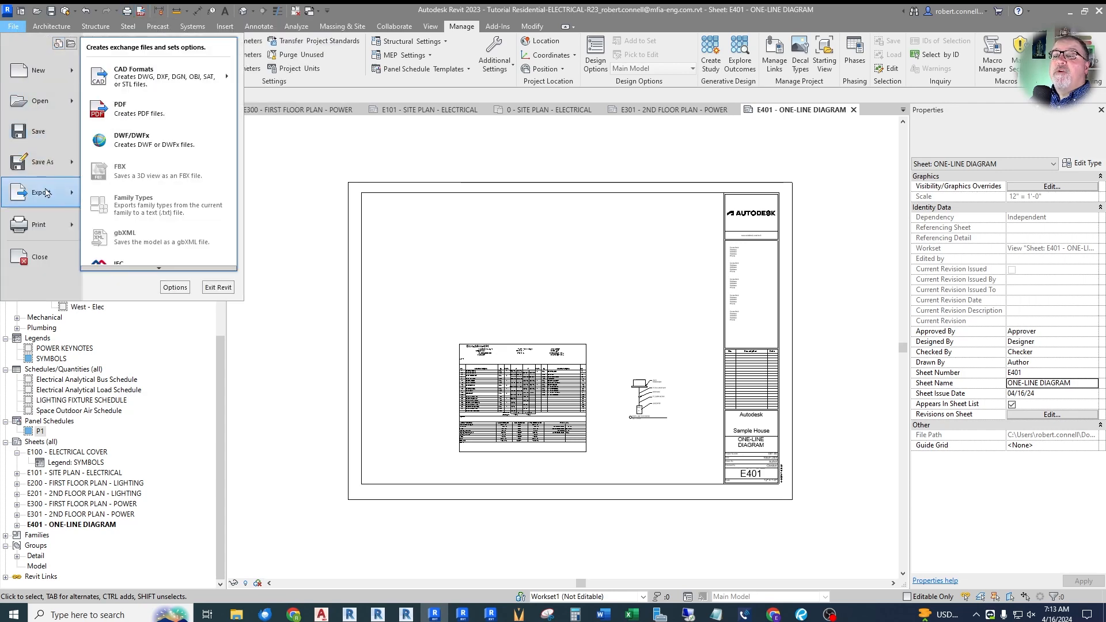
pyautogui.click(138, 113)
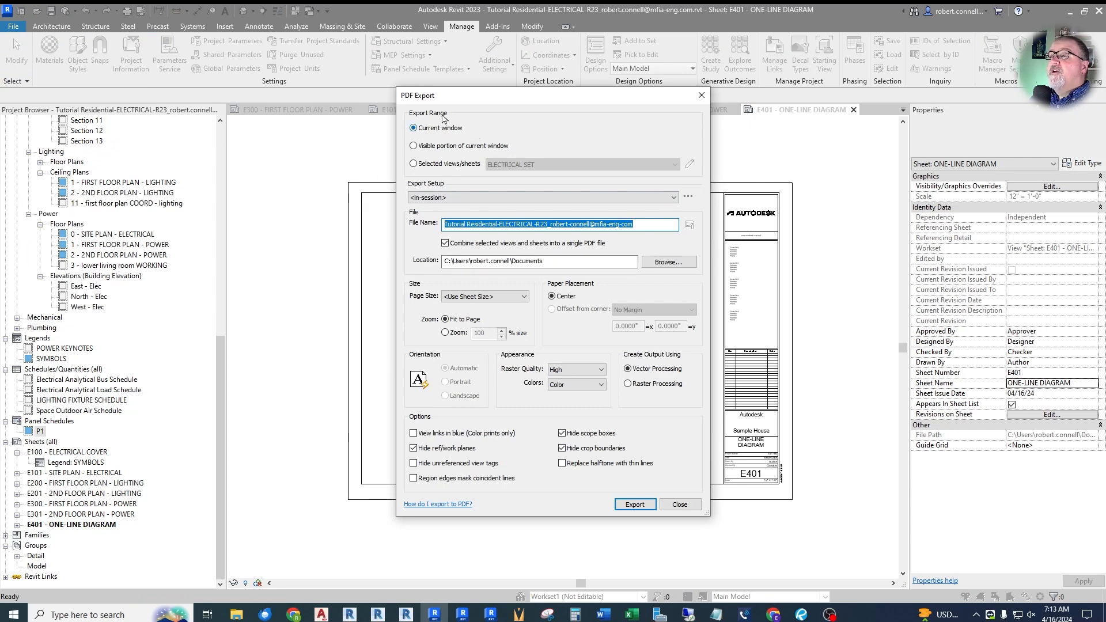
pyautogui.click(413, 164)
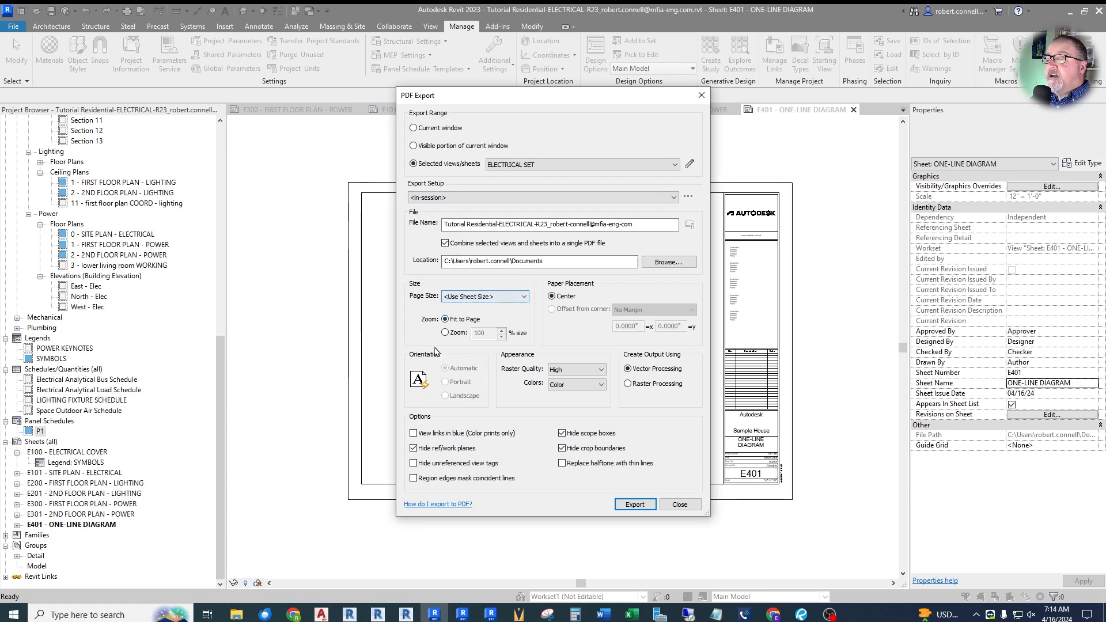
pyautogui.click(413, 463)
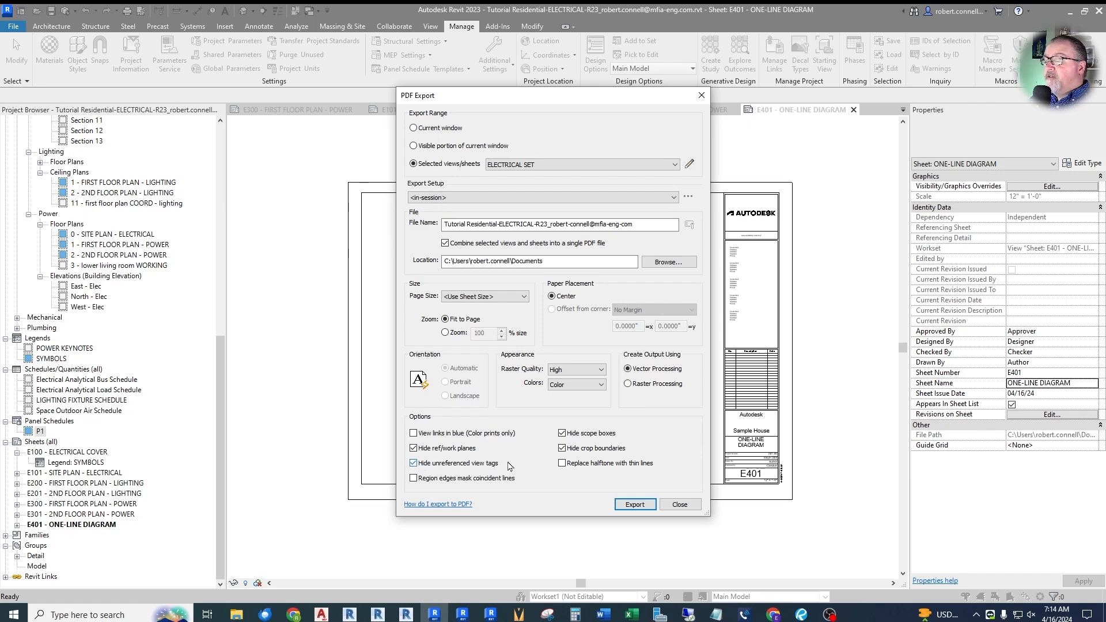
# Step: Save the PDF export settings as a new setup named PDF 30X42 and export the sheet set
pyautogui.click(618, 505)
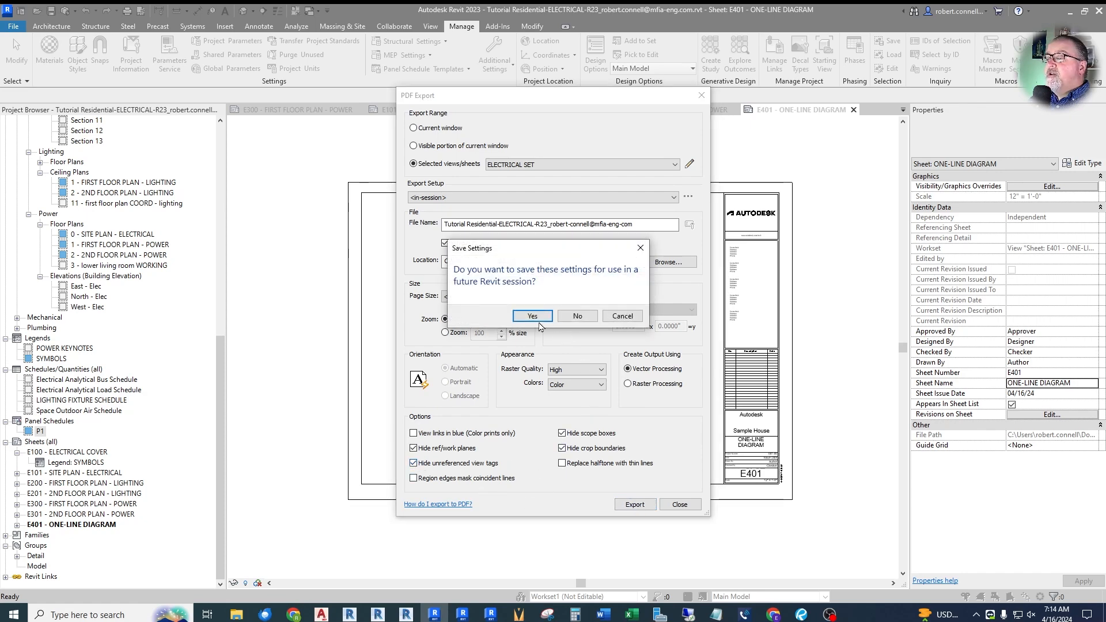
pyautogui.click(535, 316)
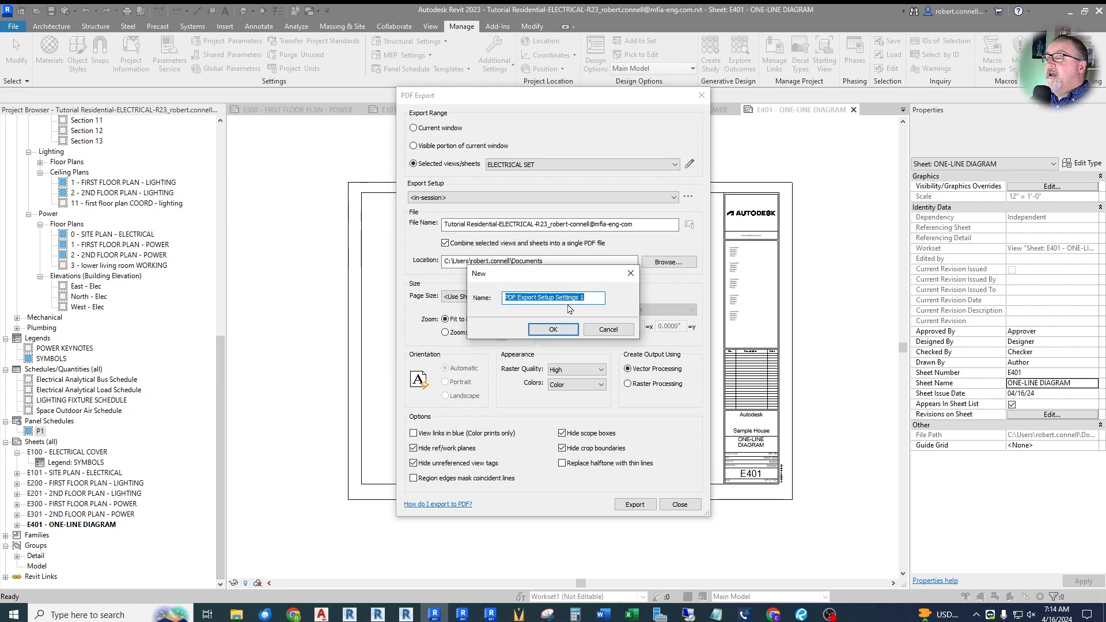
pyautogui.write('PDF')
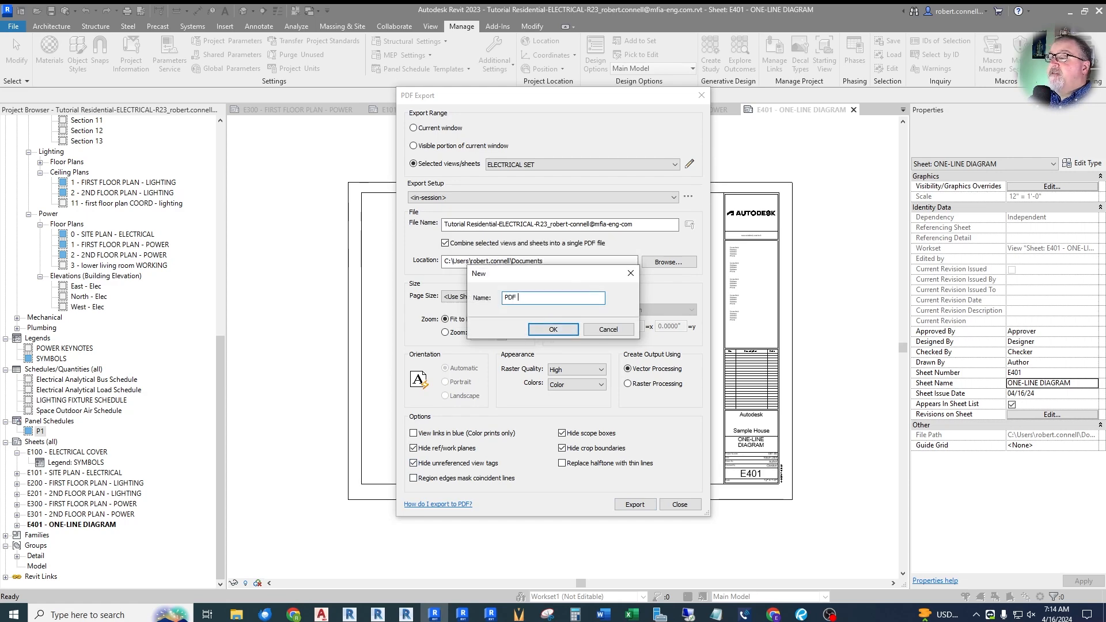
pyautogui.write(' 30X42')
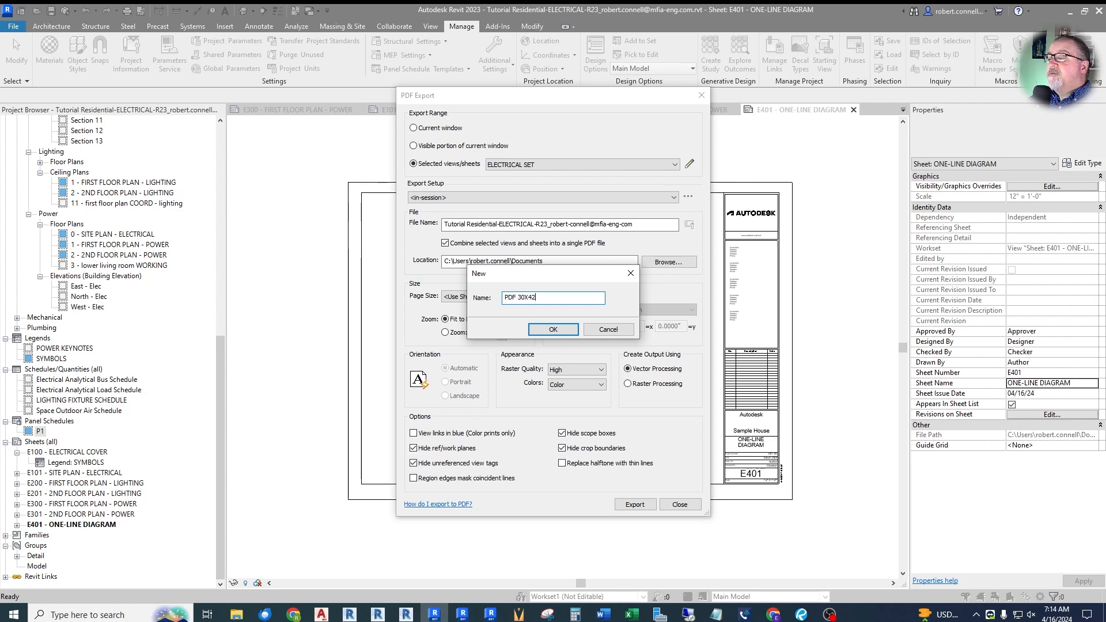
pyautogui.click(568, 330)
pyautogui.click(633, 504)
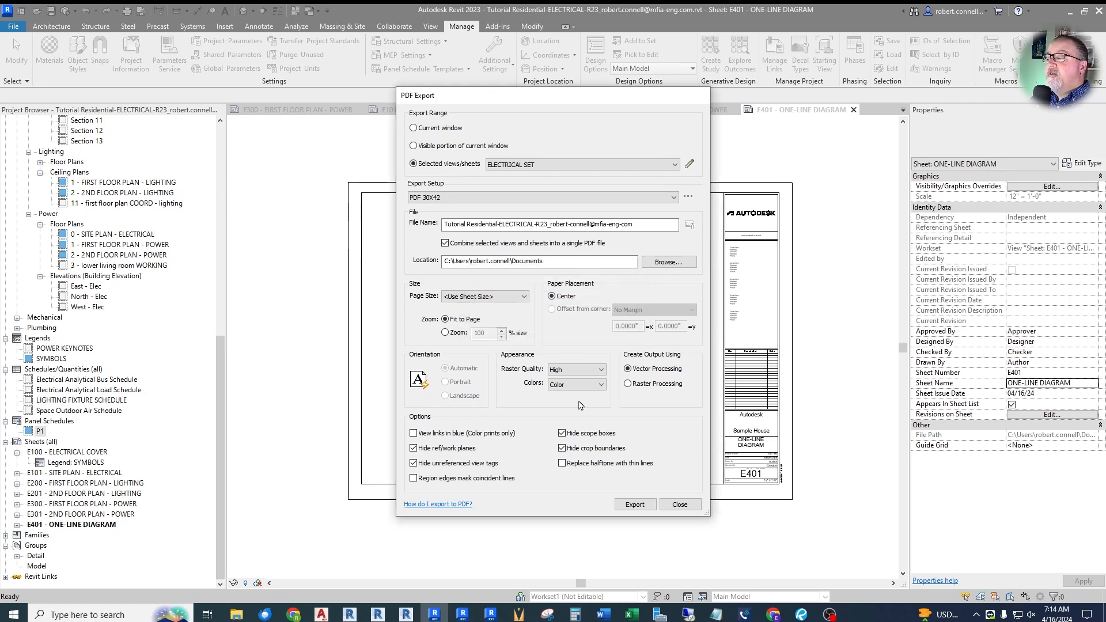